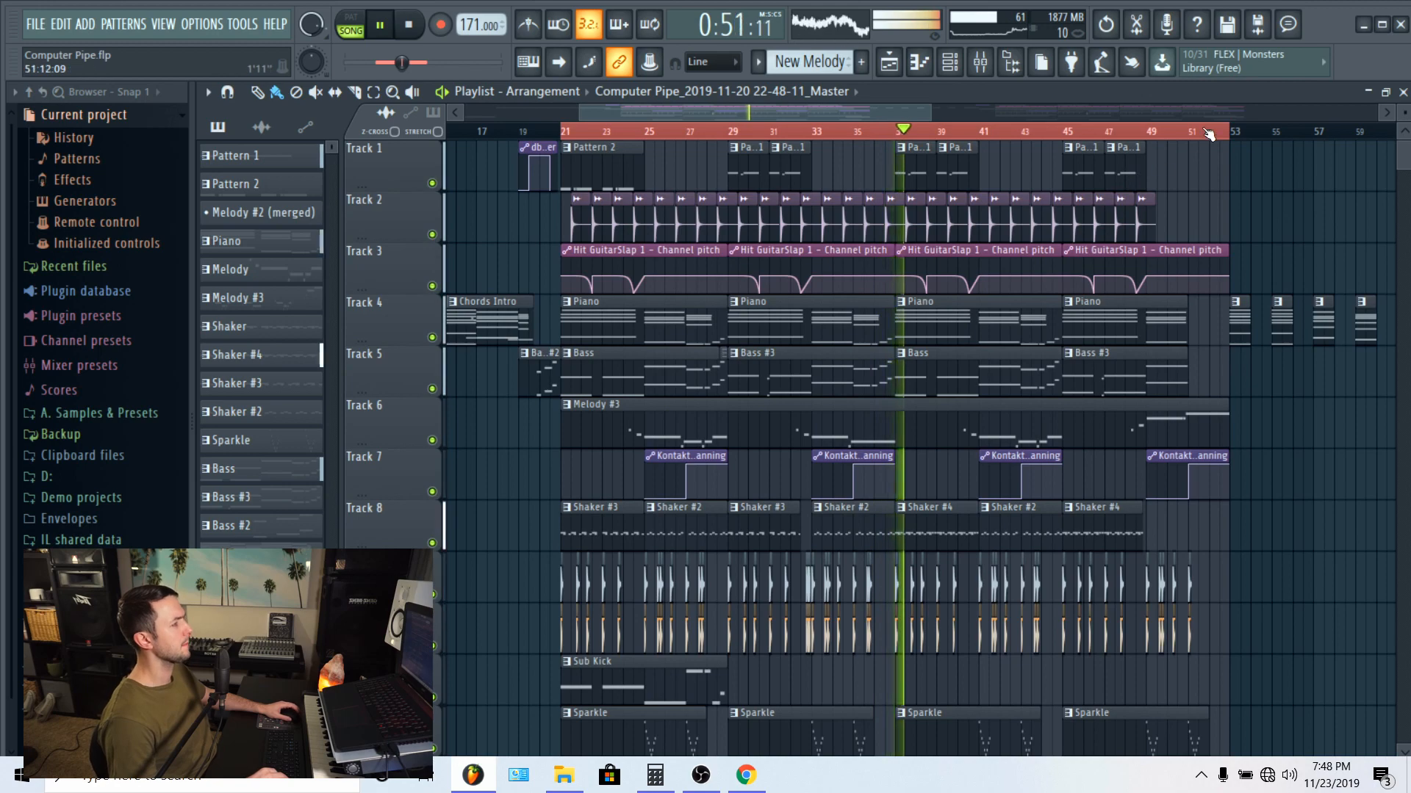
Step: Look over the tracks of the arrangement in the playlist and stop the song playback
{"action": "scroll", "coordinate": [1211, 135], "scroll_direction": "down", "scroll_amount": 2}
{"action": "scroll", "coordinate": [1206, 180], "scroll_direction": "down", "scroll_amount": 3}
{"action": "scroll", "coordinate": [1207, 183], "scroll_direction": "up", "scroll_amount": 2}
{"action": "scroll", "coordinate": [1207, 183], "scroll_direction": "up", "scroll_amount": 1}
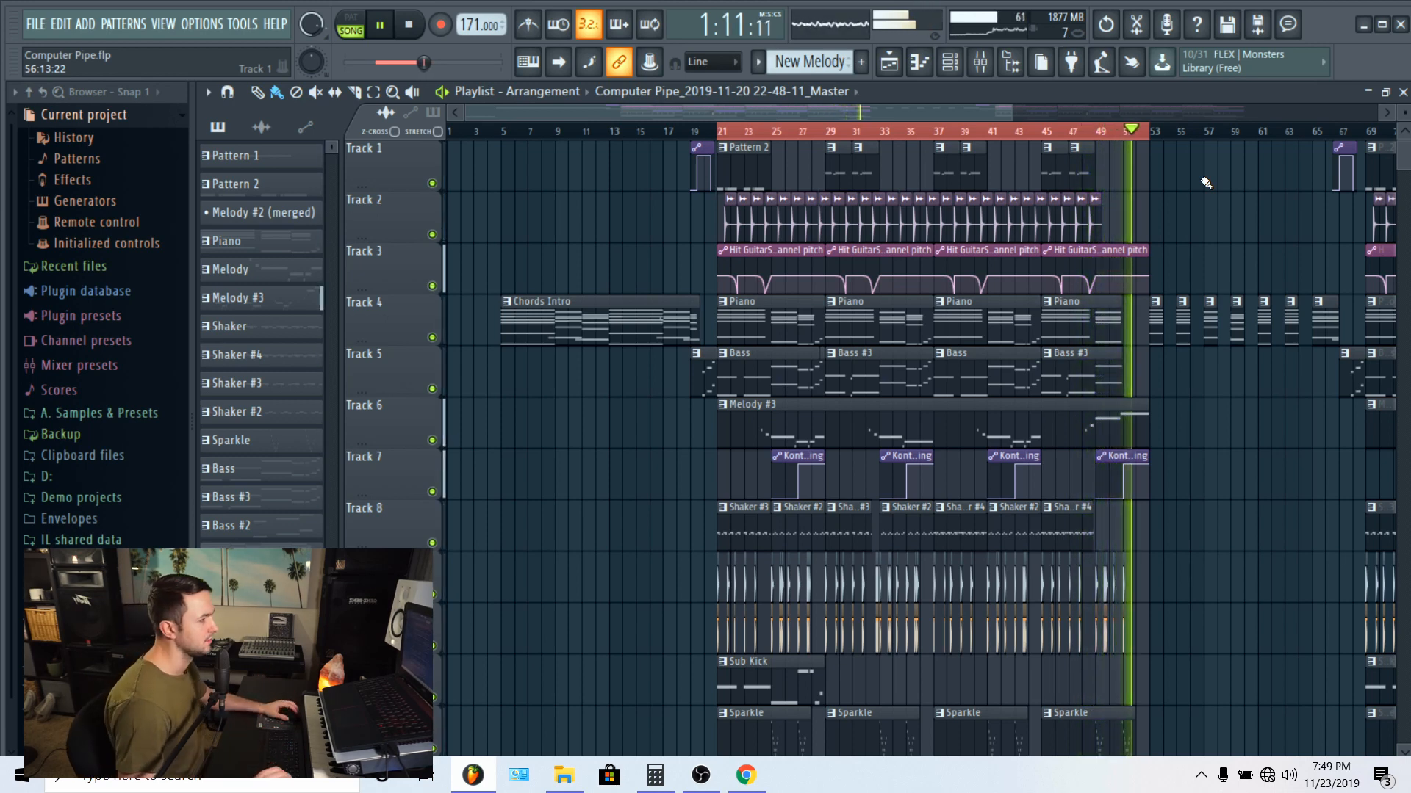
{"action": "key", "text": "space"}
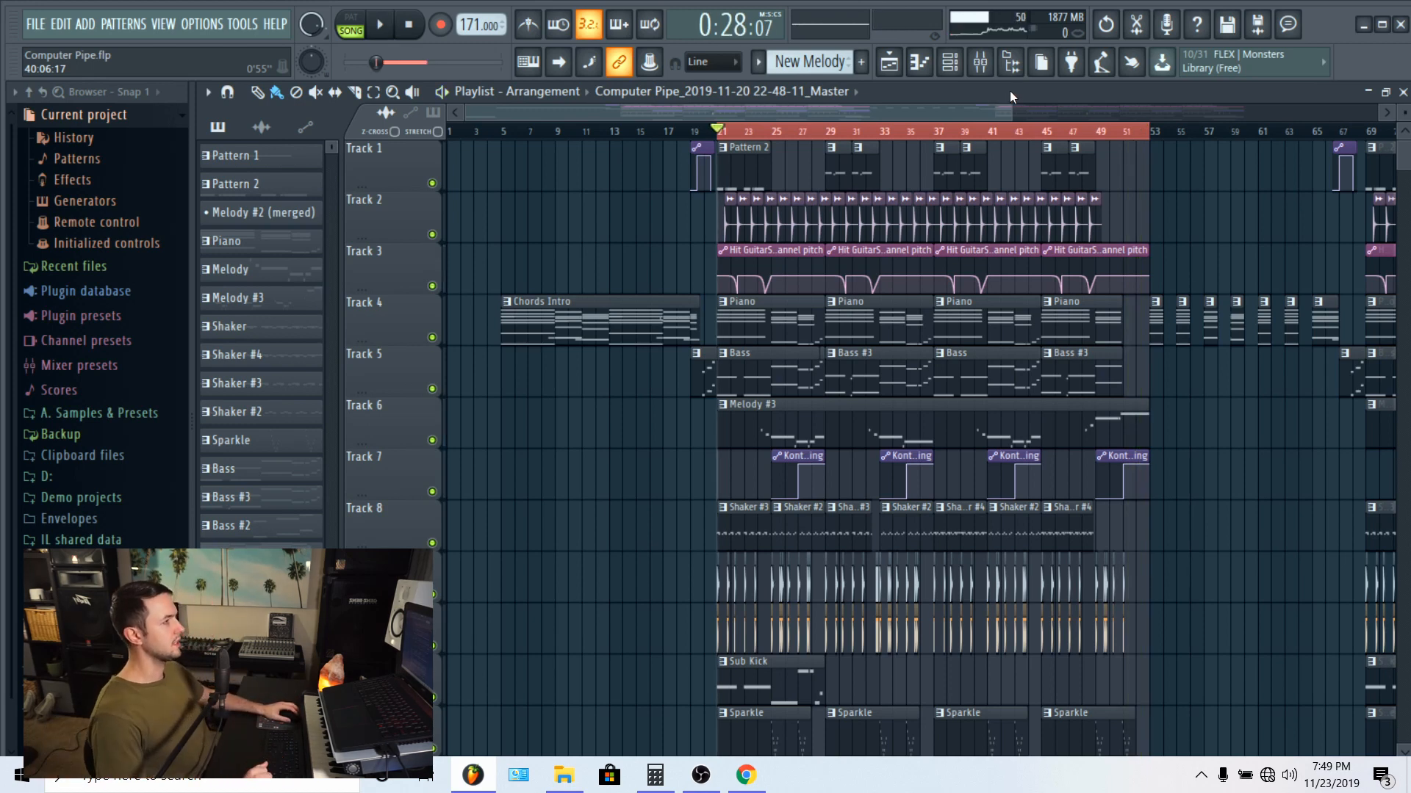
{"action": "scroll", "coordinate": [1158, 374], "scroll_direction": "down", "scroll_amount": 2}
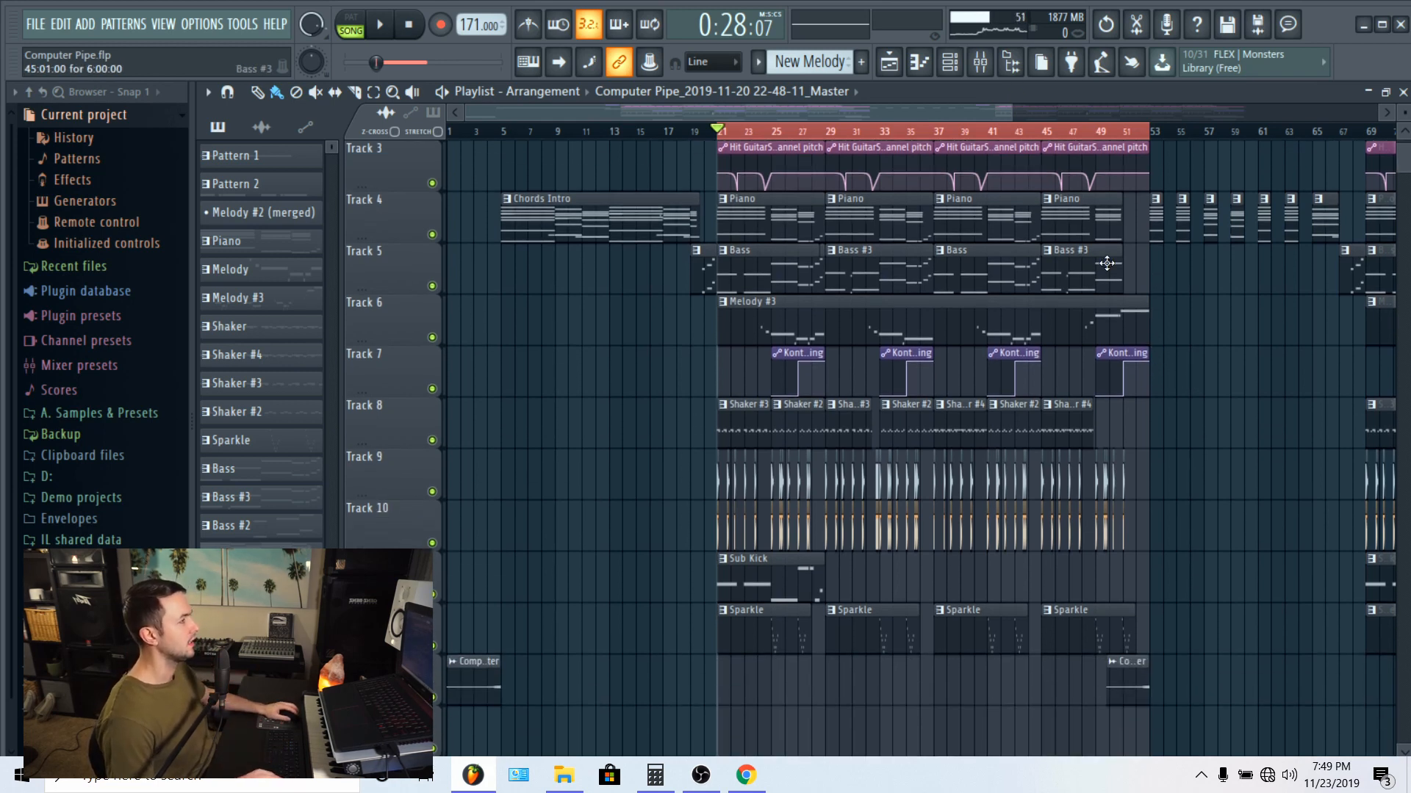
{"action": "scroll", "coordinate": [1117, 220], "scroll_direction": "up", "scroll_amount": 2}
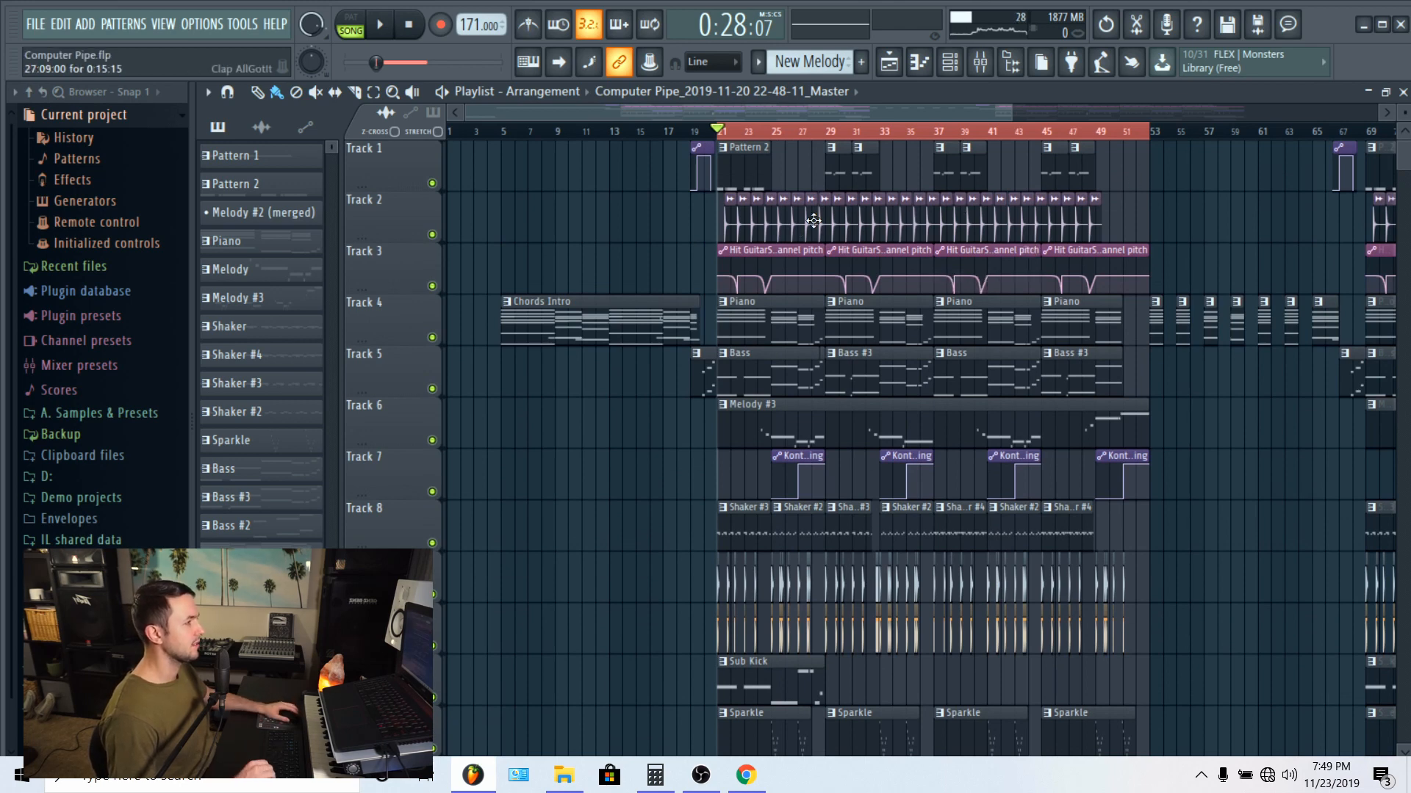
{"action": "scroll", "coordinate": [808, 221], "scroll_direction": "down", "scroll_amount": 3}
{"action": "scroll", "coordinate": [900, 249], "scroll_direction": "up", "scroll_amount": 3}
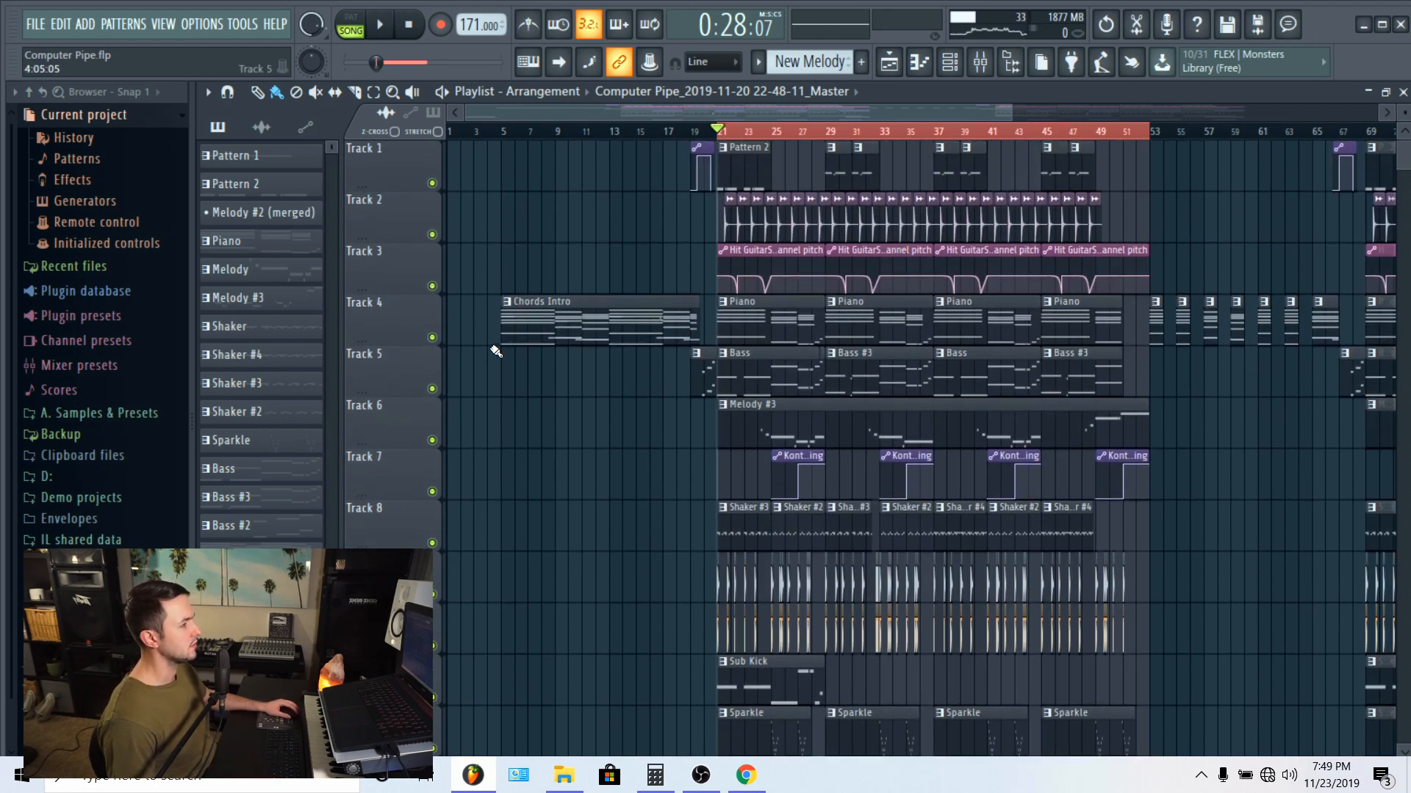
Step: Solo Track 4 with the piano chords, show the mixer and start song playback
{"action": "left_click", "coordinate": [432, 339], "text": "ctrl"}
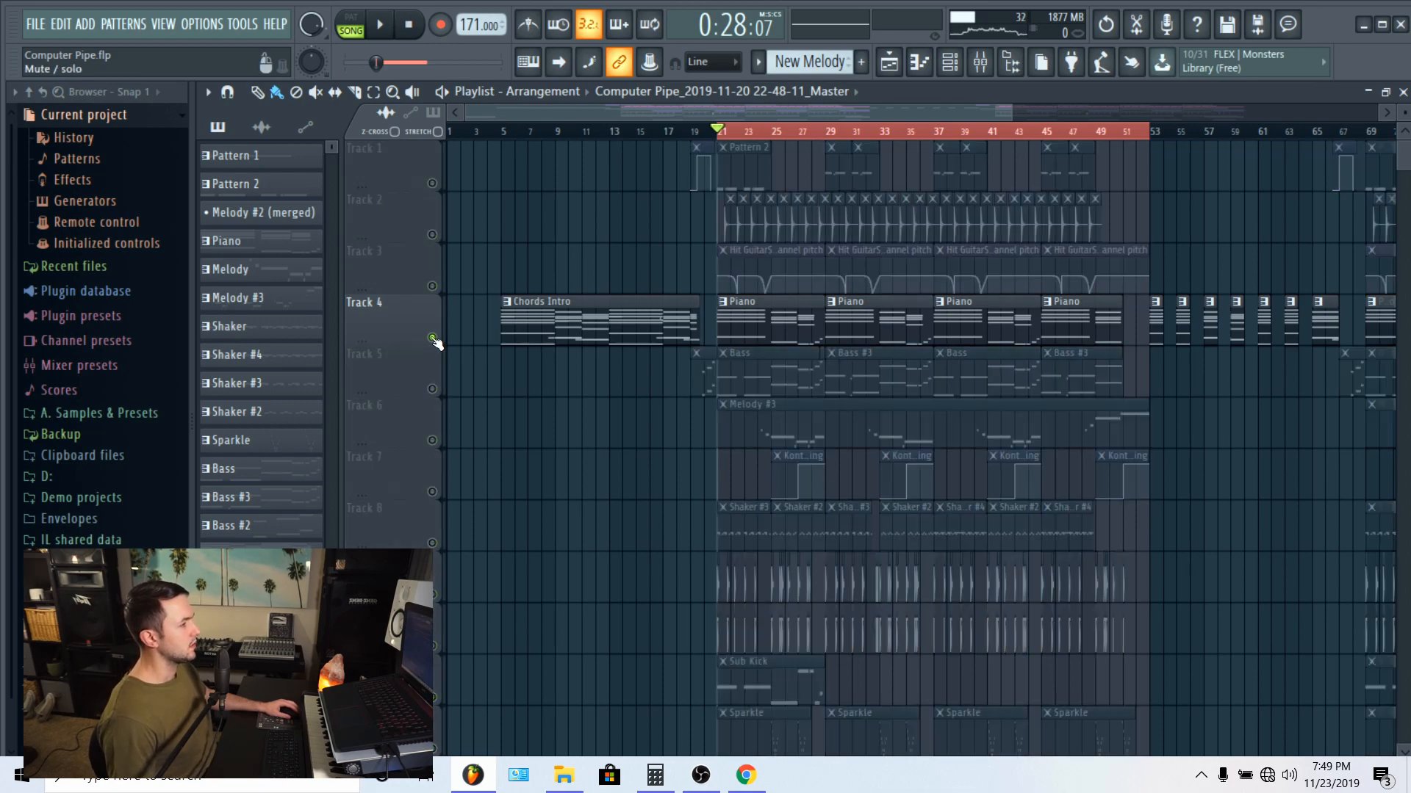
{"action": "left_click", "coordinate": [980, 61]}
{"action": "key", "text": "space"}
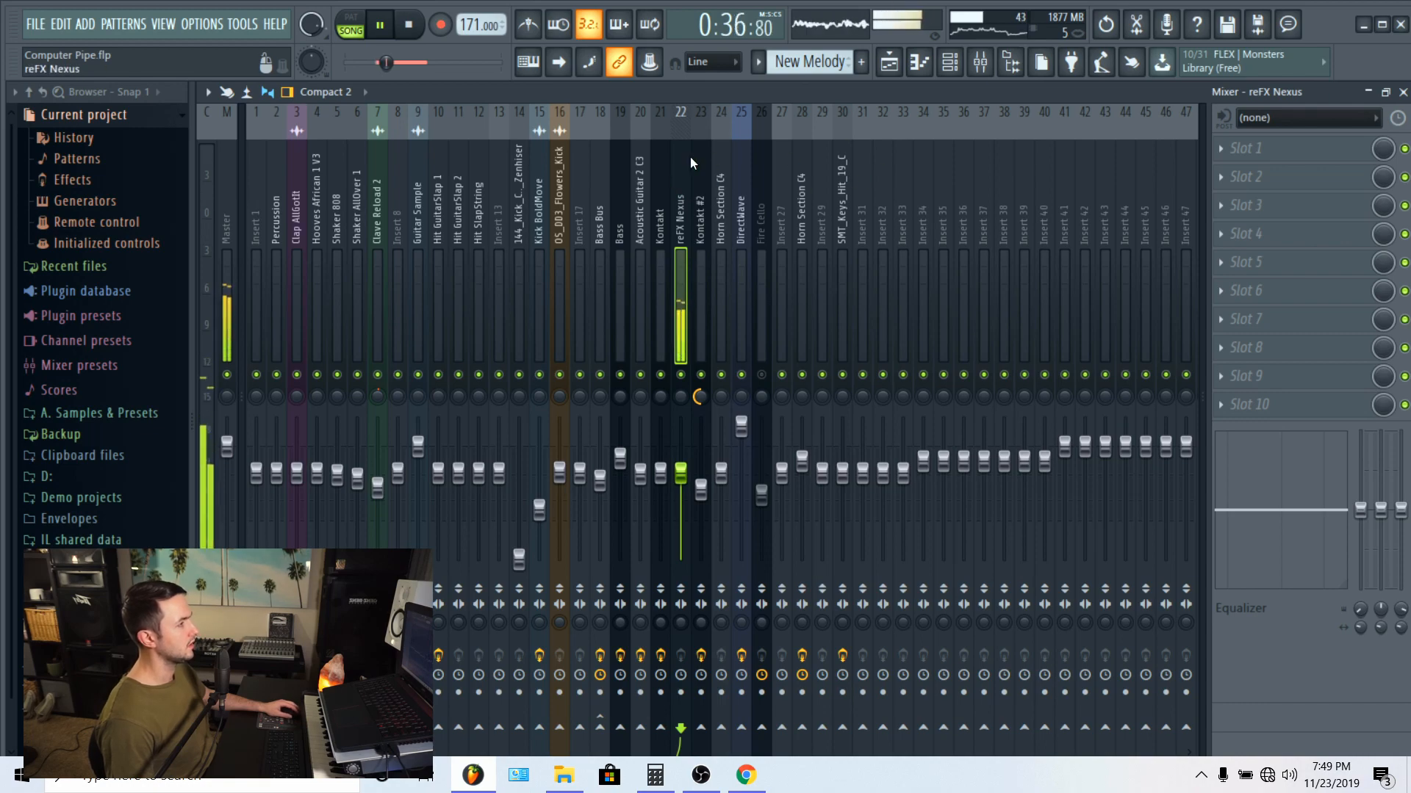
Step: Return to the playlist and open the first Piano clip on Track 4 in the piano roll
{"action": "left_click", "coordinate": [924, 69]}
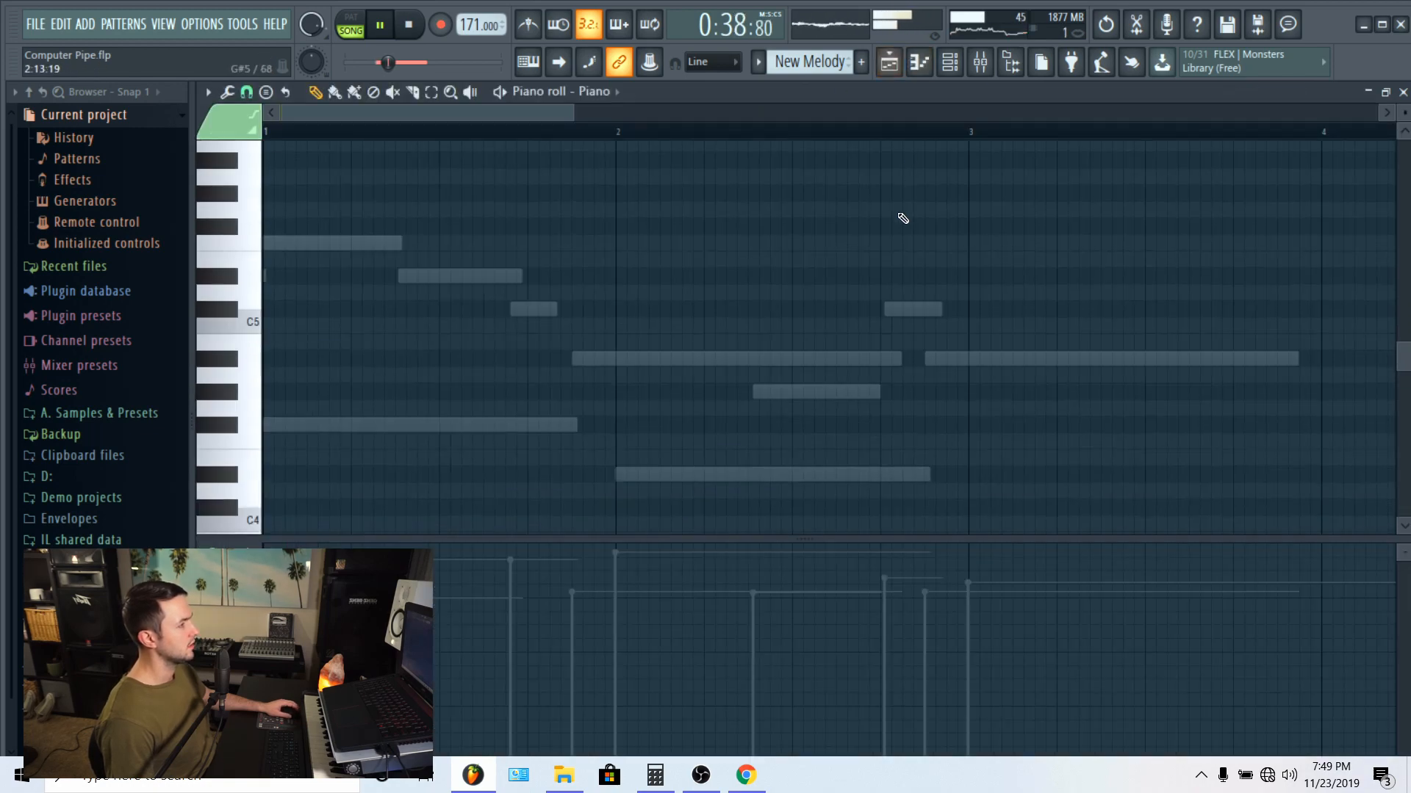
{"action": "left_click", "coordinate": [889, 62]}
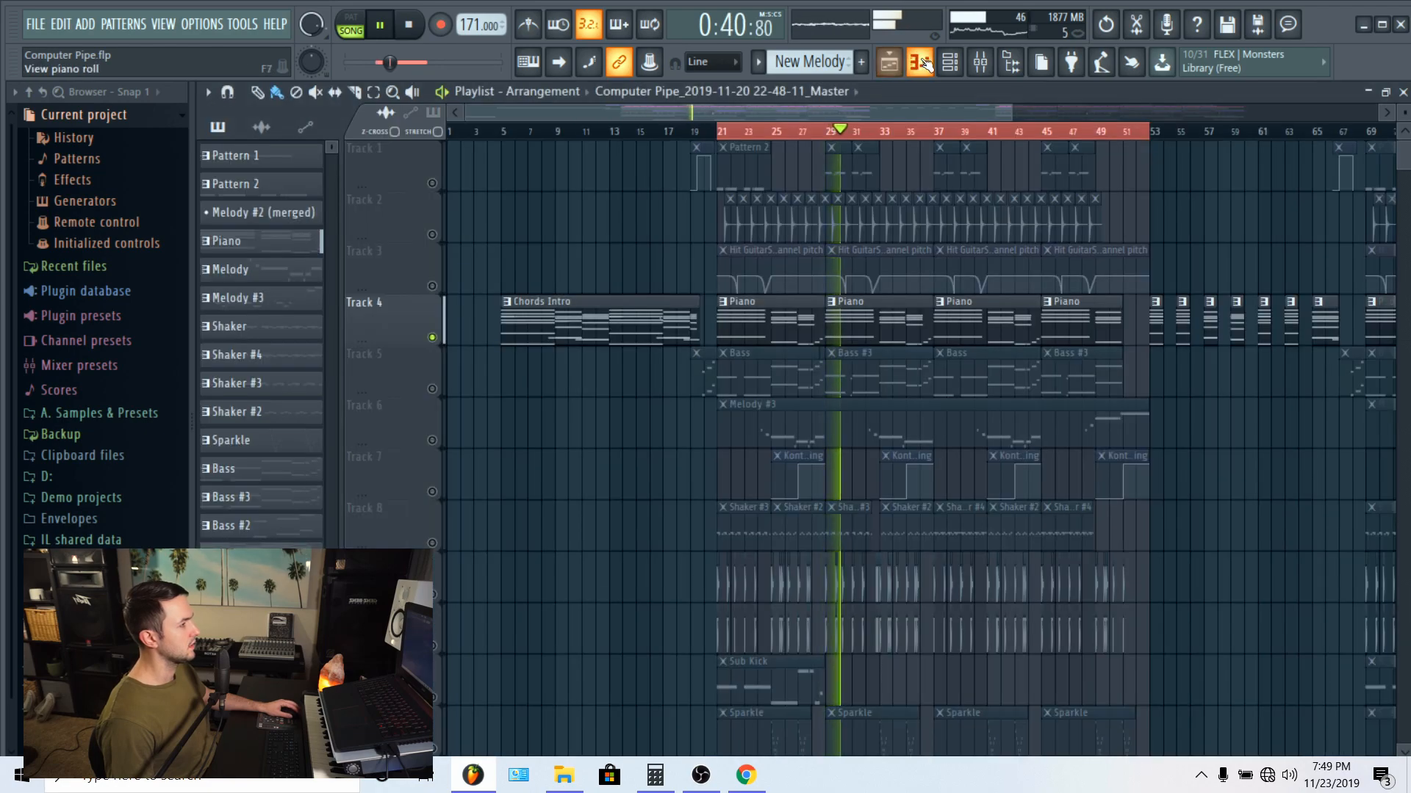
{"action": "left_click", "coordinate": [924, 65]}
{"action": "left_click", "coordinate": [927, 65]}
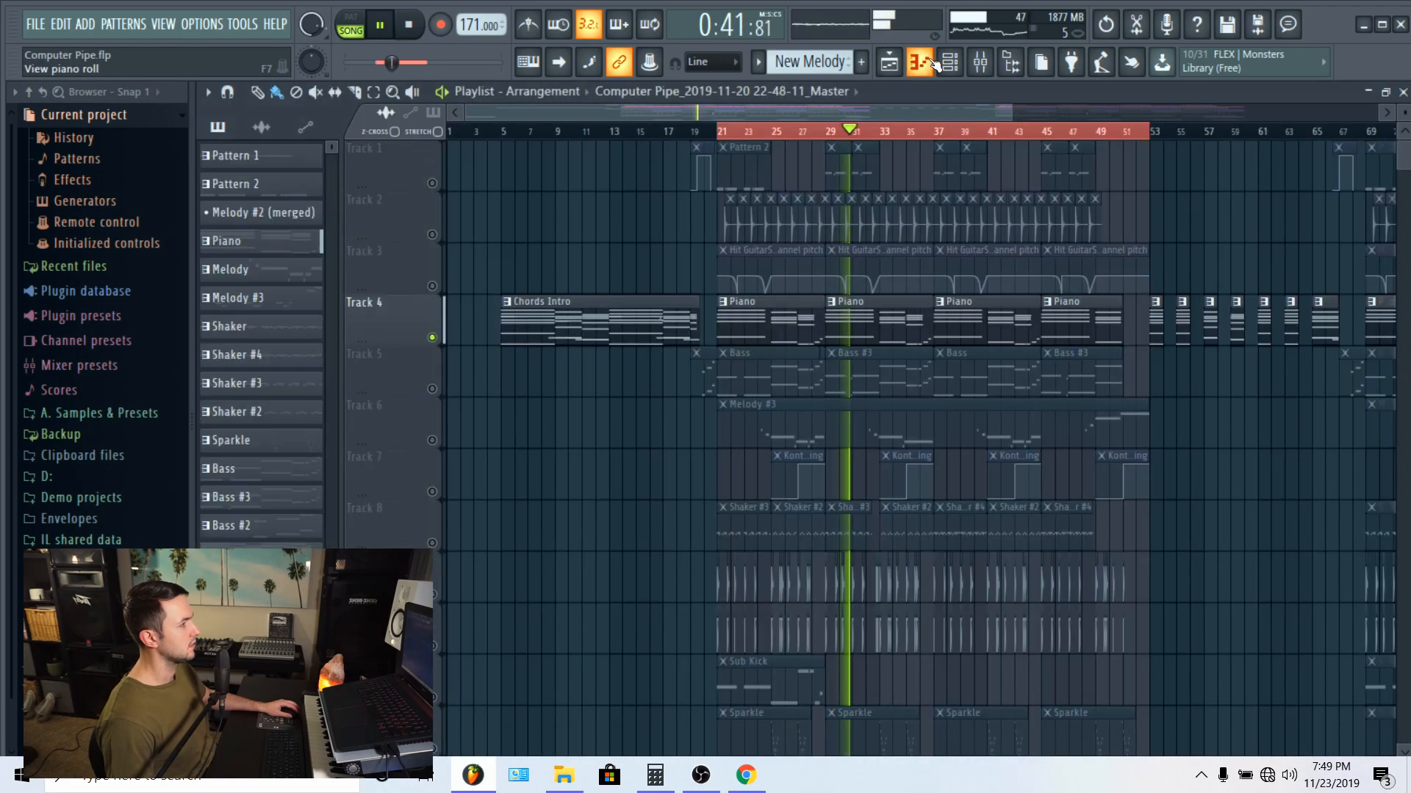
{"action": "double_click", "coordinate": [780, 307]}
Step: Examine the upper chord notes and low bass notes of the Piano pattern during playback, and stop playback
{"action": "scroll", "coordinate": [744, 135], "scroll_direction": "down", "scroll_amount": 5}
{"action": "scroll", "coordinate": [719, 189], "scroll_direction": "up", "scroll_amount": 8}
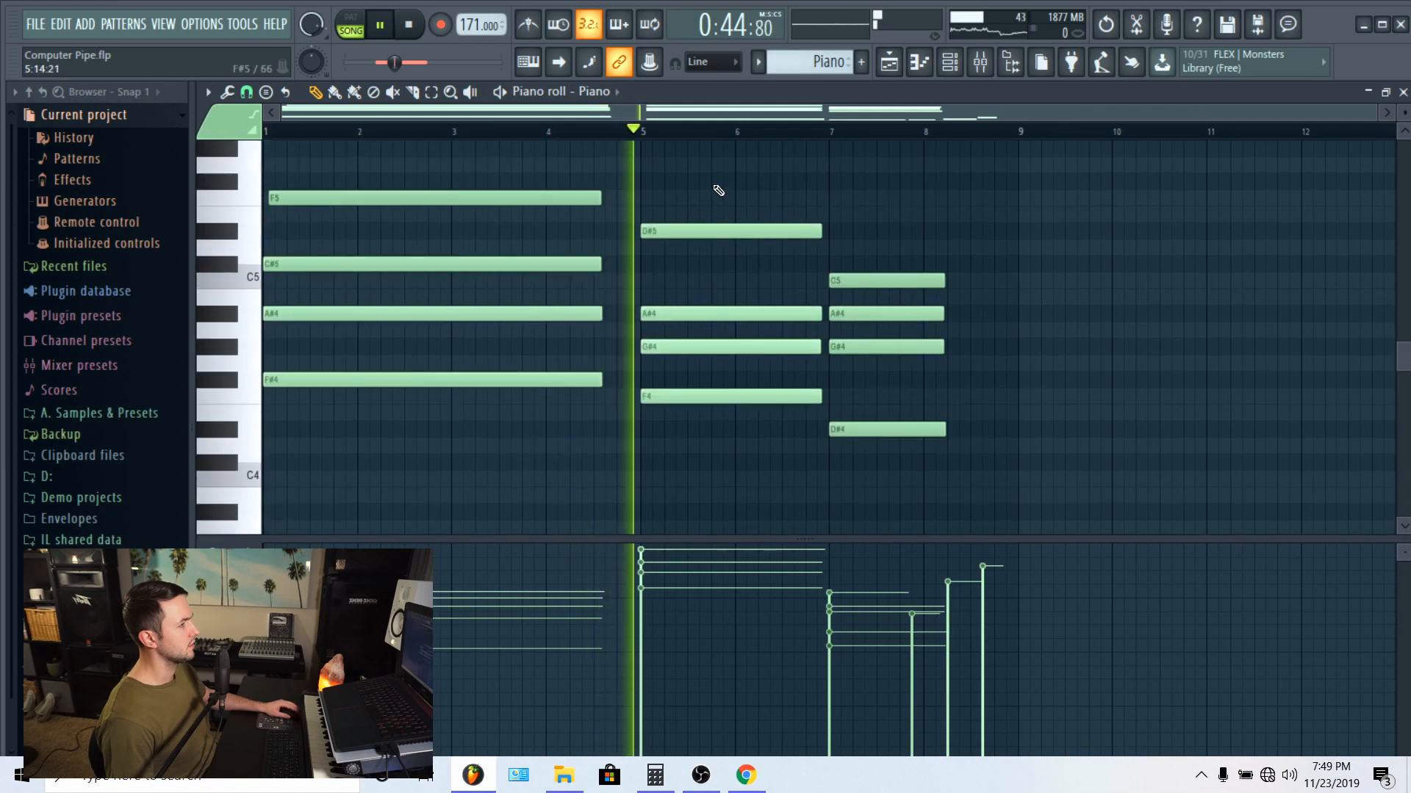
{"action": "scroll", "coordinate": [584, 223], "scroll_direction": "down", "scroll_amount": 4}
{"action": "scroll", "coordinate": [583, 220], "scroll_direction": "up", "scroll_amount": 3}
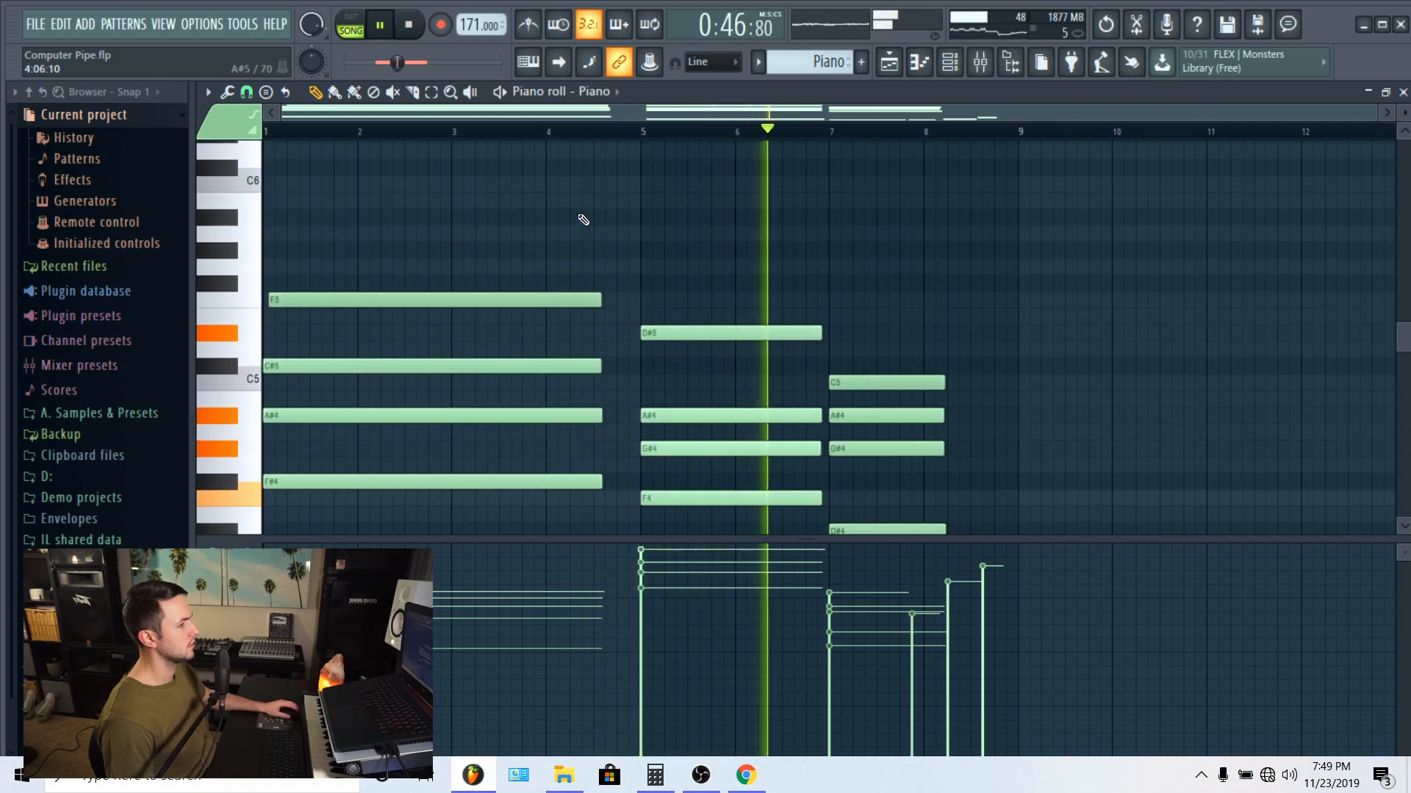
{"action": "scroll", "coordinate": [580, 222], "scroll_direction": "down", "scroll_amount": 4}
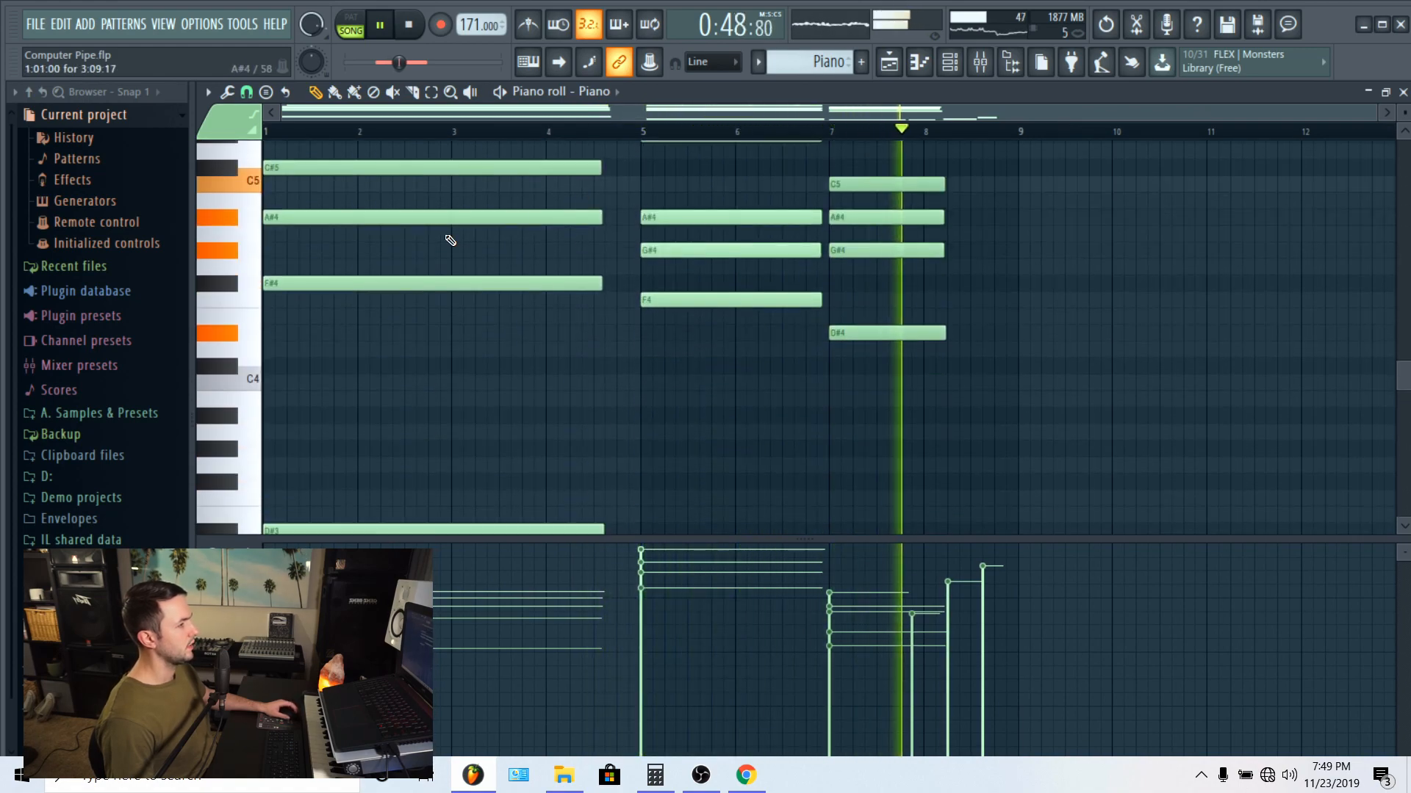
{"action": "scroll", "coordinate": [279, 284], "scroll_direction": "down", "scroll_amount": 5}
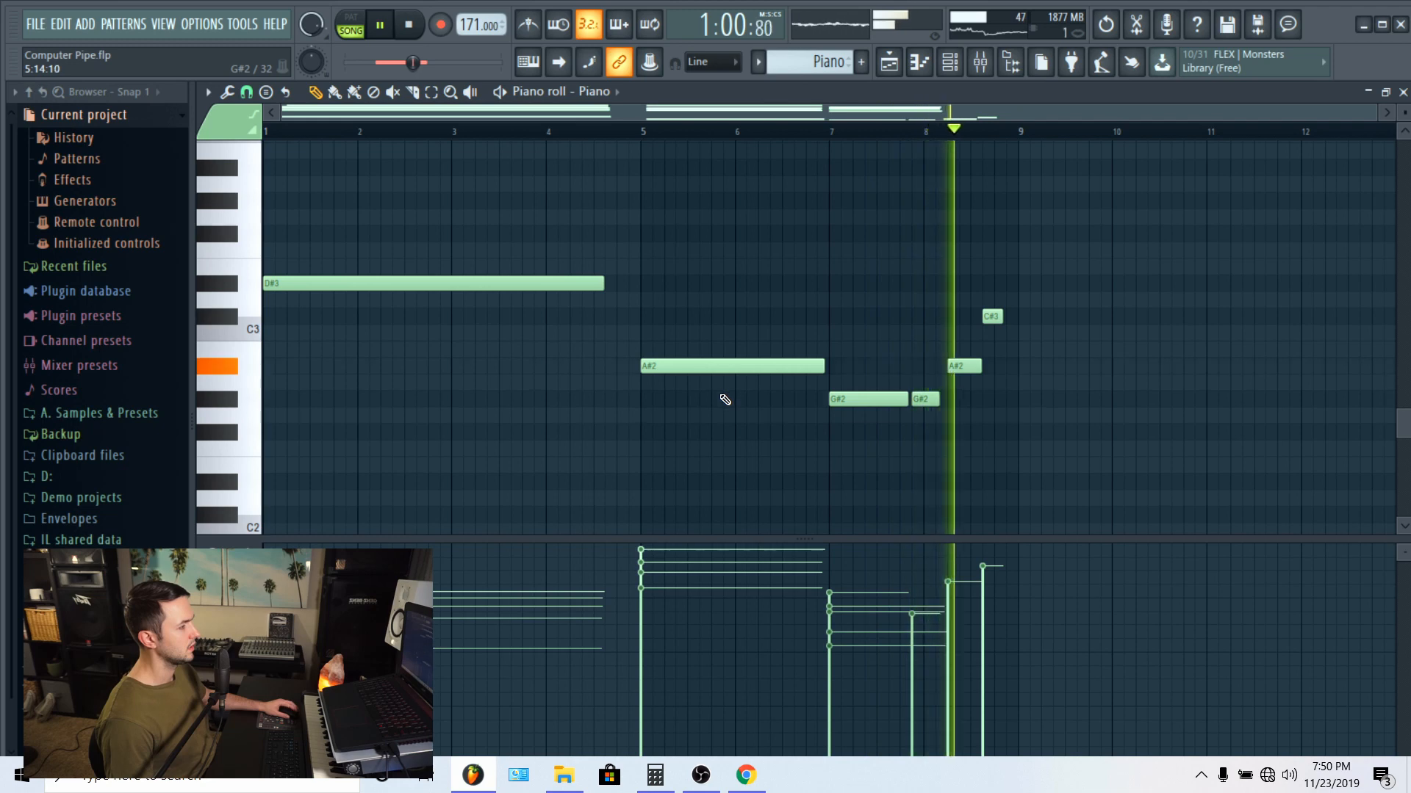
{"action": "scroll", "coordinate": [724, 400], "scroll_direction": "up", "scroll_amount": 5}
{"action": "scroll", "coordinate": [720, 393], "scroll_direction": "up", "scroll_amount": 5}
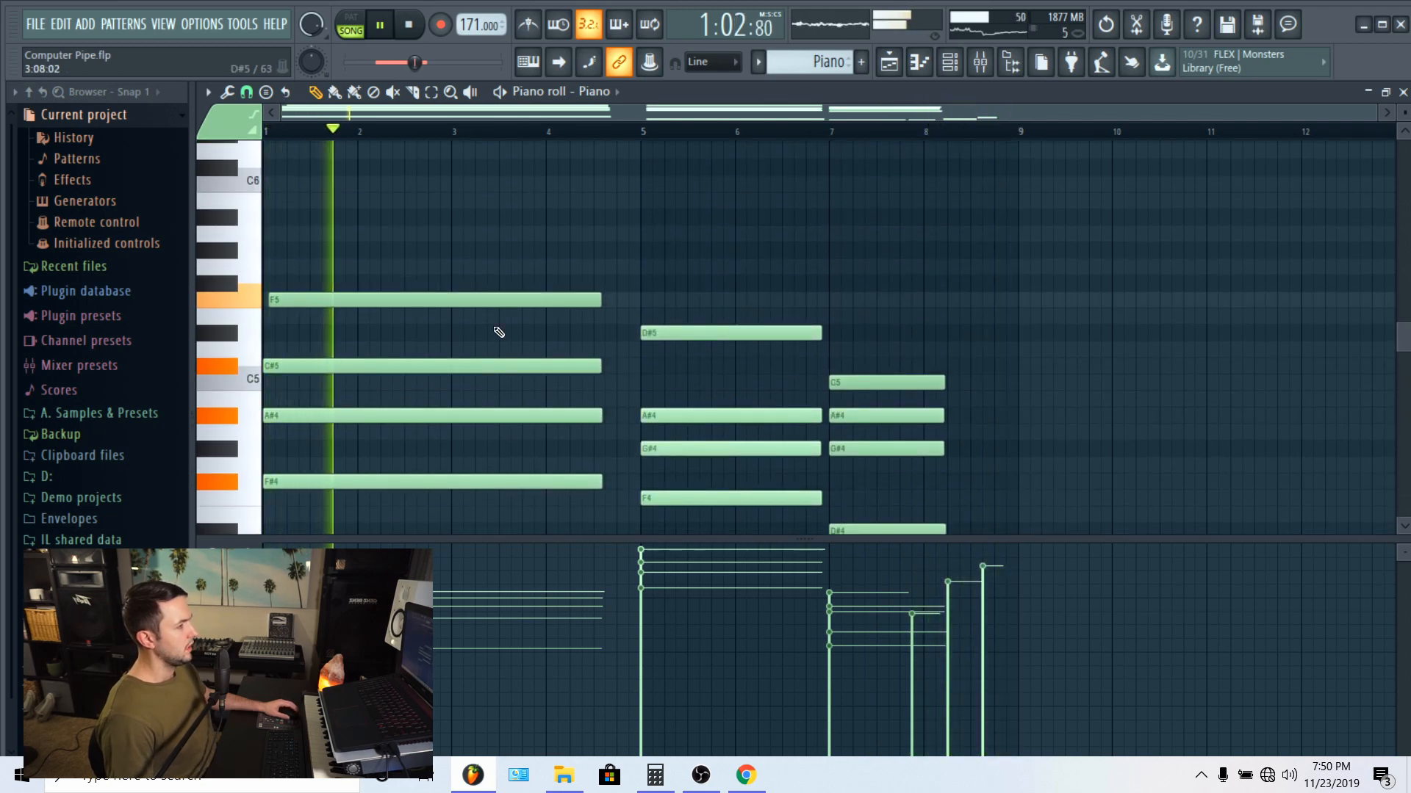
{"action": "key", "text": "space"}
Step: Enlarge the Piano pattern's note grid by shrinking the velocity area below it
{"action": "scroll", "coordinate": [520, 316], "scroll_direction": "down", "scroll_amount": 3}
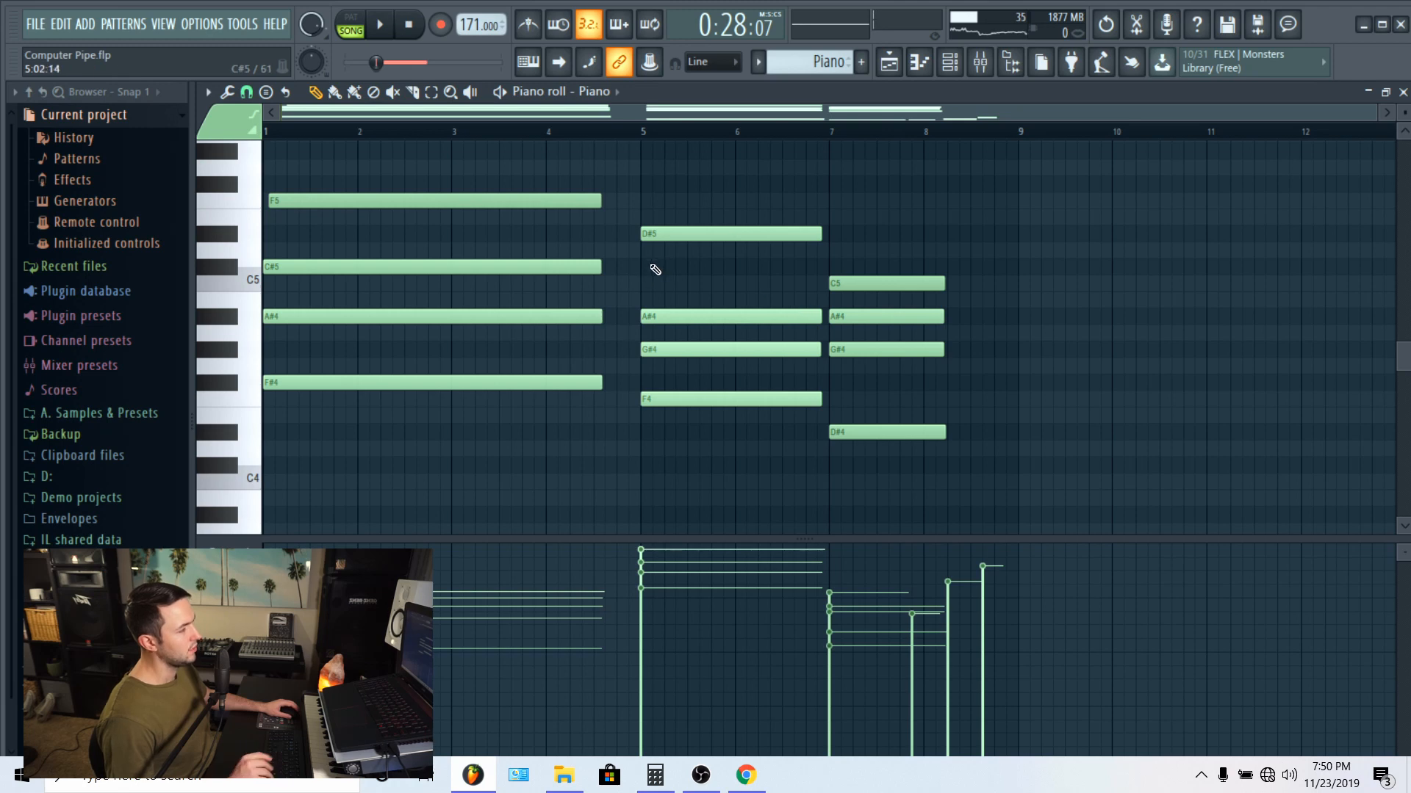
{"action": "scroll", "coordinate": [644, 285], "scroll_direction": "down", "scroll_amount": 3}
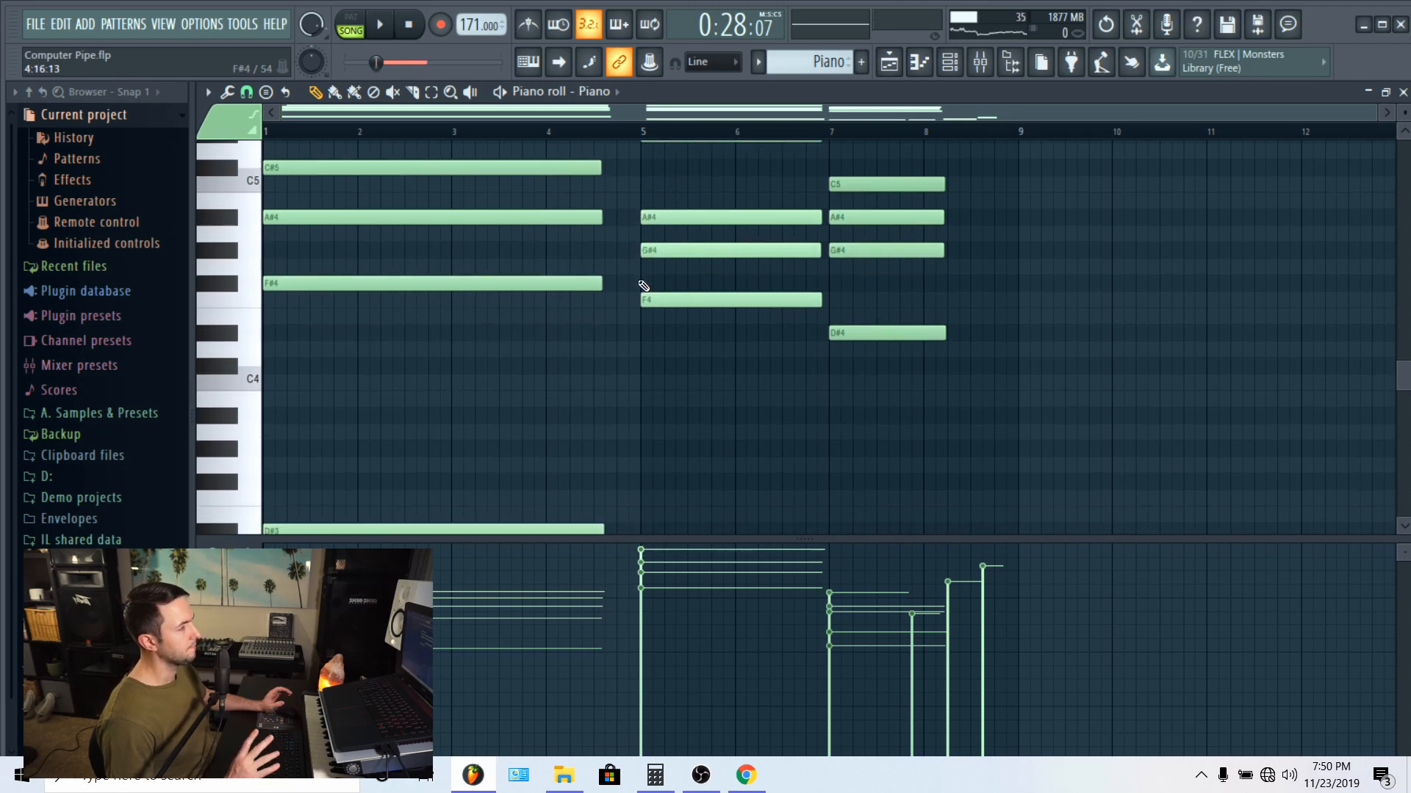
{"action": "scroll", "coordinate": [644, 286], "scroll_direction": "up", "scroll_amount": 3}
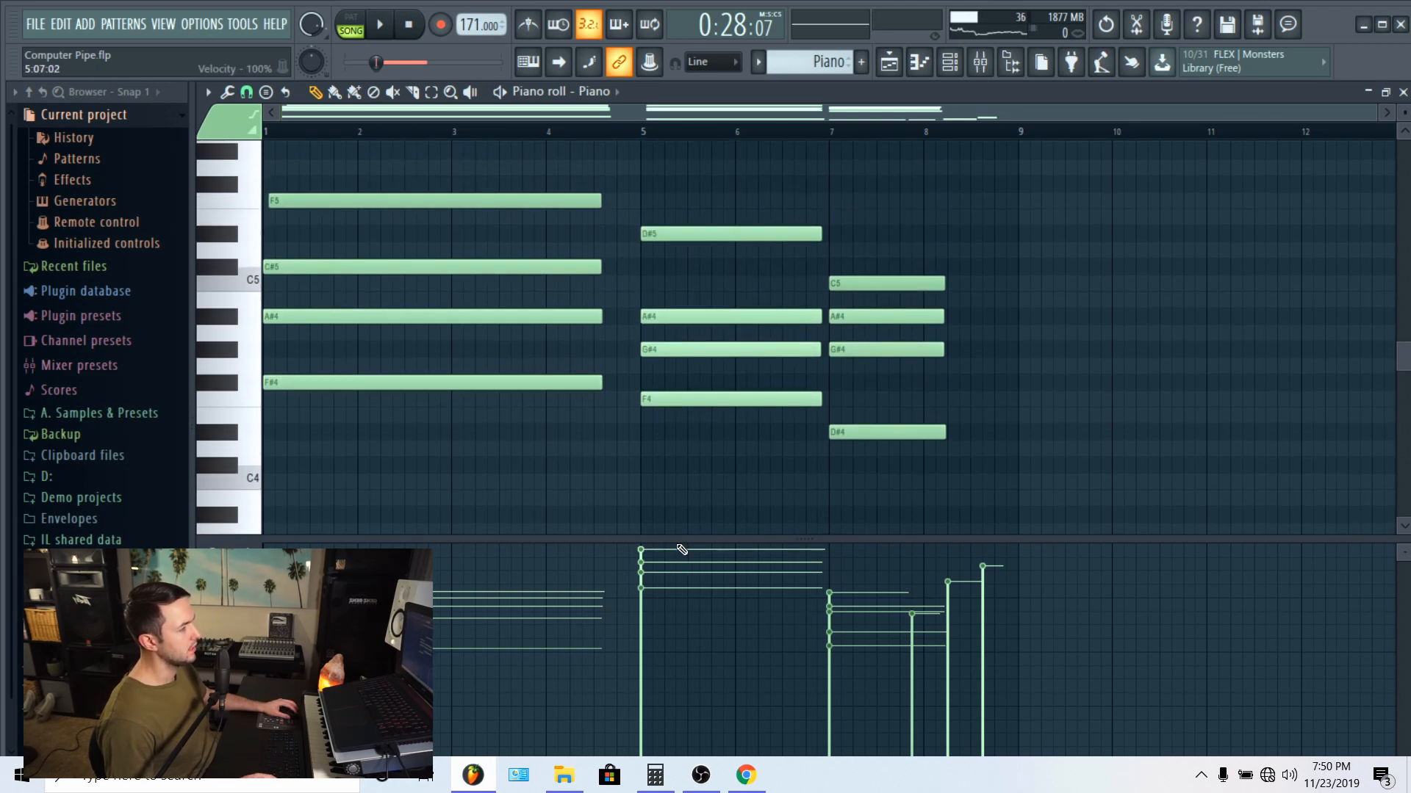
{"action": "left_click_drag", "start_coordinate": [645, 542], "coordinate": [640, 621]}
Step: Examine how the Piano pattern's three chords are voiced, from the upper notes to the bass notes
{"action": "scroll", "coordinate": [638, 492], "scroll_direction": "down", "scroll_amount": 3}
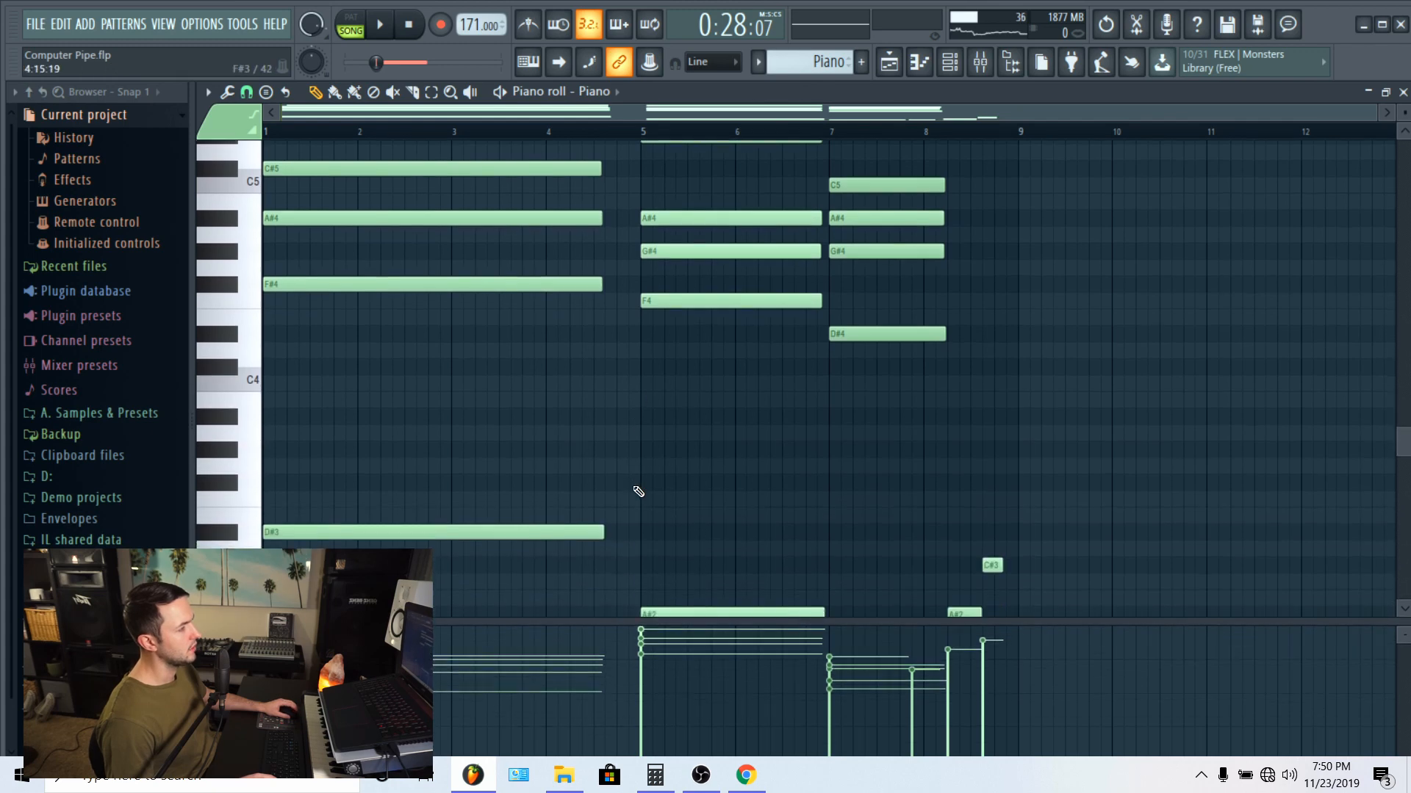
{"action": "scroll", "coordinate": [638, 492], "scroll_direction": "down", "scroll_amount": 4}
{"action": "scroll", "coordinate": [638, 492], "scroll_direction": "up", "scroll_amount": 4}
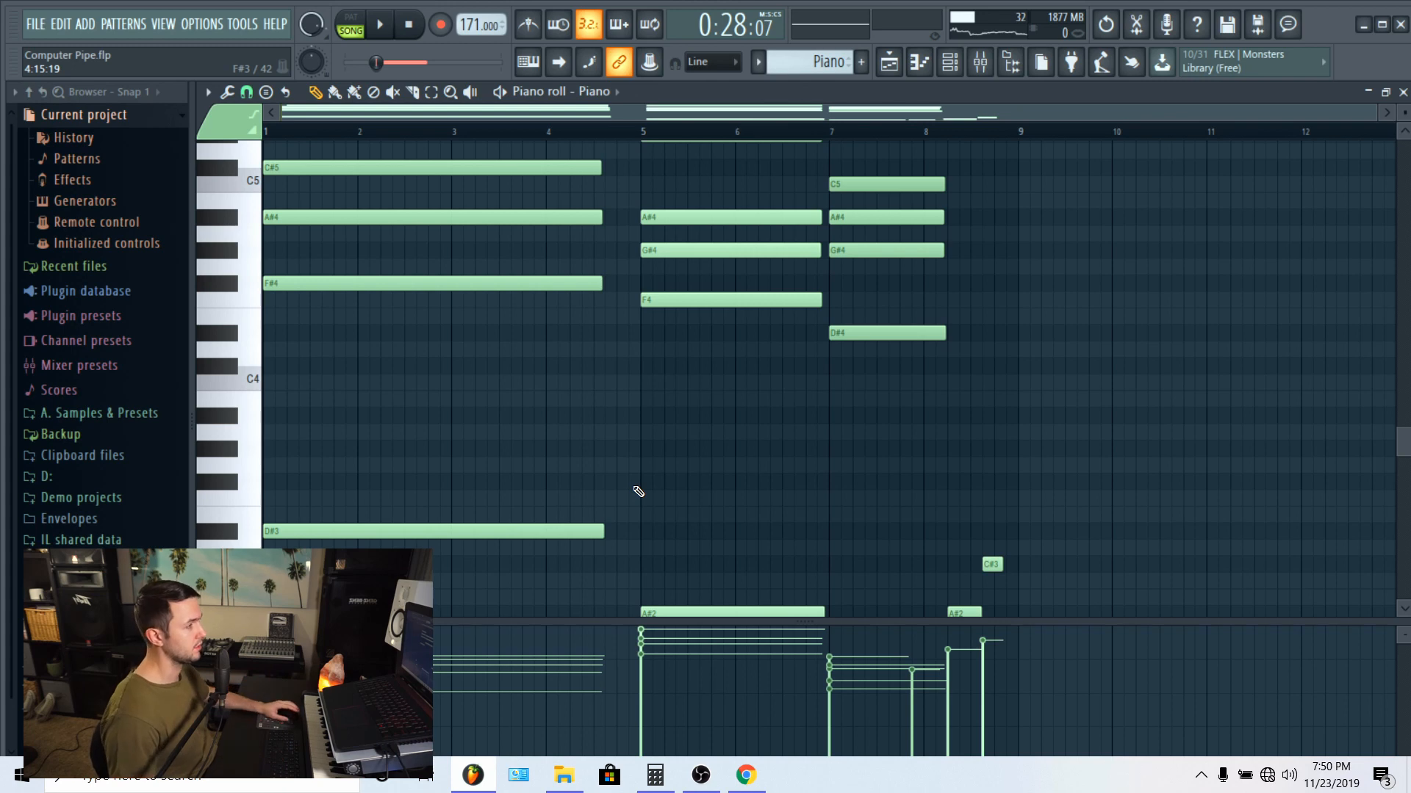
{"action": "scroll", "coordinate": [982, 371], "scroll_direction": "up", "scroll_amount": 4}
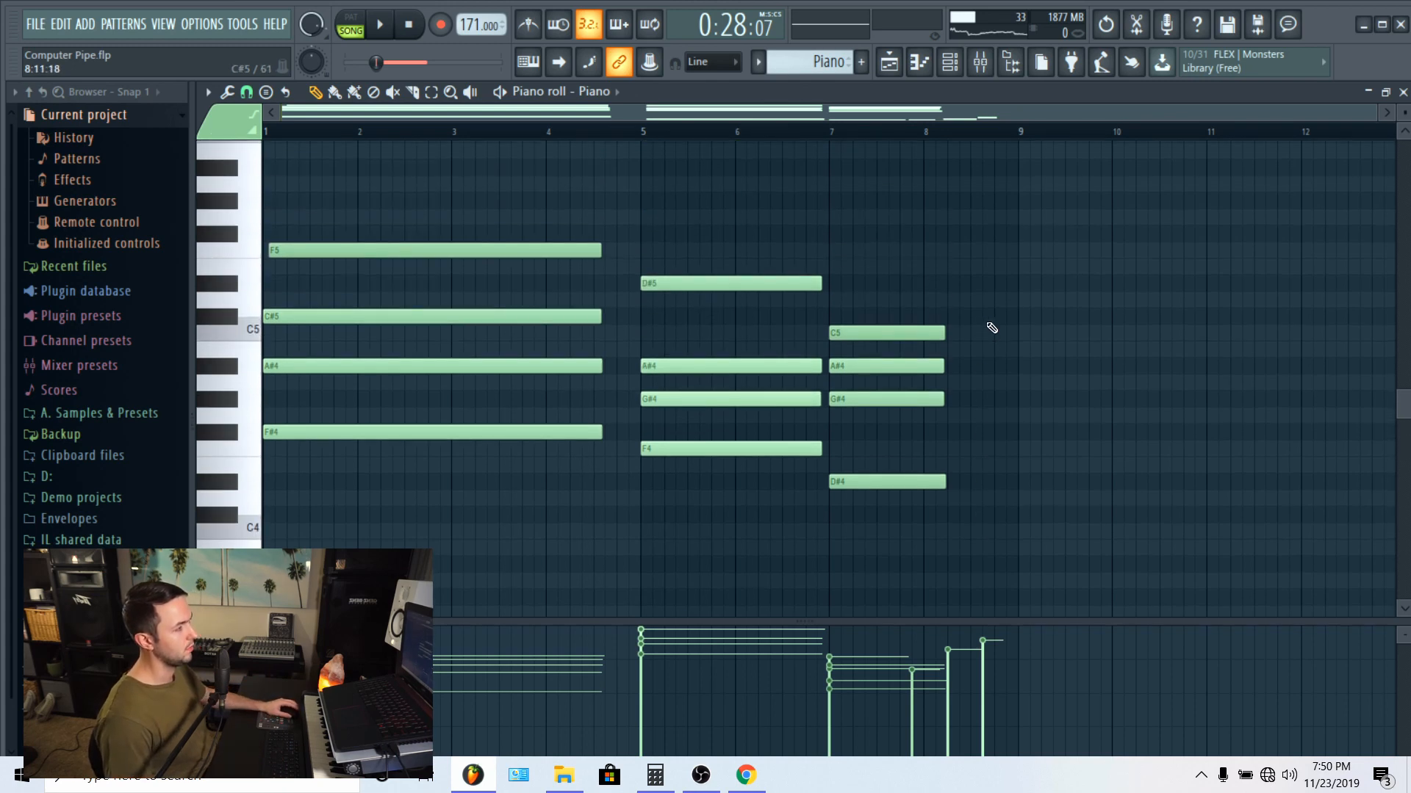
{"action": "scroll", "coordinate": [986, 326], "scroll_direction": "down", "scroll_amount": 7}
{"action": "scroll", "coordinate": [985, 325], "scroll_direction": "up", "scroll_amount": 7}
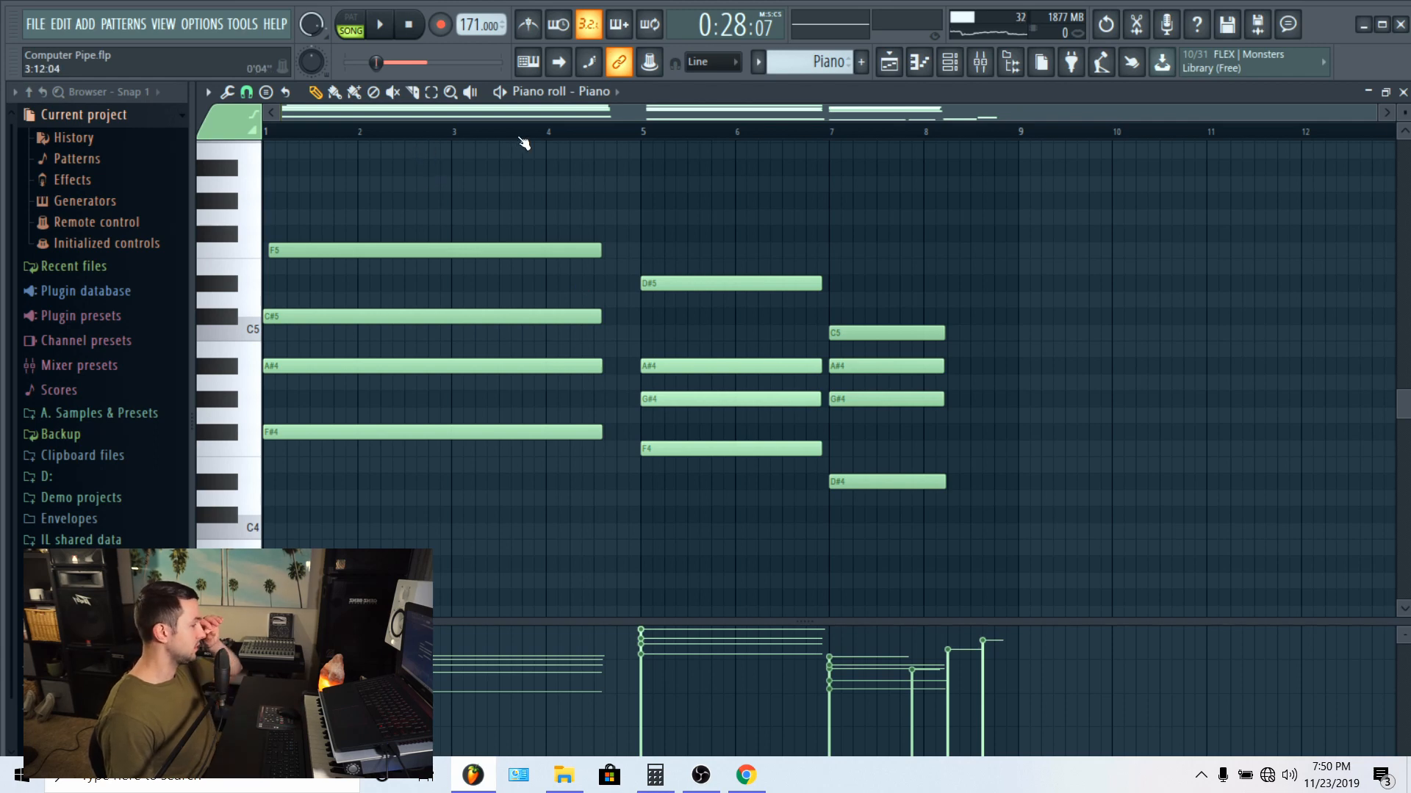
{"action": "scroll", "coordinate": [859, 399], "scroll_direction": "down", "scroll_amount": 10}
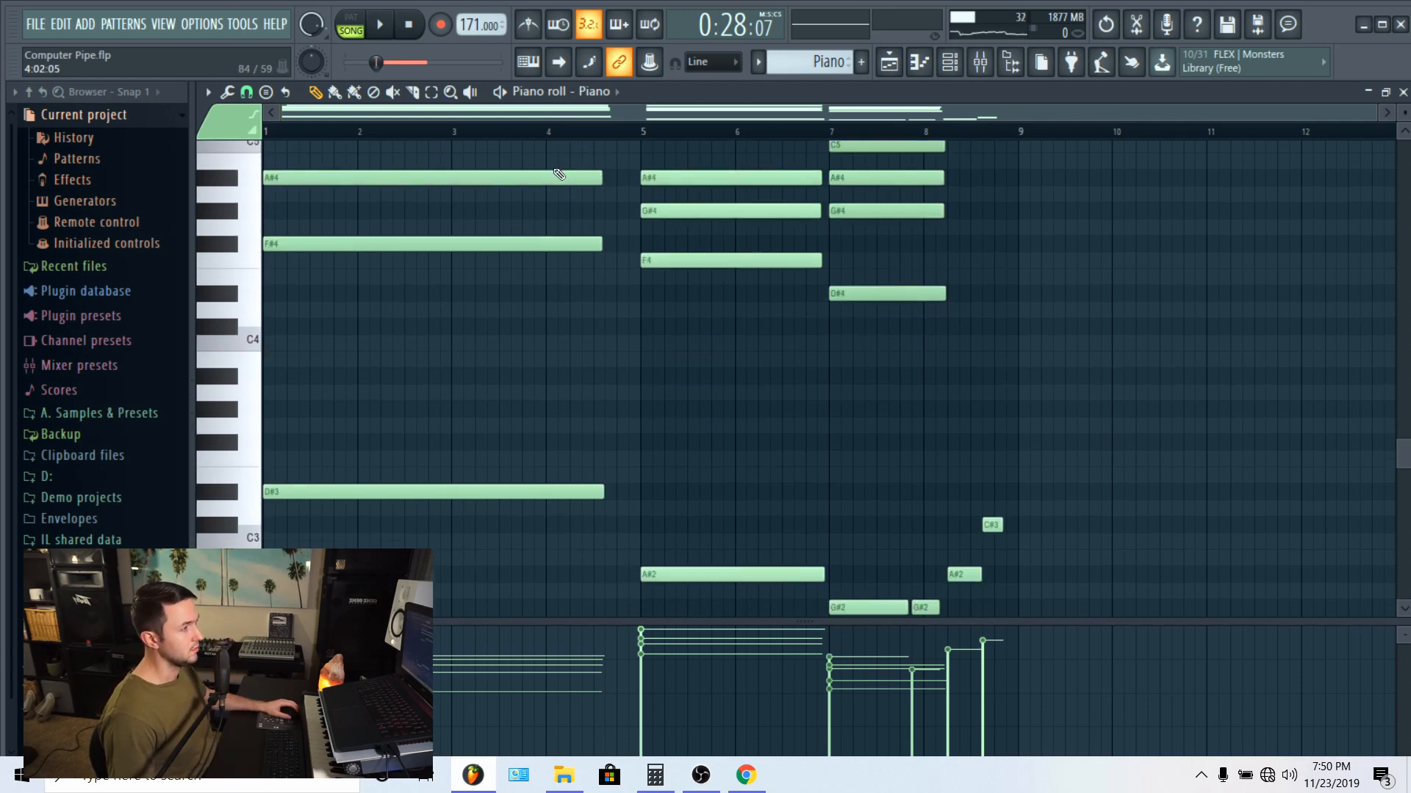
{"action": "scroll", "coordinate": [859, 399], "scroll_direction": "up", "scroll_amount": 9}
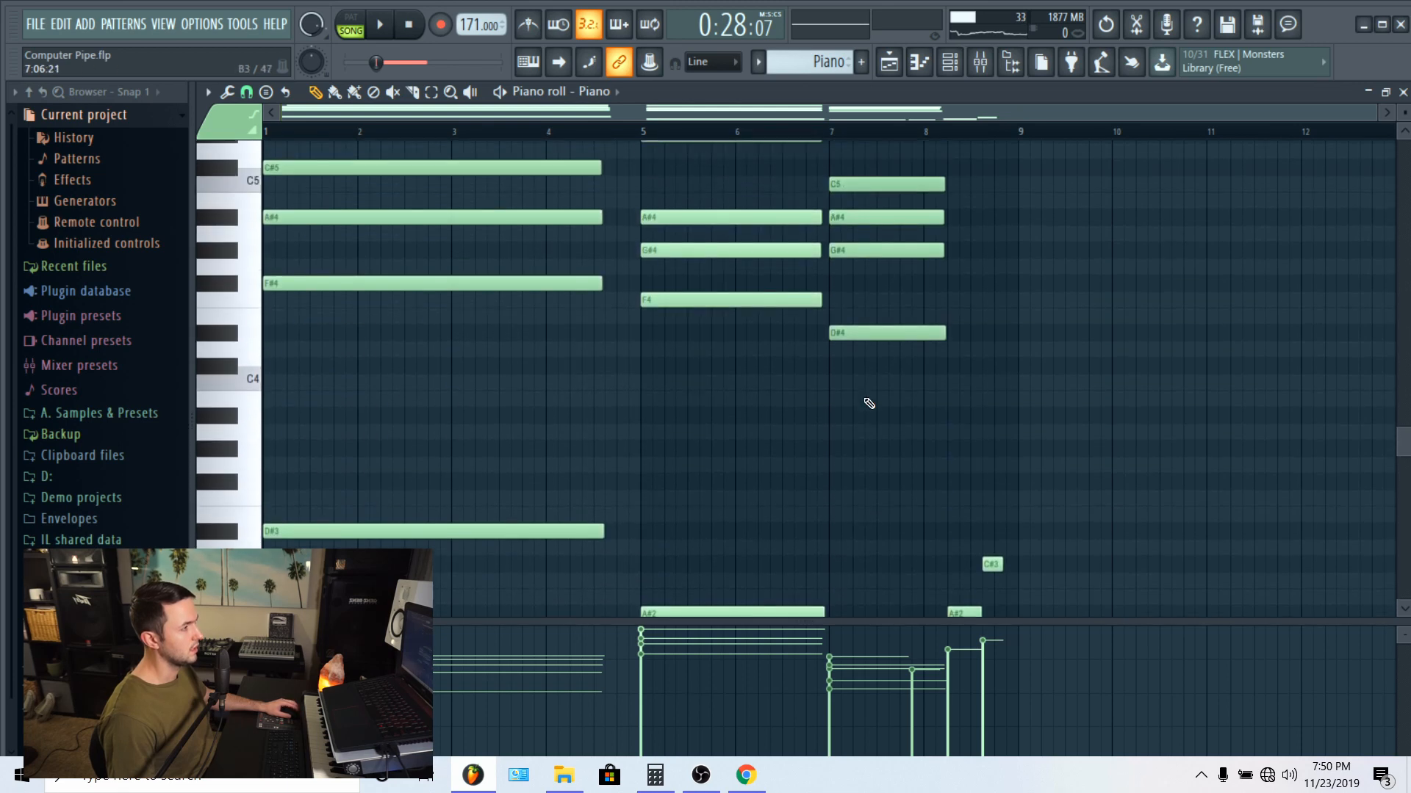
{"action": "scroll", "coordinate": [869, 402], "scroll_direction": "down", "scroll_amount": 2}
{"action": "scroll", "coordinate": [882, 394], "scroll_direction": "down", "scroll_amount": 5}
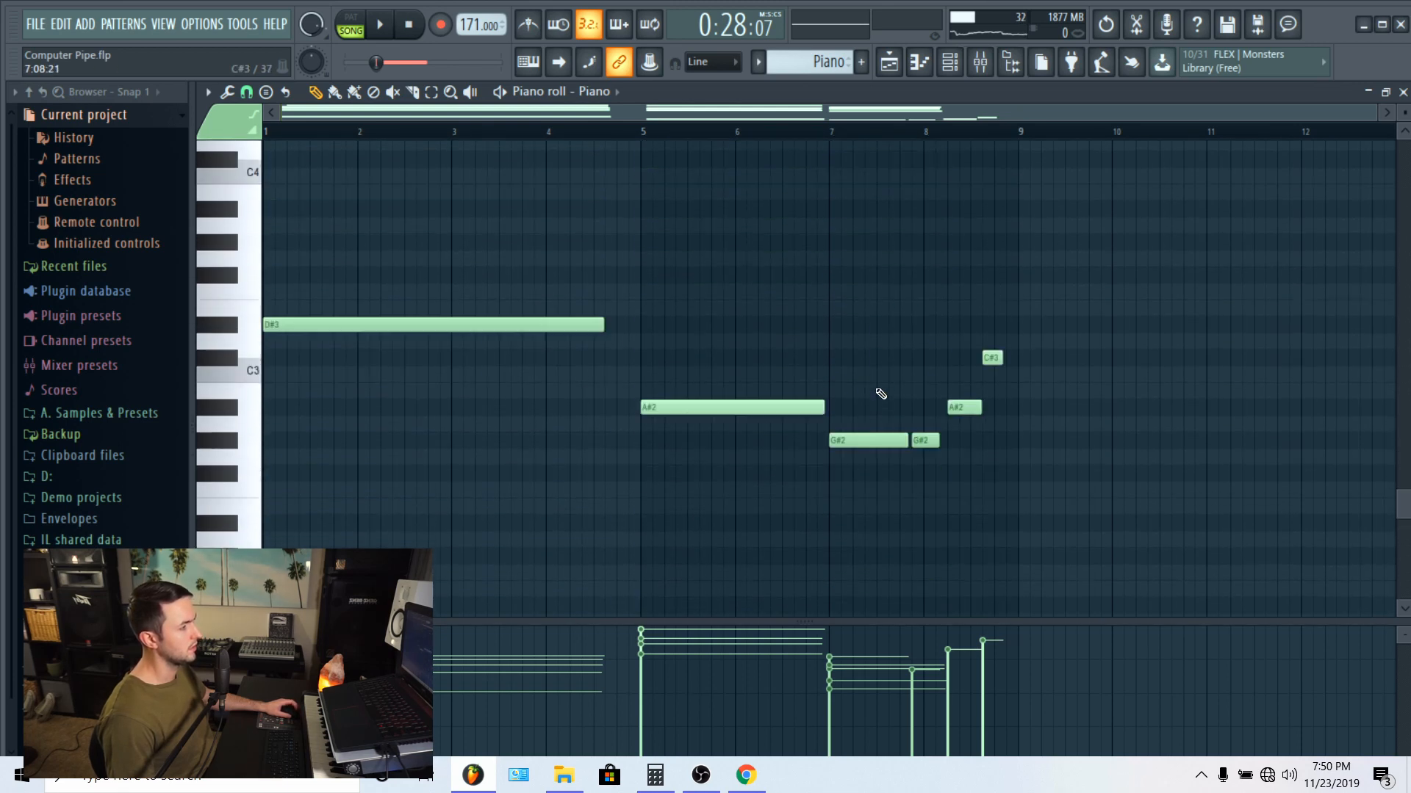
{"action": "scroll", "coordinate": [1017, 388], "scroll_direction": "up", "scroll_amount": 7}
{"action": "scroll", "coordinate": [1019, 389], "scroll_direction": "up", "scroll_amount": 2}
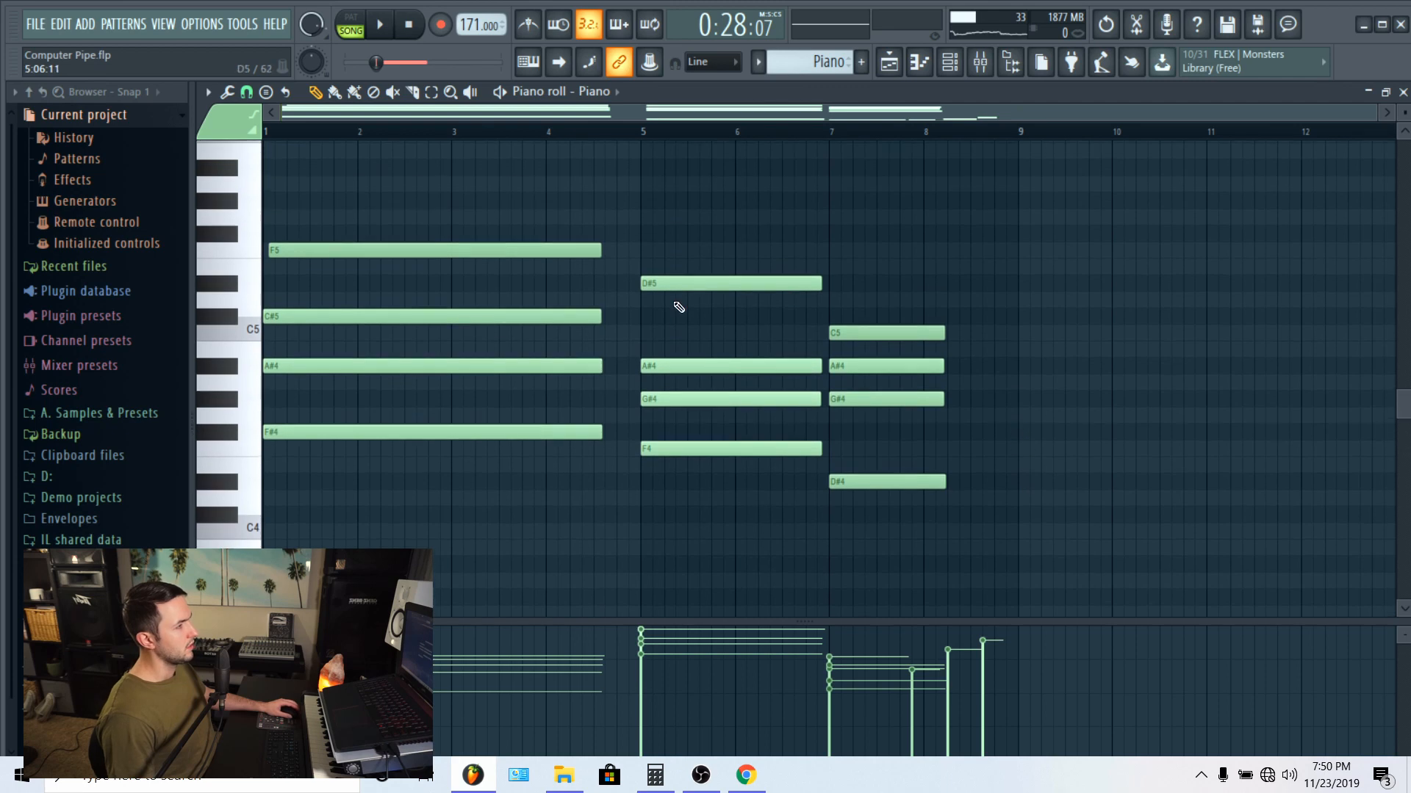
Step: Play the soloed piano chords briefly and check the reFX Nexus channel in the mixer
{"action": "key", "text": "space"}
{"action": "scroll", "coordinate": [1004, 302], "scroll_direction": "down", "scroll_amount": 5}
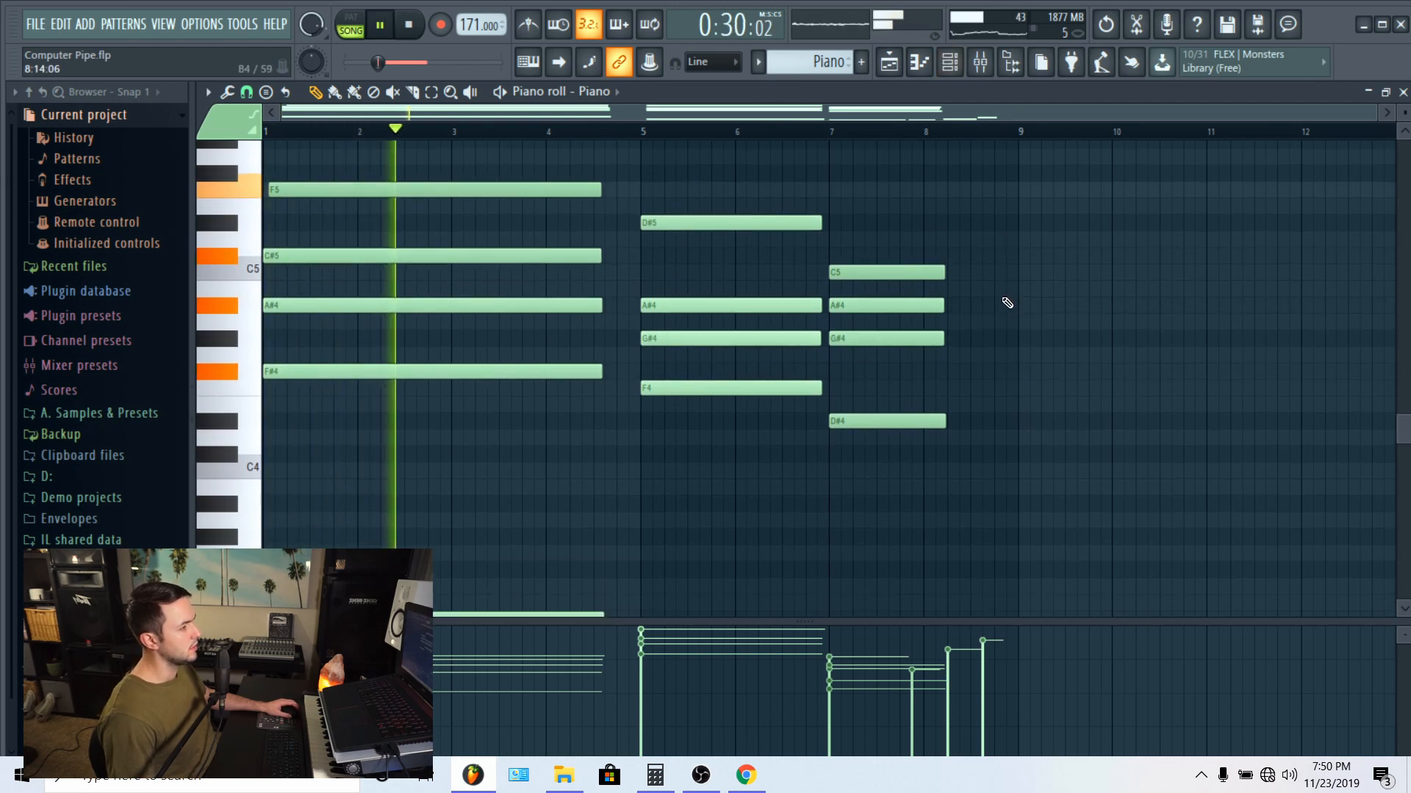
{"action": "key", "text": "space"}
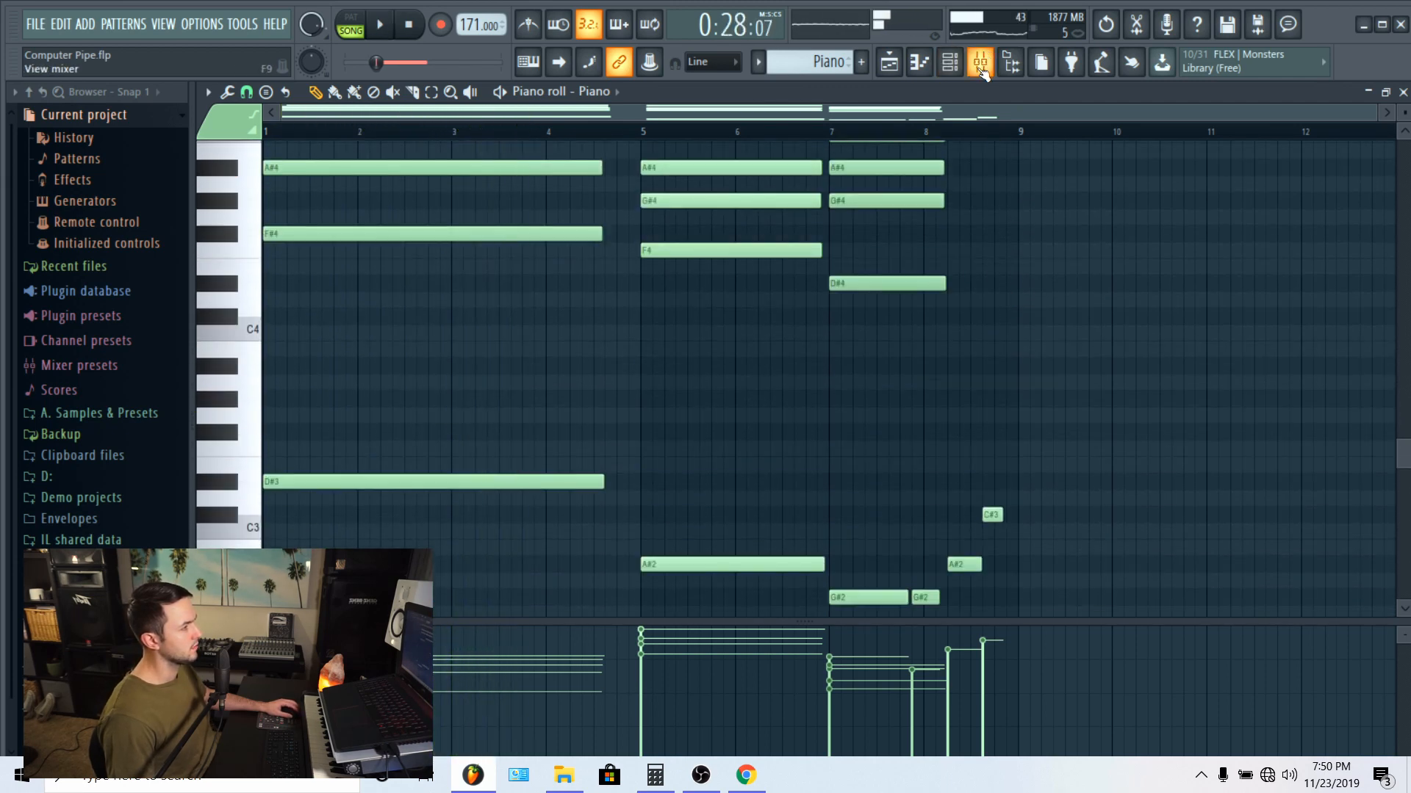
{"action": "left_click", "coordinate": [981, 63]}
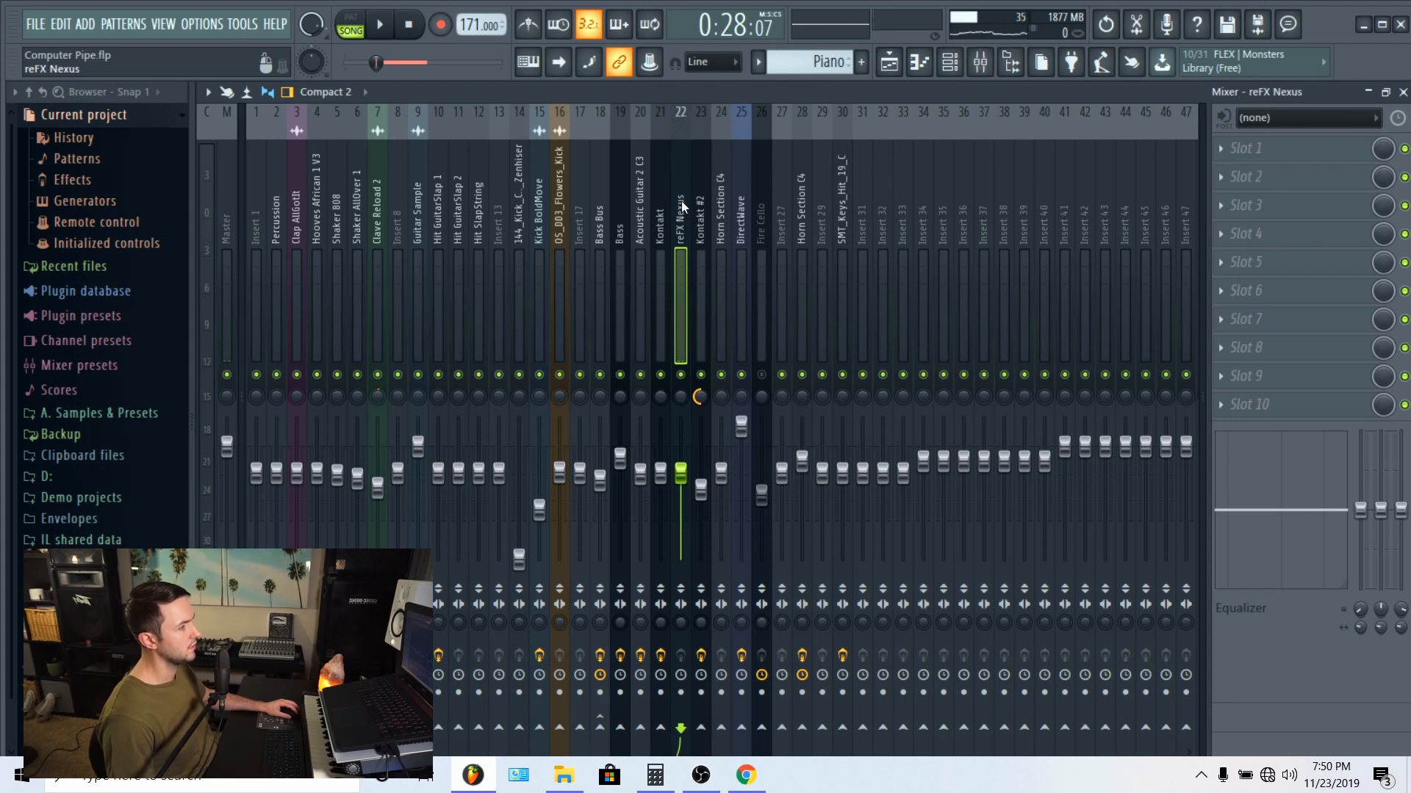
Step: Return to the playlist and unmute Track 3 and Track 1 alongside the piano track
{"action": "left_click", "coordinate": [889, 63]}
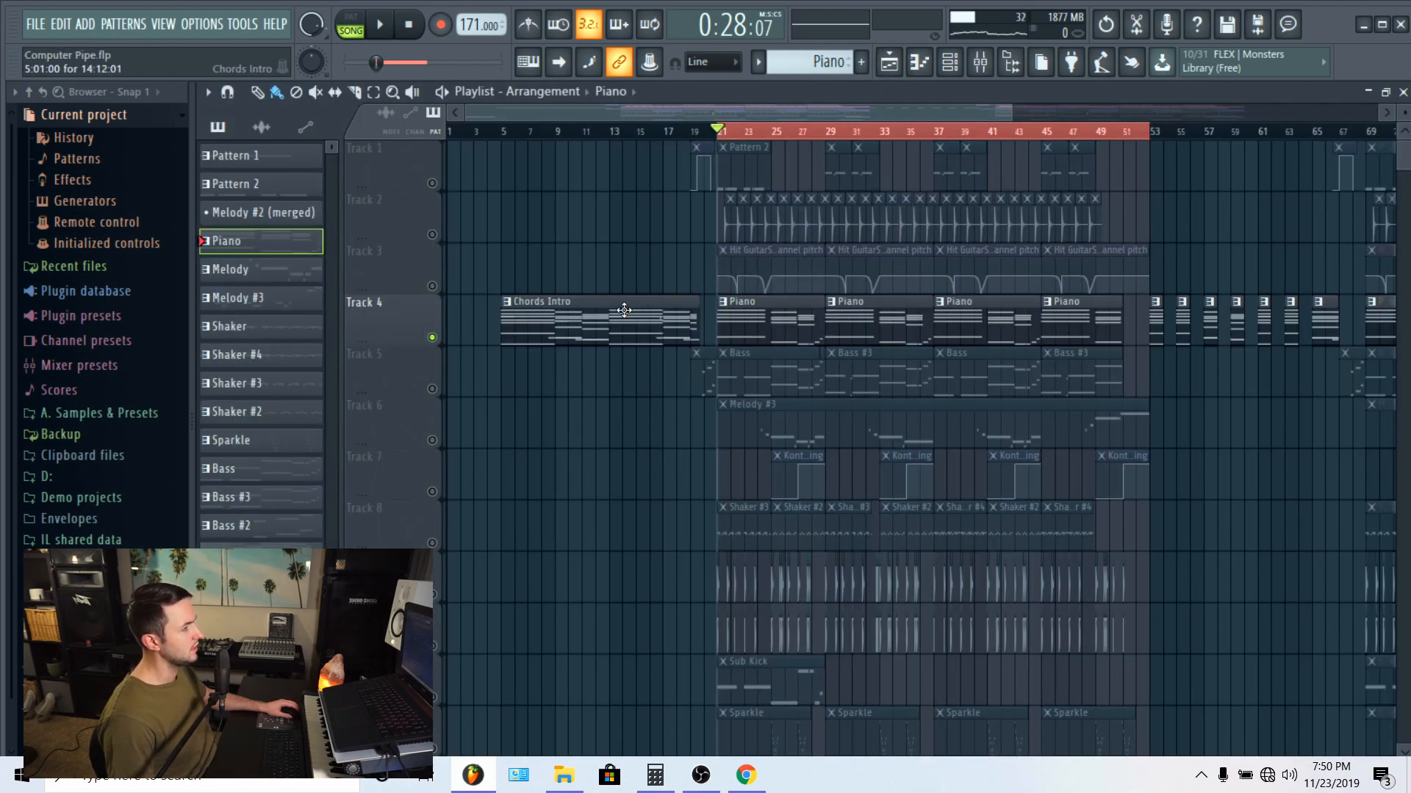
{"action": "left_click", "coordinate": [433, 286]}
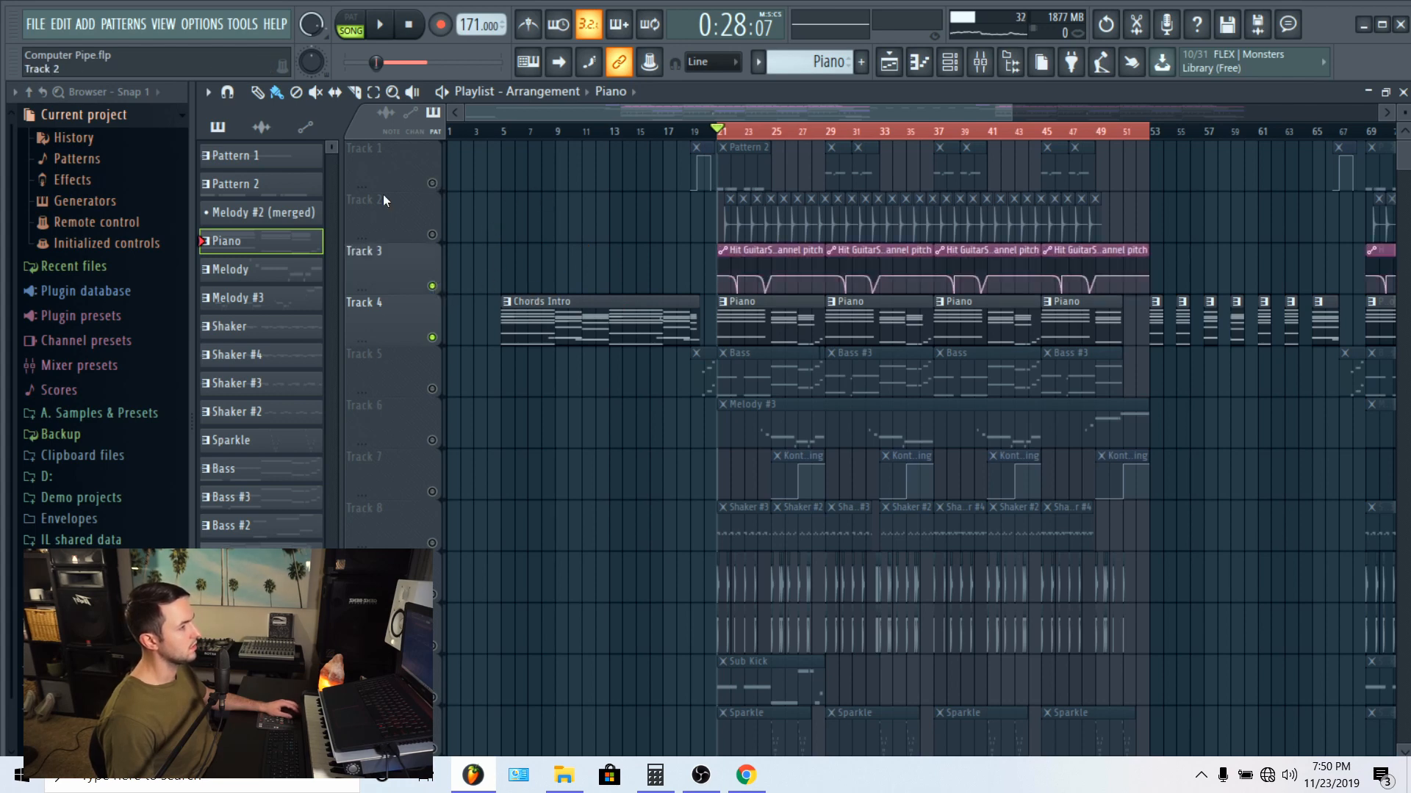
{"action": "left_click", "coordinate": [432, 183]}
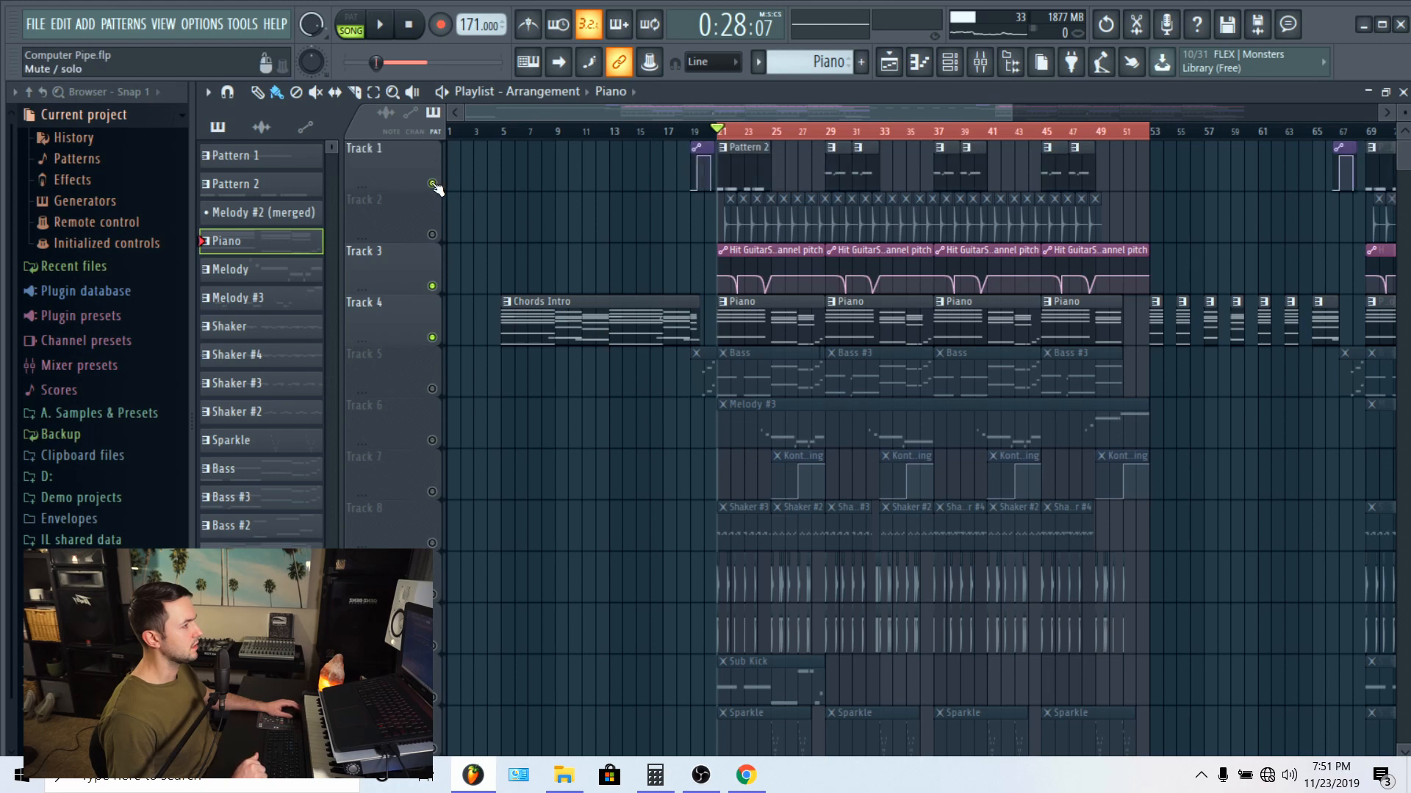
Step: Open the Pattern 2 clip on Track 1 in the piano roll, audition its C5 note and show the channel rack
{"action": "double_click", "coordinate": [745, 162]}
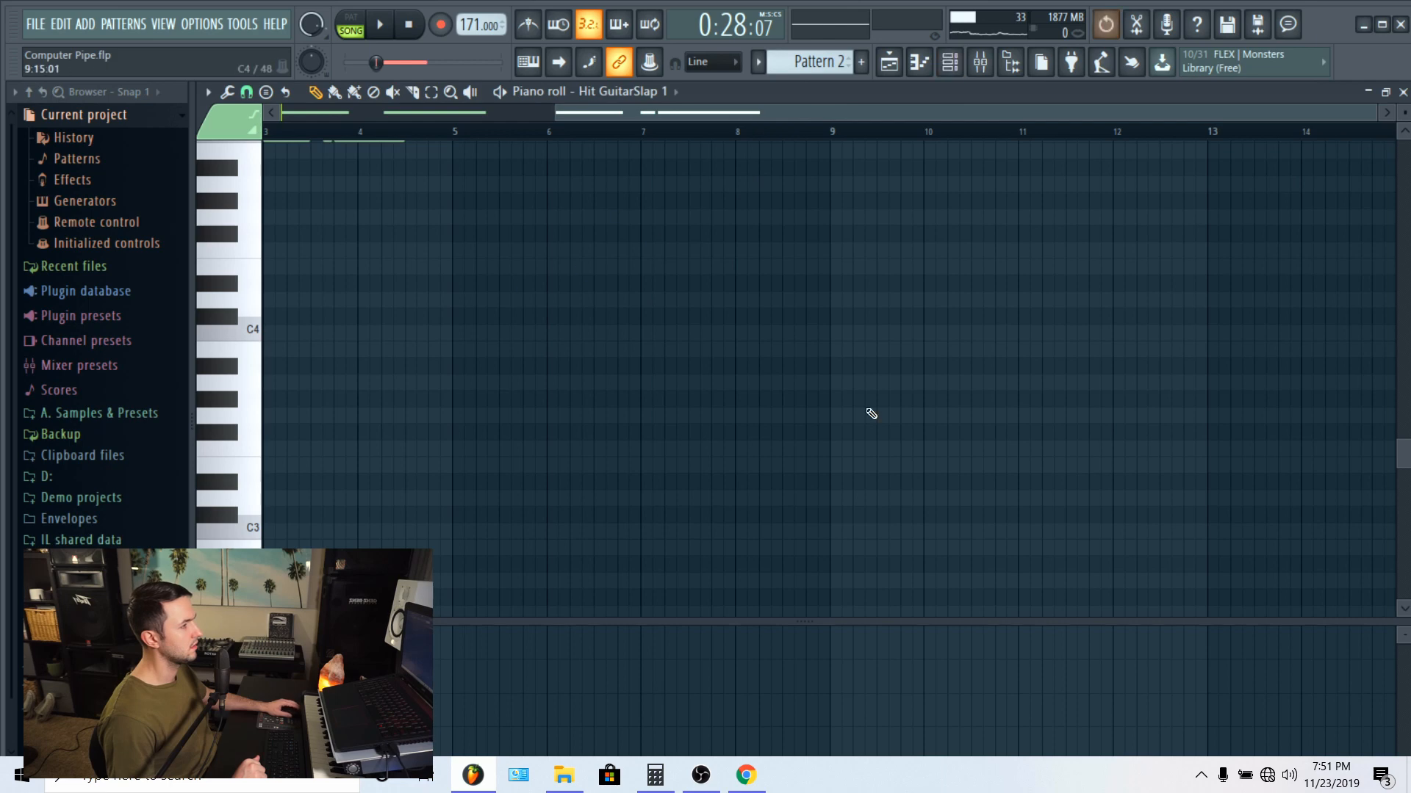
{"action": "left_click", "coordinate": [261, 332]}
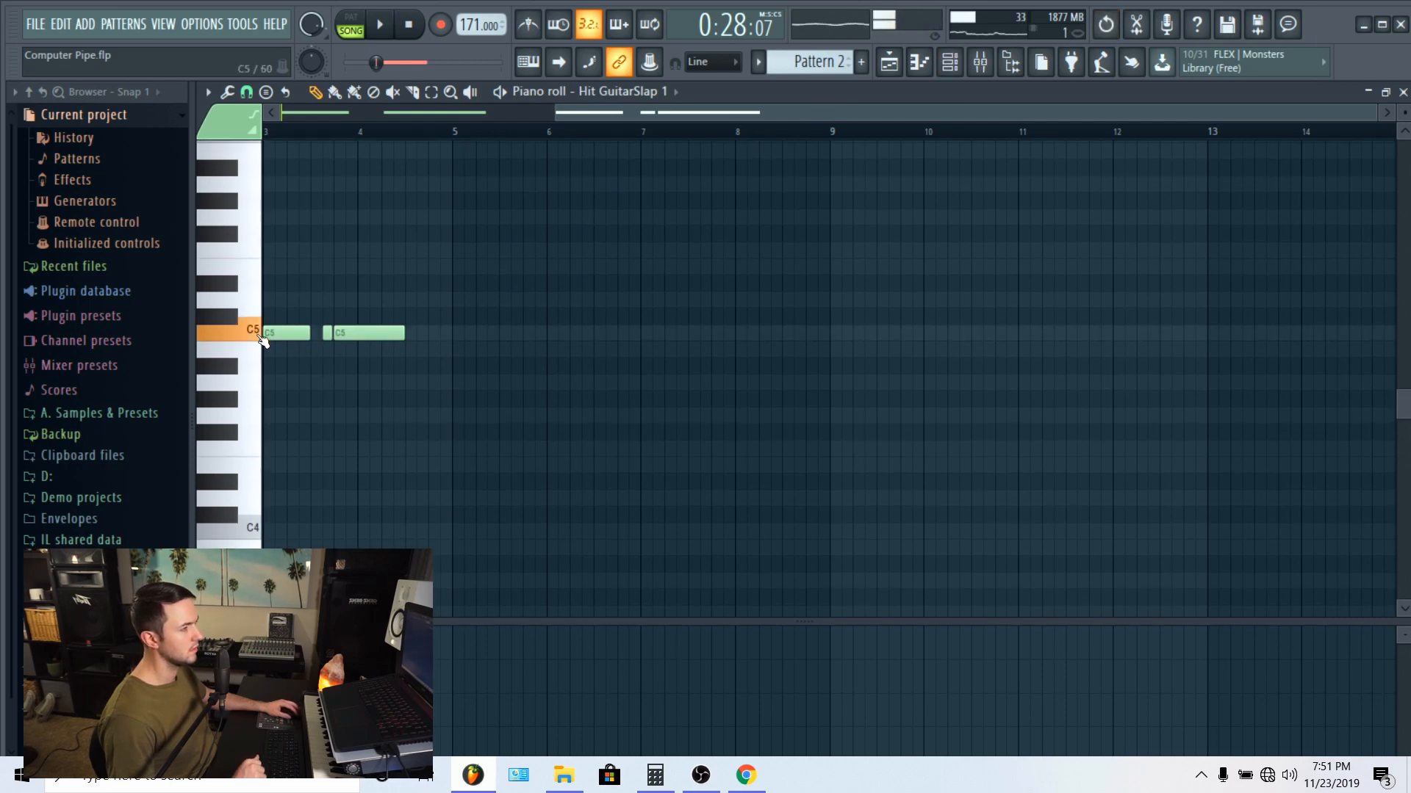
{"action": "left_click", "coordinate": [949, 63]}
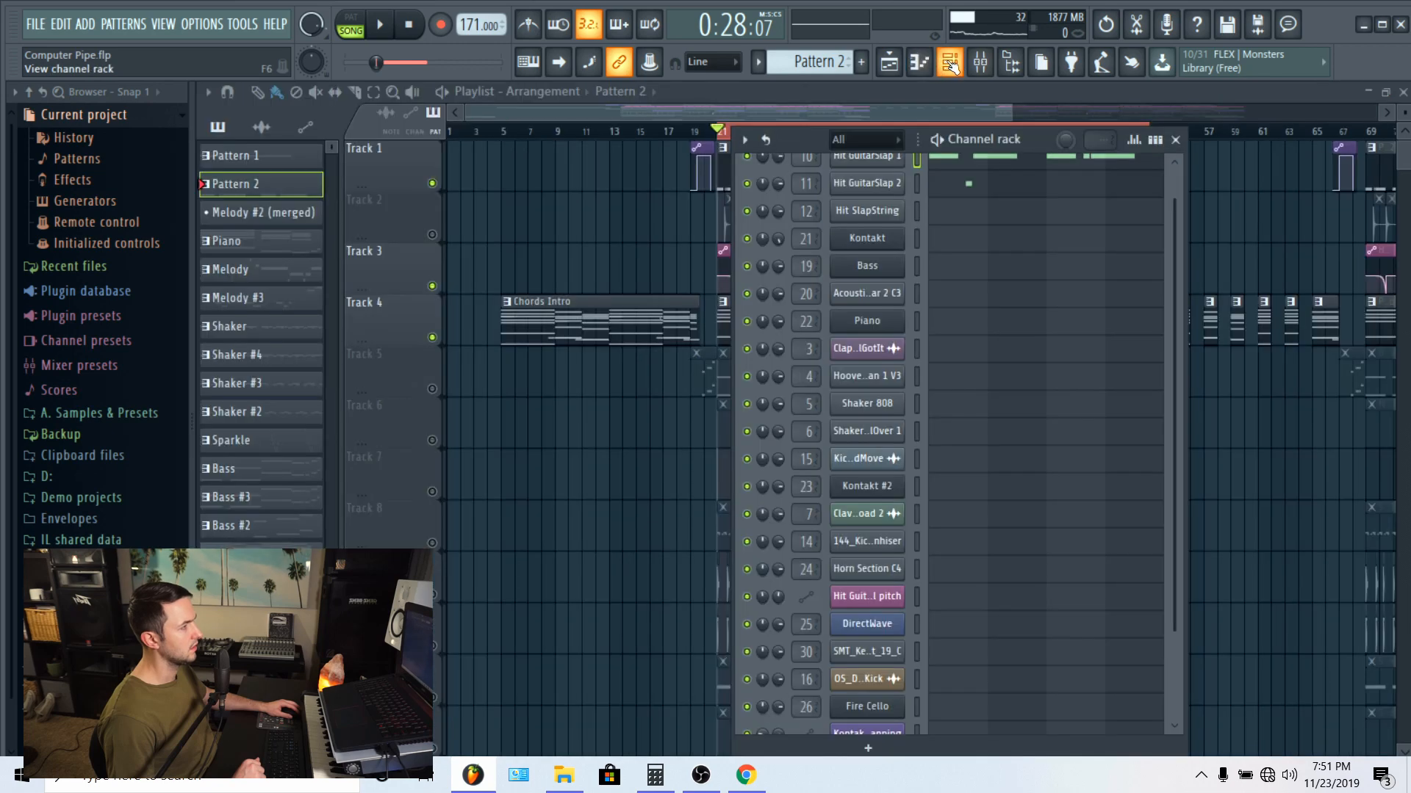
Step: Open the Hit GuitarSlap 1 channel's sampler settings from the channel rack and audition its sample waveform
{"action": "left_click", "coordinate": [950, 63]}
{"action": "left_click", "coordinate": [949, 63]}
{"action": "scroll", "coordinate": [976, 289], "scroll_direction": "up", "scroll_amount": 1}
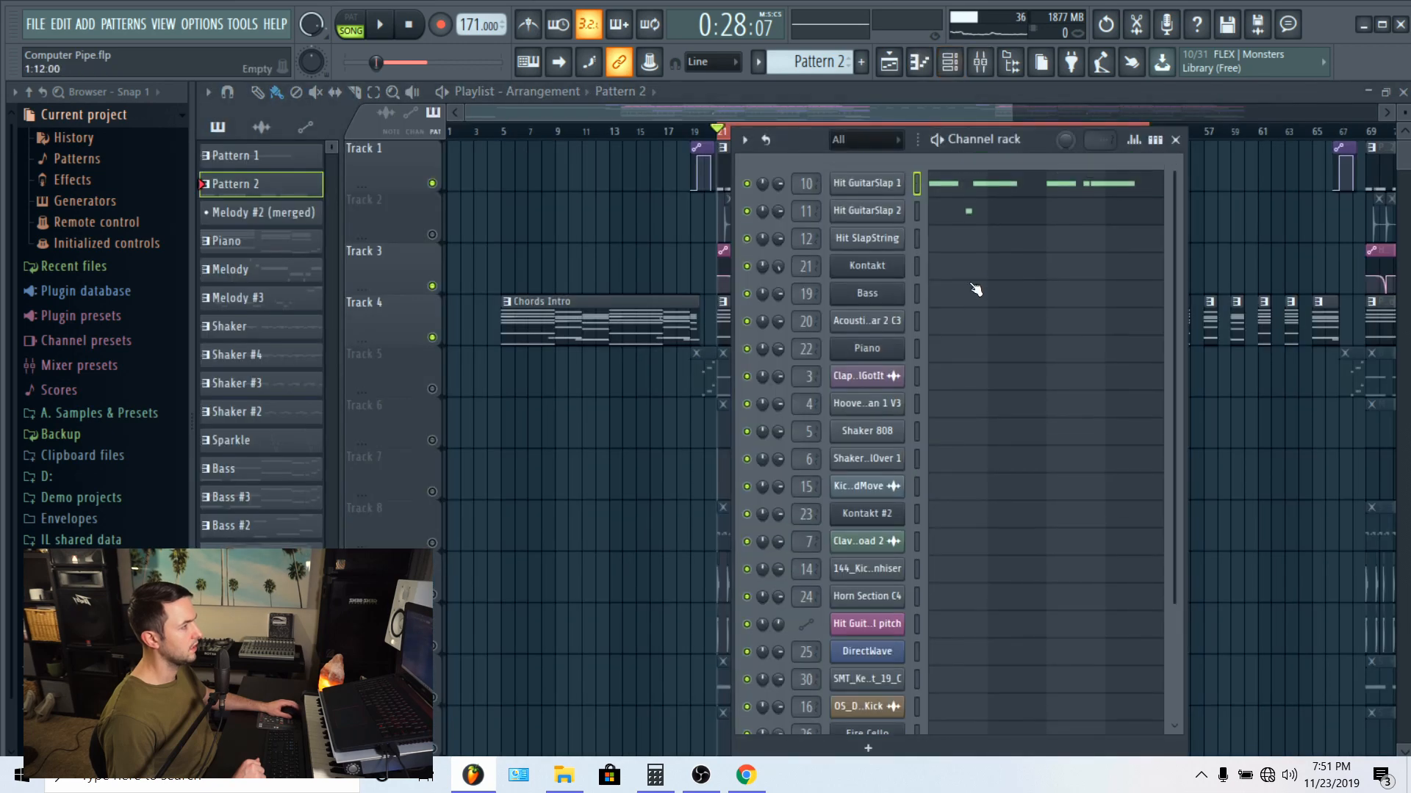
{"action": "left_click", "coordinate": [881, 192]}
{"action": "left_click", "coordinate": [421, 289]}
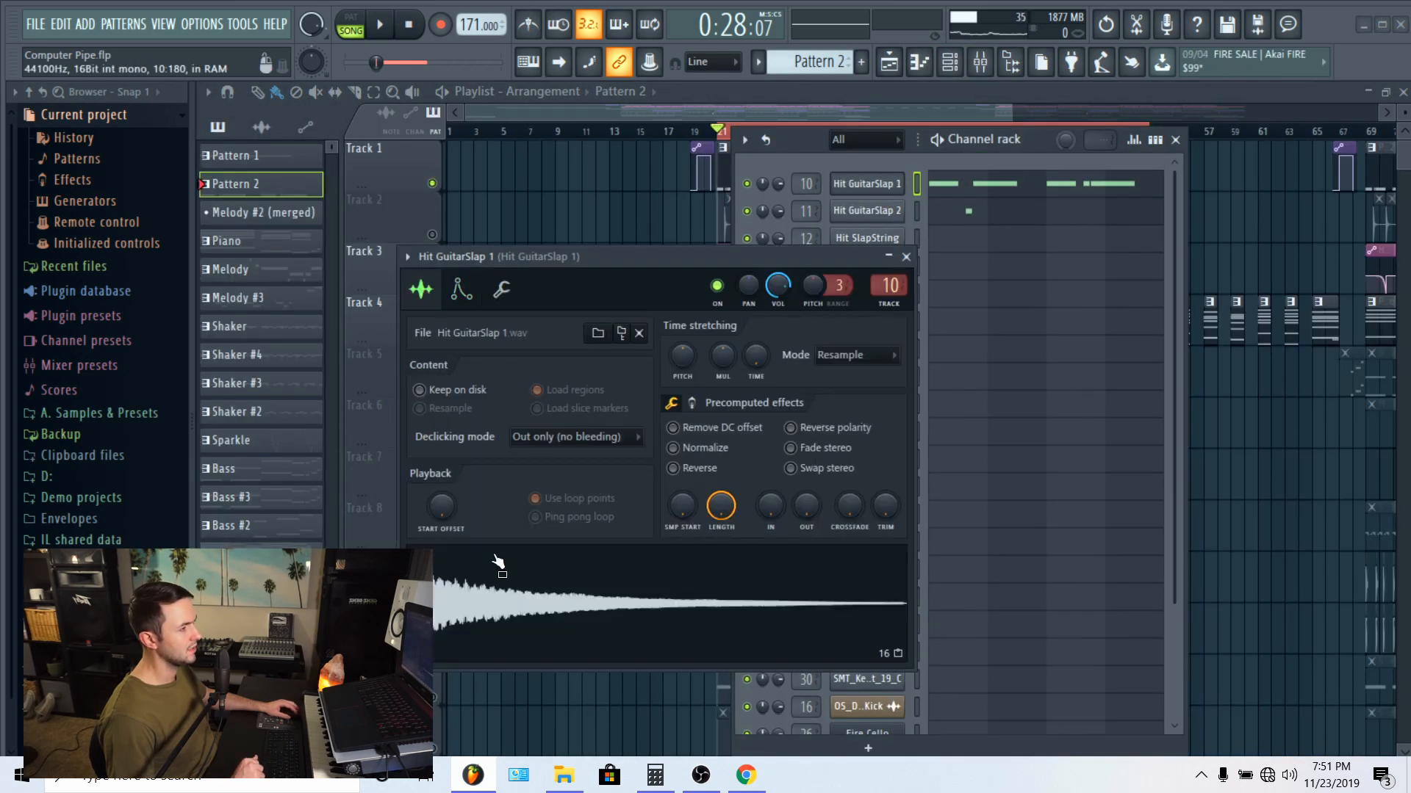
{"action": "left_click", "coordinate": [481, 576]}
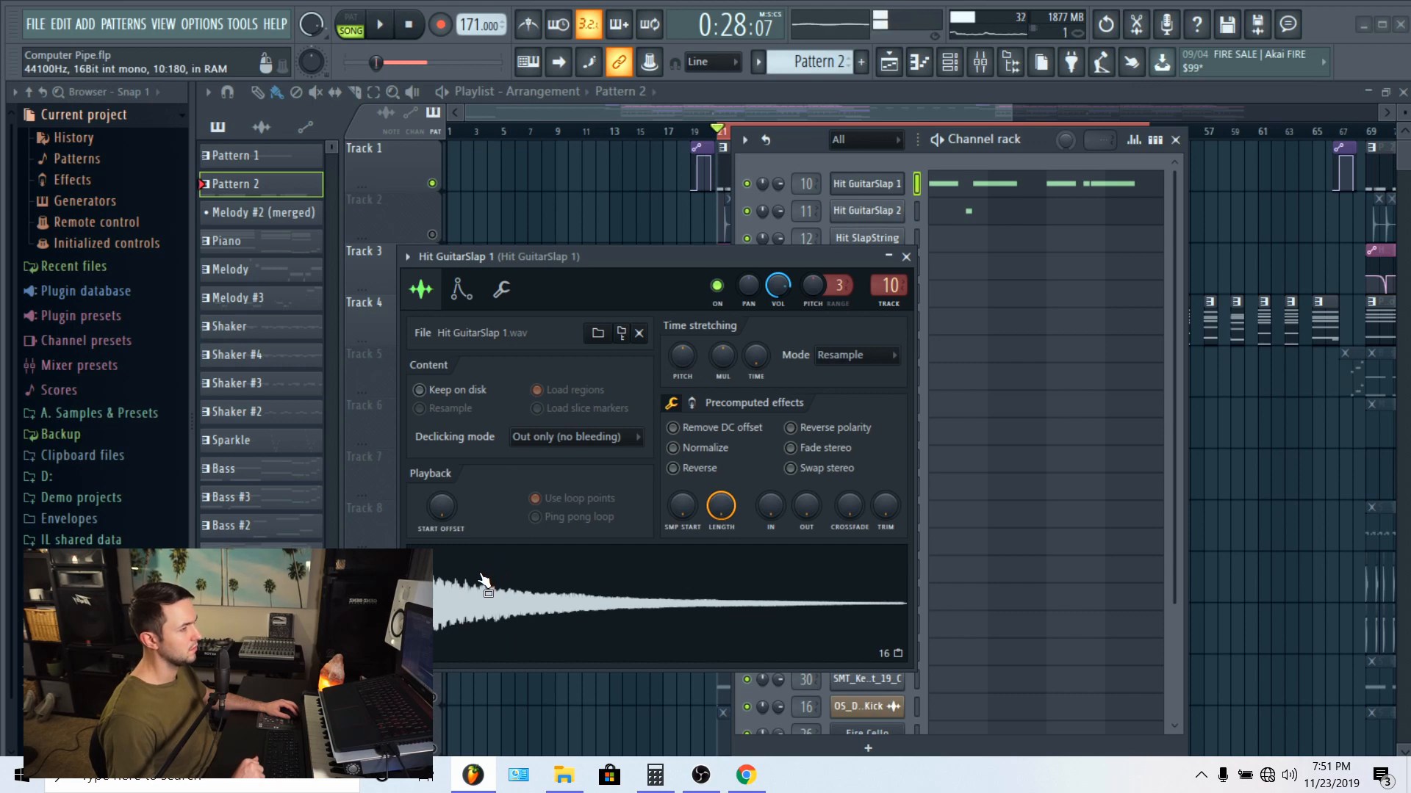
Step: Browse A. Samples & Presets down to the Maschine Library inside X. Samples, and collapse the X. Samples folder again
{"action": "left_click", "coordinate": [95, 414]}
{"action": "scroll", "coordinate": [99, 507], "scroll_direction": "down", "scroll_amount": 4}
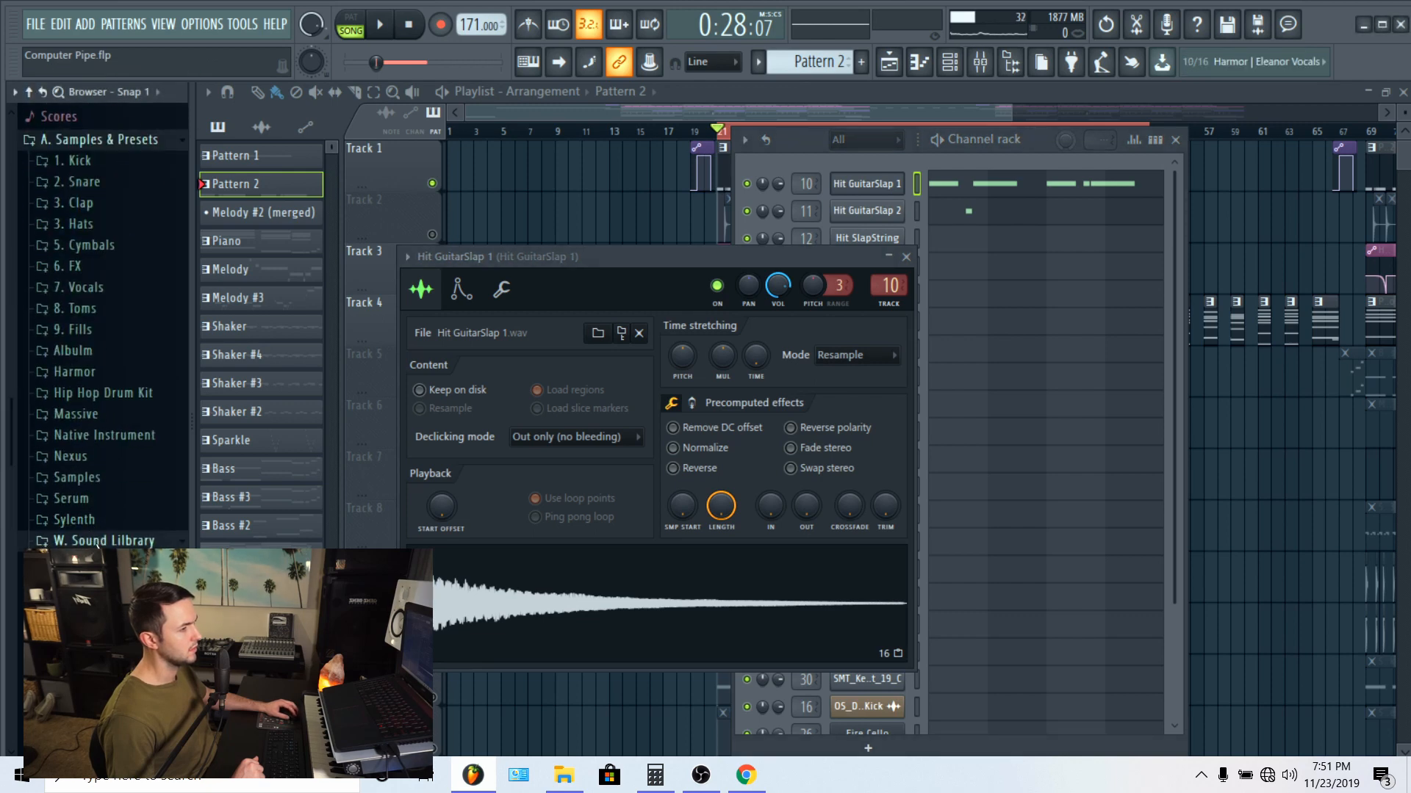
{"action": "left_click", "coordinate": [84, 562]}
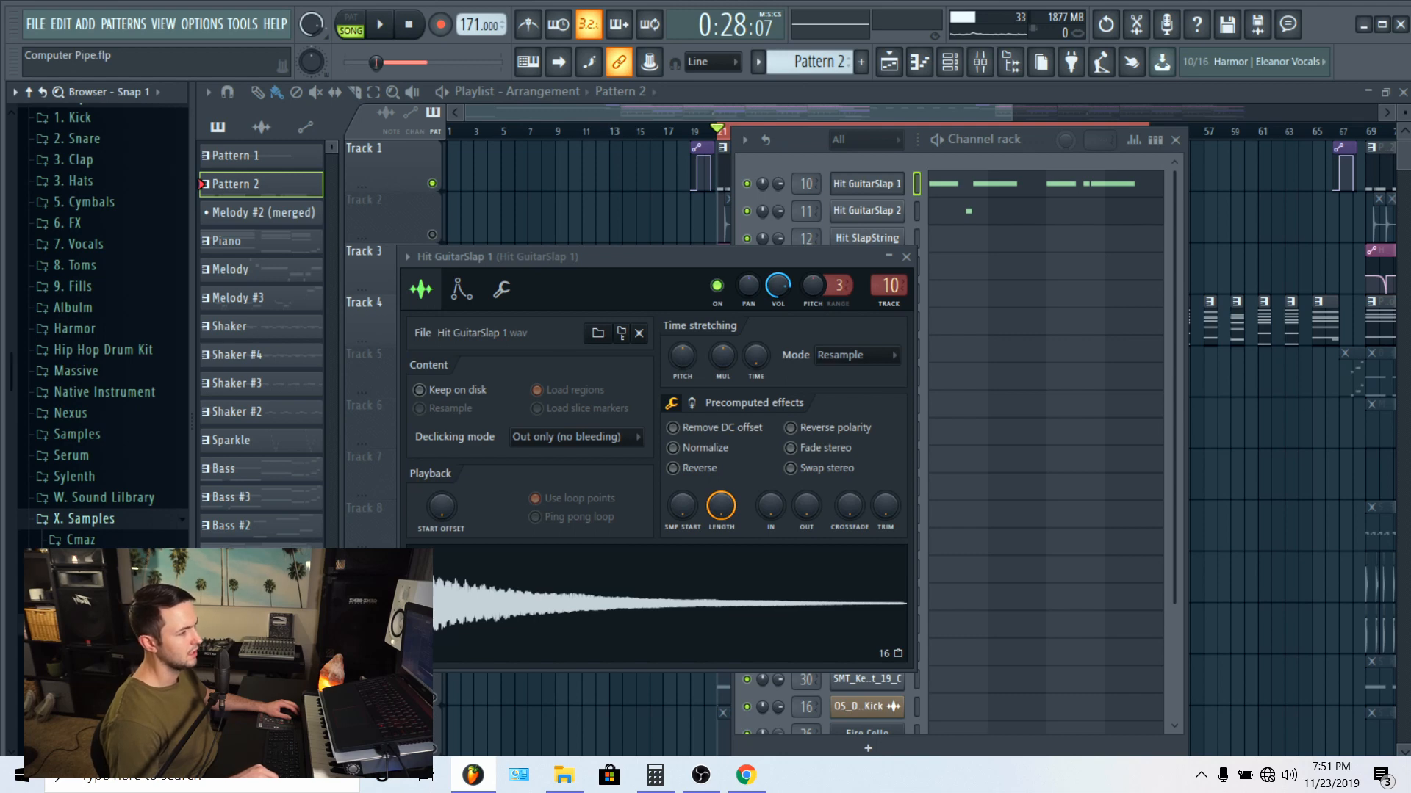
{"action": "scroll", "coordinate": [103, 323], "scroll_direction": "down", "scroll_amount": 3}
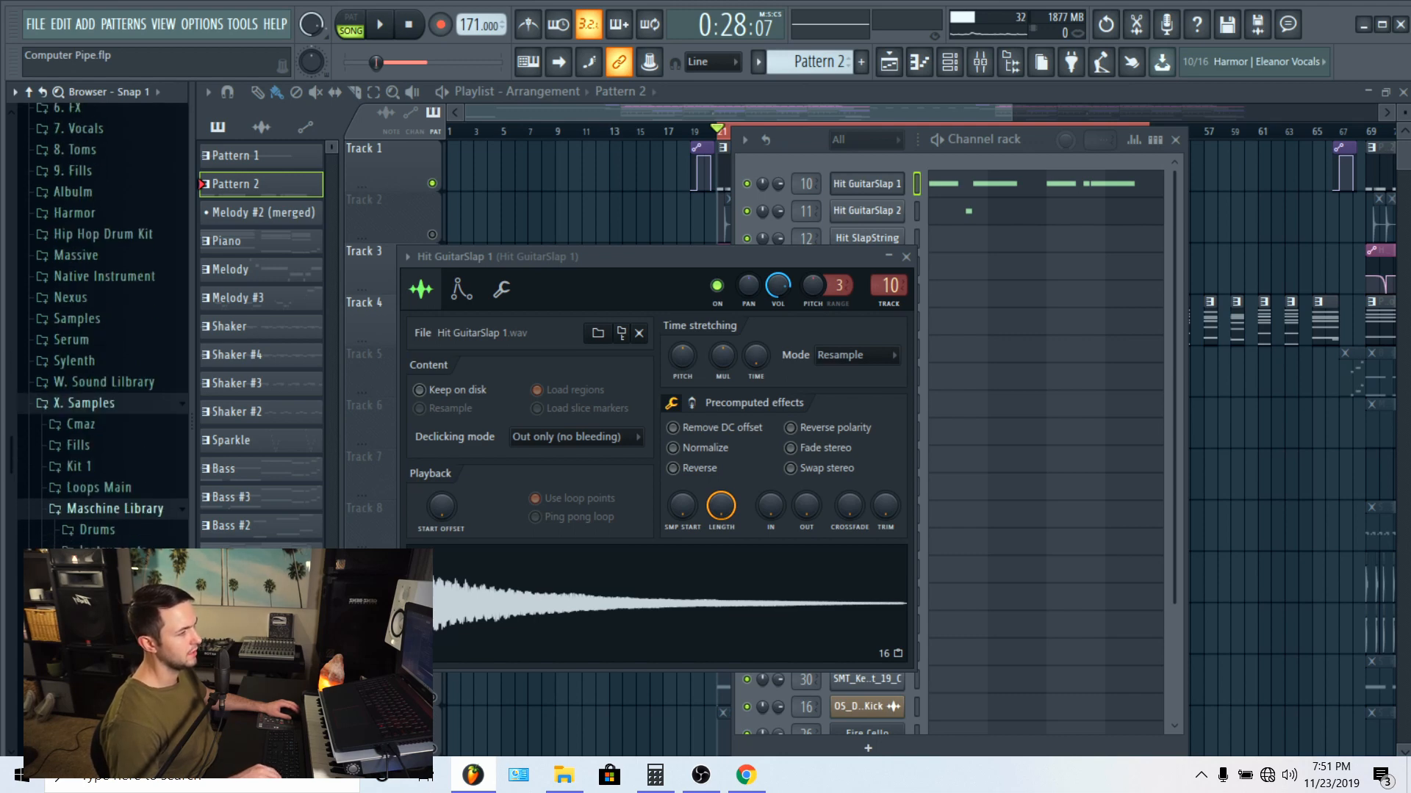
{"action": "left_click", "coordinate": [111, 538]}
{"action": "left_click", "coordinate": [56, 378]}
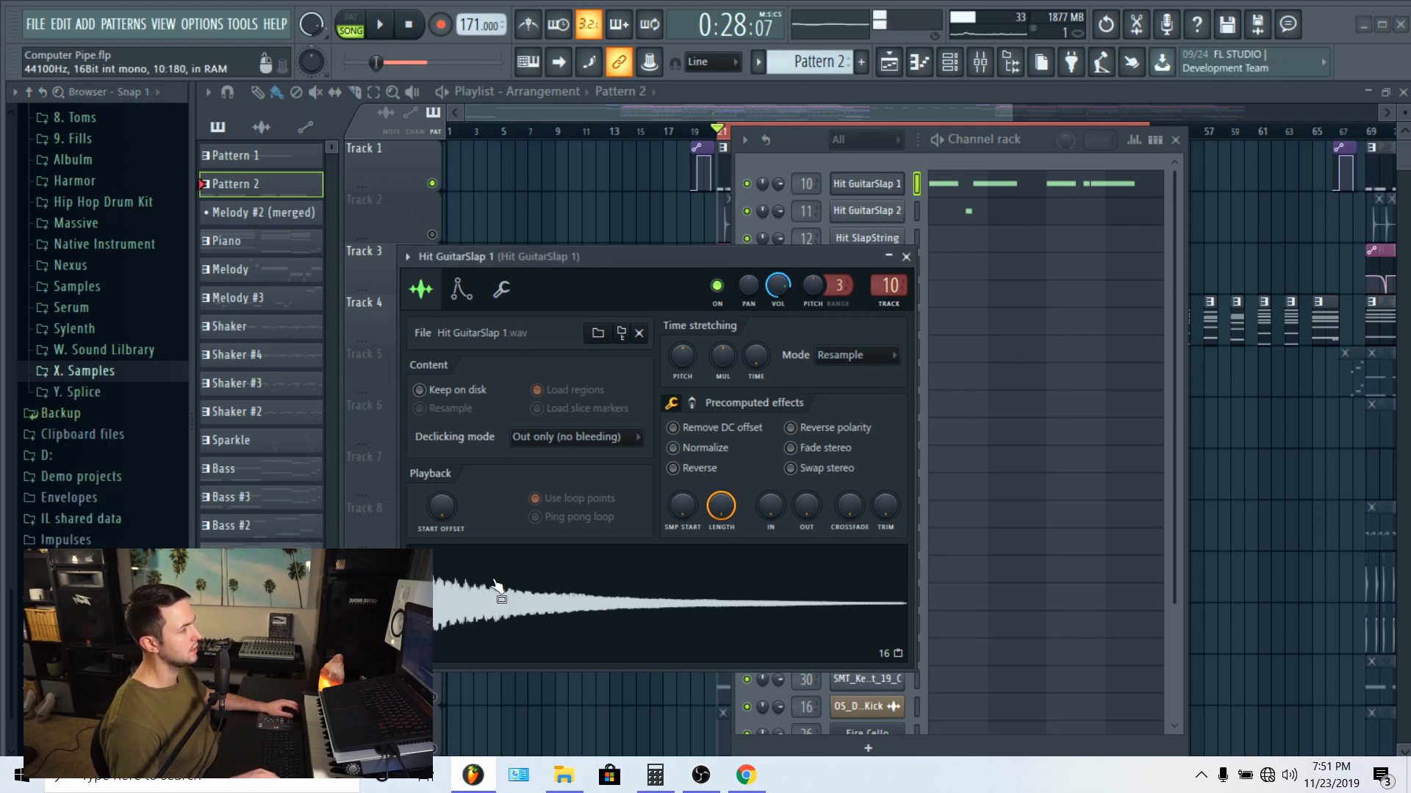
Step: Close the Hit GuitarSlap 1 settings and audition the sample of the Hit GuitarSlap 2 channel
{"action": "left_click", "coordinate": [894, 257]}
{"action": "left_click", "coordinate": [870, 214]}
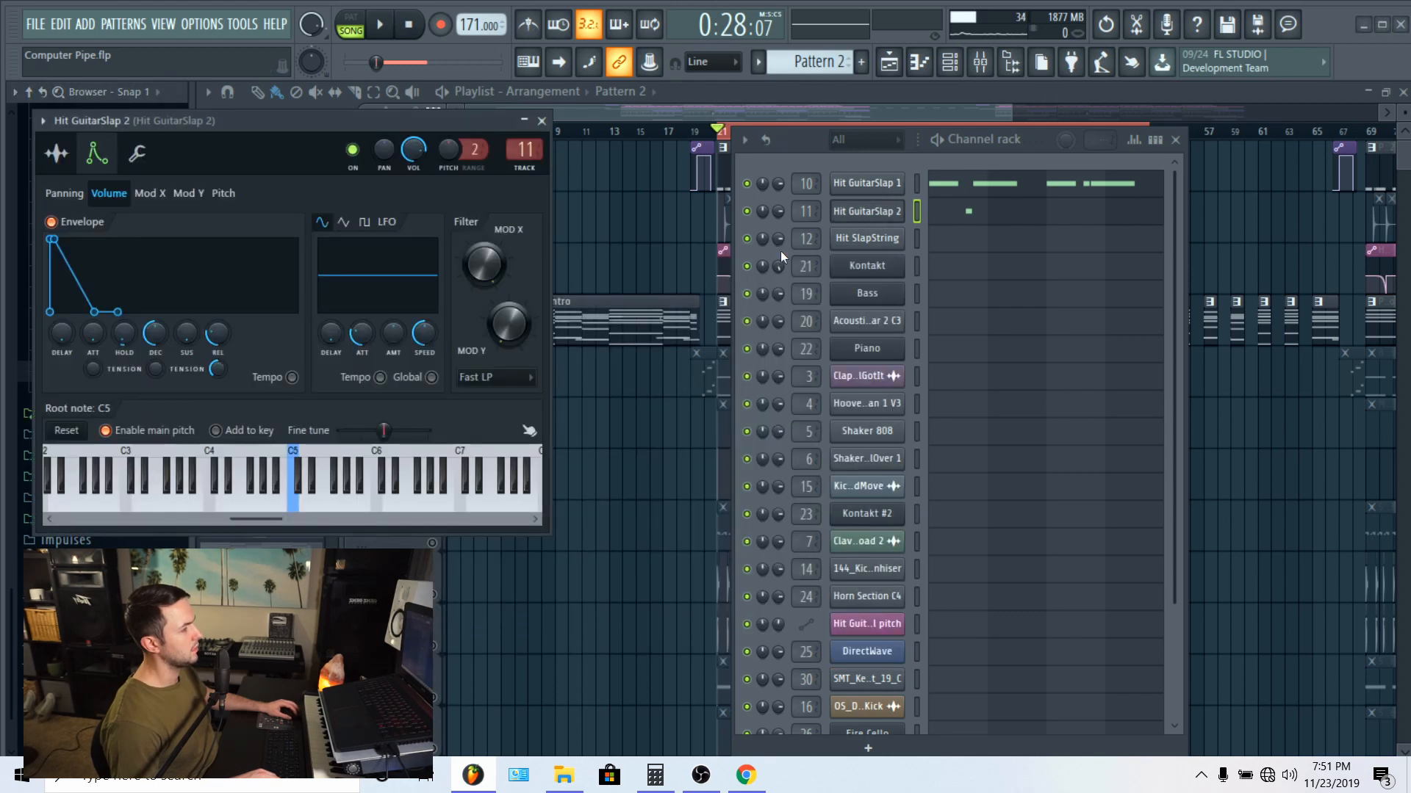
{"action": "left_click", "coordinate": [56, 153]}
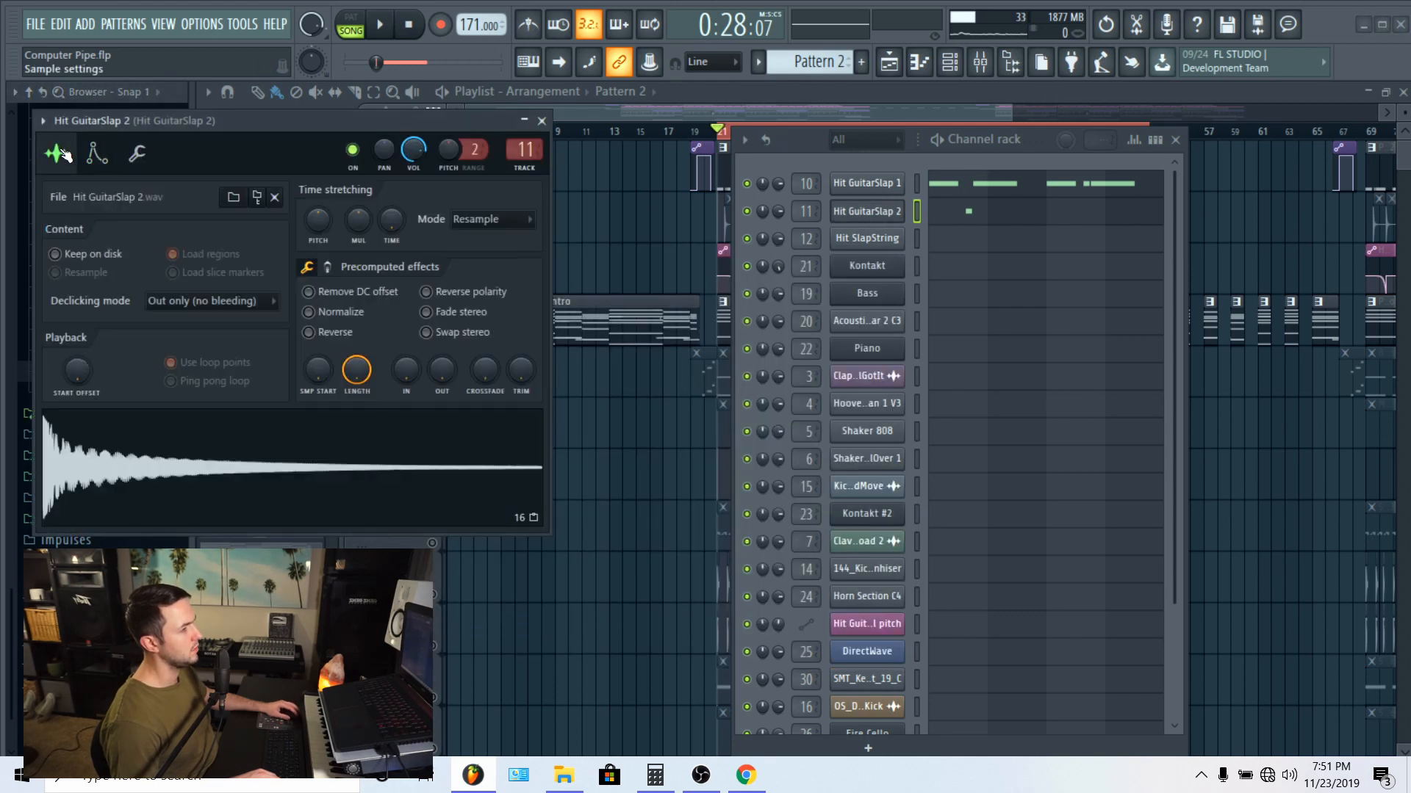
{"action": "left_click", "coordinate": [202, 465]}
{"action": "left_click", "coordinate": [202, 466]}
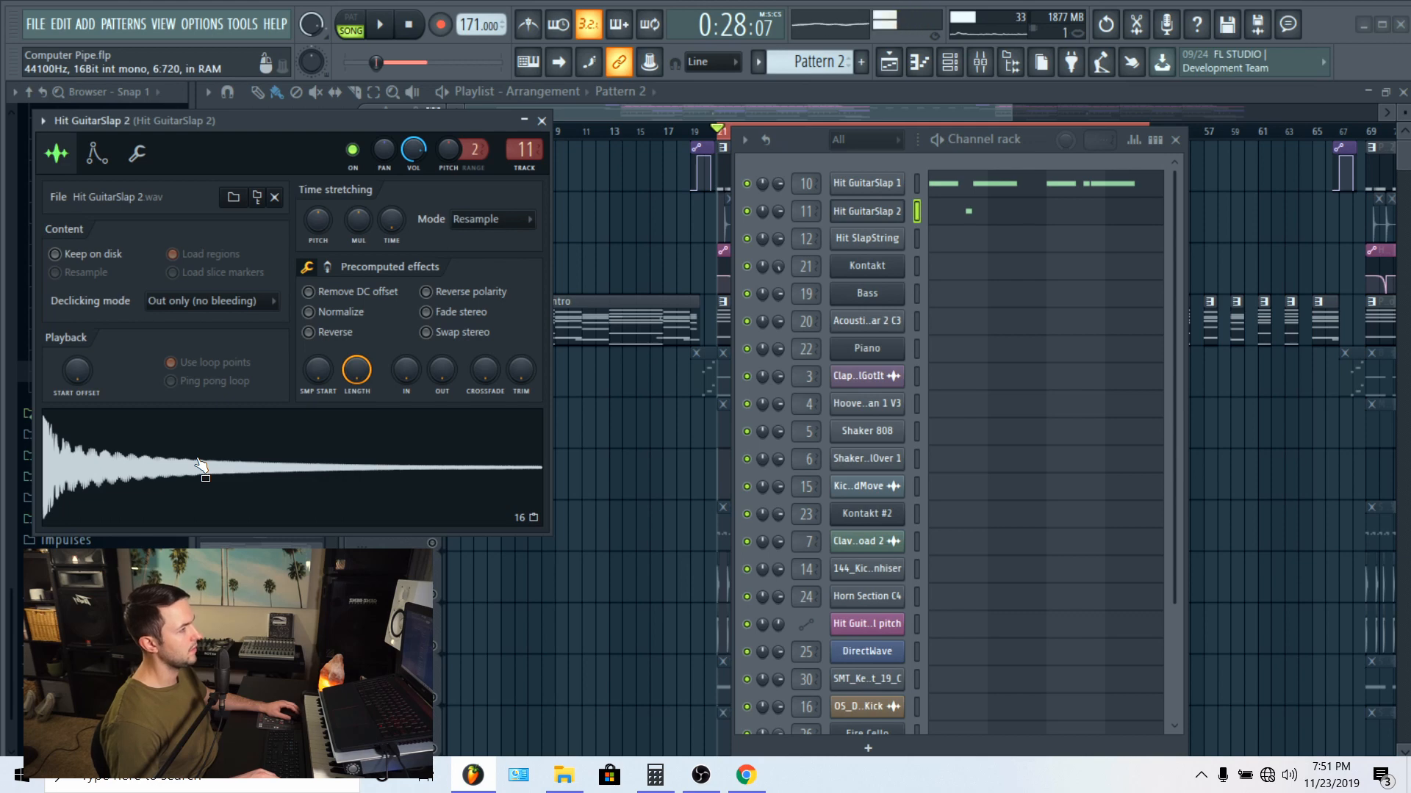
Step: Bring up the Hit GuitarSlap 1 sample settings once more, and close them together with the channel rack
{"action": "left_click", "coordinate": [890, 192]}
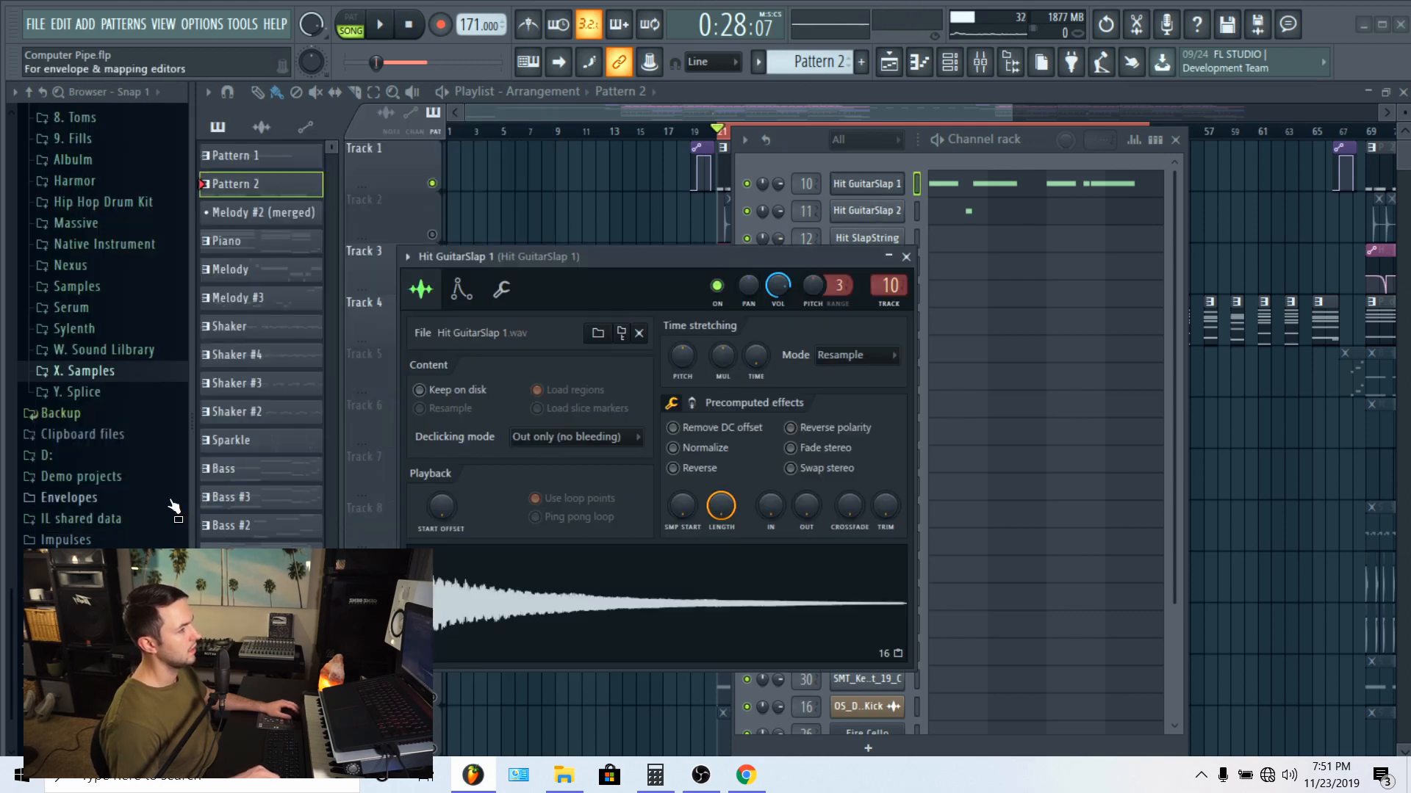
{"action": "left_click", "coordinate": [913, 244]}
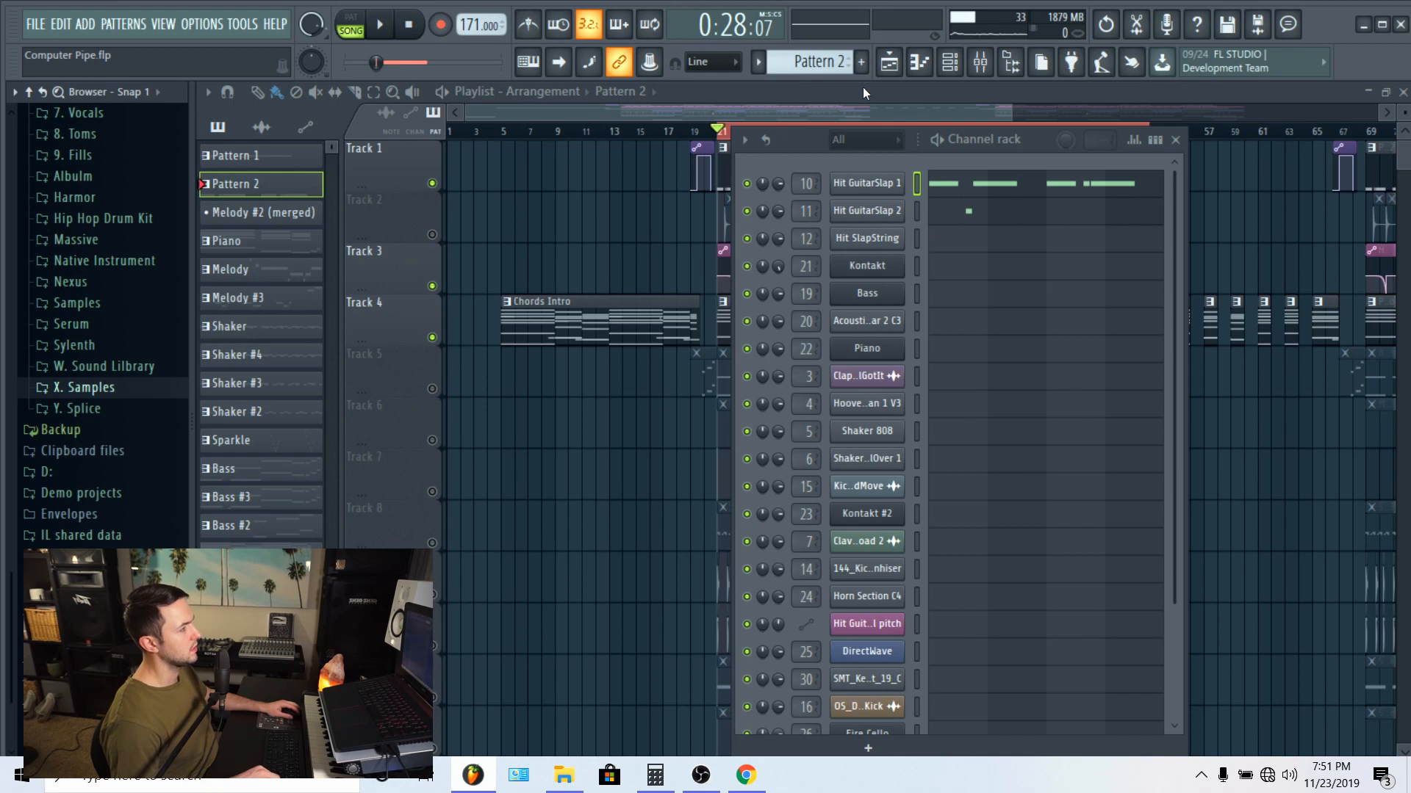
{"action": "key", "text": "F6"}
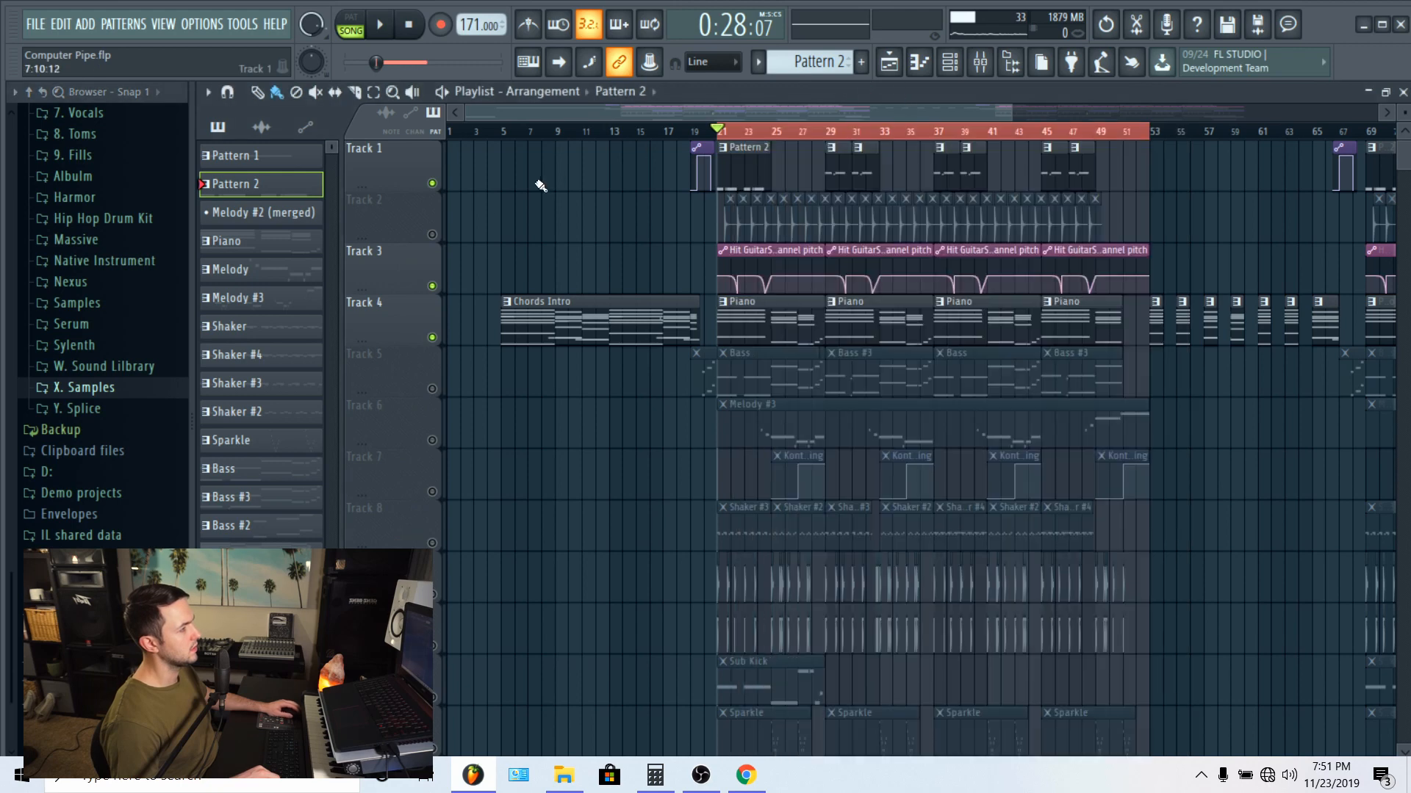
Step: Play Pattern 2 on its own in the piano roll and switch from the Hit GuitarSlap 1 notes to the Hit GuitarSlap 2 note
{"action": "double_click", "coordinate": [740, 170]}
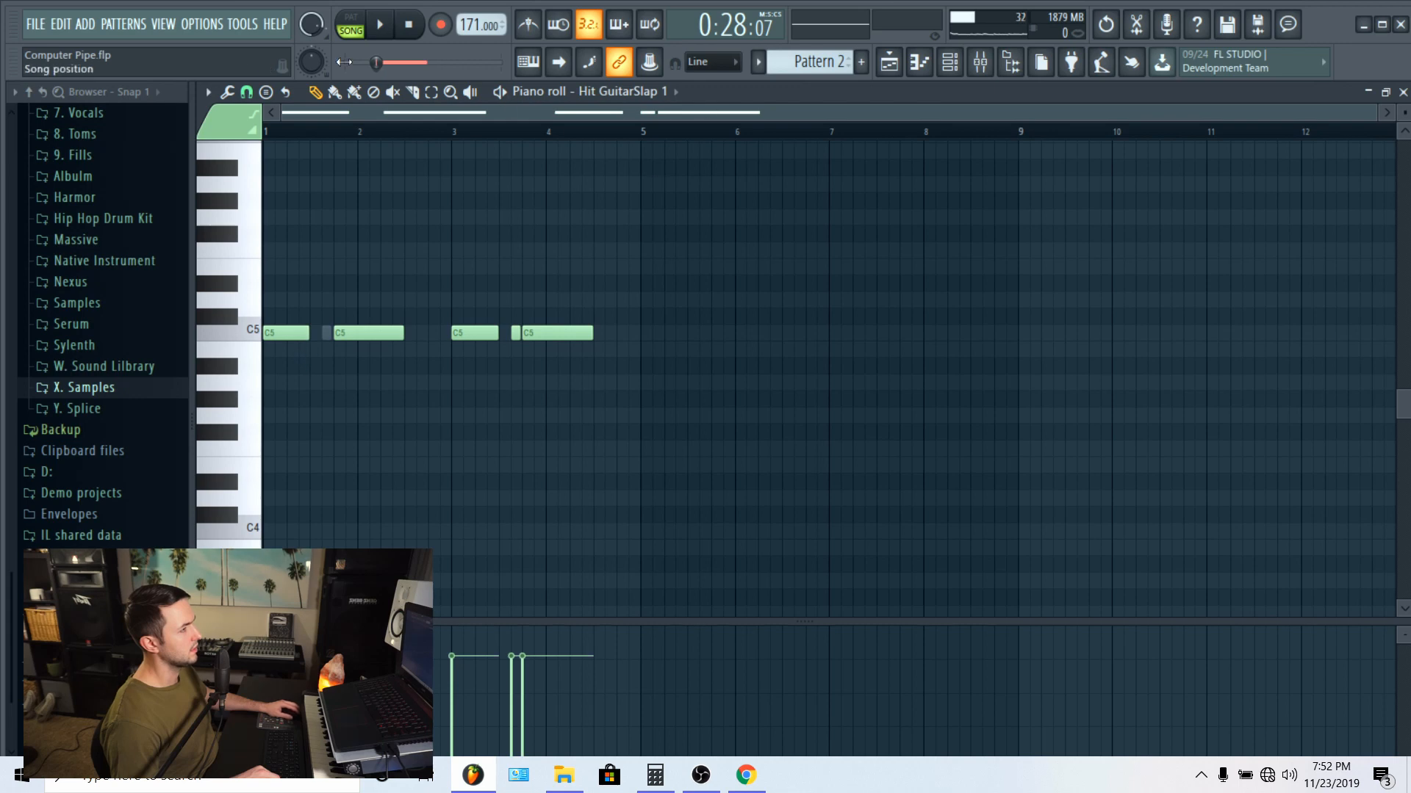
{"action": "left_click", "coordinate": [350, 16]}
{"action": "left_click", "coordinate": [381, 26]}
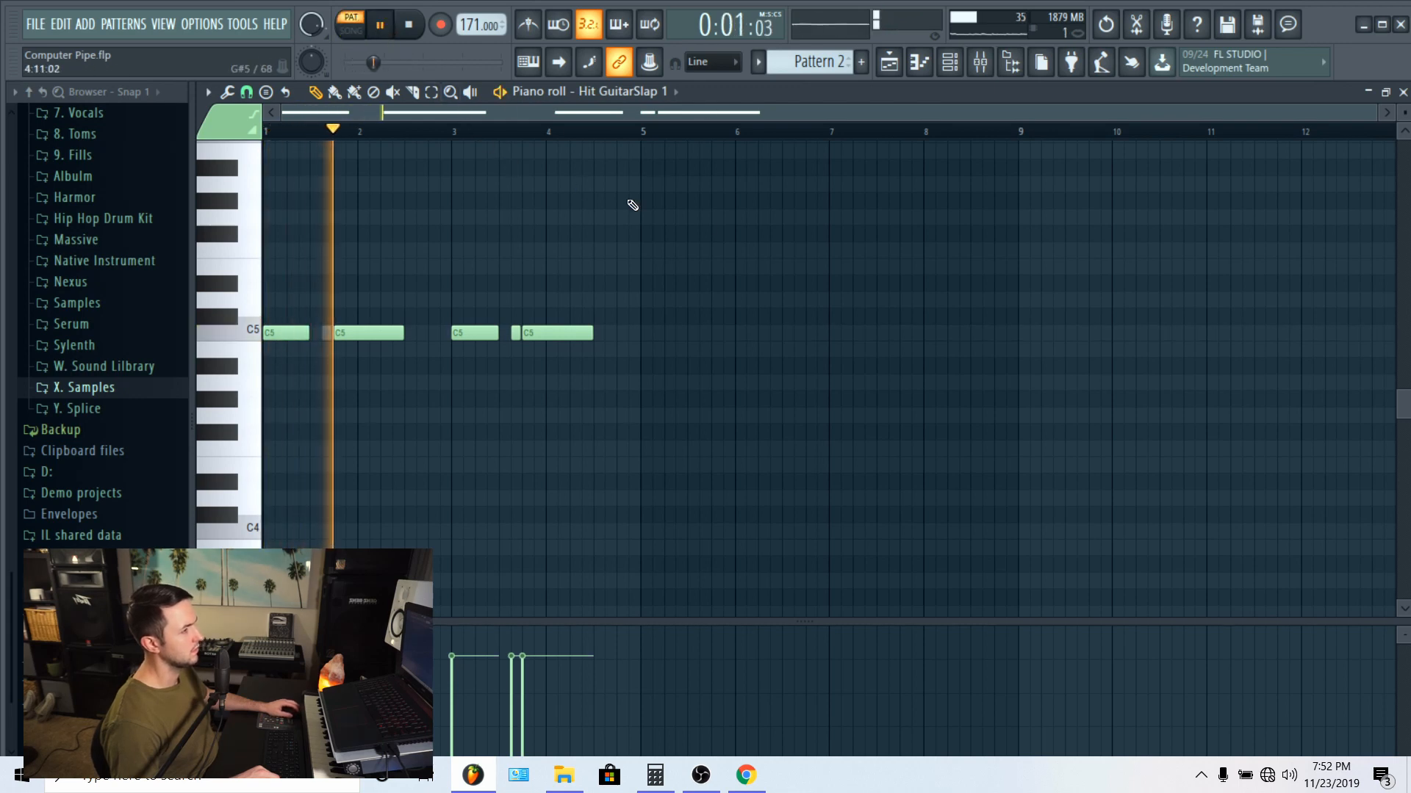
{"action": "right_click", "coordinate": [327, 334]}
{"action": "right_click", "coordinate": [327, 334]}
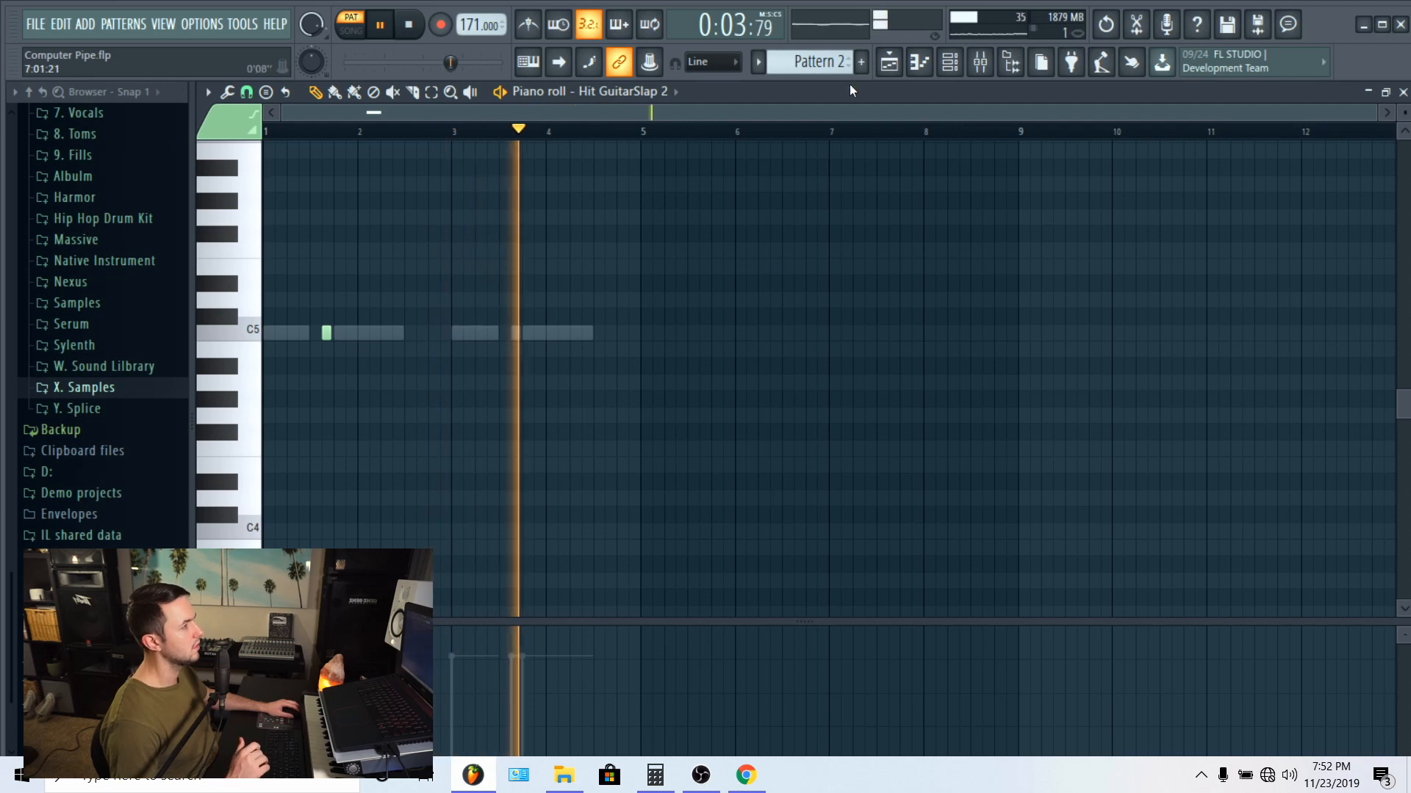
Step: Return to the playlist, switch playback back to song mode and stop it
{"action": "key", "text": "F5"}
{"action": "key", "text": "l"}
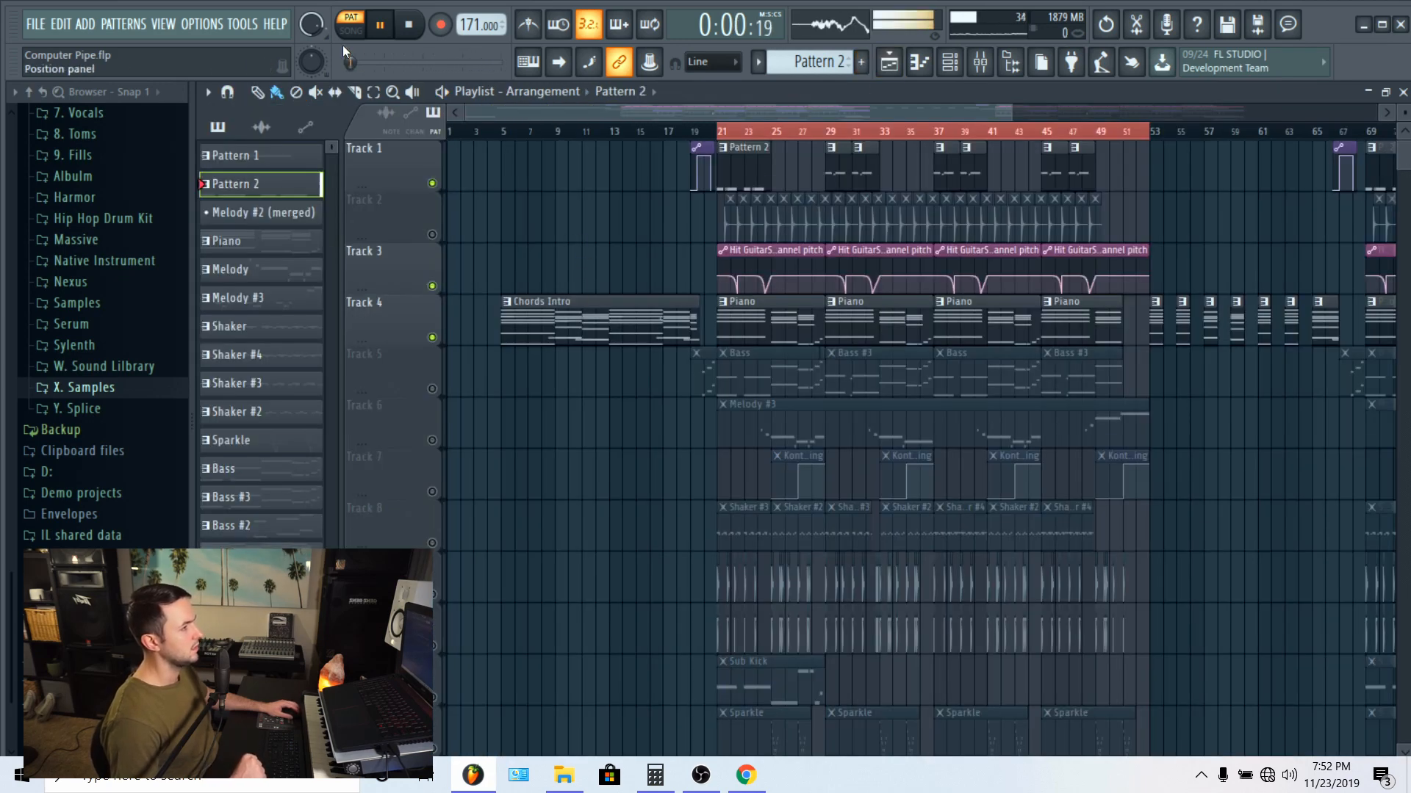
{"action": "key", "text": "space"}
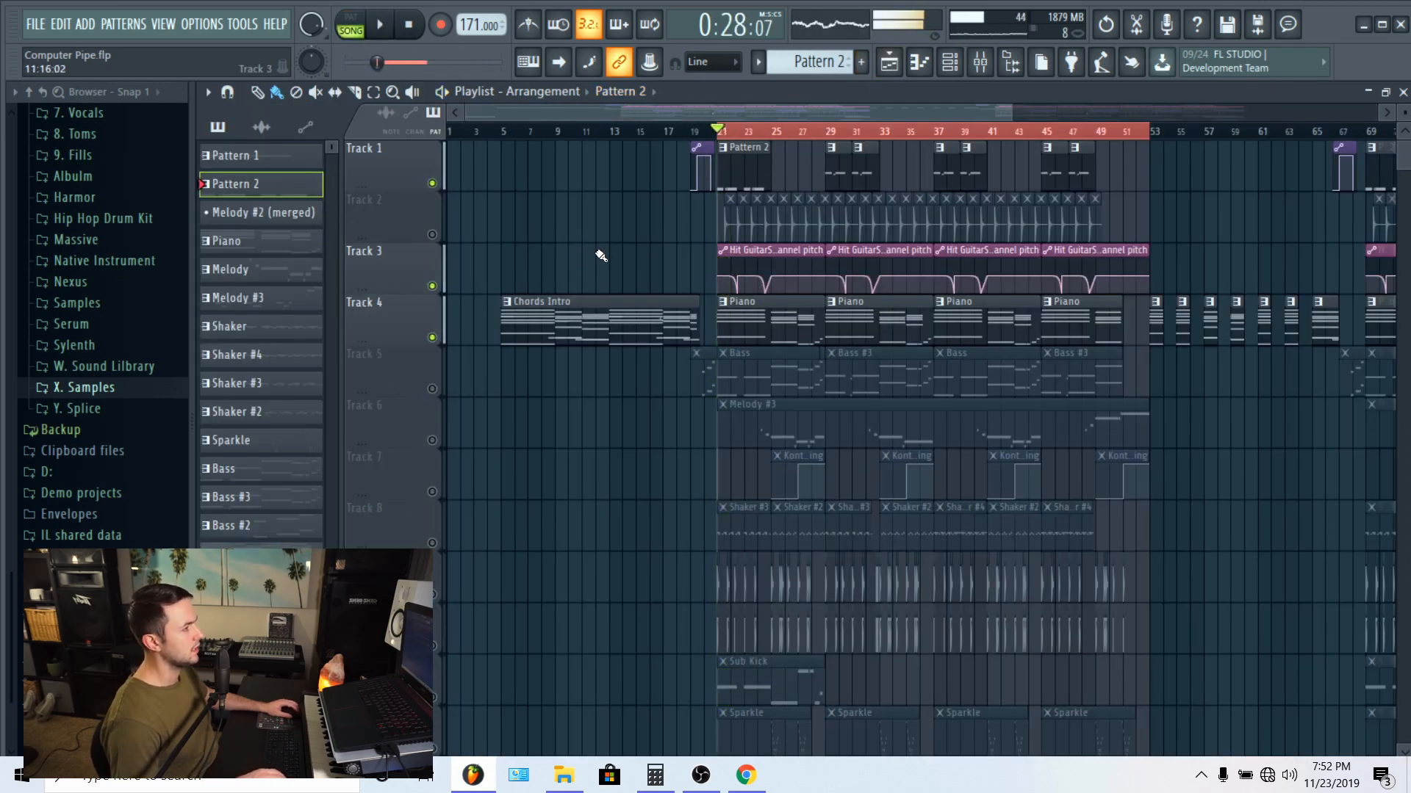
Step: Mute the piano on Track 4 and play the guitar slaps with their channel pitch automation on Track 3
{"action": "left_click", "coordinate": [432, 338]}
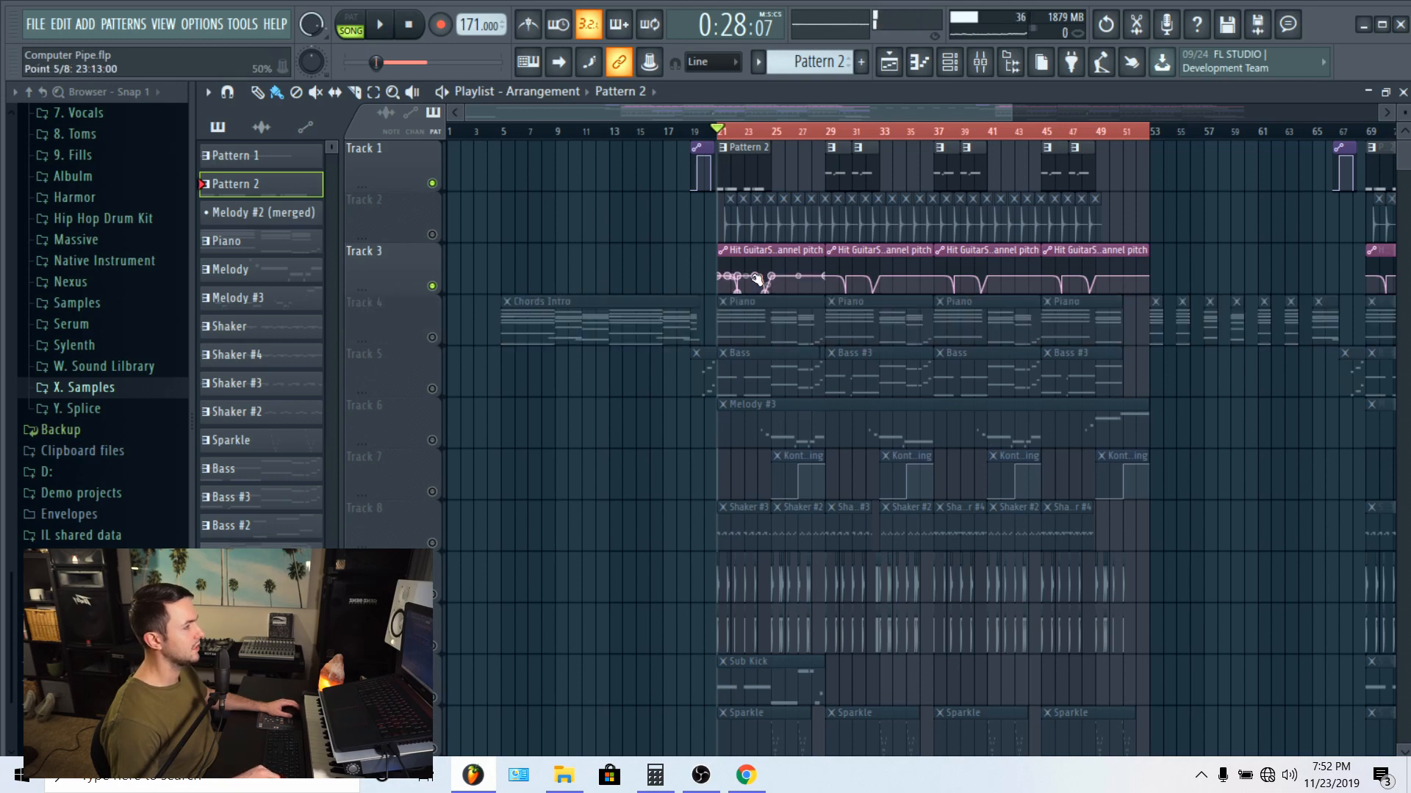
{"action": "scroll", "coordinate": [777, 132], "scroll_direction": "up", "scroll_amount": 3}
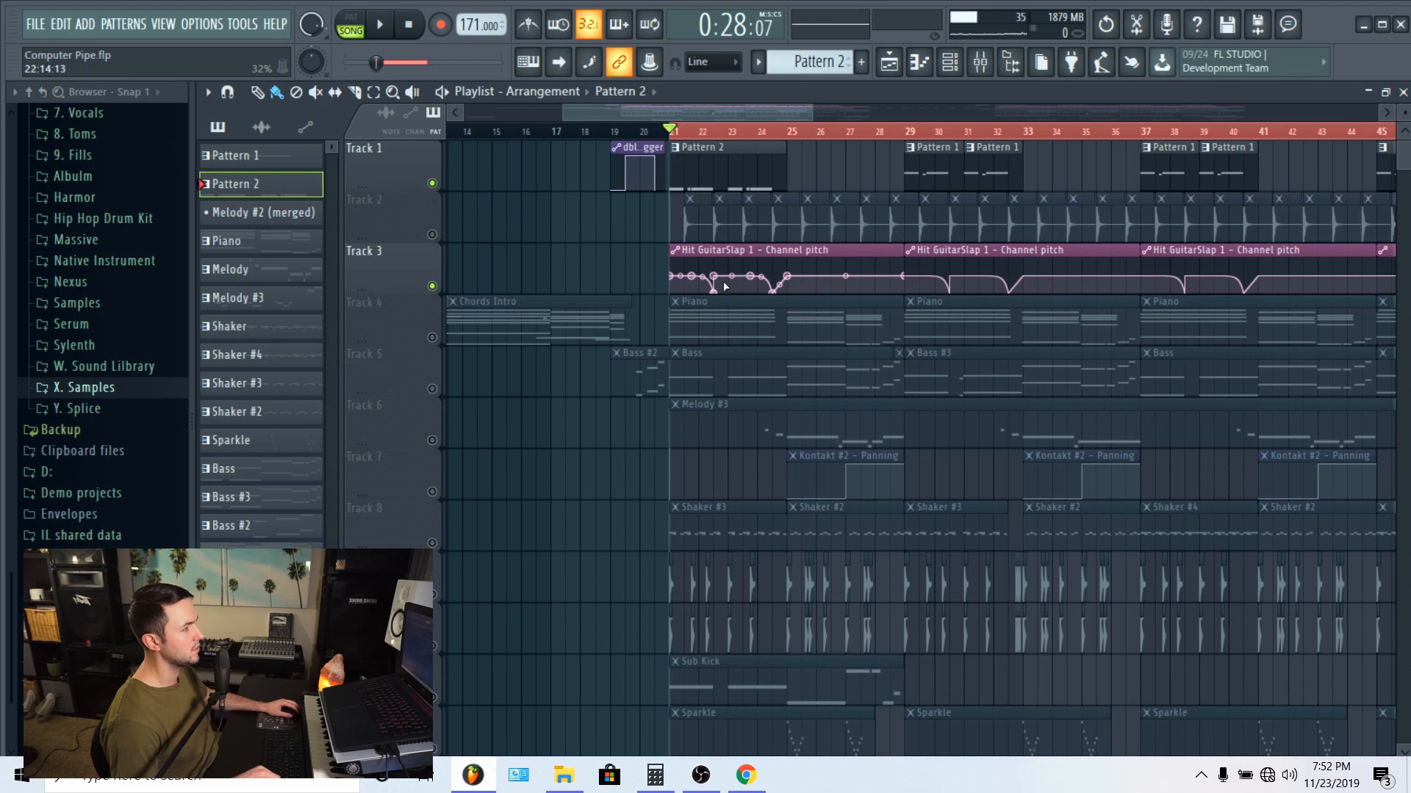
{"action": "key", "text": "space"}
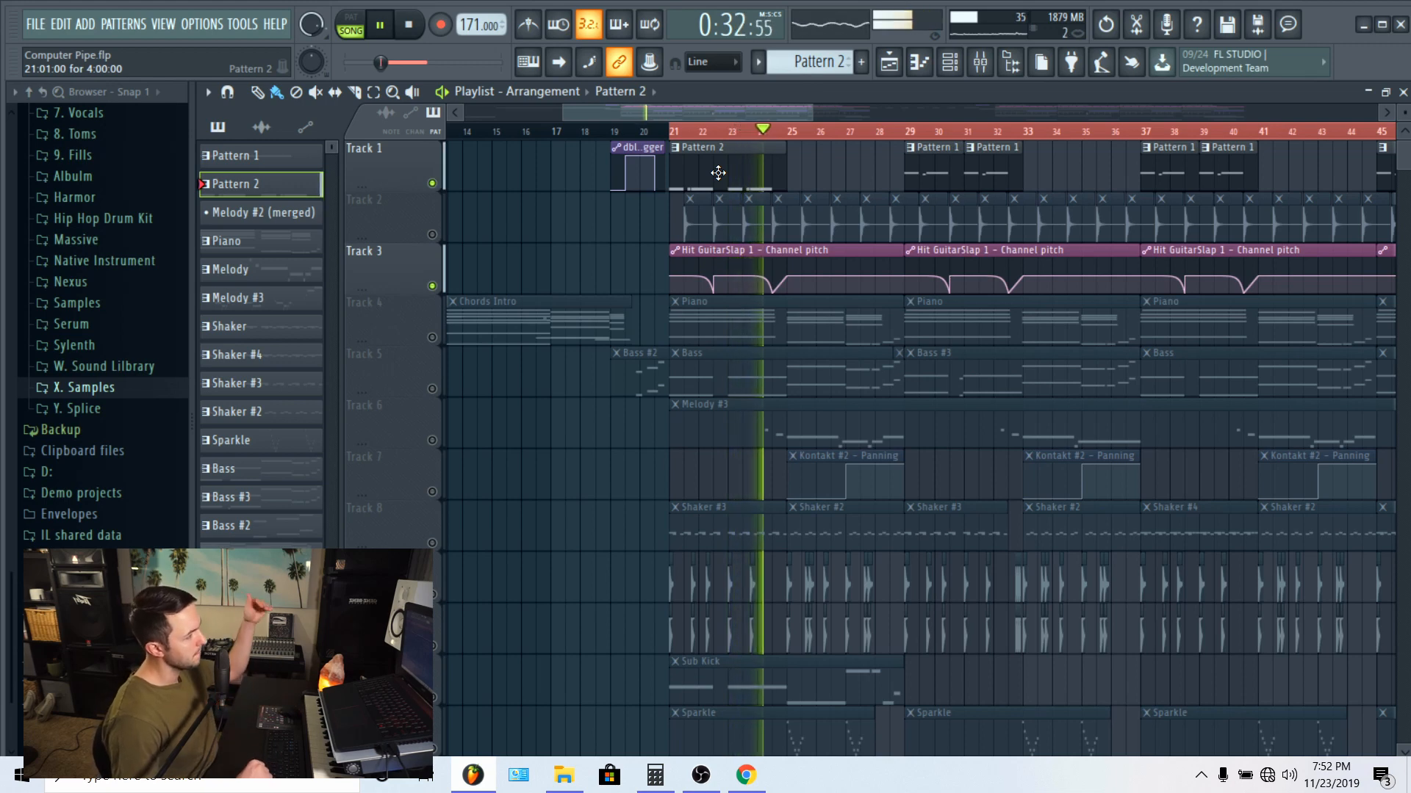
{"action": "key", "text": "space"}
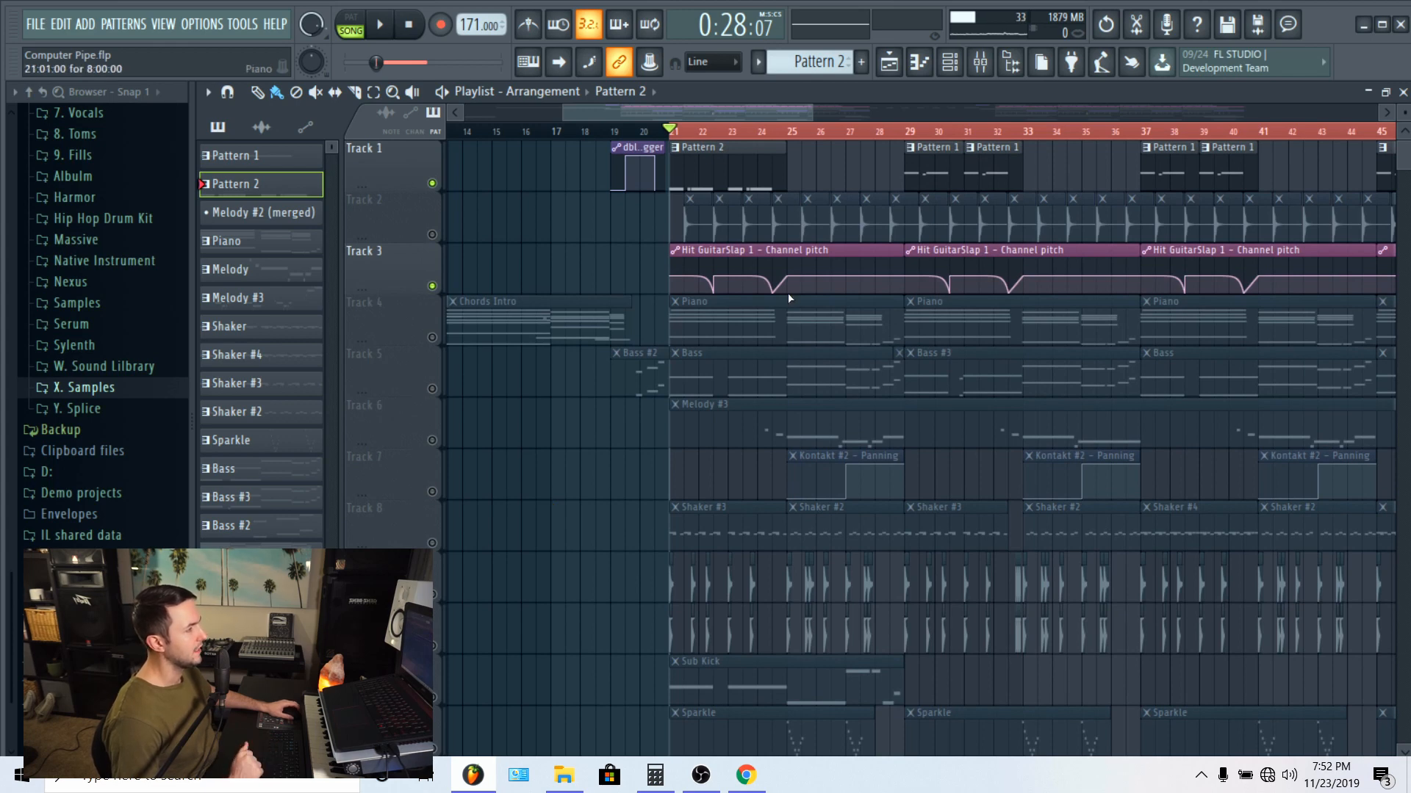
Step: Unmute Track 2, play it with the guitar slaps and check the Clap AllGotIt sample's settings
{"action": "left_click", "coordinate": [432, 236]}
{"action": "key", "text": "space"}
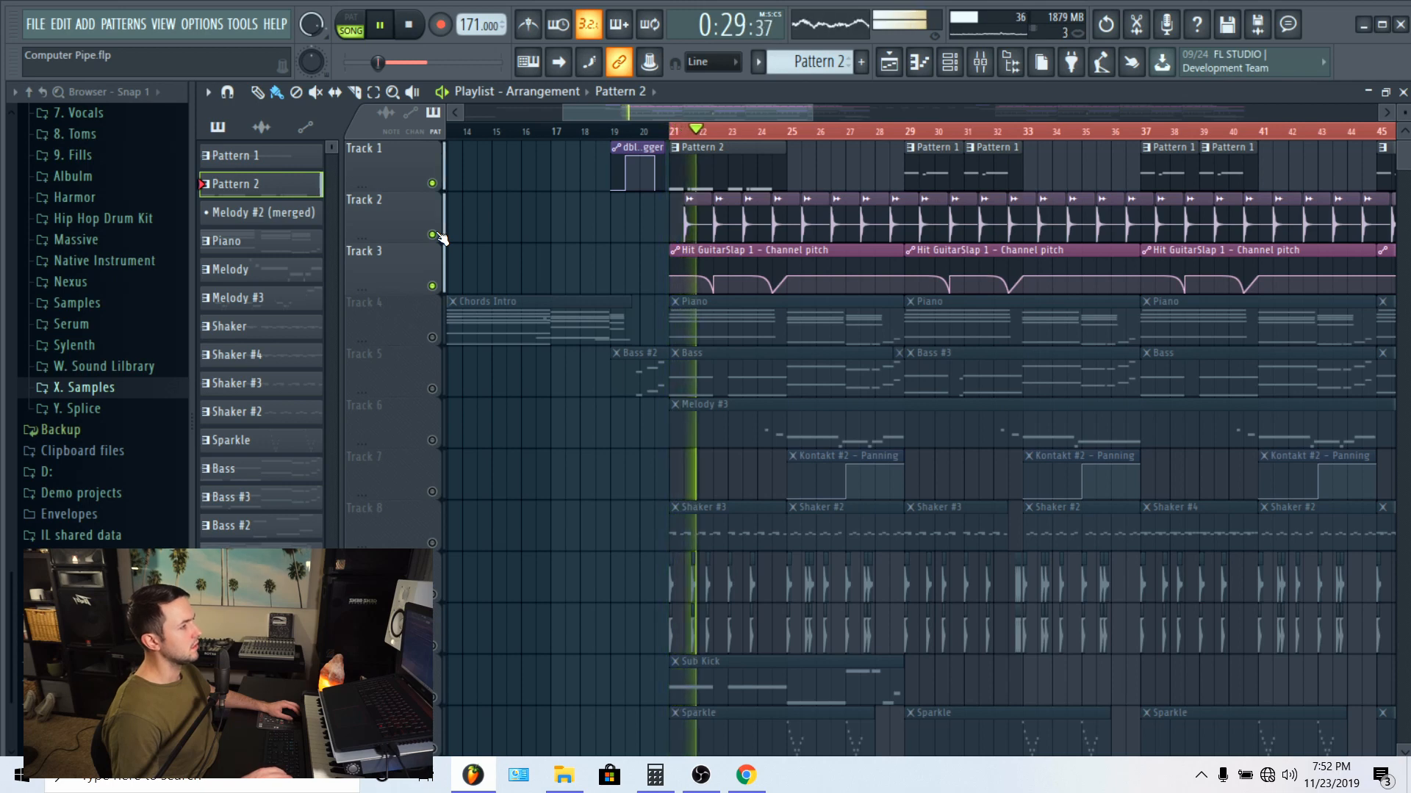
{"action": "double_click", "coordinate": [703, 229]}
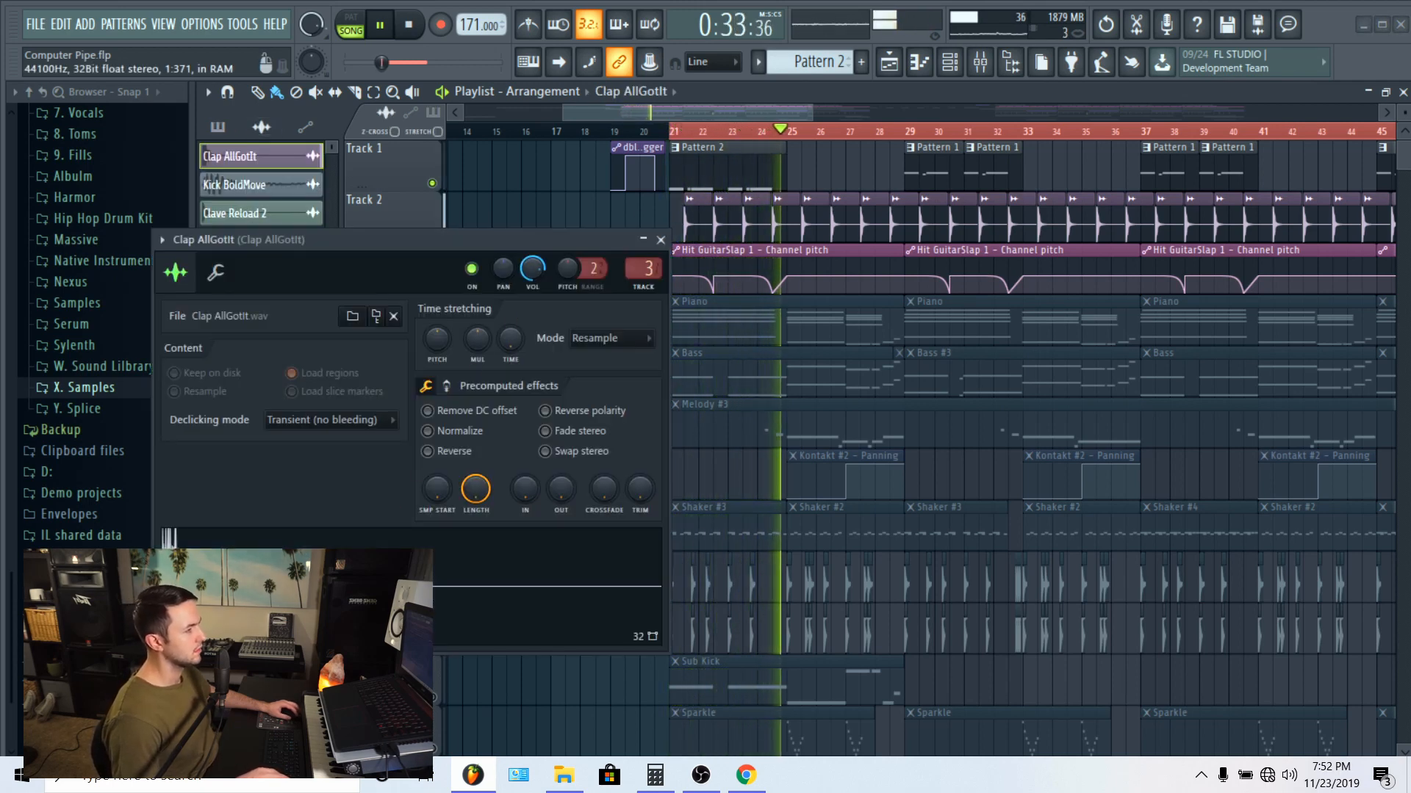
{"action": "key", "text": "space"}
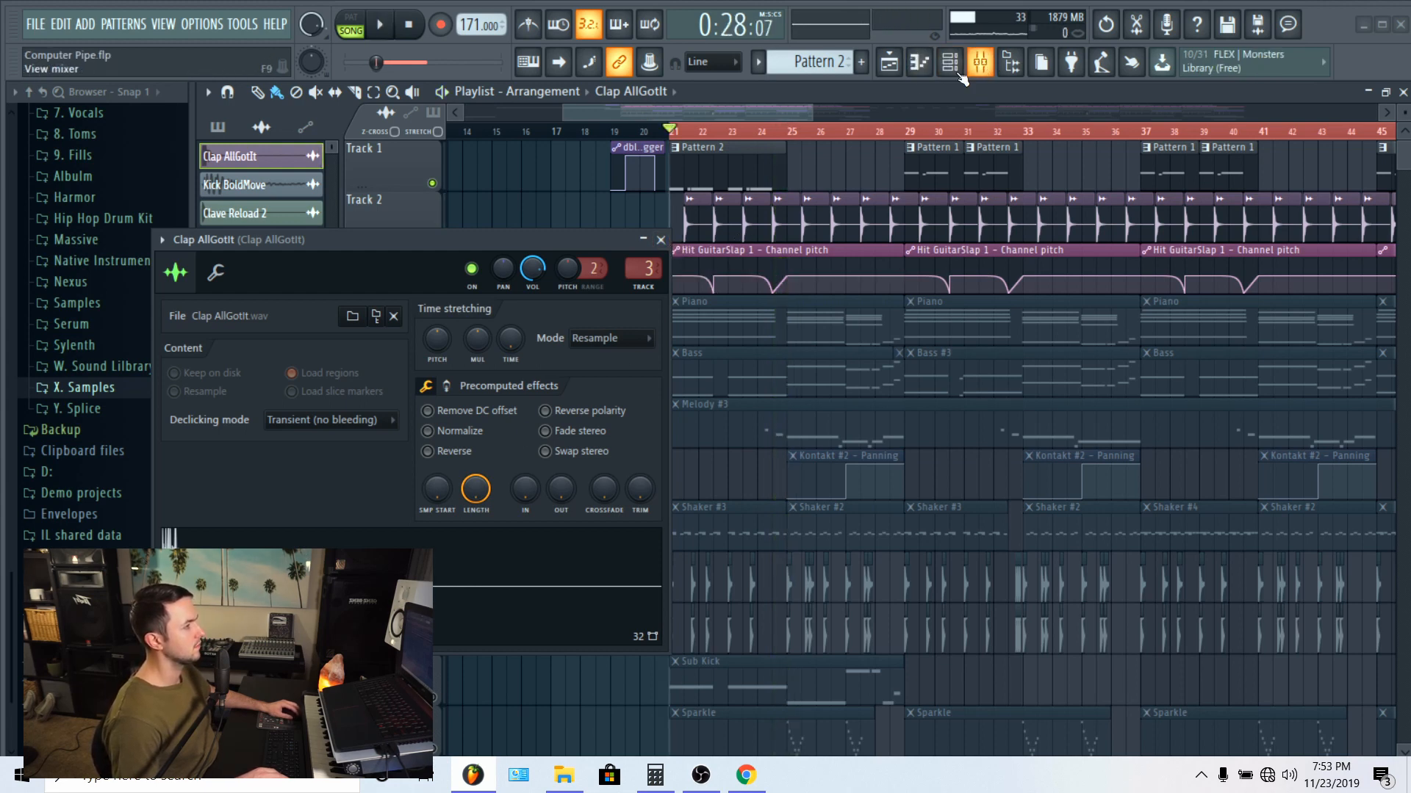
{"action": "left_click", "coordinate": [661, 240]}
Step: Play the loop with the mixer open and inspect the Fruity Parametric EQ 2 on the Hit GuitarSlap 1 track
{"action": "left_click", "coordinate": [980, 61]}
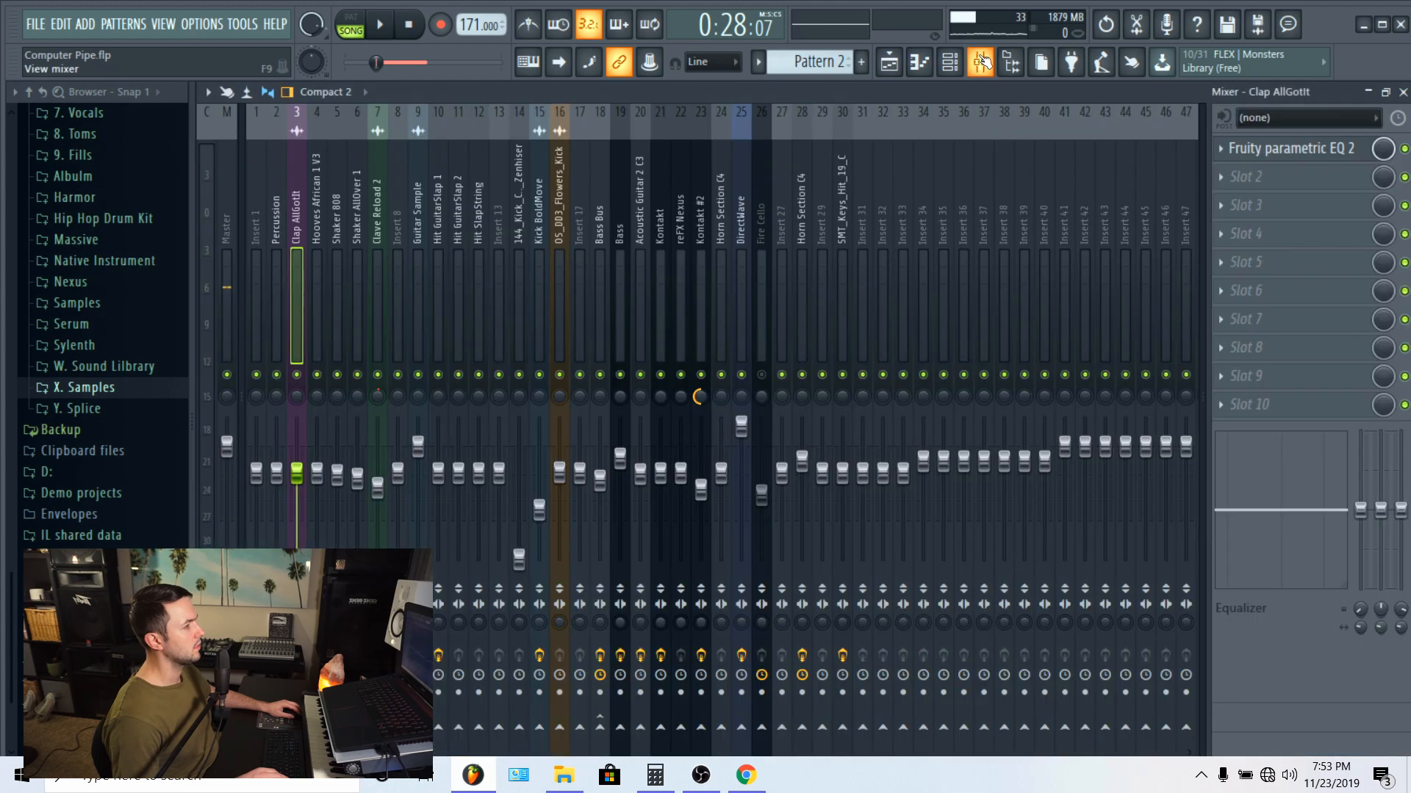
{"action": "key", "text": "space"}
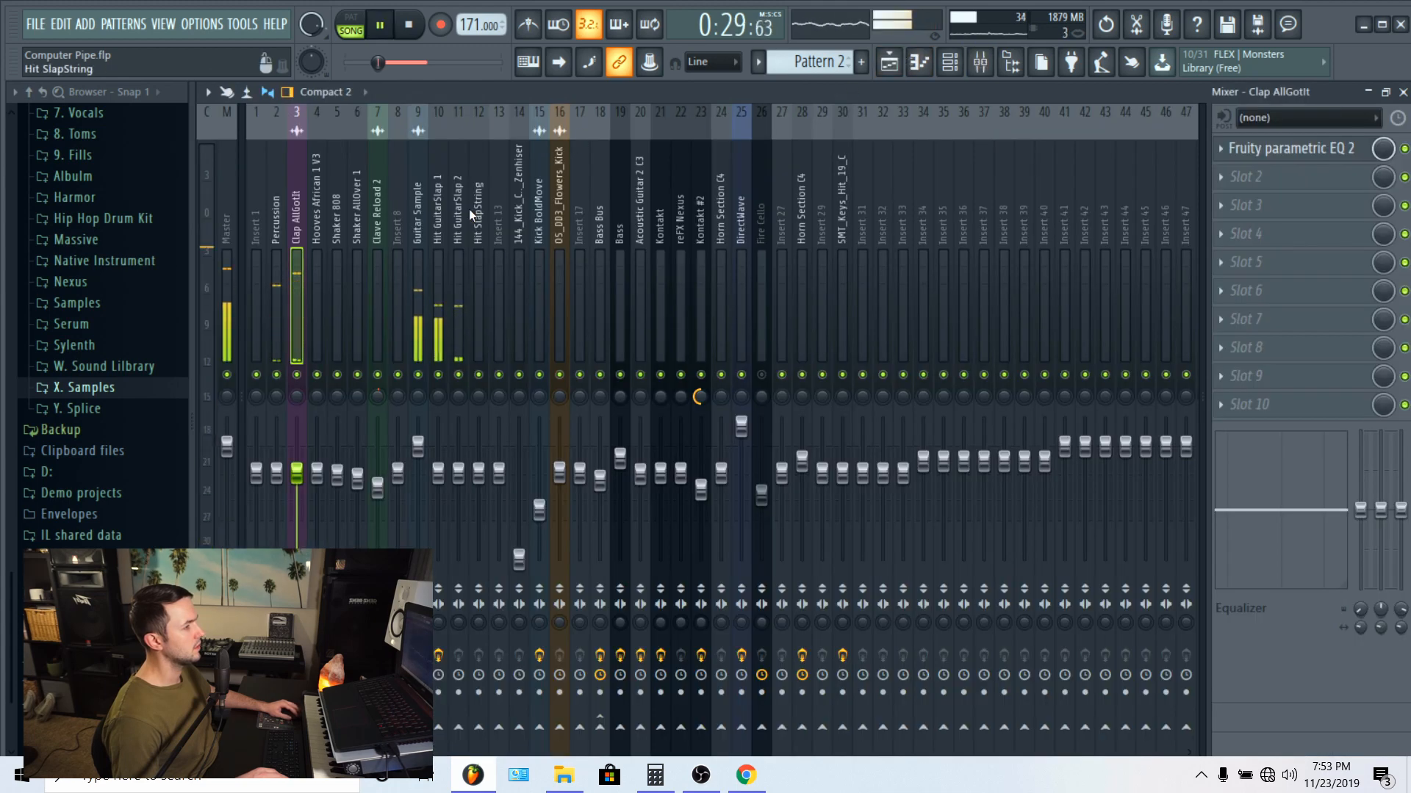
{"action": "left_click", "coordinate": [417, 214]}
{"action": "left_click", "coordinate": [444, 201]}
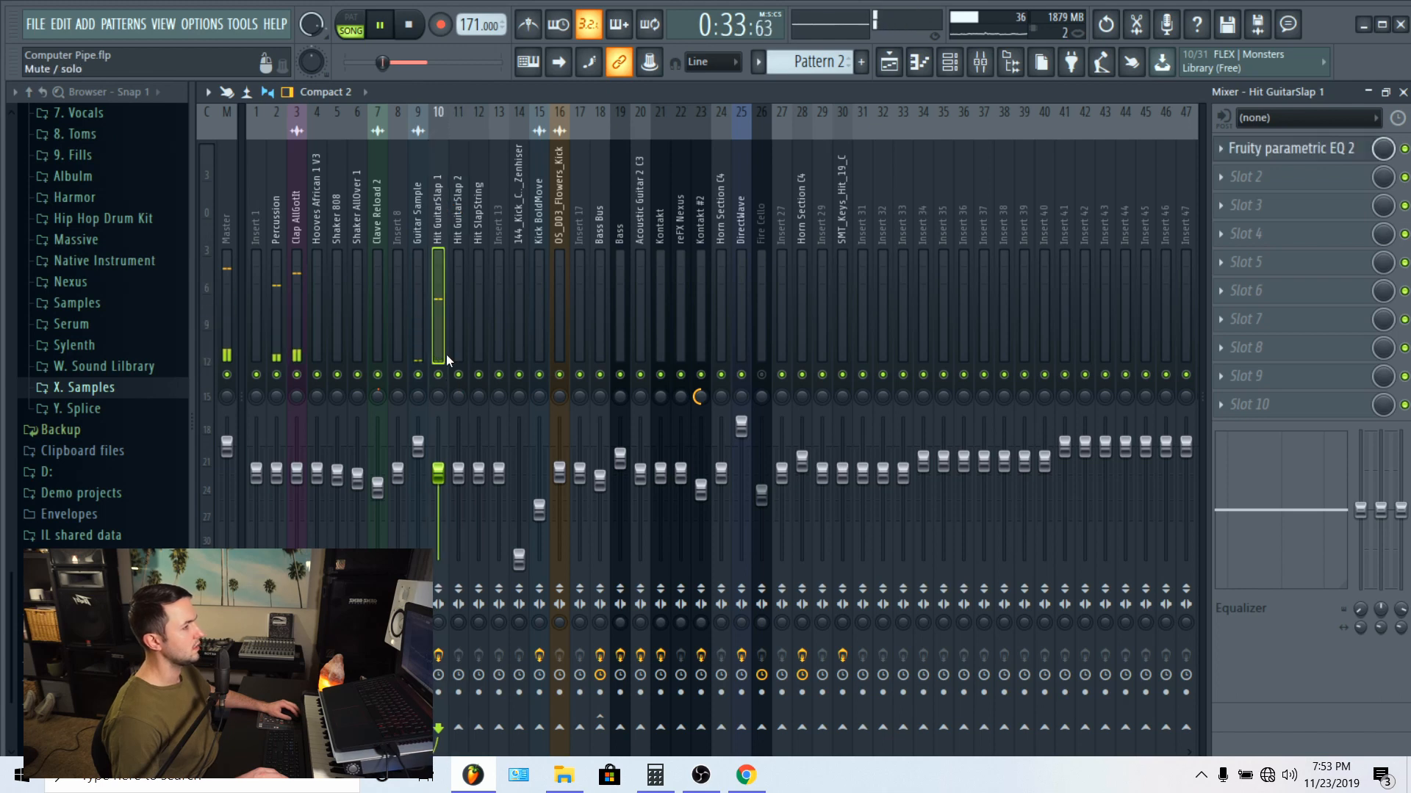
{"action": "left_click", "coordinate": [1302, 153]}
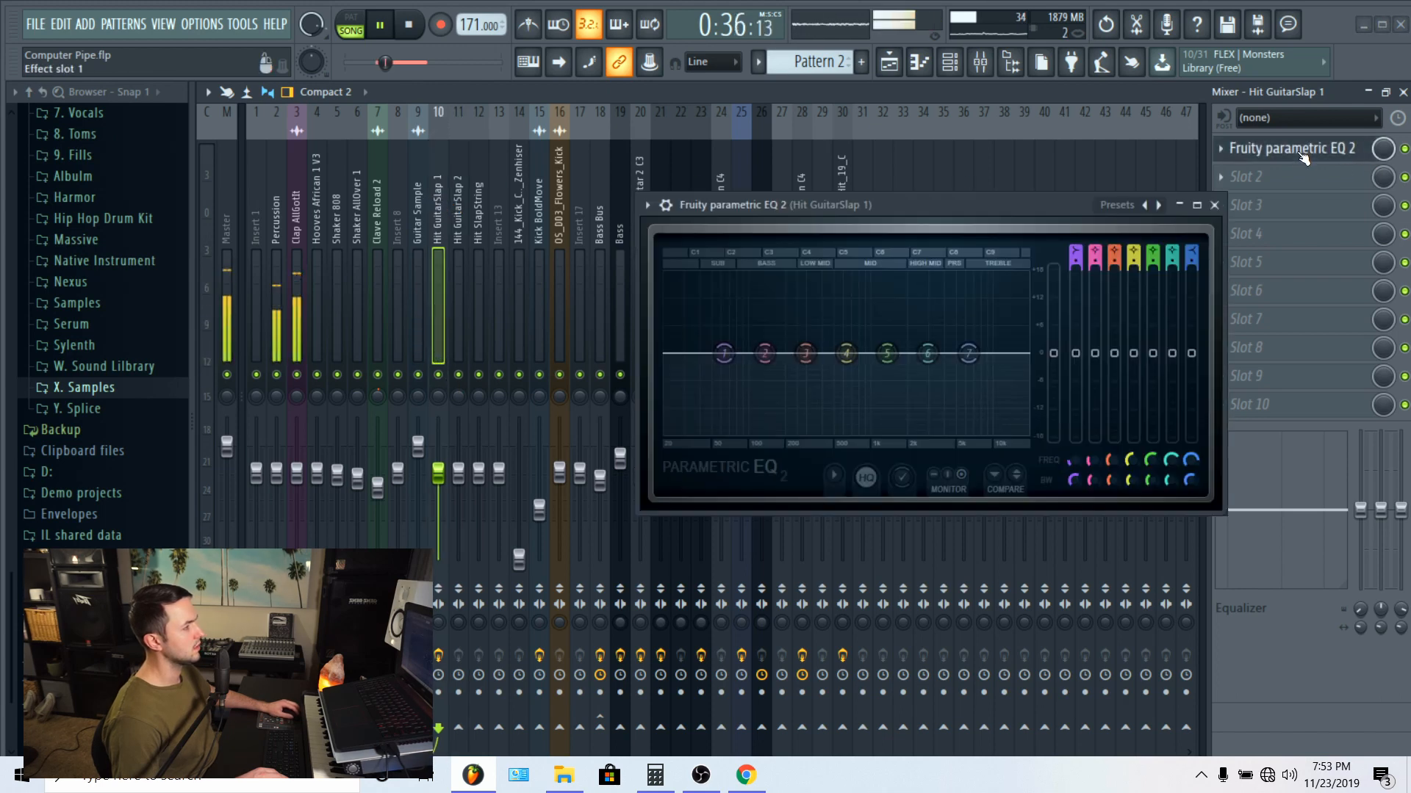
{"action": "left_click", "coordinate": [1215, 206]}
Step: Inspect the high-pass band of the Fruity Parametric EQ 2 on the Guitar Sample mixer track
{"action": "left_click", "coordinate": [423, 192]}
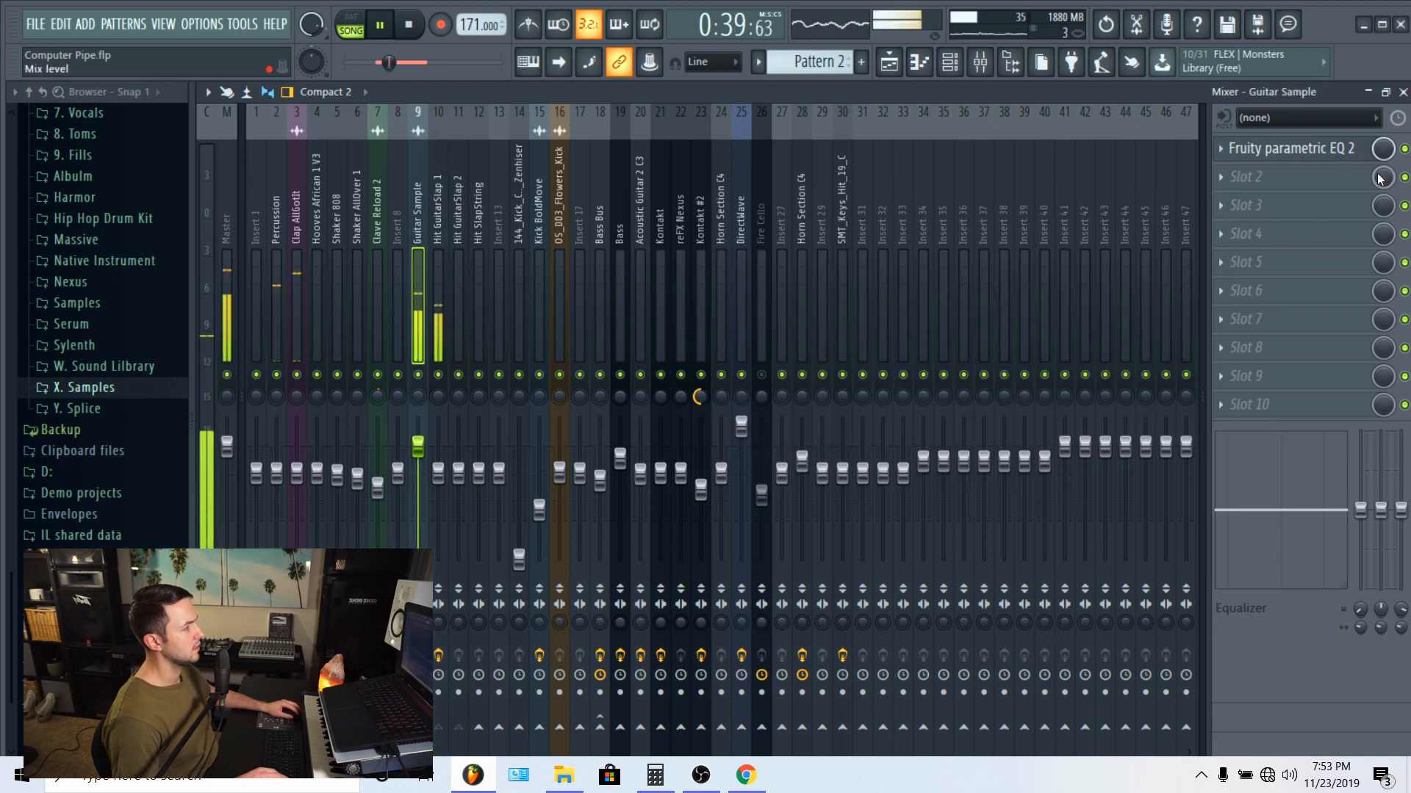
{"action": "left_click", "coordinate": [1291, 153]}
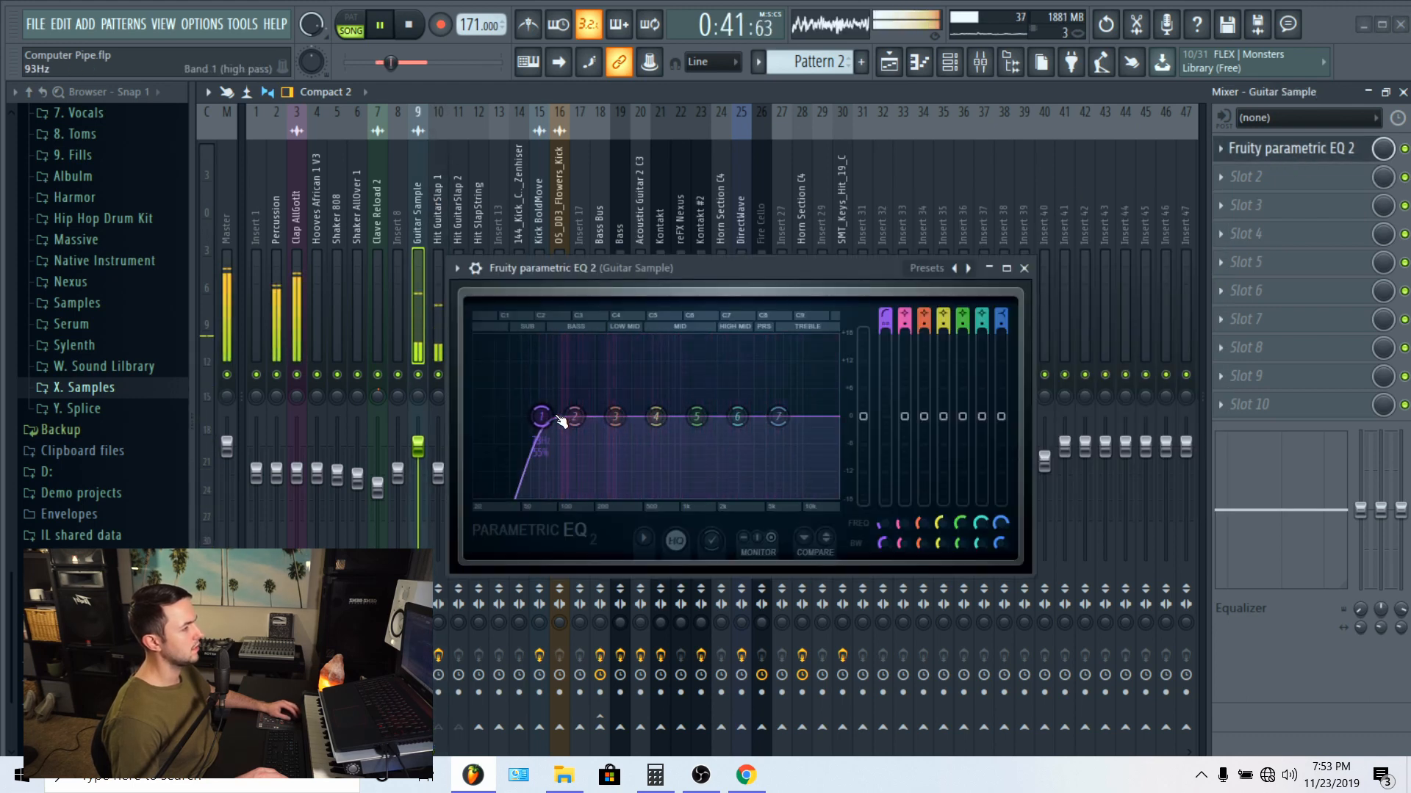
{"action": "left_click", "coordinate": [1023, 269]}
Step: Mute the claps on Track 2 in the playlist and replay the guitar slaps with the mixer open
{"action": "left_click", "coordinate": [890, 63]}
{"action": "key", "text": "space"}
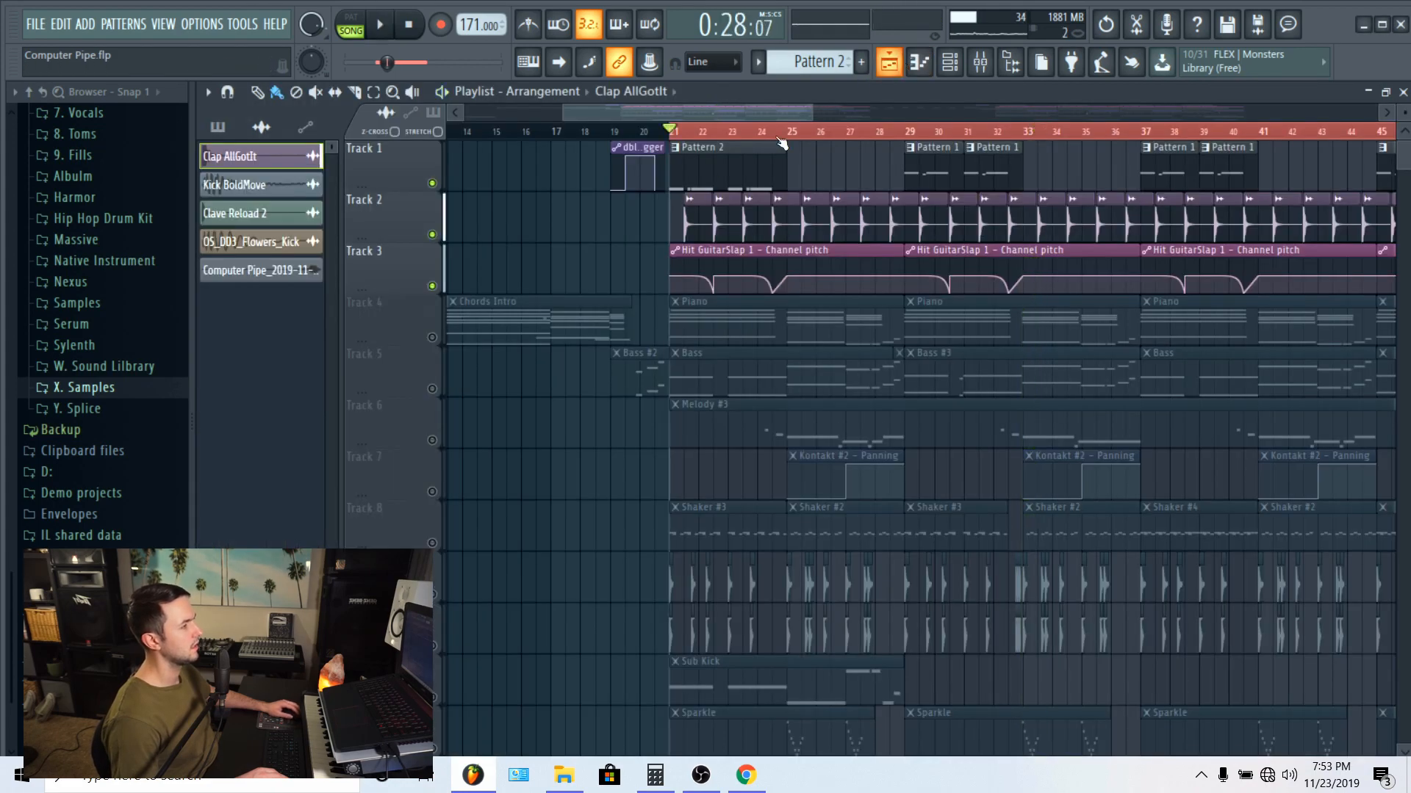
{"action": "left_click", "coordinate": [432, 235]}
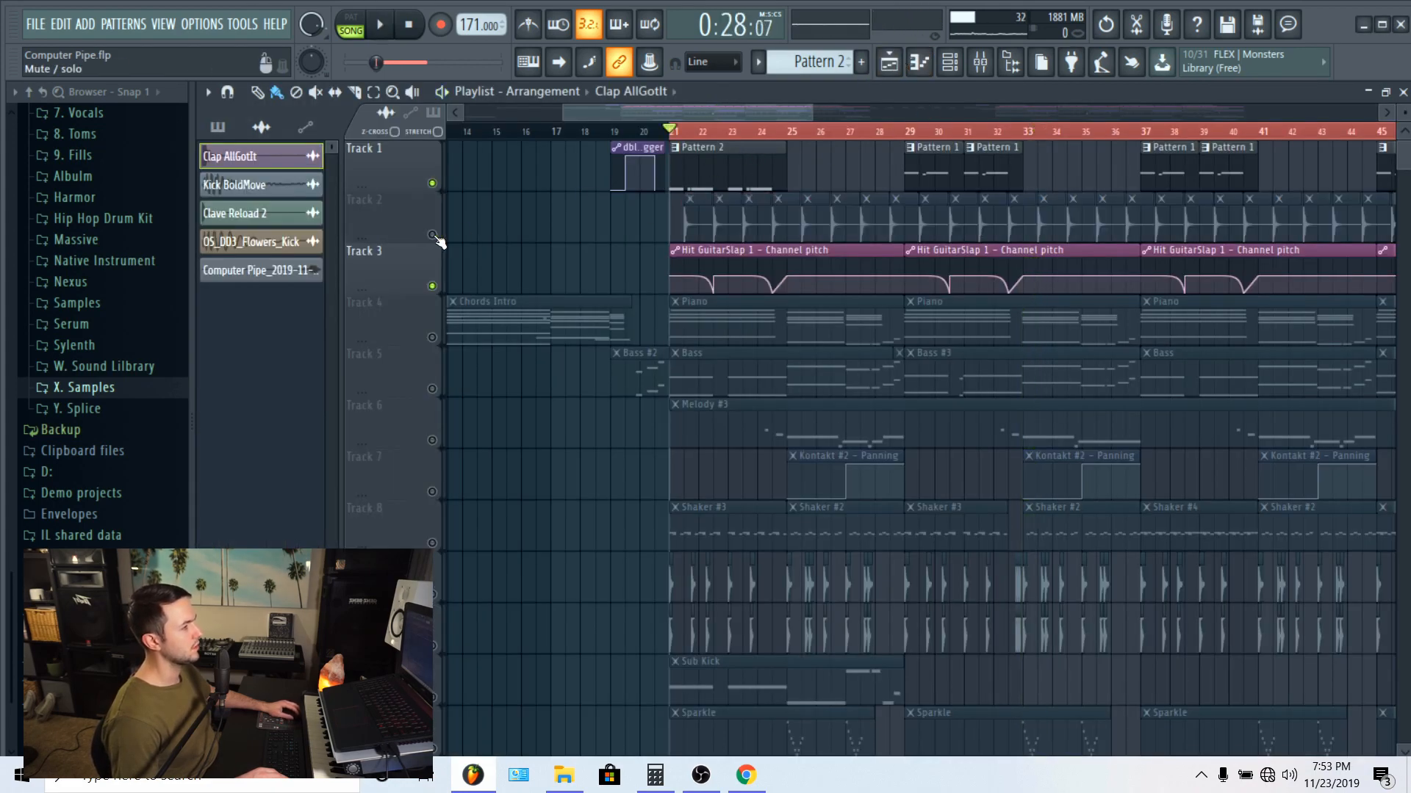
{"action": "key", "text": "space"}
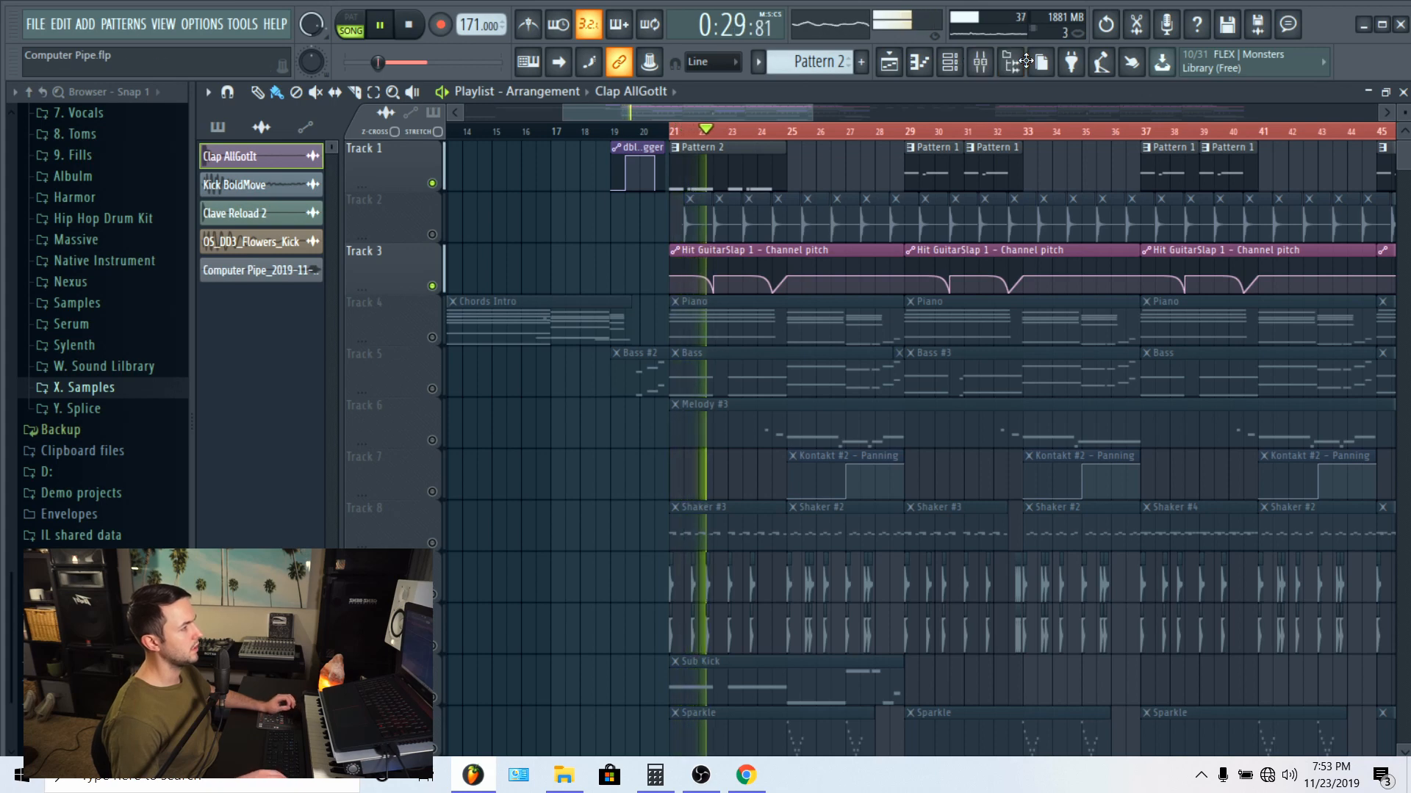
{"action": "left_click", "coordinate": [988, 66]}
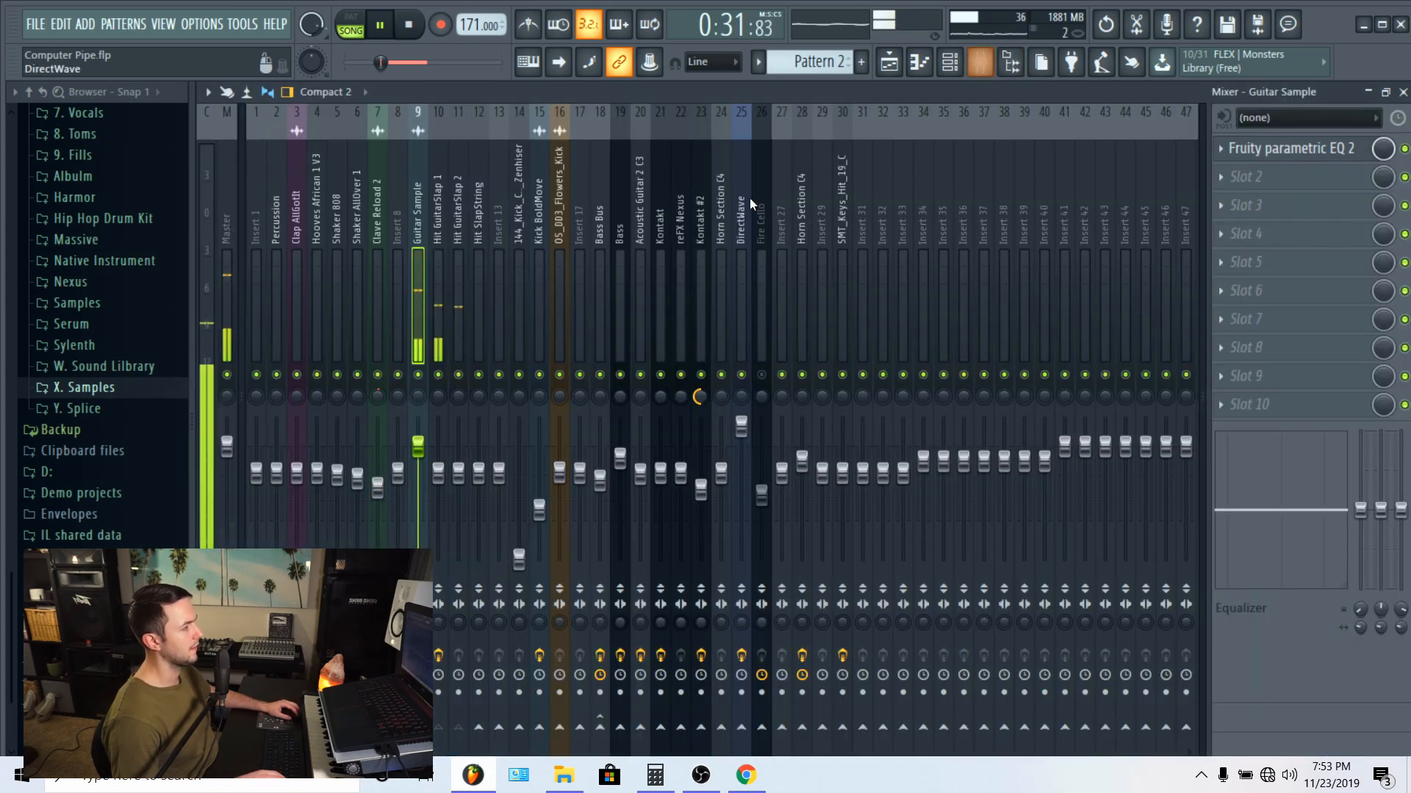
Step: Stop playback and unmute the bass patterns on Track 5 in the playlist
{"action": "key", "text": "space"}
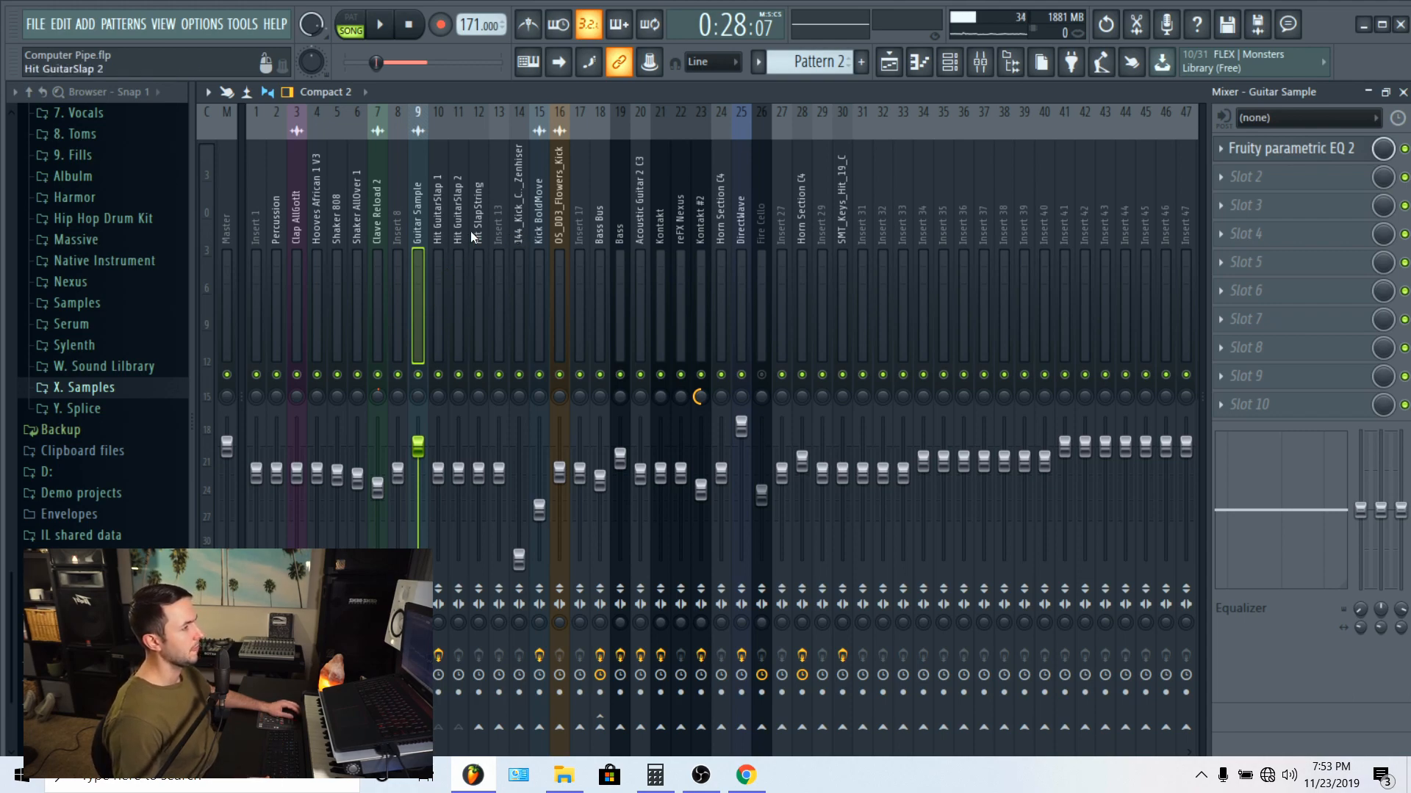
{"action": "left_click", "coordinate": [889, 64]}
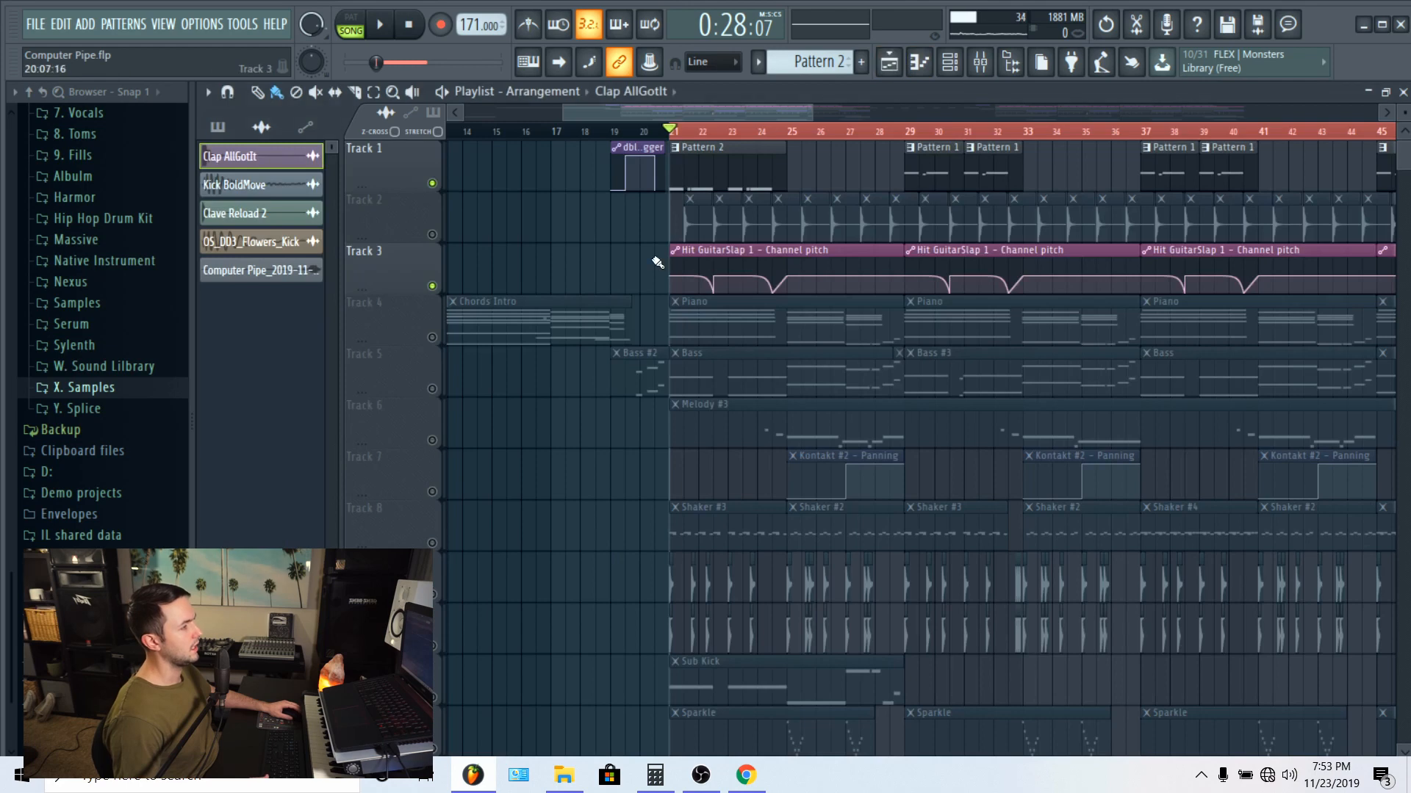
{"action": "scroll", "coordinate": [526, 339], "scroll_direction": "down", "scroll_amount": 2}
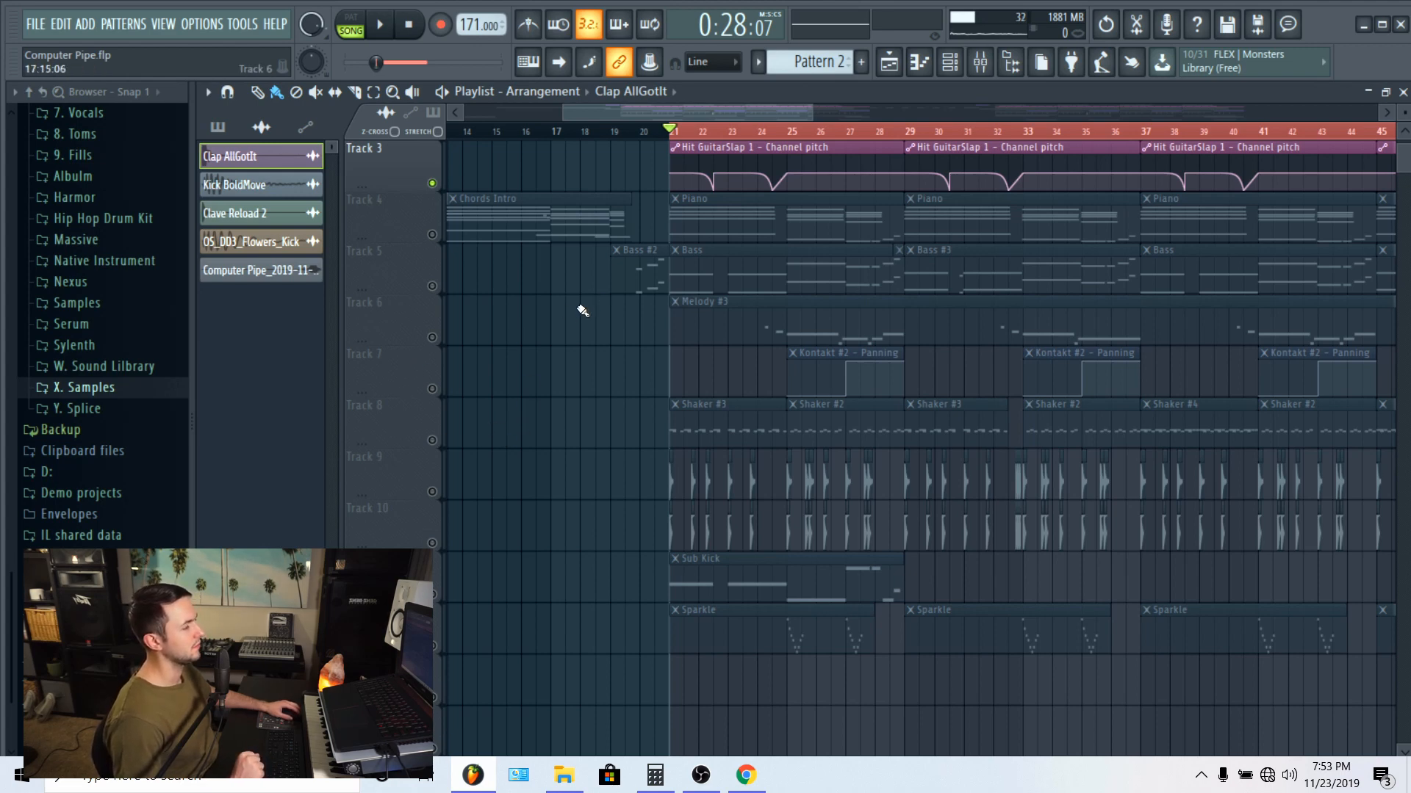
{"action": "left_click", "coordinate": [433, 286]}
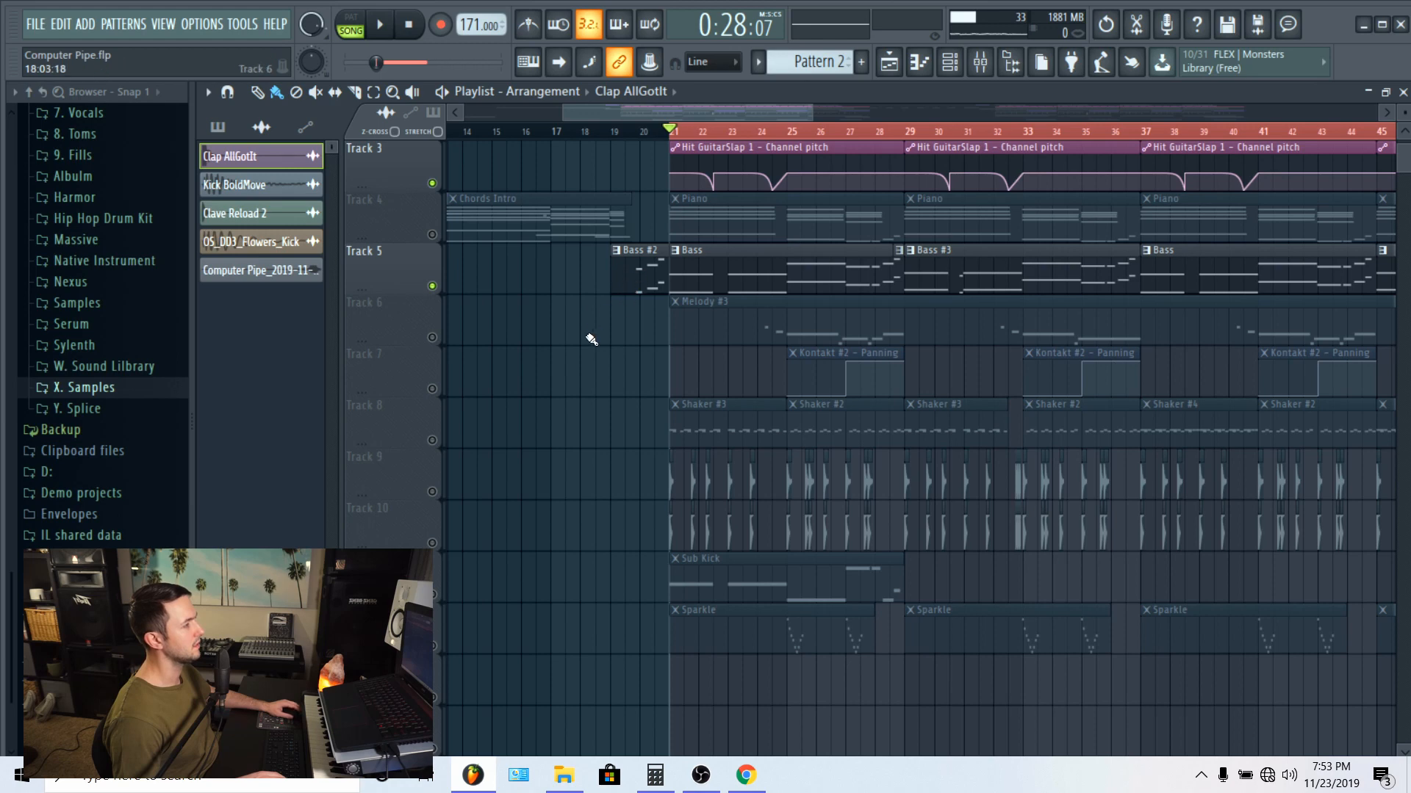
Step: Play the loop with the mixer open and solo the Bass Bus, Bass and Acoustic Guitar 2 C3 tracks
{"action": "scroll", "coordinate": [592, 340], "scroll_direction": "up", "scroll_amount": 2}
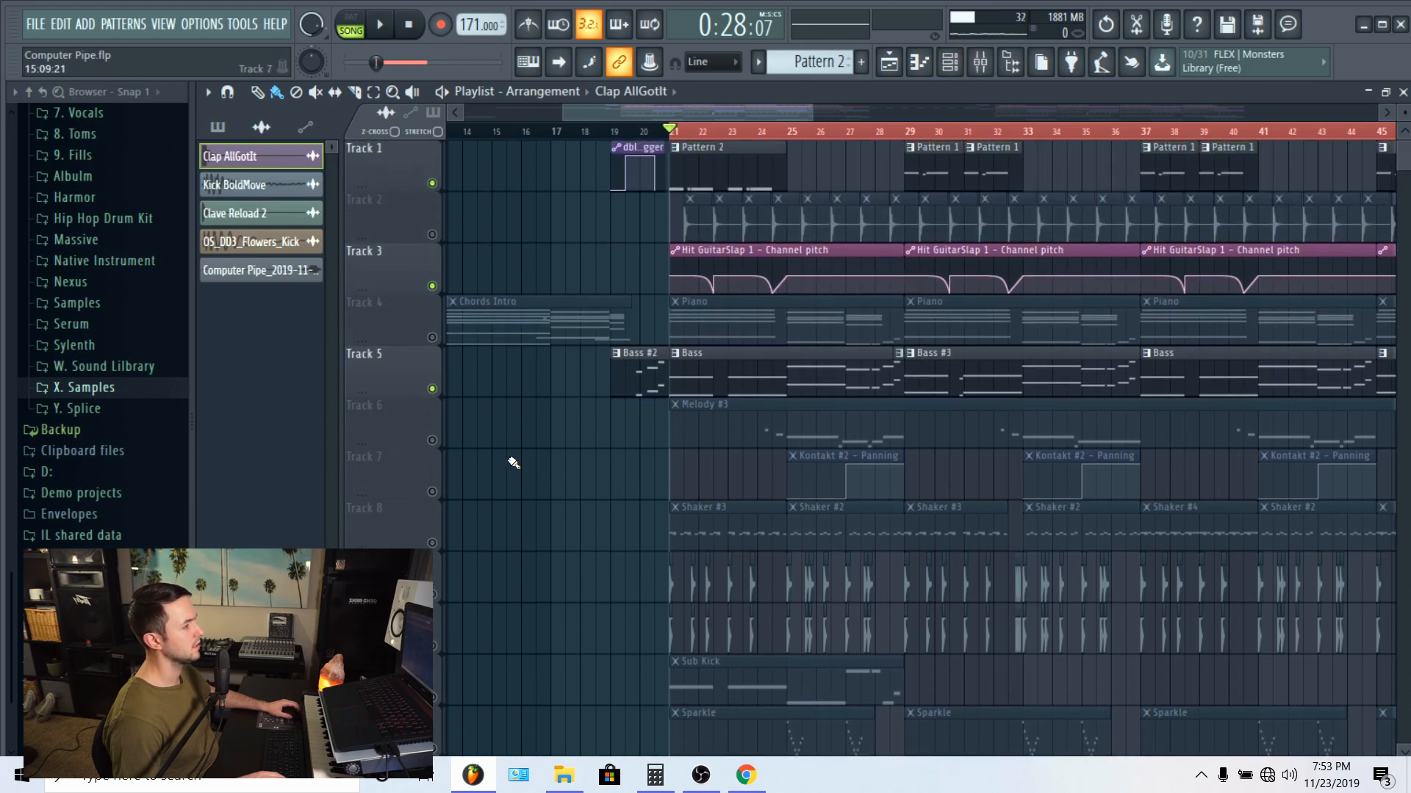
{"action": "left_click", "coordinate": [979, 64]}
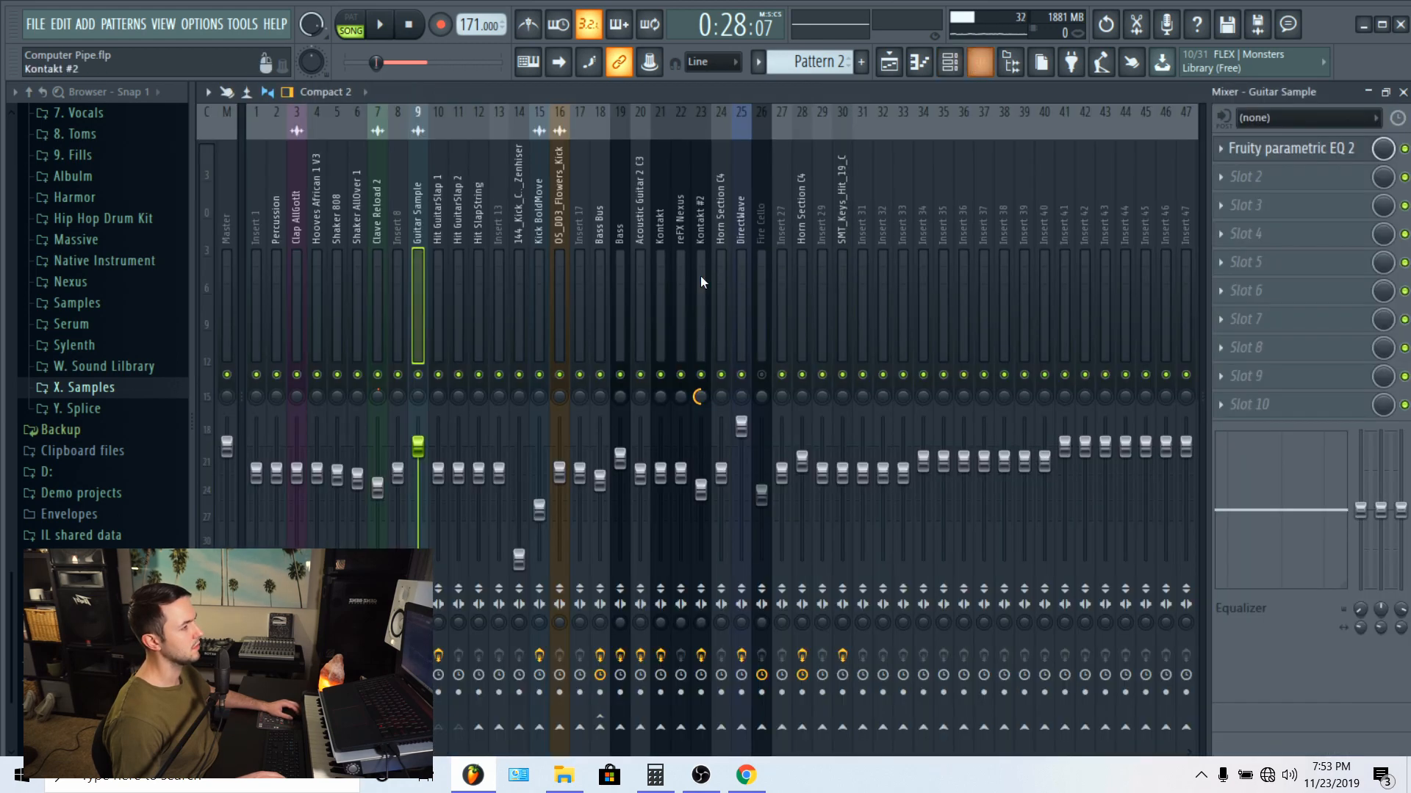
{"action": "key", "text": "space"}
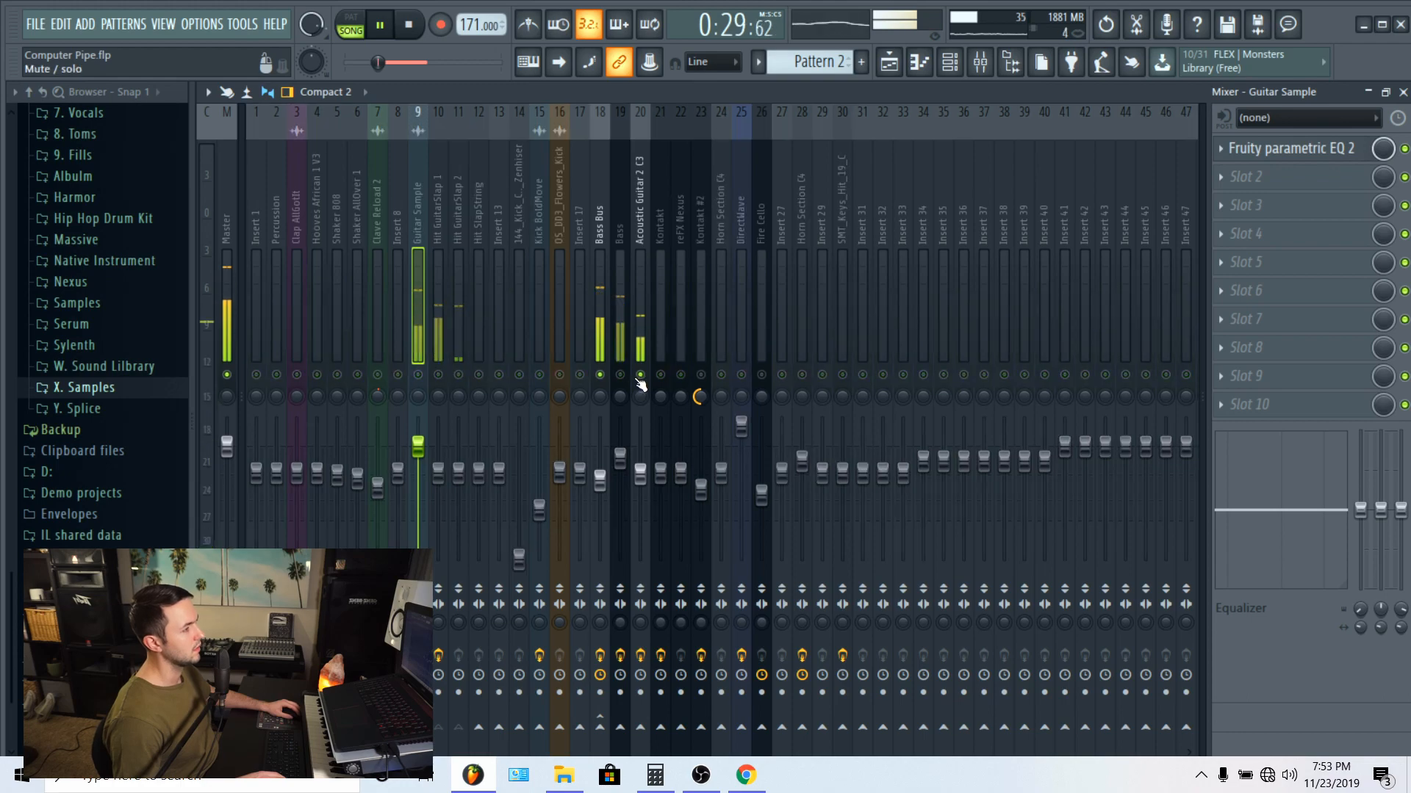
{"action": "key", "text": "space"}
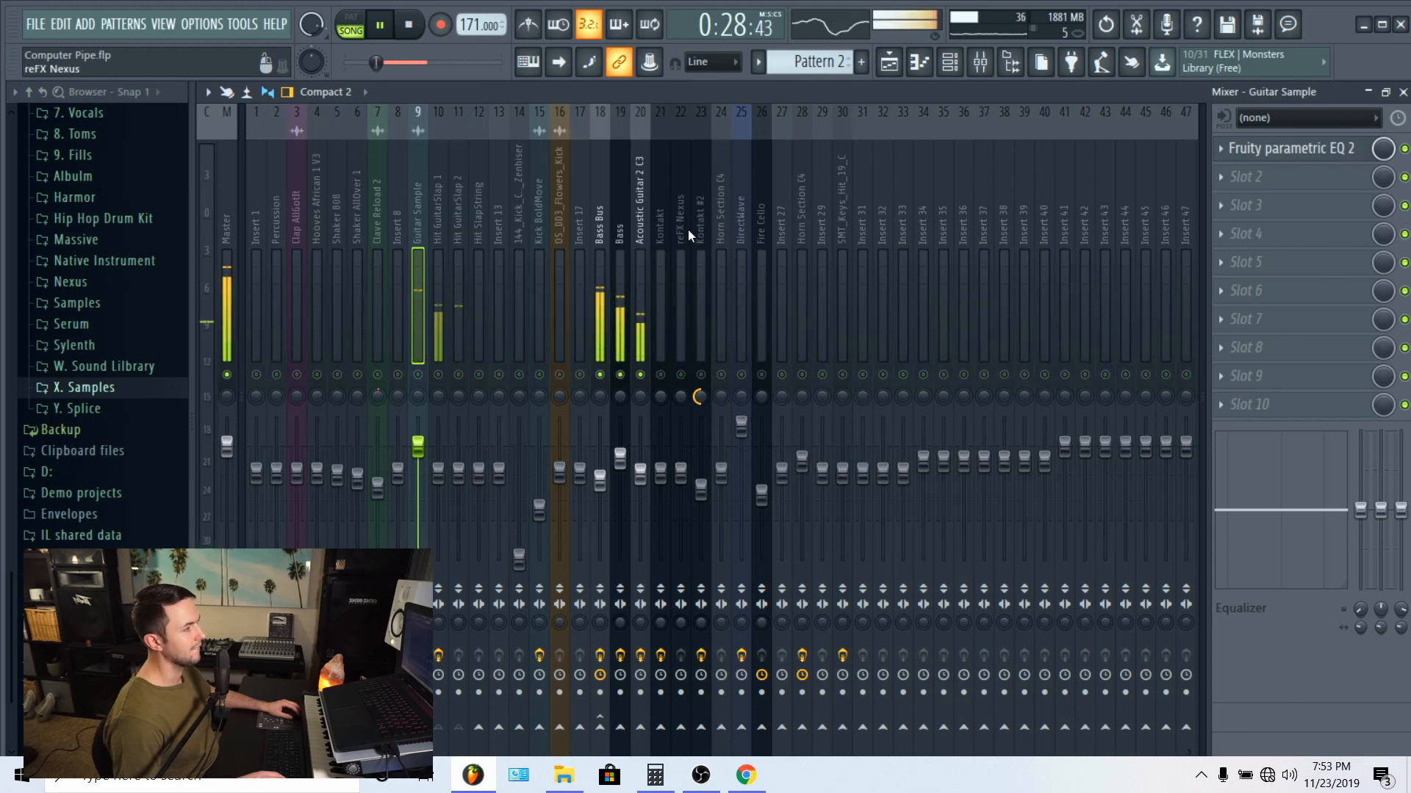
Step: Unmute Track 4 in the playlist and place the playhead at bar 5, the start of the Chords Intro clip
{"action": "left_click", "coordinate": [889, 64]}
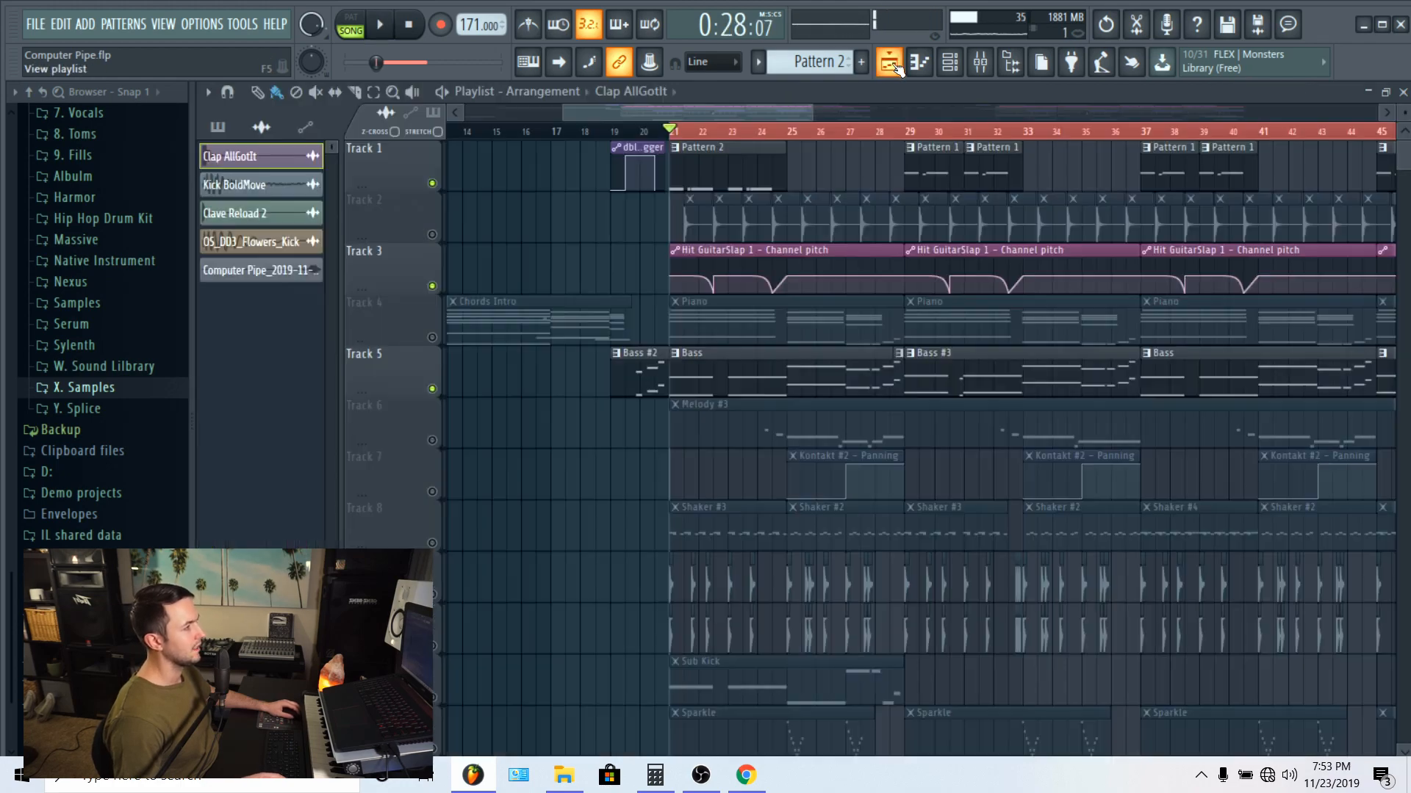
{"action": "left_click", "coordinate": [612, 134]}
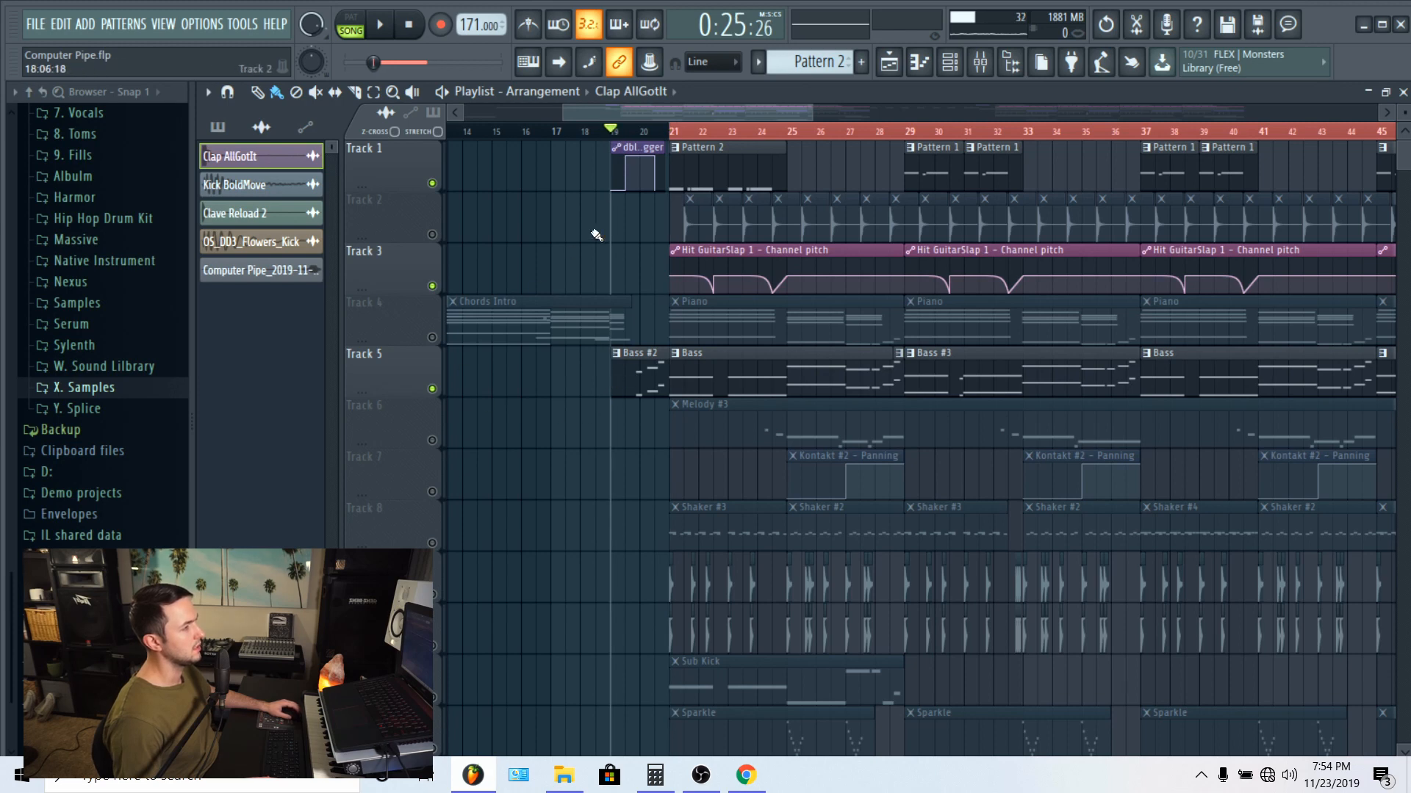
{"action": "scroll", "coordinate": [616, 141], "scroll_direction": "down", "scroll_amount": 3}
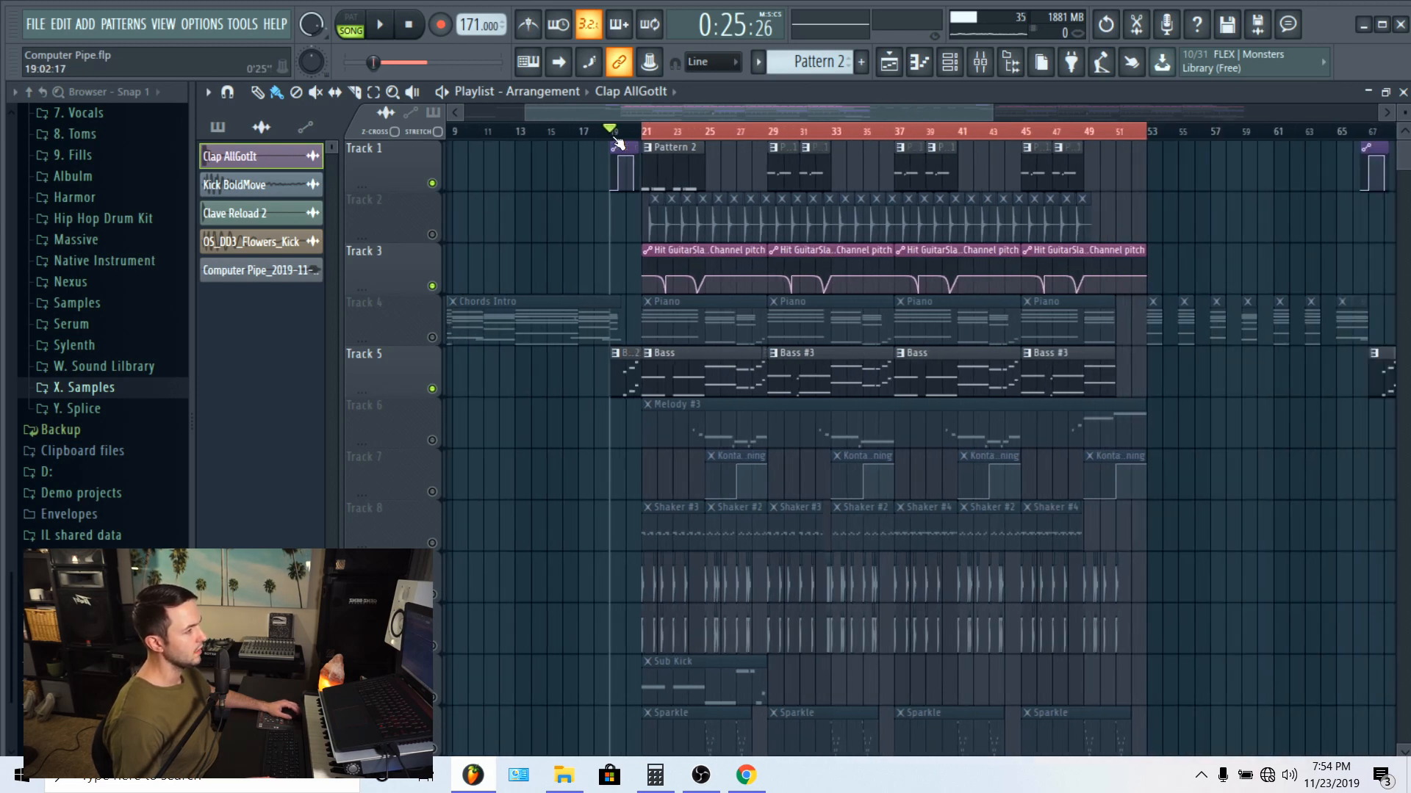
{"action": "left_click", "coordinate": [433, 338]}
{"action": "scroll", "coordinate": [780, 251], "scroll_direction": "left", "scroll_amount": 3}
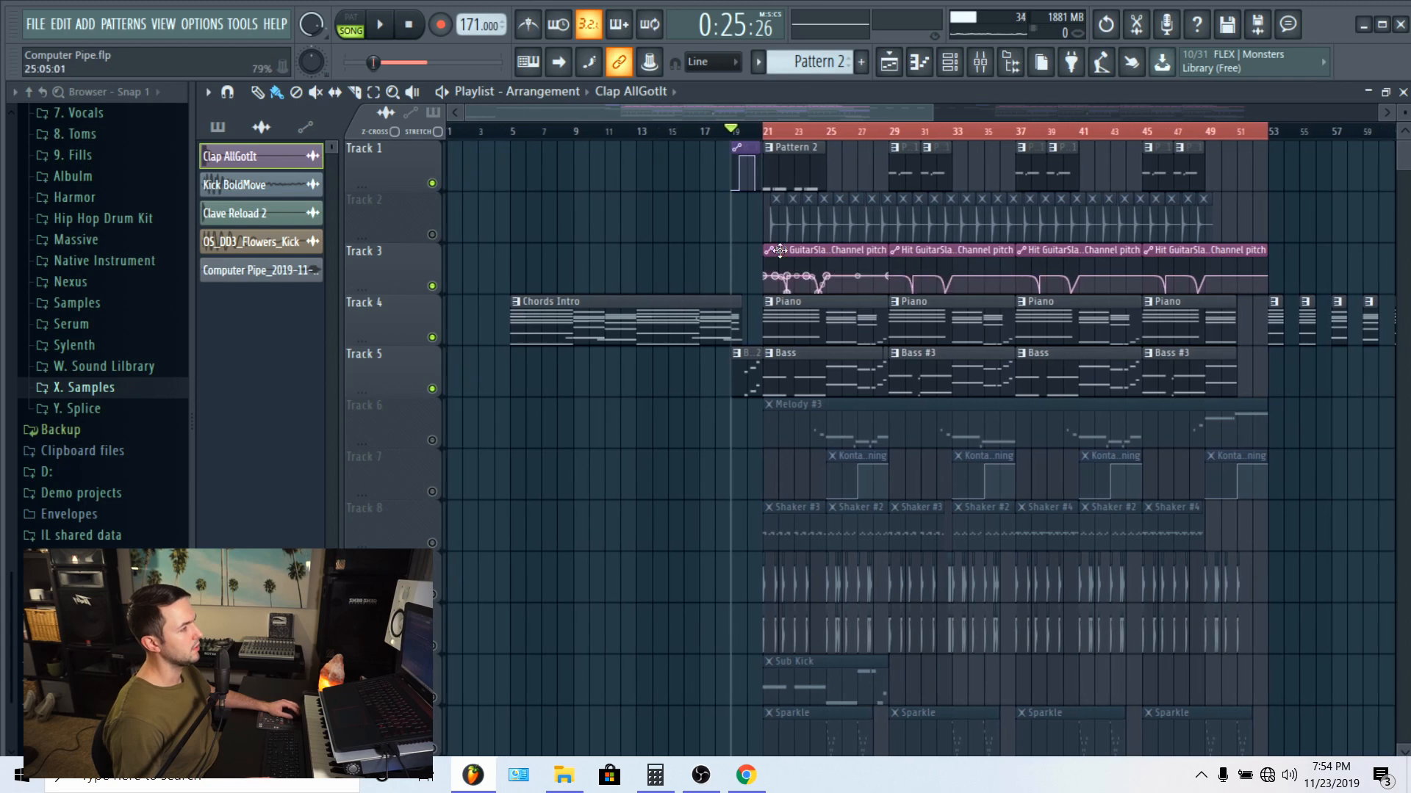
{"action": "left_click", "coordinate": [511, 132]}
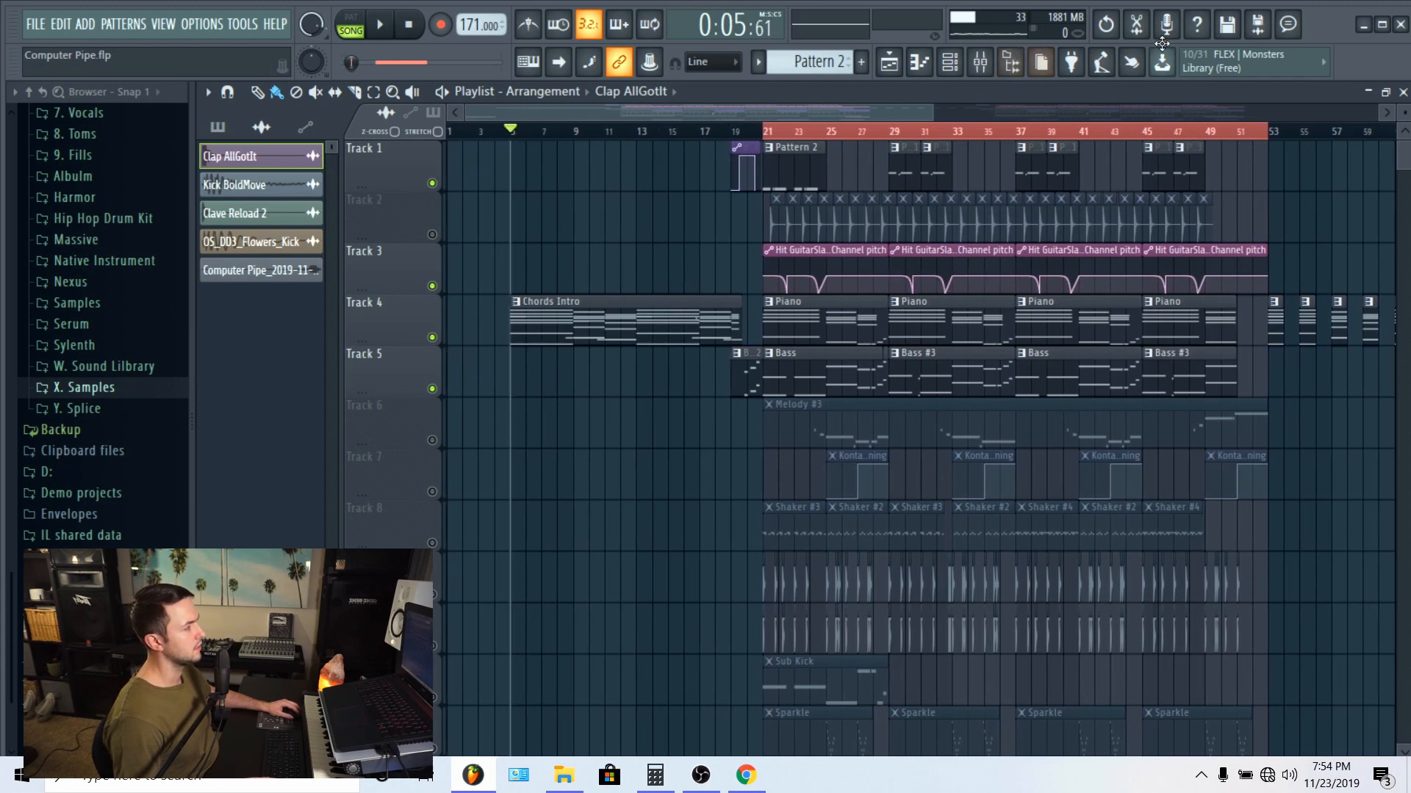
Step: Clear the solo so all mixer tracks are enabled and play the Chords Intro
{"action": "left_click", "coordinate": [977, 63]}
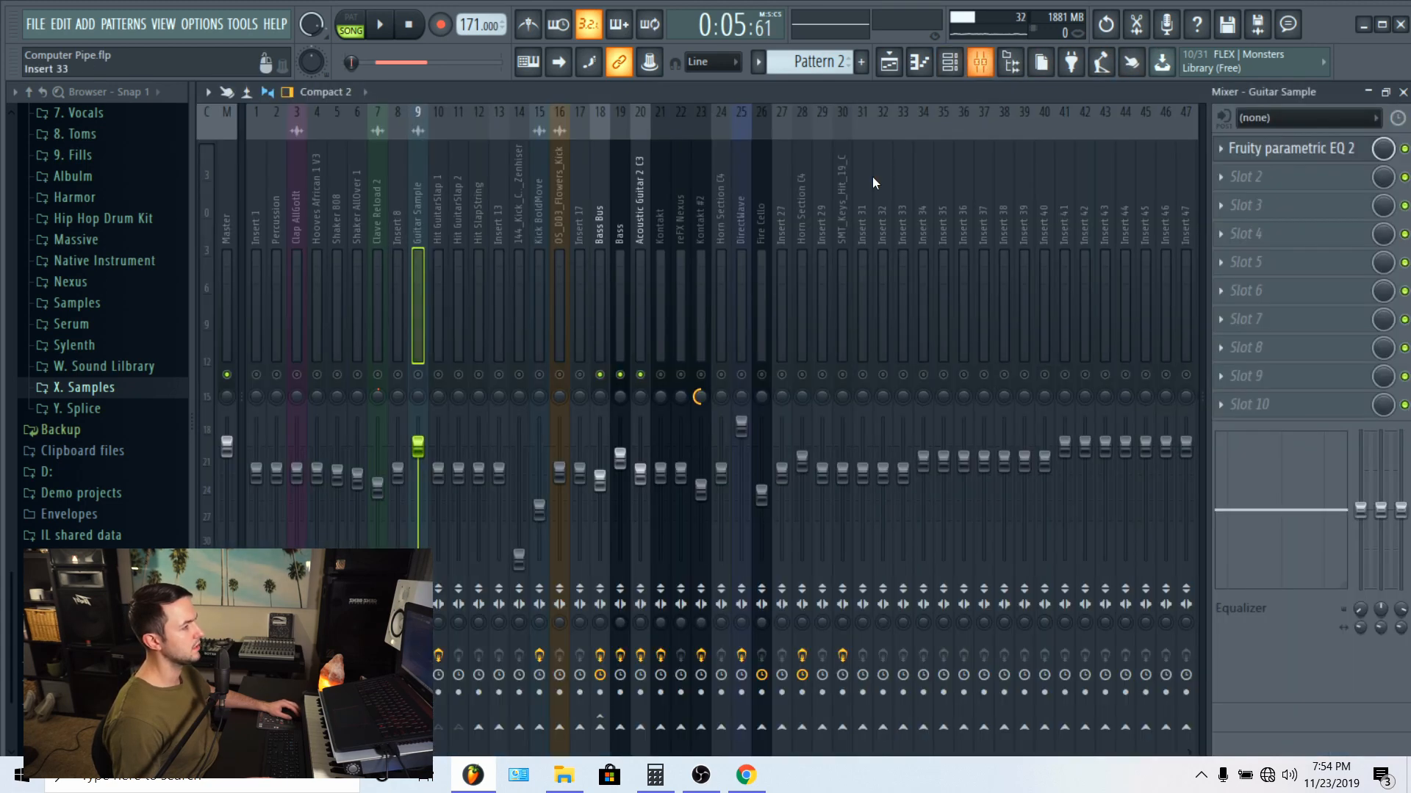
{"action": "right_click", "coordinate": [422, 377]}
{"action": "right_click", "coordinate": [422, 378]}
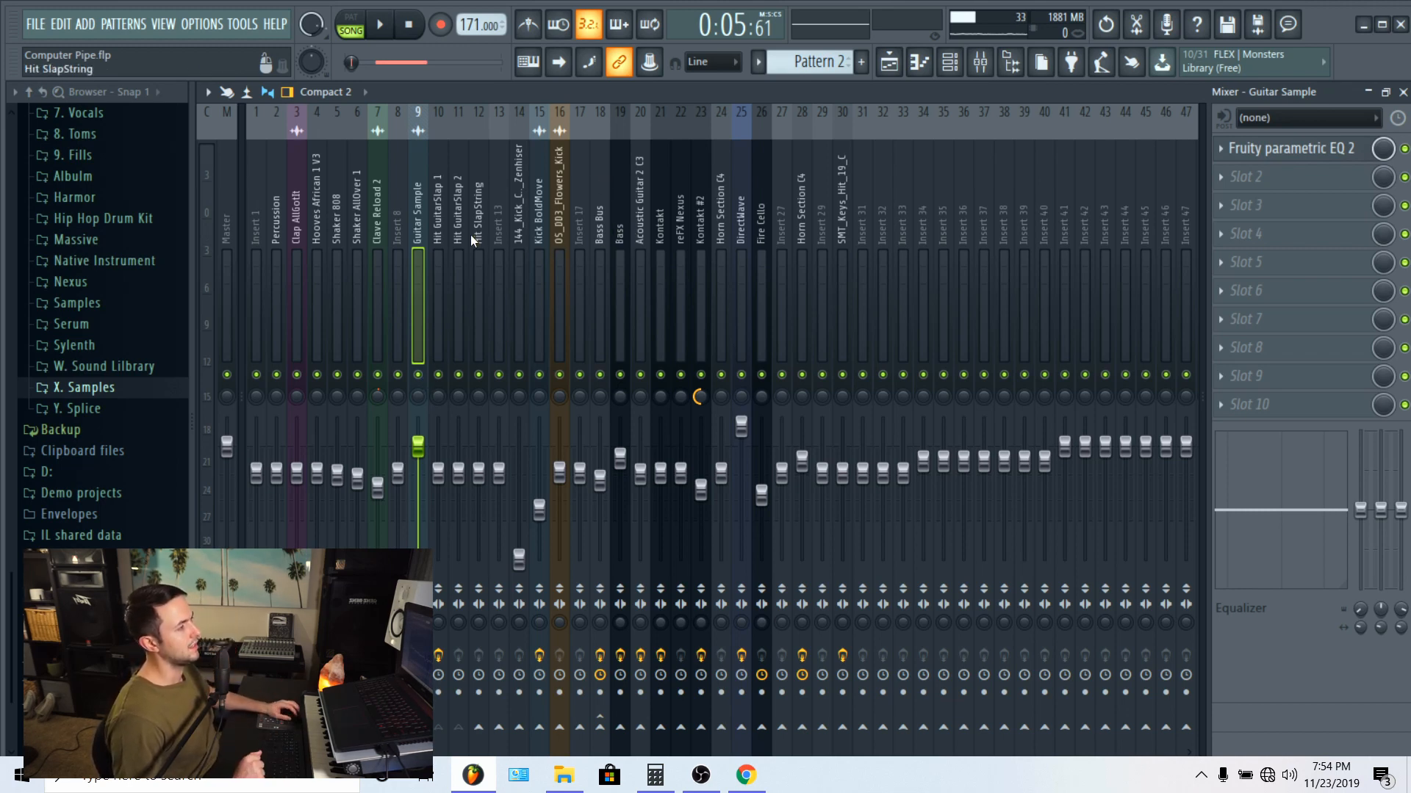
{"action": "key", "text": "space"}
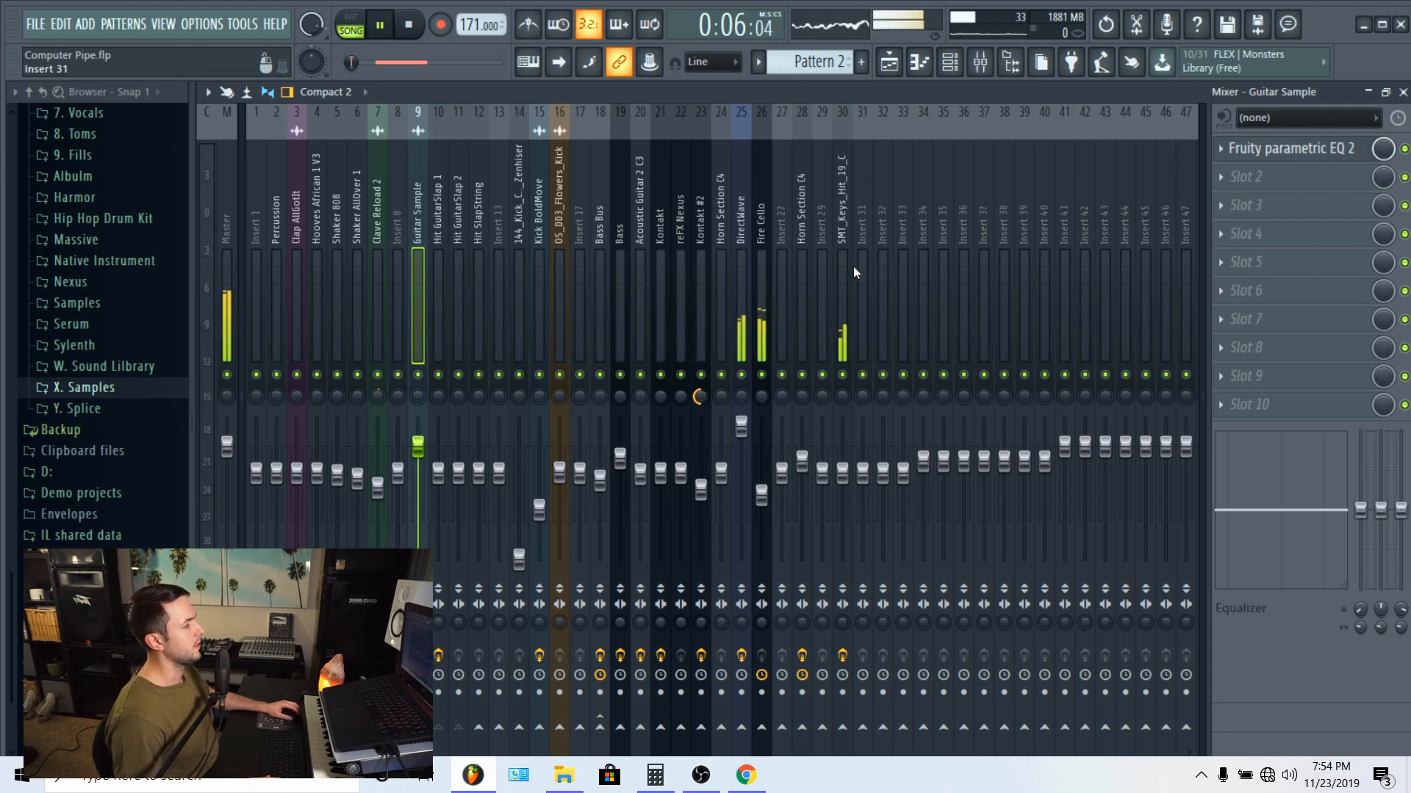
Step: Mute the SMT_Keys_Hit_19_C and Fire Cello mixer tracks and solo the DirectWave track
{"action": "left_click", "coordinate": [846, 373]}
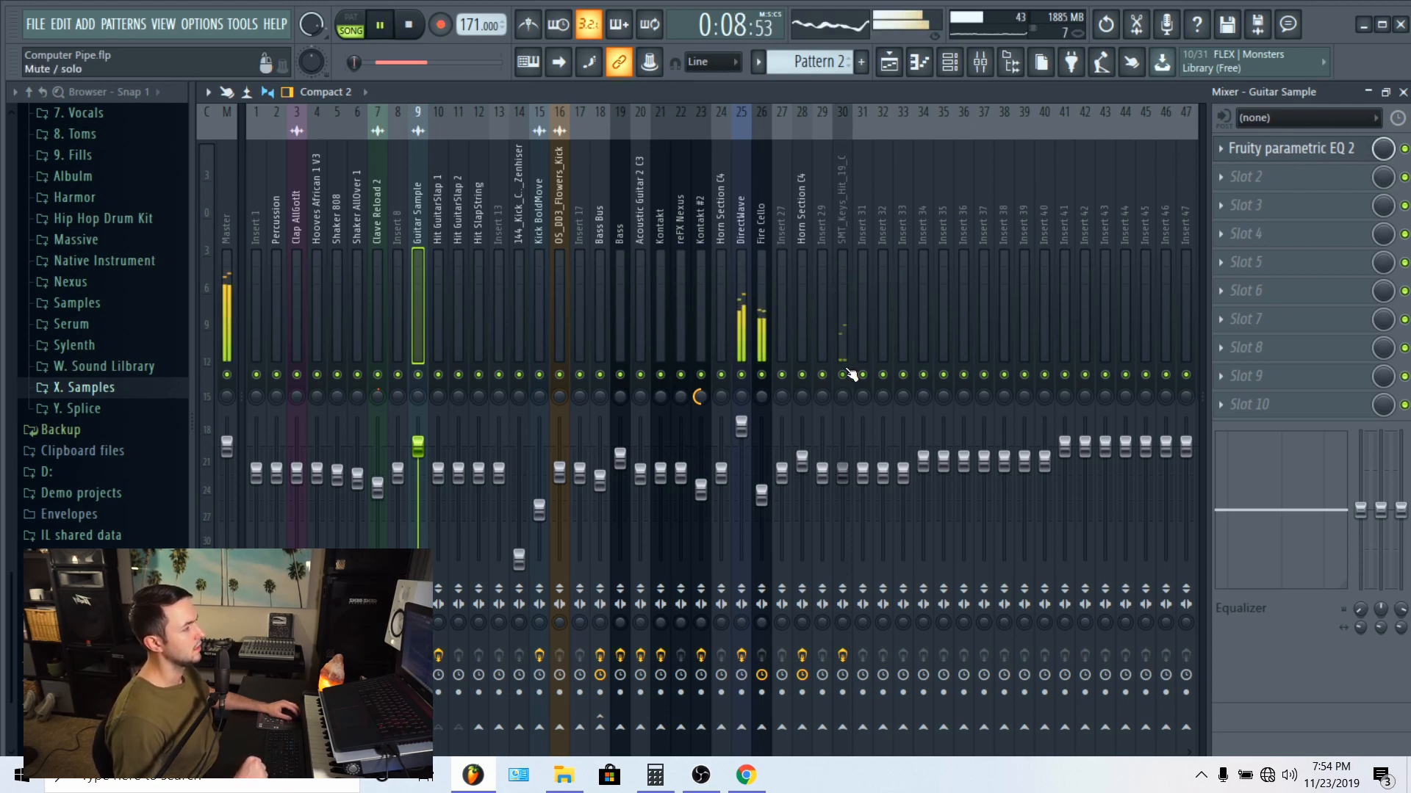
{"action": "left_click", "coordinate": [761, 375]}
{"action": "left_click", "coordinate": [740, 187]}
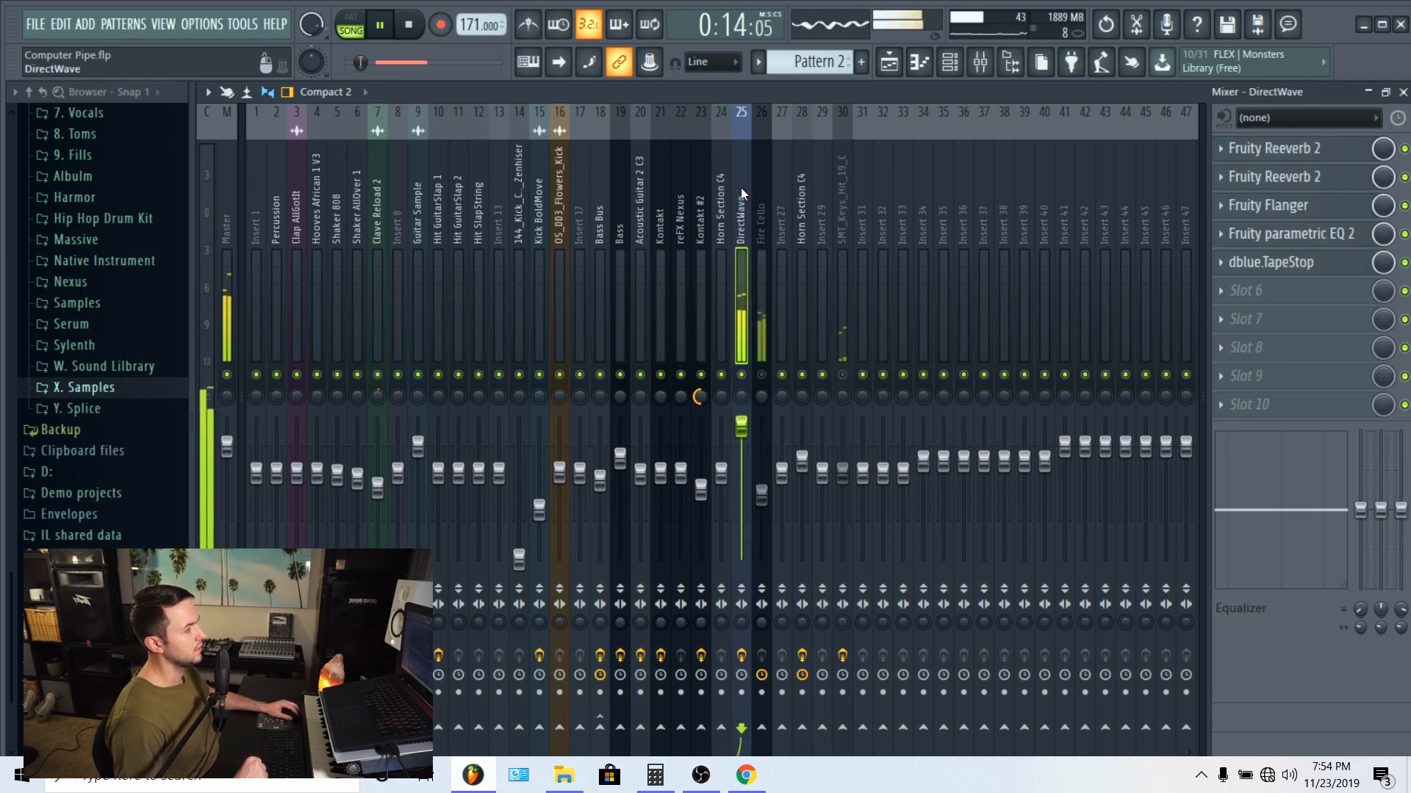
{"action": "left_click", "coordinate": [743, 375], "text": "ctrl"}
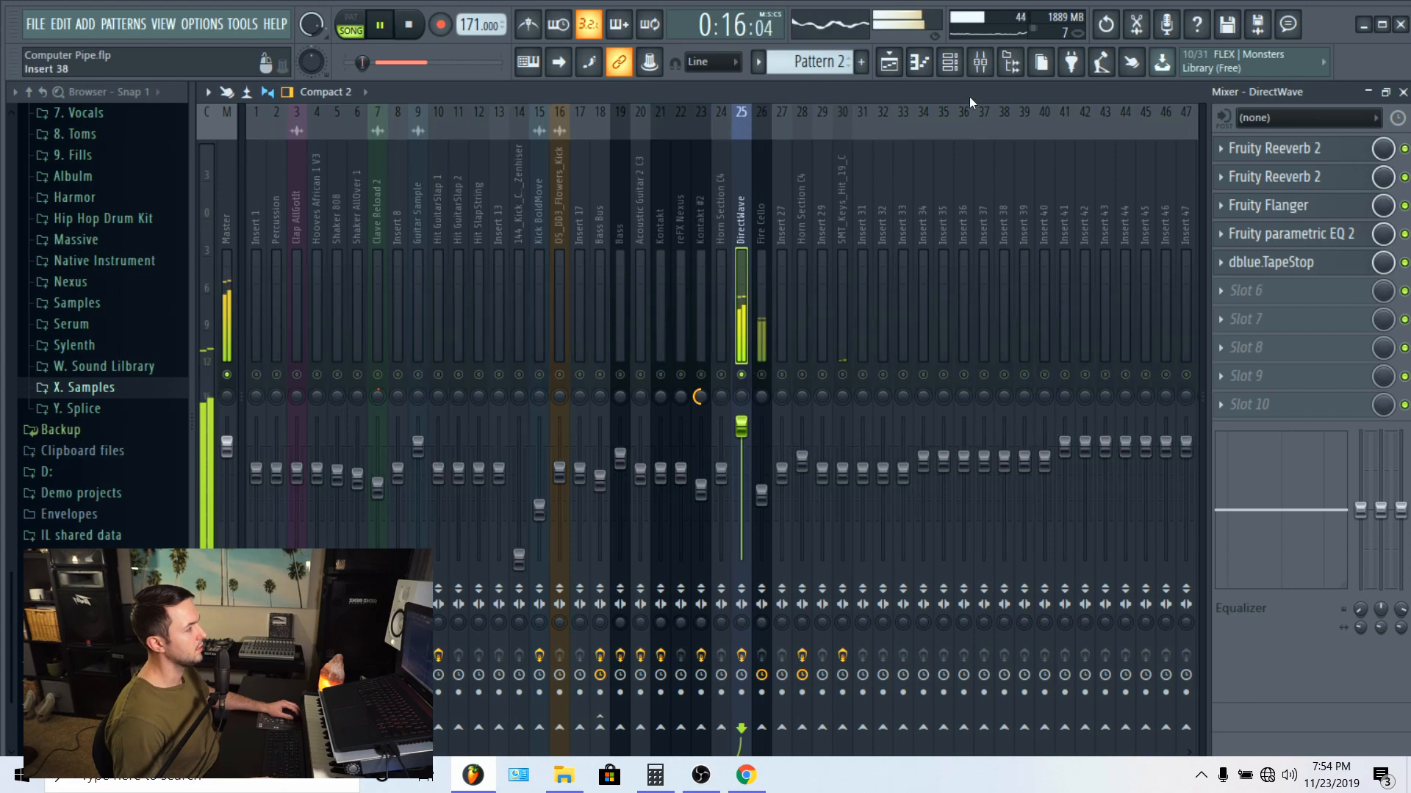
Step: Inspect the Fire Cello channel's Serum preset from the channel rack during playback, and close it
{"action": "left_click", "coordinate": [919, 61]}
{"action": "left_click", "coordinate": [950, 62]}
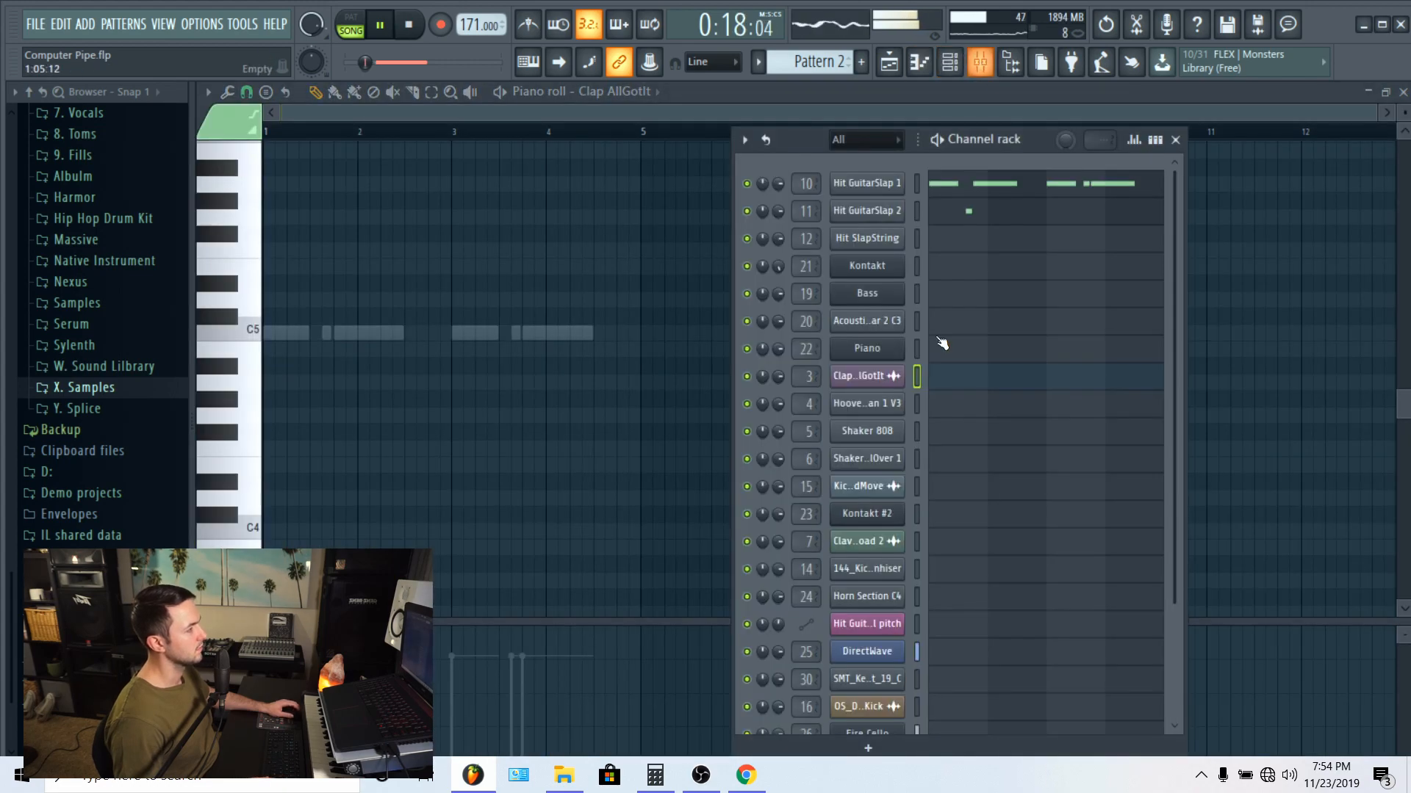
{"action": "scroll", "coordinate": [970, 426], "scroll_direction": "down", "scroll_amount": 4}
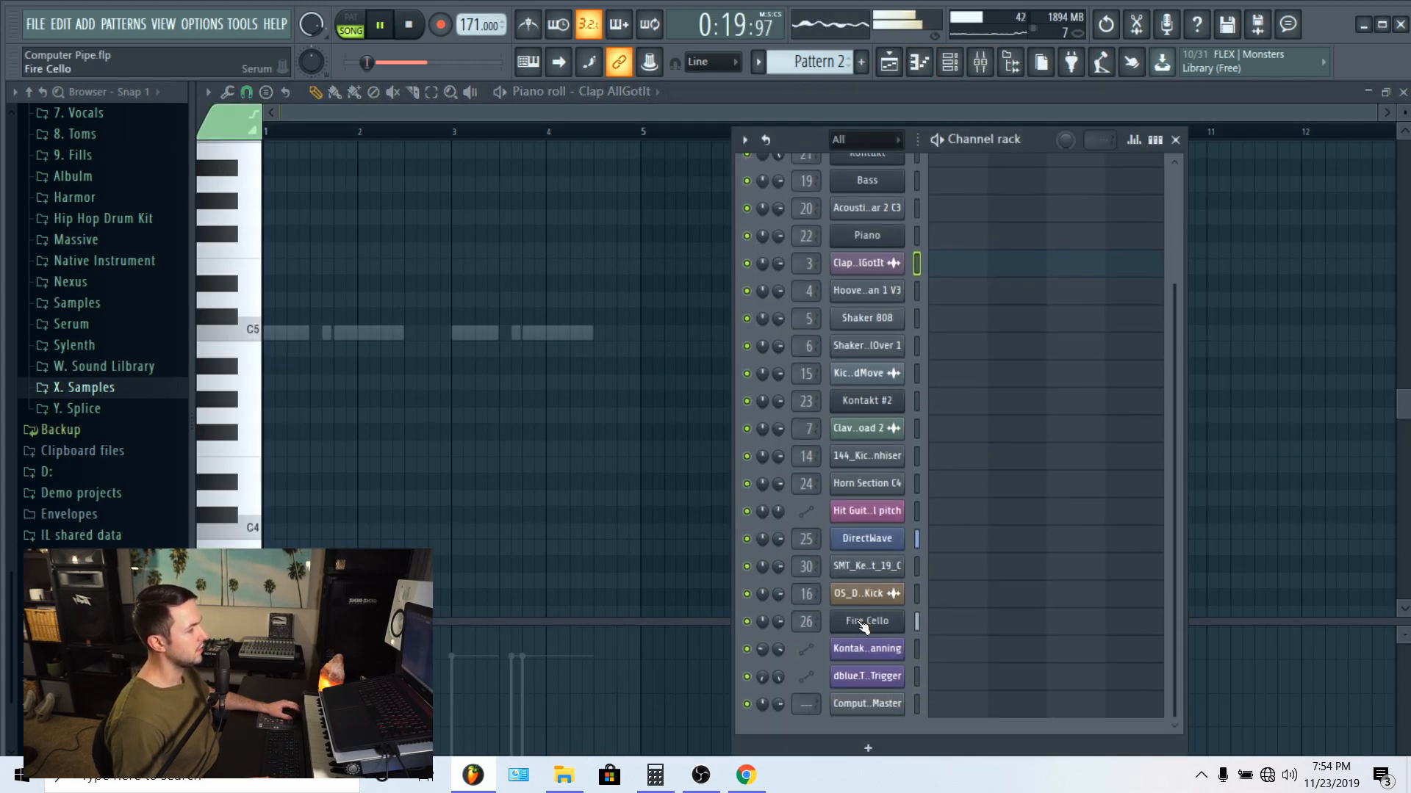
{"action": "left_click", "coordinate": [868, 621]}
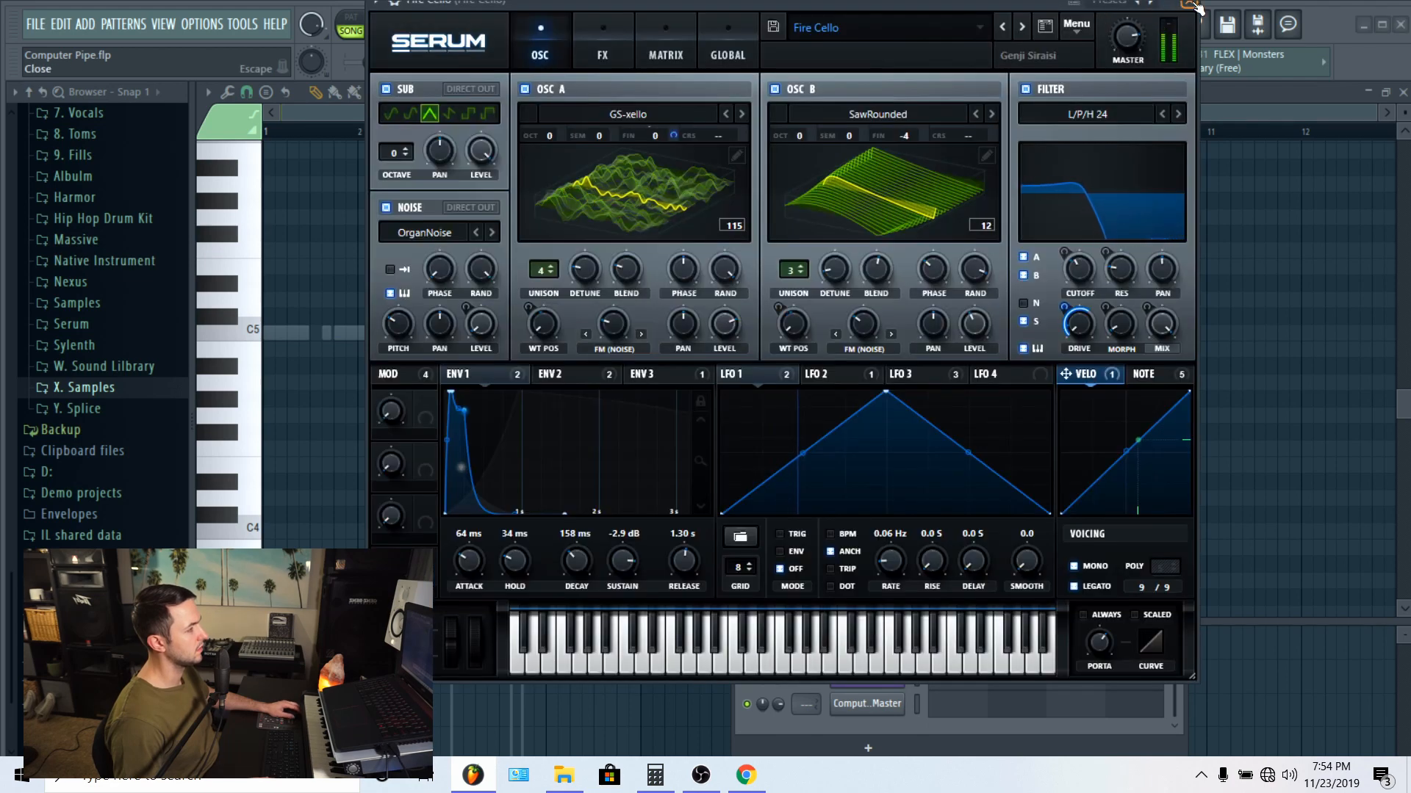
{"action": "key", "text": "Escape"}
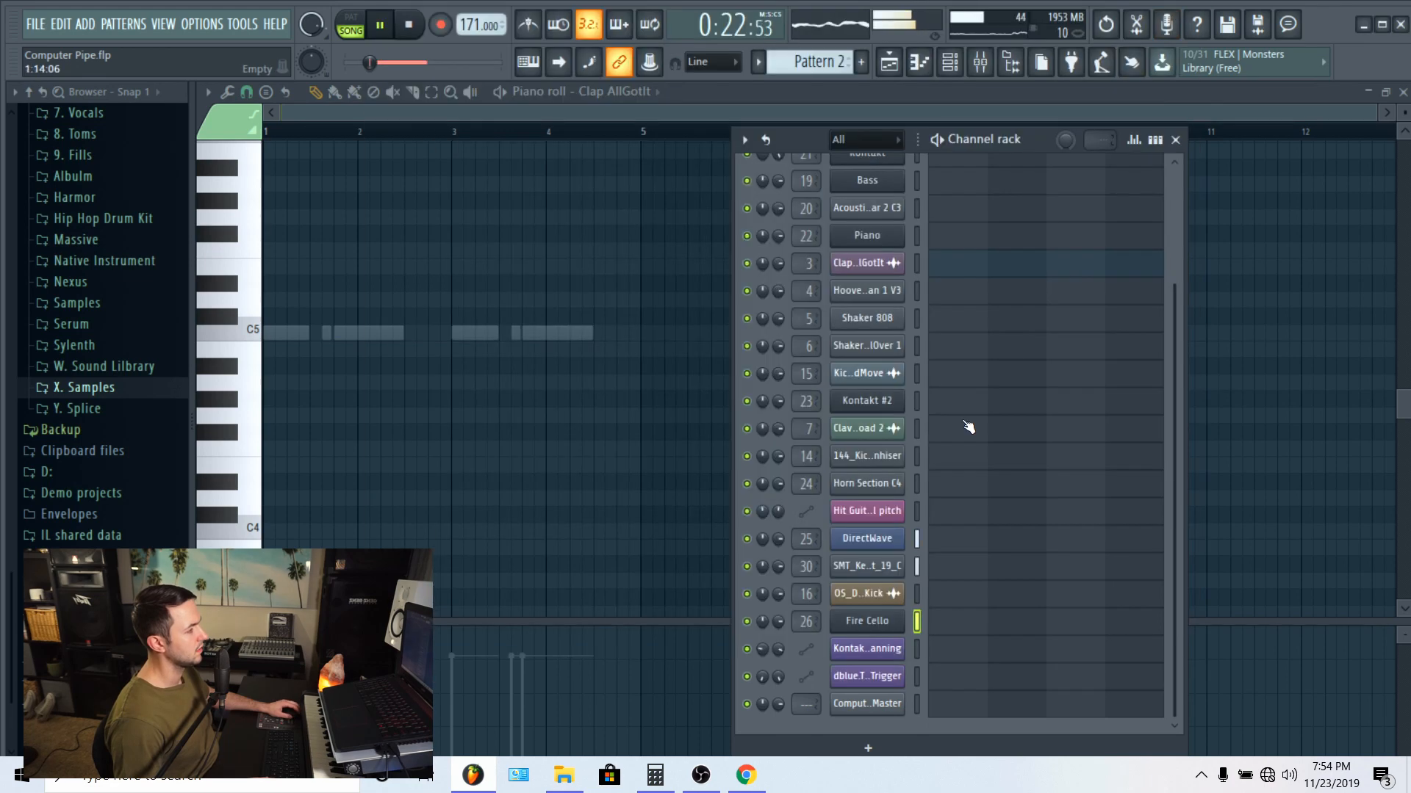
Step: Inspect the DirectWave channel's Synth Harp II zones and Data folder, and return to the mixer
{"action": "left_click", "coordinate": [885, 548]}
{"action": "left_click", "coordinate": [763, 243]}
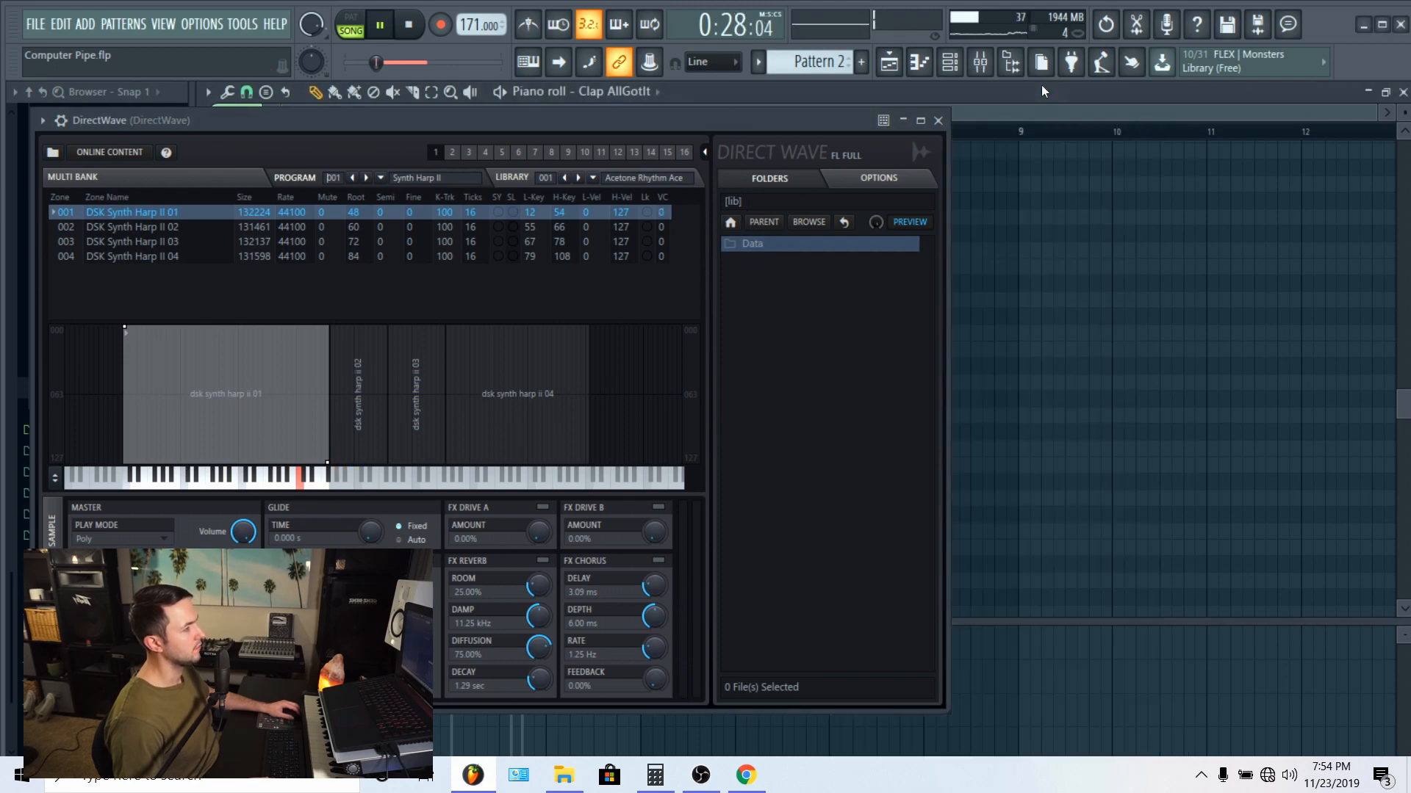
{"action": "left_click", "coordinate": [980, 63]}
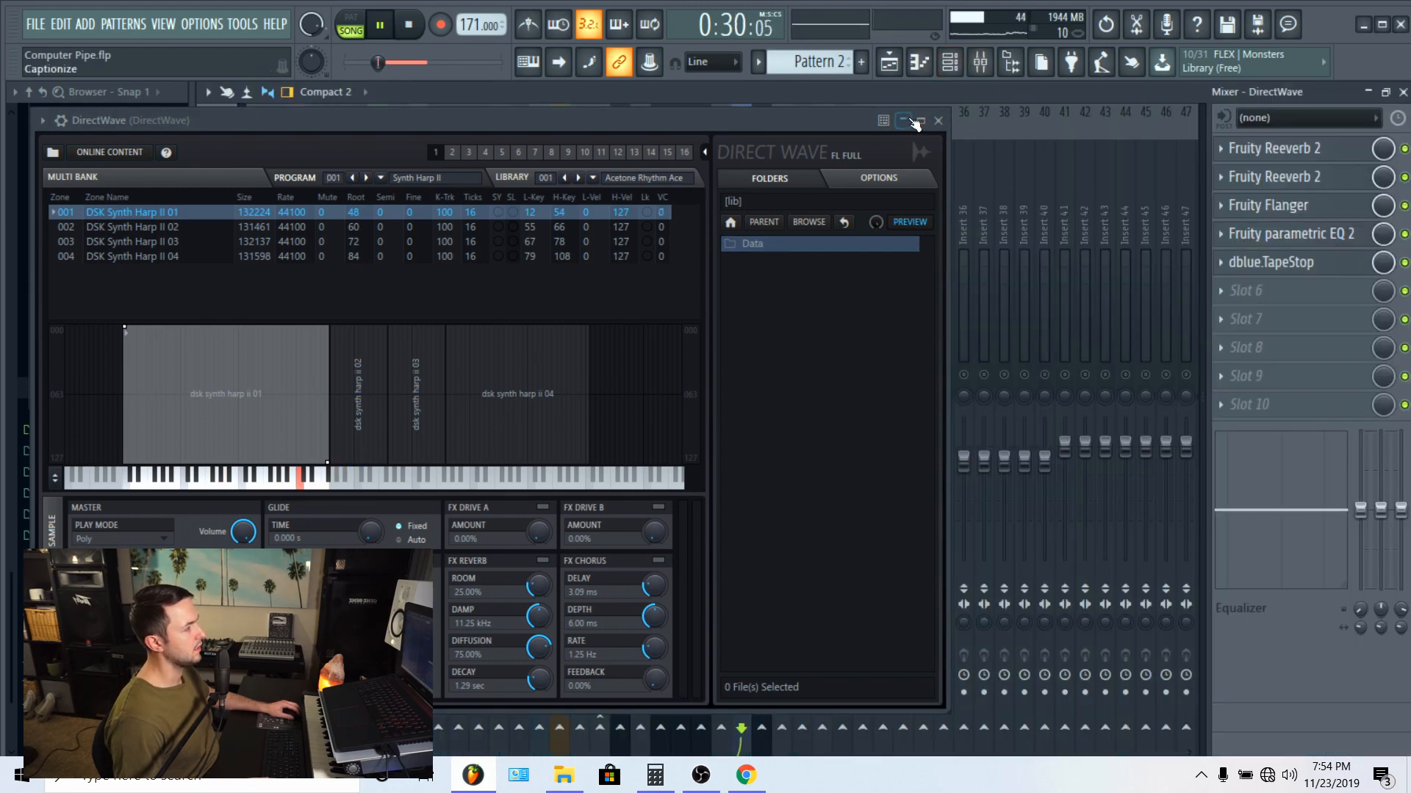
{"action": "left_click", "coordinate": [938, 121]}
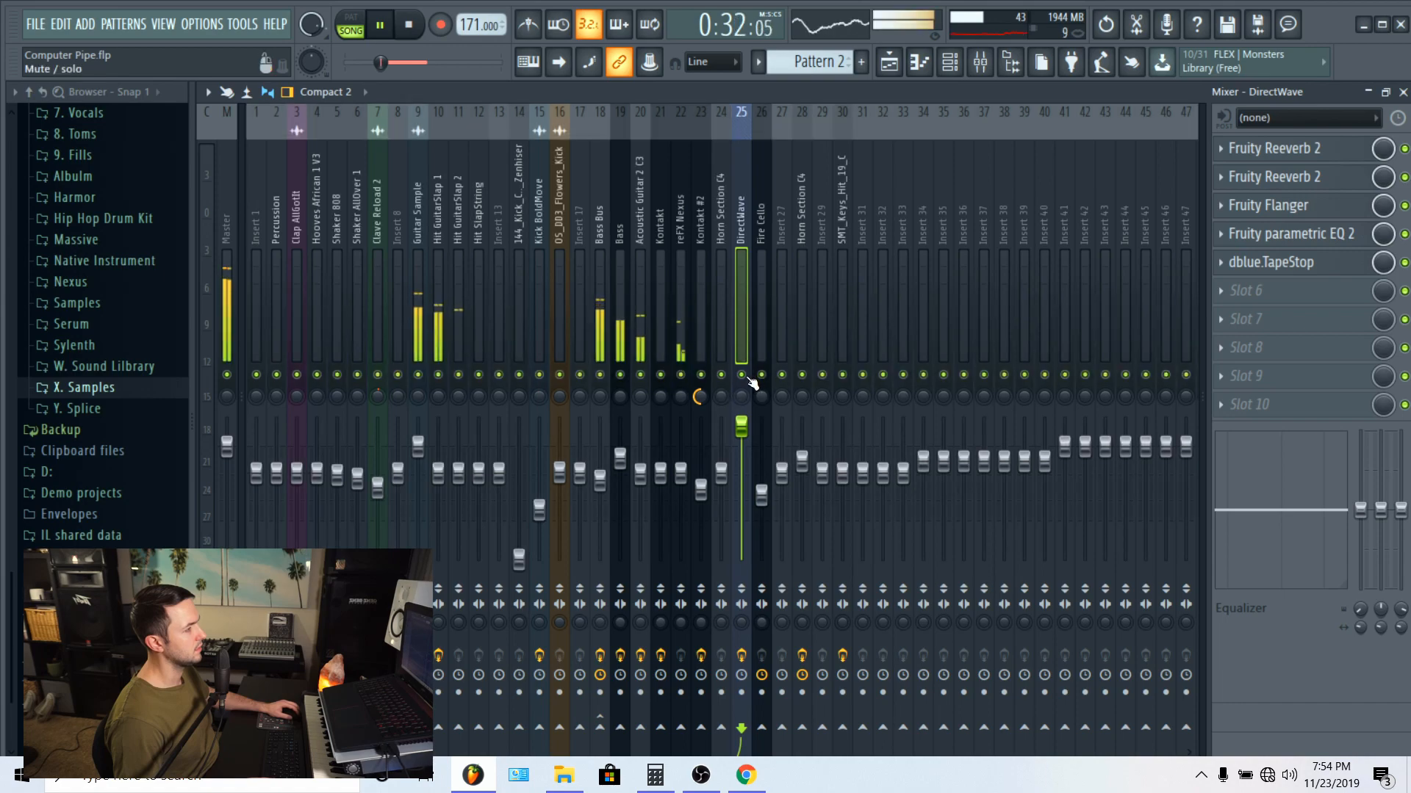
Step: Replay the Chords Intro with DirectWave soloed and its instrument window open, and close the window
{"action": "key", "text": "space"}
{"action": "left_click", "coordinate": [949, 63]}
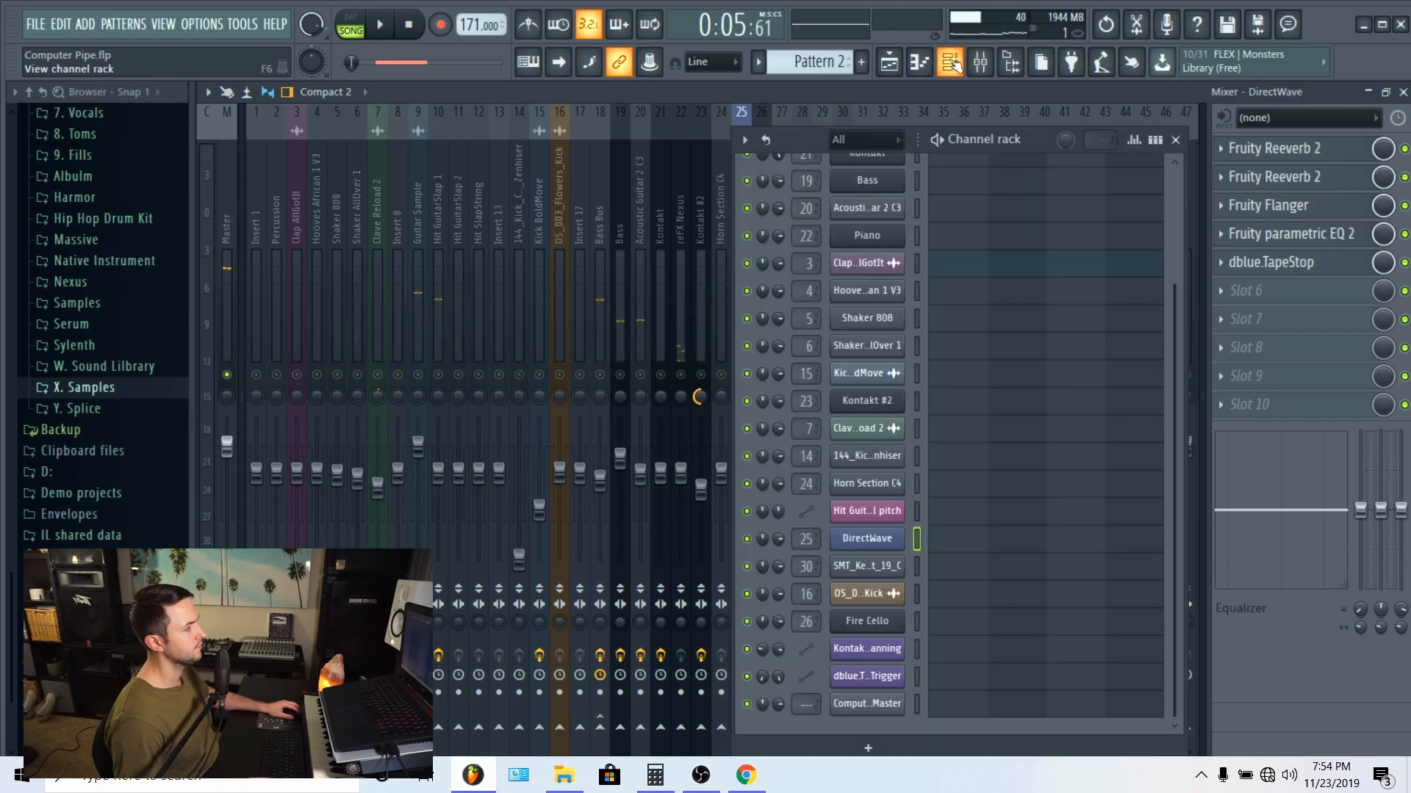
{"action": "left_click", "coordinate": [865, 545]}
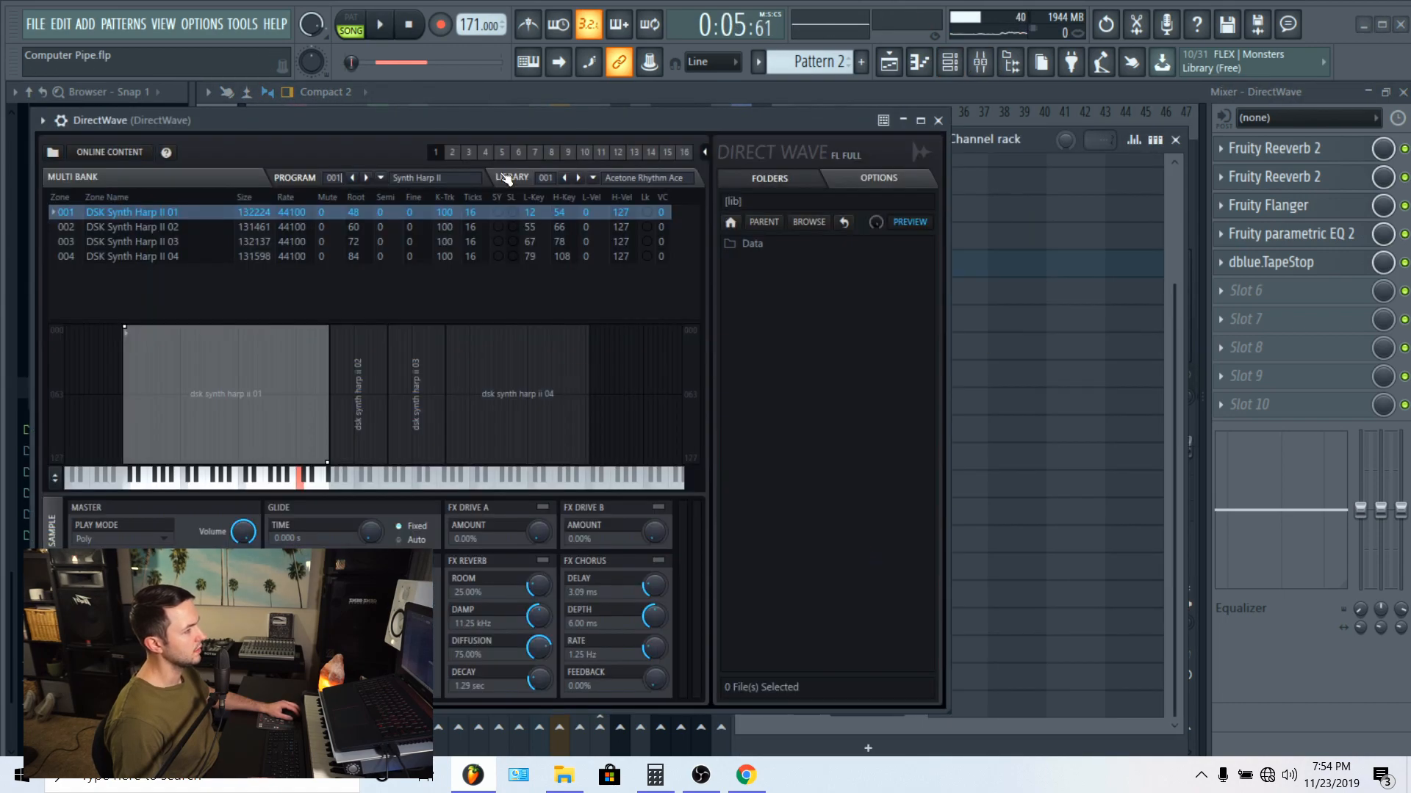
{"action": "left_click_drag", "start_coordinate": [505, 122], "coordinate": [668, 123]}
{"action": "key", "text": "space"}
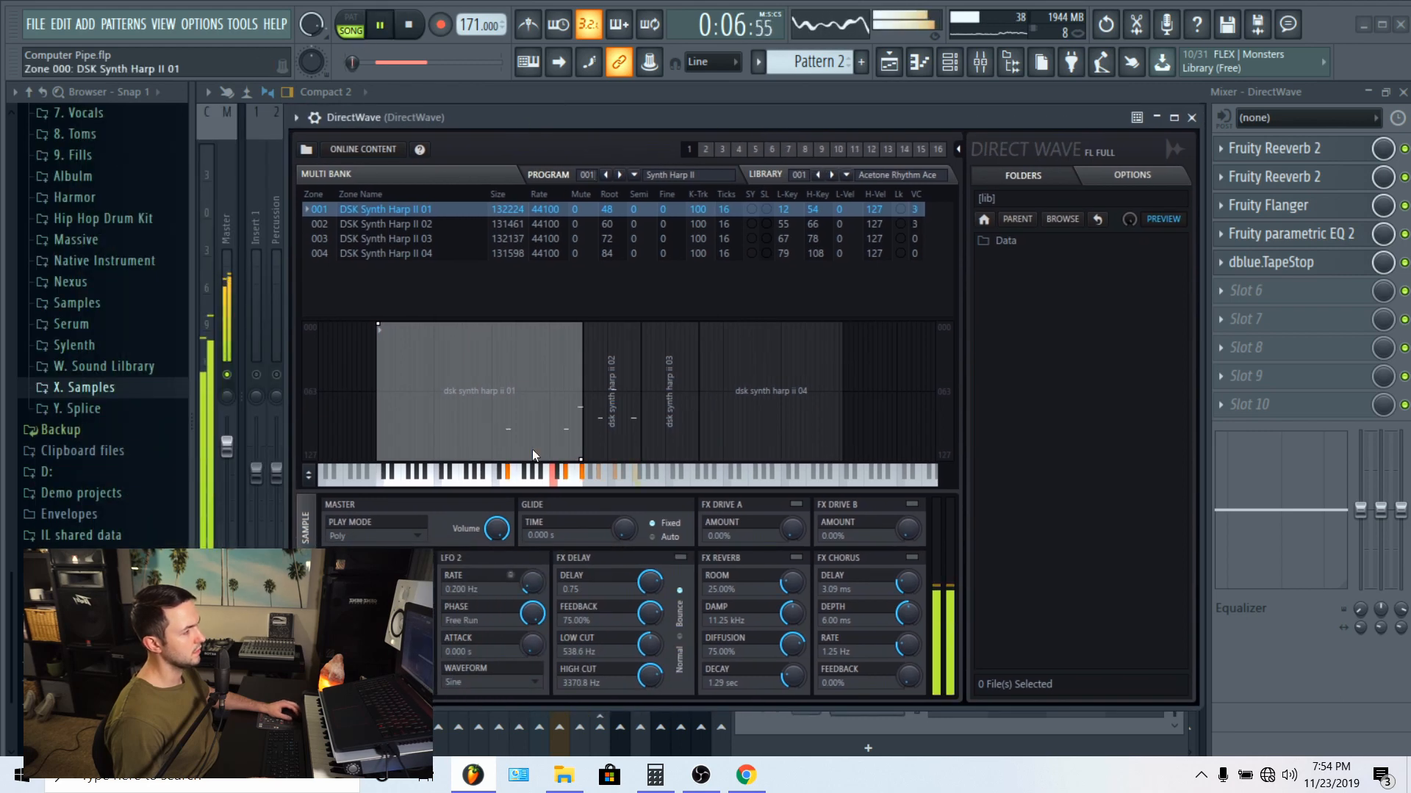
{"action": "left_click", "coordinate": [1193, 118]}
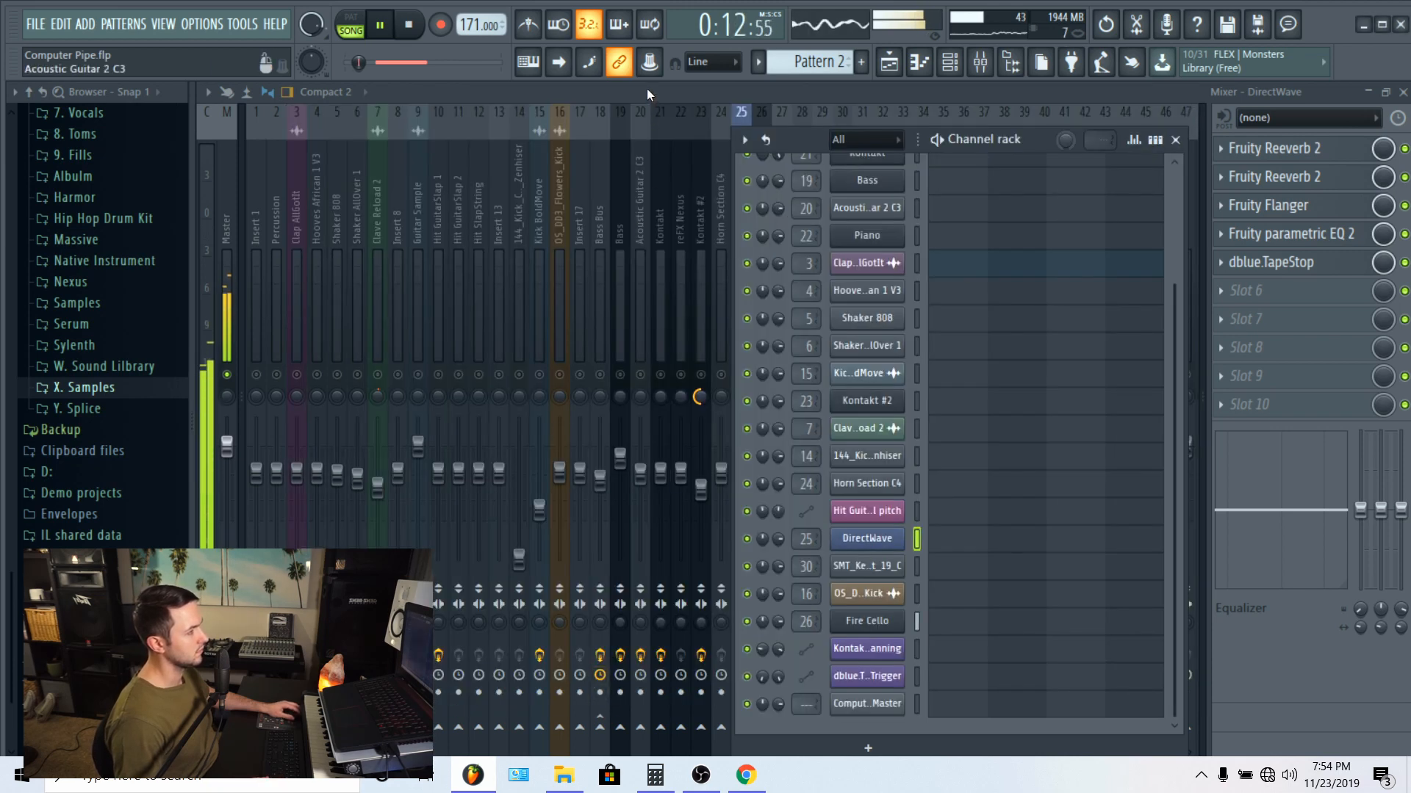
Step: Reopen the DirectWave instrument from the channel rack and examine the zone's amp envelope in its sample settings
{"action": "key", "text": "F6"}
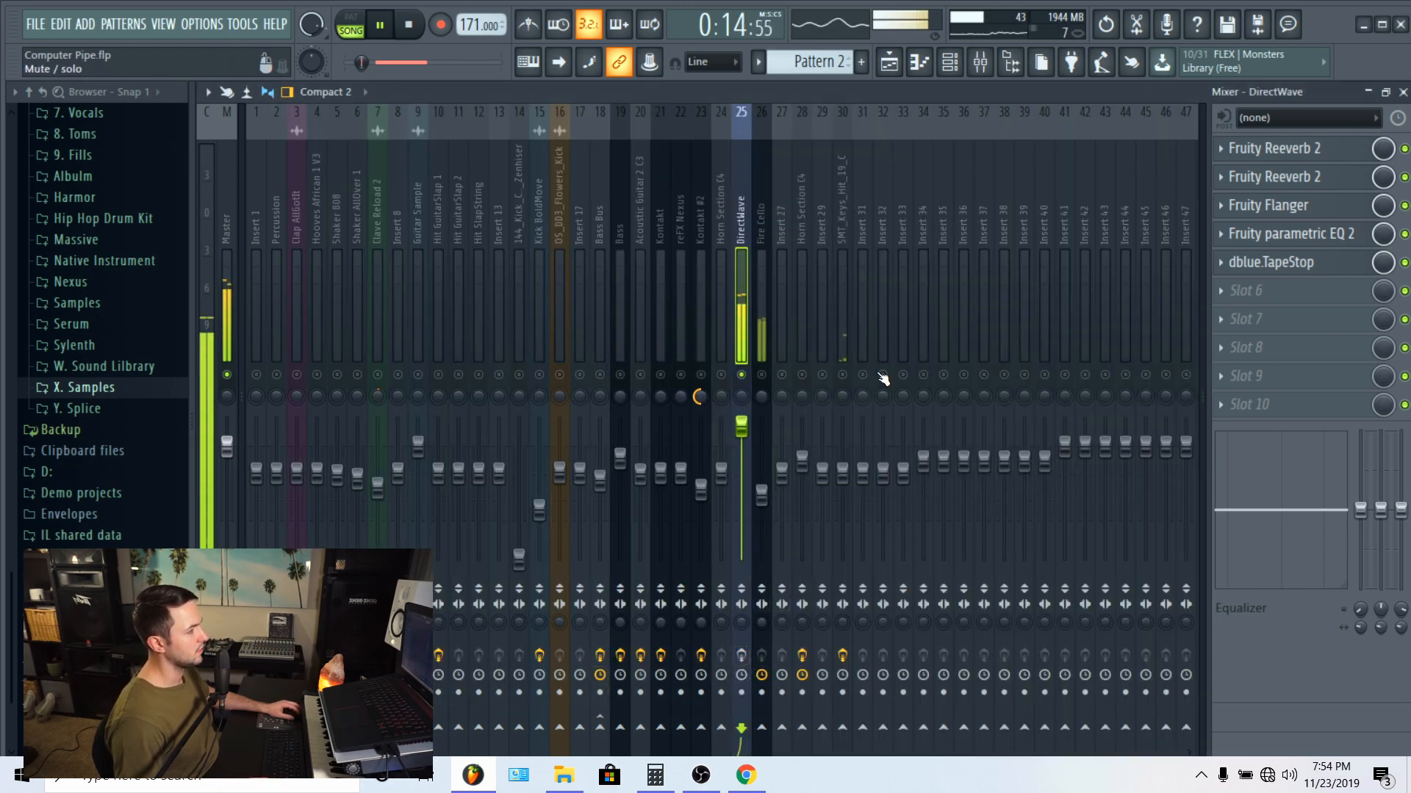
{"action": "left_click", "coordinate": [919, 62]}
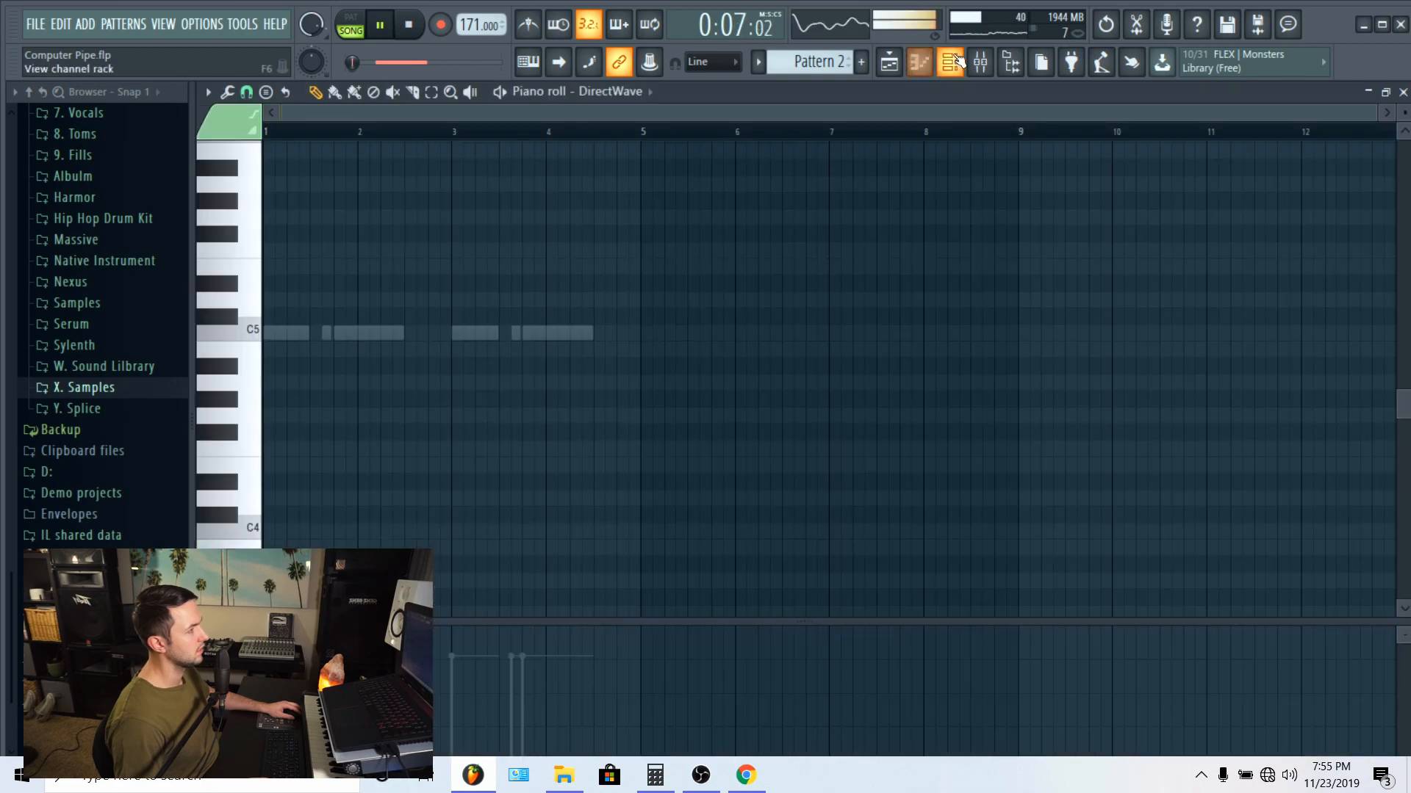
{"action": "left_click", "coordinate": [957, 62]}
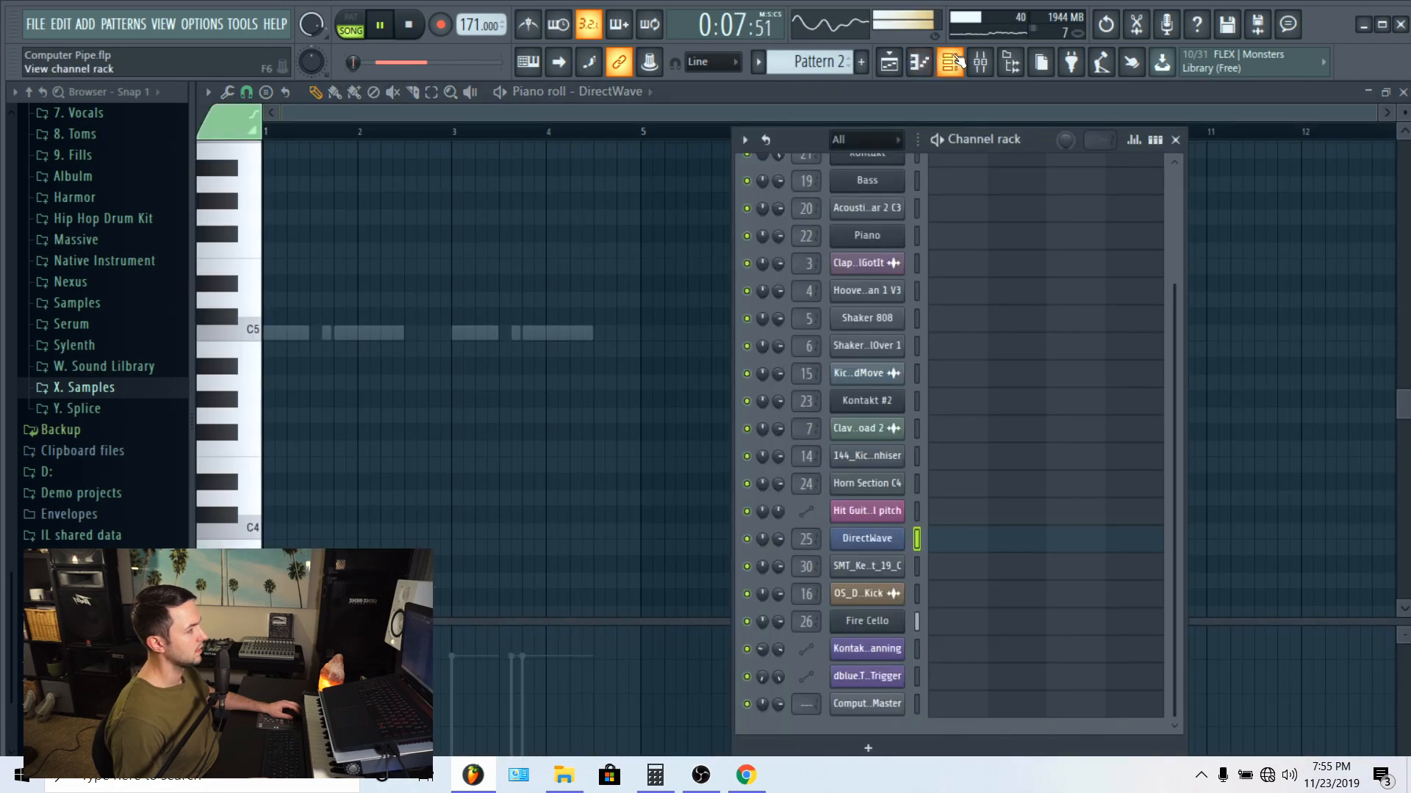
{"action": "left_click", "coordinate": [861, 539]}
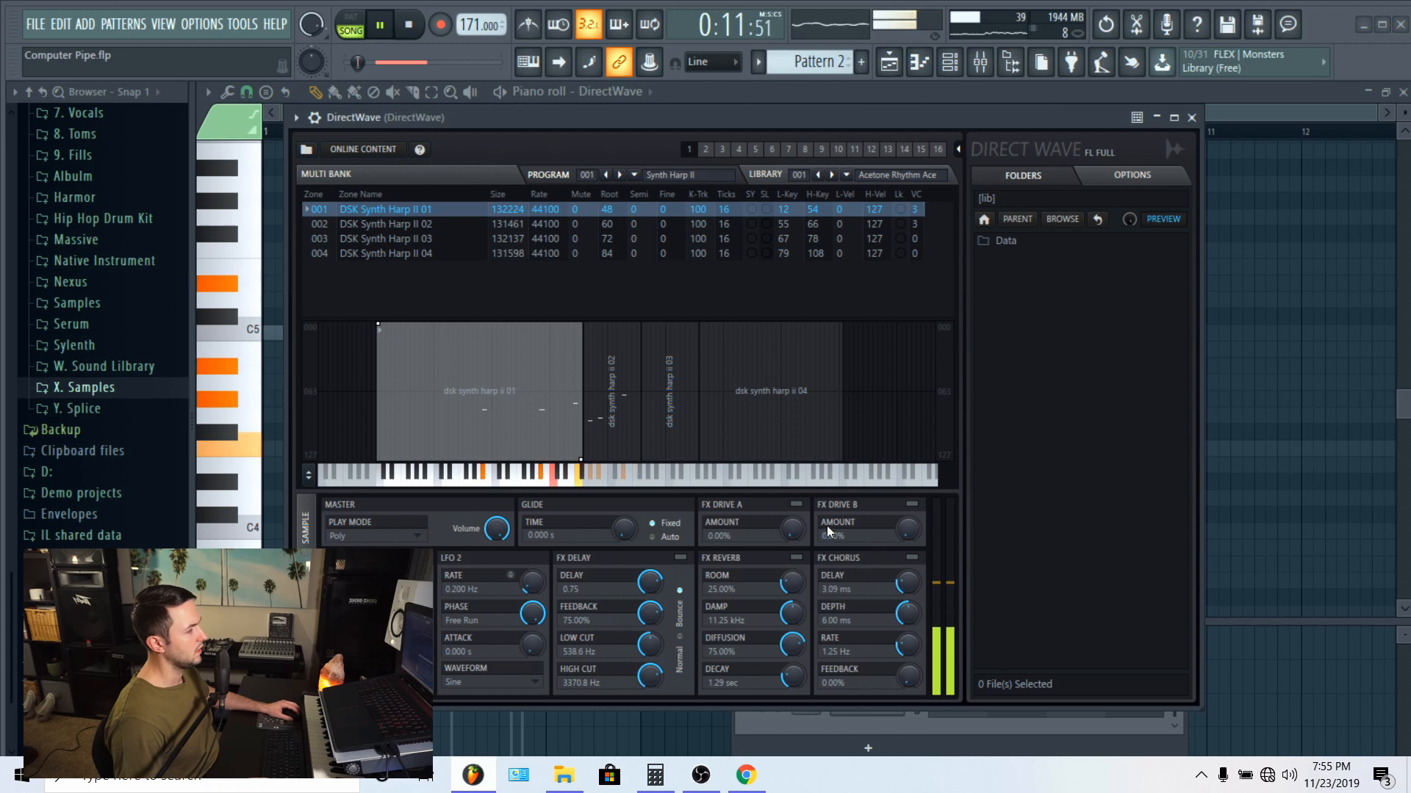
{"action": "left_click", "coordinate": [309, 540]}
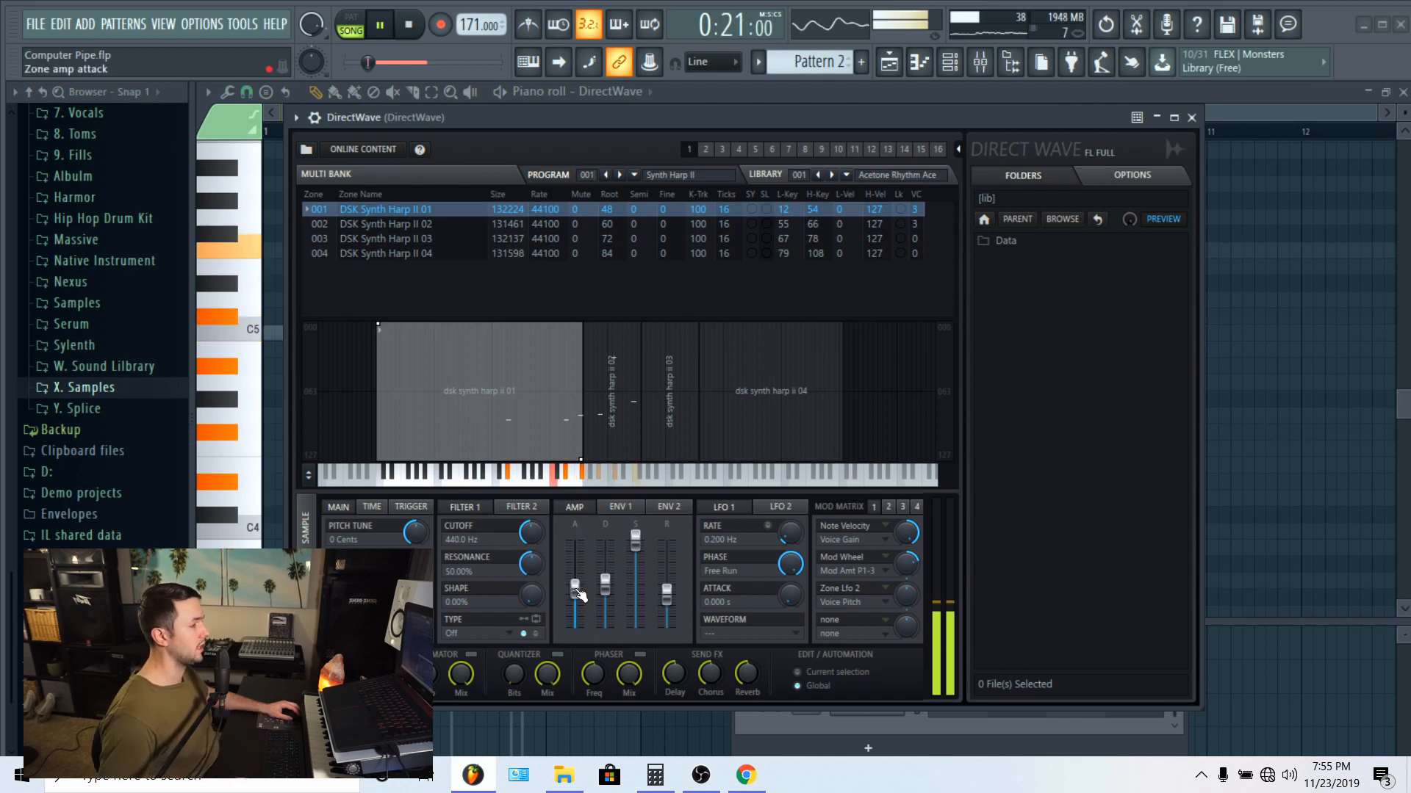
Step: Audition the DirectWave zone with its amp attack at minimum, restore the attack, replay the sound and close the instrument
{"action": "left_click_drag", "start_coordinate": [574, 592], "coordinate": [574, 598]}
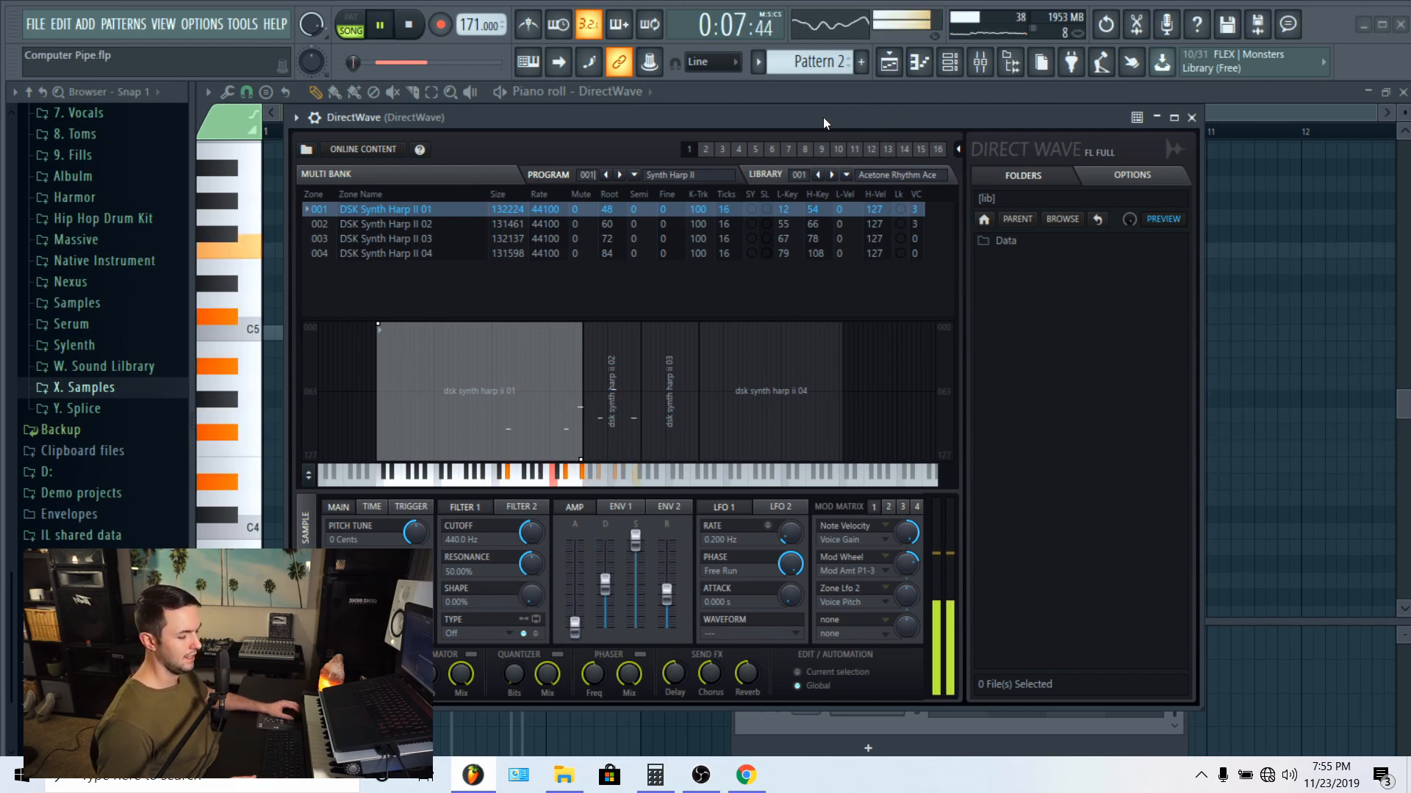
{"action": "key", "text": "ctrl+z"}
{"action": "key", "text": "space"}
{"action": "key", "text": "space"}
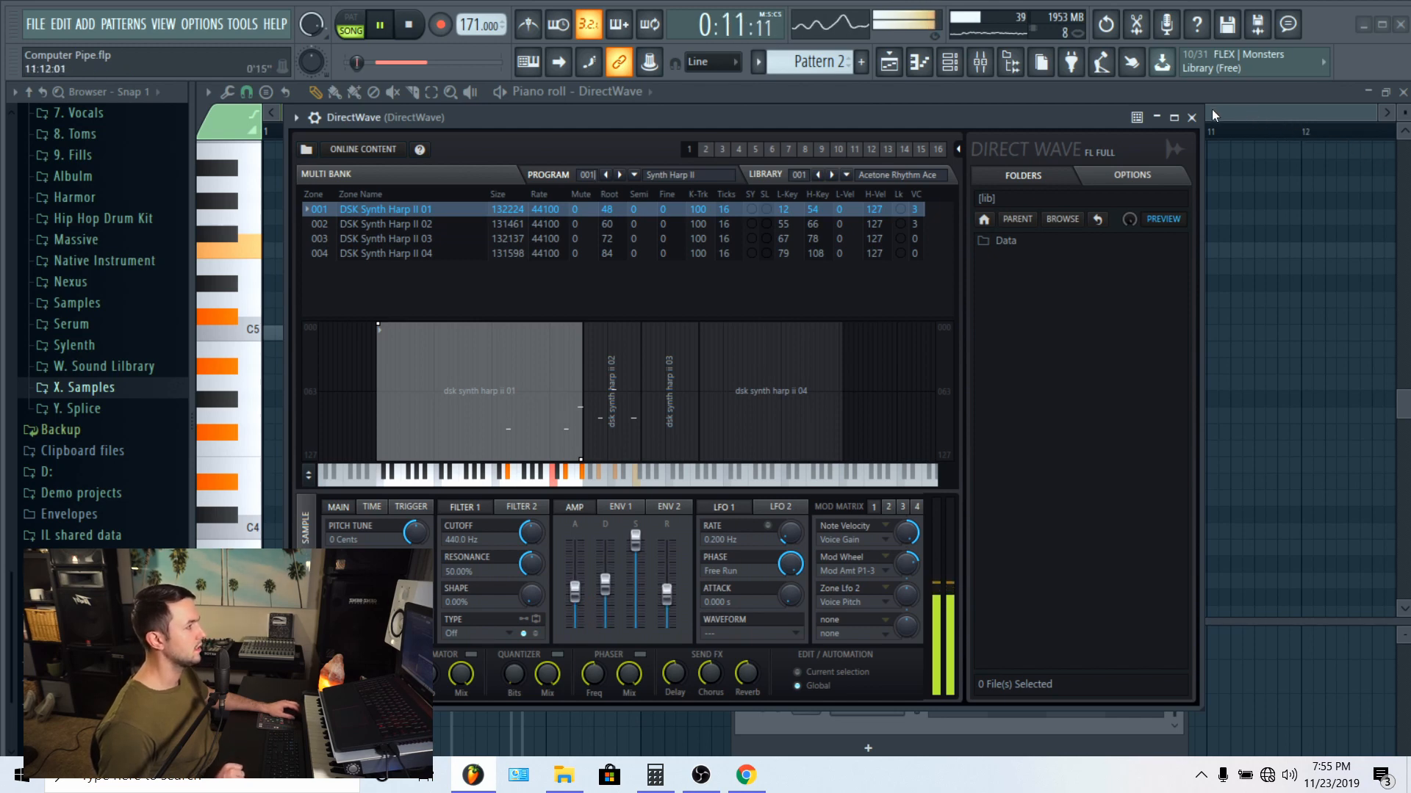
{"action": "left_click", "coordinate": [1192, 117]}
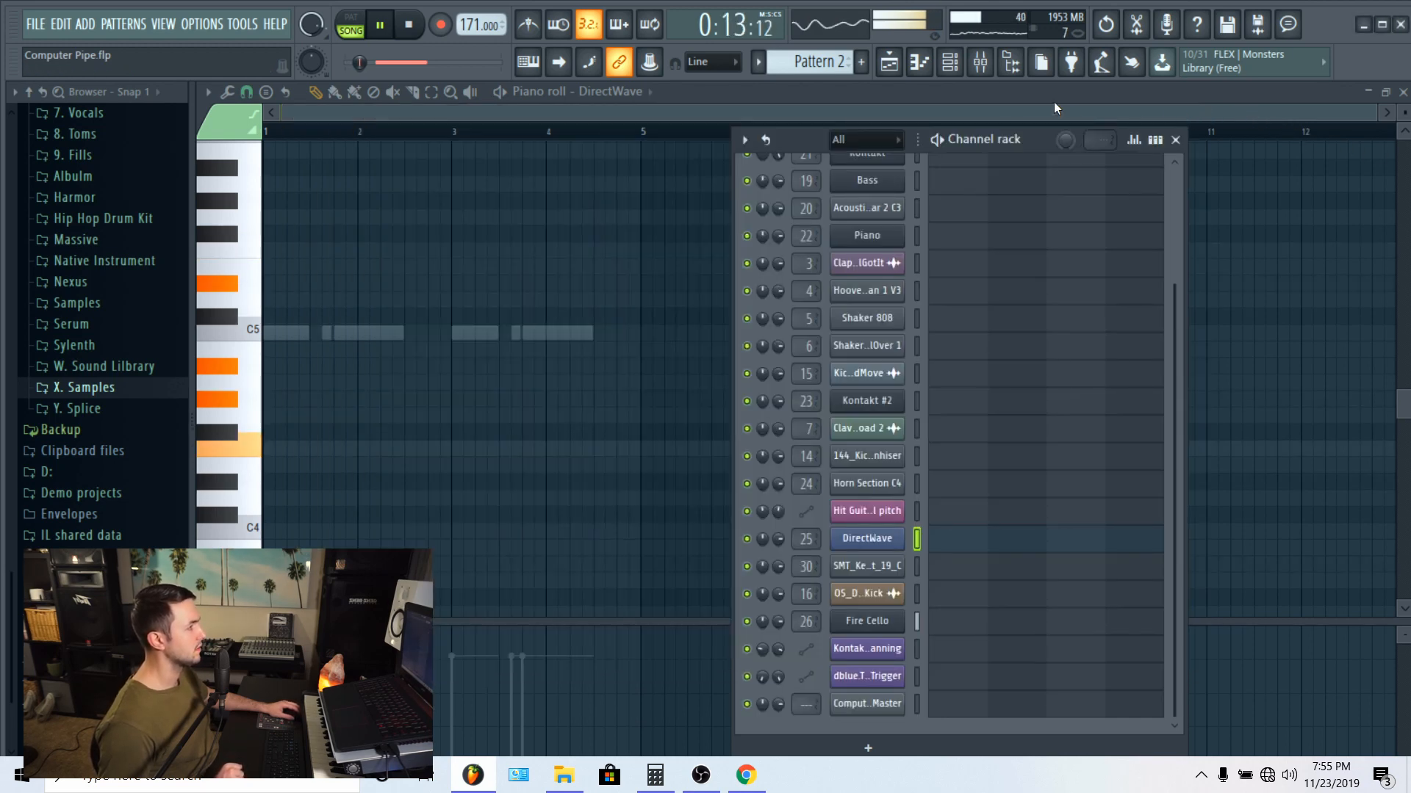
Step: Examine the Chords Intro pattern's DirectWave chord notes from the playlist, and bring up Fire Cello's bass notes in the piano roll
{"action": "left_click", "coordinate": [897, 66]}
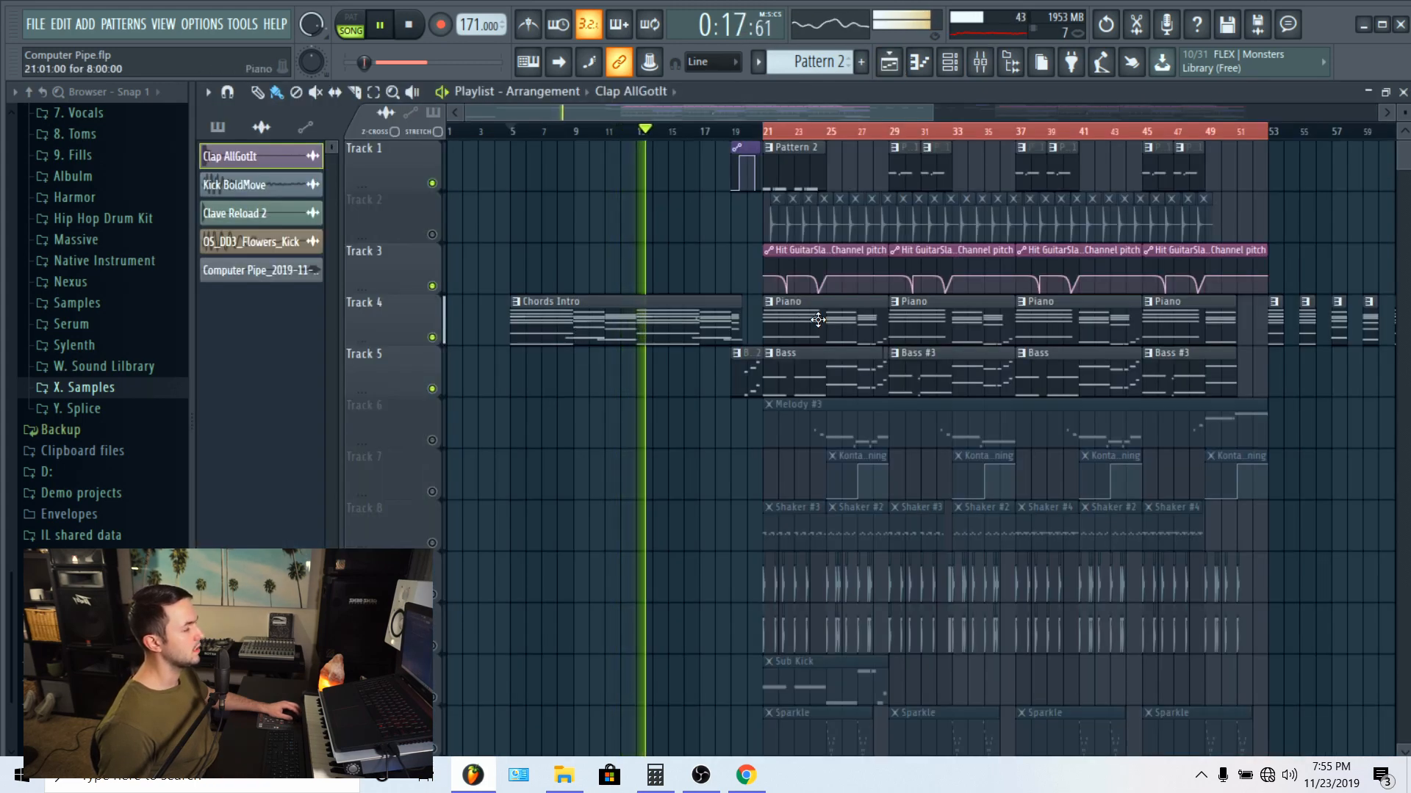
{"action": "double_click", "coordinate": [576, 337]}
{"action": "left_click_drag", "start_coordinate": [576, 338], "coordinate": [1080, 246]}
{"action": "scroll", "coordinate": [875, 135], "scroll_direction": "down", "scroll_amount": 3}
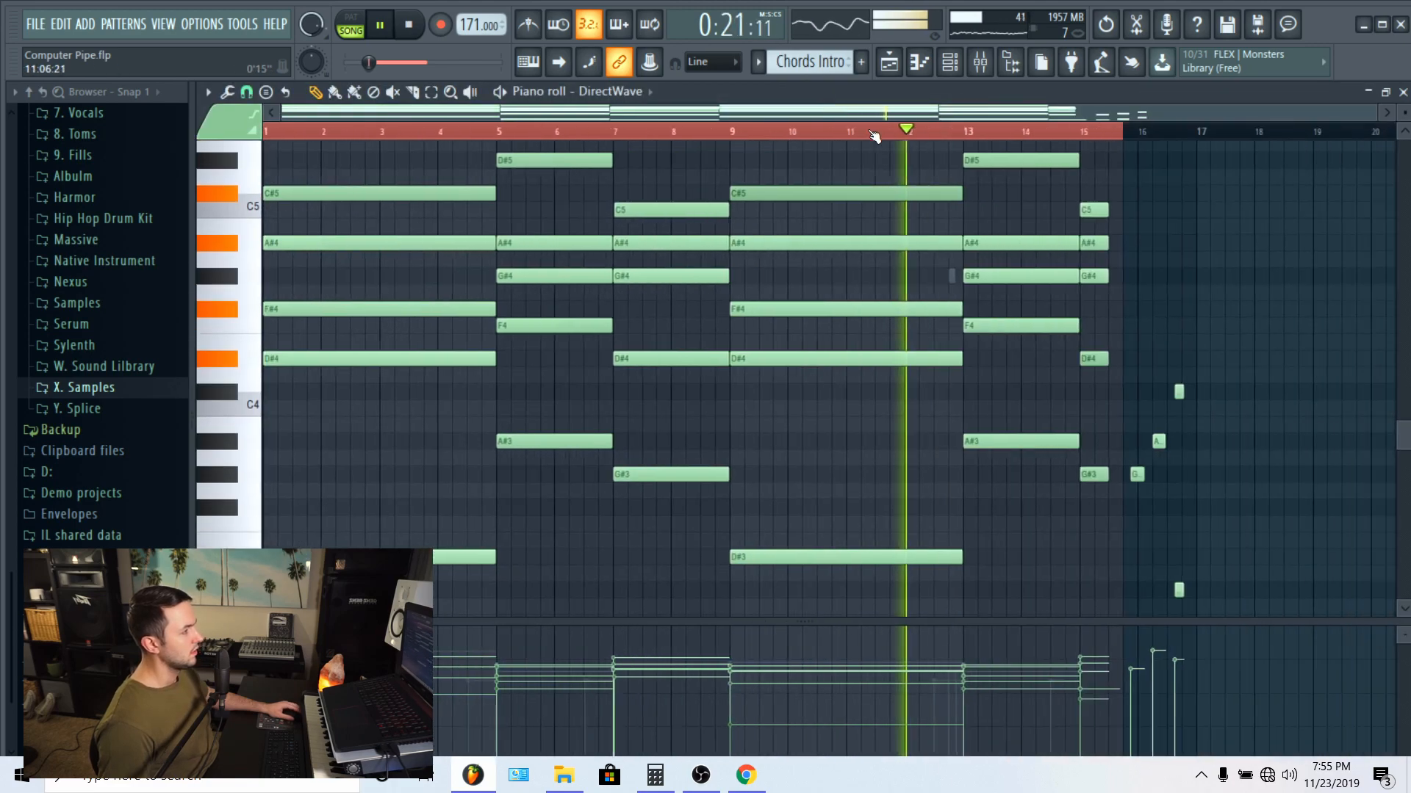
{"action": "scroll", "coordinate": [618, 376], "scroll_direction": "down", "scroll_amount": 5}
{"action": "scroll", "coordinate": [614, 382], "scroll_direction": "up", "scroll_amount": 5}
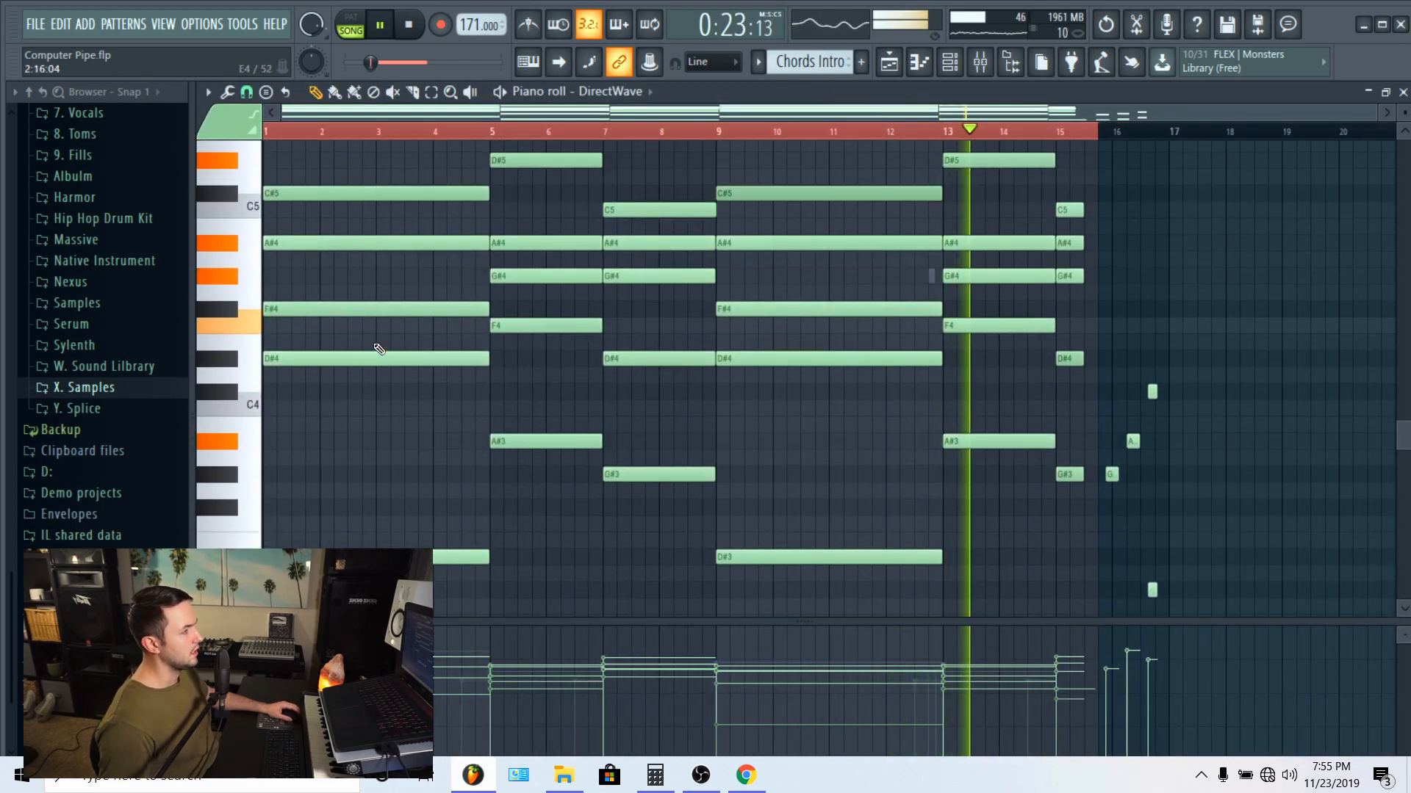
{"action": "scroll", "coordinate": [441, 287], "scroll_direction": "up", "scroll_amount": 2}
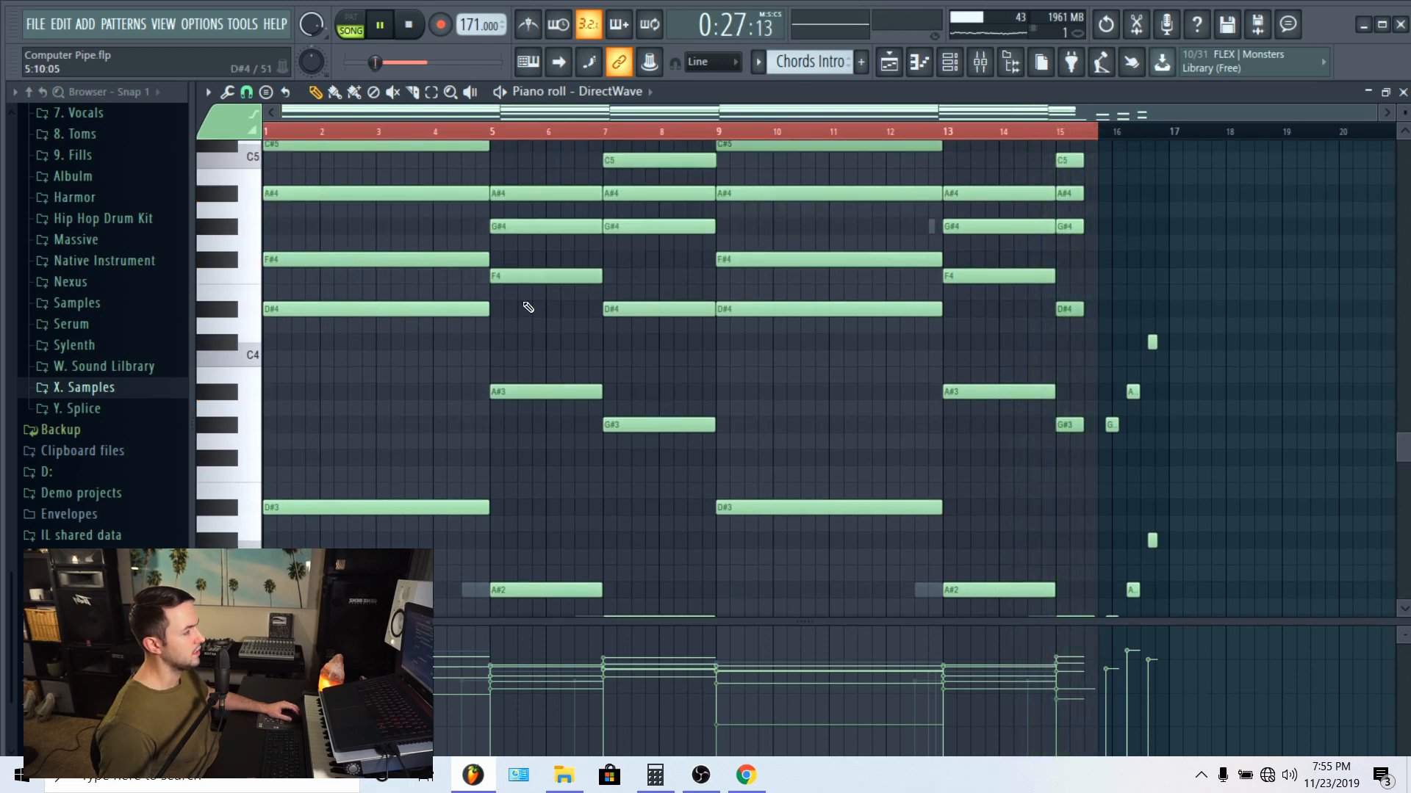
{"action": "scroll", "coordinate": [528, 307], "scroll_direction": "down", "scroll_amount": 2}
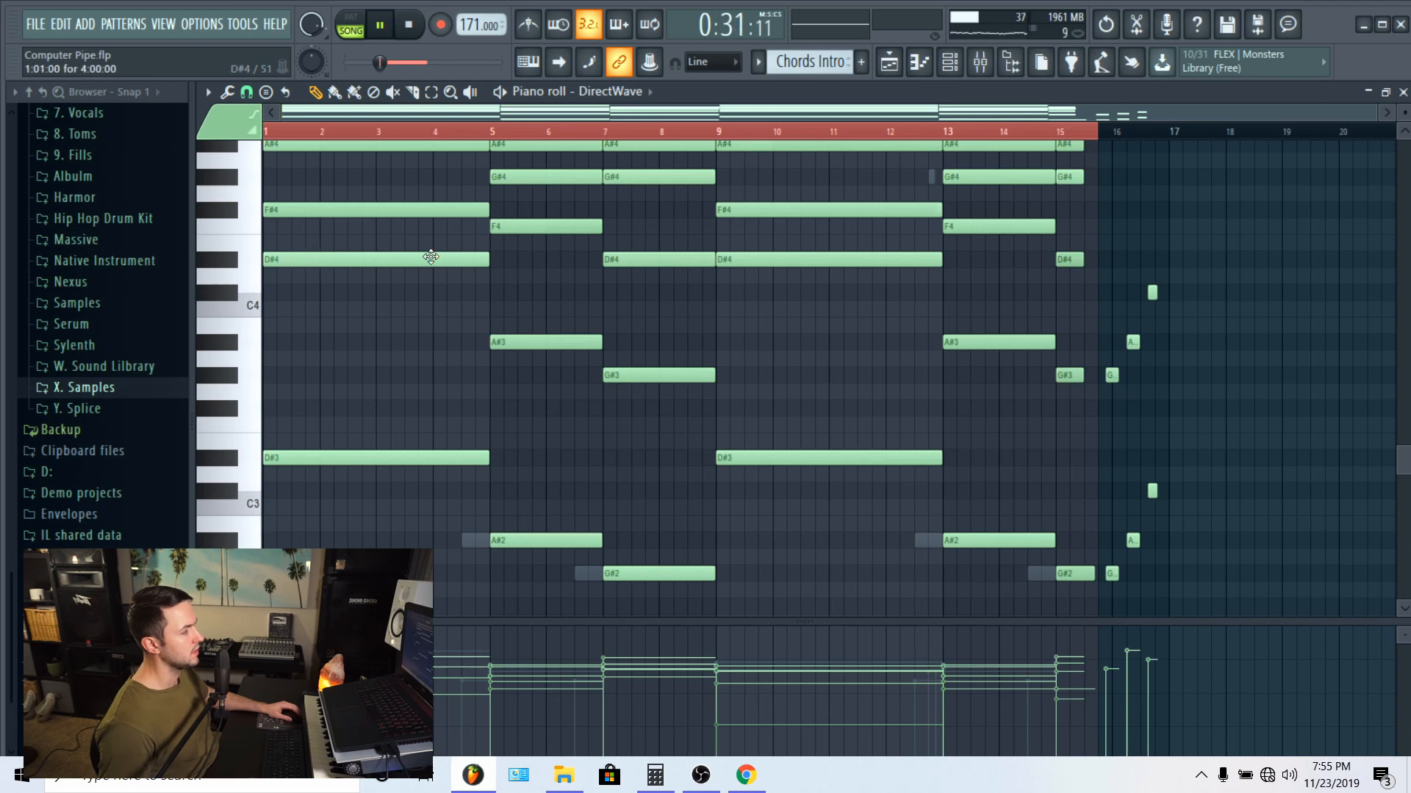
{"action": "scroll", "coordinate": [430, 257], "scroll_direction": "down", "scroll_amount": 6}
{"action": "scroll", "coordinate": [879, 283], "scroll_direction": "up", "scroll_amount": 8}
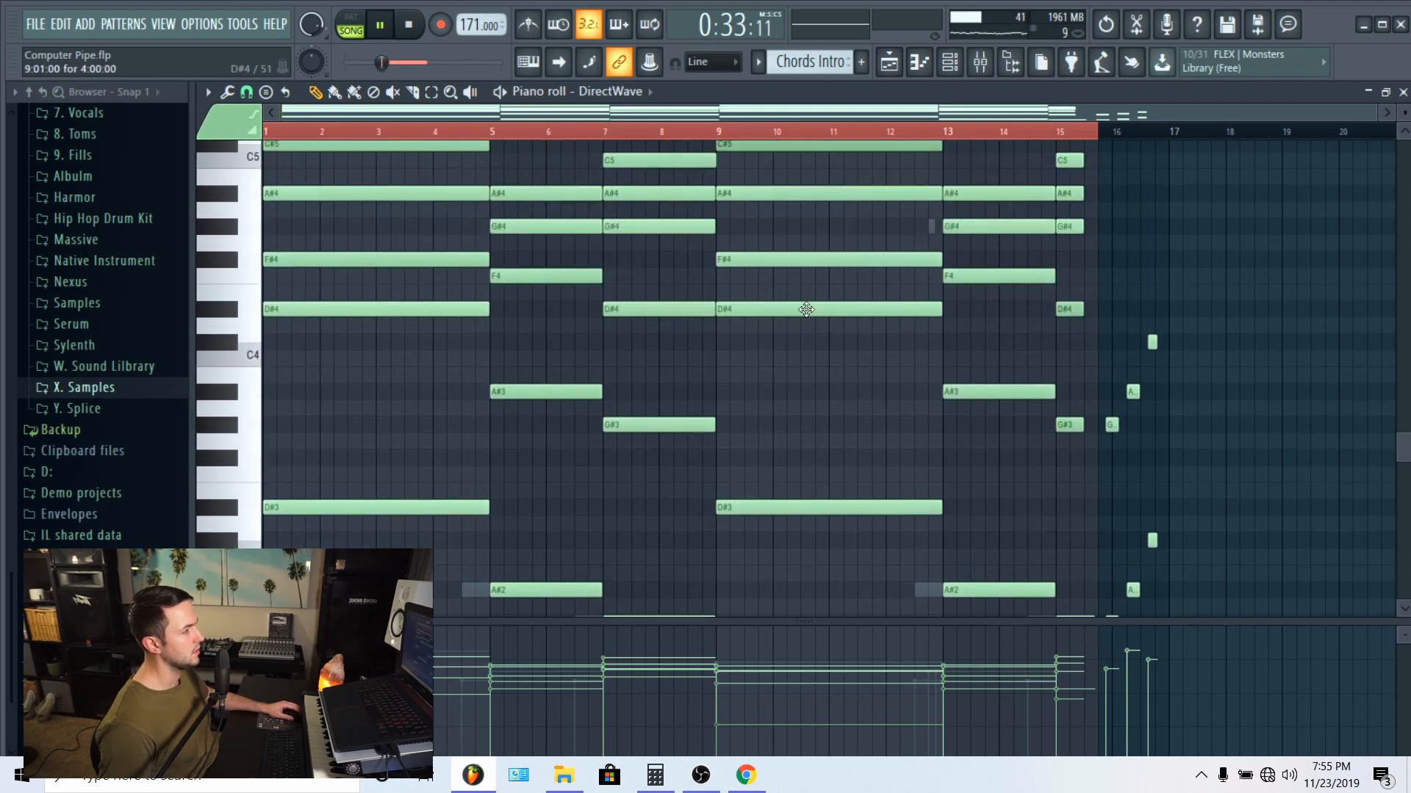
{"action": "scroll", "coordinate": [602, 367], "scroll_direction": "down", "scroll_amount": 3}
{"action": "right_click", "coordinate": [402, 556]}
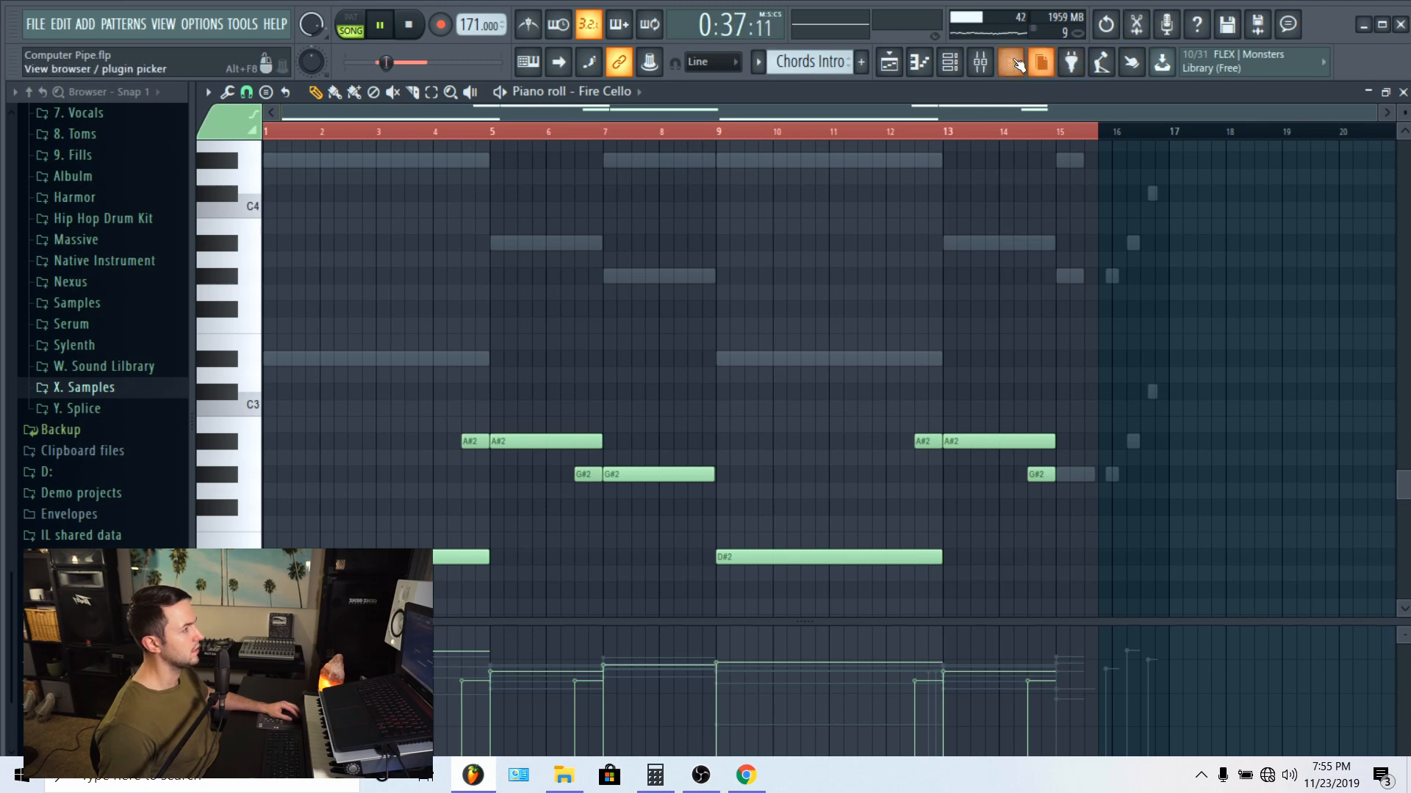
Step: Replay the Chords Intro with Fire Cello soloed and check that mixer track's effect slots
{"action": "left_click", "coordinate": [980, 63]}
{"action": "key", "text": "space"}
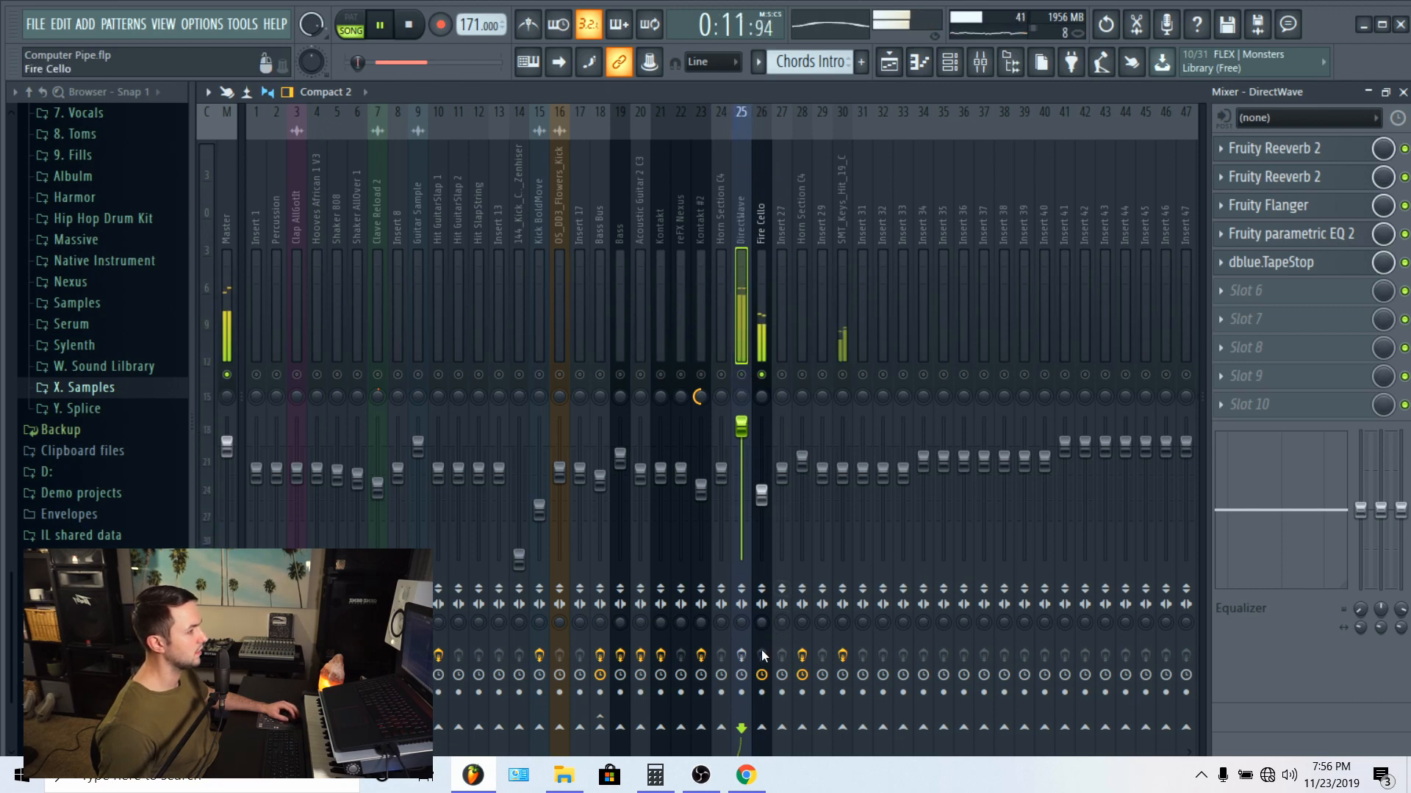
{"action": "left_click", "coordinate": [761, 226]}
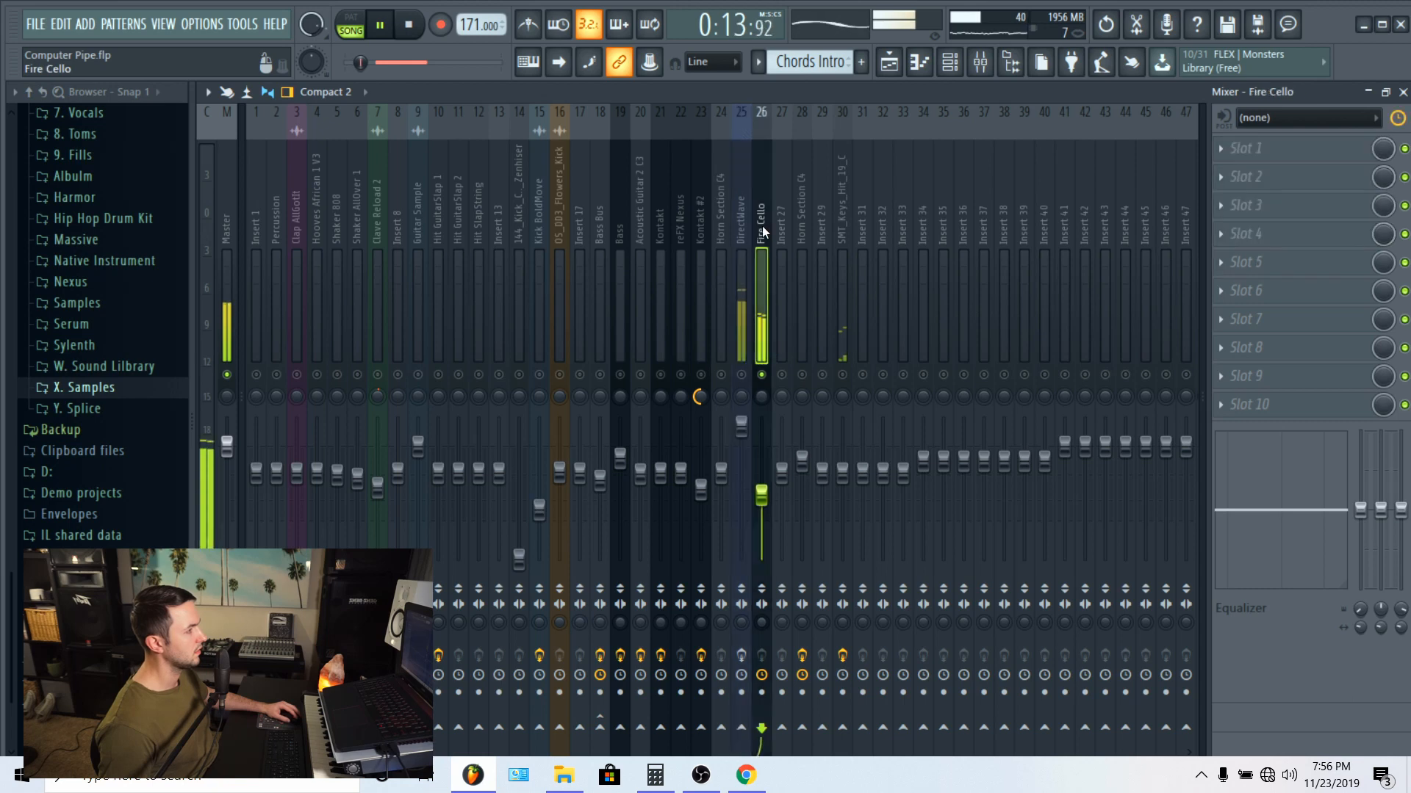
Step: Reopen the Fire Cello channel's Serum instrument, examine its full preset window, and return to the mixer after closing it
{"action": "left_click", "coordinate": [950, 65]}
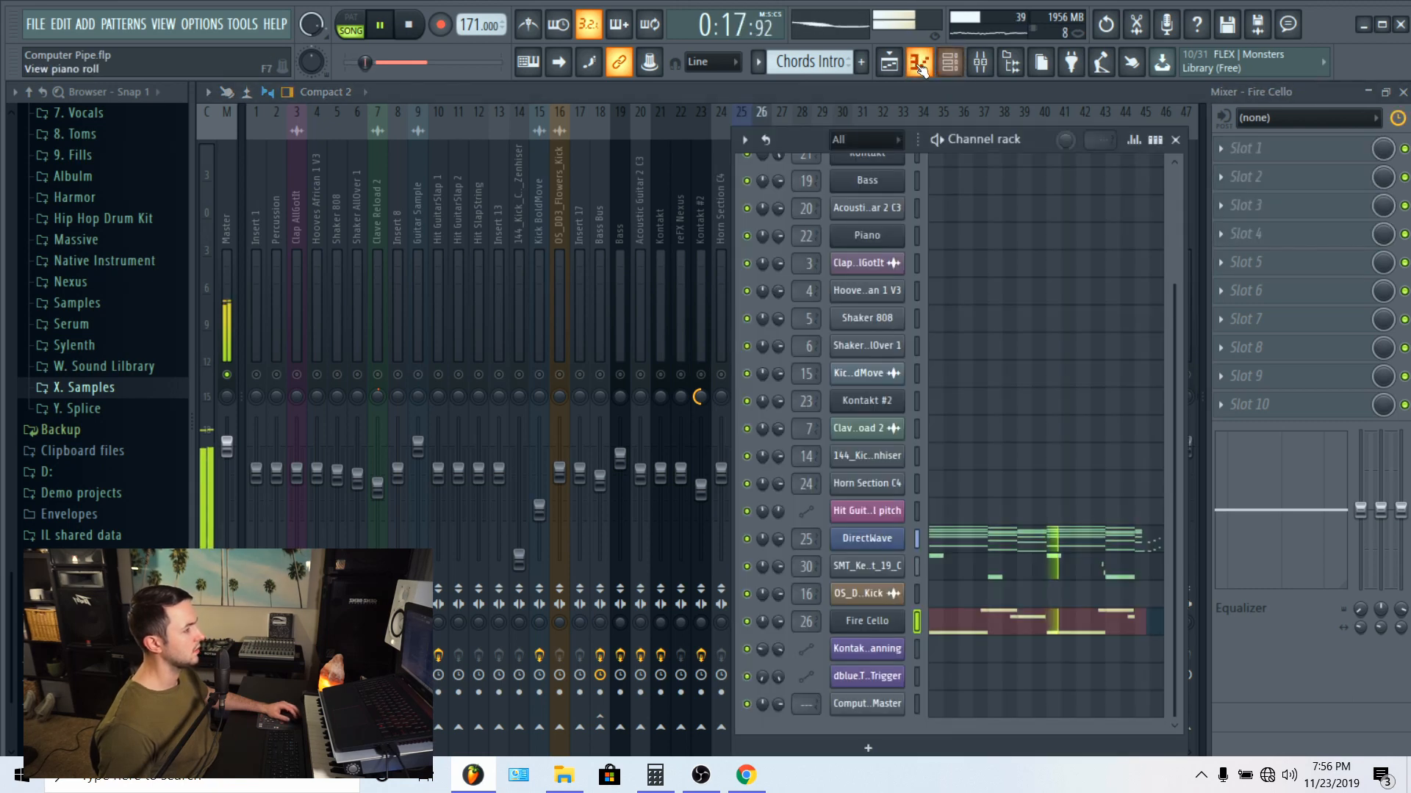
{"action": "left_click", "coordinate": [879, 626]}
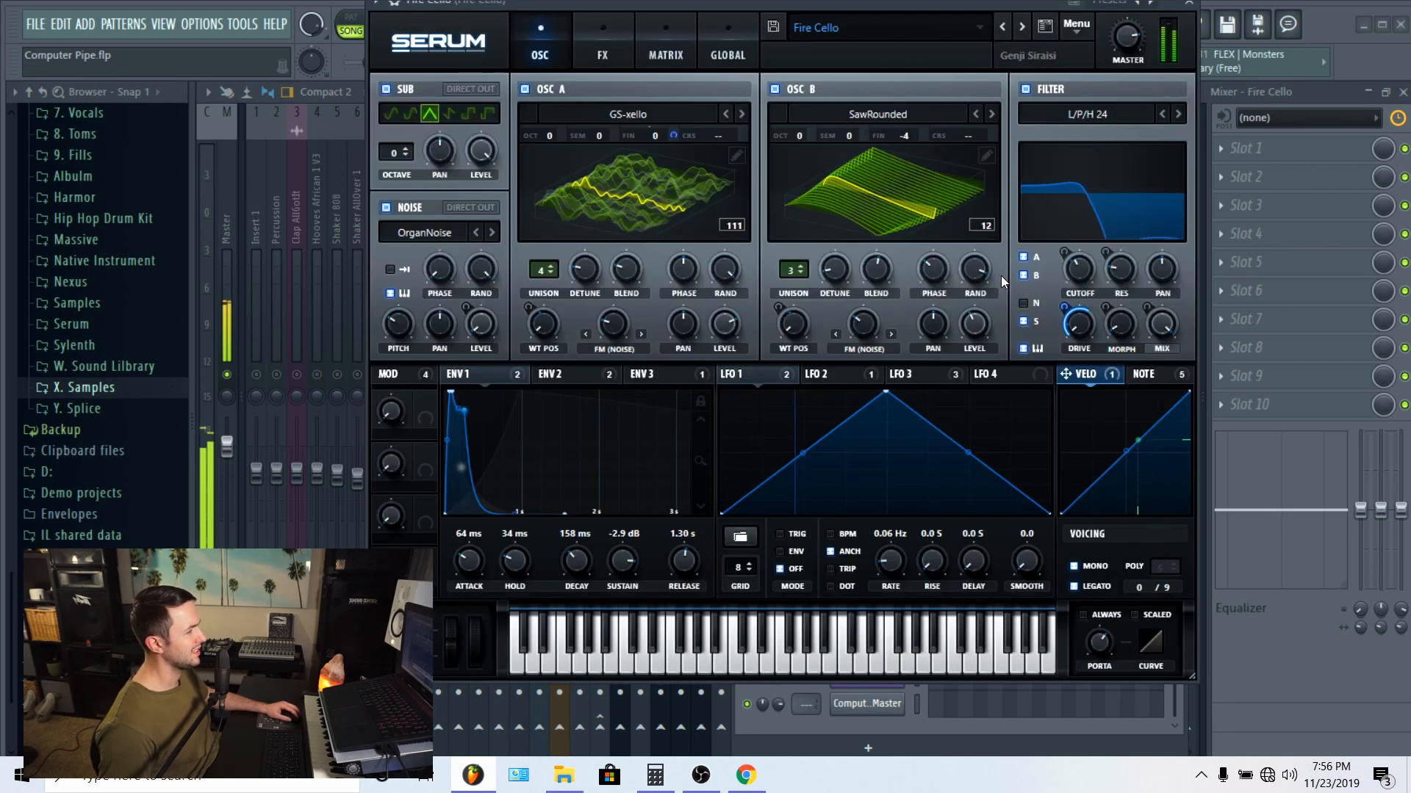
{"action": "left_click_drag", "start_coordinate": [876, 3], "coordinate": [744, 75]}
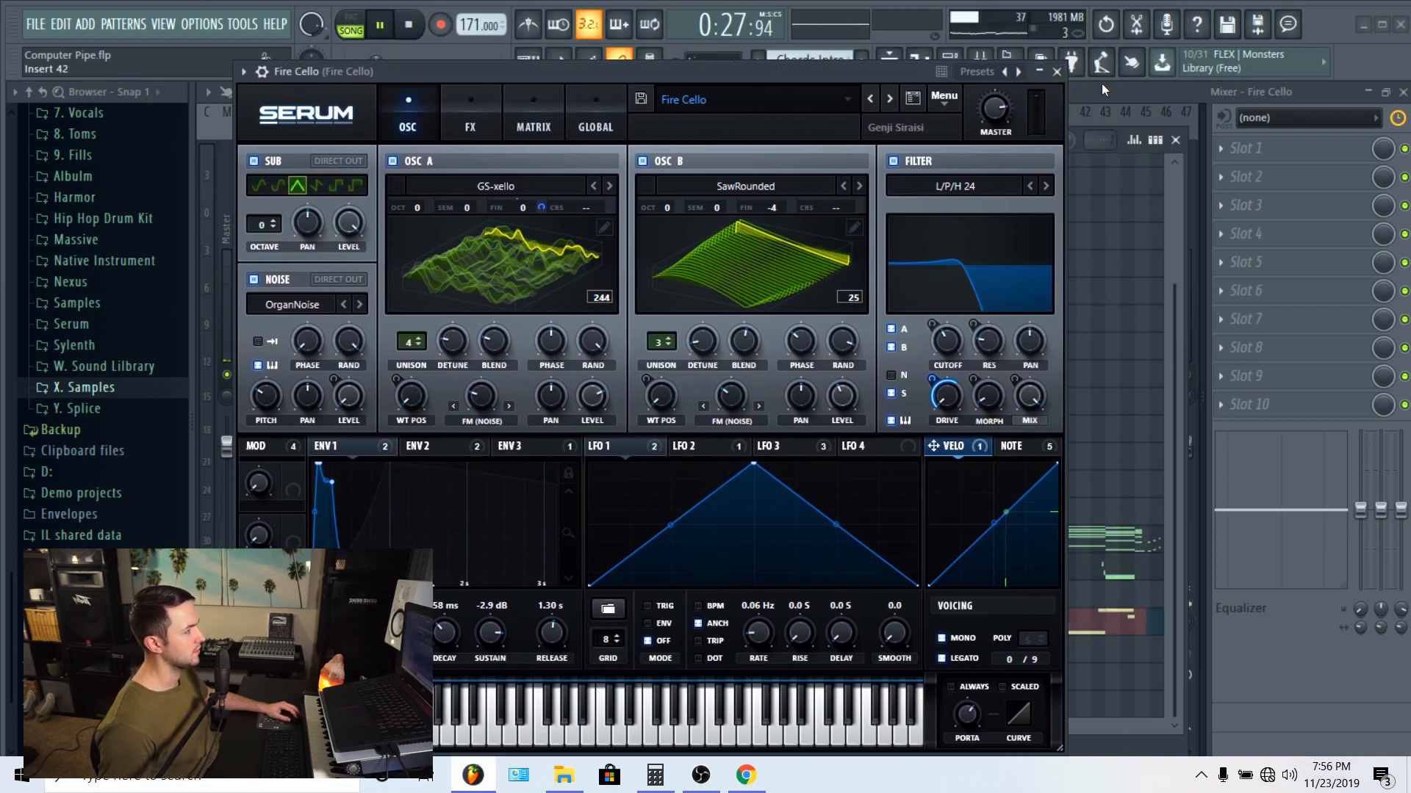
{"action": "left_click", "coordinate": [1056, 72]}
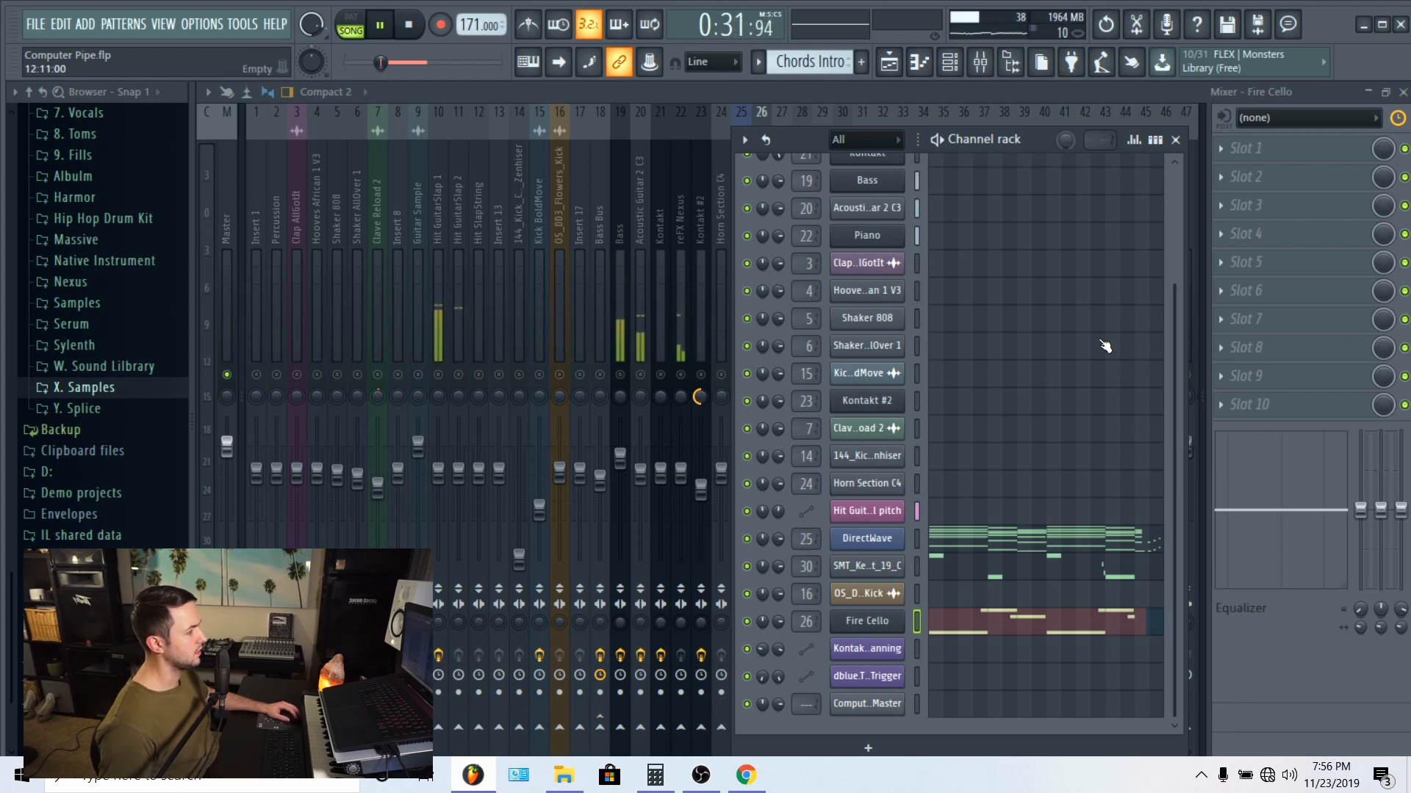
{"action": "left_click", "coordinate": [706, 97]}
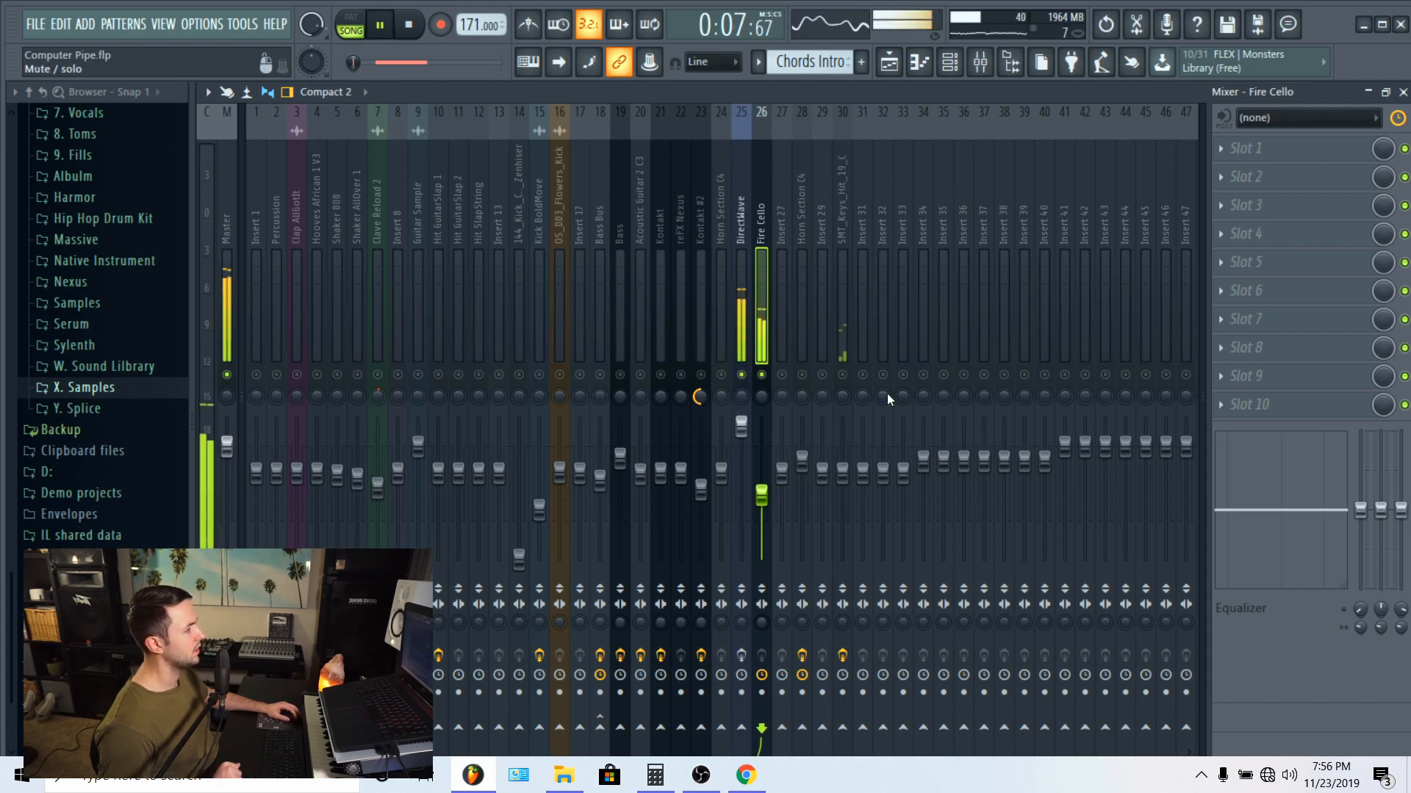
Step: Check the effect chains of the SMT_Keys_Hit_19_C, Fire Cello and DirectWave mixer tracks during playback
{"action": "left_click", "coordinate": [848, 206]}
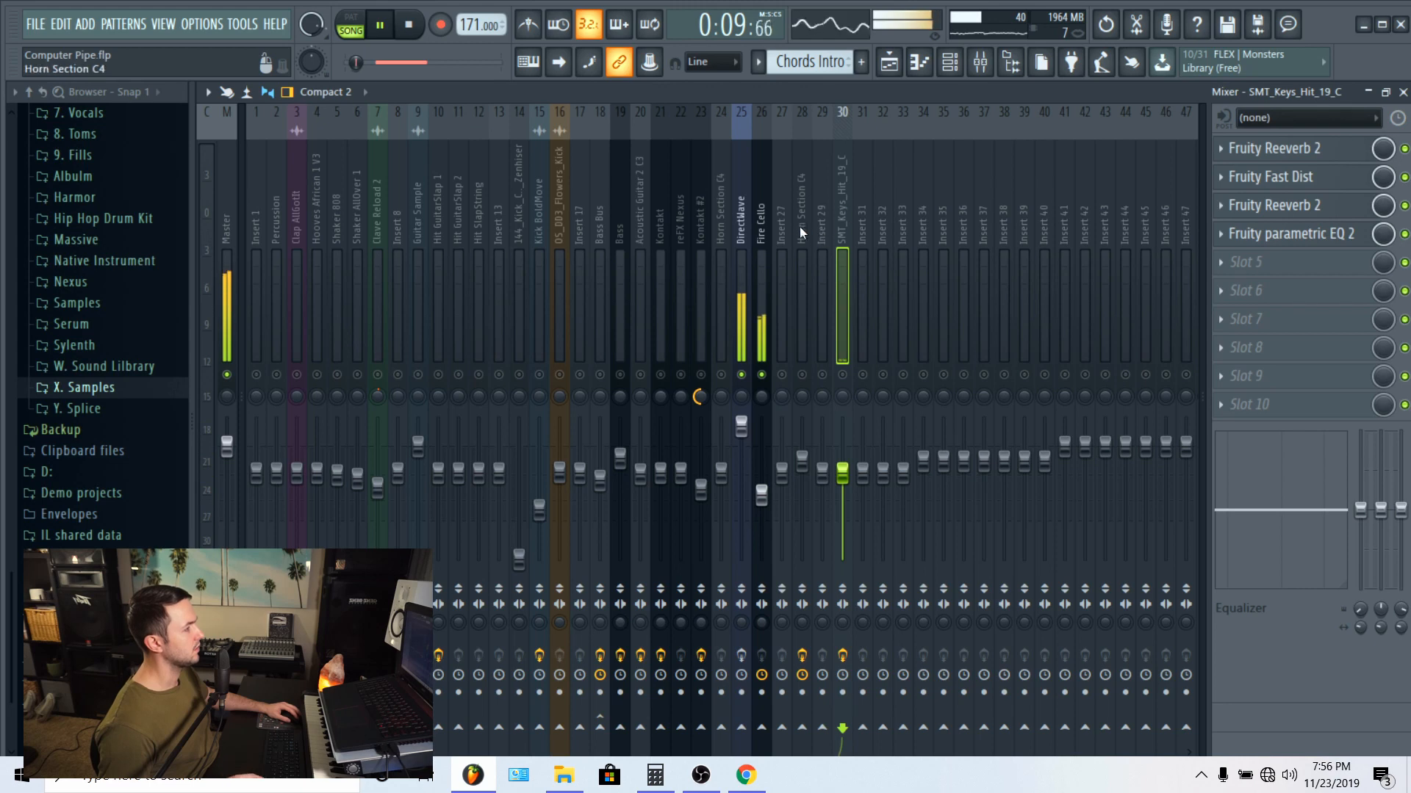
{"action": "left_click", "coordinate": [761, 213]}
{"action": "left_click", "coordinate": [741, 208]}
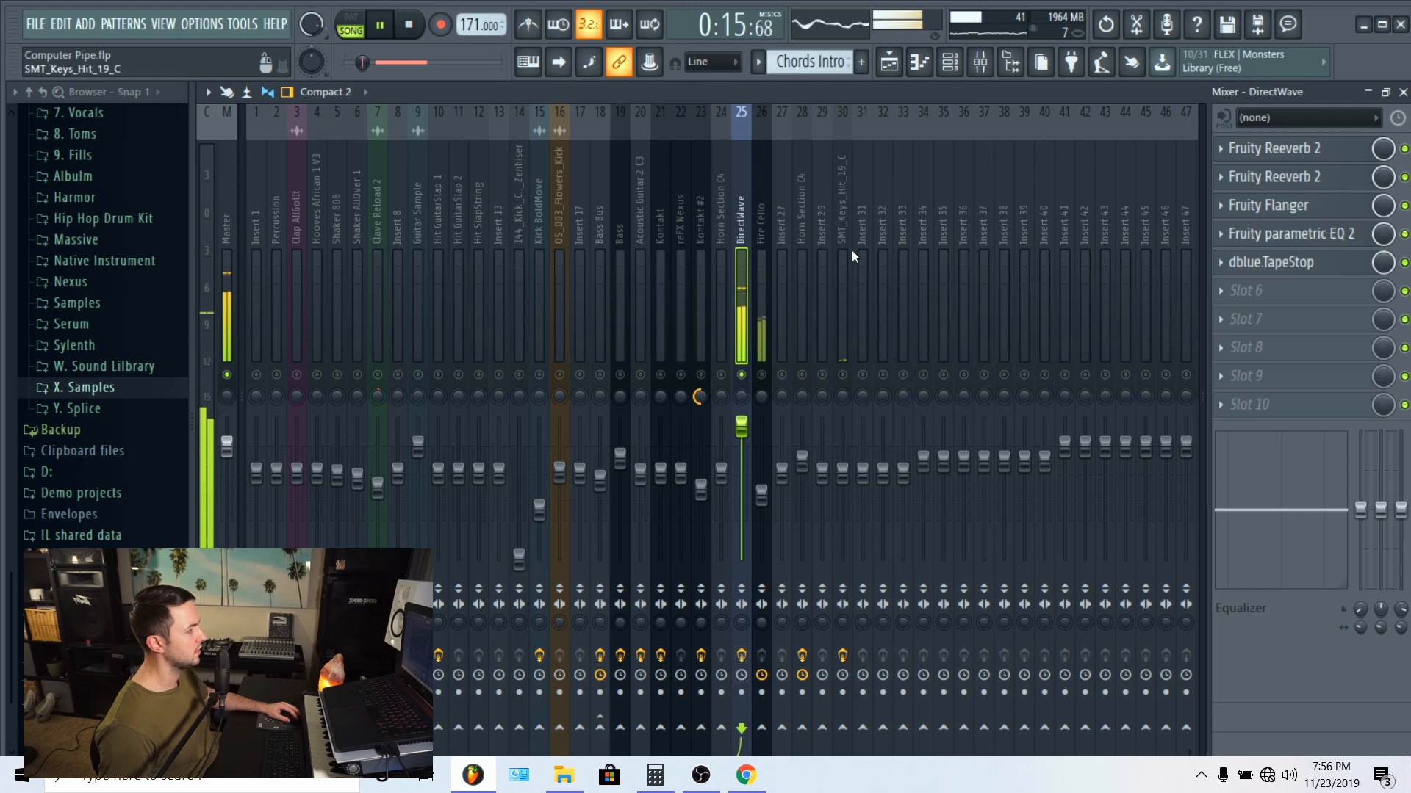
Step: Show the DirectWave track's first Fruity Reeverb 2 and bypass every other effect in the chain
{"action": "left_click", "coordinate": [1285, 148]}
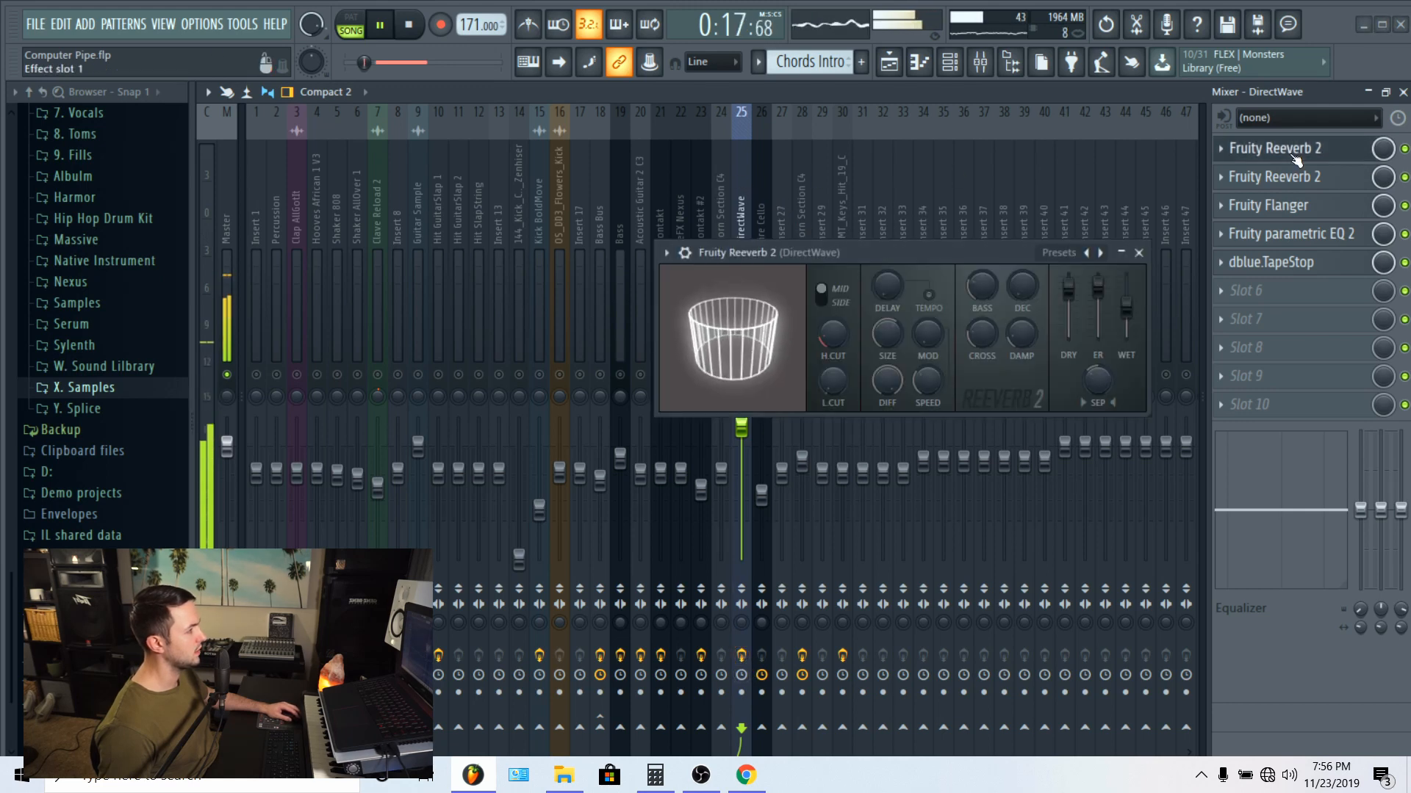
{"action": "left_click", "coordinate": [1405, 263]}
{"action": "left_click", "coordinate": [1405, 235]}
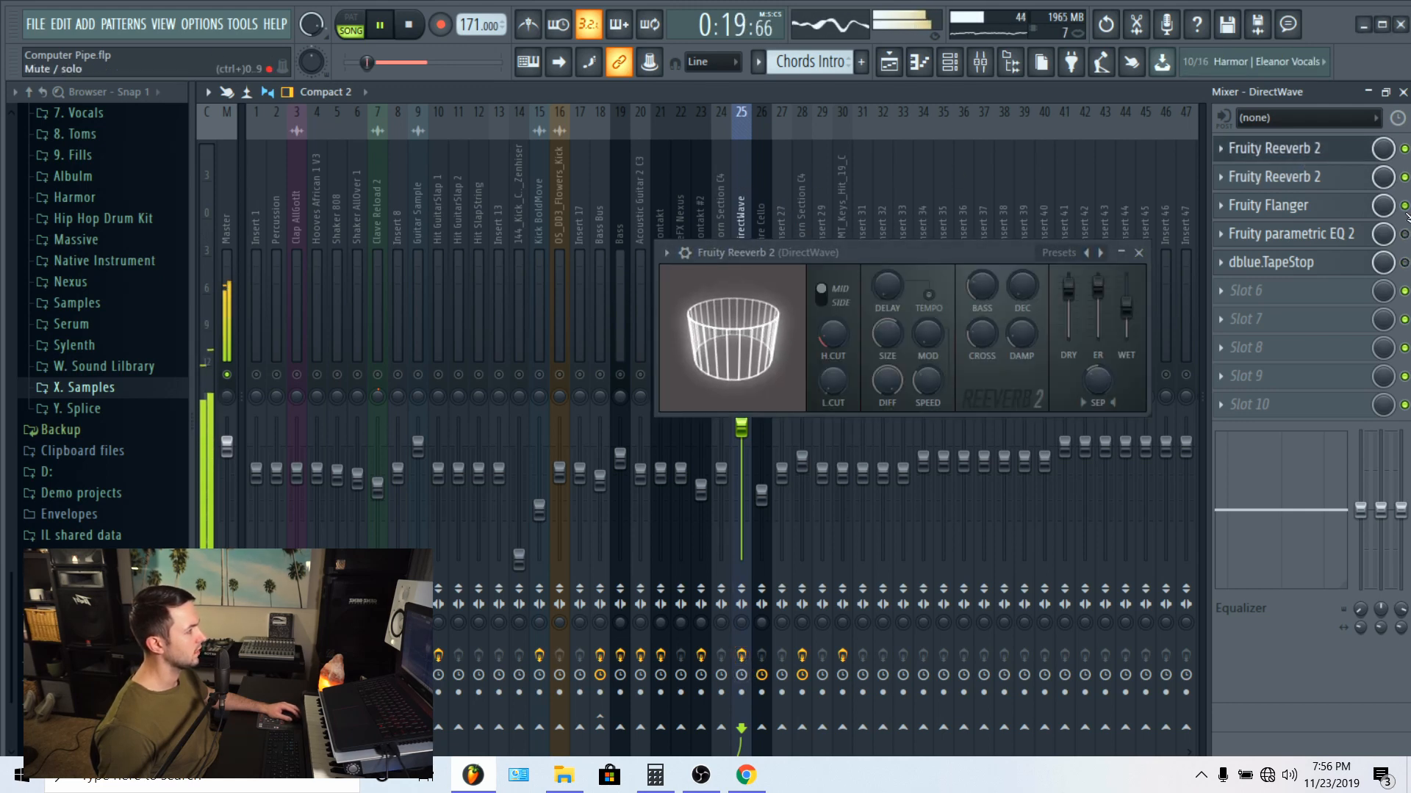
{"action": "left_click", "coordinate": [1405, 206]}
{"action": "left_click", "coordinate": [1405, 177]}
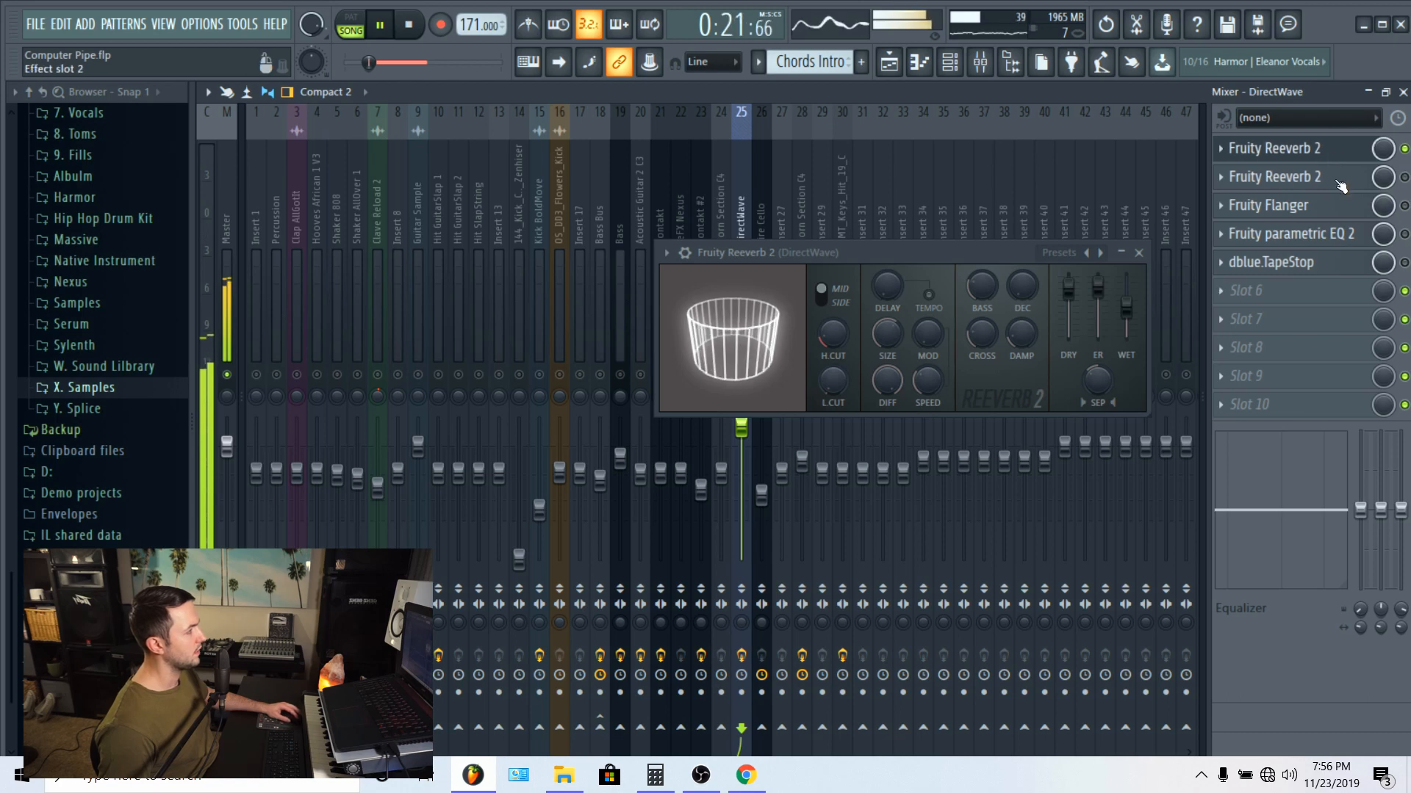
Step: Audition the first Fruity Reeverb 2 with its dry level at 0%, and raise the dry level again
{"action": "key", "text": "space"}
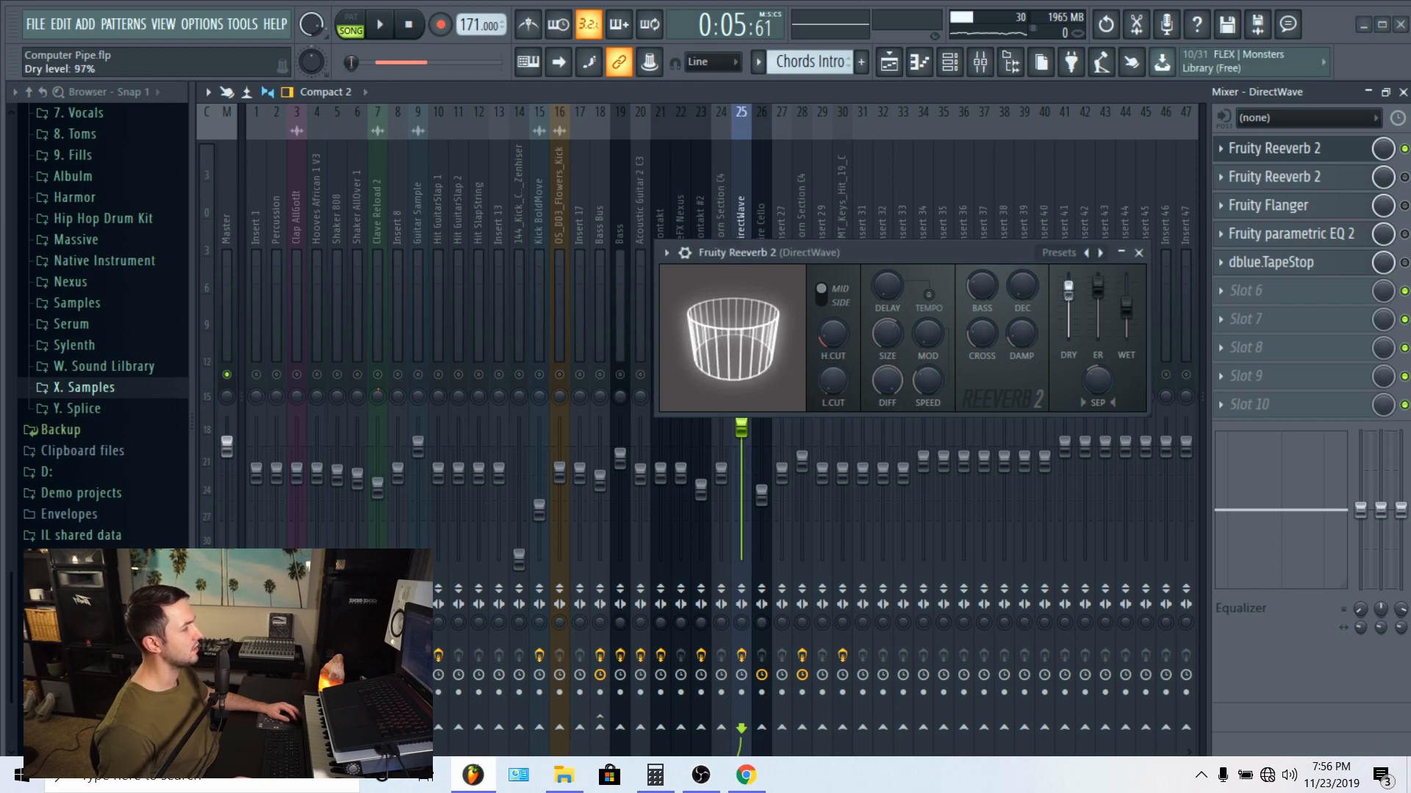
{"action": "left_click_drag", "start_coordinate": [1069, 288], "coordinate": [1069, 336]}
{"action": "key", "text": "space"}
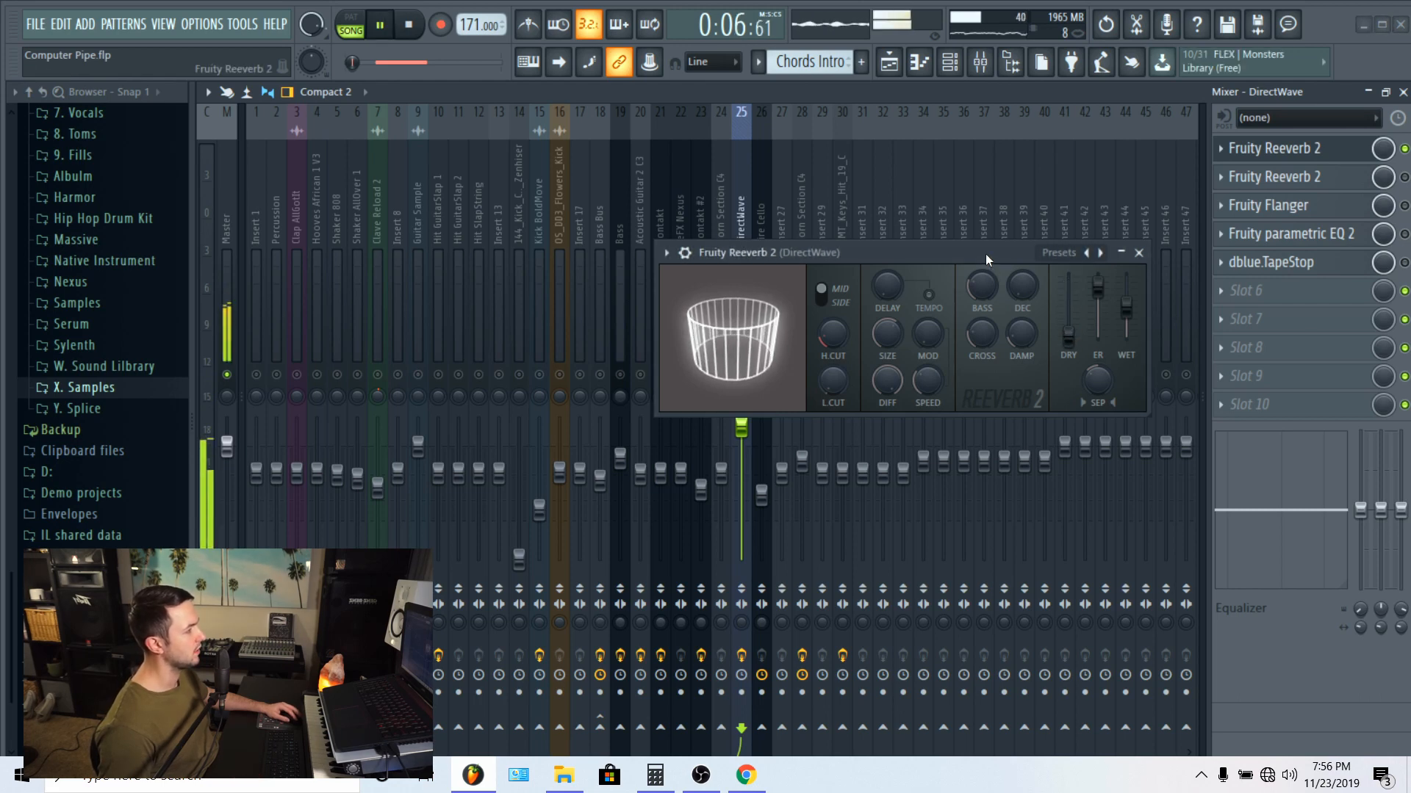
{"action": "key", "text": "space"}
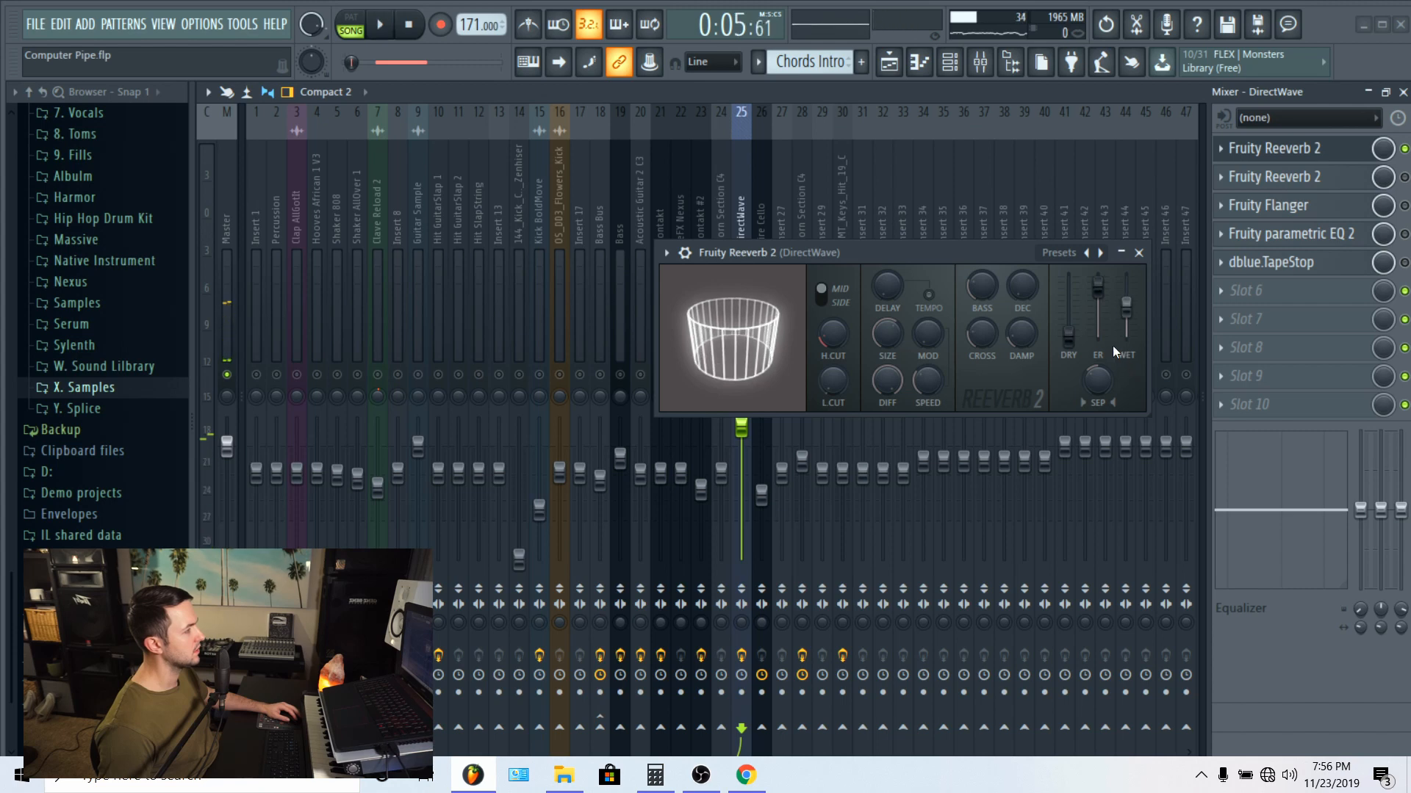
{"action": "key", "text": "space"}
{"action": "left_click_drag", "start_coordinate": [1127, 307], "coordinate": [1126, 314]}
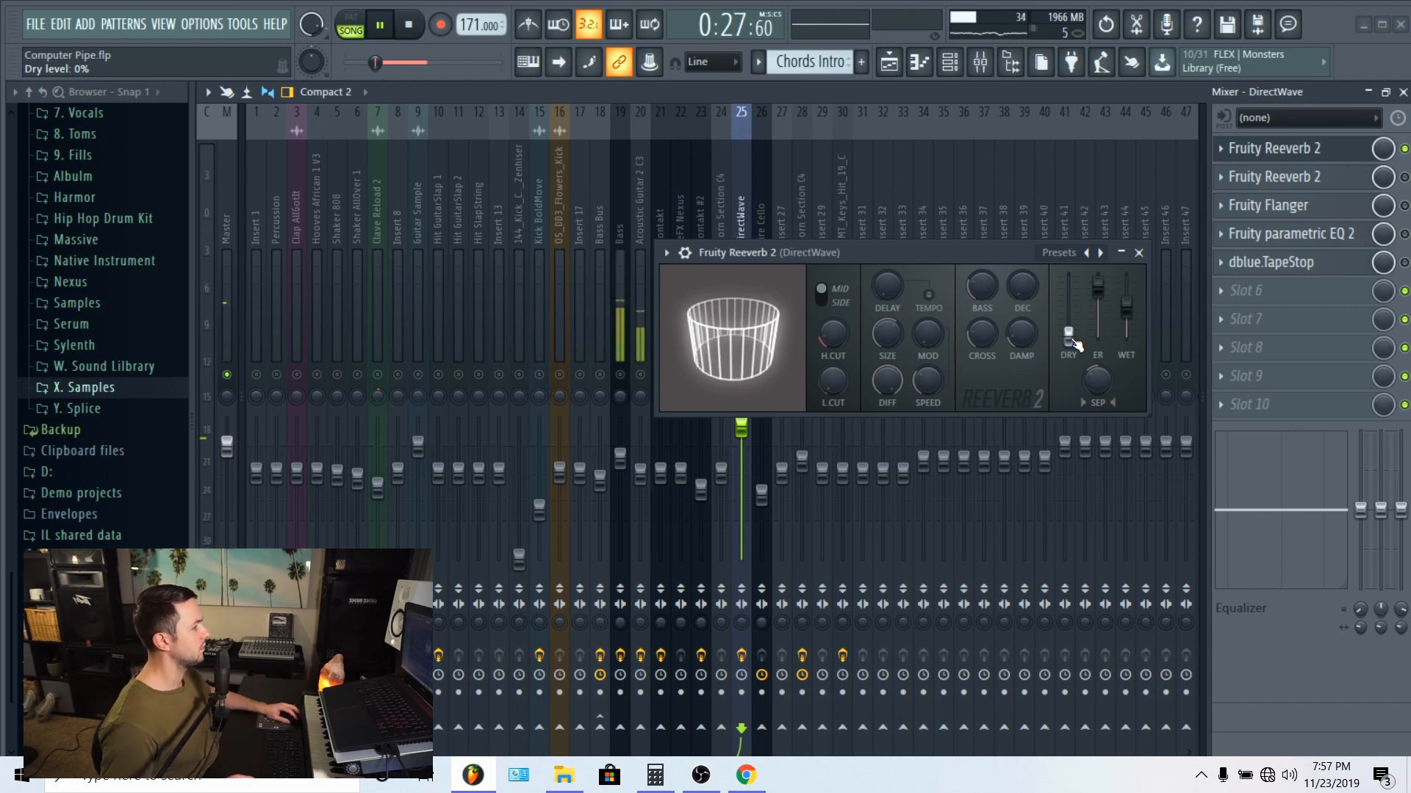
{"action": "left_click_drag", "start_coordinate": [1069, 337], "coordinate": [1069, 287]}
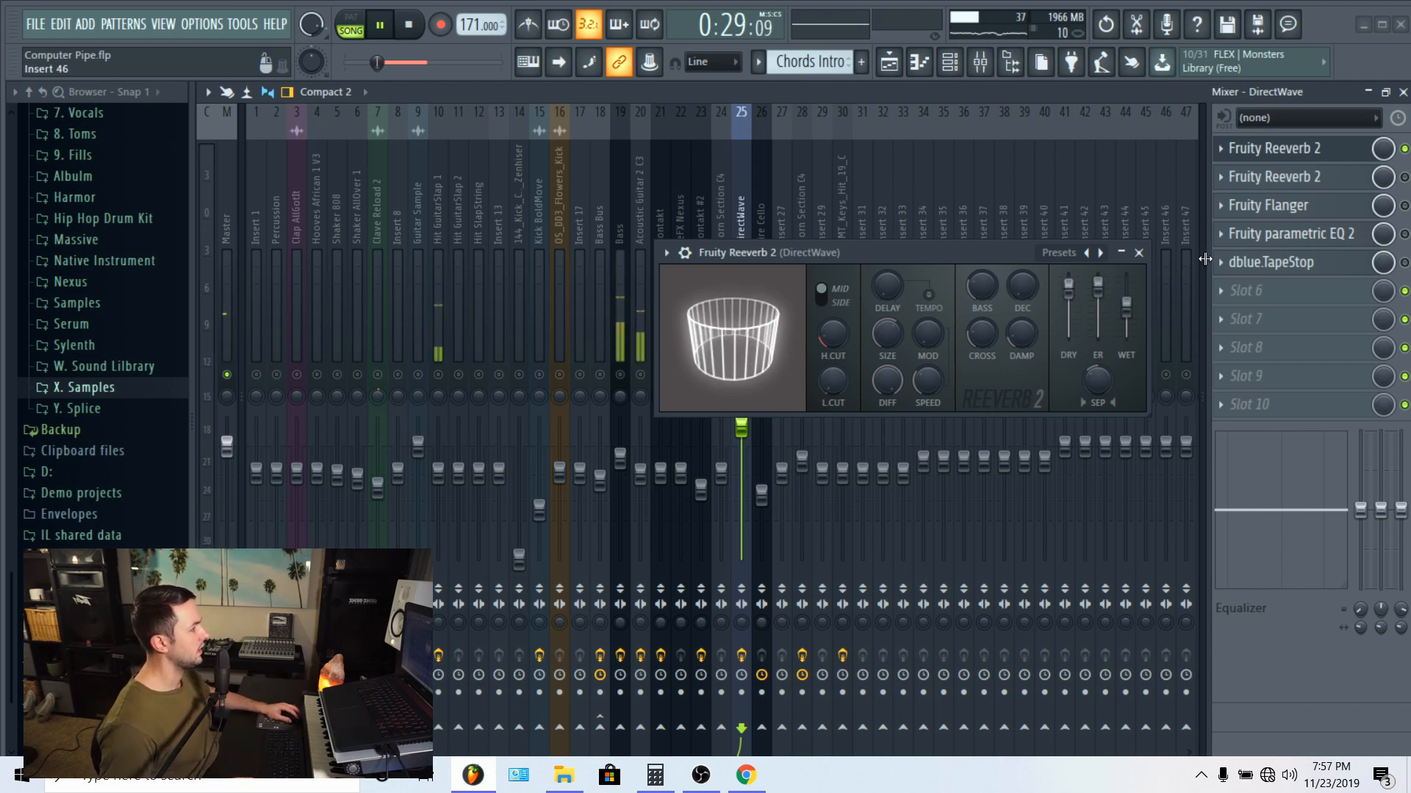
Step: Audition the DirectWave track's second Fruity Reeverb 2 alongside the first, and close both reverb windows
{"action": "key", "text": "space"}
{"action": "left_click", "coordinate": [1322, 180]}
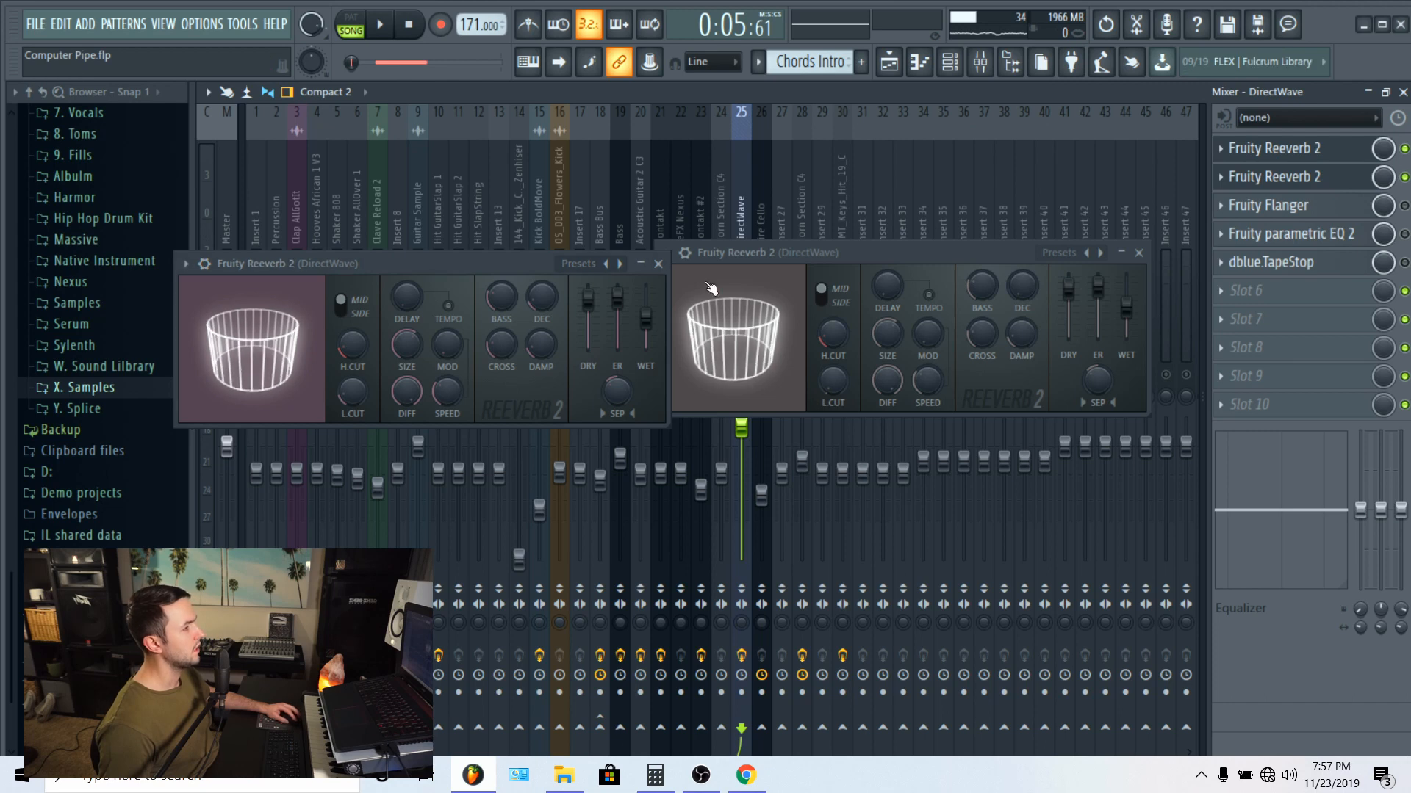
{"action": "key", "text": "space"}
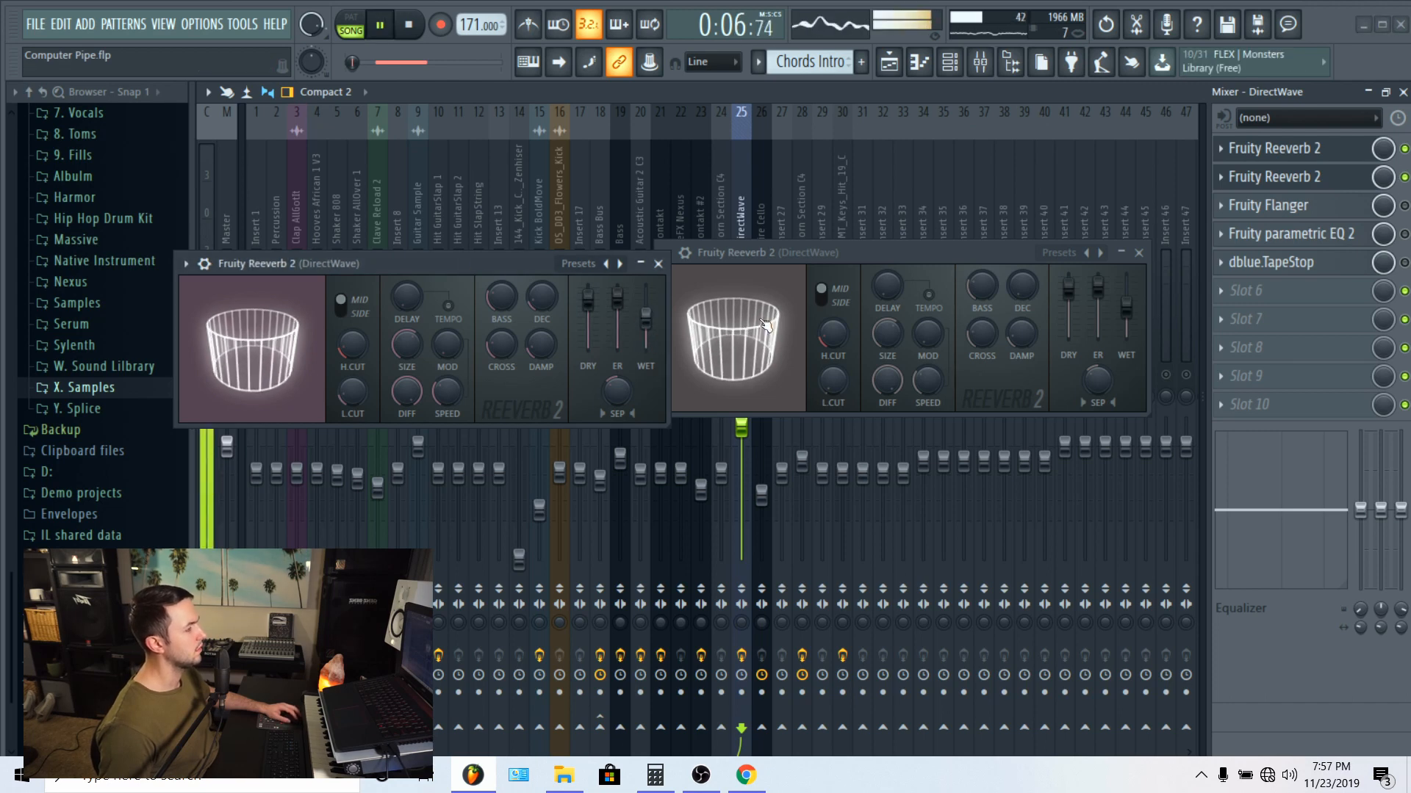
{"action": "key", "text": "space"}
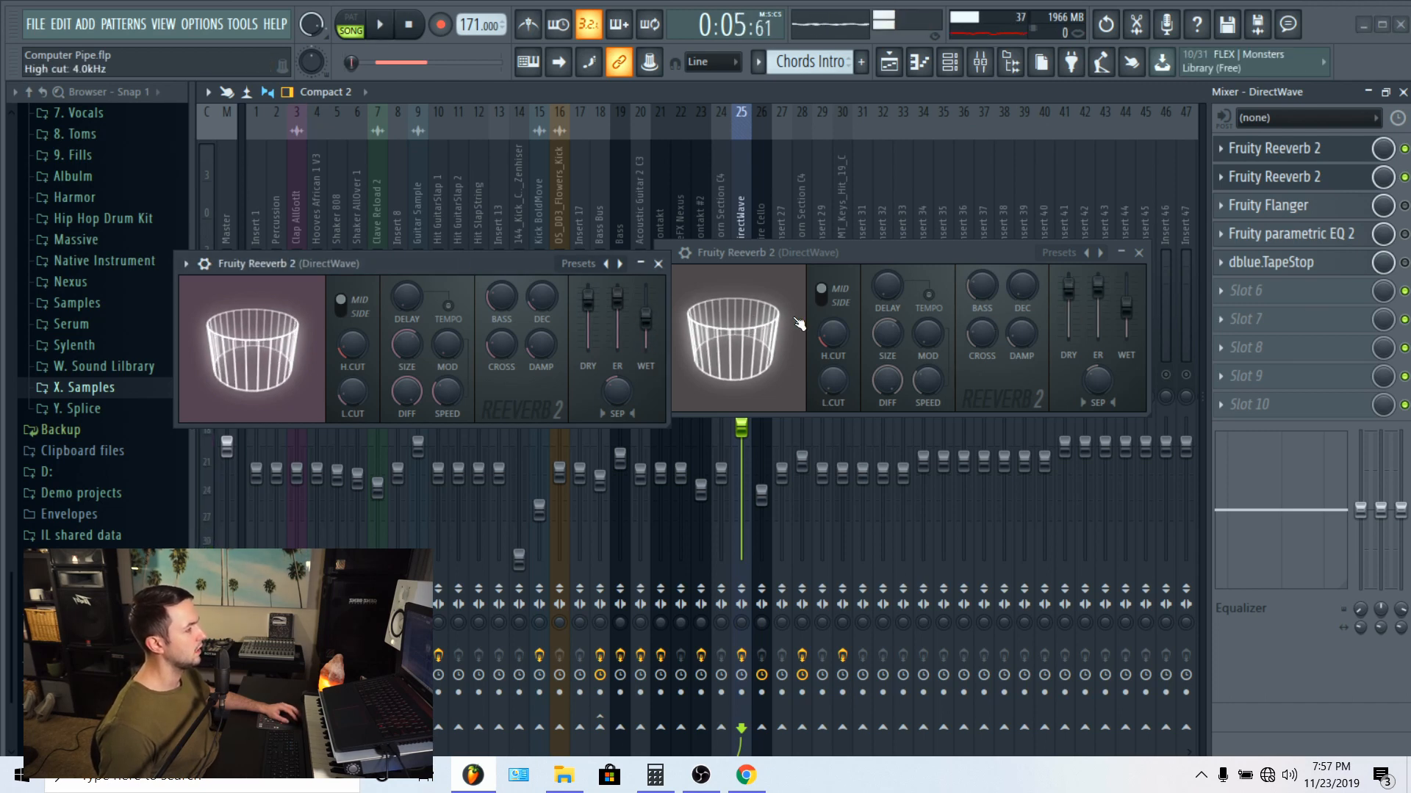
{"action": "key", "text": "space"}
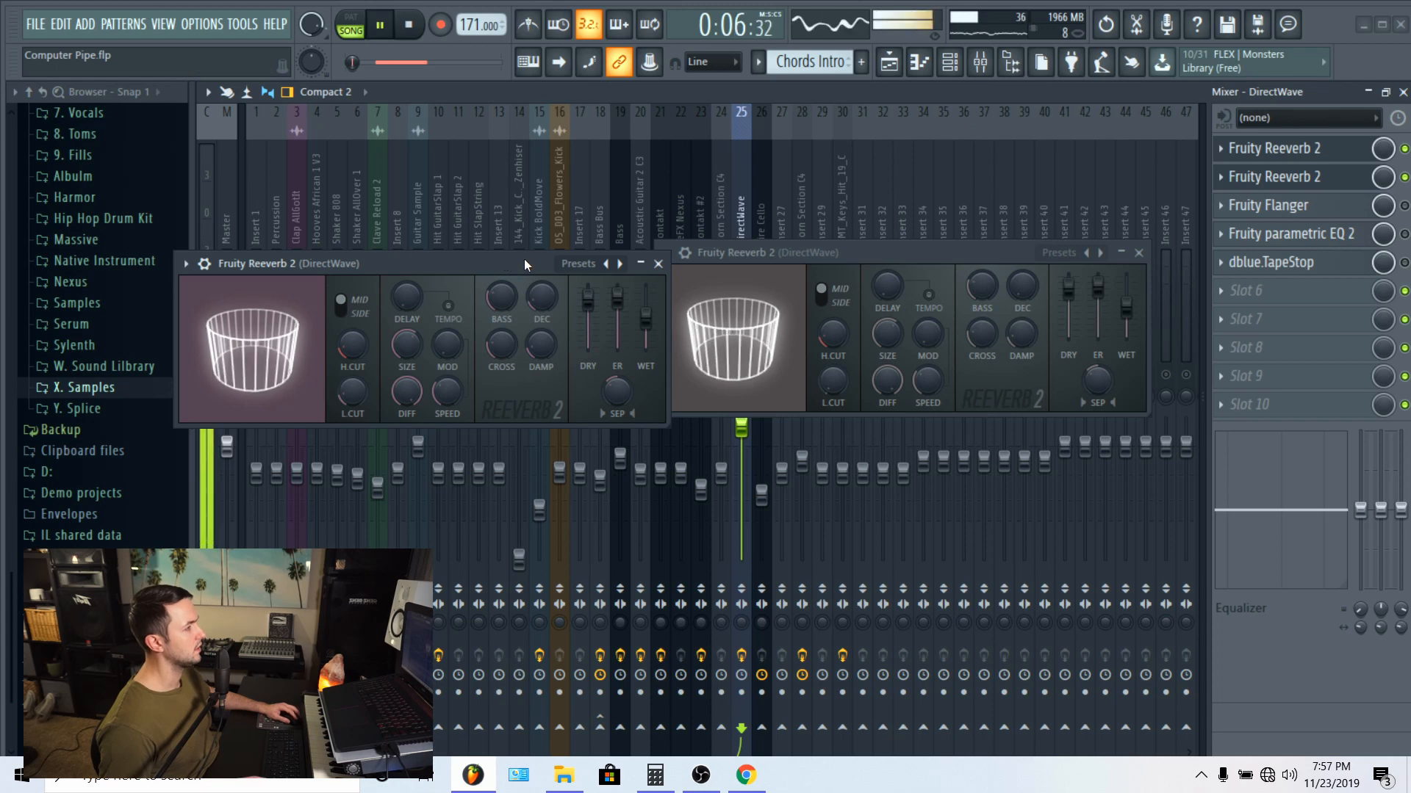
{"action": "key", "text": "space"}
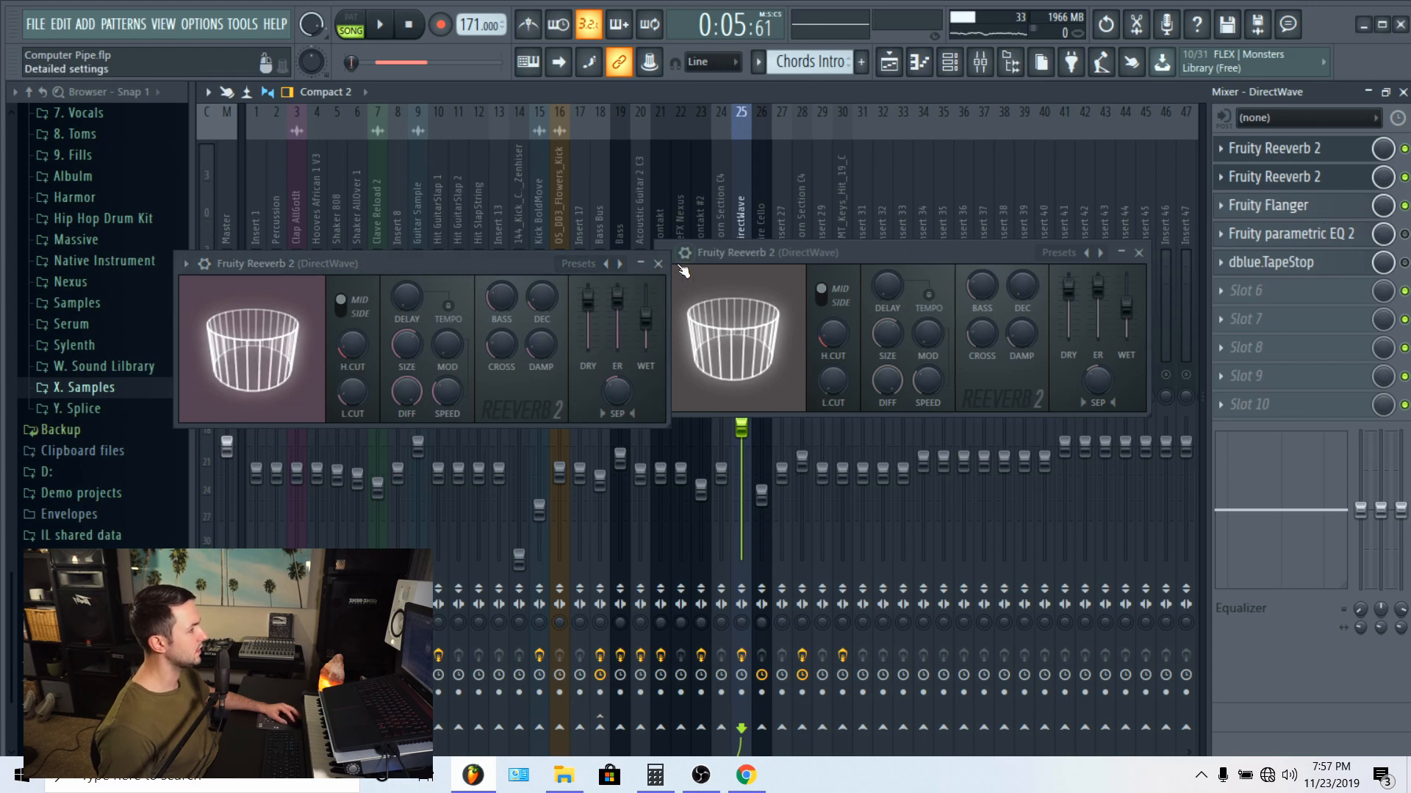
{"action": "left_click", "coordinate": [657, 263]}
{"action": "left_click", "coordinate": [1138, 252]}
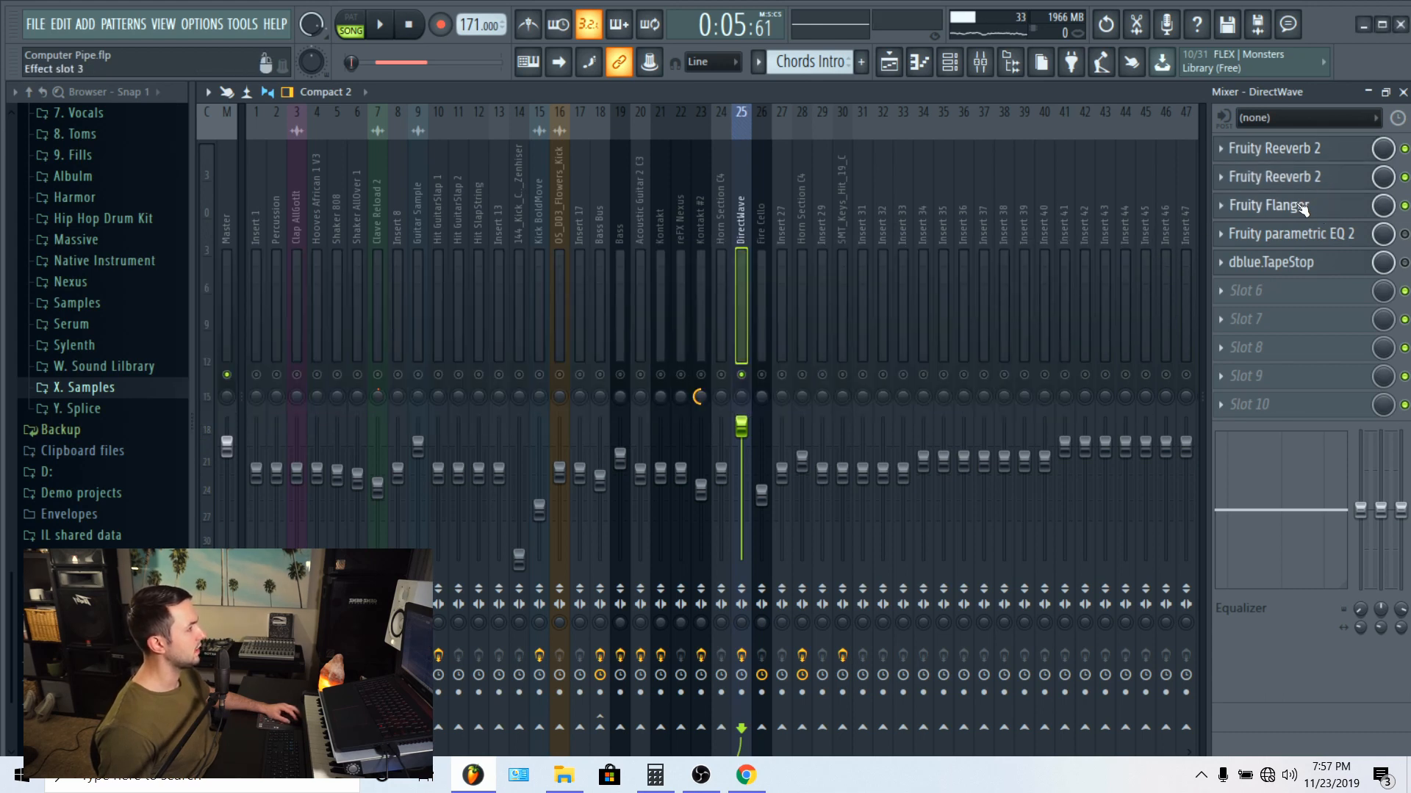
Step: Audition the DirectWave track's Fruity Flanger during playback, view its list of presets, and close it
{"action": "left_click", "coordinate": [1305, 207]}
{"action": "key", "text": "space"}
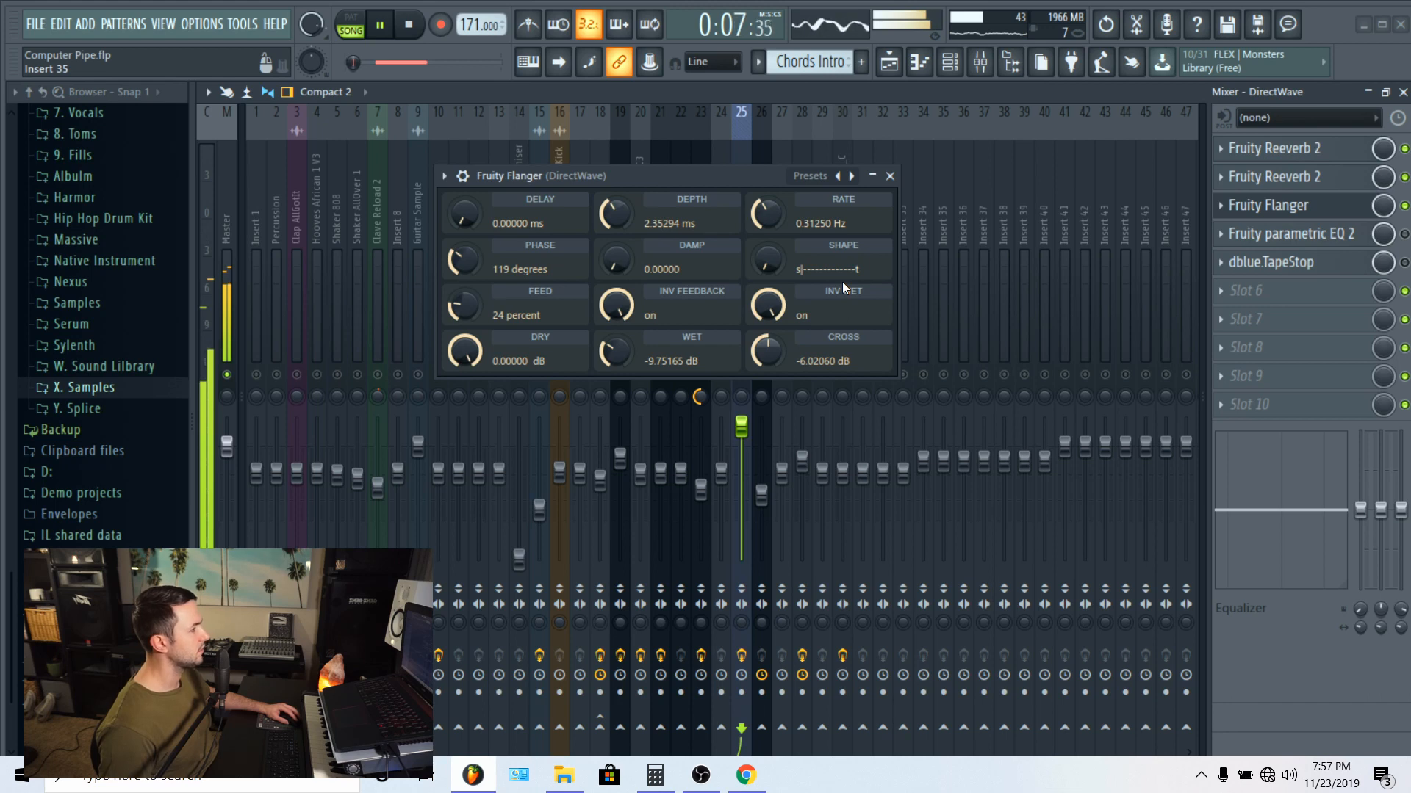
{"action": "left_click", "coordinate": [445, 180]}
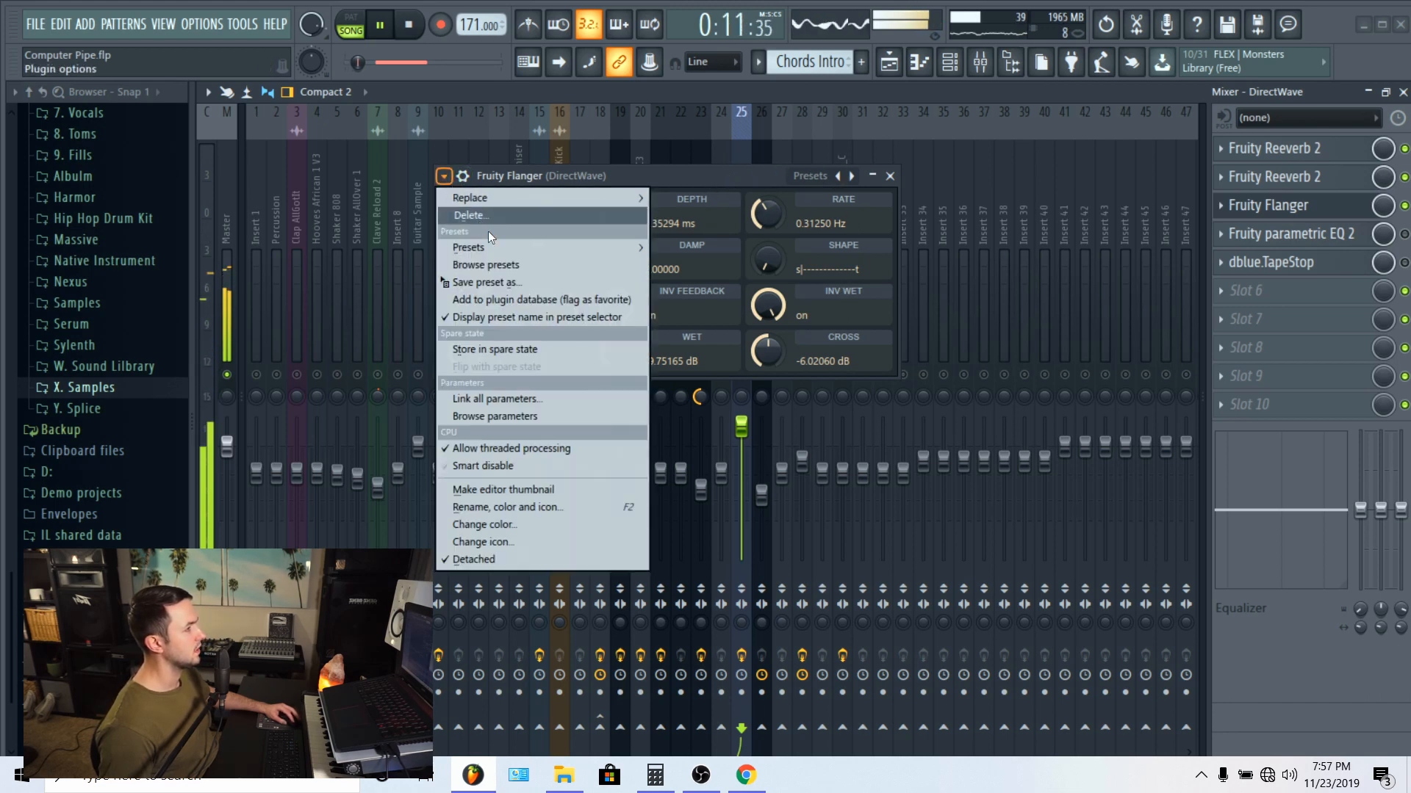
{"action": "mouse_move", "coordinate": [551, 252]}
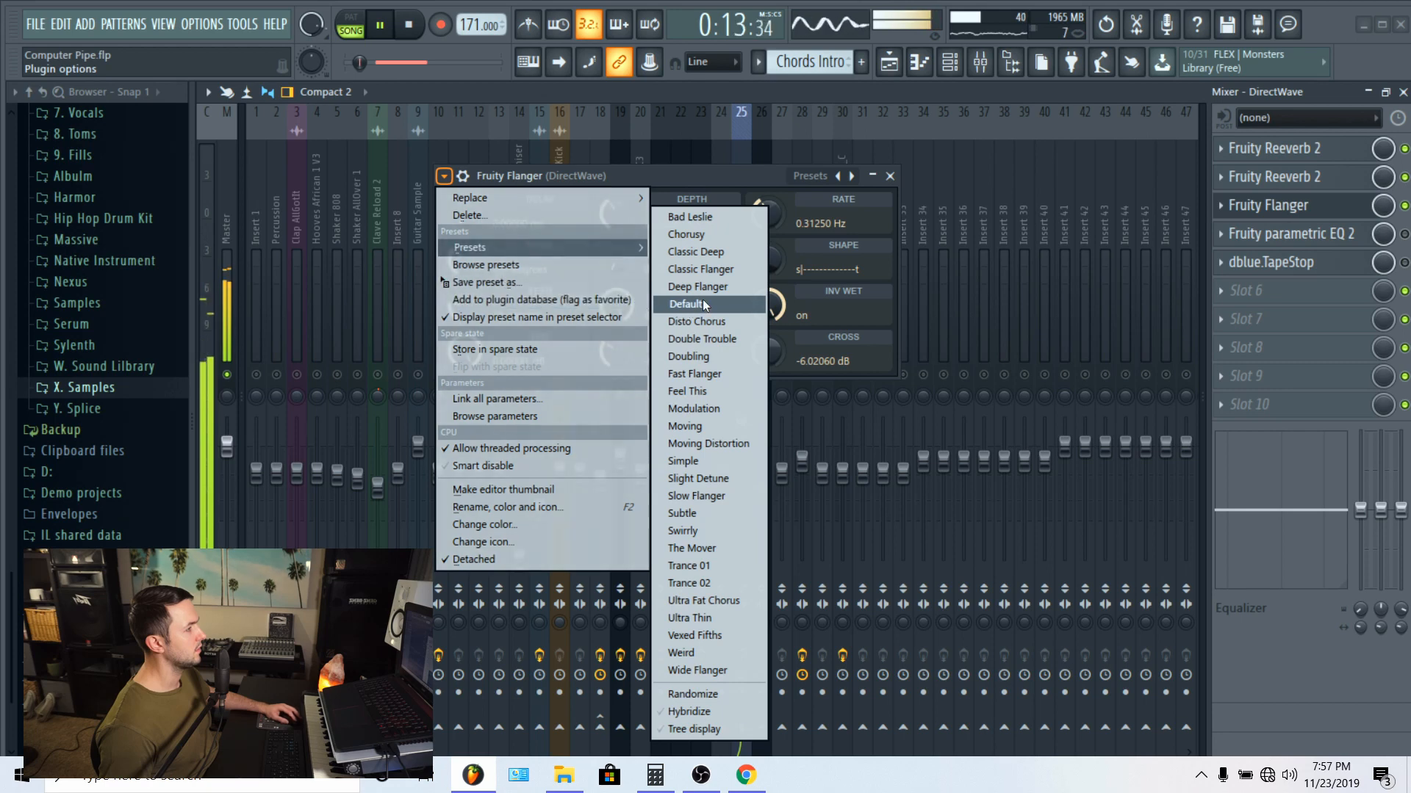
{"action": "left_click", "coordinate": [748, 171]}
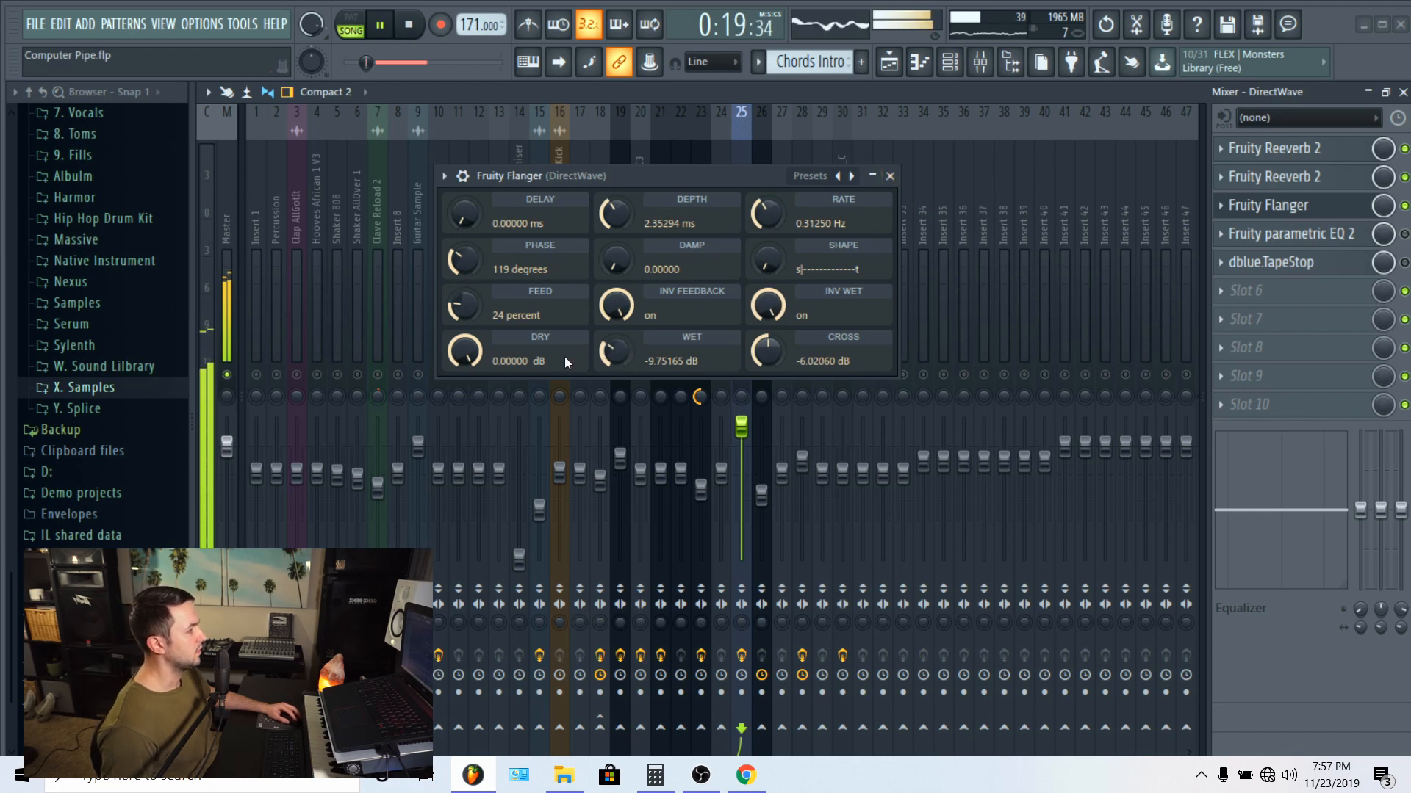
{"action": "left_click", "coordinate": [890, 176]}
Step: Show the DirectWave track's Fruity parametric EQ 2 and enable it in the effect chain while the song plays
{"action": "left_click", "coordinate": [1294, 233]}
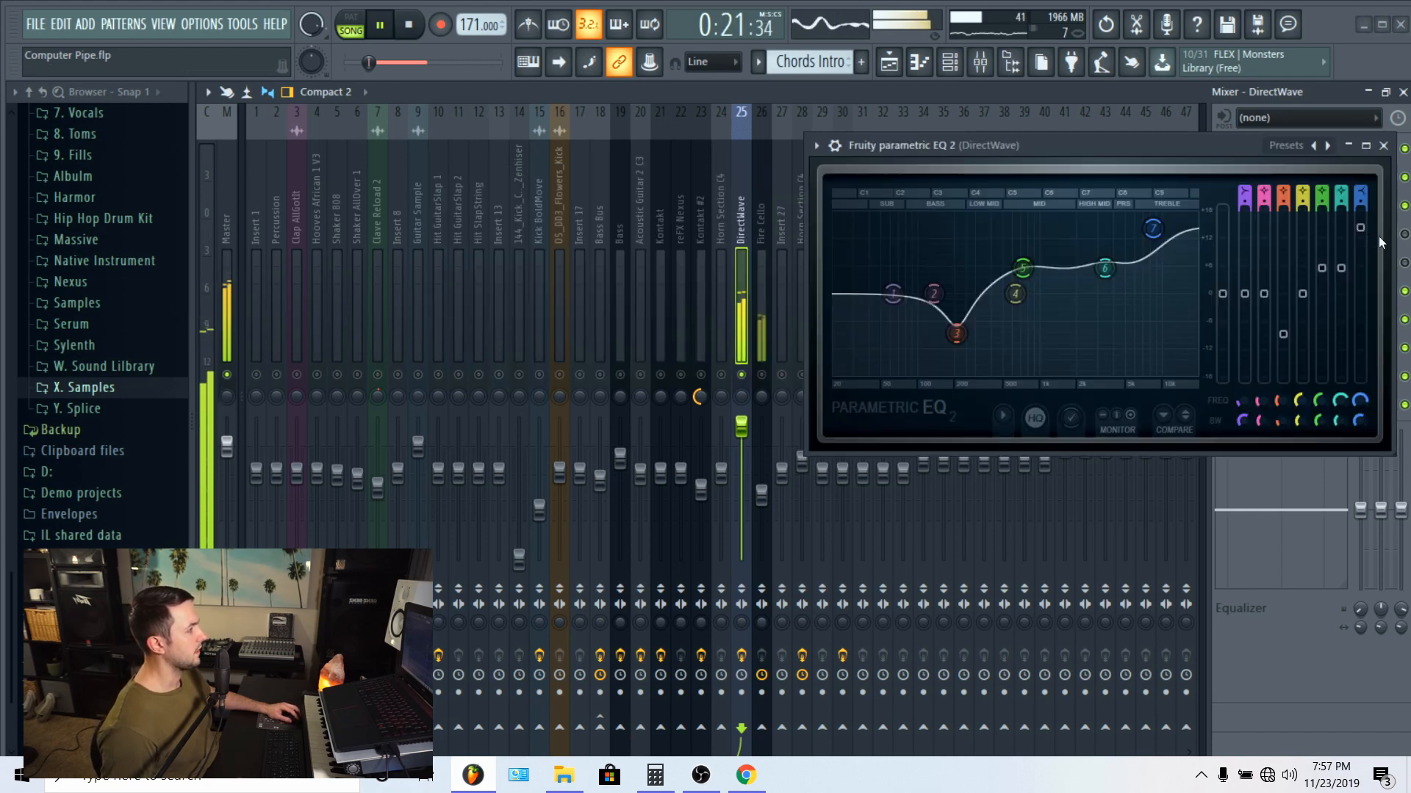
{"action": "left_click_drag", "start_coordinate": [1153, 148], "coordinate": [793, 155]}
{"action": "left_click", "coordinate": [1403, 235]}
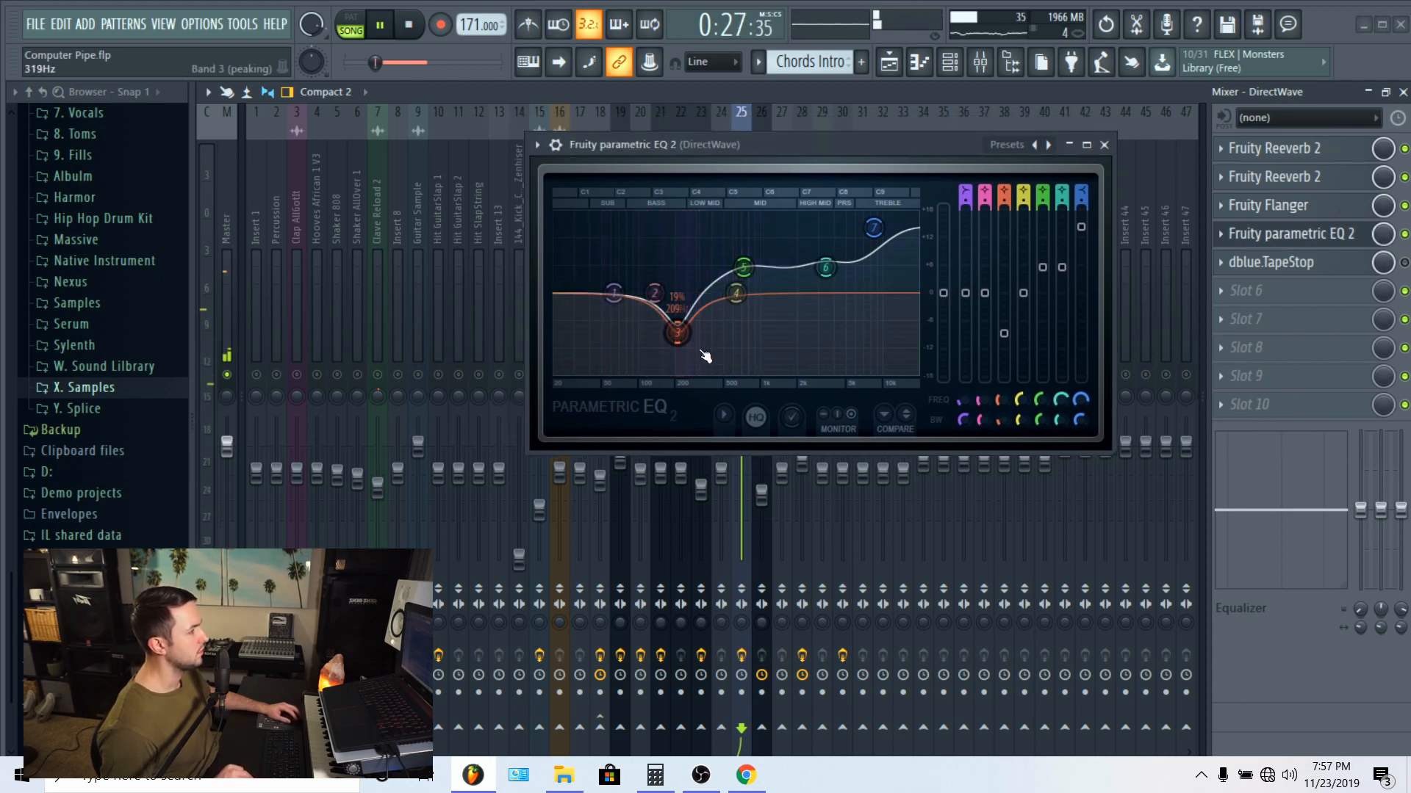
{"action": "left_click_drag", "start_coordinate": [742, 147], "coordinate": [705, 164]}
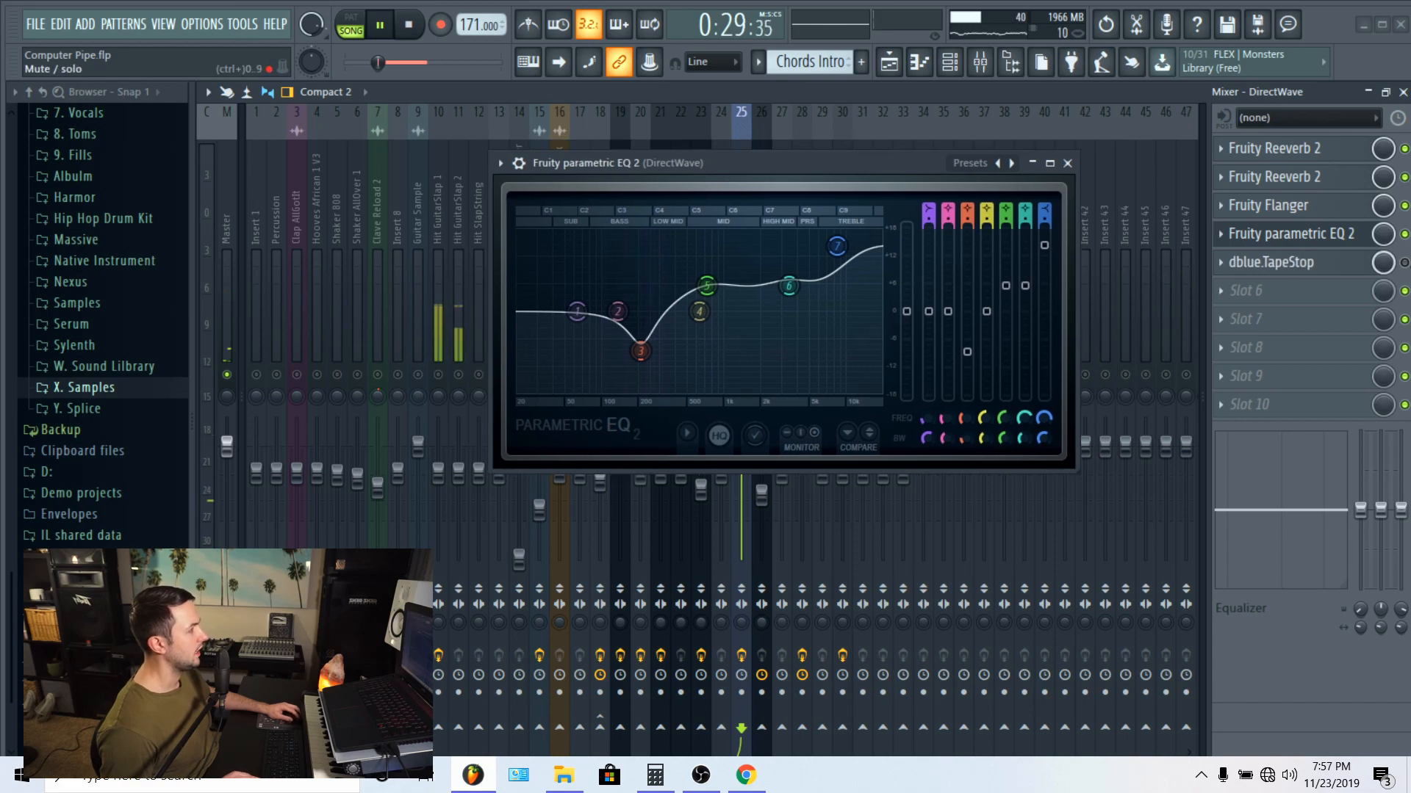
Step: Replay the end of the Chords Intro with the Fire Cello mixer track unmuted alongside DirectWave
{"action": "left_click", "coordinate": [892, 63]}
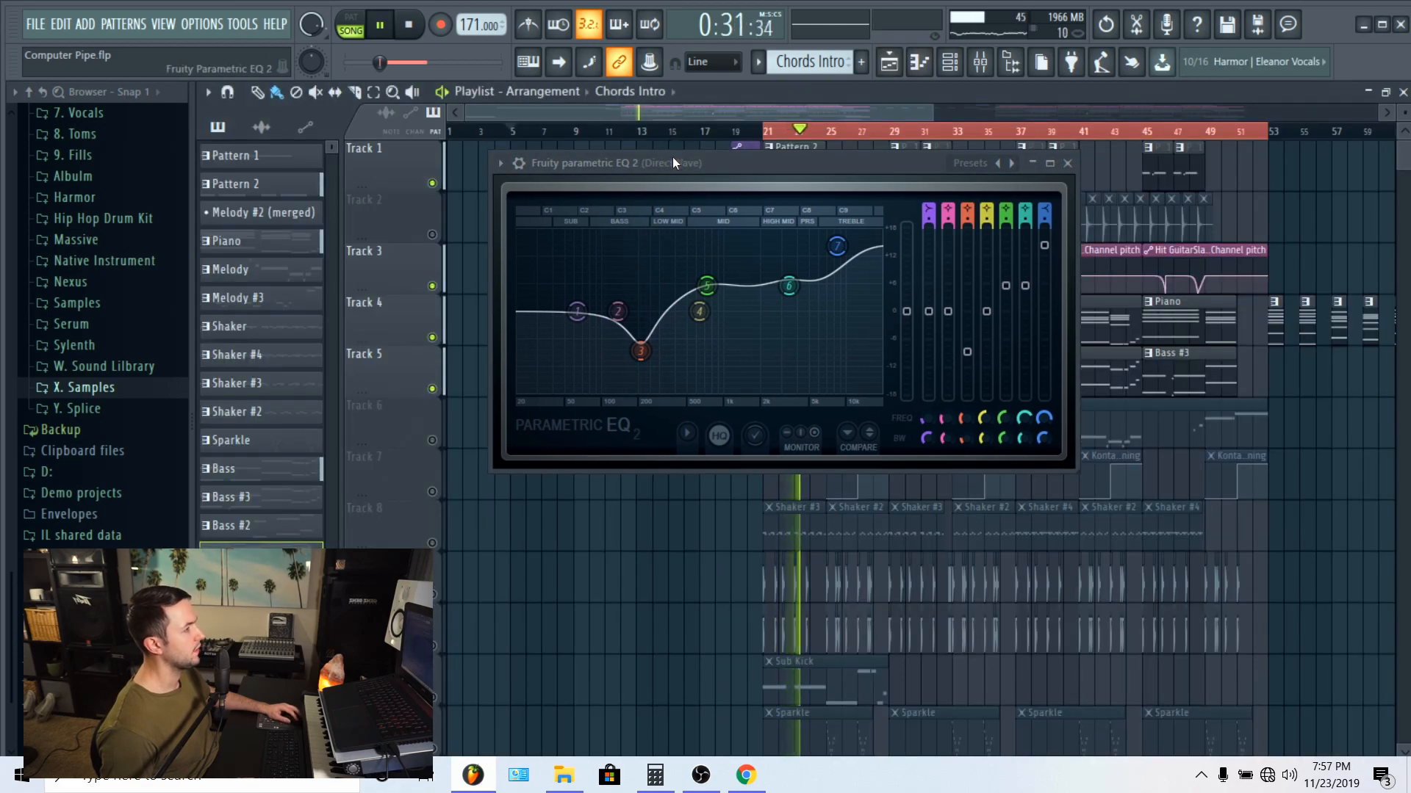
{"action": "left_click", "coordinate": [721, 129]}
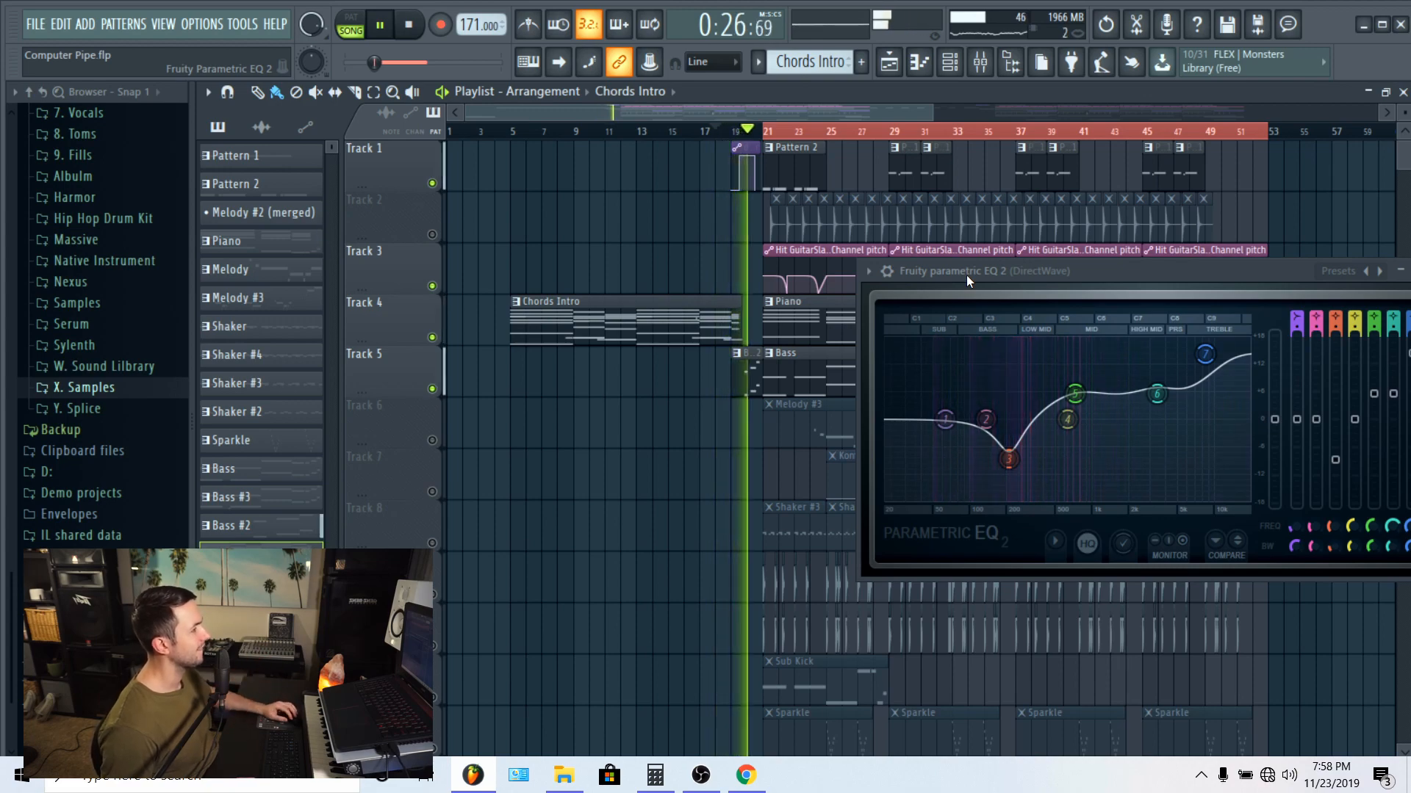
{"action": "key", "text": "space"}
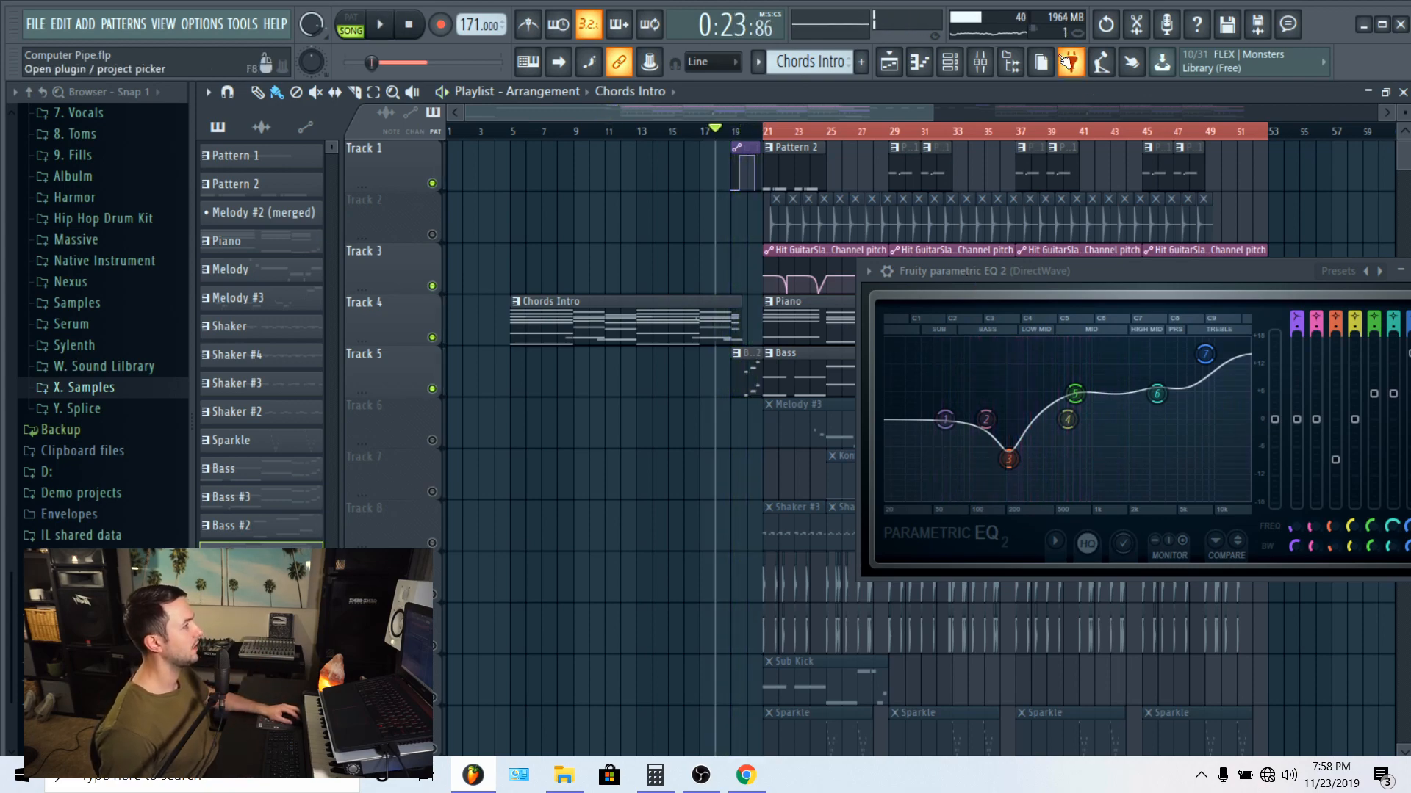
{"action": "left_click", "coordinate": [980, 62]}
{"action": "key", "text": "space"}
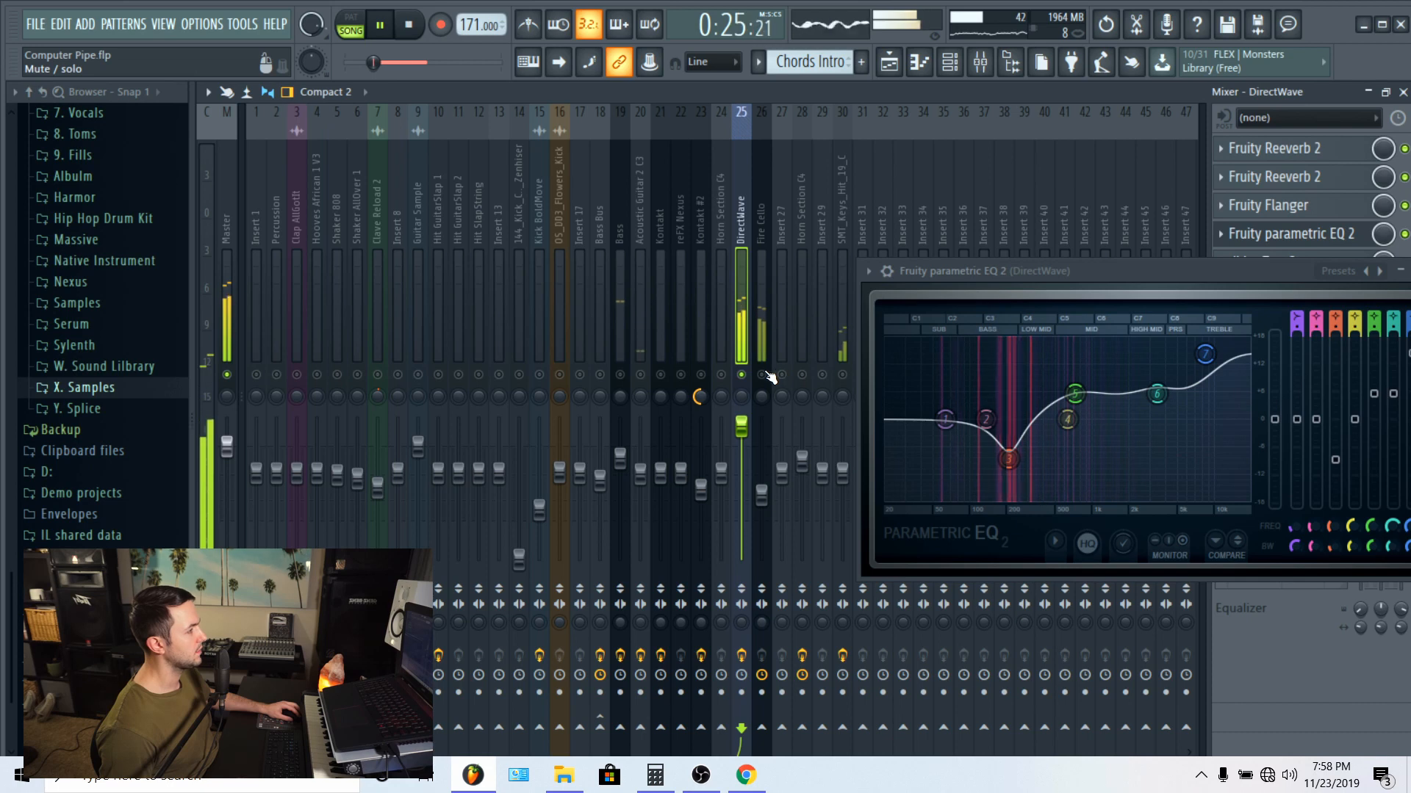
{"action": "key", "text": "space"}
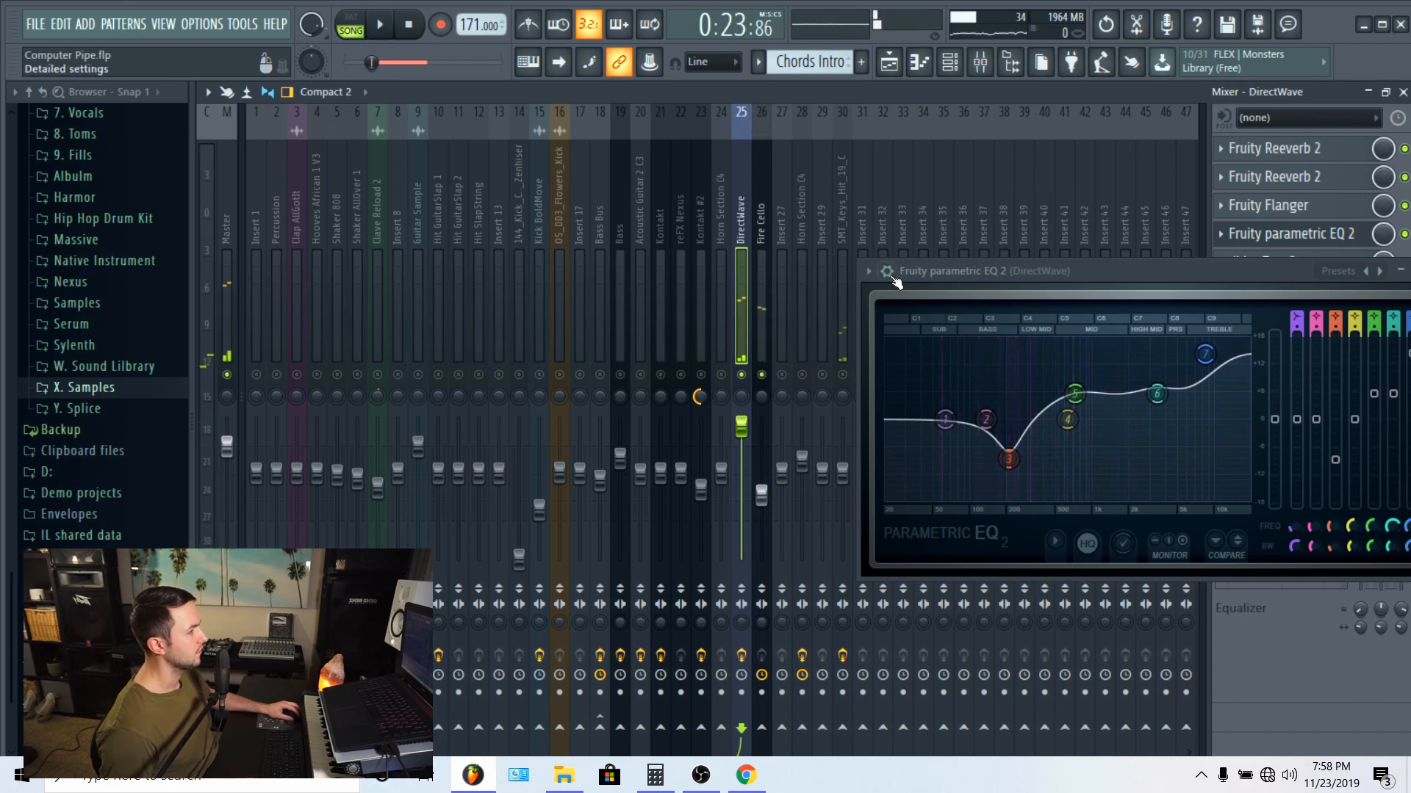
{"action": "left_click", "coordinate": [892, 276]}
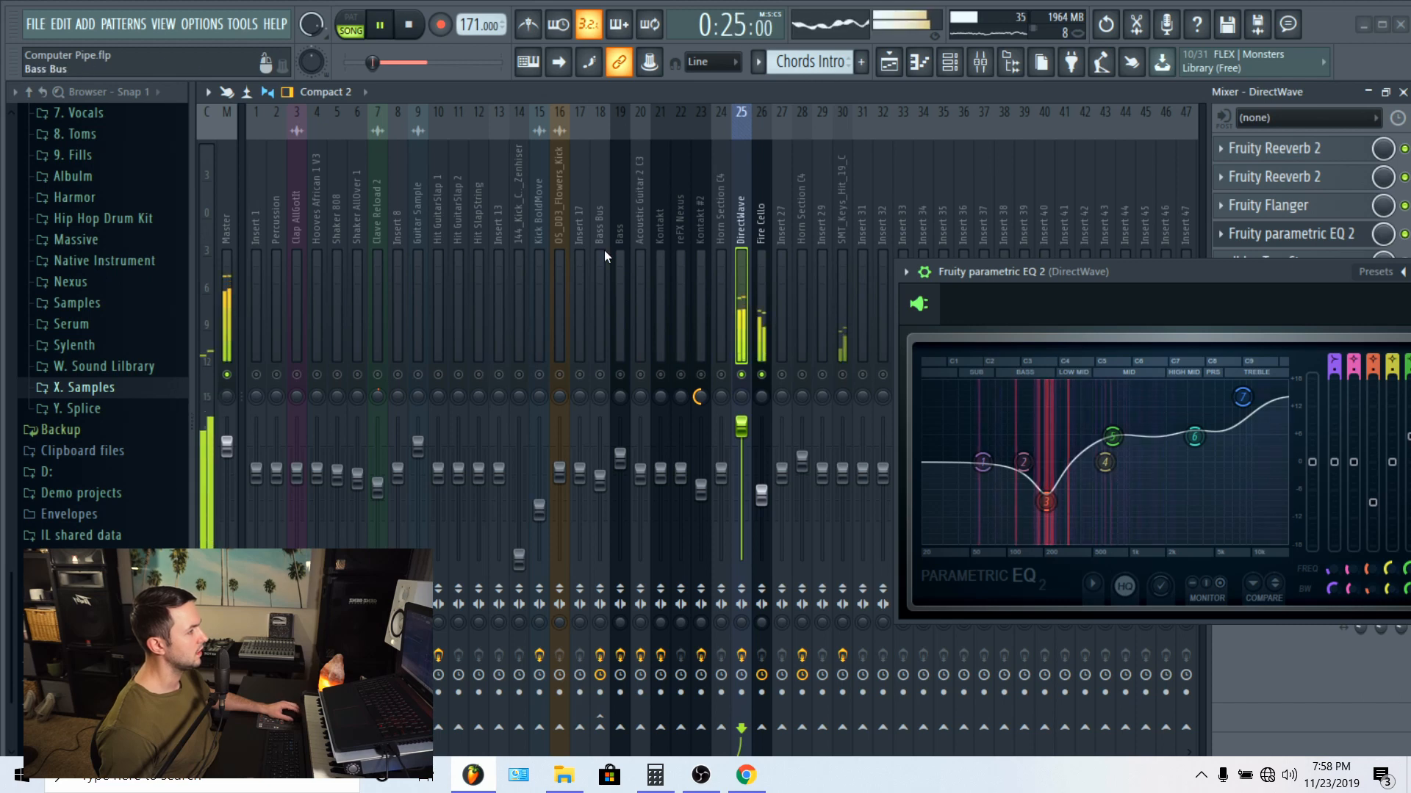
Step: Unmute the other mixer tracks and play the transition out of the intro with the fuller mix
{"action": "right_click", "coordinate": [641, 375]}
{"action": "key", "text": "space"}
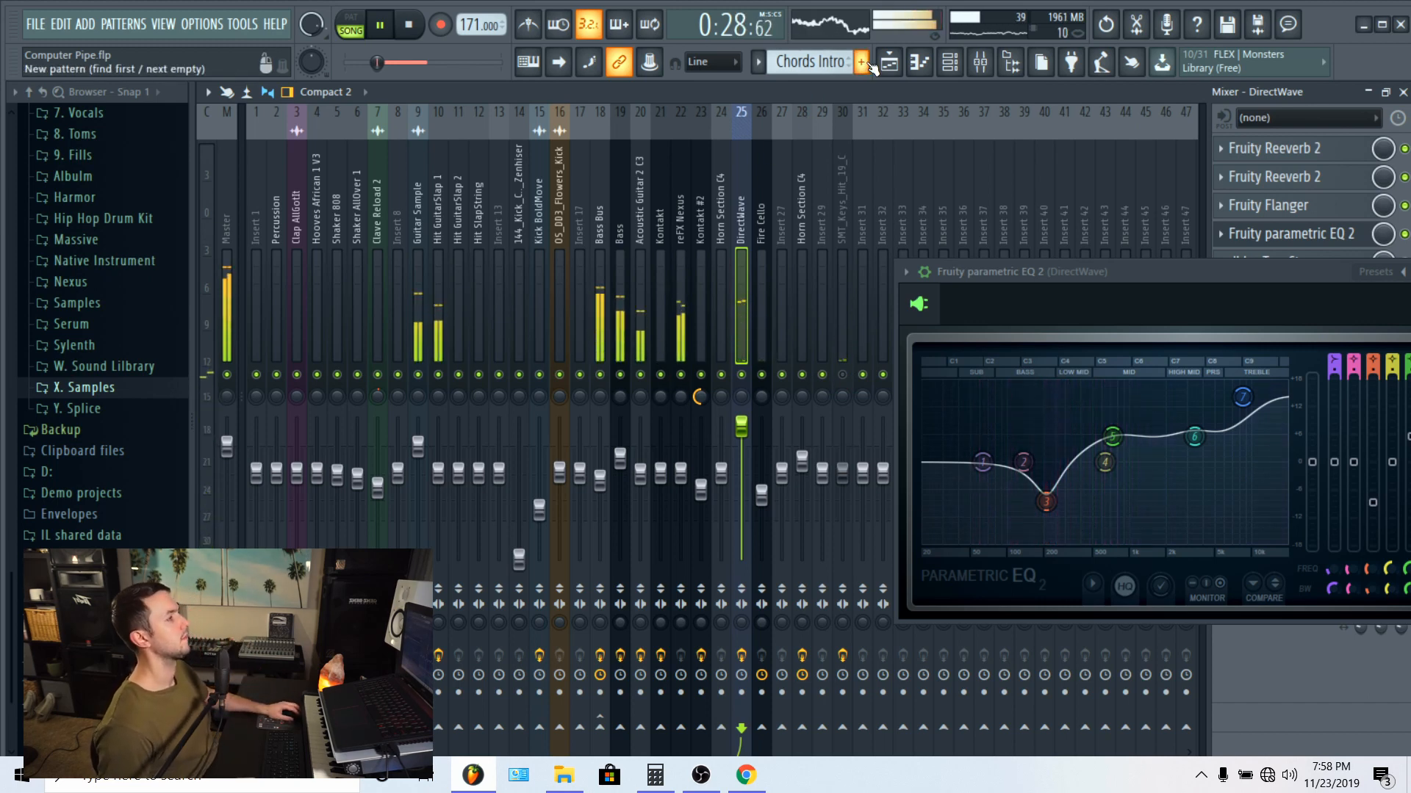
{"action": "key", "text": "space"}
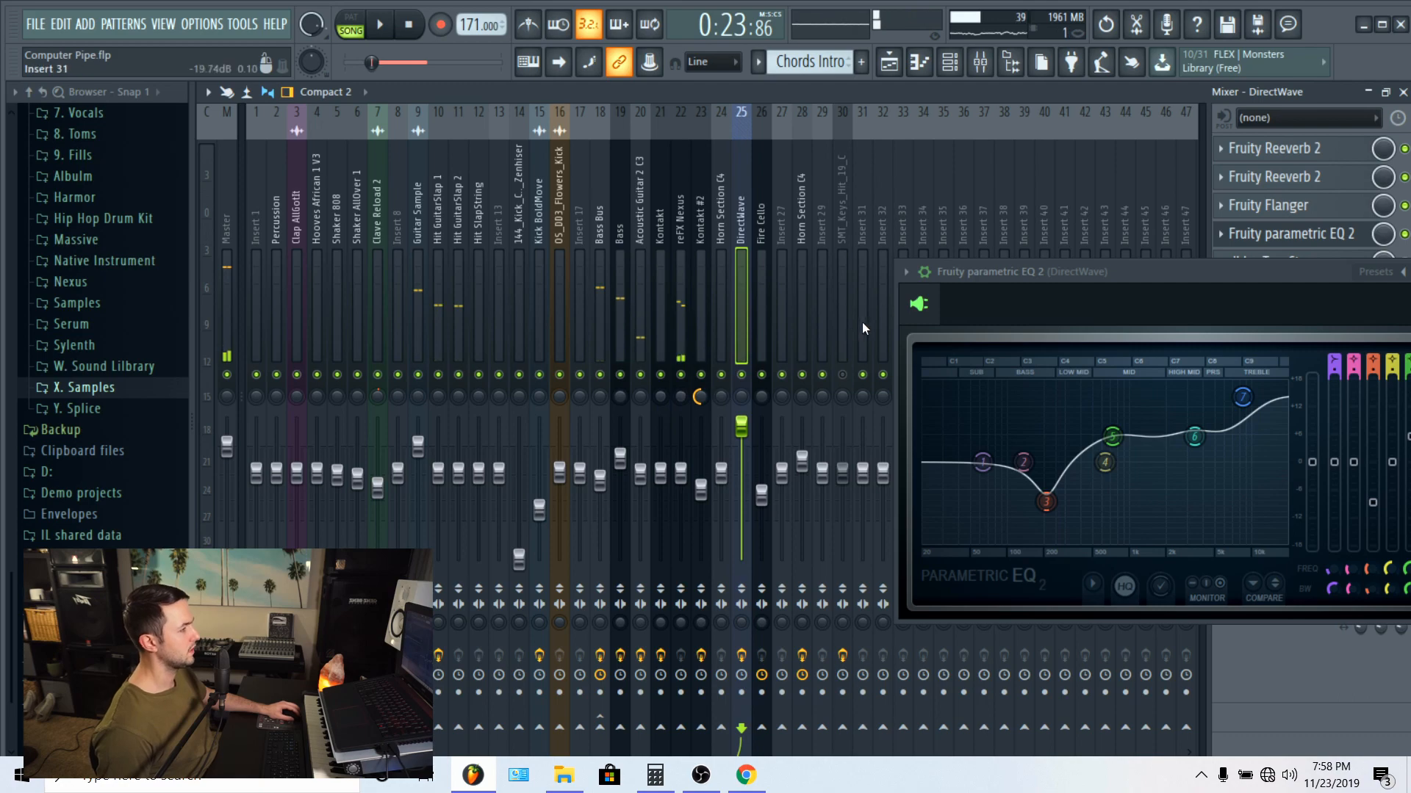
Step: Solo the SMT_Keys_Hit_19_C mixer track during playback and close the DirectWave track's parametric EQ 2
{"action": "left_click_drag", "start_coordinate": [973, 270], "coordinate": [236, 221]}
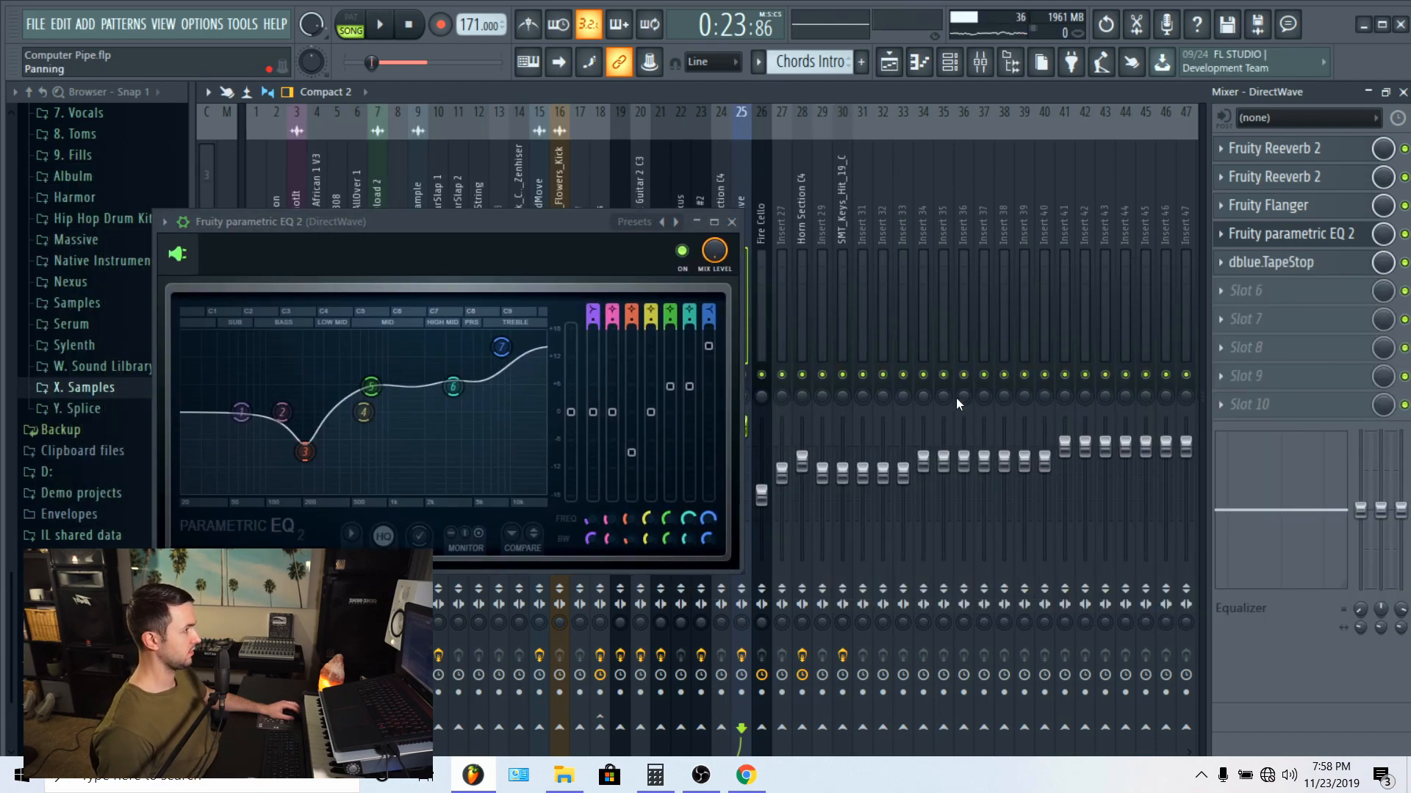
{"action": "key", "text": "space"}
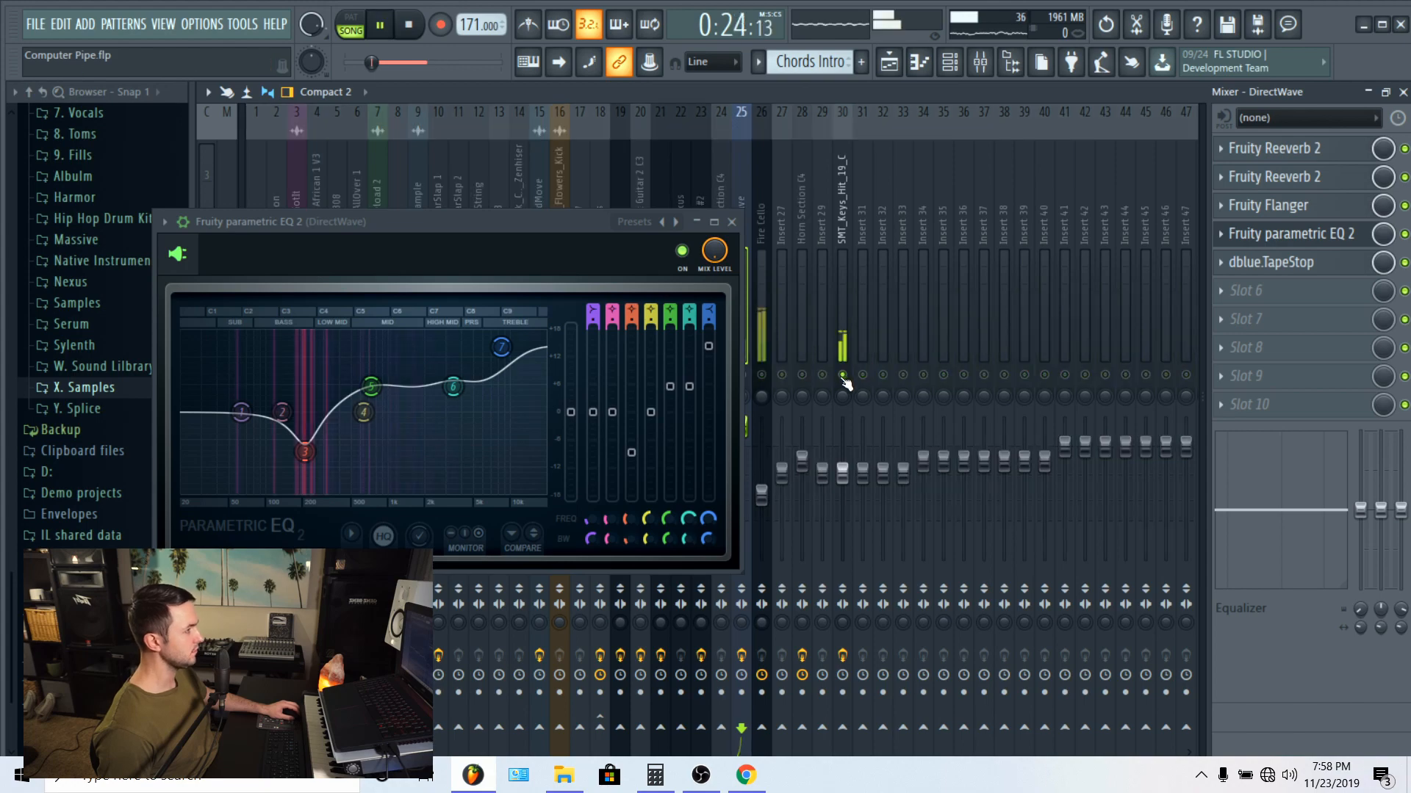
{"action": "left_click", "coordinate": [887, 72]}
{"action": "left_click", "coordinate": [732, 222]}
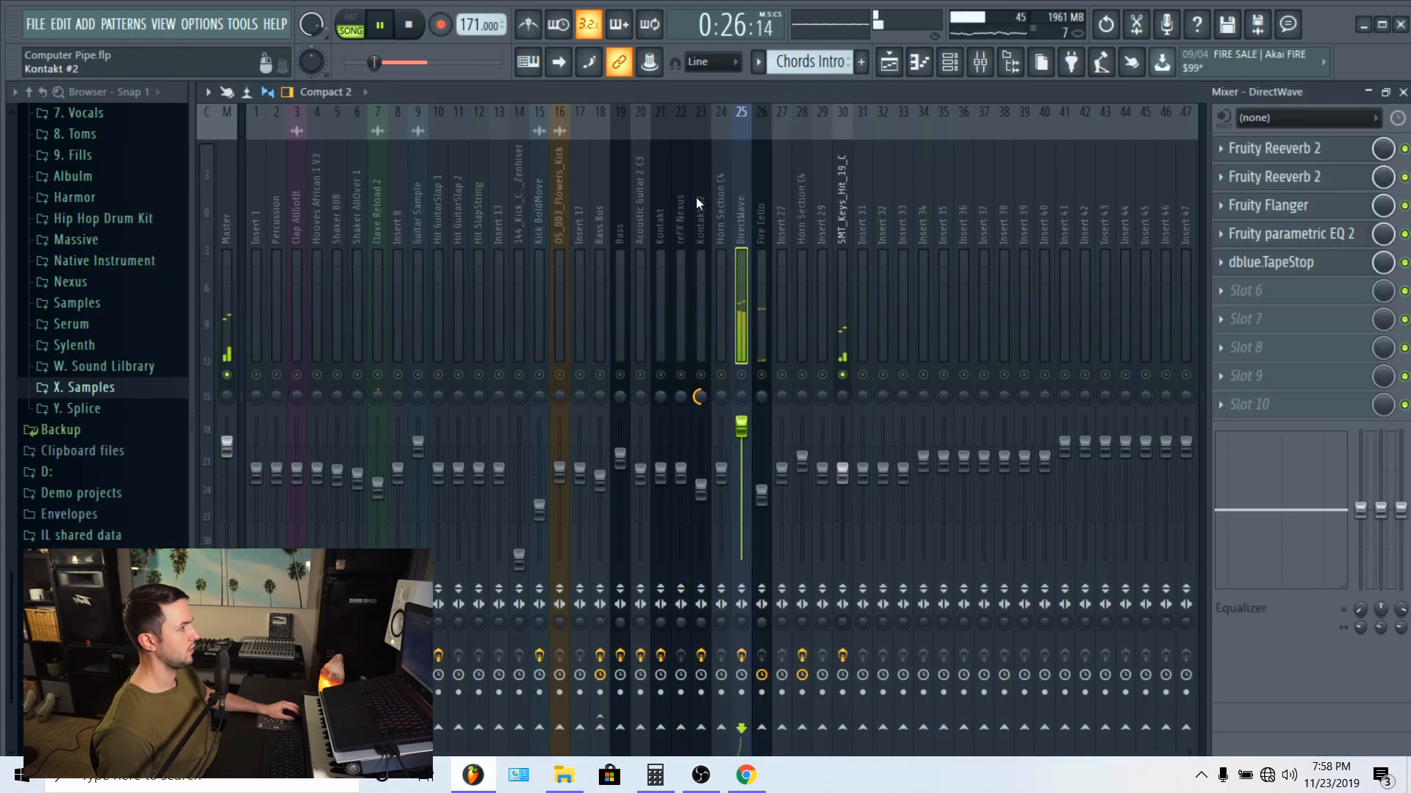
Step: Play the Chords Intro from bar 5 with SMT_Keys_Hit_19_C soloed, select its mixer track, and stop playback in the playlist
{"action": "left_click", "coordinate": [905, 72]}
{"action": "left_click", "coordinate": [507, 131]}
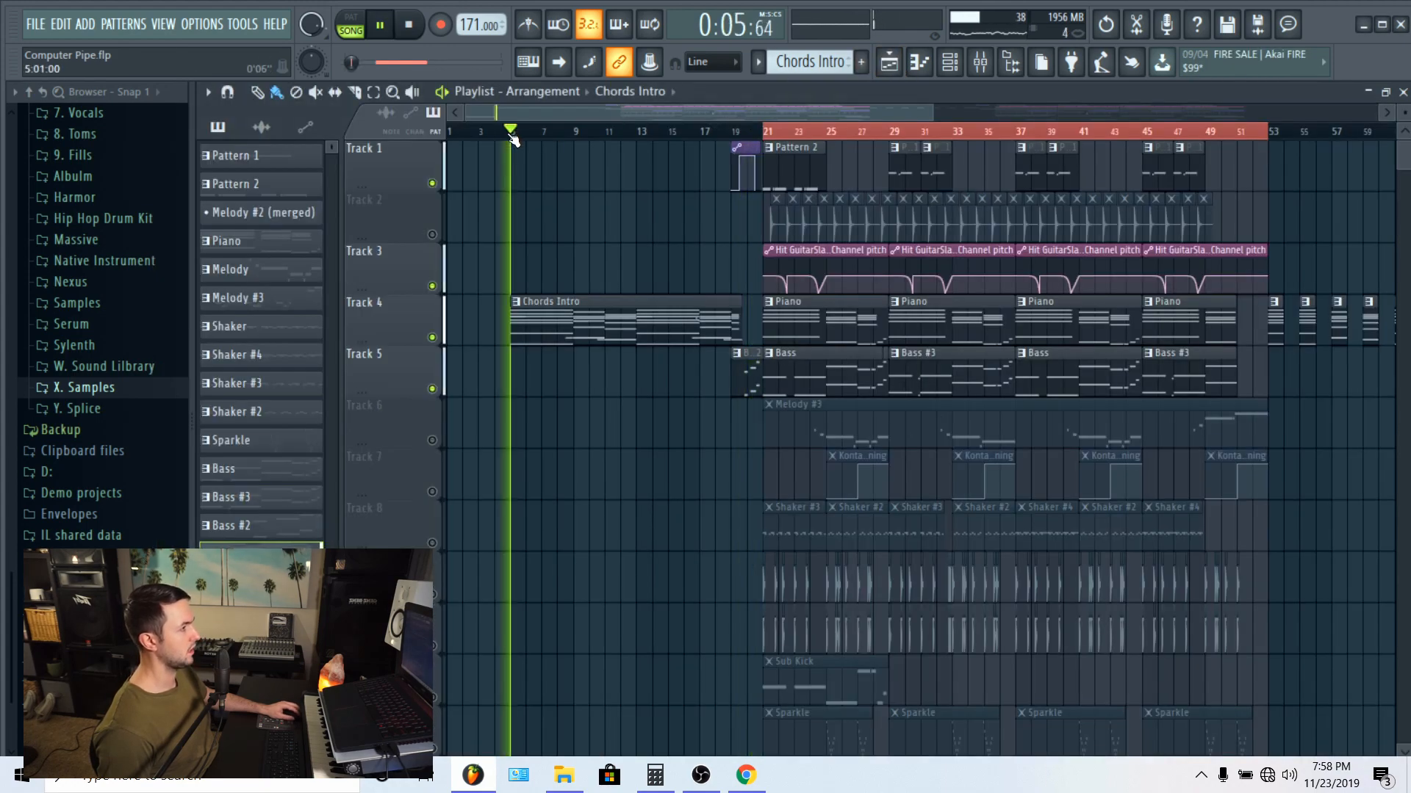
{"action": "left_click", "coordinate": [980, 62]}
{"action": "left_click", "coordinate": [860, 191]}
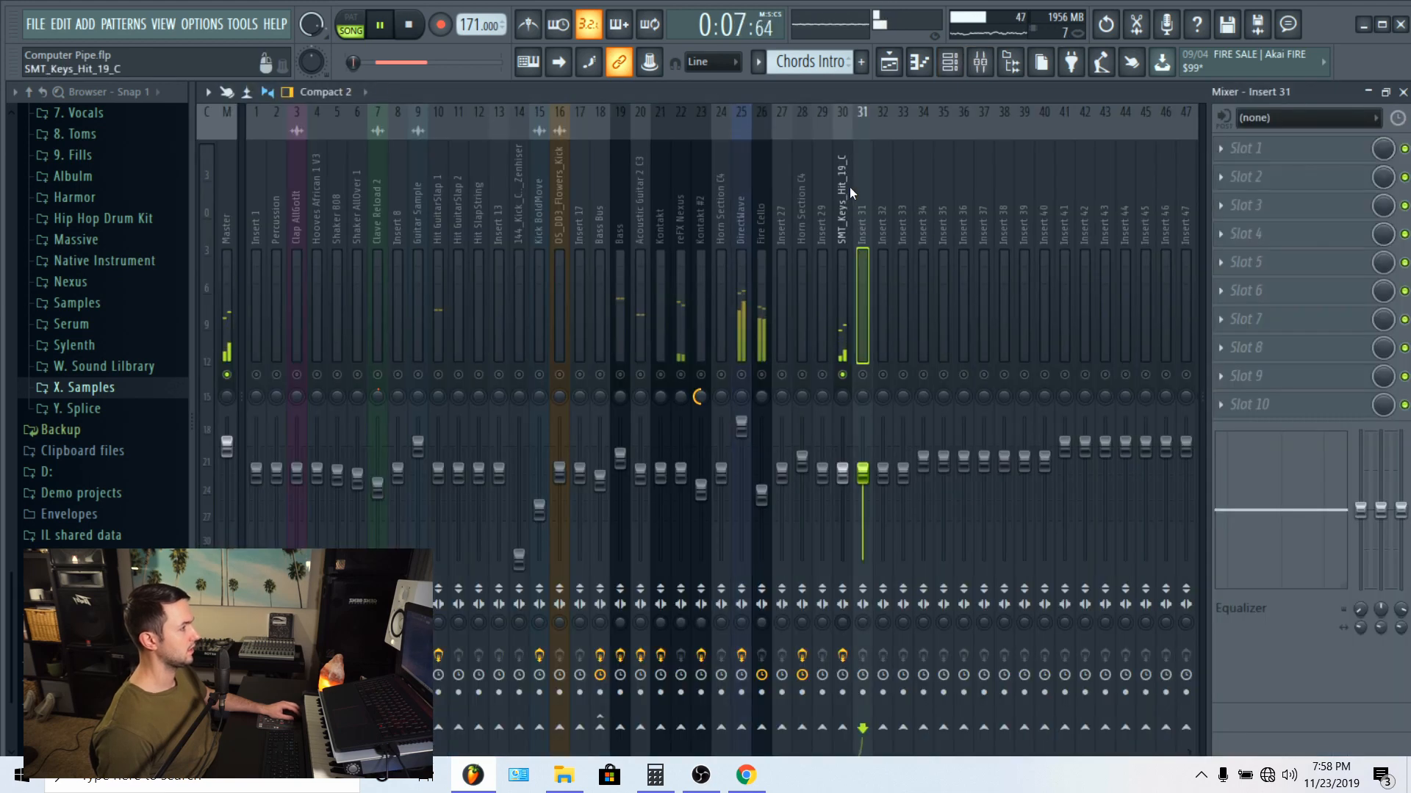
{"action": "left_click", "coordinate": [845, 188]}
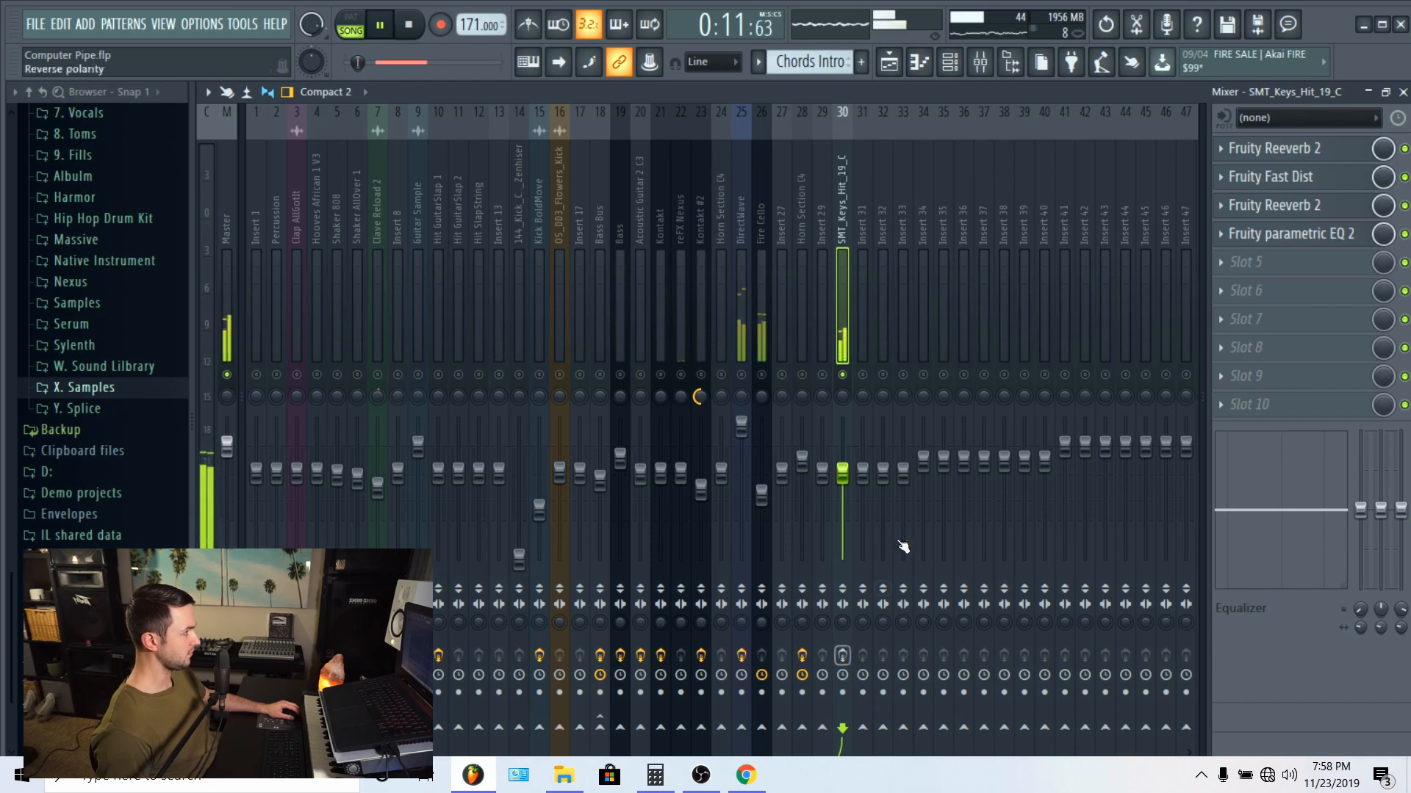
{"action": "key", "text": "F5"}
{"action": "key", "text": "space"}
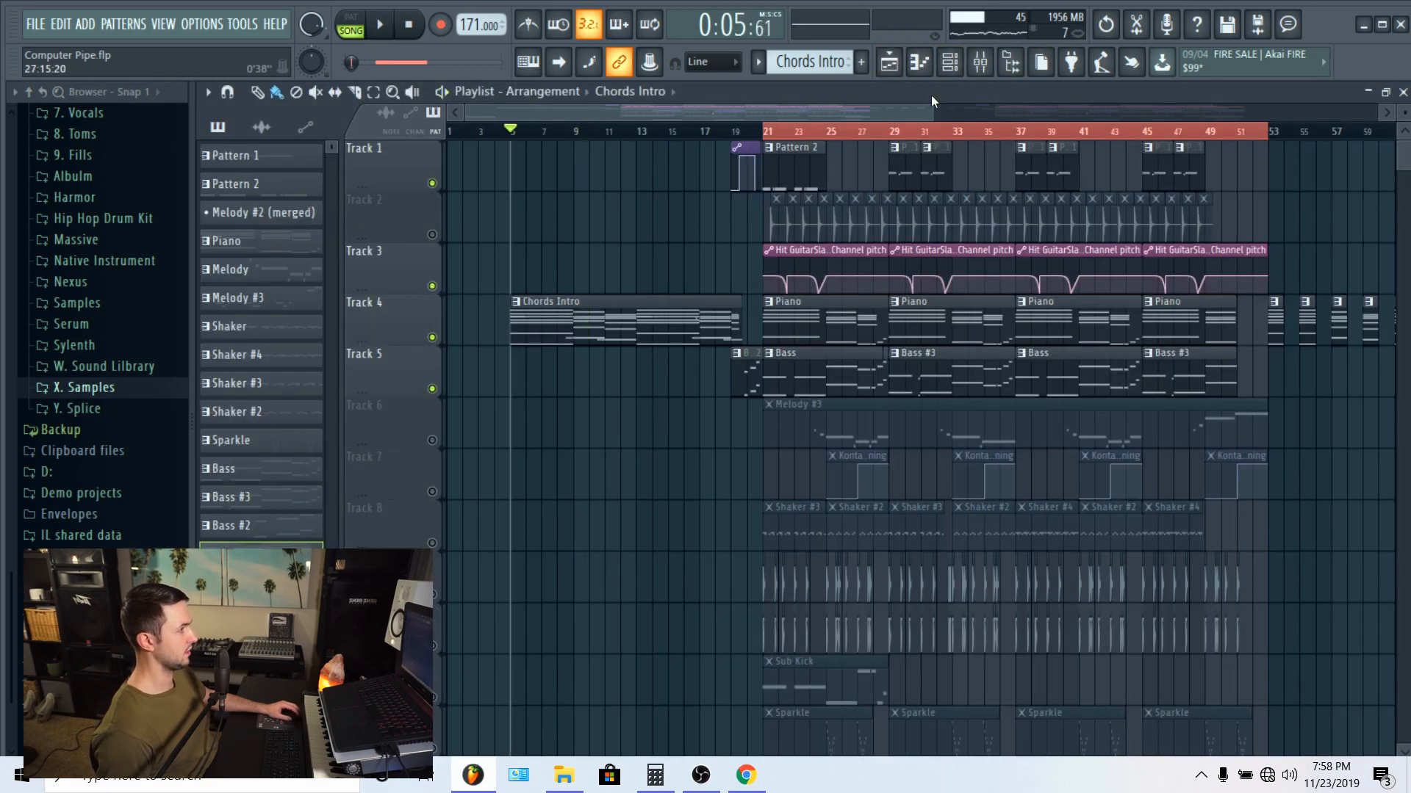
Step: Open the Chords Intro pattern in the piano roll and show the SMT_Keys_Hit_19_C notes
{"action": "scroll", "coordinate": [606, 266], "scroll_direction": "down", "scroll_amount": 6}
{"action": "scroll", "coordinate": [606, 267], "scroll_direction": "up", "scroll_amount": 6}
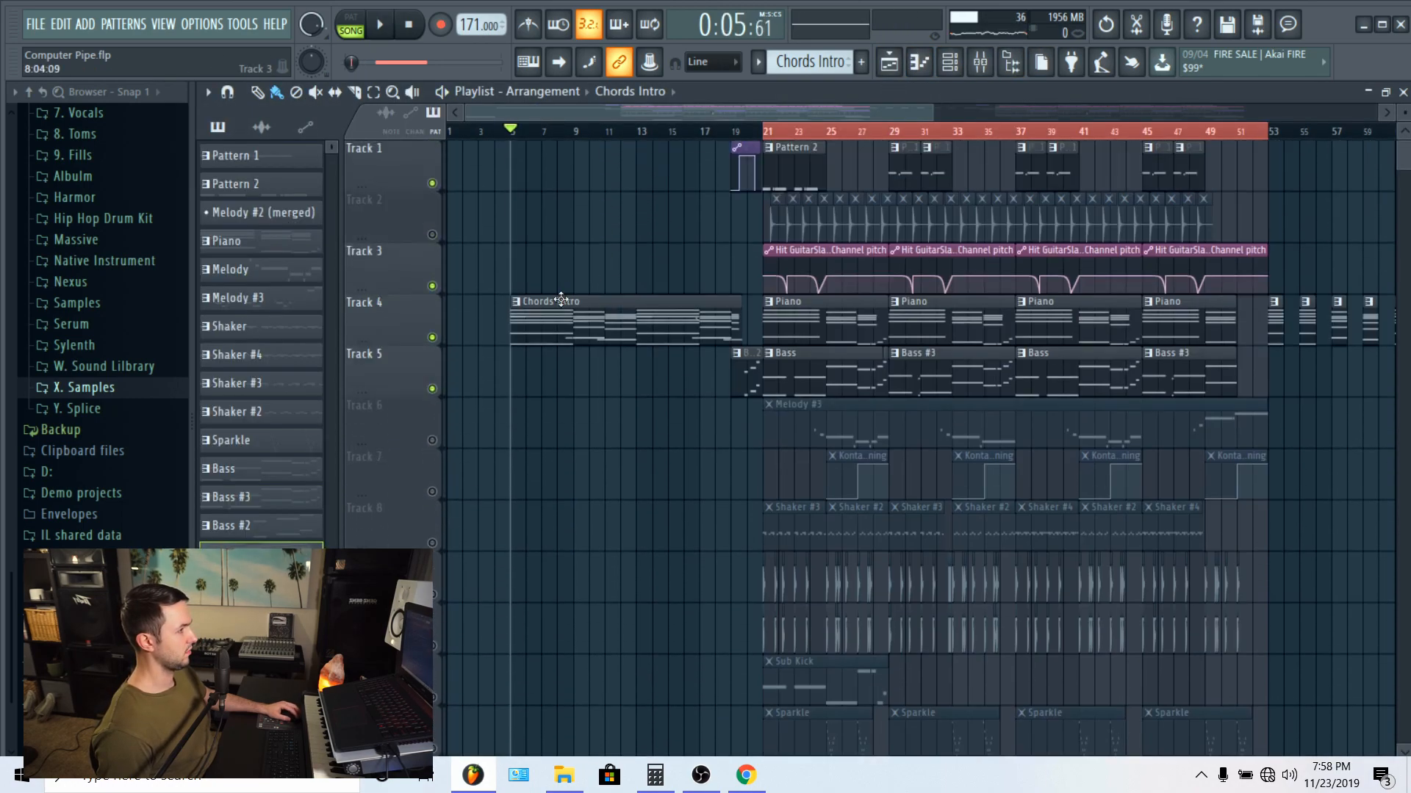
{"action": "double_click", "coordinate": [572, 323]}
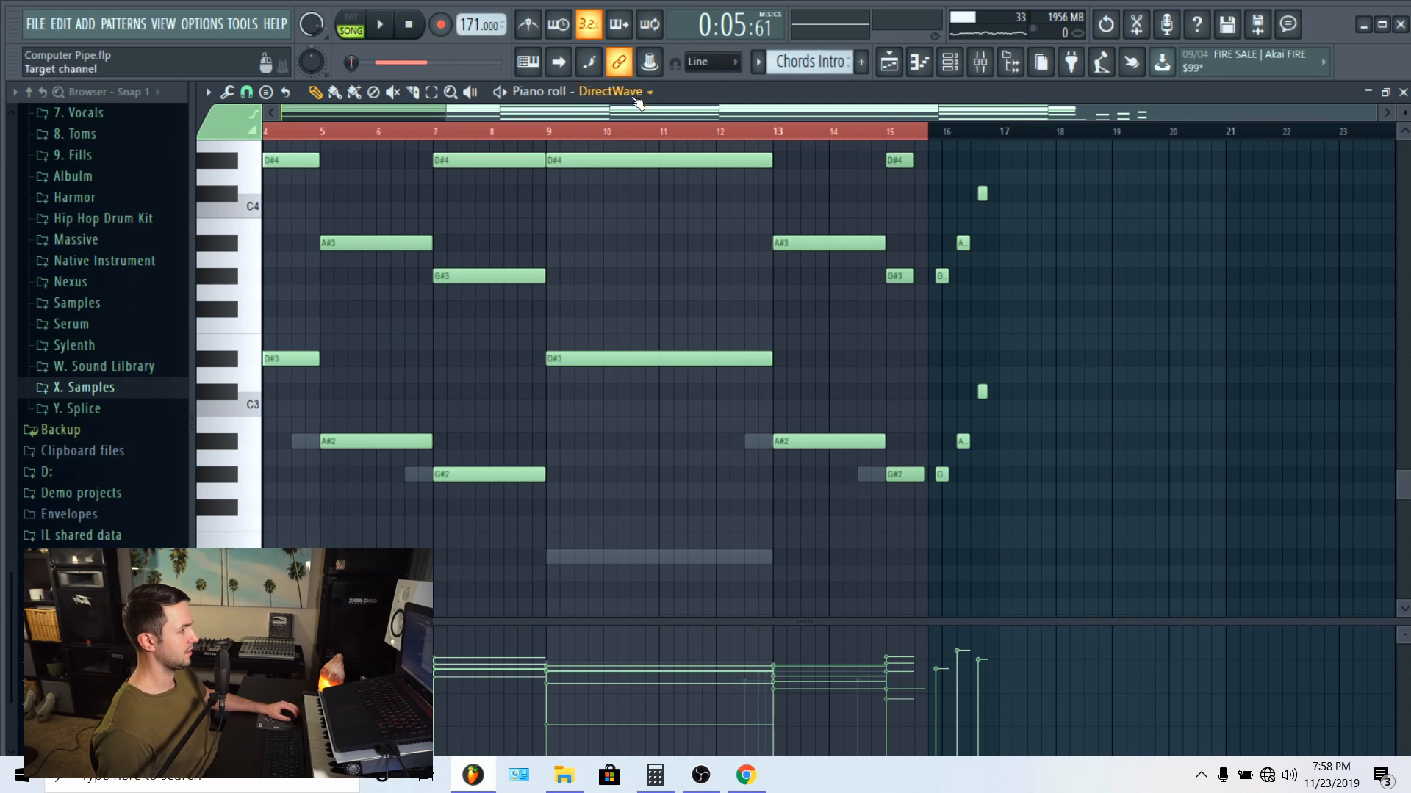
{"action": "left_click", "coordinate": [636, 100]}
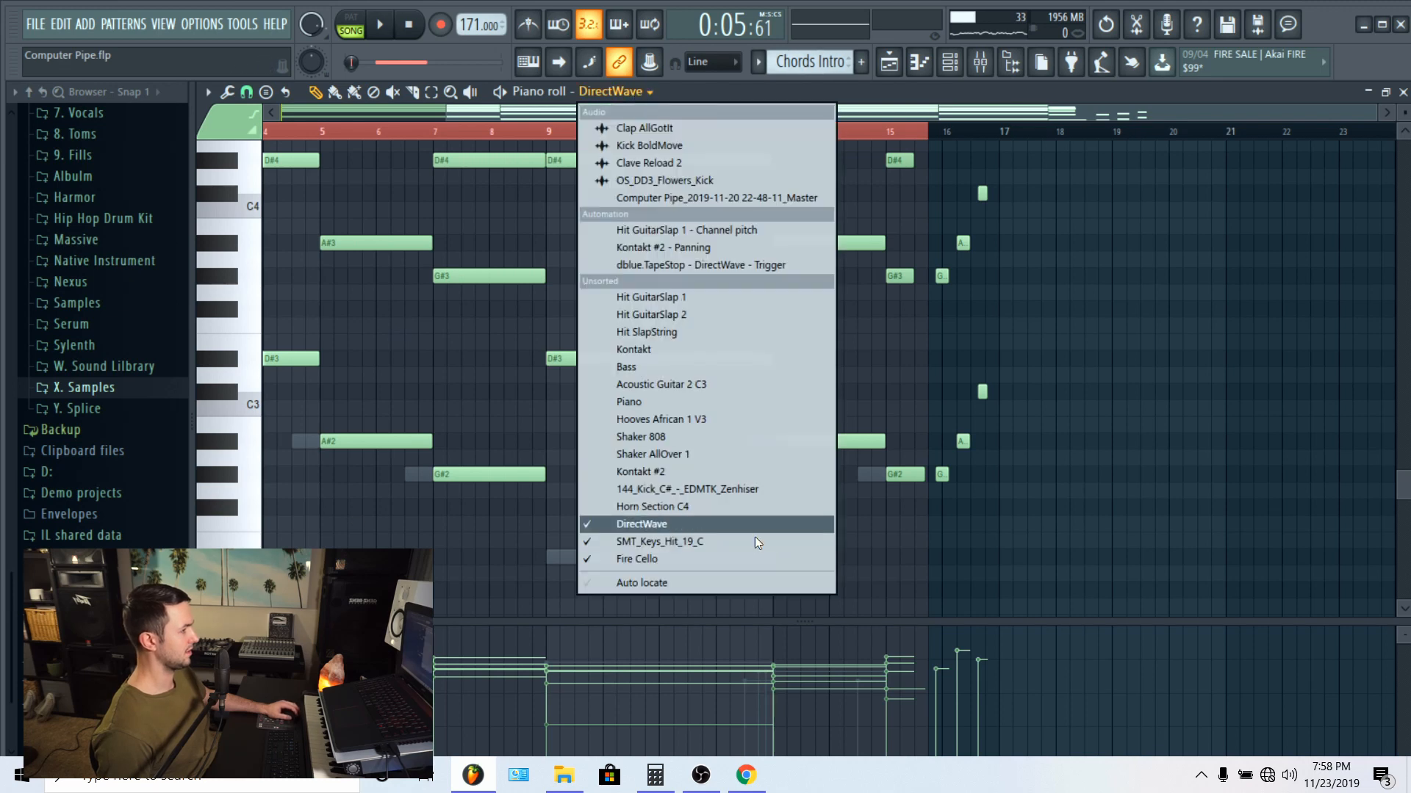
{"action": "left_click", "coordinate": [666, 544]}
{"action": "scroll", "coordinate": [296, 399], "scroll_direction": "up", "scroll_amount": 4}
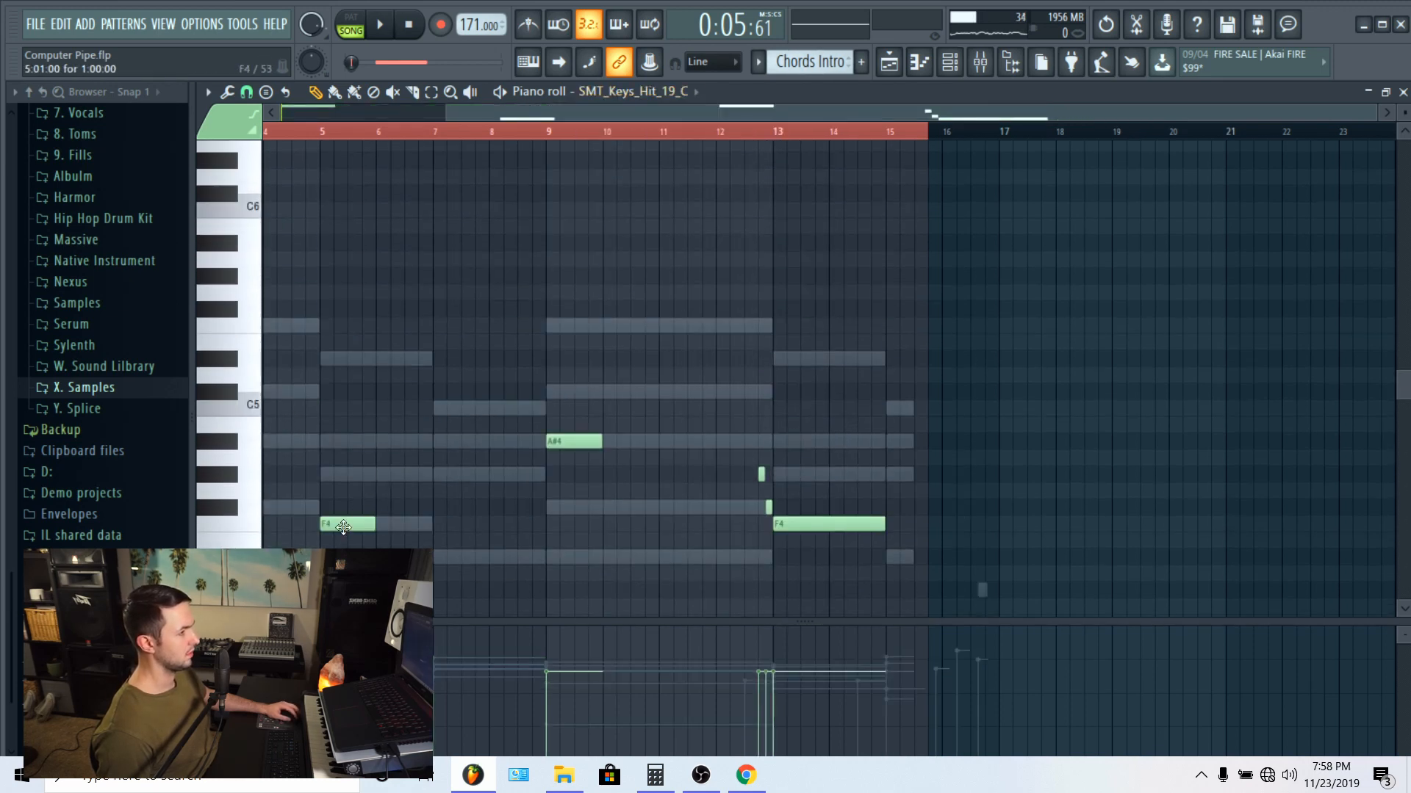
Step: Open the SMT_Keys_Hit_19_C channel's sampler settings and check its envelope page and sample waveform
{"action": "left_click", "coordinate": [922, 62]}
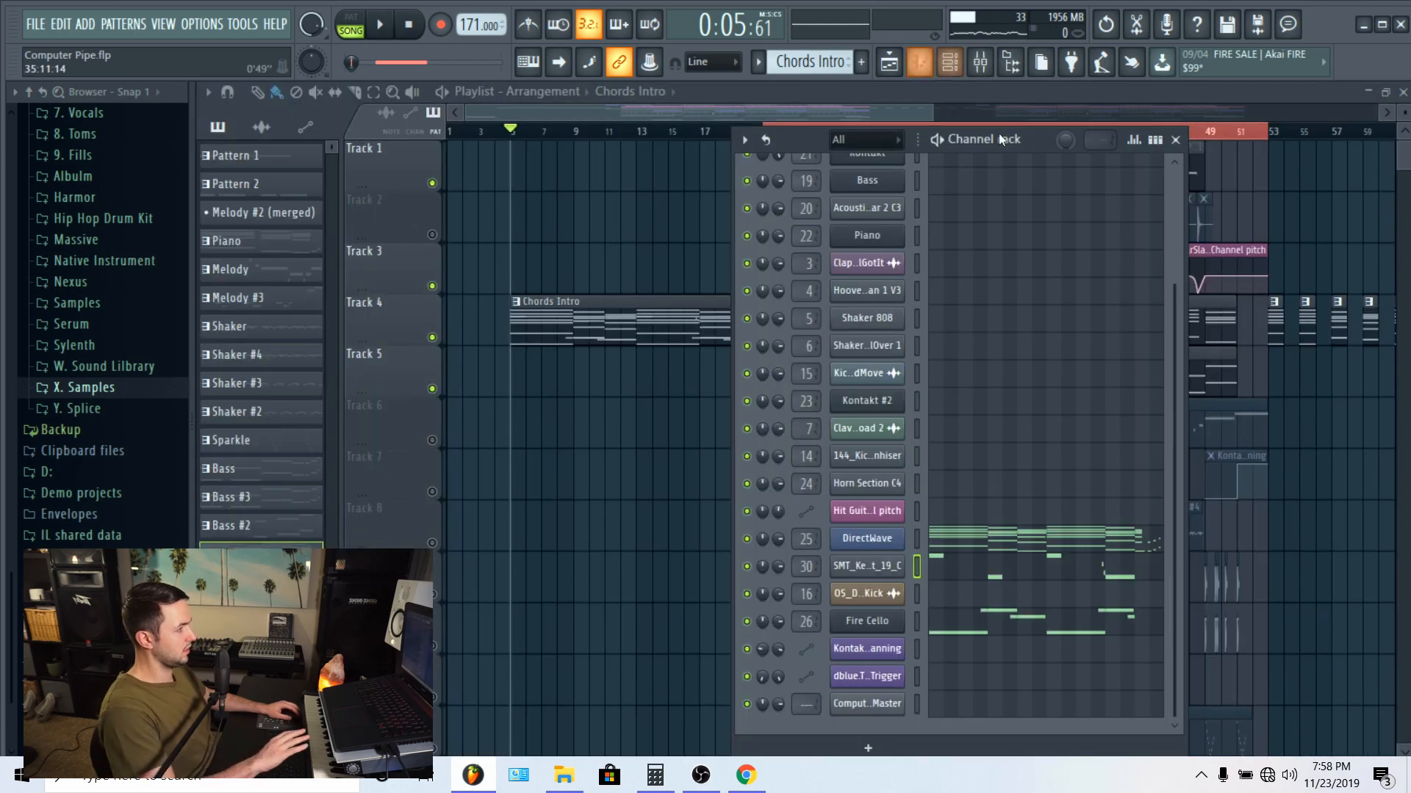
{"action": "left_click", "coordinate": [867, 567]}
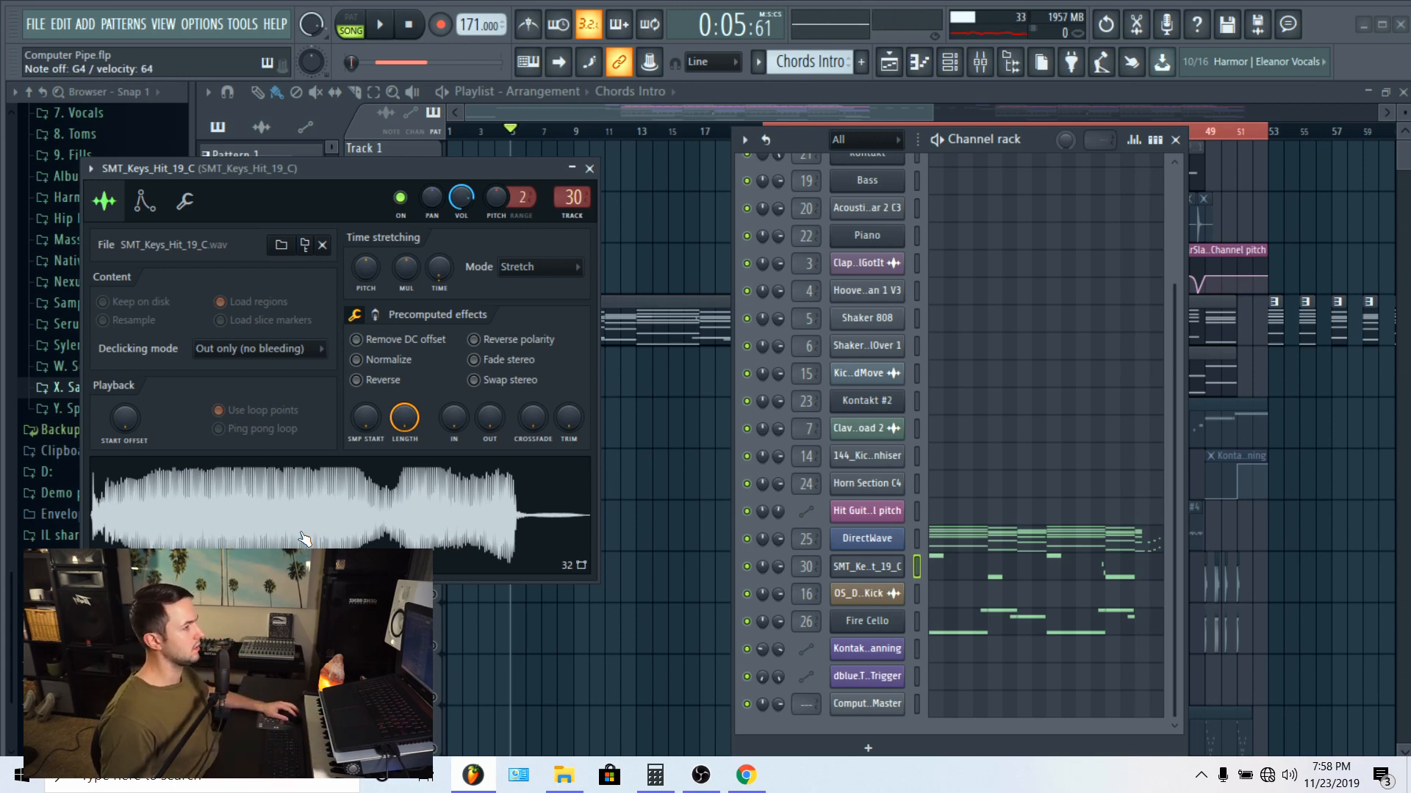
{"action": "left_click", "coordinate": [145, 200]}
{"action": "left_click", "coordinate": [120, 202]}
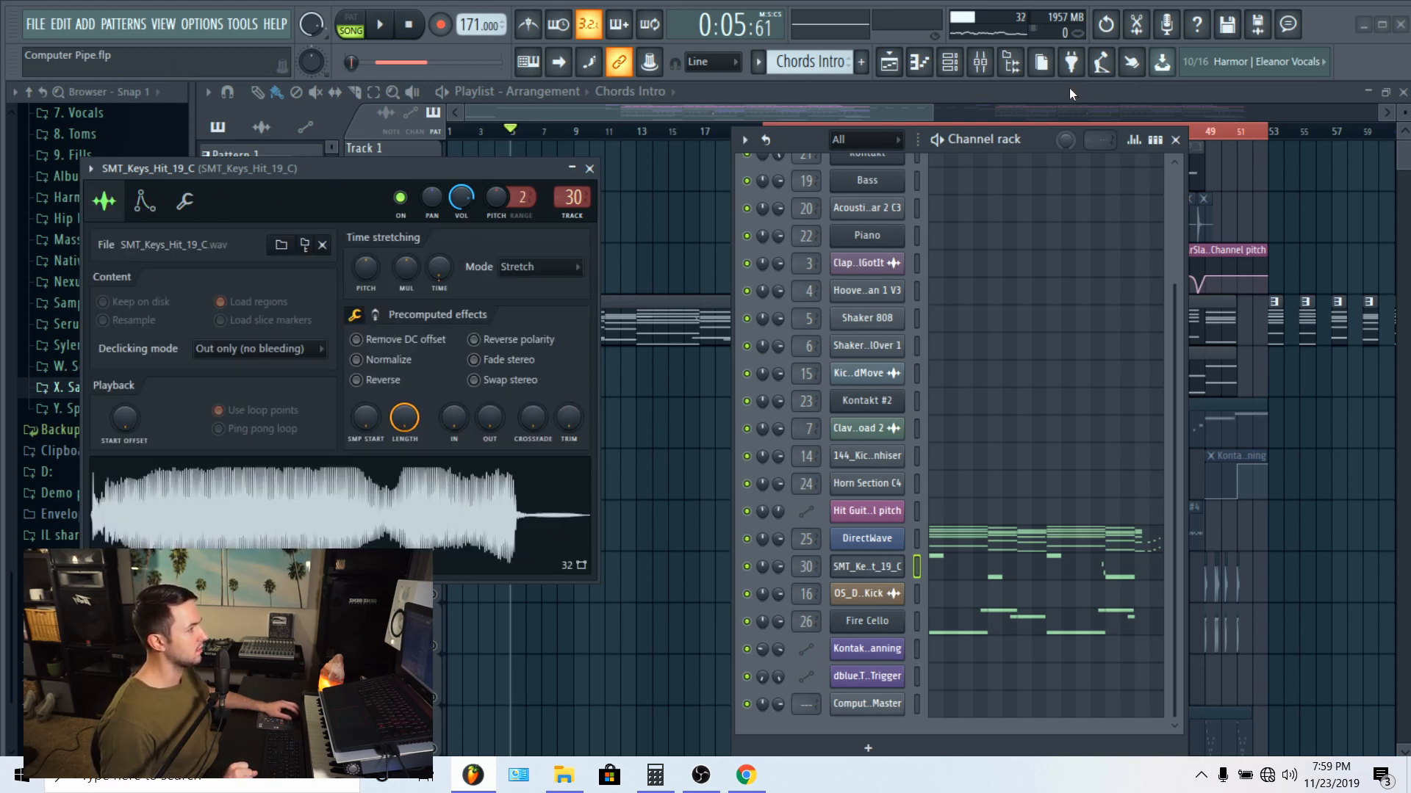
Step: Show the SMT_Keys_Hit_19_C track's first Fruity Reeverb 2 and bypass Fruity Fast Dist, the second reverb and the parametric EQ 2
{"action": "left_click", "coordinate": [980, 62]}
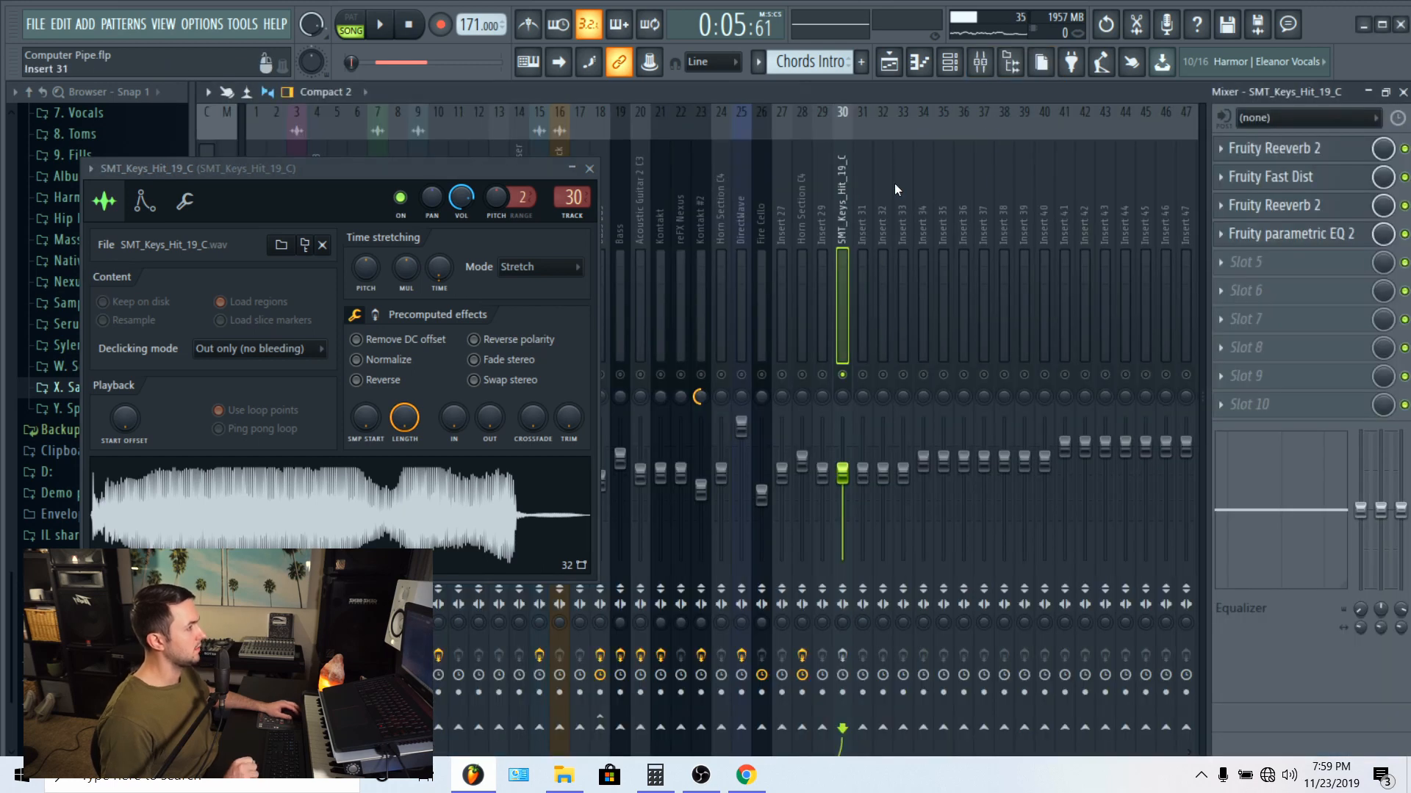
{"action": "left_click", "coordinate": [1273, 148]}
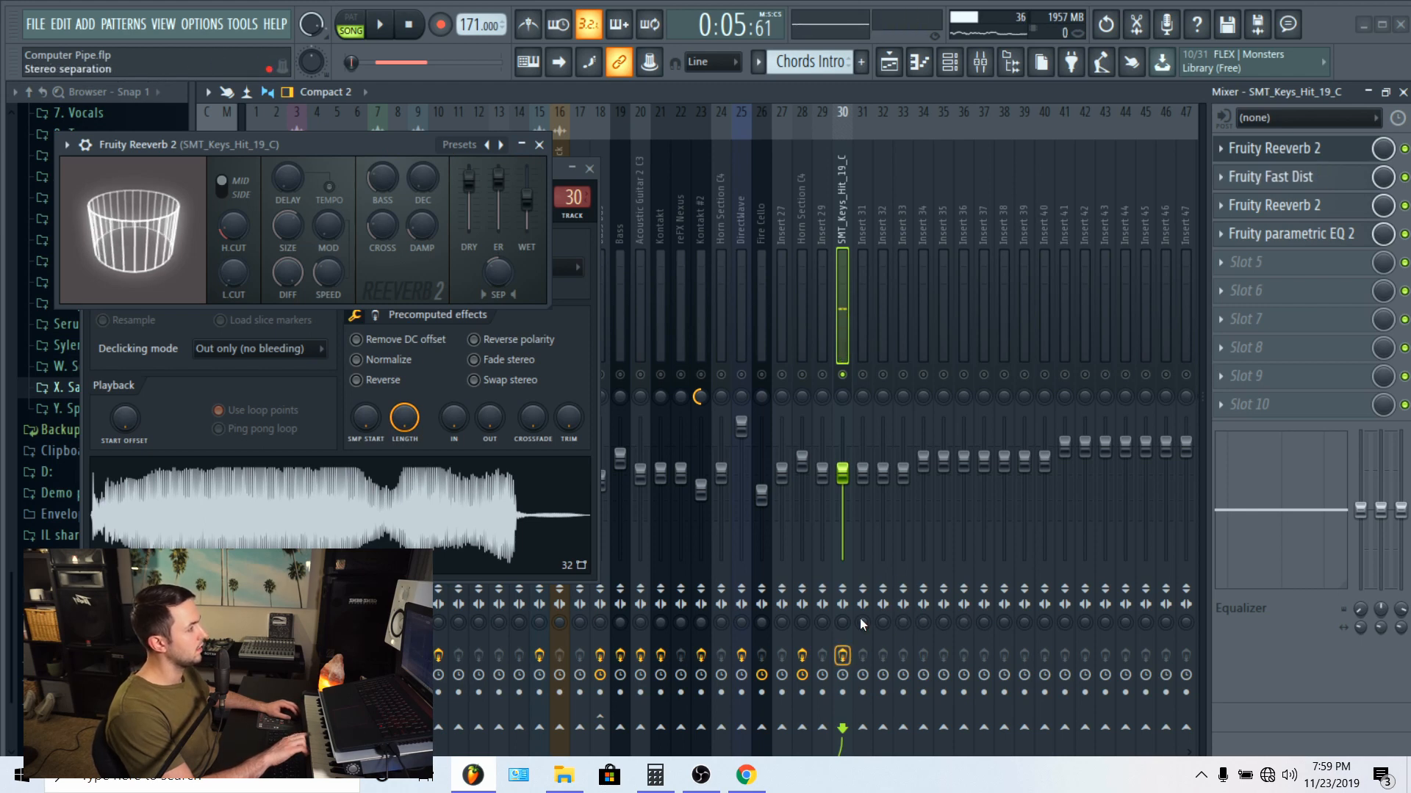
{"action": "left_click", "coordinate": [1404, 234]}
{"action": "left_click", "coordinate": [1404, 206]}
{"action": "left_click", "coordinate": [1404, 177]}
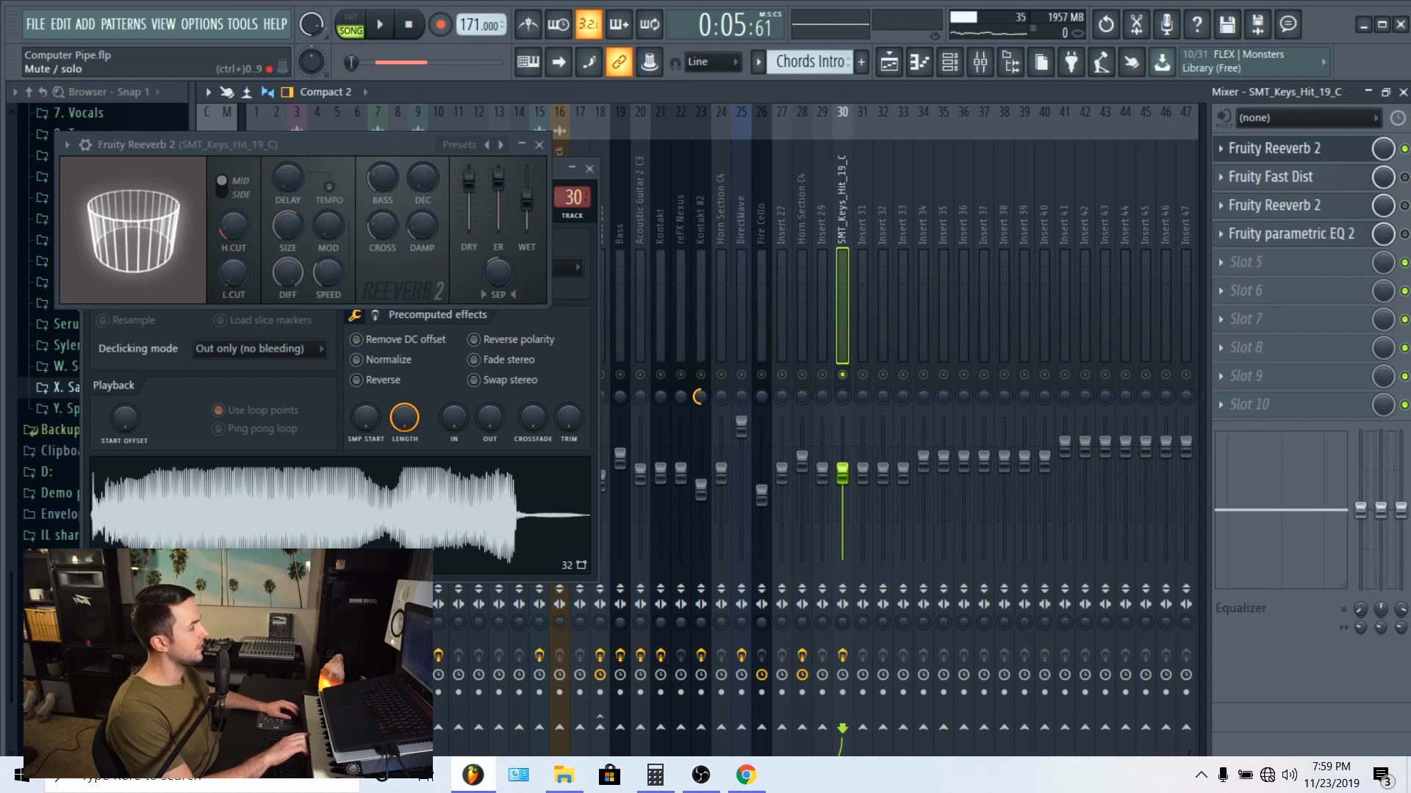
Step: Re-enable Fruity Fast Dist and the second Fruity Reeverb 2 on the SMT_Keys_Hit_19_C track and show their settings
{"action": "left_click", "coordinate": [1404, 177]}
{"action": "left_click", "coordinate": [1297, 177]}
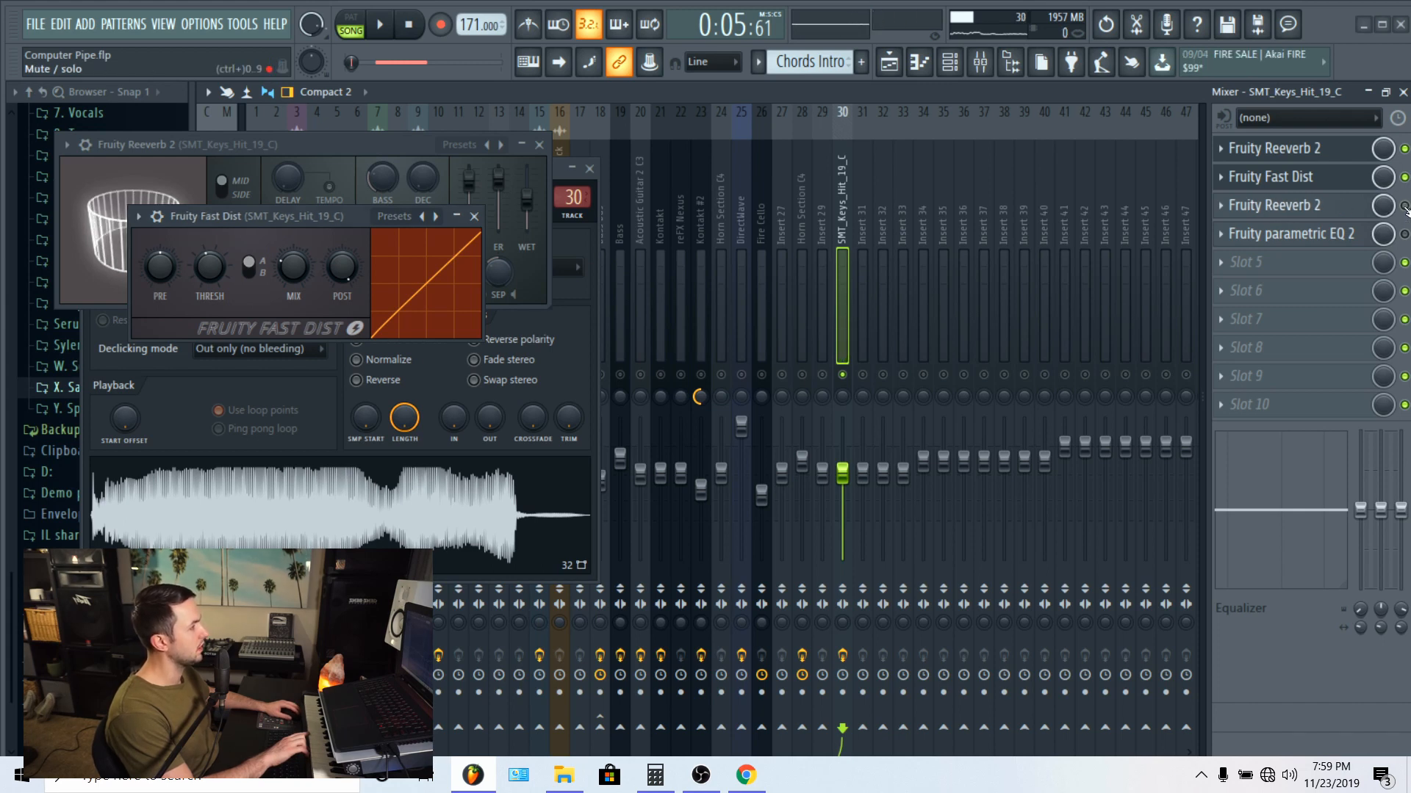
{"action": "left_click", "coordinate": [1274, 205]}
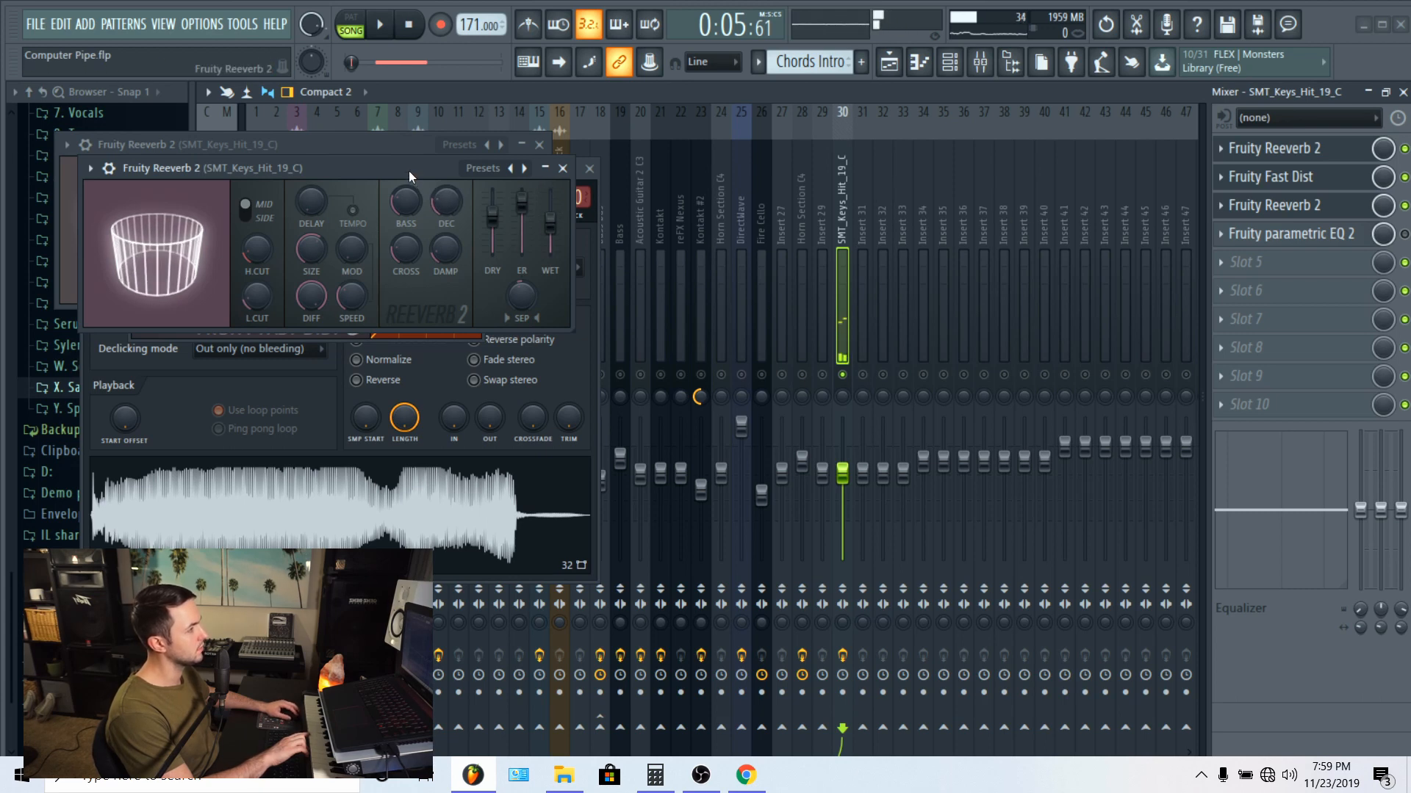
Step: Show the SMT_Keys_Hit_19_C track's Fruity parametric EQ 2 and re-enable it
{"action": "left_click", "coordinate": [1290, 233]}
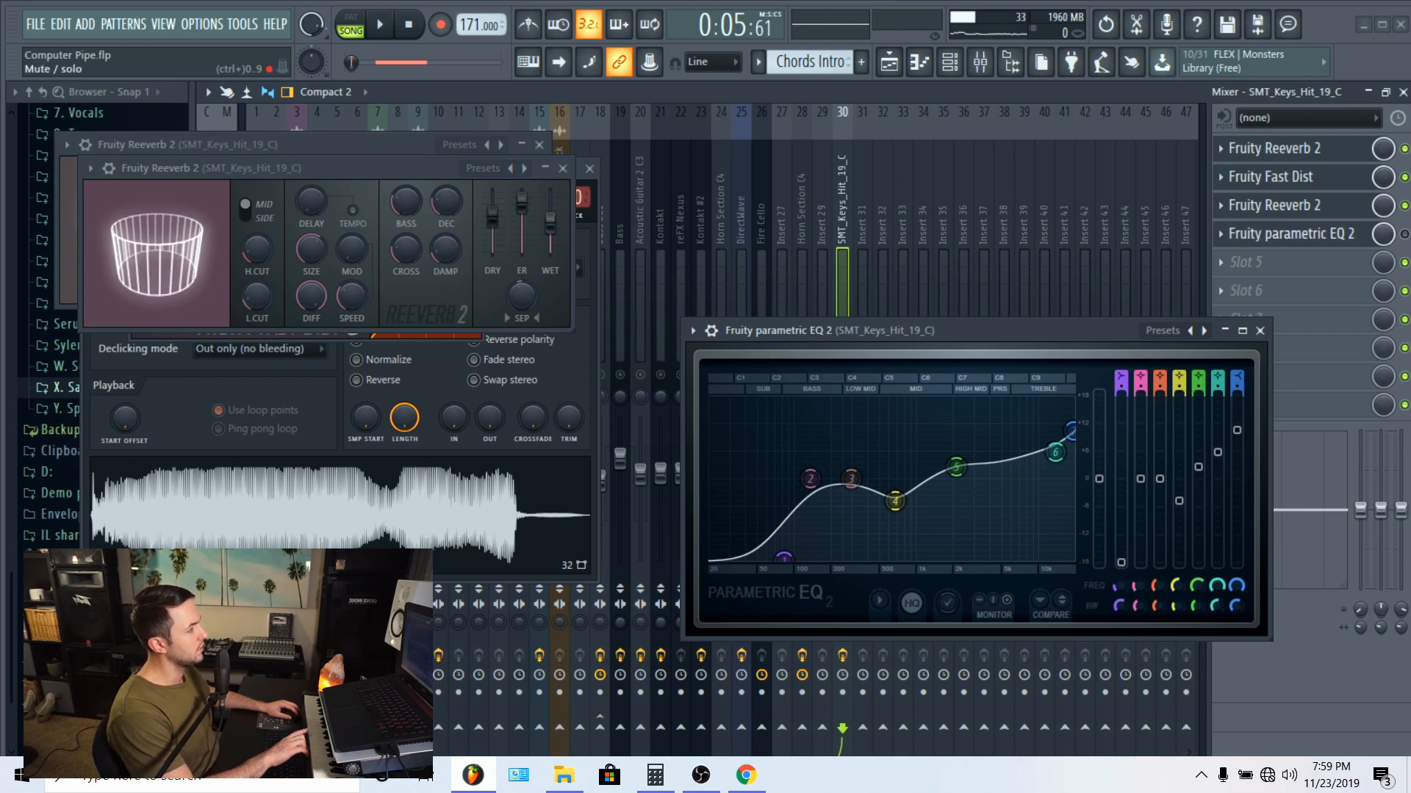
{"action": "left_click", "coordinate": [1330, 241]}
{"action": "left_click", "coordinate": [1394, 233]}
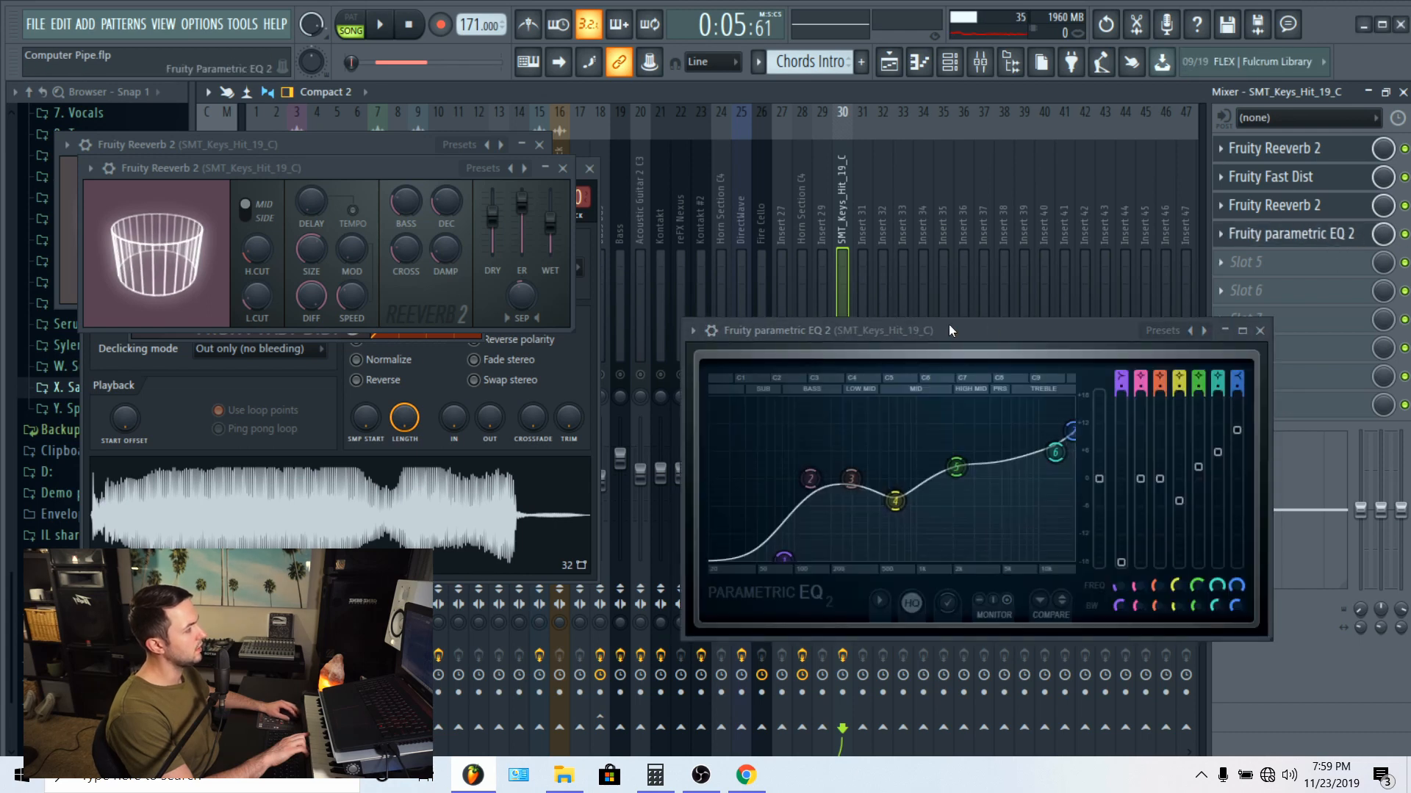
Step: Close the SMT_Keys_Hit_19_C parametric EQ 2, unsolo that mixer track and resume song playback
{"action": "left_click_drag", "start_coordinate": [950, 325], "coordinate": [925, 267]}
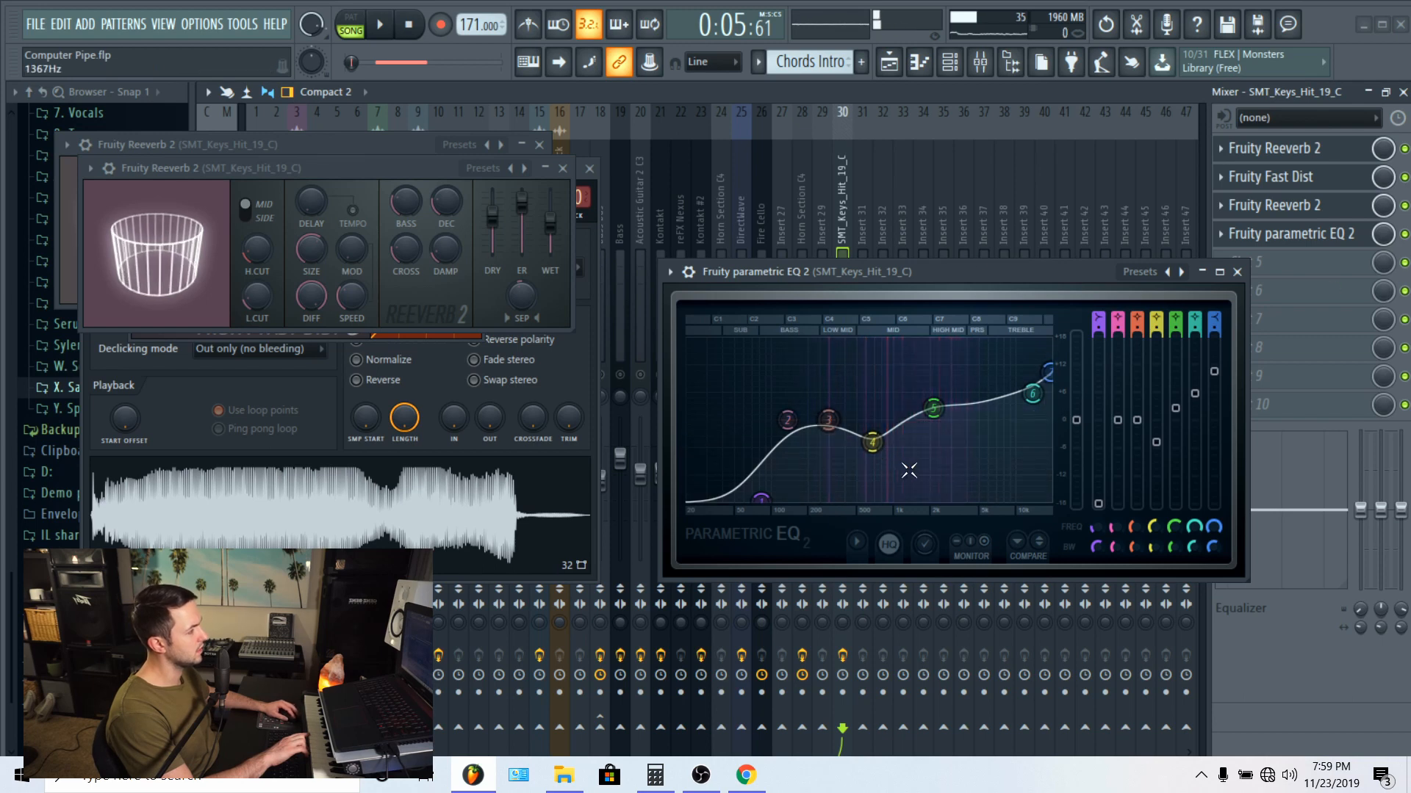
{"action": "left_click", "coordinate": [1238, 273]}
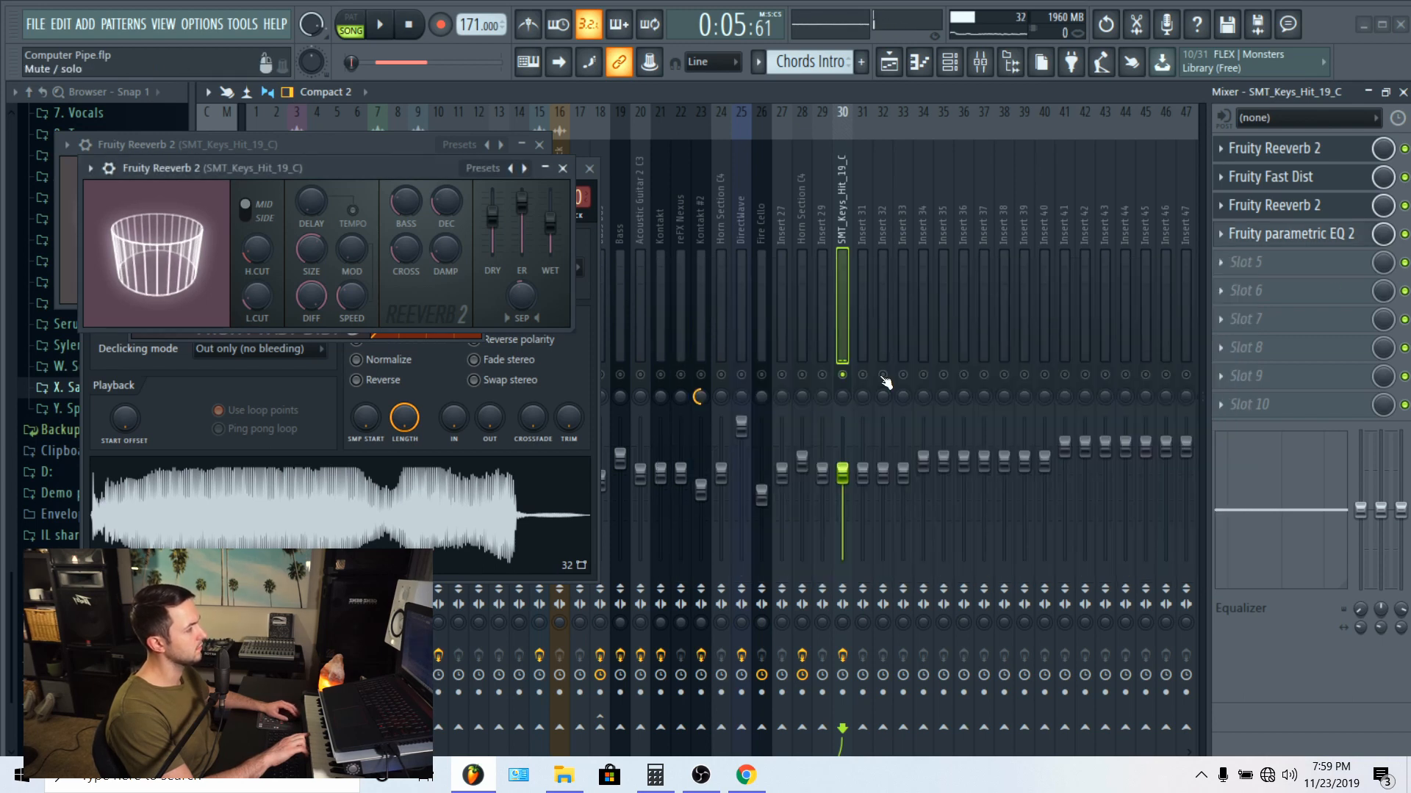
{"action": "key", "text": "space"}
{"action": "left_click", "coordinate": [890, 65]}
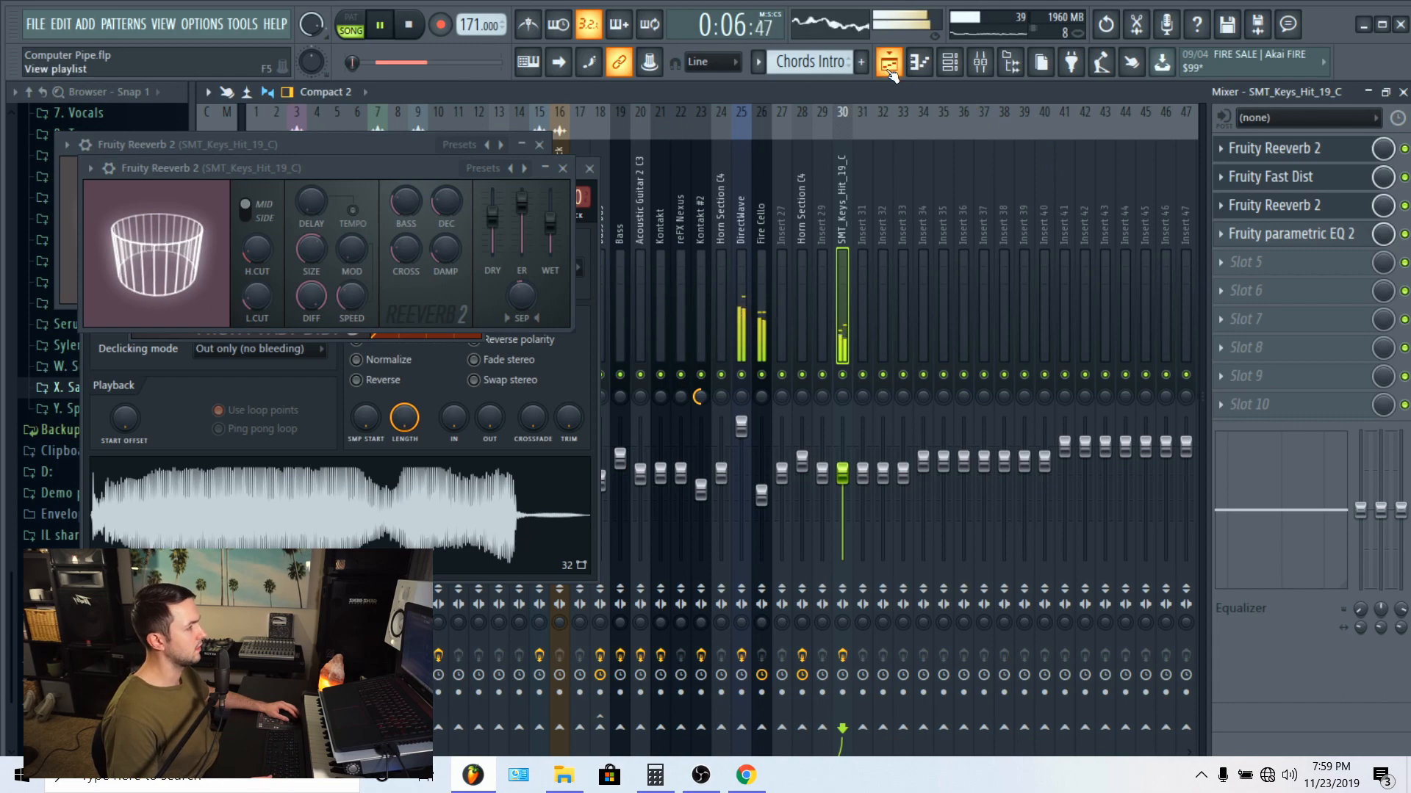
Step: Close the remaining SMT_Keys_Hit_19_C windows: both Fruity Reeverb 2 instances, Fruity Fast Dist and the sampler
{"action": "left_click", "coordinate": [539, 146]}
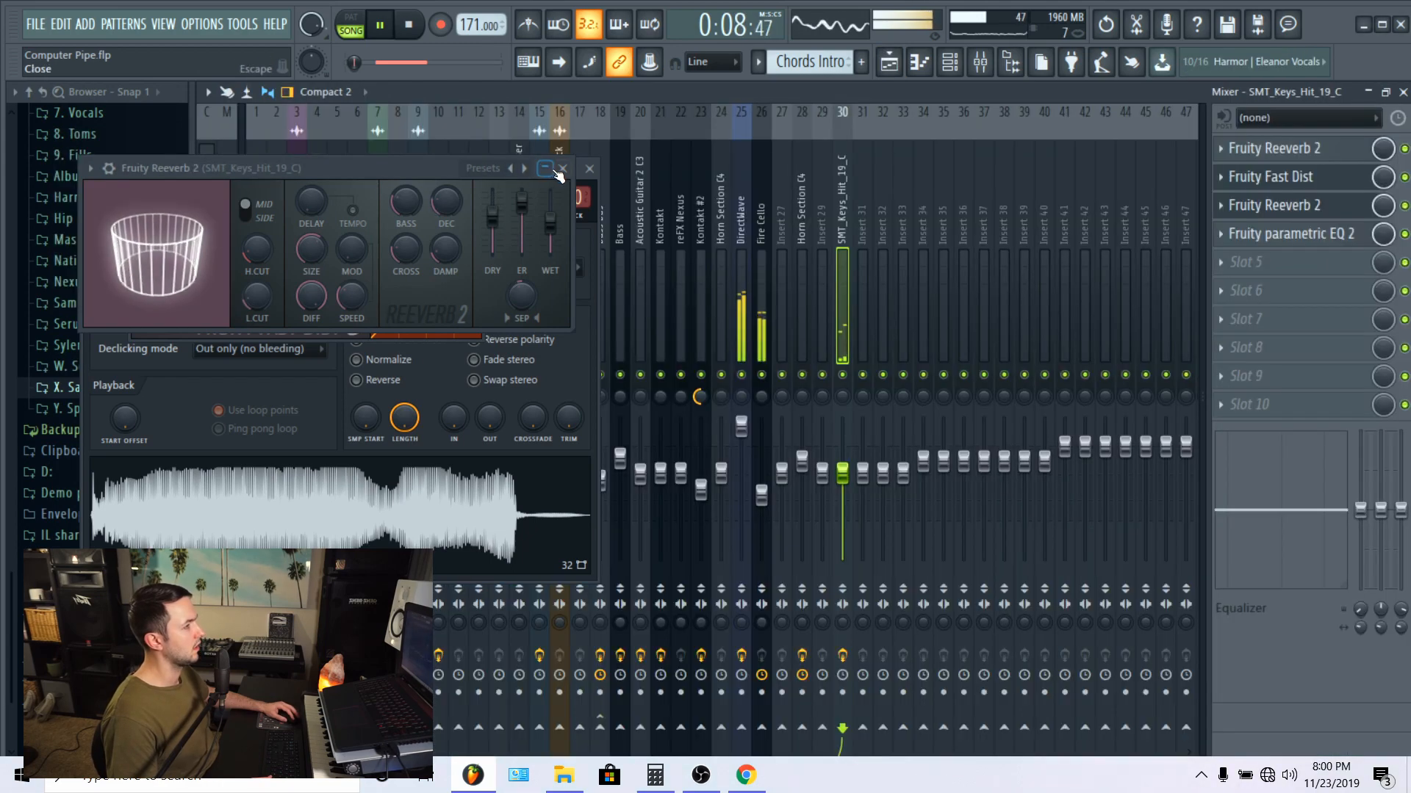
{"action": "left_click", "coordinate": [563, 168]}
{"action": "left_click", "coordinate": [572, 168]}
{"action": "left_click", "coordinate": [589, 168]}
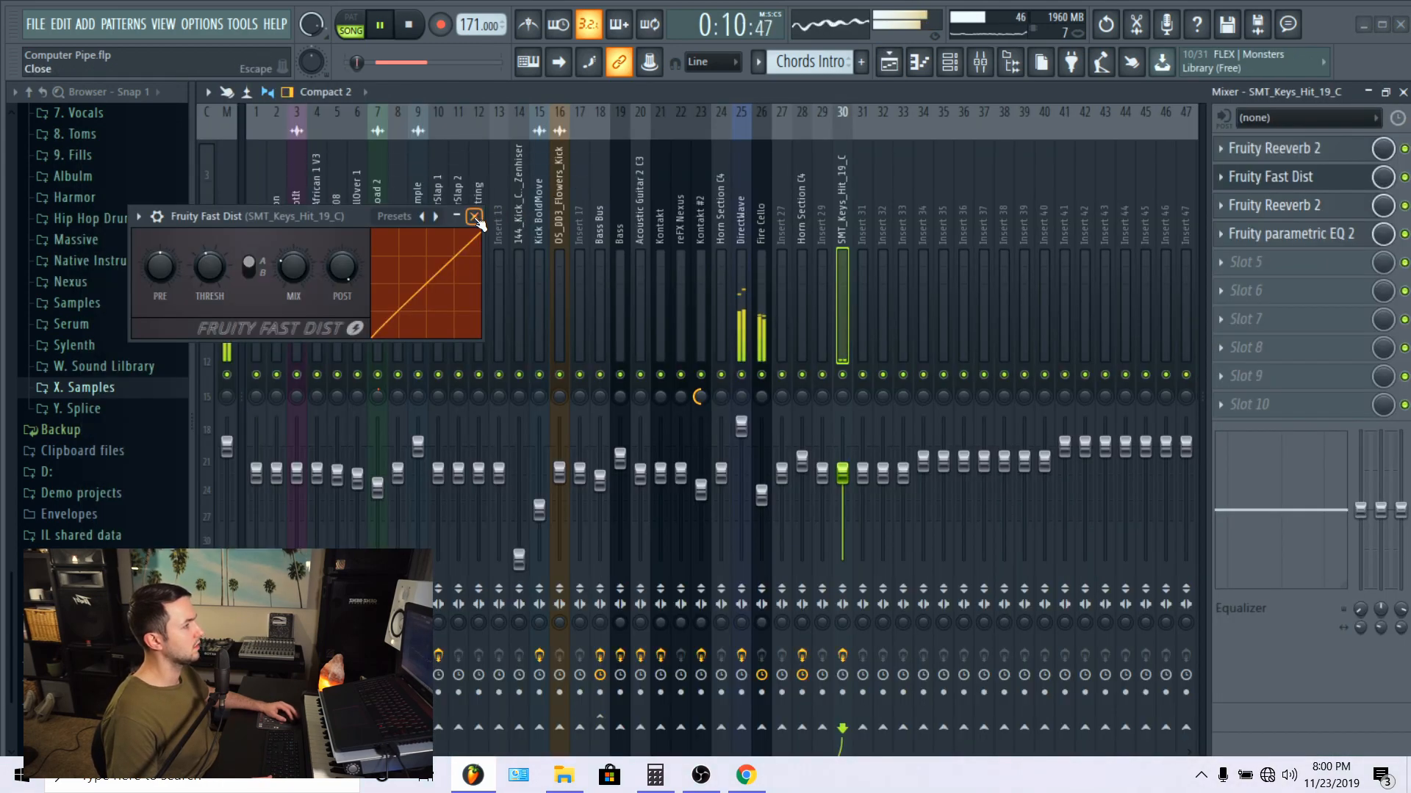
{"action": "left_click", "coordinate": [474, 216]}
Step: Solo Track 5 with the bass clips in the playlist and play from just before bar 21
{"action": "left_click", "coordinate": [890, 64]}
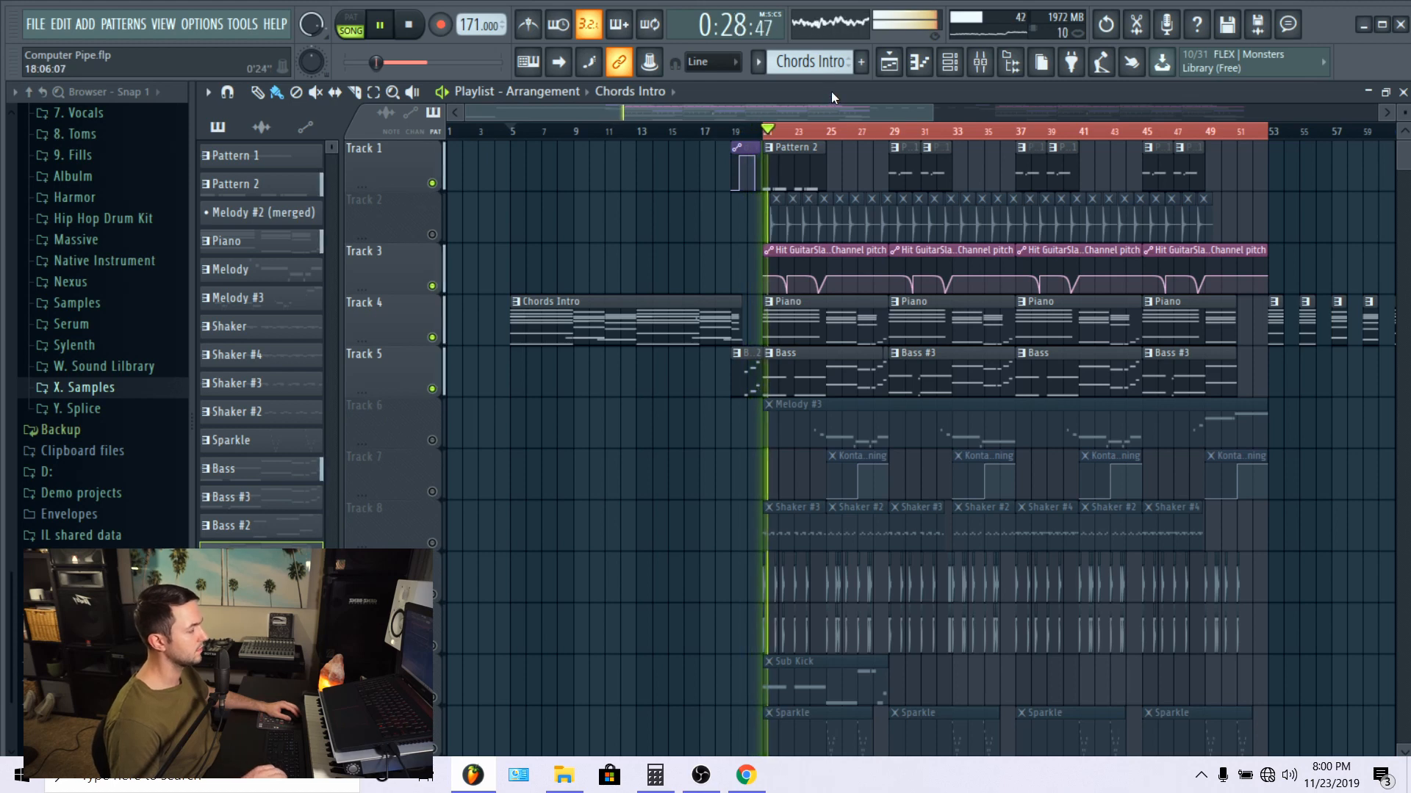
{"action": "right_click", "coordinate": [444, 391]}
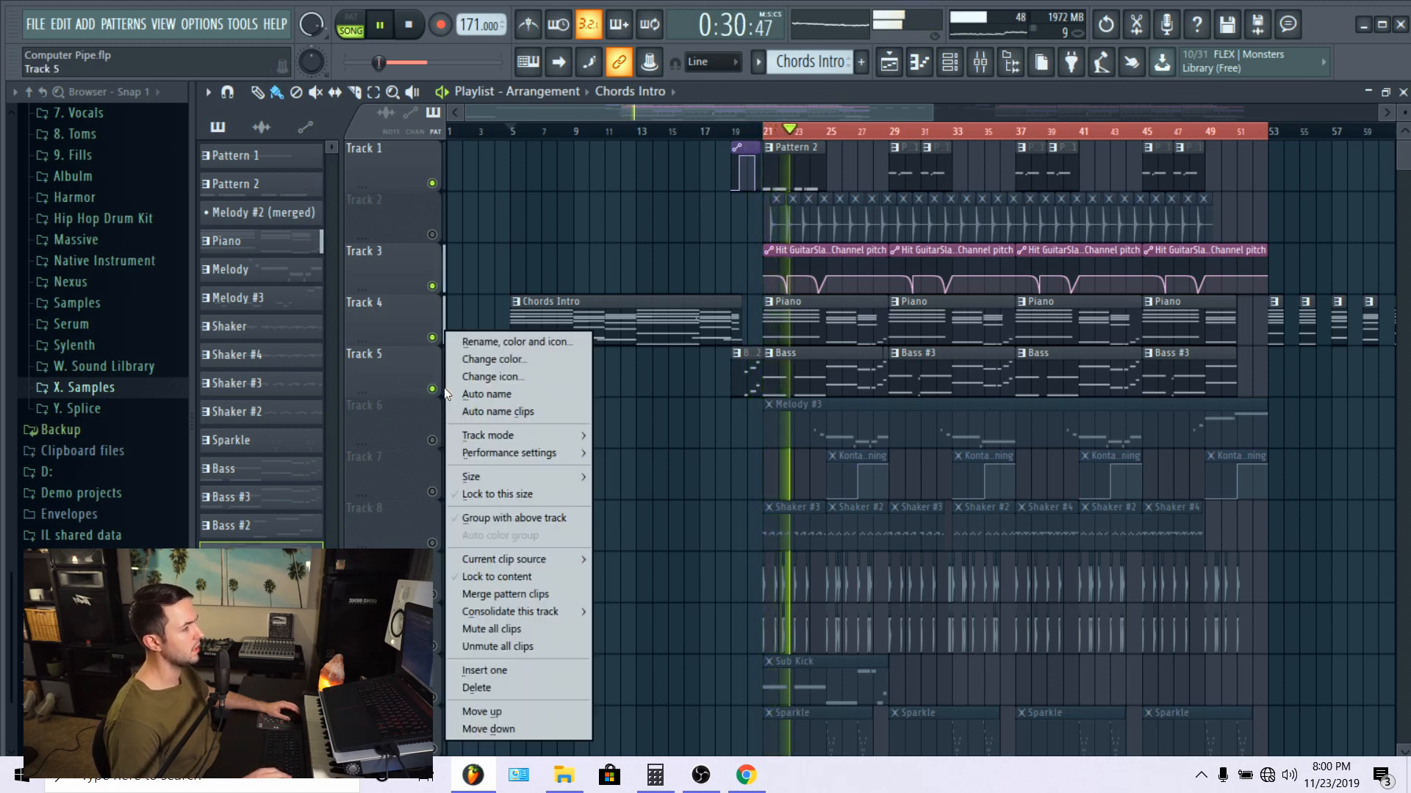
{"action": "right_click", "coordinate": [432, 389]}
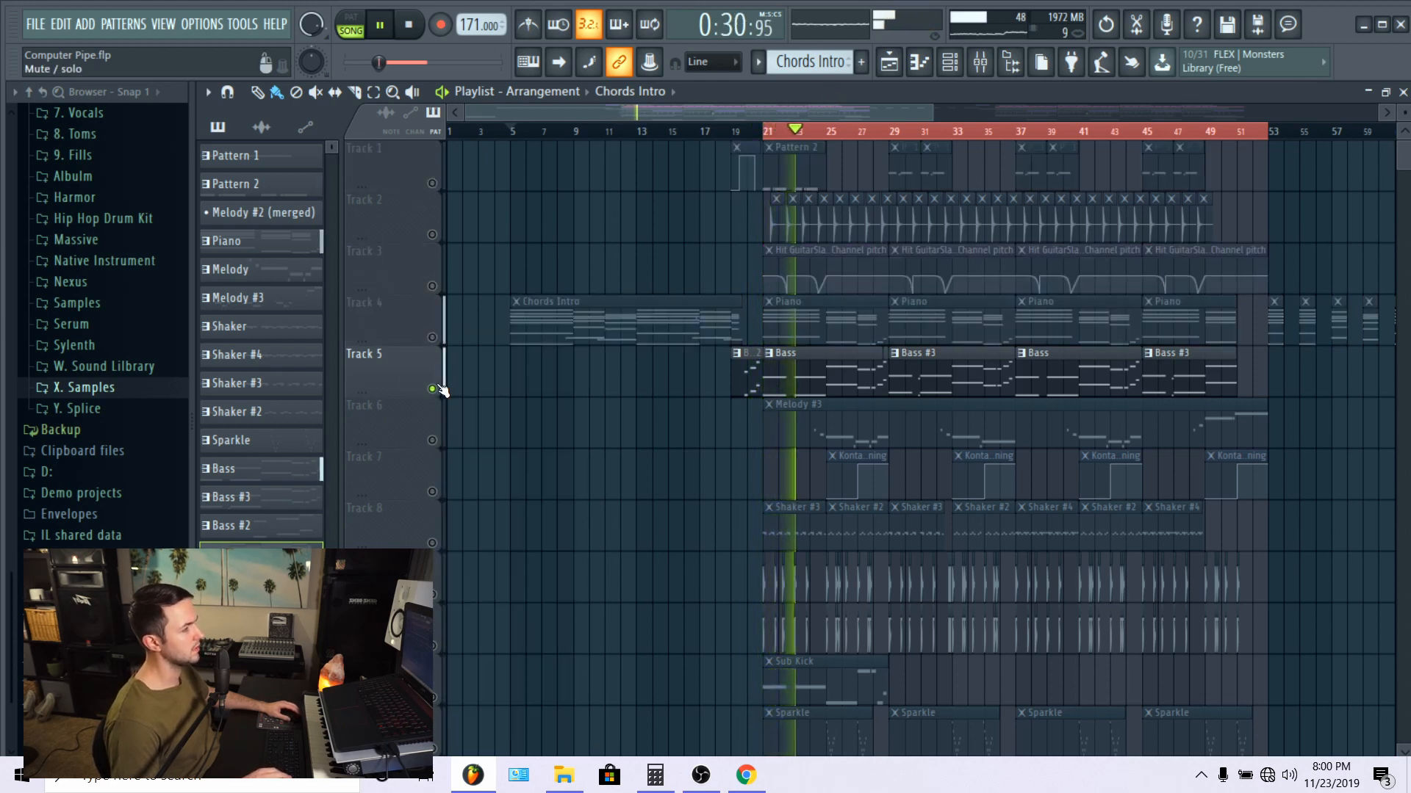
{"action": "left_click", "coordinate": [745, 131]}
Step: Open the first Bass clip's pattern from Track 5 in the piano roll and show its channels in the channel rack
{"action": "left_click", "coordinate": [921, 64]}
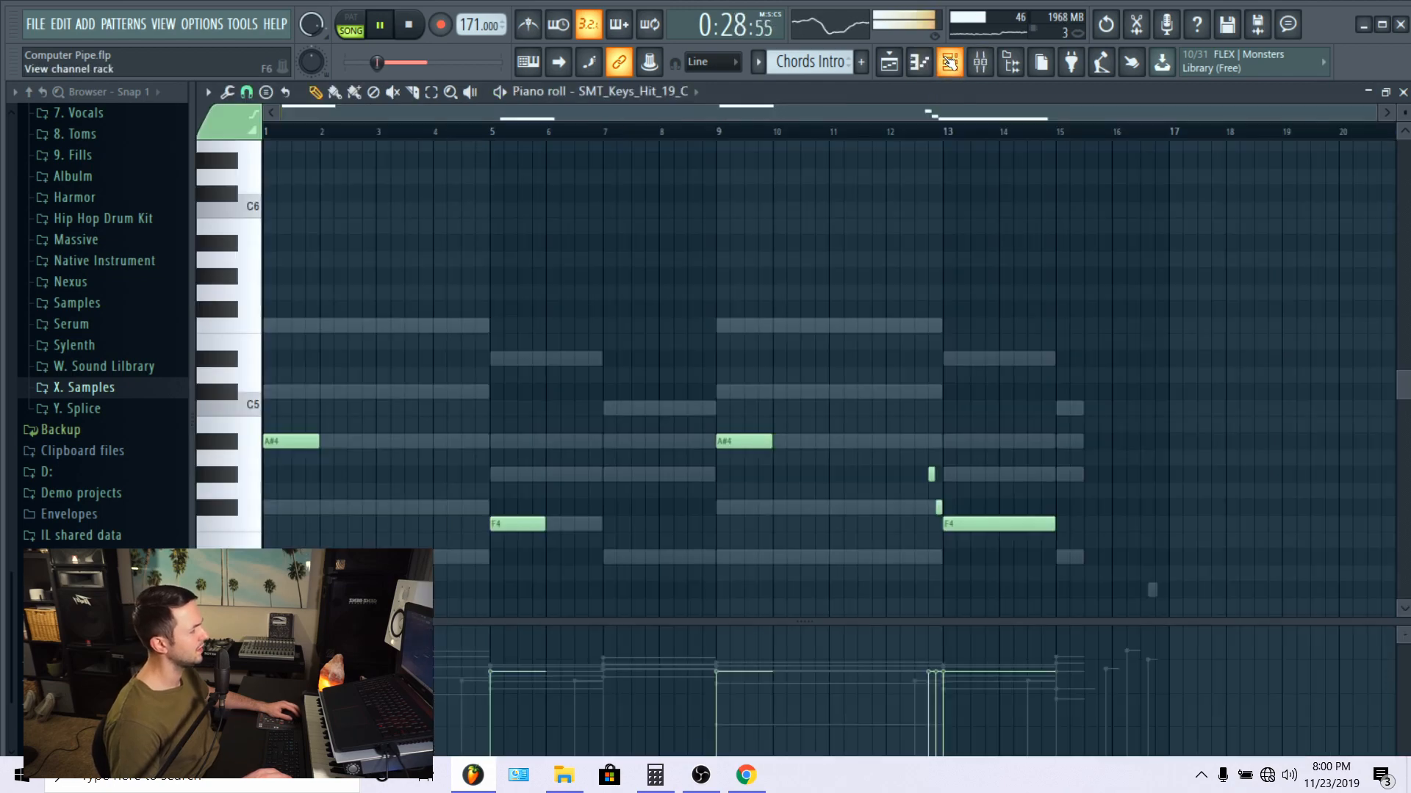
{"action": "left_click", "coordinate": [980, 62]}
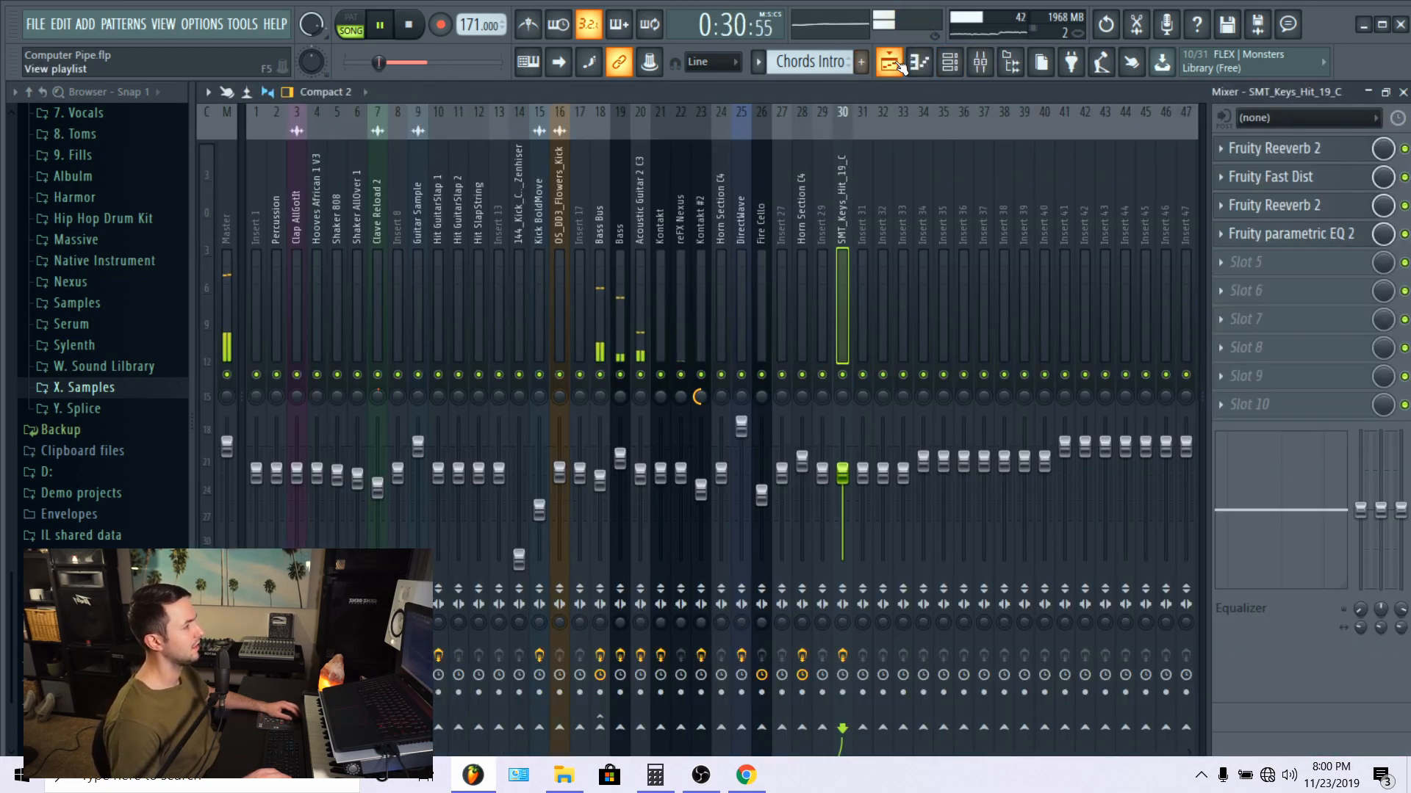
{"action": "left_click", "coordinate": [950, 64]}
{"action": "left_click", "coordinate": [920, 64]}
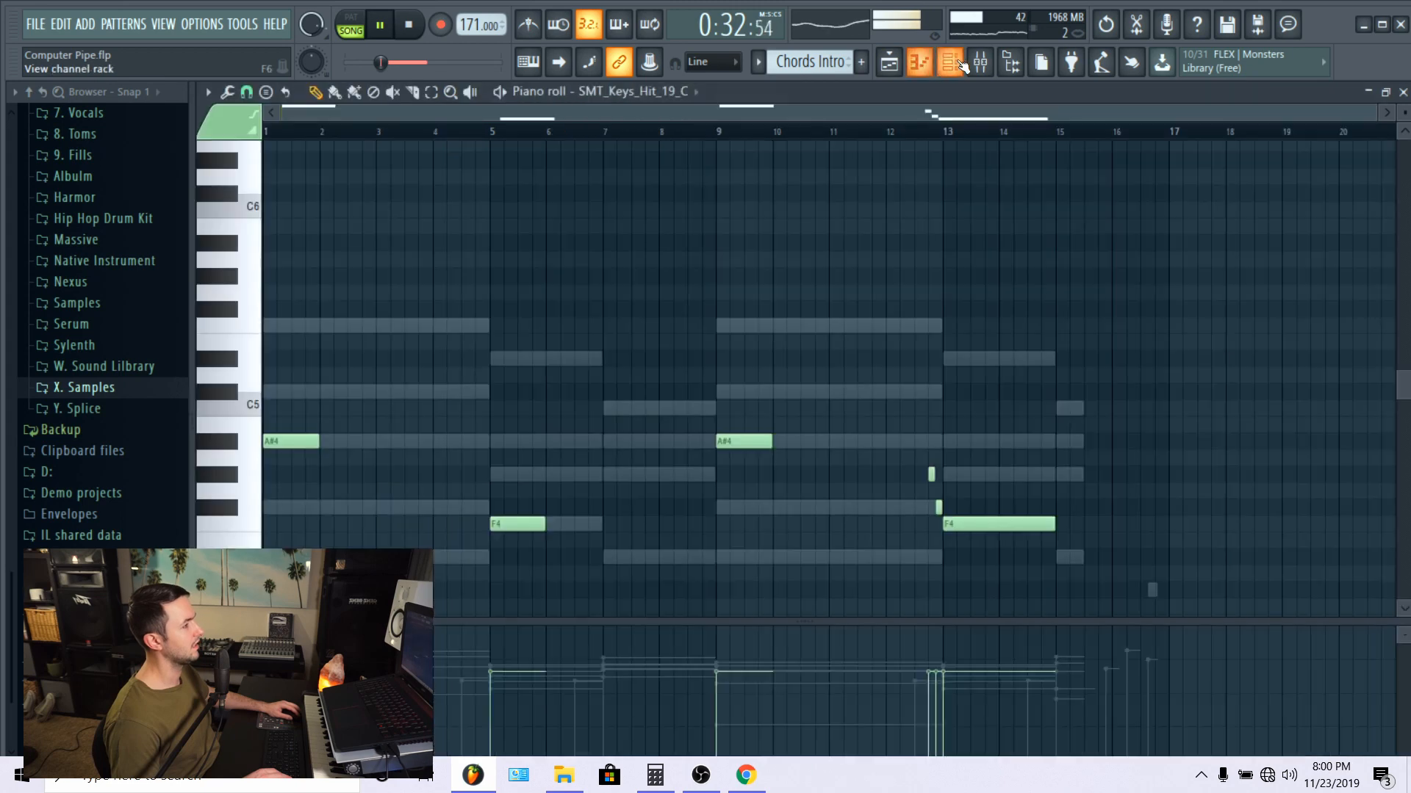
{"action": "left_click", "coordinate": [950, 64]}
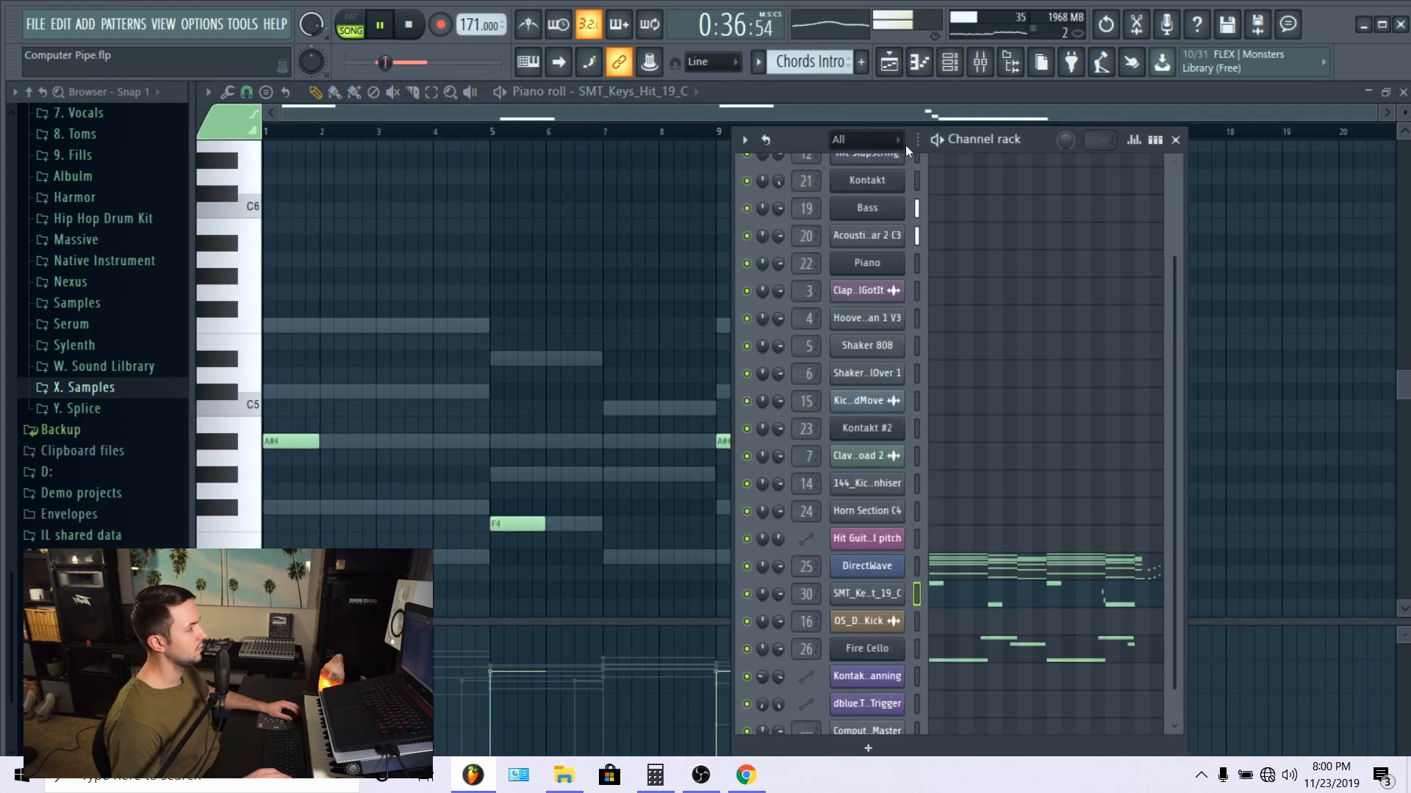
{"action": "left_click", "coordinate": [889, 64]}
{"action": "double_click", "coordinate": [810, 345]}
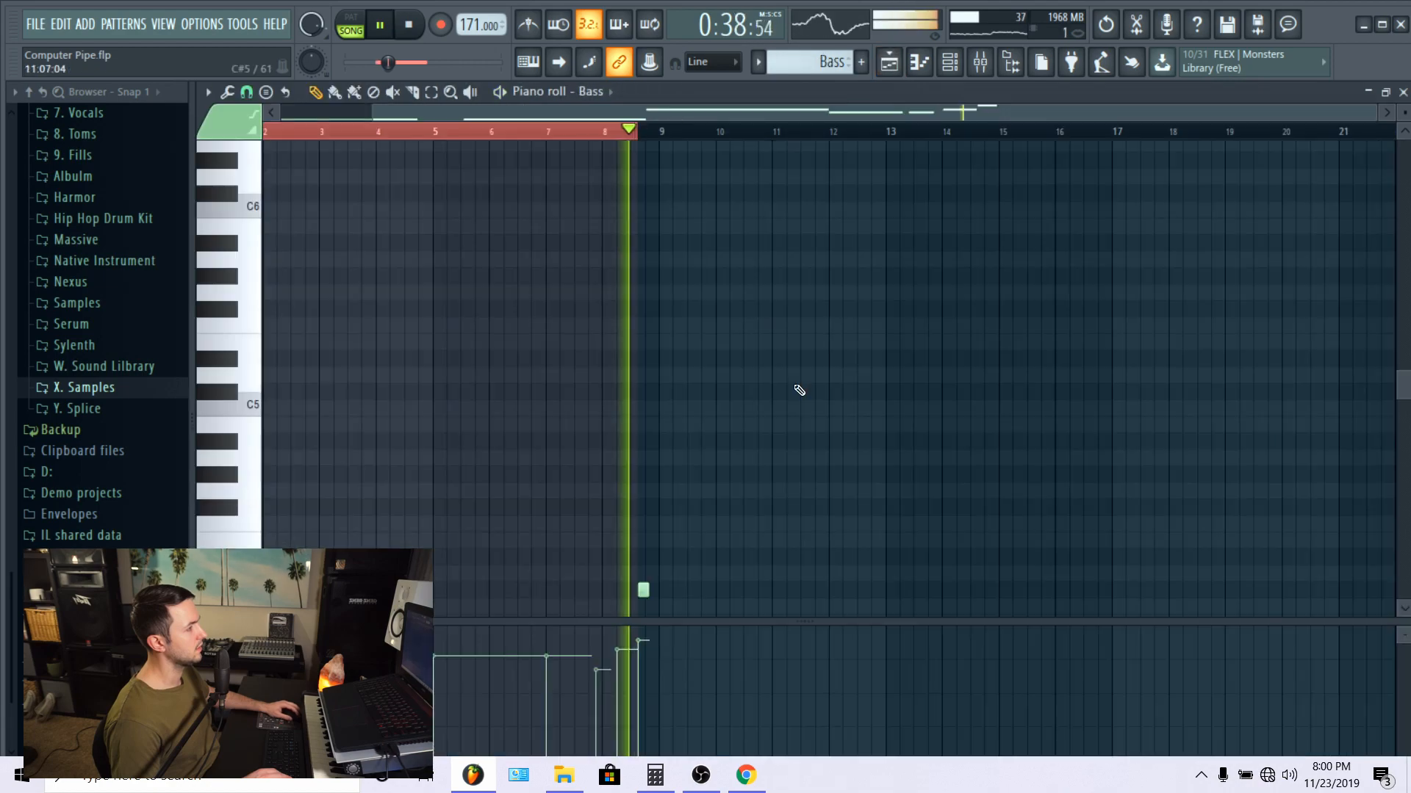
{"action": "left_click", "coordinate": [950, 64]}
{"action": "scroll", "coordinate": [997, 360], "scroll_direction": "up", "scroll_amount": 2}
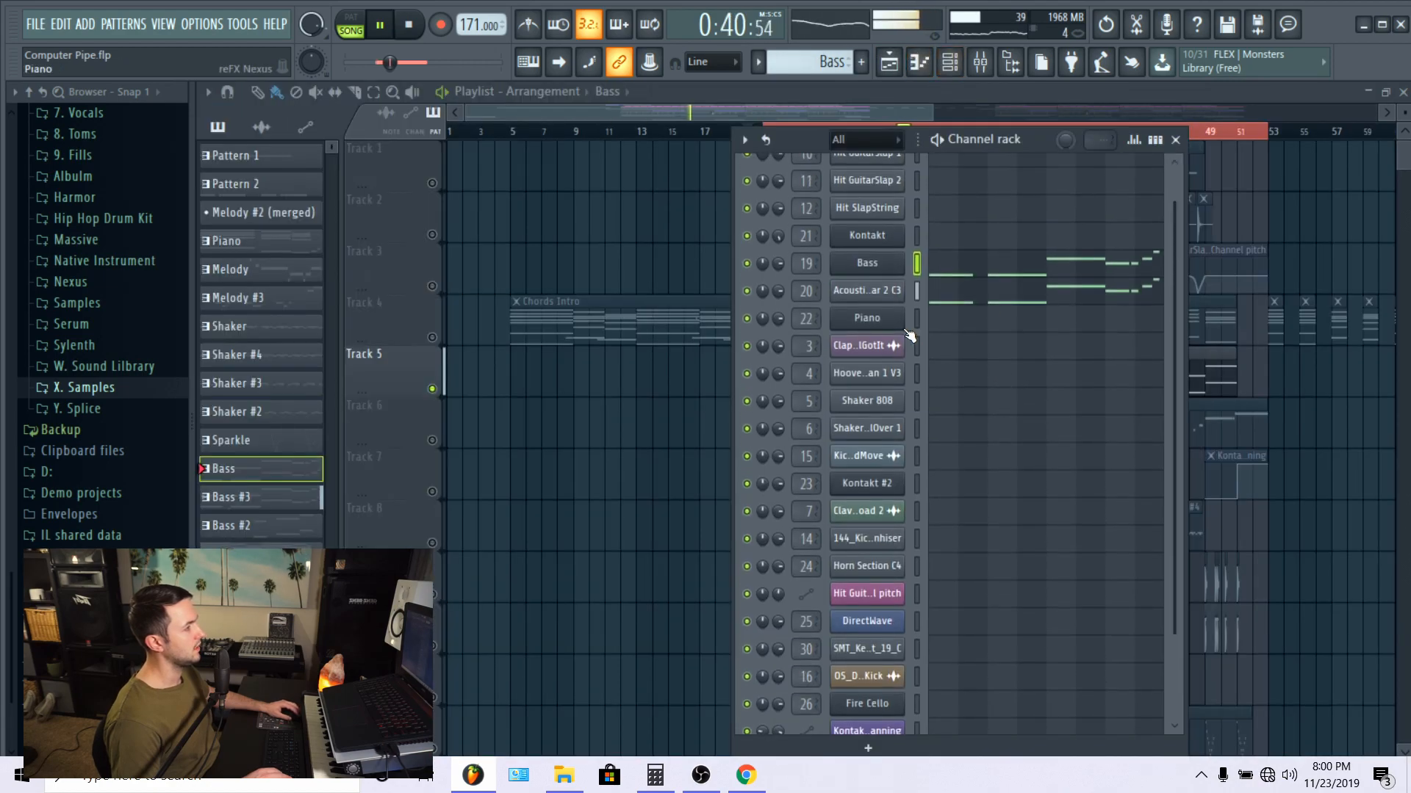
Step: Stop playback and check which Kontakt instrument the Bass channel uses, leaving its window closed
{"action": "key", "text": "space"}
{"action": "left_click", "coordinate": [873, 263]}
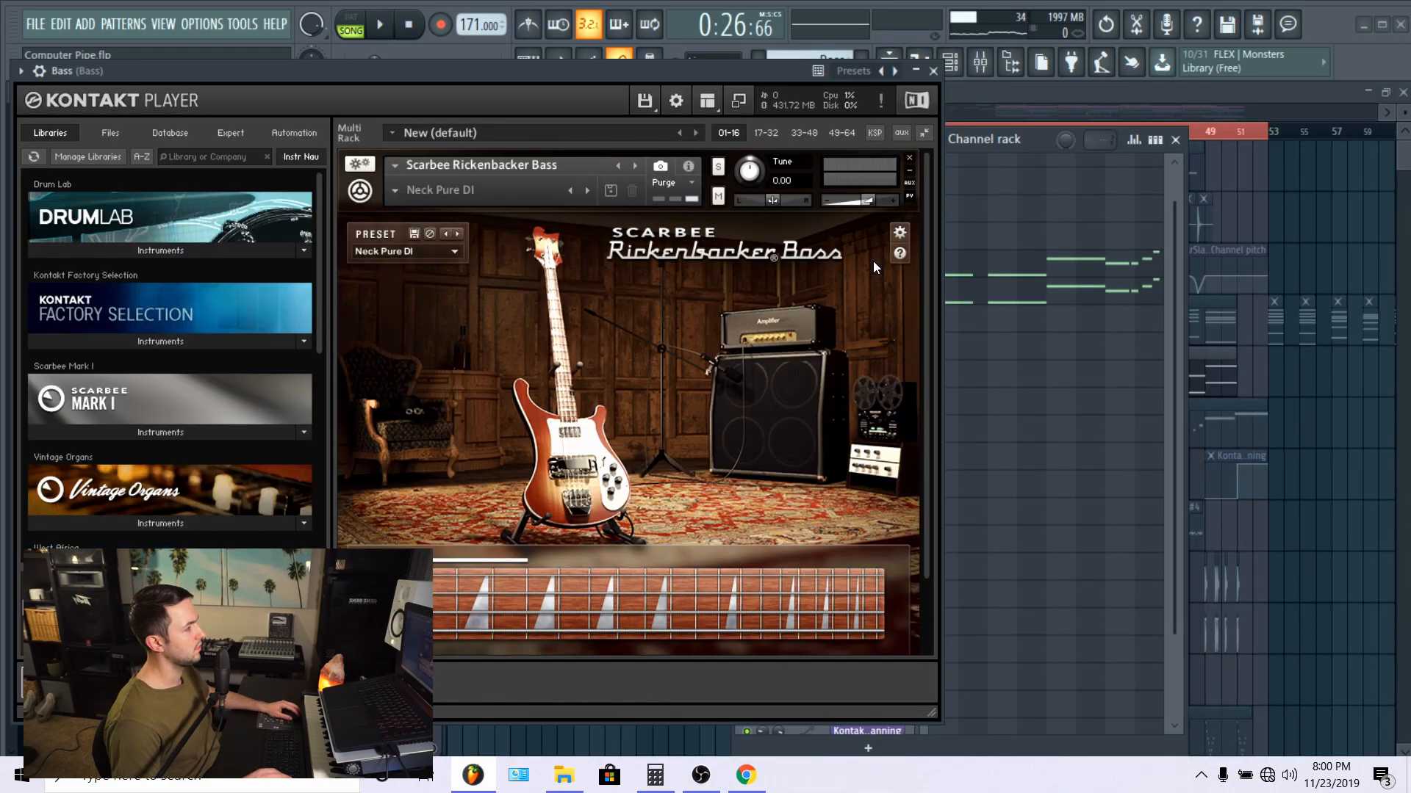
{"action": "left_click", "coordinate": [934, 72]}
Step: Examine the sample waveform of the Acoustic Guitar 2 C3 channel, then close its sampler window
{"action": "left_click", "coordinate": [875, 291]}
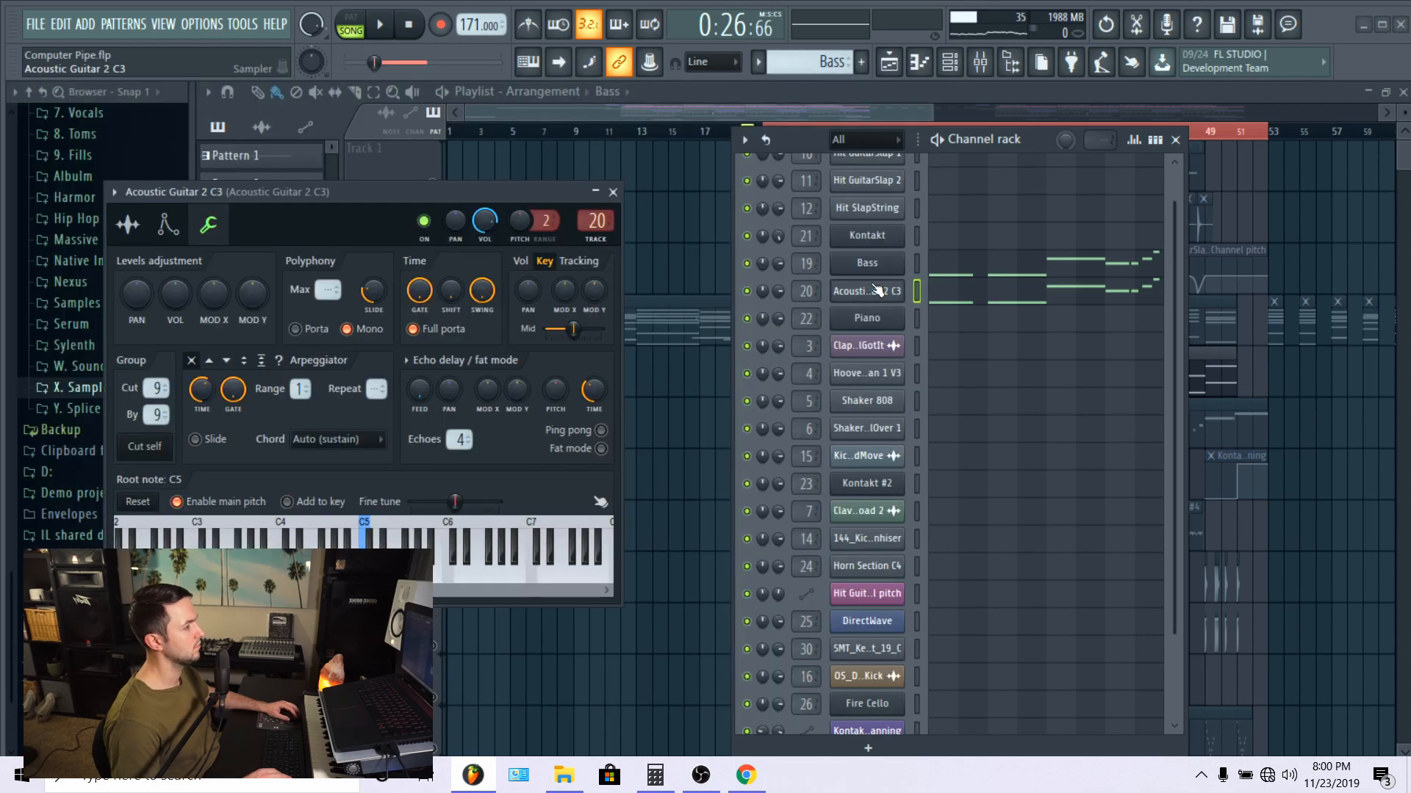
{"action": "left_click", "coordinate": [119, 225]}
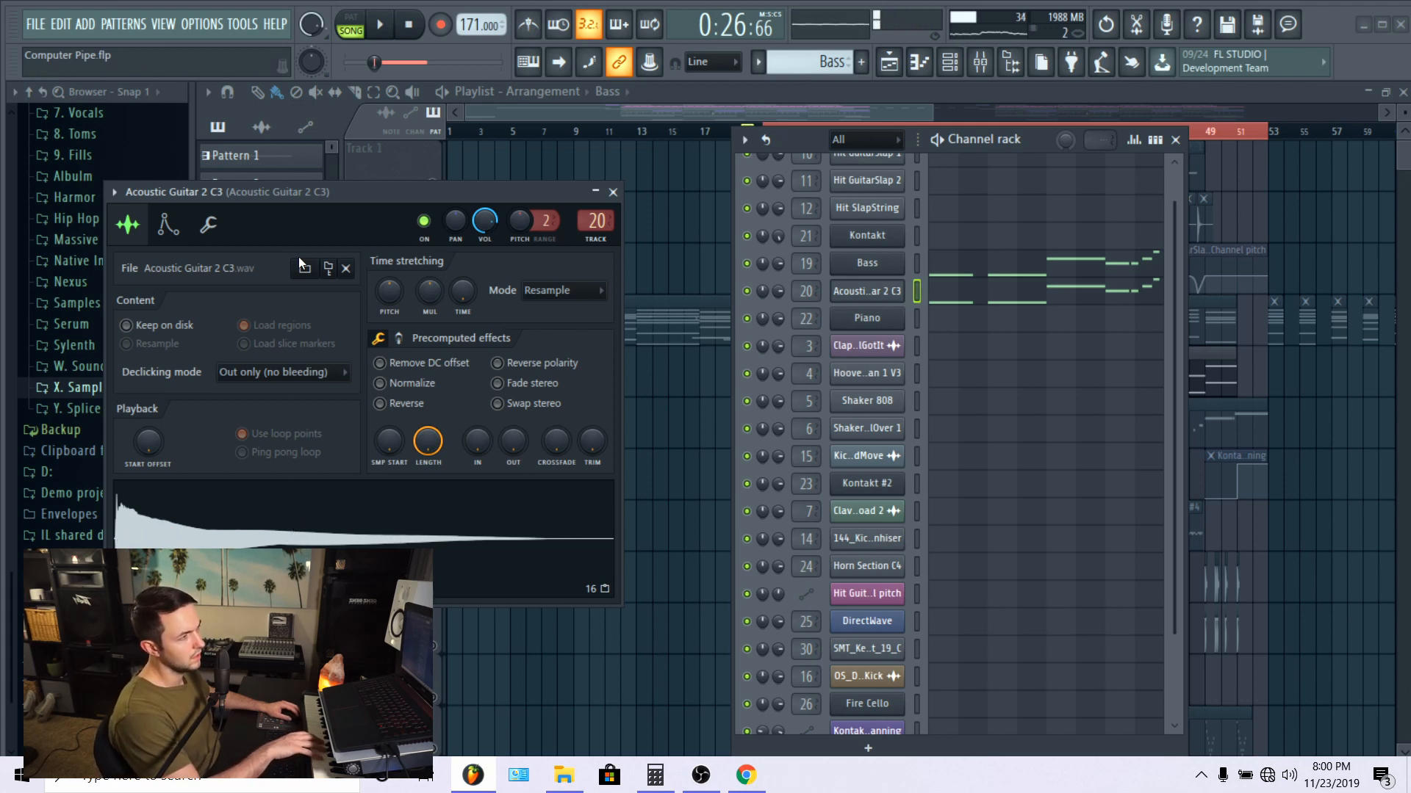
{"action": "left_click_drag", "start_coordinate": [320, 187], "coordinate": [404, 160]}
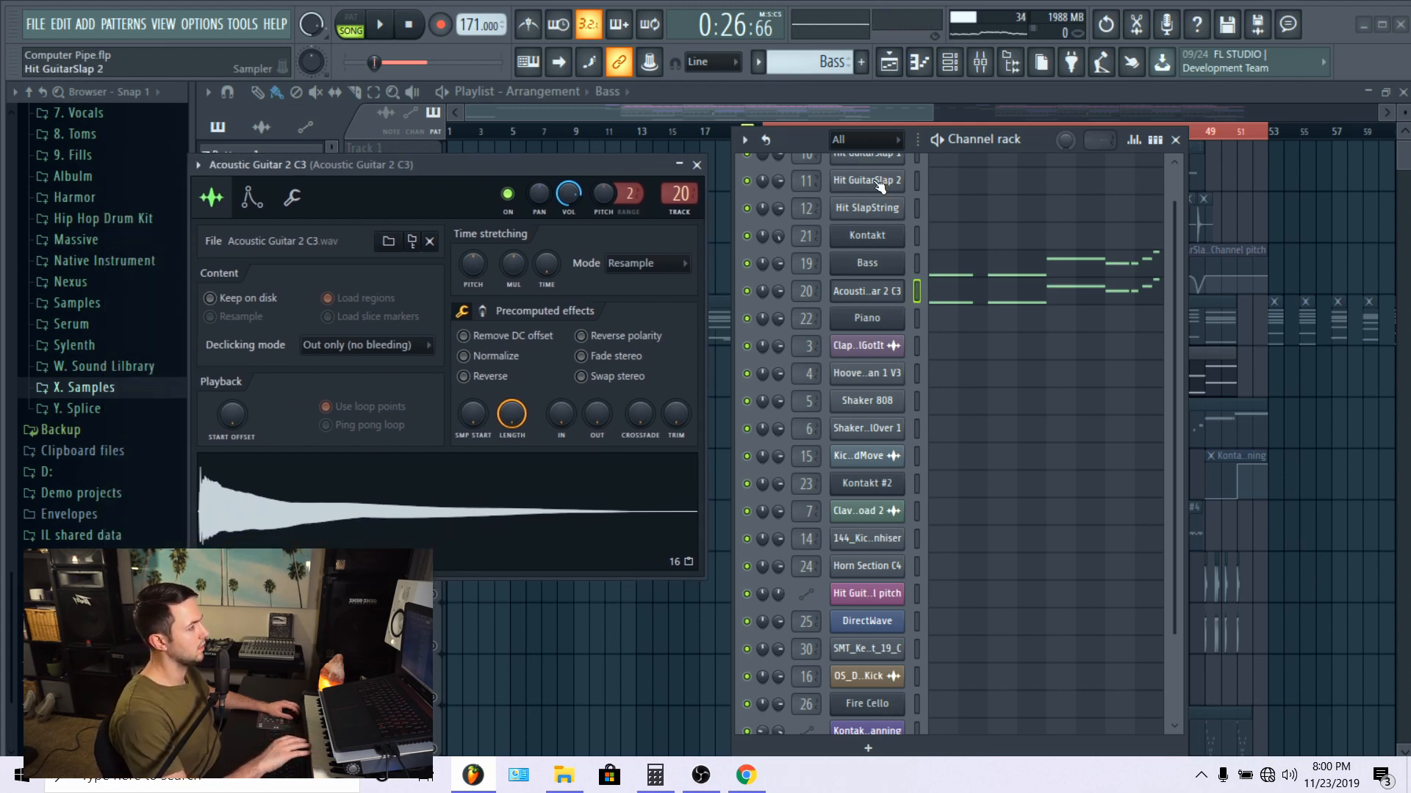
{"action": "left_click", "coordinate": [698, 167]}
Step: Show the Acoustic Guitar 2 C3 mixer track's Fruity parametric EQ 2 curve and close it again
{"action": "left_click", "coordinate": [980, 61]}
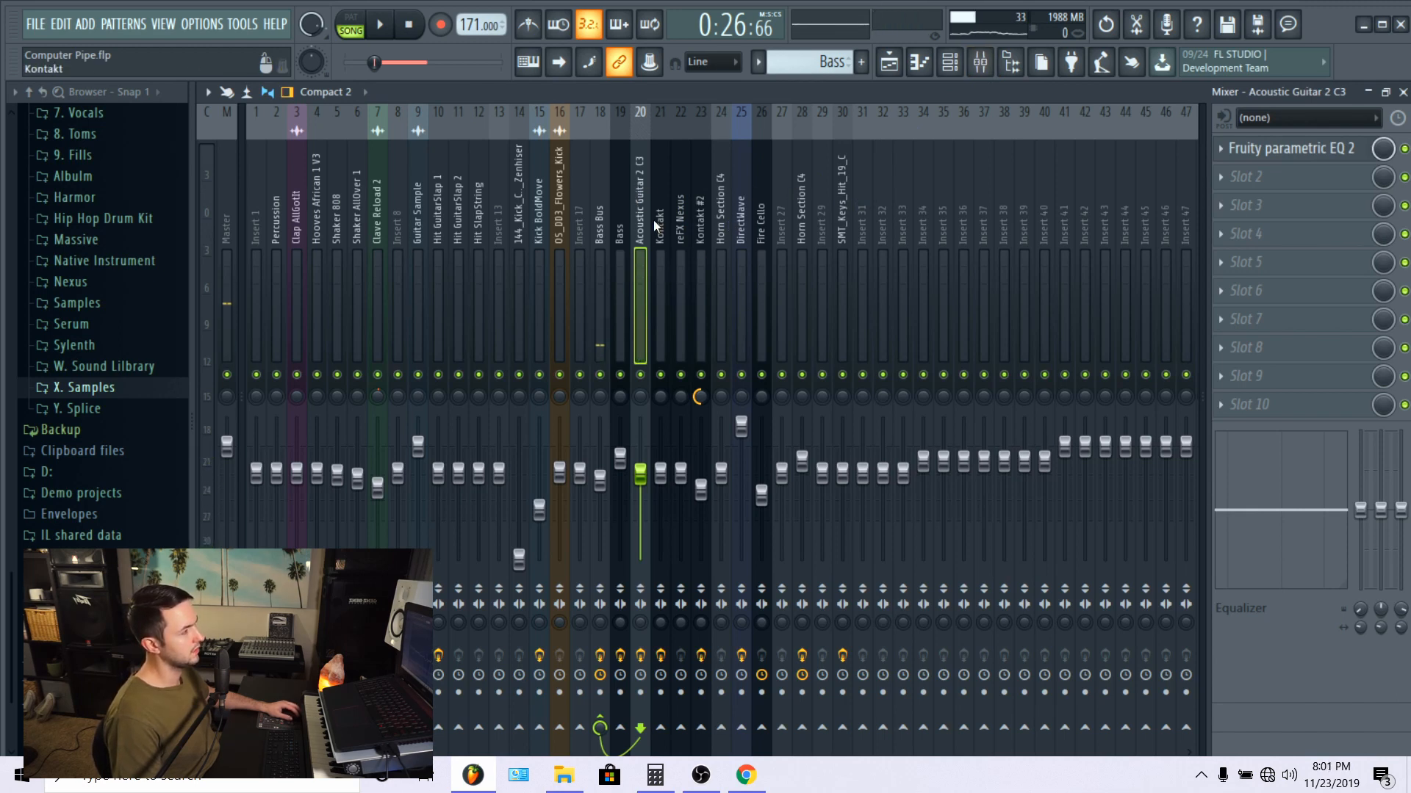
{"action": "left_click", "coordinate": [1271, 150]}
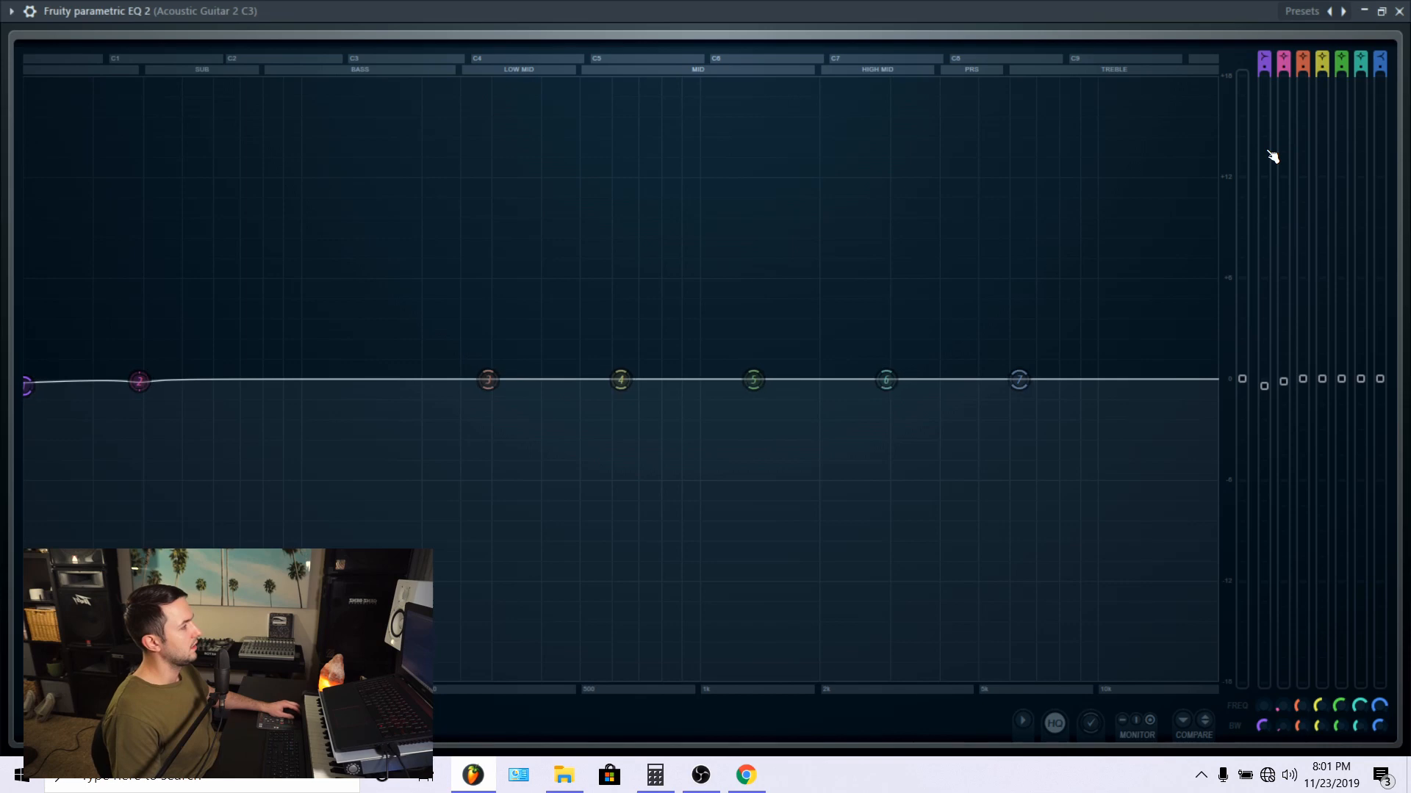
{"action": "left_click", "coordinate": [1400, 11]}
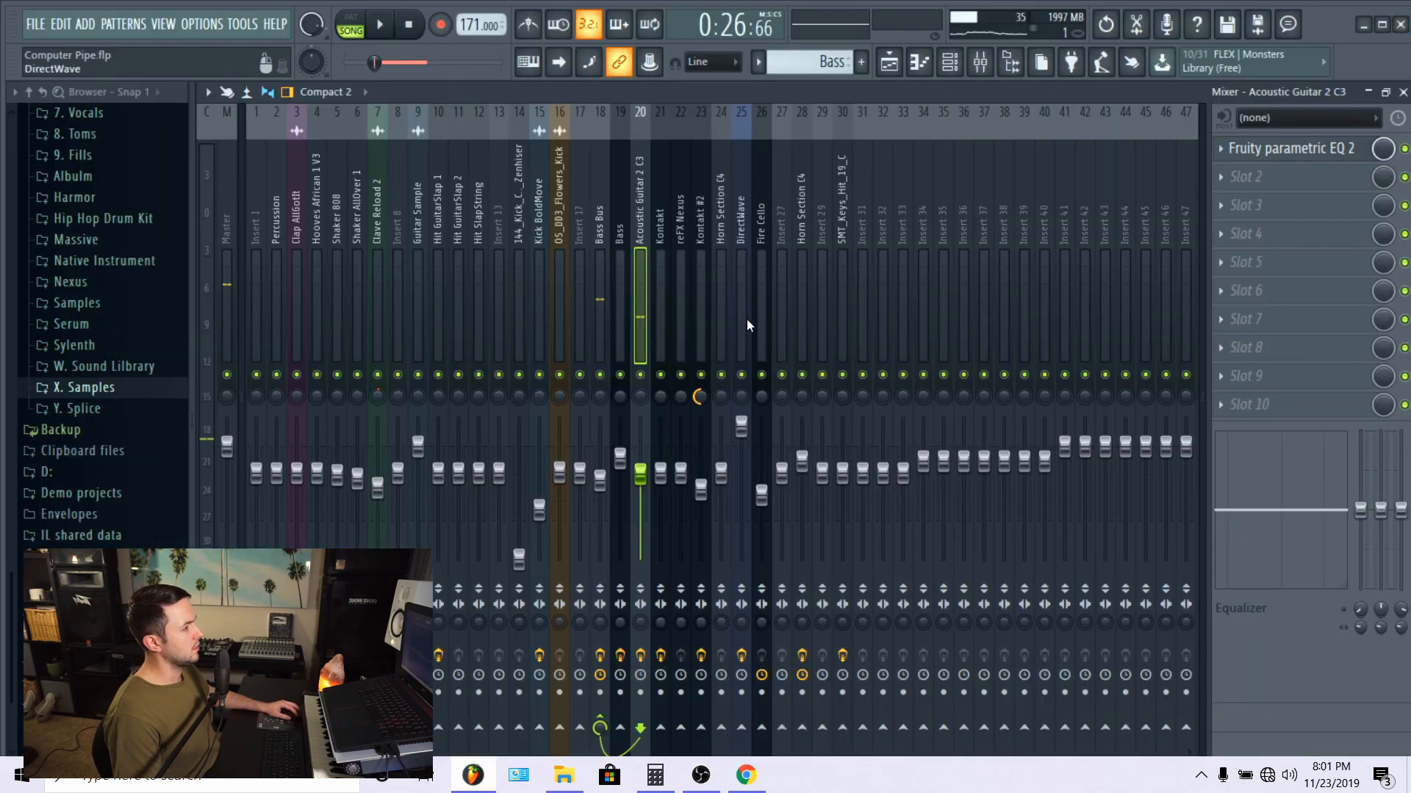
Step: Check the Bass mixer track's Fruity parametric EQ 2, then select the Bass Bus track to show its effects
{"action": "left_click", "coordinate": [615, 206]}
{"action": "left_click", "coordinate": [1327, 148]}
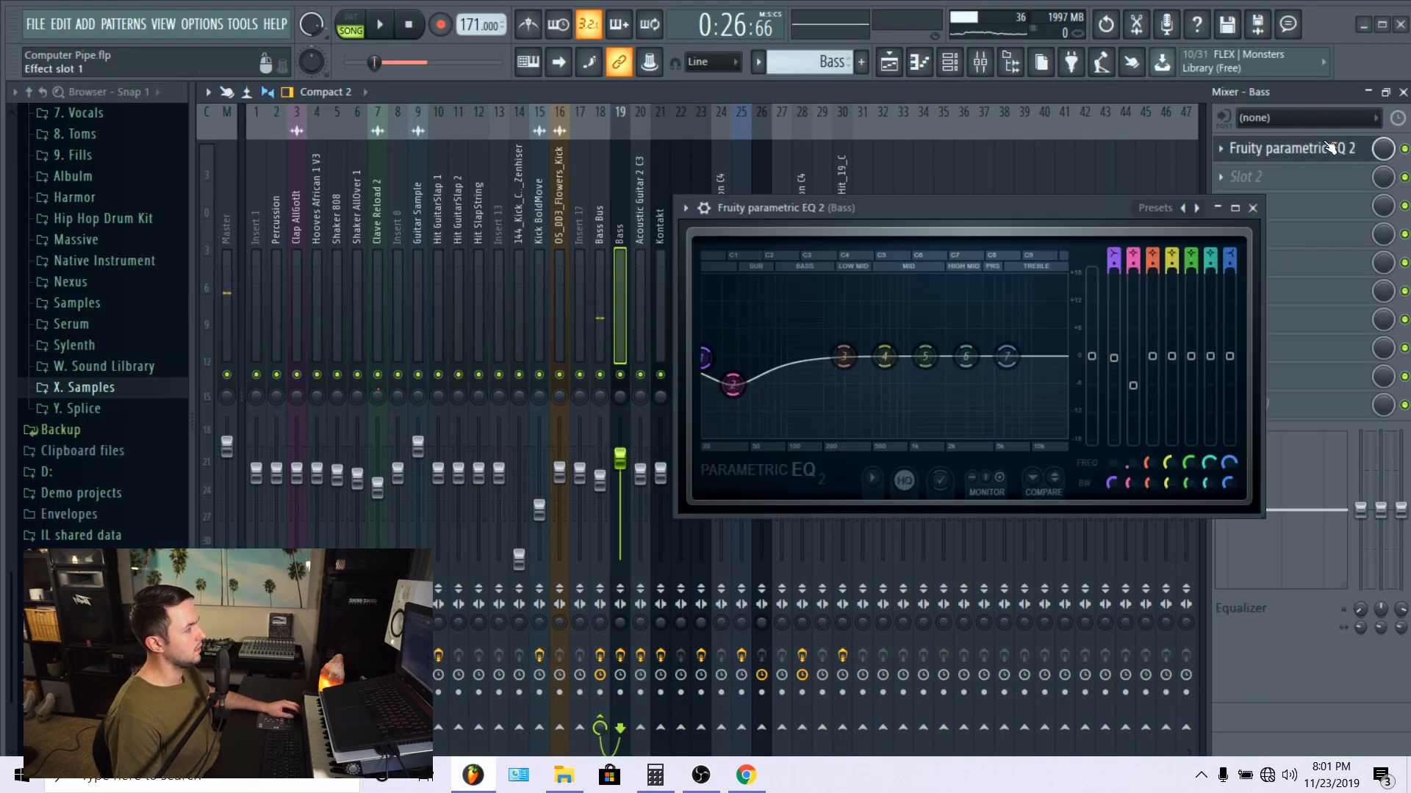
{"action": "left_click", "coordinate": [1328, 147]}
{"action": "key", "text": "Left"}
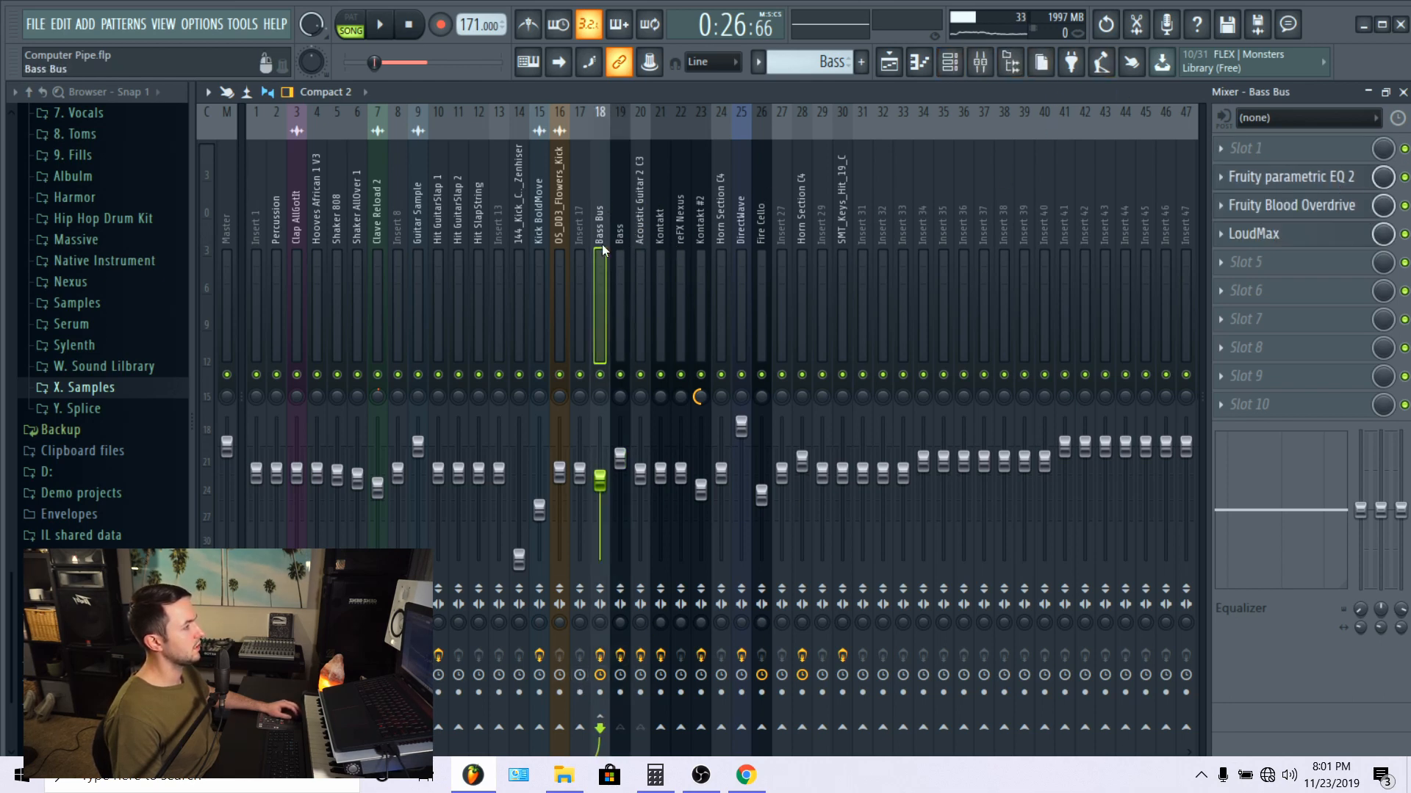
Step: Reopen the Acoustic Guitar 2 C3 sampler from the channel rack and examine its volume envelope
{"action": "left_click", "coordinate": [919, 62]}
{"action": "left_click", "coordinate": [889, 62]}
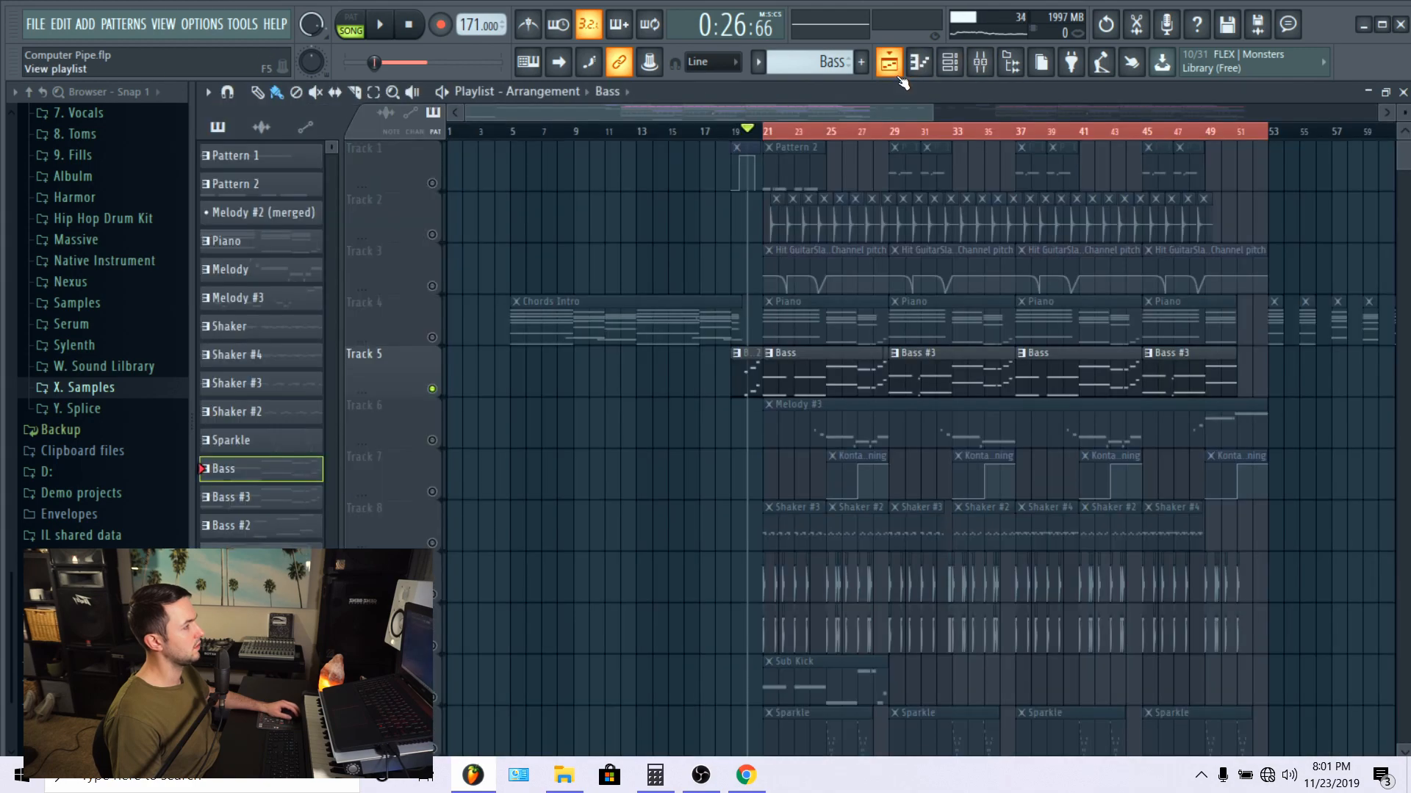
{"action": "left_click", "coordinate": [950, 62]}
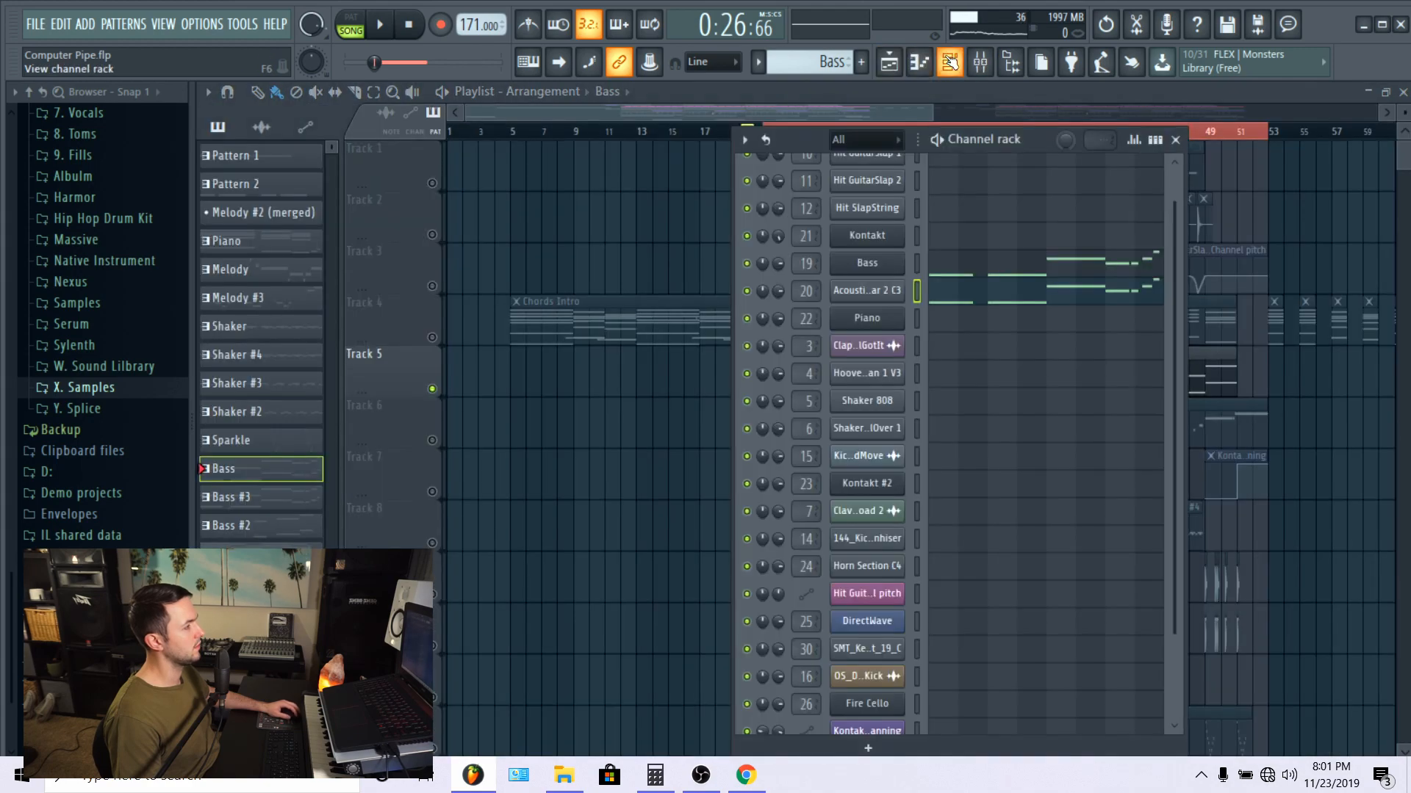
{"action": "left_click", "coordinate": [870, 291]}
{"action": "left_click", "coordinate": [257, 203]}
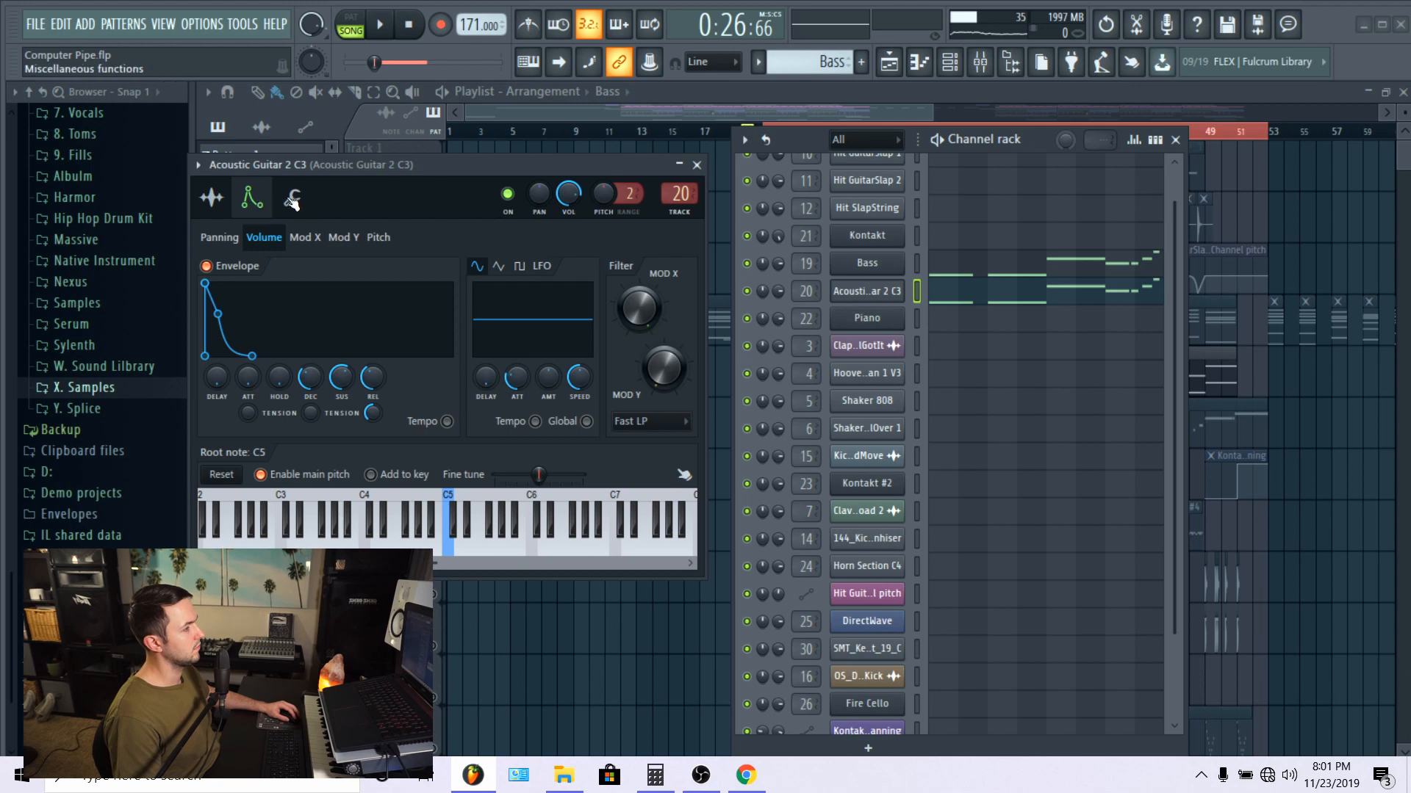
{"action": "left_click", "coordinate": [213, 200]}
{"action": "left_click", "coordinate": [252, 199]}
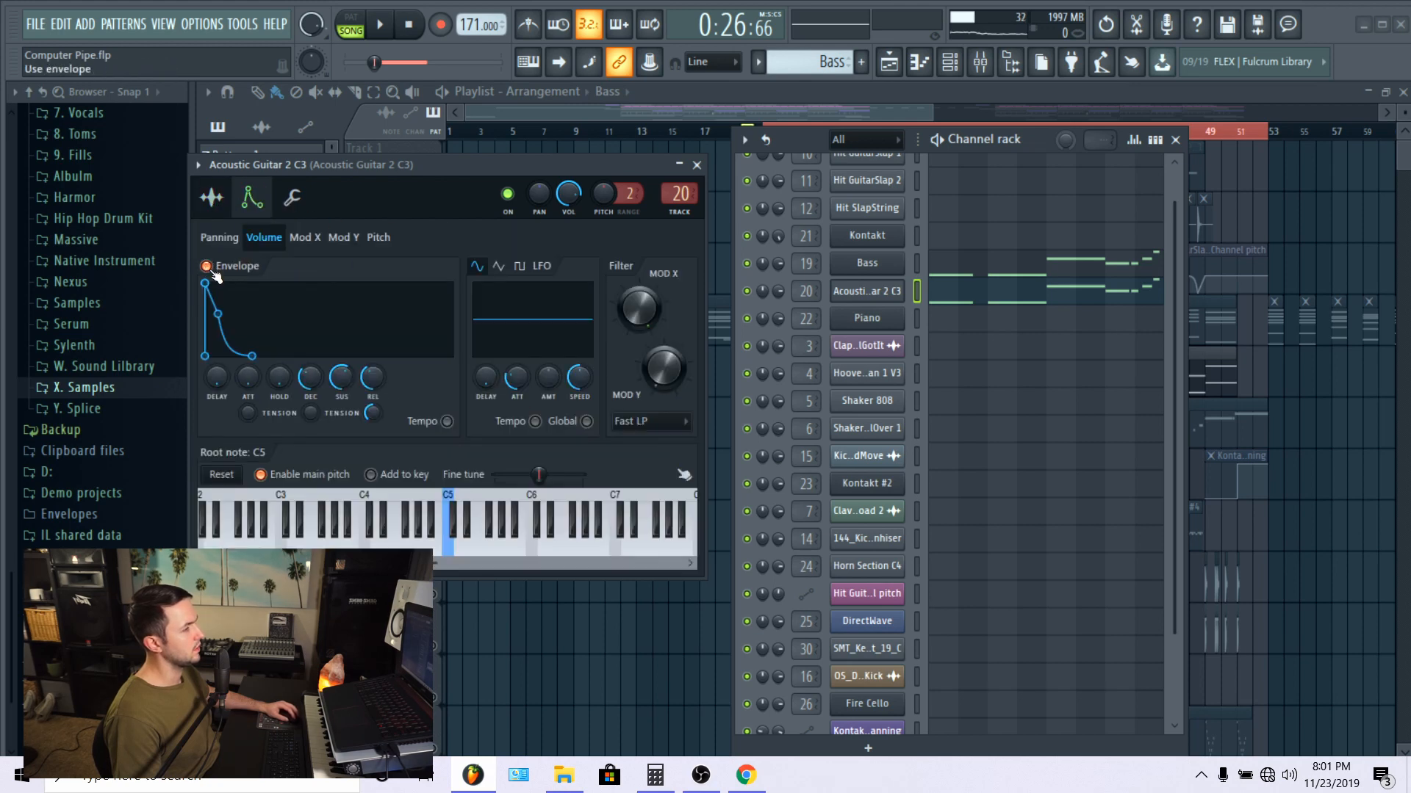
Step: Compare the Acoustic Guitar 2 C3 sample settings with its volume envelope and check the time-stretching mode, leaving it on Resample
{"action": "left_click", "coordinate": [211, 199]}
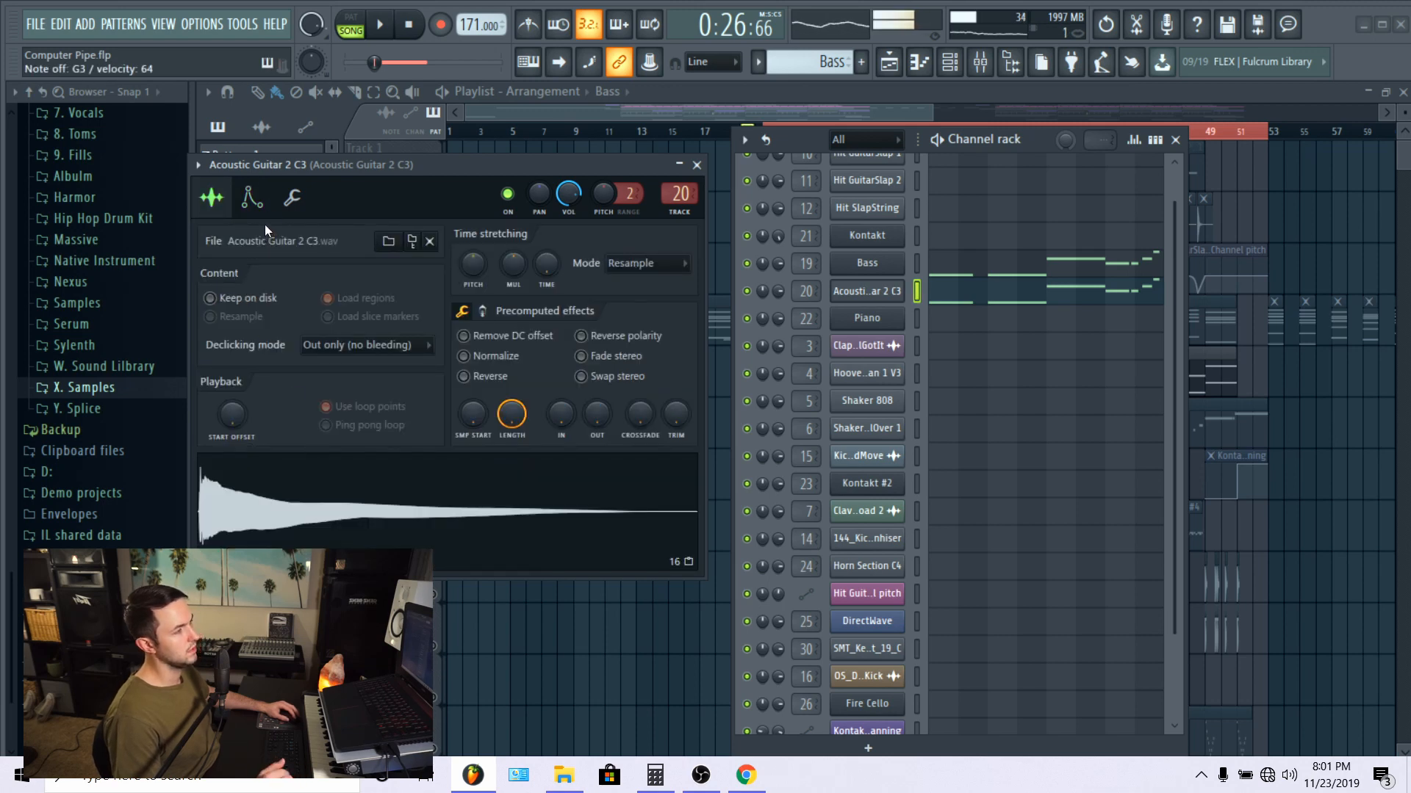
{"action": "left_click", "coordinate": [252, 199]}
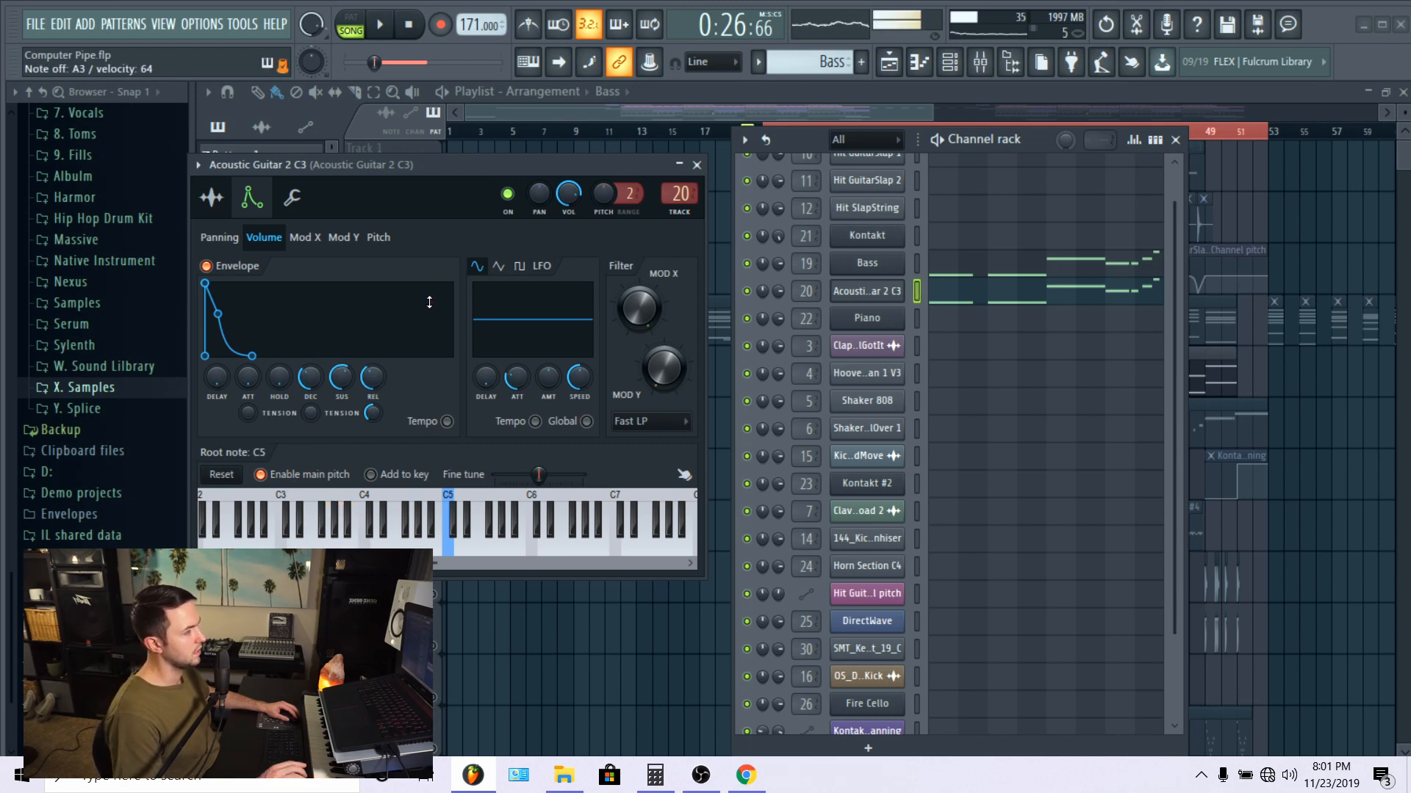
{"action": "left_click", "coordinate": [212, 197]}
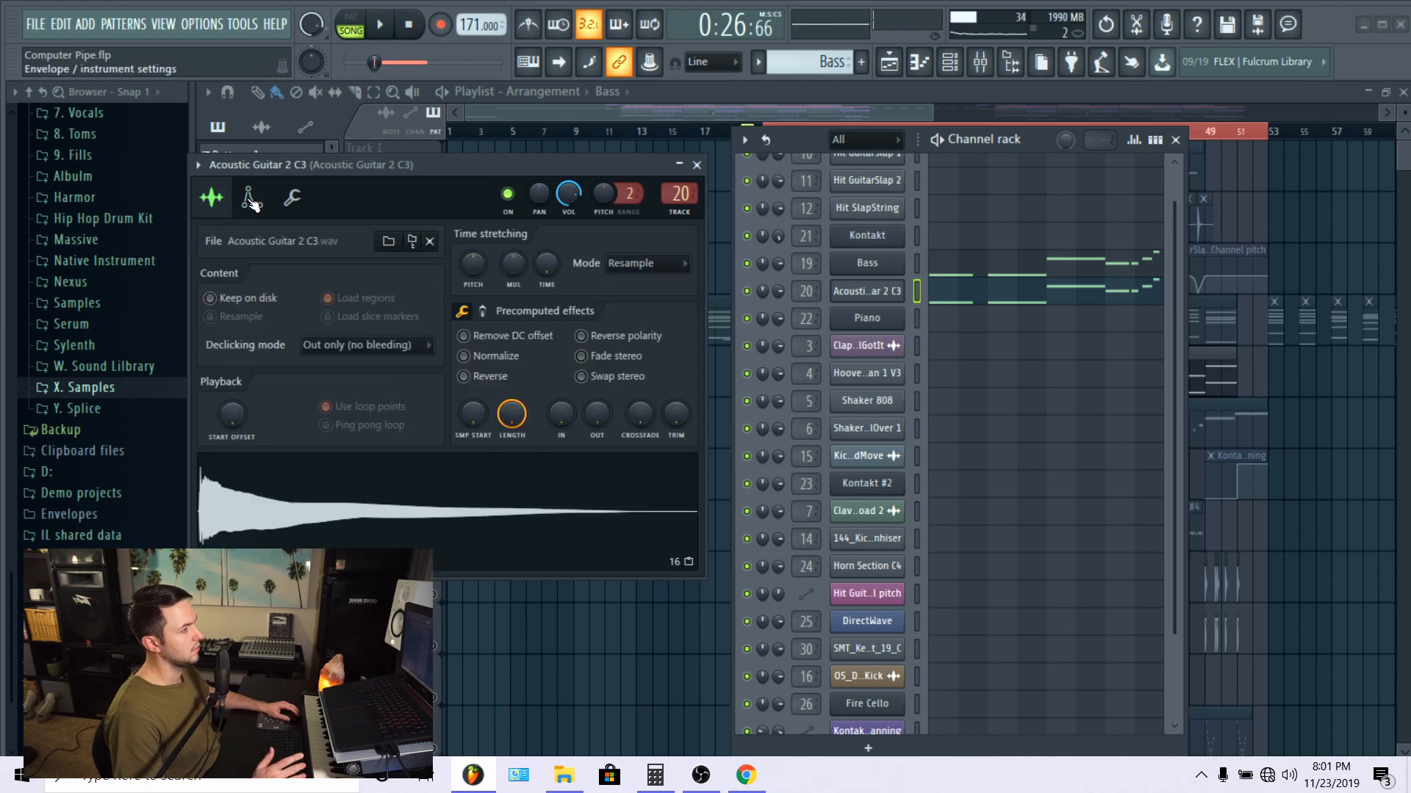
{"action": "left_click", "coordinate": [624, 266]}
{"action": "left_click", "coordinate": [648, 242]}
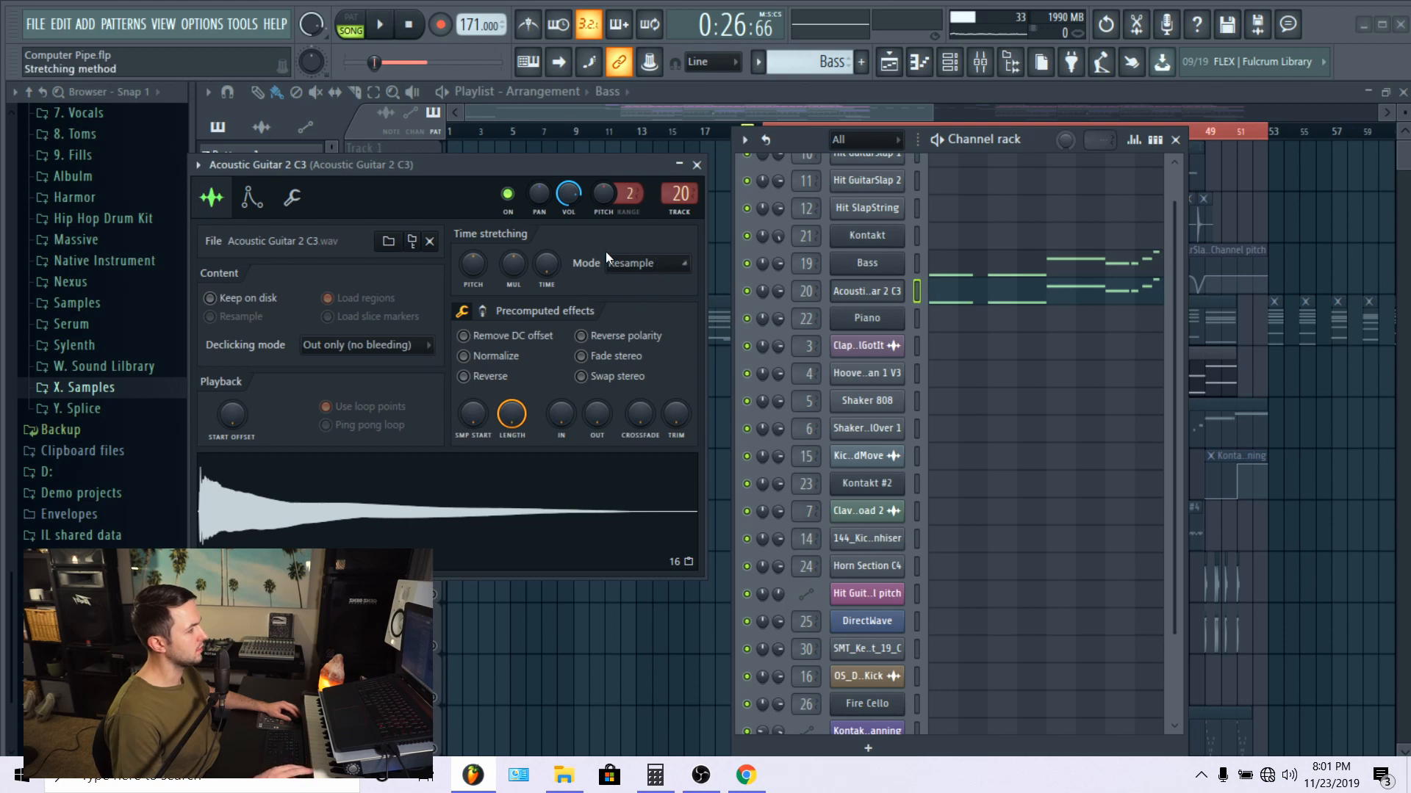
Step: Reopen the Bass channel's Kontakt Player and browse its library list down to Scarbee Rickenbacker Bass
{"action": "left_click", "coordinate": [881, 266]}
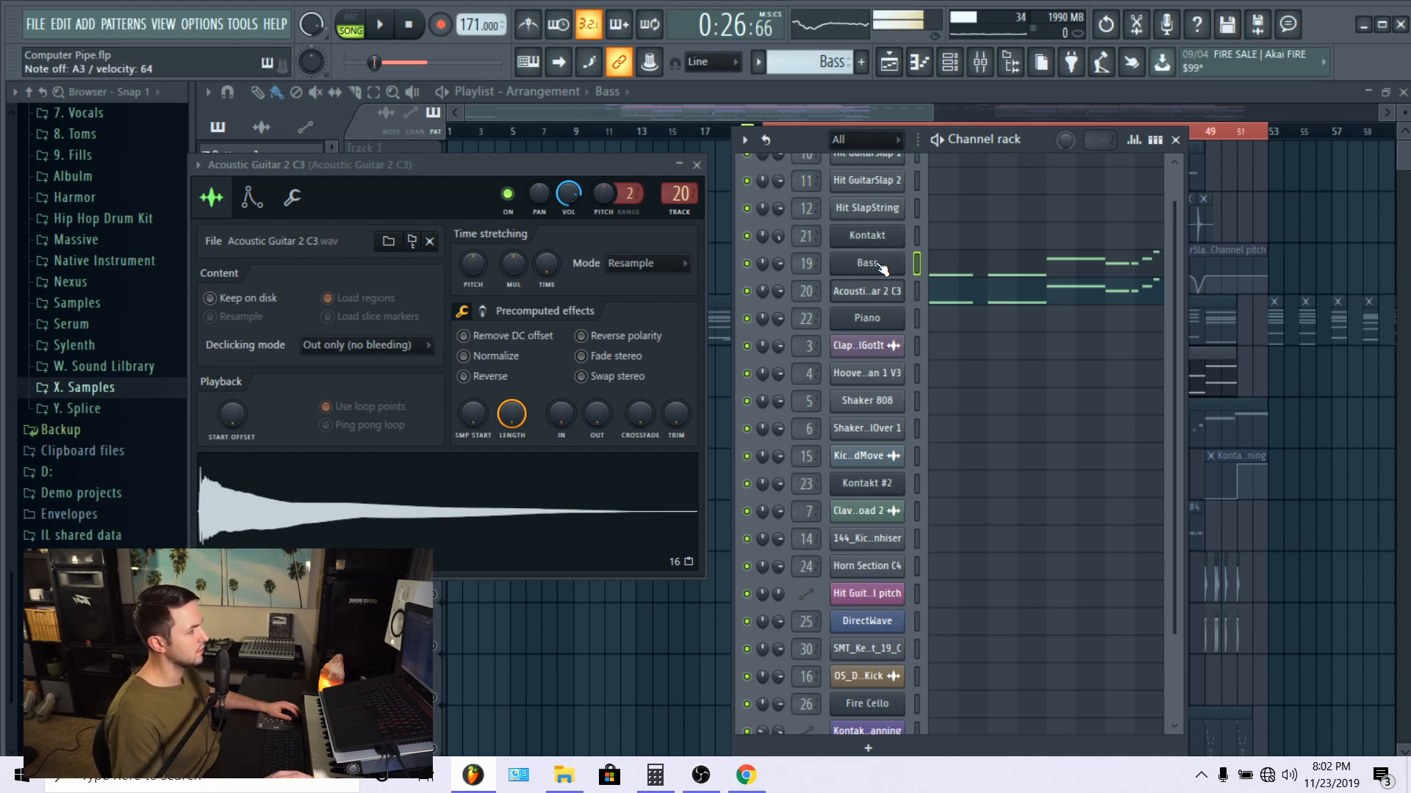
{"action": "left_click", "coordinate": [880, 266]}
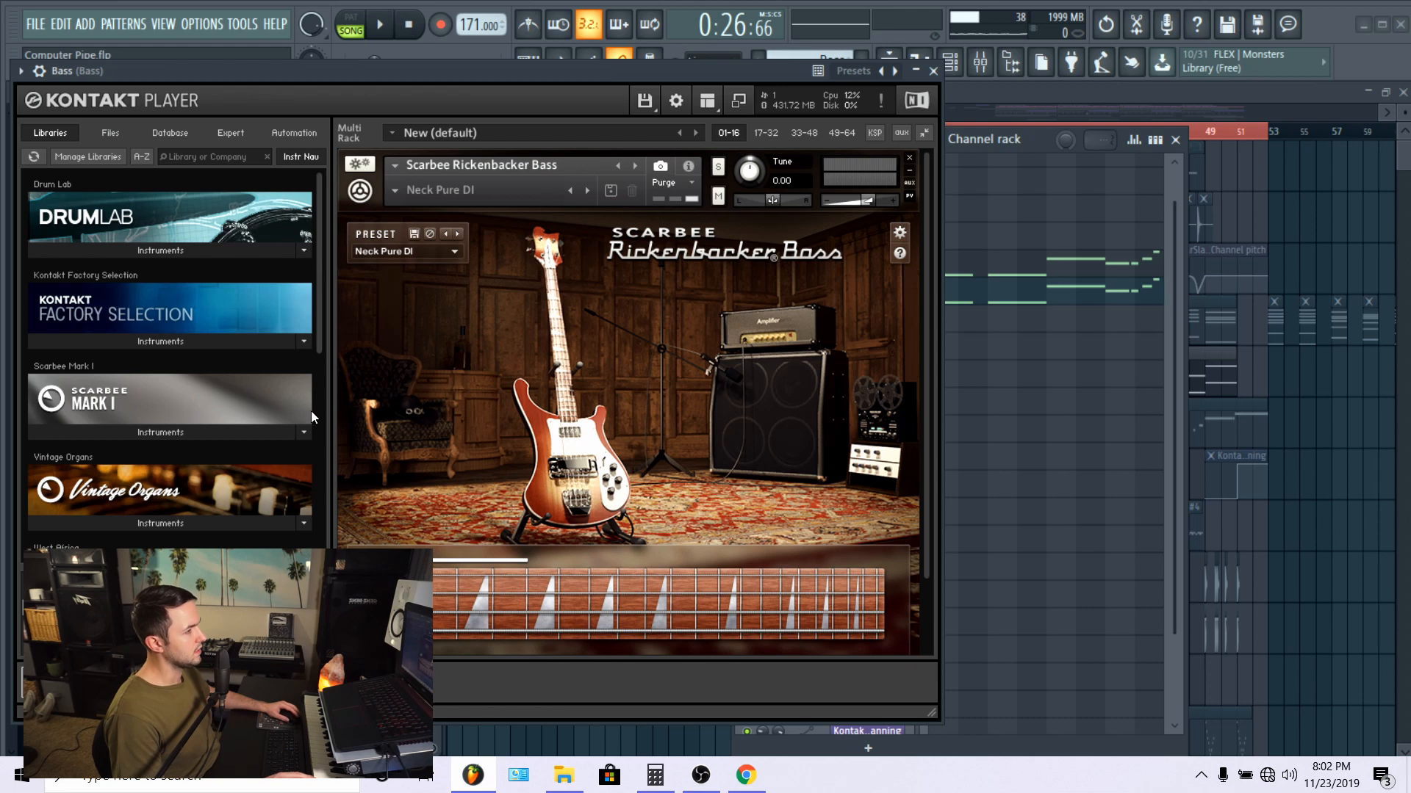
{"action": "scroll", "coordinate": [262, 460], "scroll_direction": "down", "scroll_amount": 4}
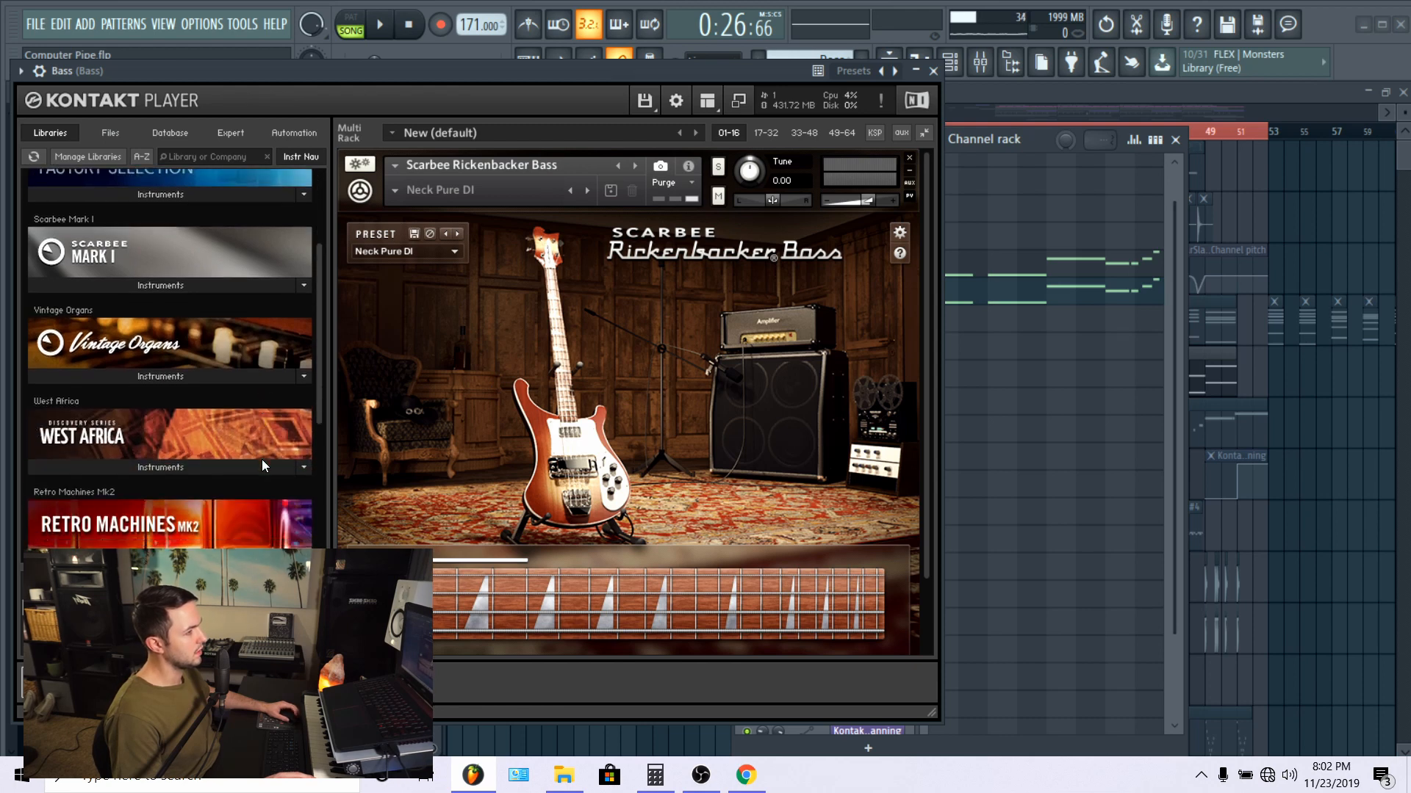
{"action": "scroll", "coordinate": [261, 460], "scroll_direction": "down", "scroll_amount": 1}
{"action": "left_click_drag", "start_coordinate": [354, 76], "coordinate": [586, 52]}
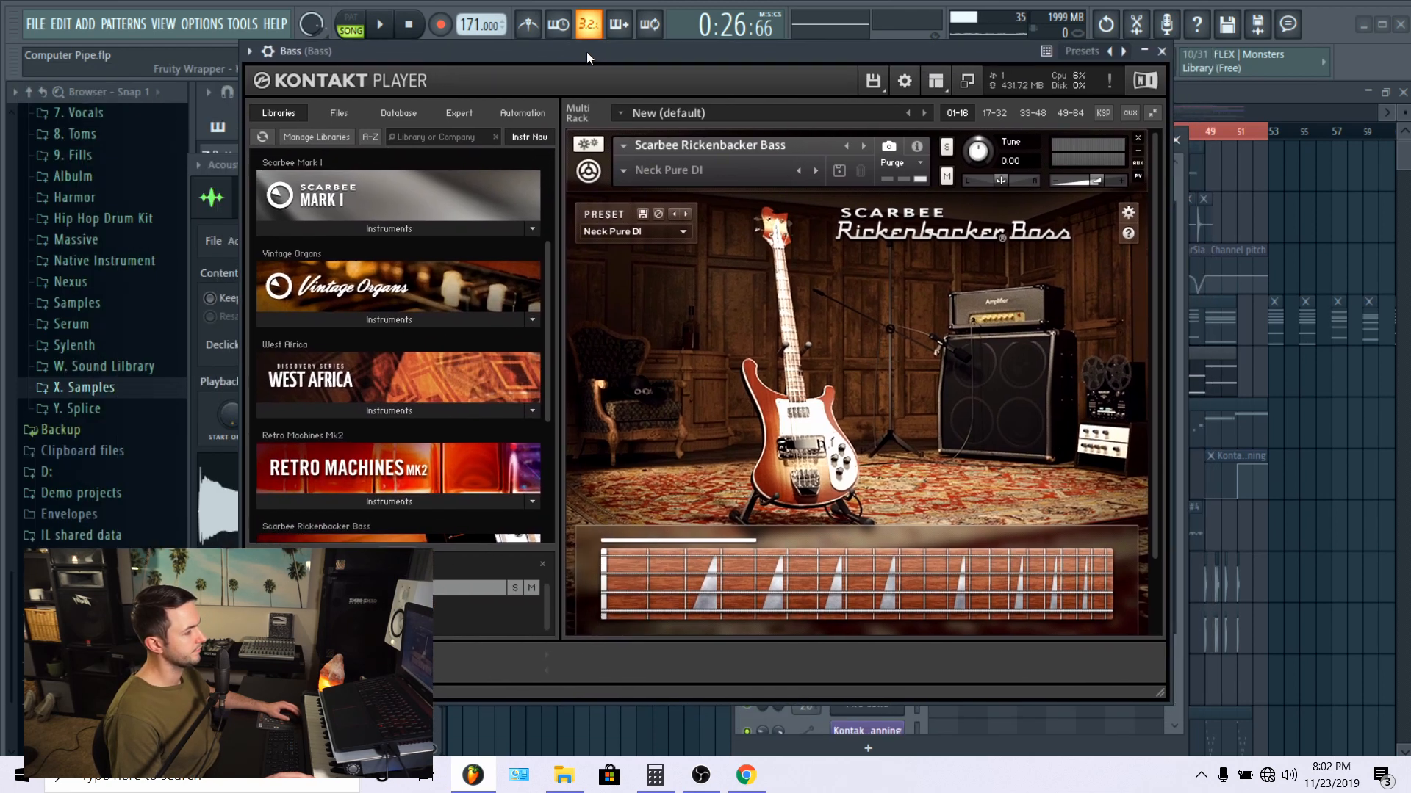
Step: Browse the Kontakt Player libraries from Kontakt Factory Selection down to Ethereal Earth, then close the plugin window
{"action": "scroll", "coordinate": [346, 373], "scroll_direction": "down", "scroll_amount": 6}
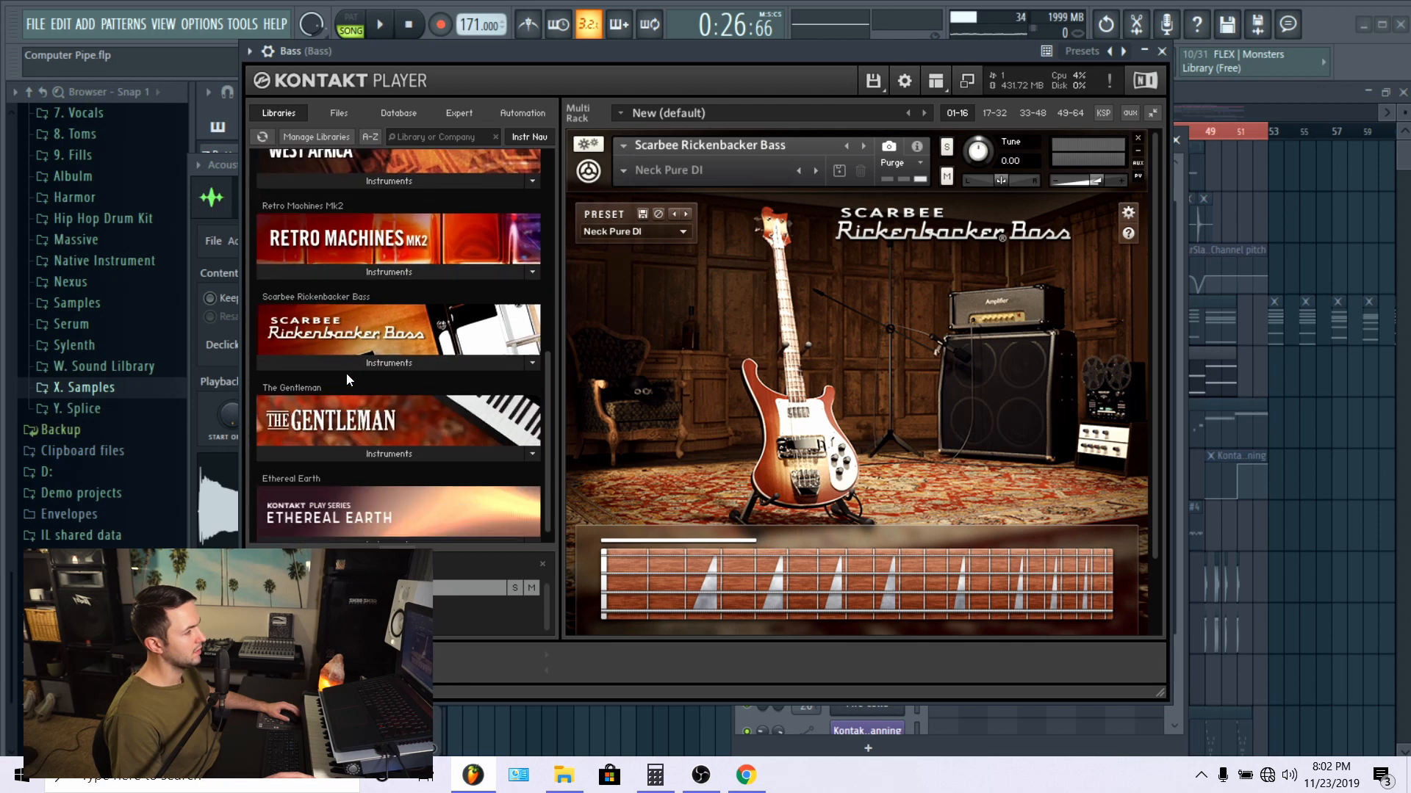
{"action": "scroll", "coordinate": [346, 380], "scroll_direction": "down", "scroll_amount": 1}
{"action": "scroll", "coordinate": [346, 373], "scroll_direction": "up", "scroll_amount": 3}
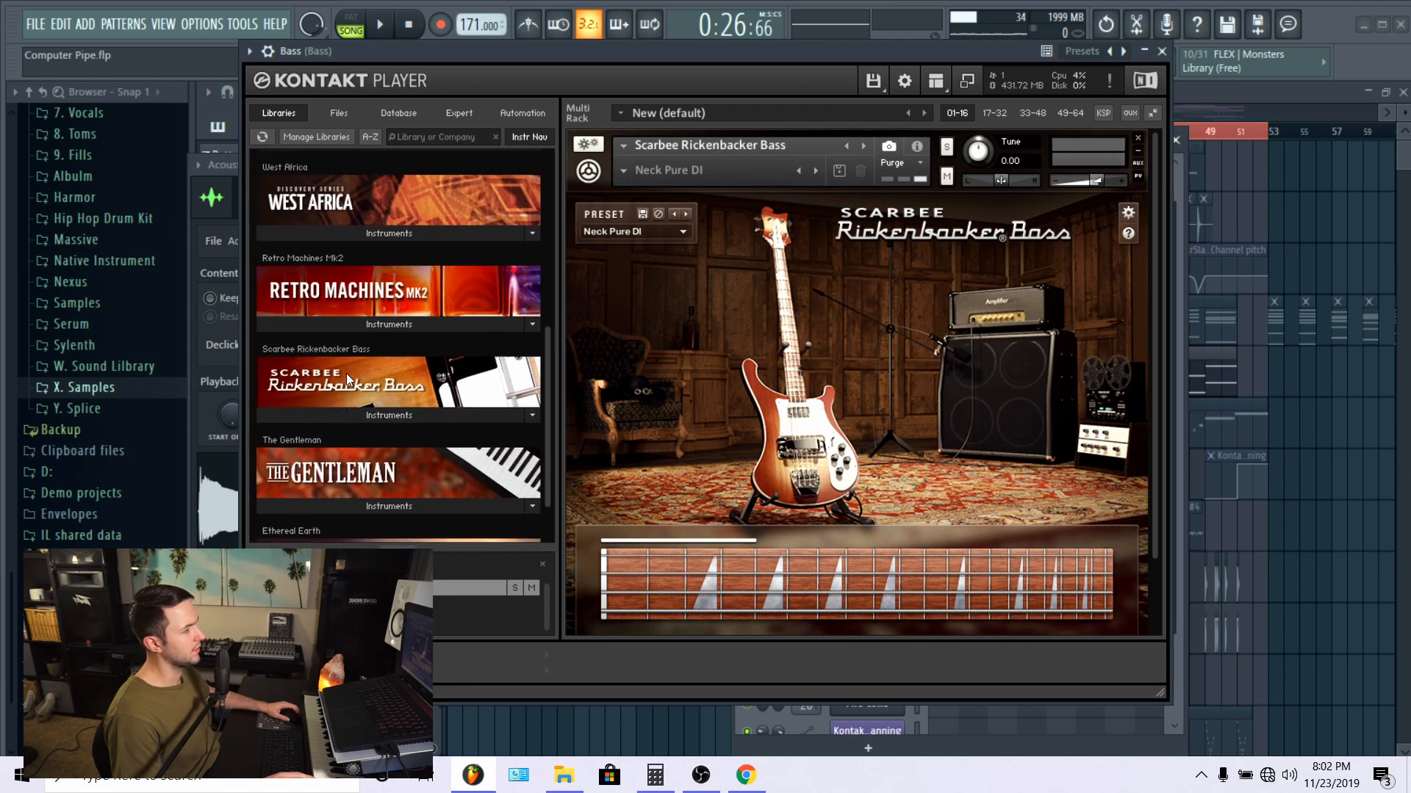
{"action": "scroll", "coordinate": [347, 372], "scroll_direction": "up", "scroll_amount": 5}
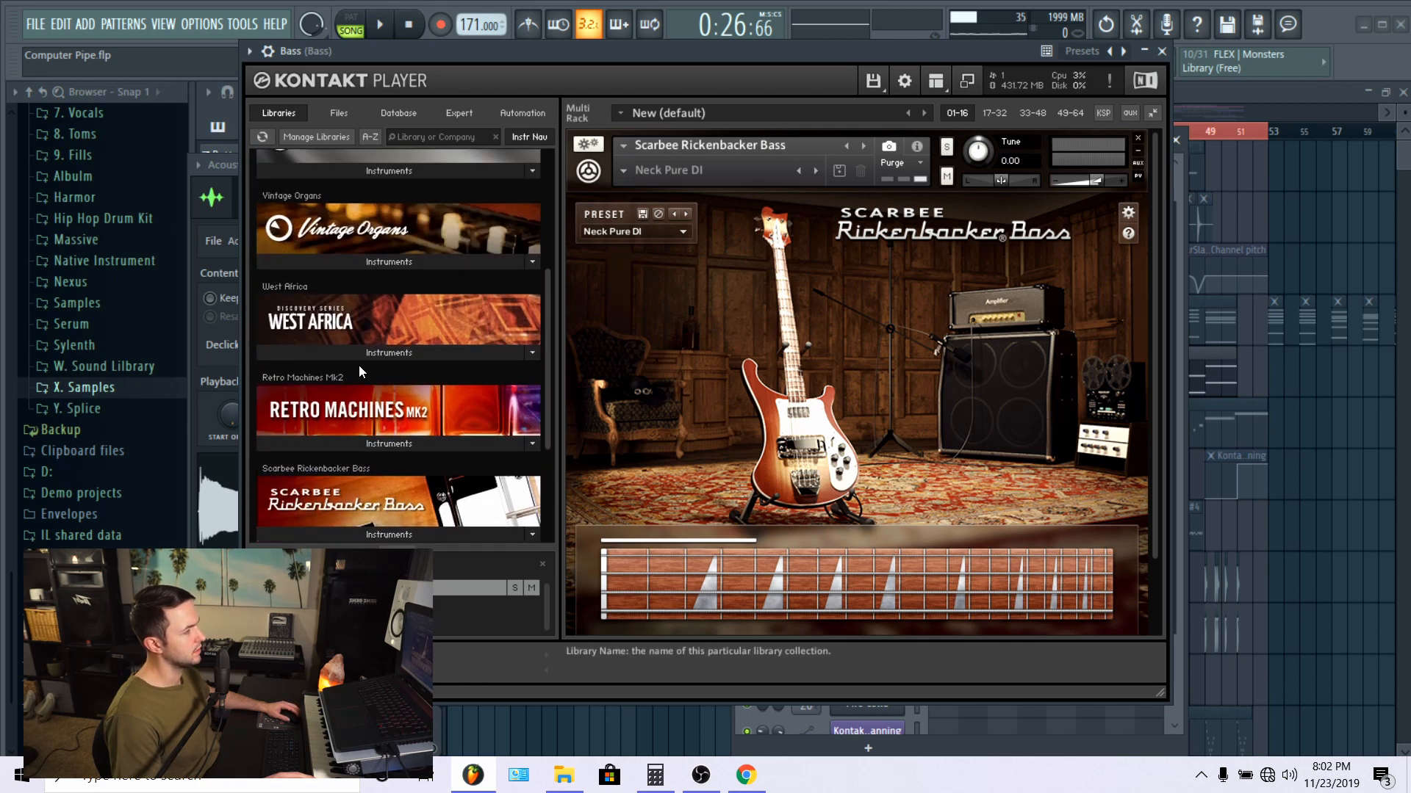
{"action": "scroll", "coordinate": [361, 370], "scroll_direction": "up", "scroll_amount": 2}
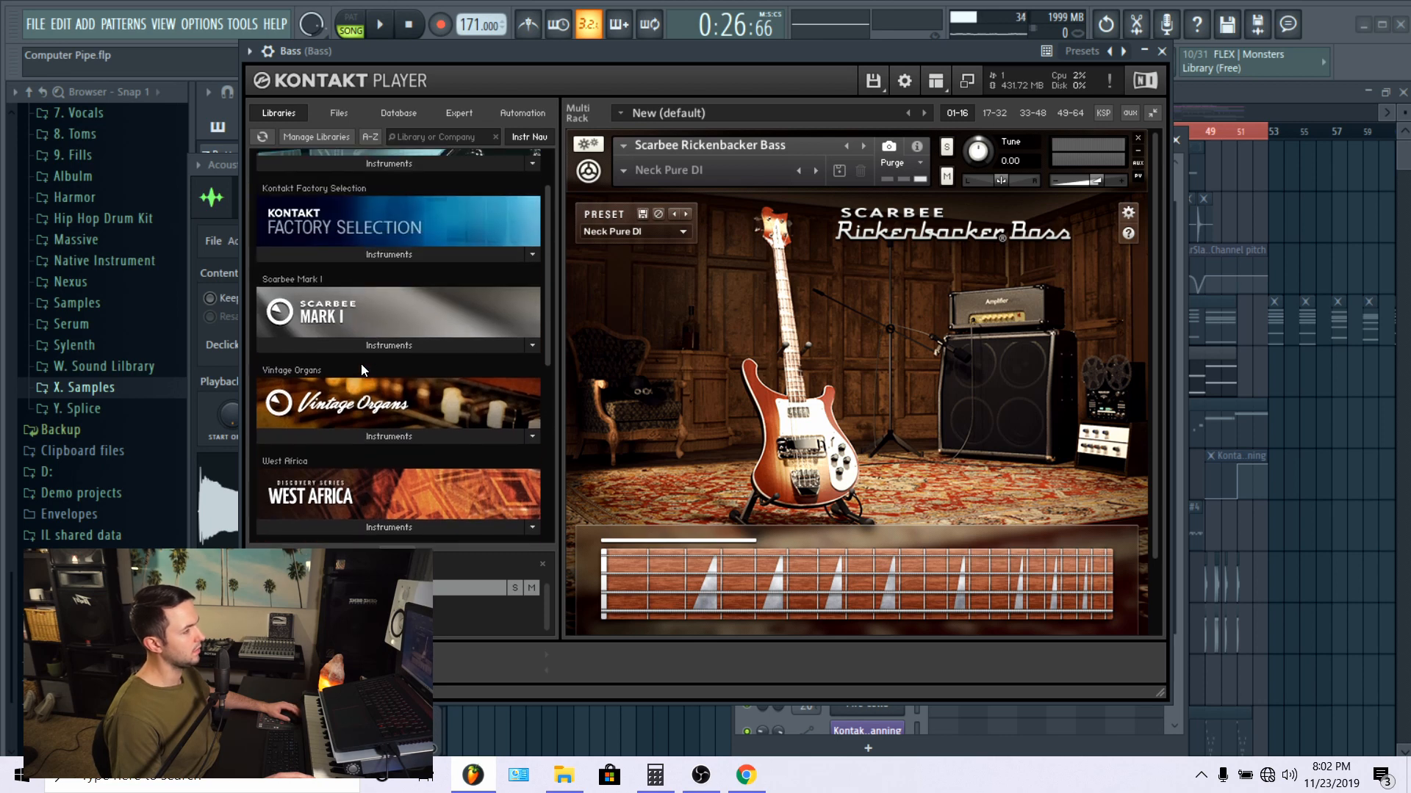
{"action": "scroll", "coordinate": [362, 370], "scroll_direction": "down", "scroll_amount": 1}
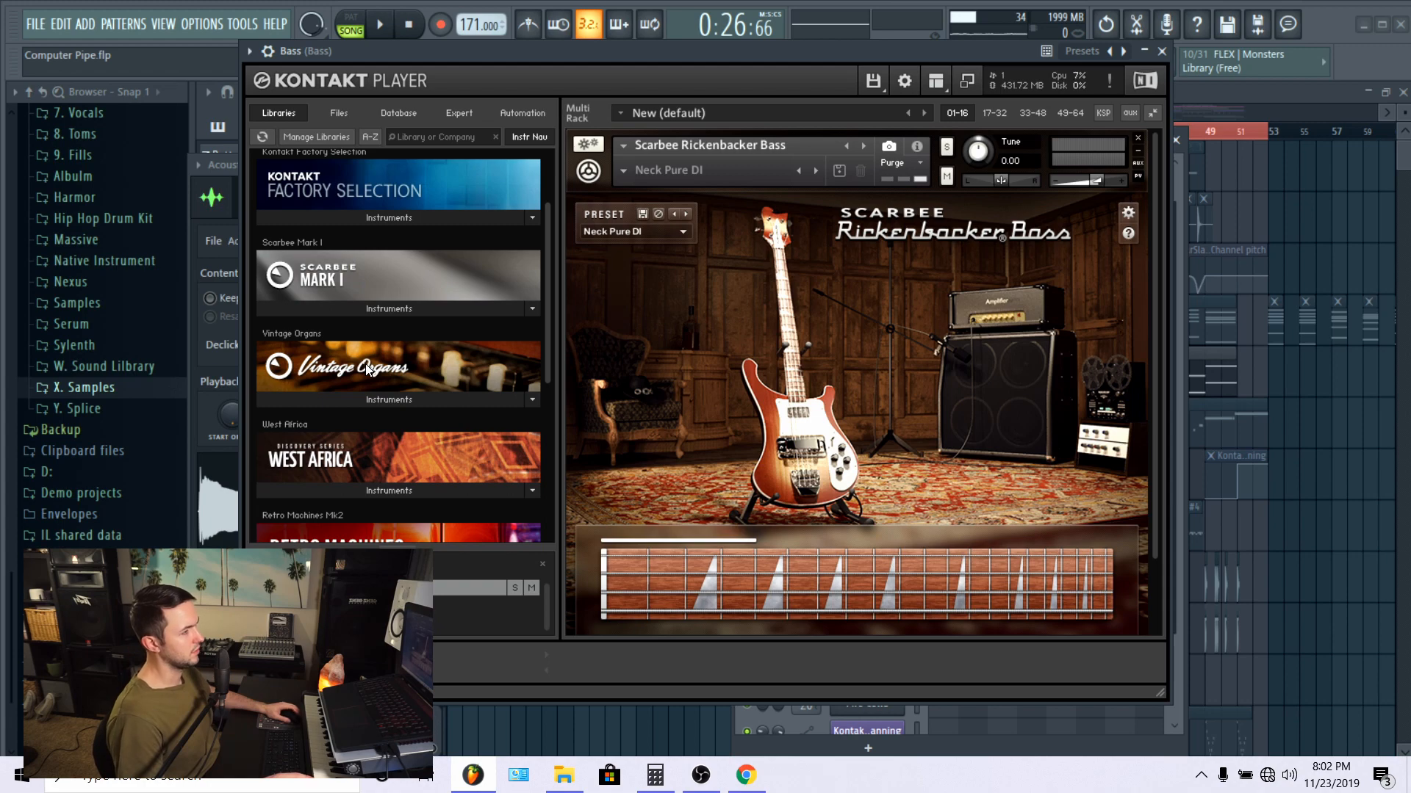
{"action": "scroll", "coordinate": [368, 370], "scroll_direction": "up", "scroll_amount": 1}
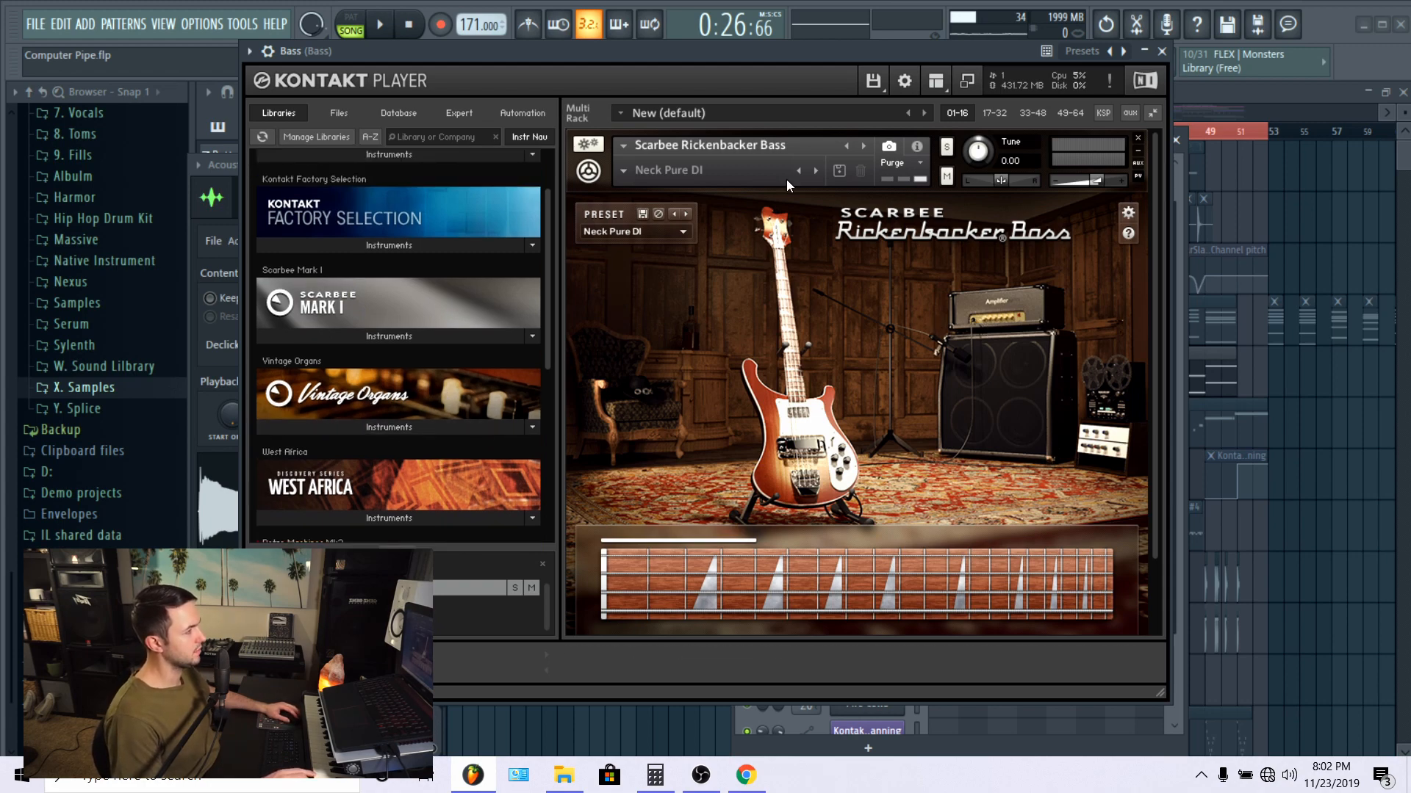
{"action": "left_click", "coordinate": [1162, 52]}
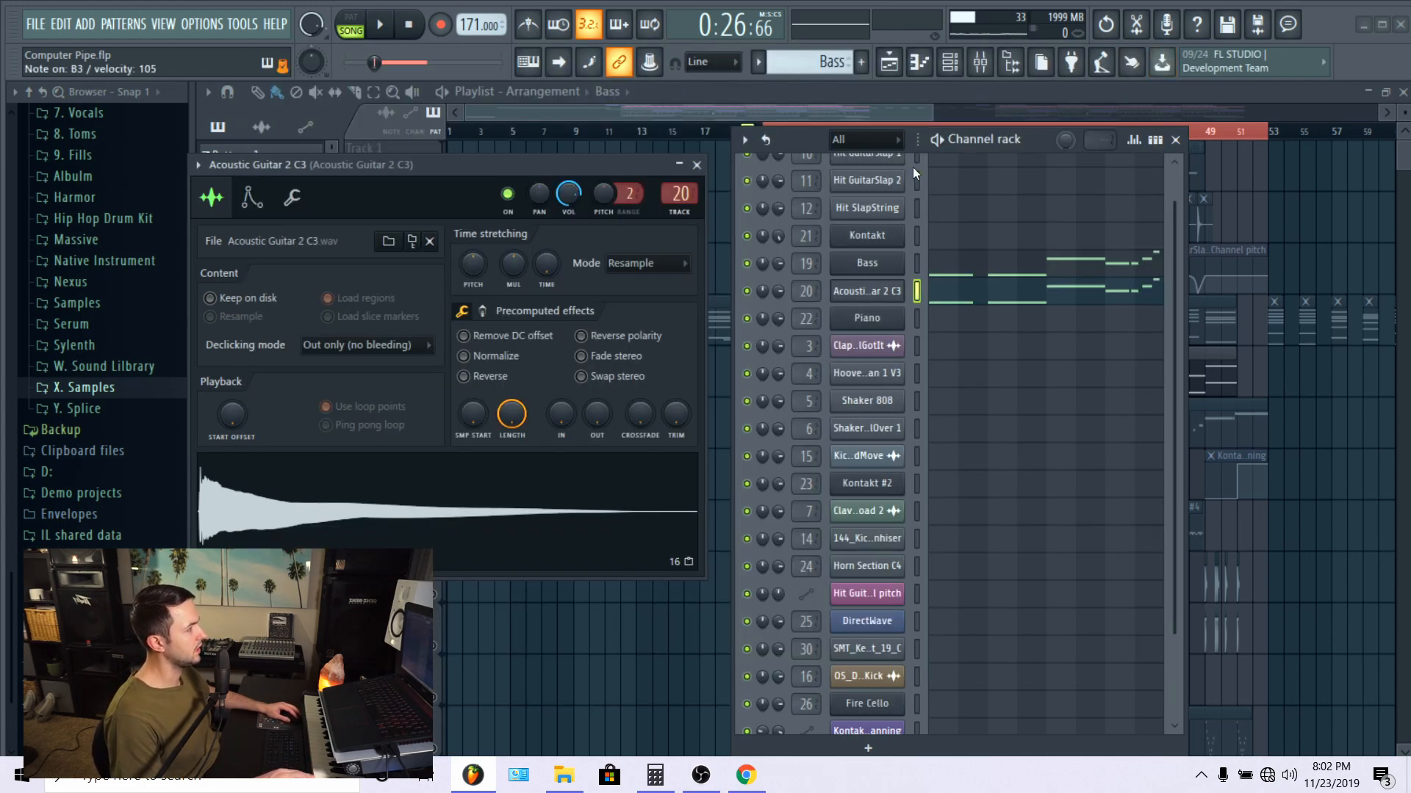
Step: Show the mixer, close the Acoustic Guitar 2 C3 sampler window and select the Bass Bus track during playback
{"action": "left_click", "coordinate": [980, 63]}
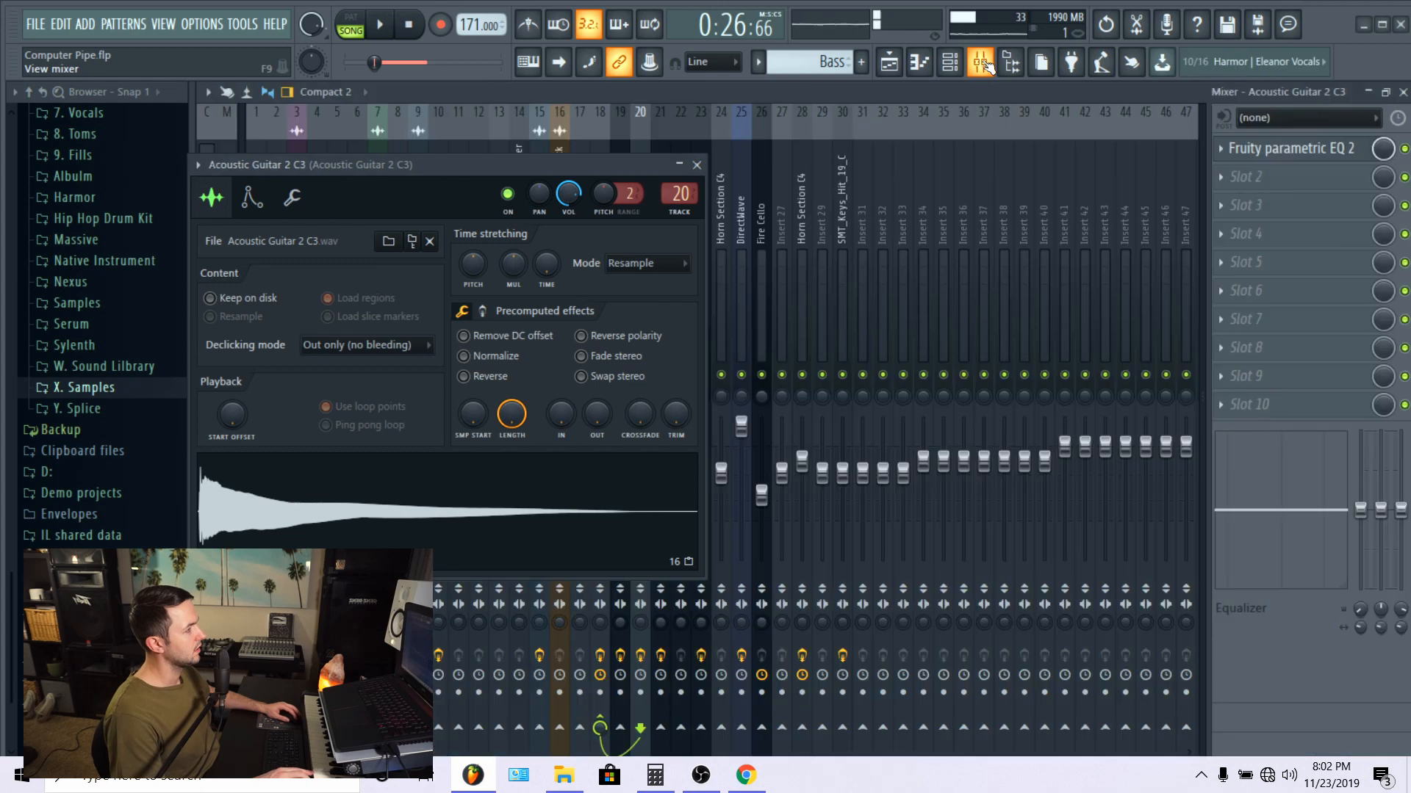
{"action": "left_click", "coordinate": [697, 165]}
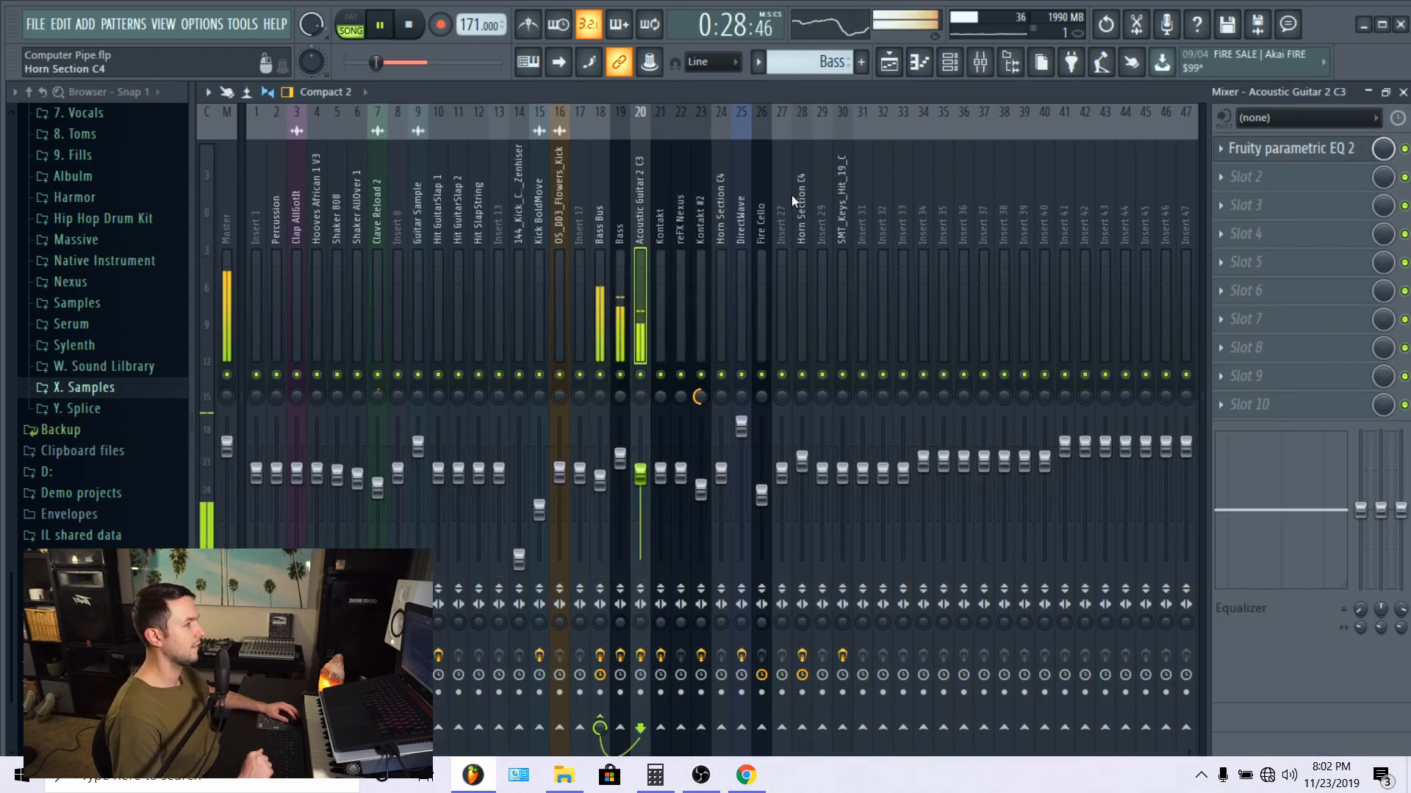
{"action": "left_click", "coordinate": [595, 207]}
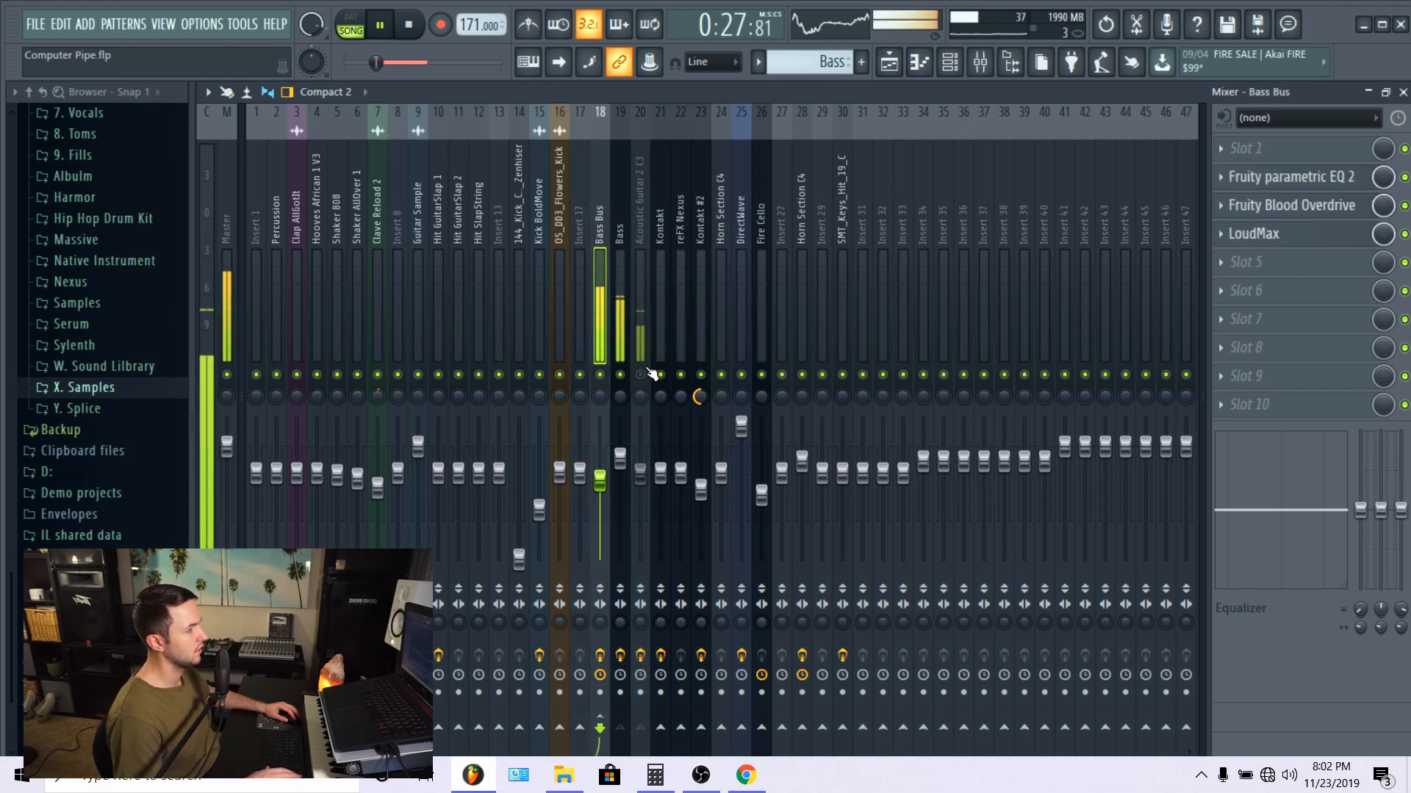
Step: Compare the two bass layers by hearing the Bass track and the Acoustic Guitar 2 C3 track separately, then unmute both
{"action": "left_click", "coordinate": [617, 183]}
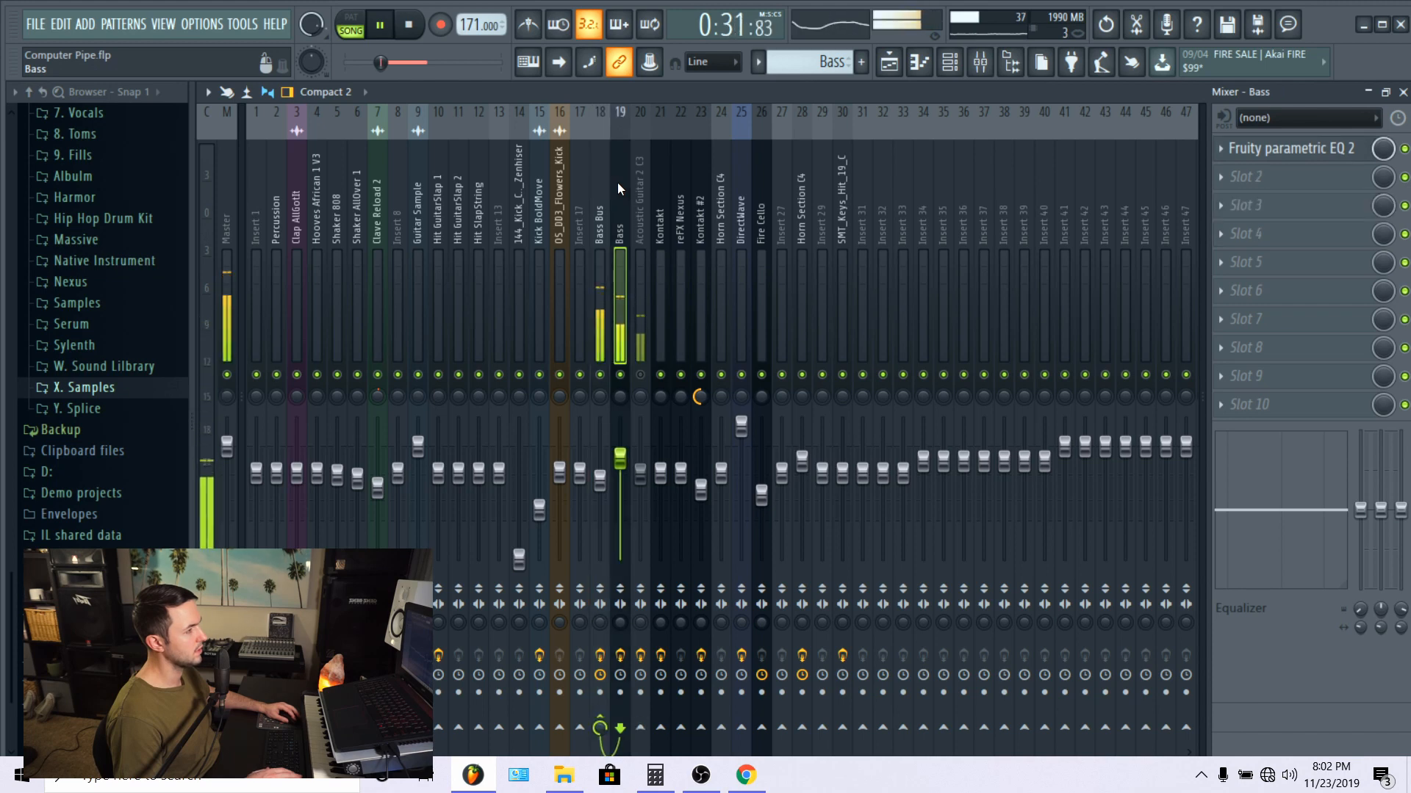
{"action": "key", "text": "space"}
{"action": "left_click", "coordinate": [640, 376]}
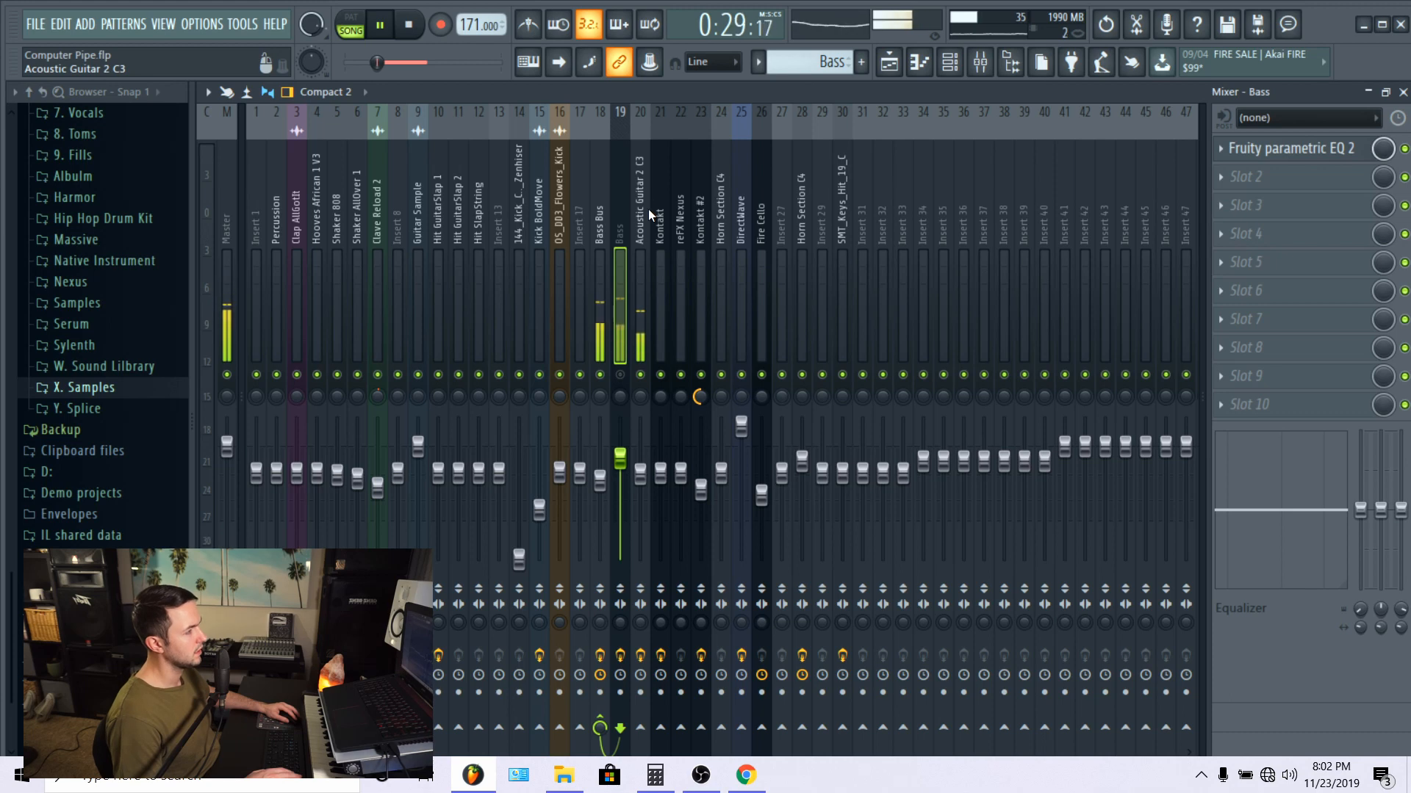
{"action": "left_click", "coordinate": [620, 374]}
{"action": "key", "text": "space"}
{"action": "key", "text": "space"}
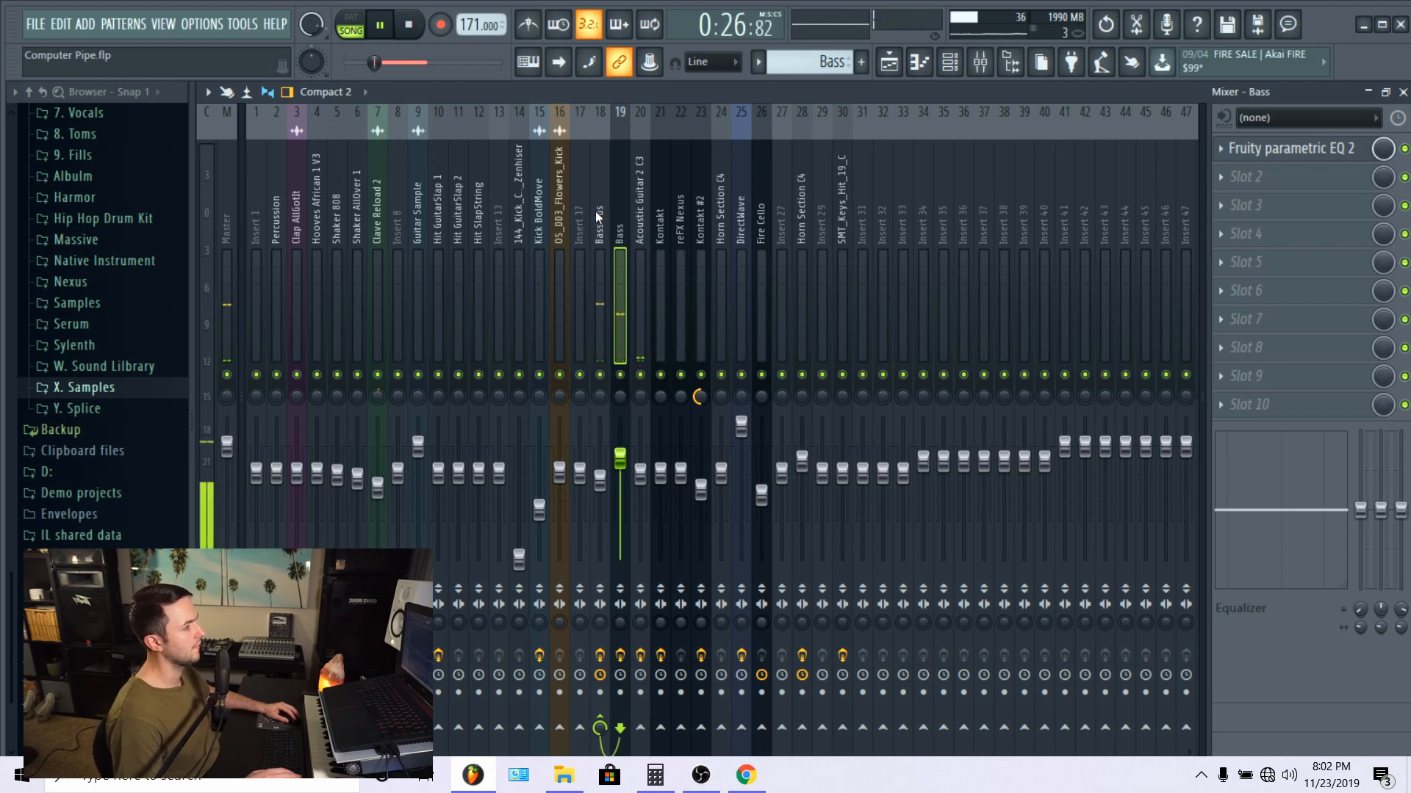
Step: Play both bass layers together and open the Bass Bus track's Fruity parametric EQ 2
{"action": "left_click", "coordinate": [598, 215]}
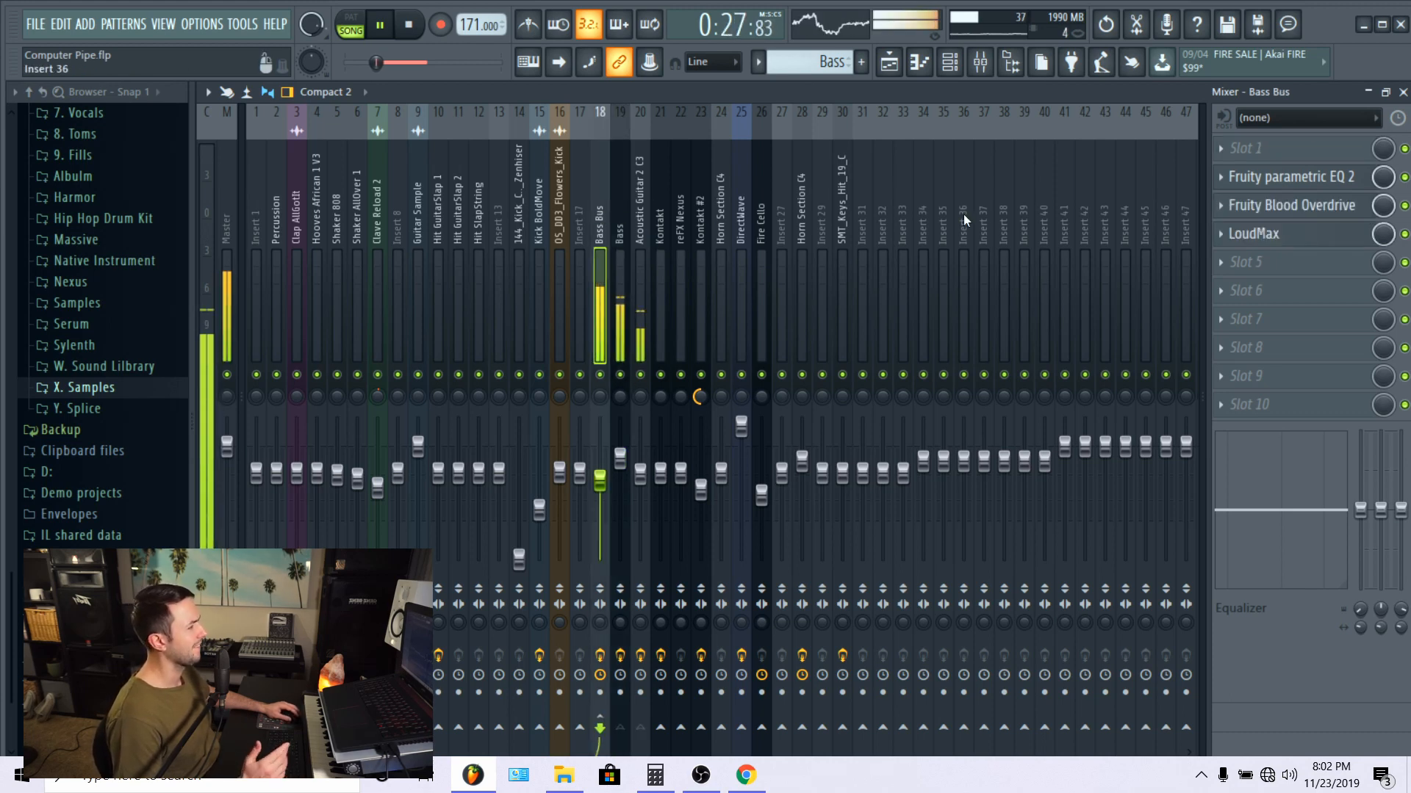
{"action": "left_click", "coordinate": [1284, 183]}
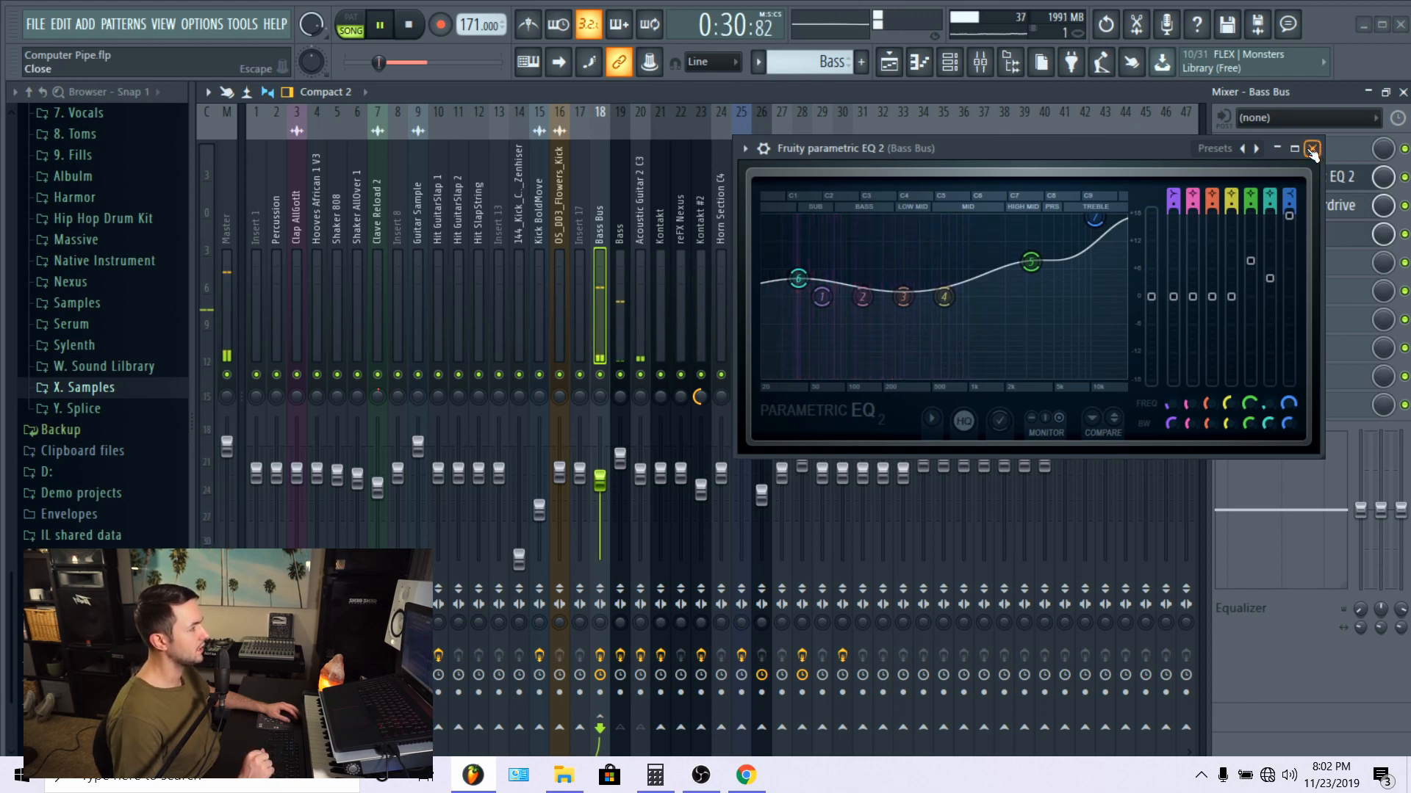
Step: Open the Master track's SPAN analyzer and arrange it beside the Bass Bus EQ to examine the layered bass spectrum
{"action": "left_click", "coordinate": [234, 215]}
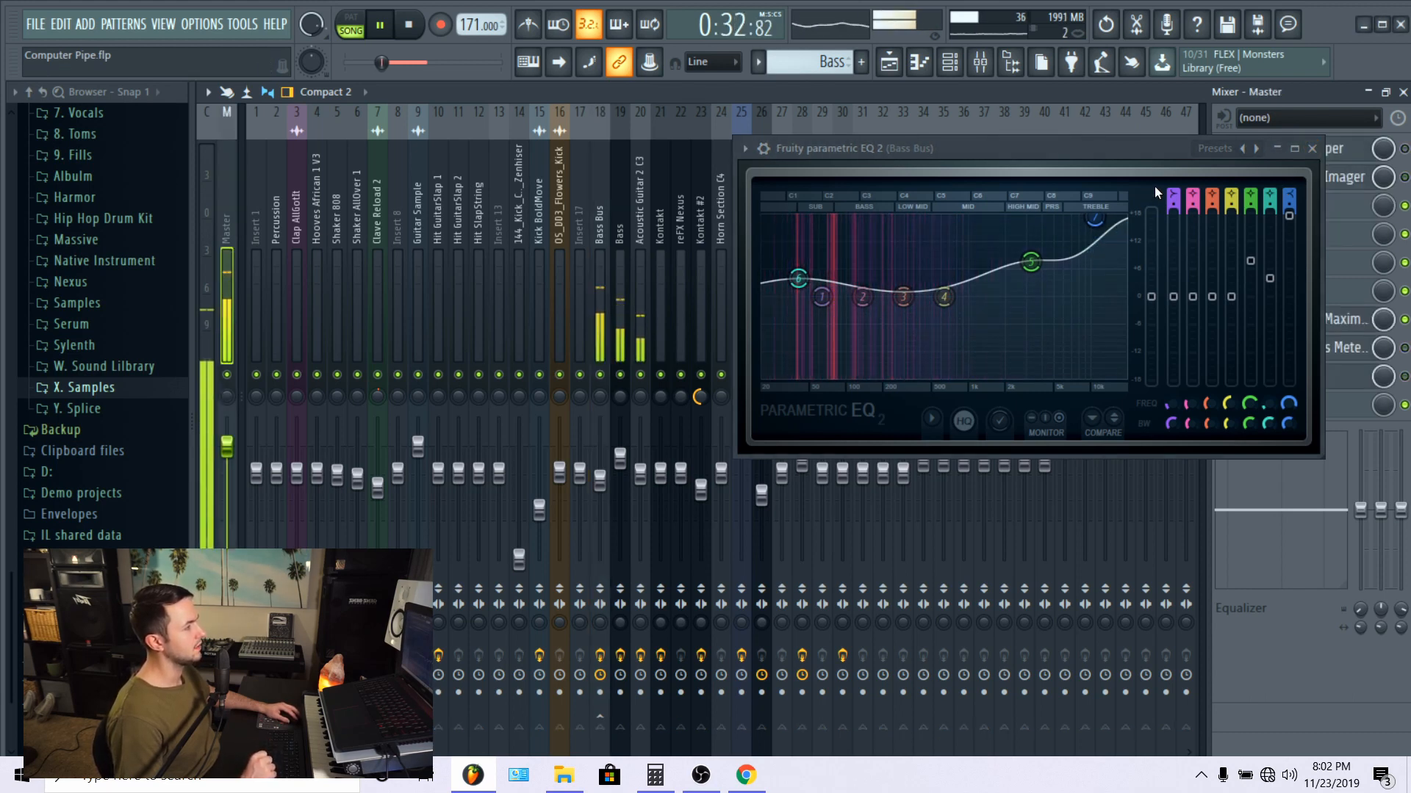
{"action": "left_click_drag", "start_coordinate": [1114, 148], "coordinate": [1030, 147]}
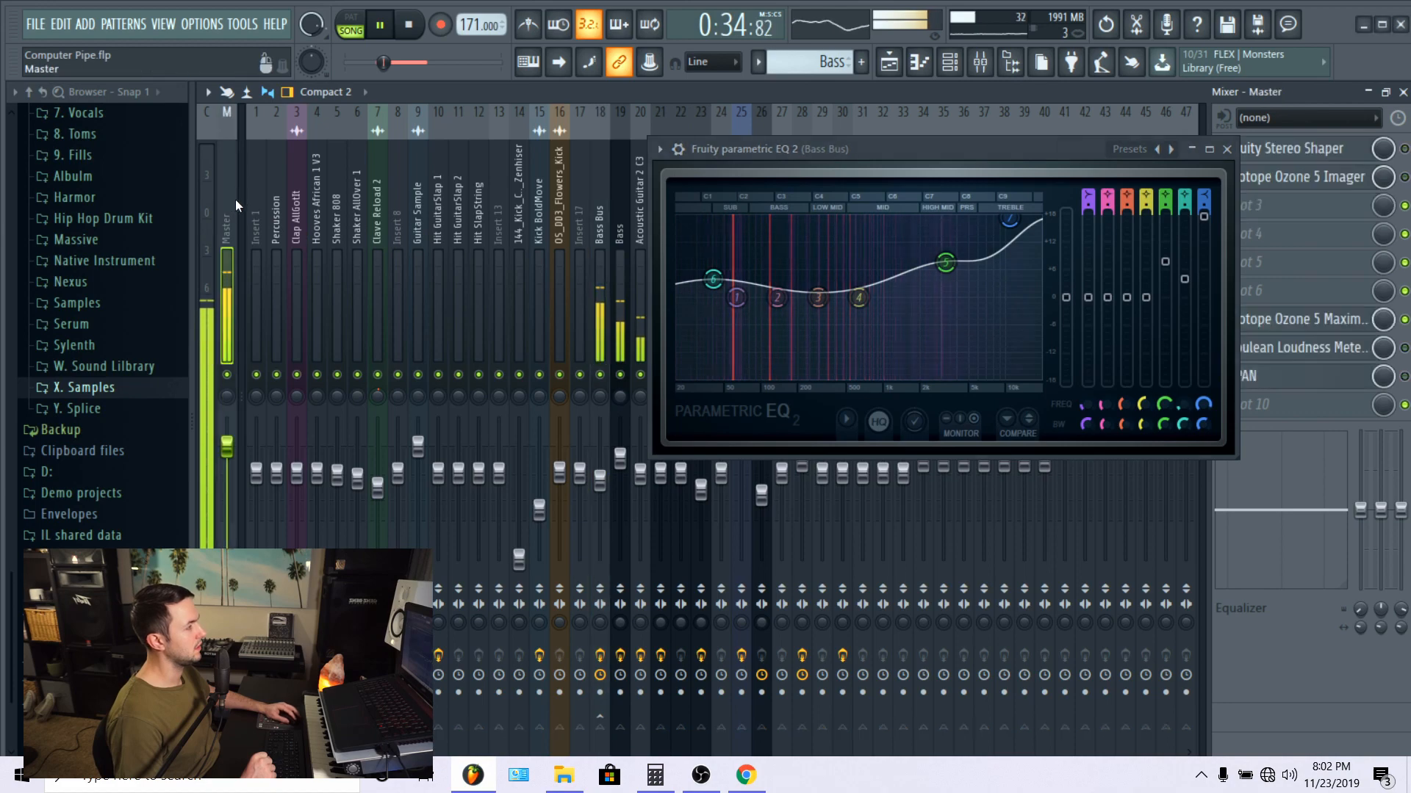
{"action": "left_click", "coordinate": [1330, 373]}
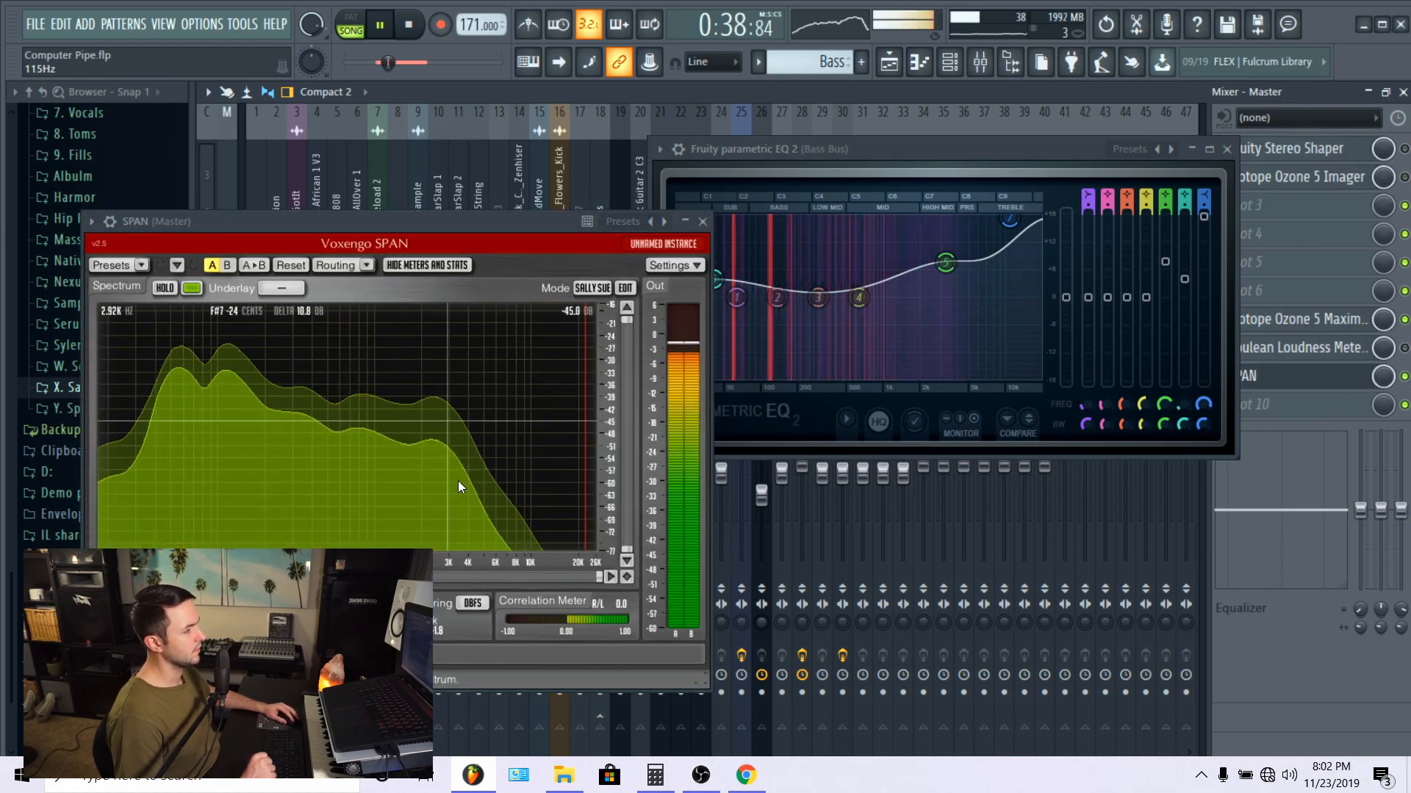
{"action": "left_click_drag", "start_coordinate": [389, 218], "coordinate": [396, 171]}
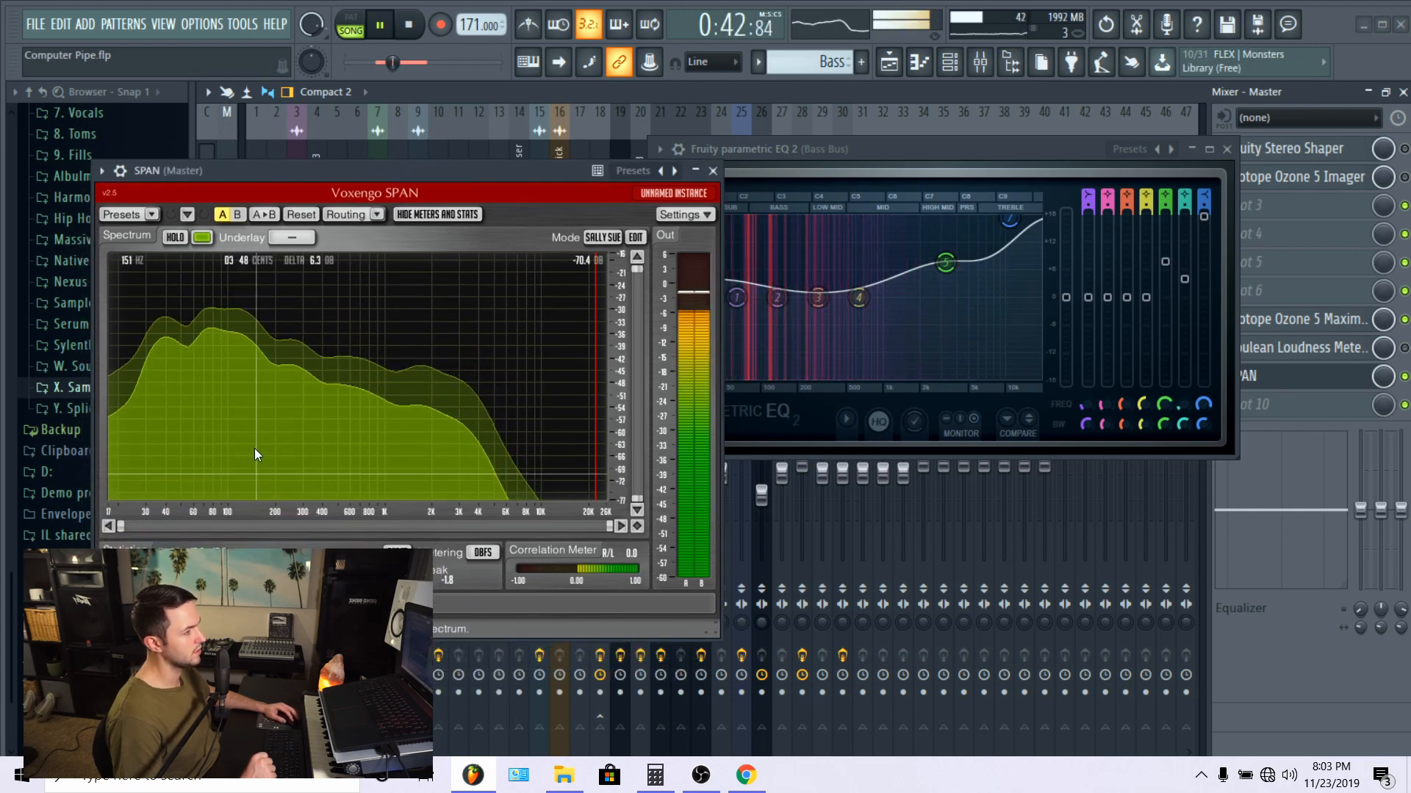
{"action": "left_click", "coordinate": [866, 156]}
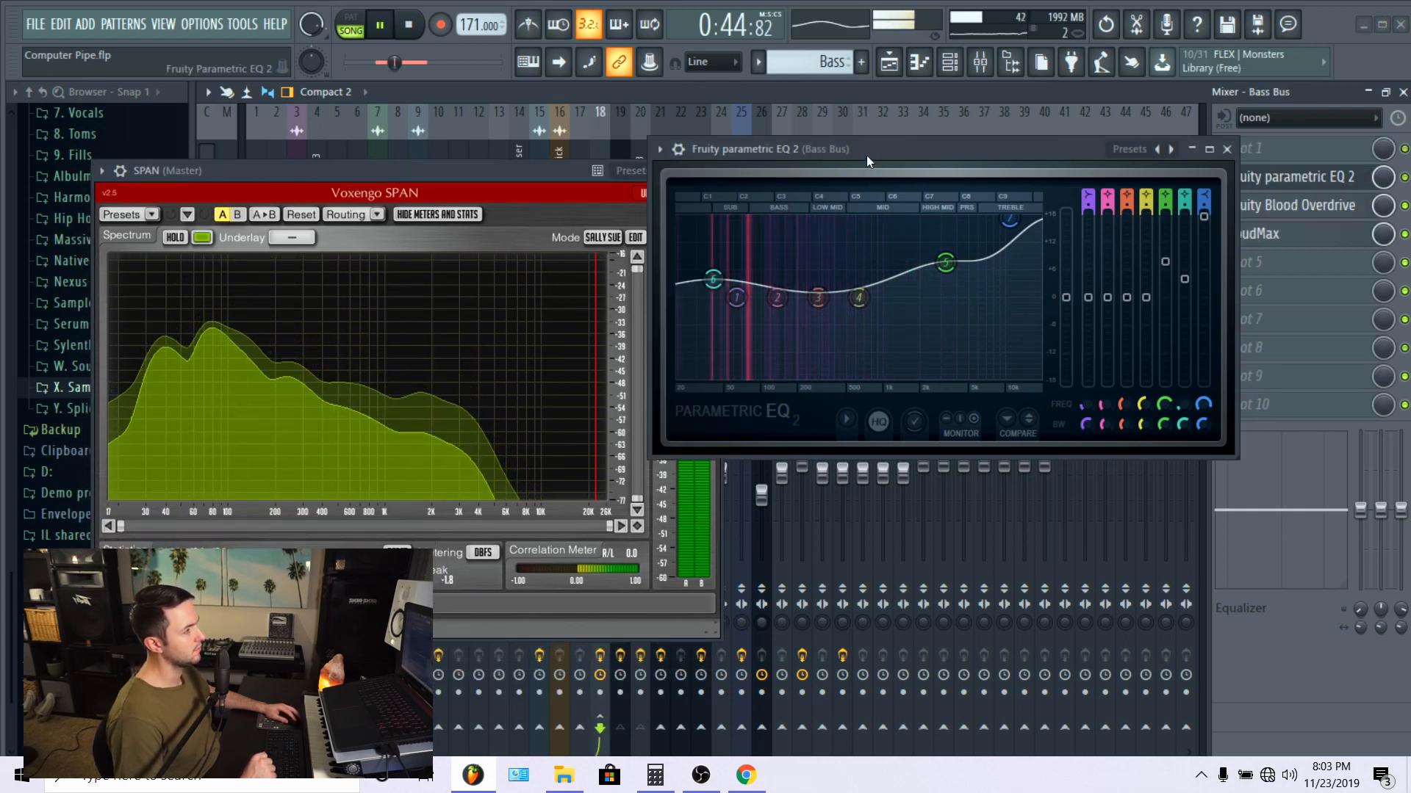
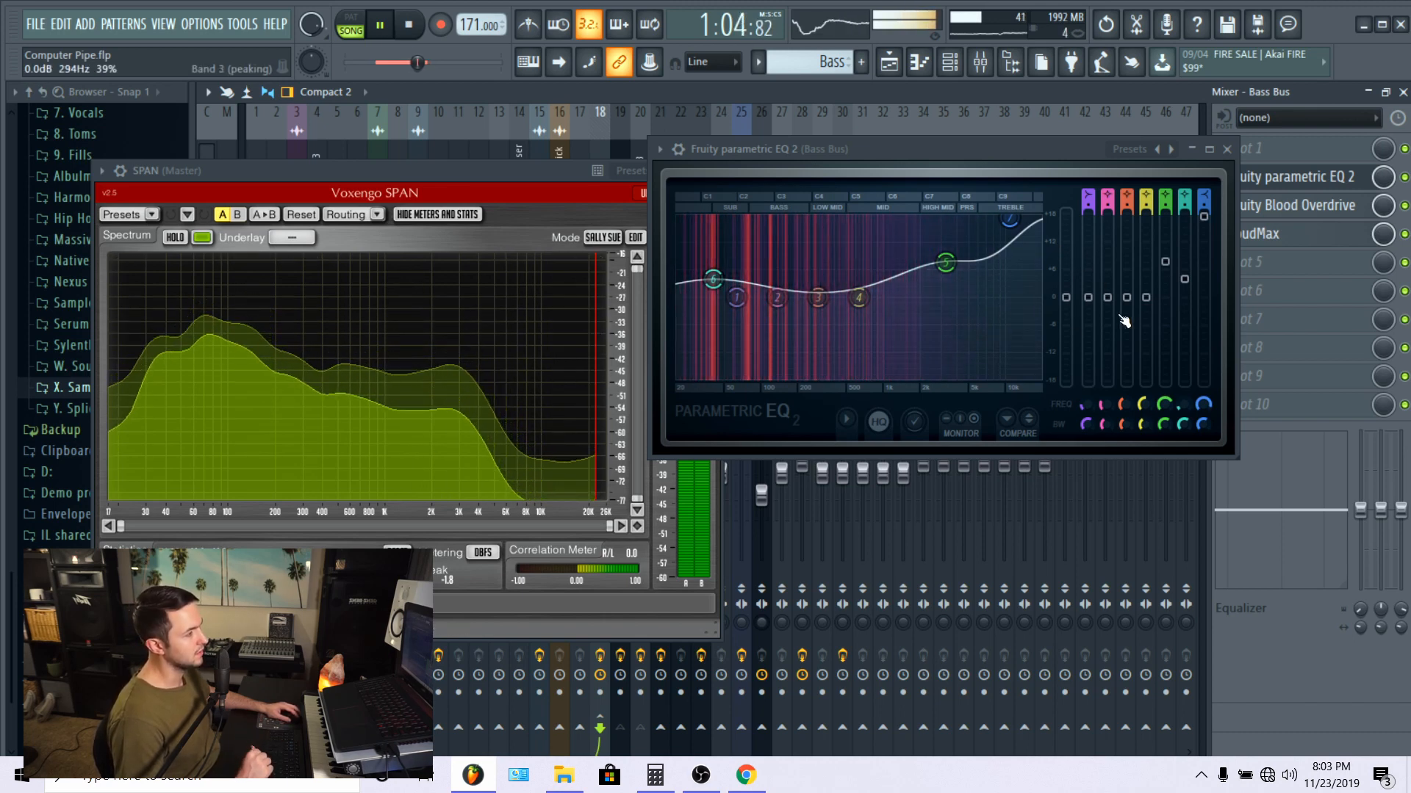
Step: Open the Bass Bus track's Fruity Blood Overdrive and LoudMax effects one after the other to examine their settings
{"action": "left_click", "coordinate": [1333, 204]}
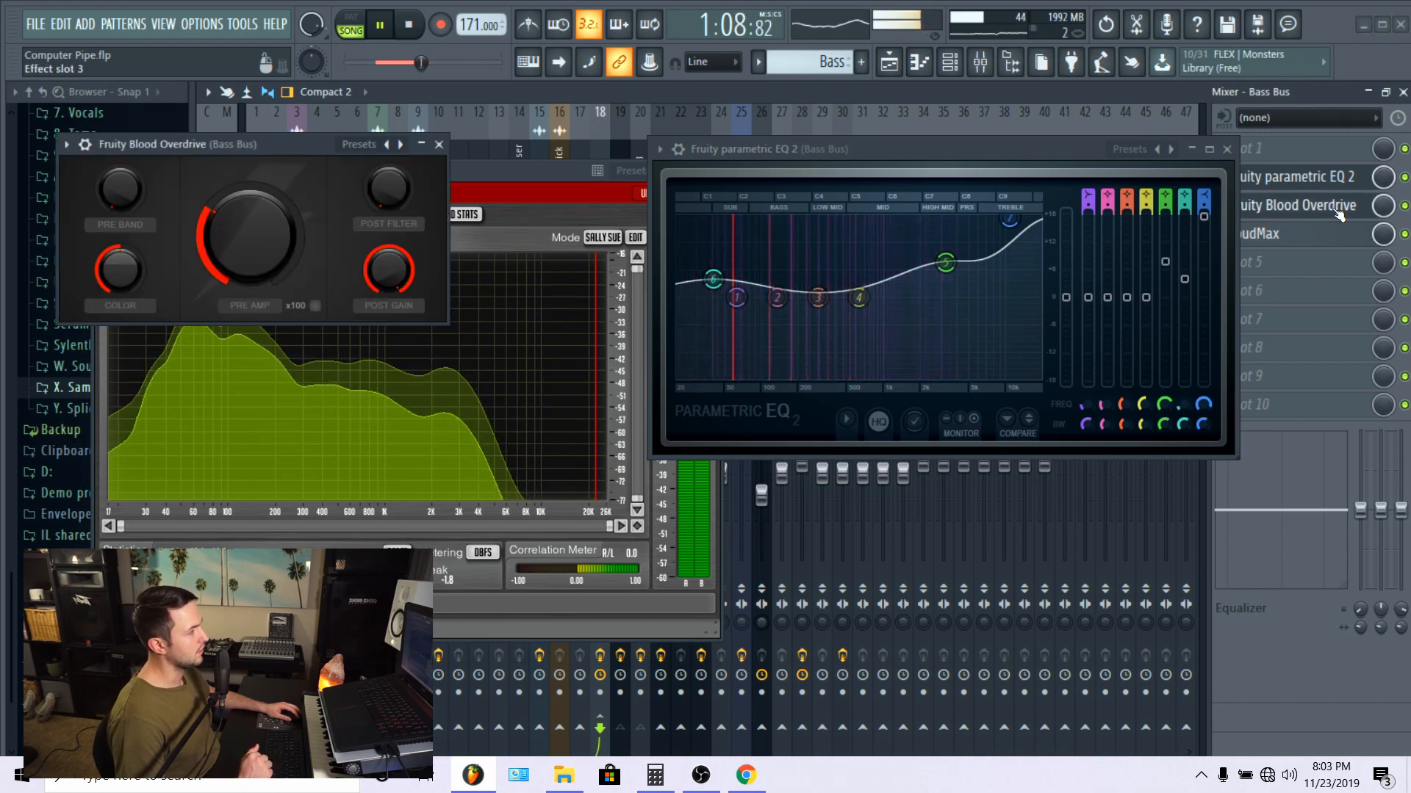
{"action": "left_click", "coordinate": [1338, 213]}
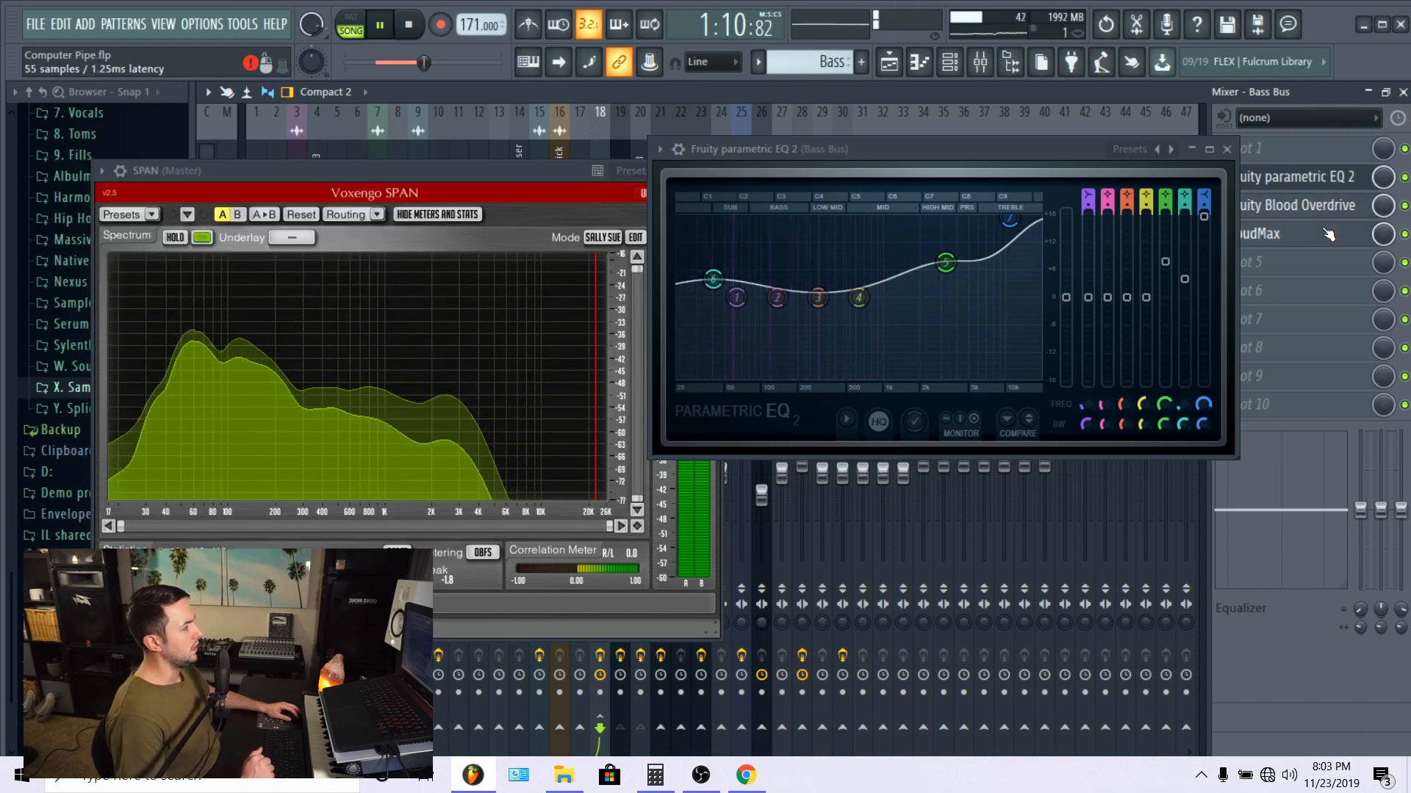
{"action": "left_click", "coordinate": [1334, 233]}
{"action": "left_click_drag", "start_coordinate": [258, 169], "coordinate": [504, 193]}
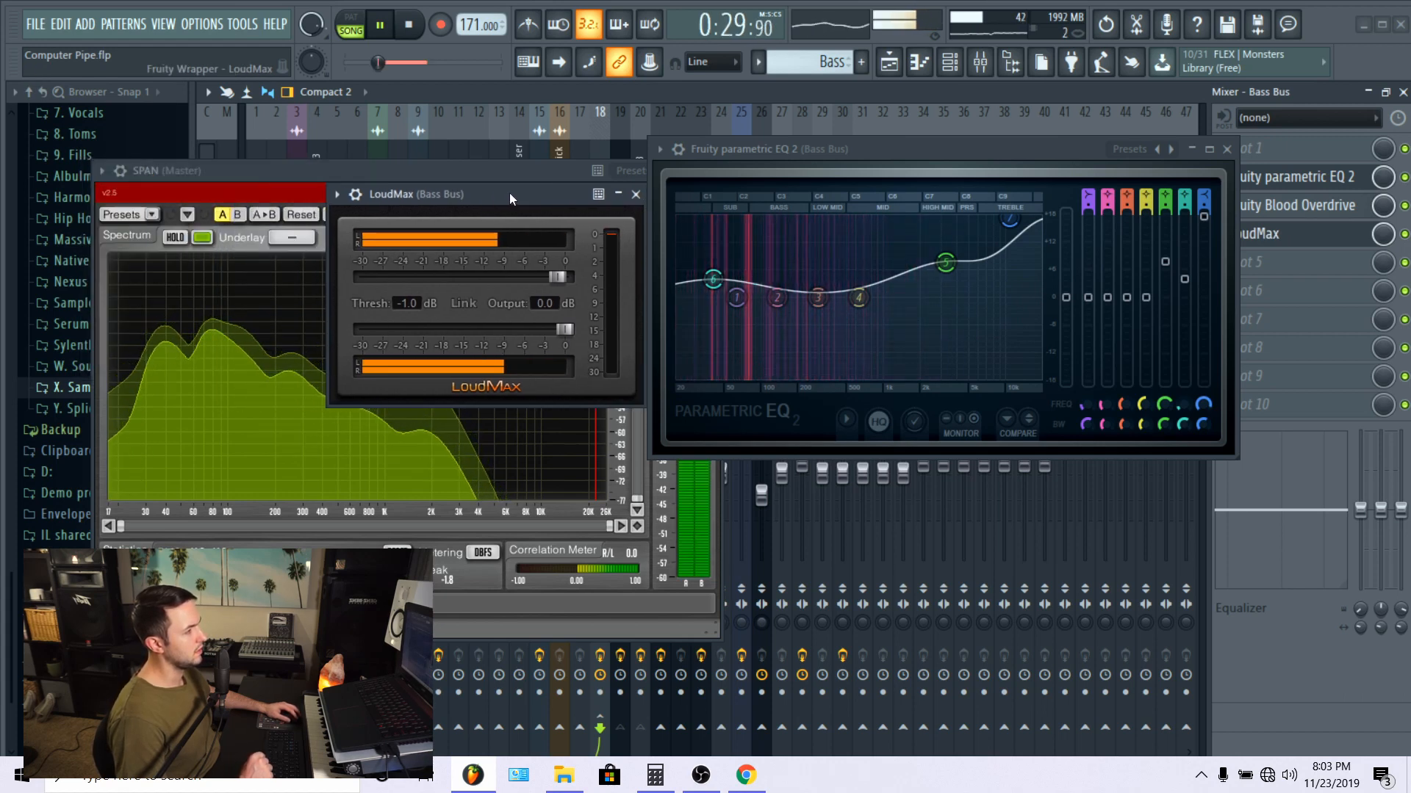
{"action": "left_click", "coordinate": [636, 194]}
Step: Close the SPAN analyzer and the Bass Bus Fruity parametric EQ 2 windows
{"action": "left_click", "coordinate": [561, 170]}
{"action": "left_click", "coordinate": [713, 171]}
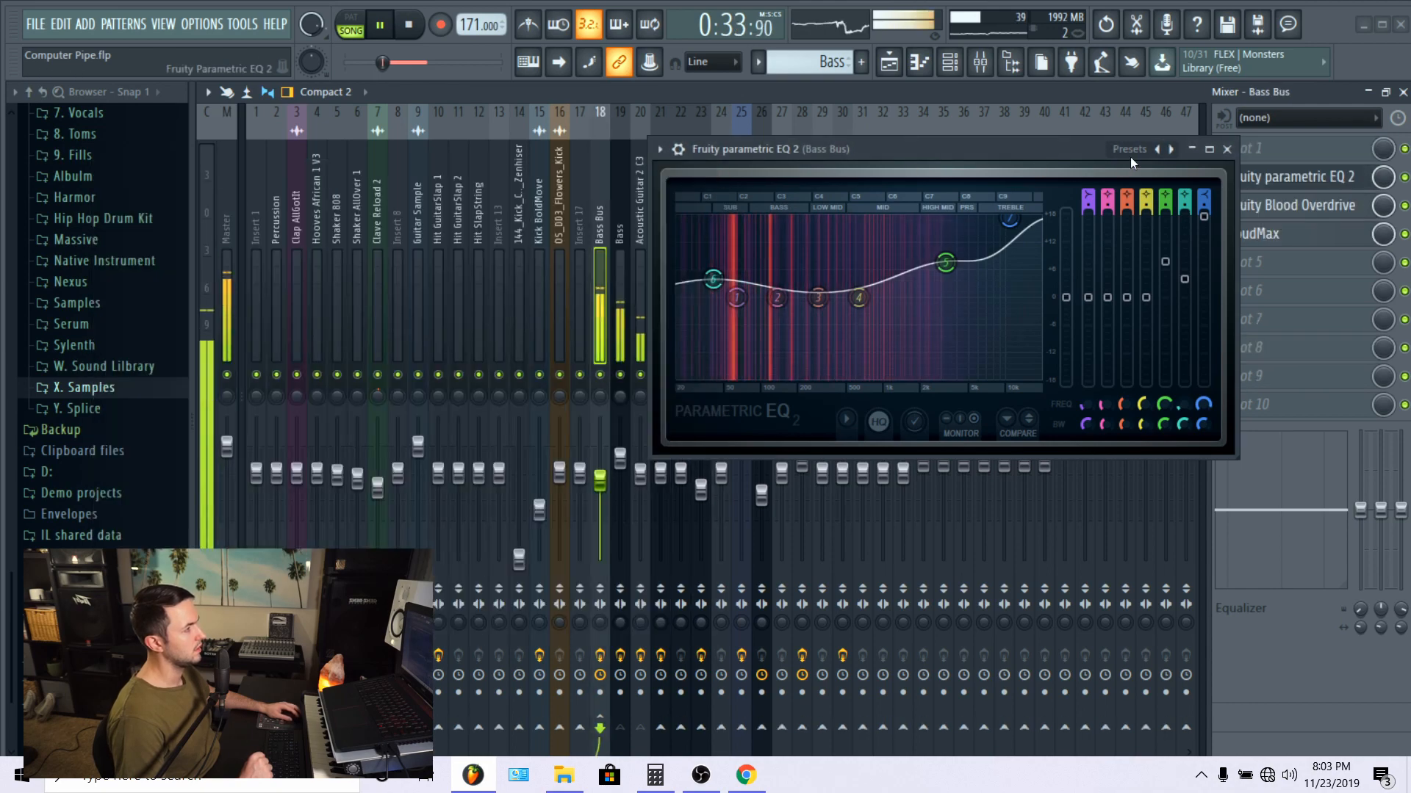
{"action": "left_click", "coordinate": [1227, 150]}
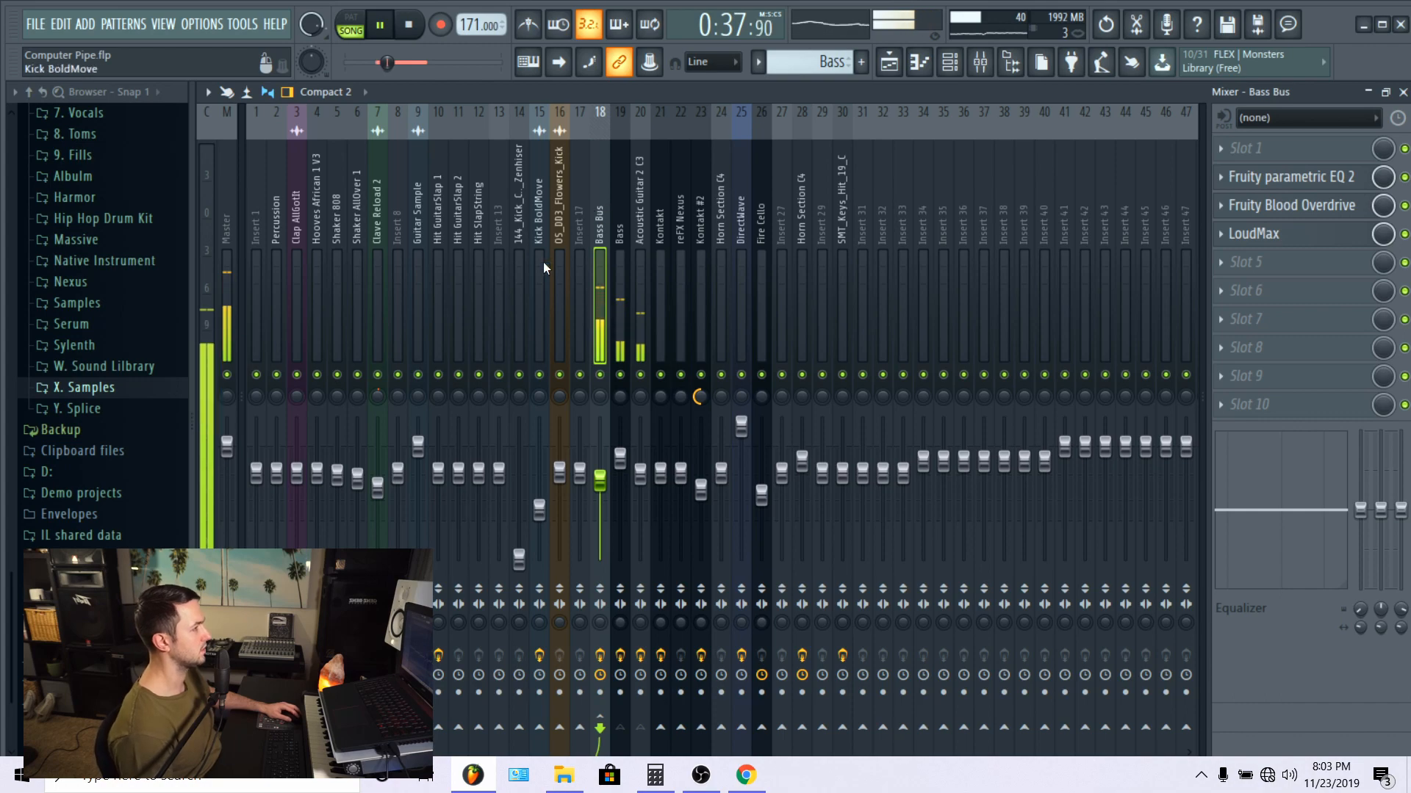
Step: Return to the playlist, switch the solo from Track 5 to Track 6 and play Melody #3 from bar 25
{"action": "left_click", "coordinate": [892, 68]}
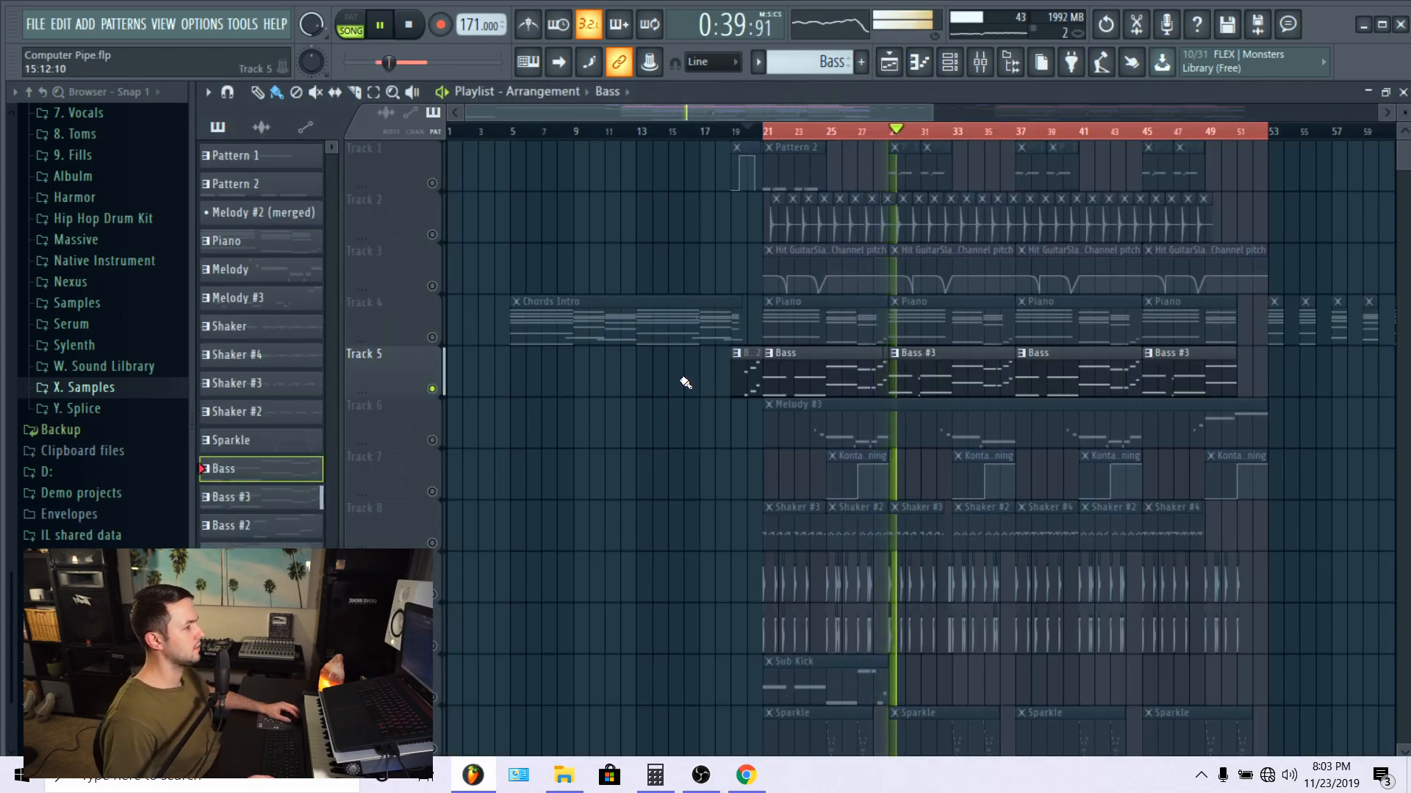
{"action": "right_click", "coordinate": [432, 389]}
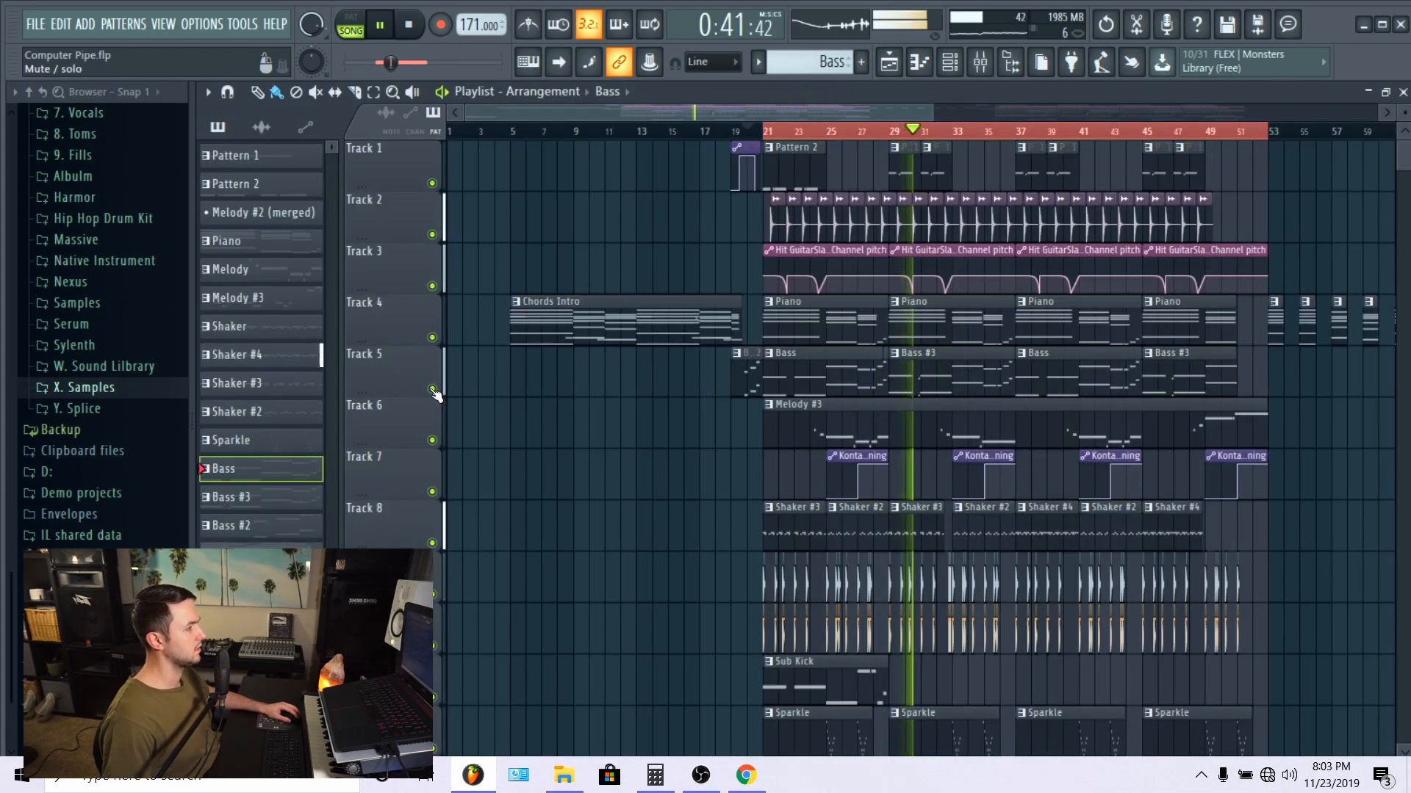
{"action": "right_click", "coordinate": [432, 440]}
{"action": "left_click", "coordinate": [803, 147]}
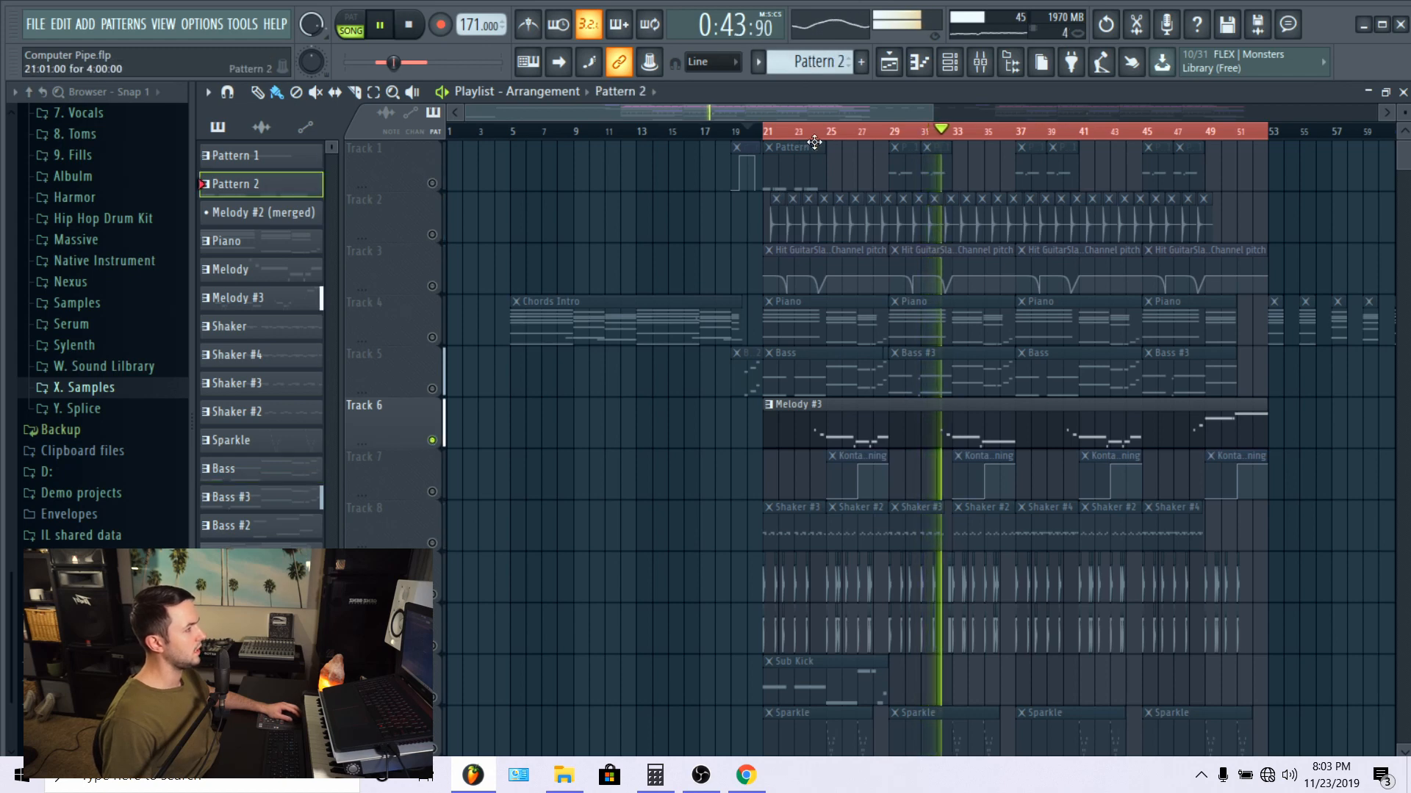
{"action": "left_click", "coordinate": [828, 132]}
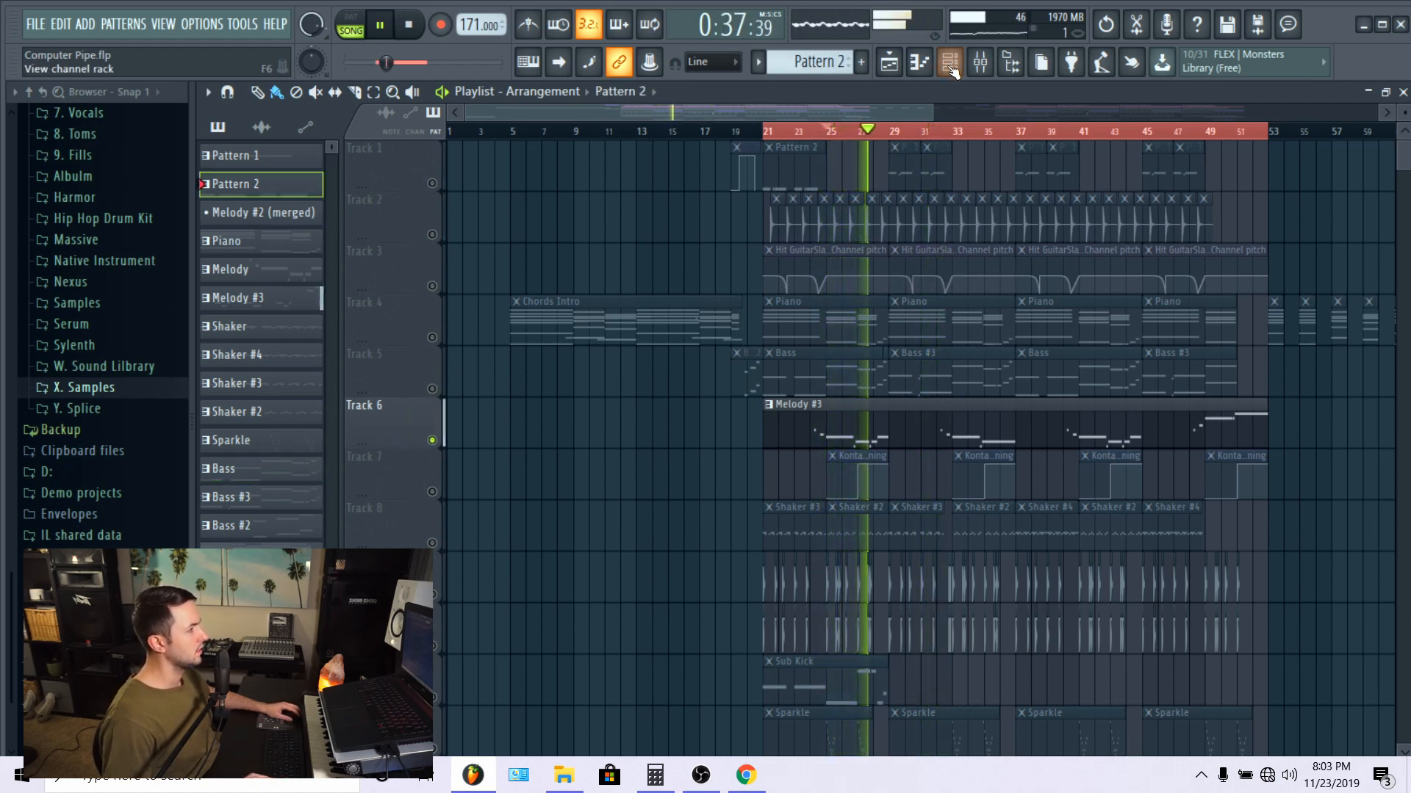
{"action": "left_click", "coordinate": [928, 64]}
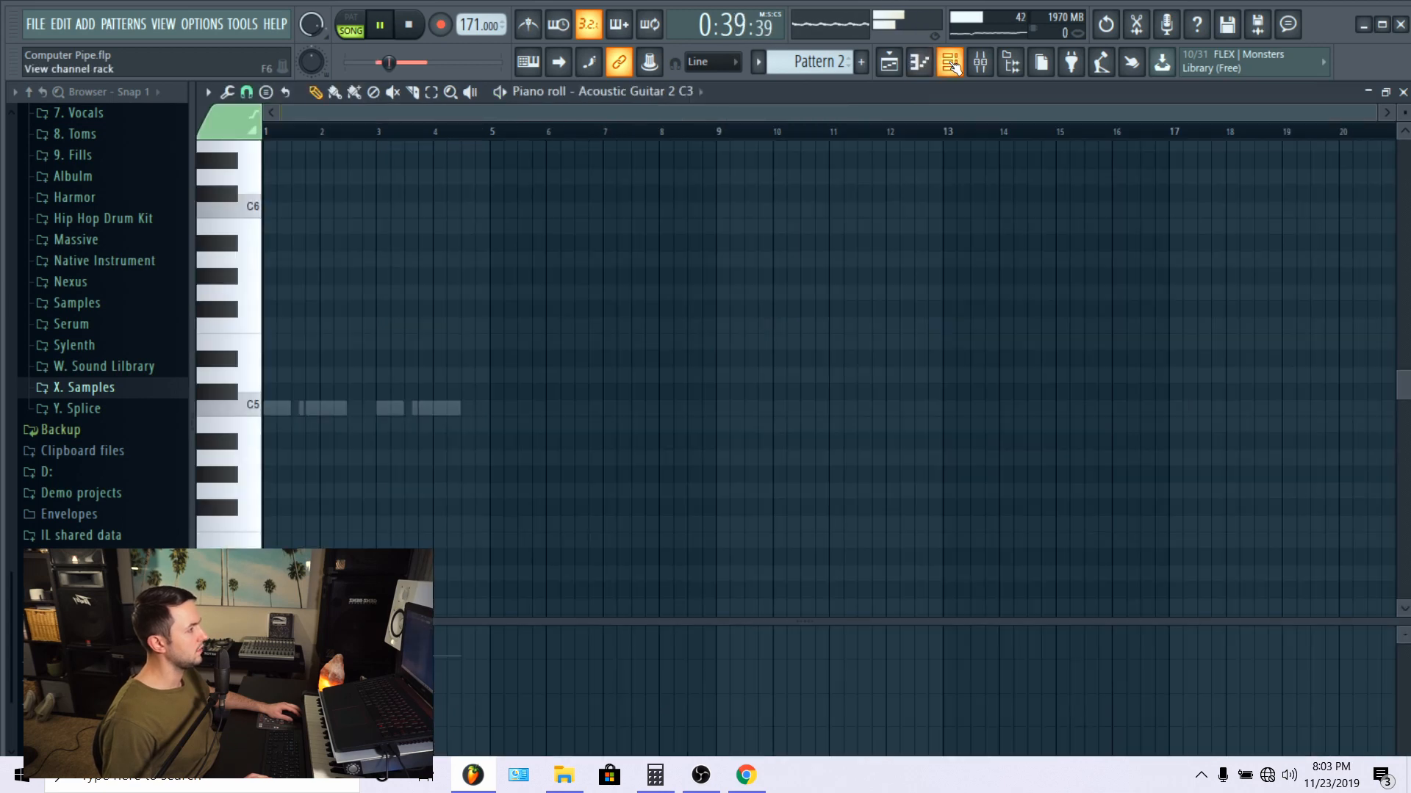
{"action": "left_click", "coordinate": [951, 63]}
{"action": "scroll", "coordinate": [953, 247], "scroll_direction": "up", "scroll_amount": 2}
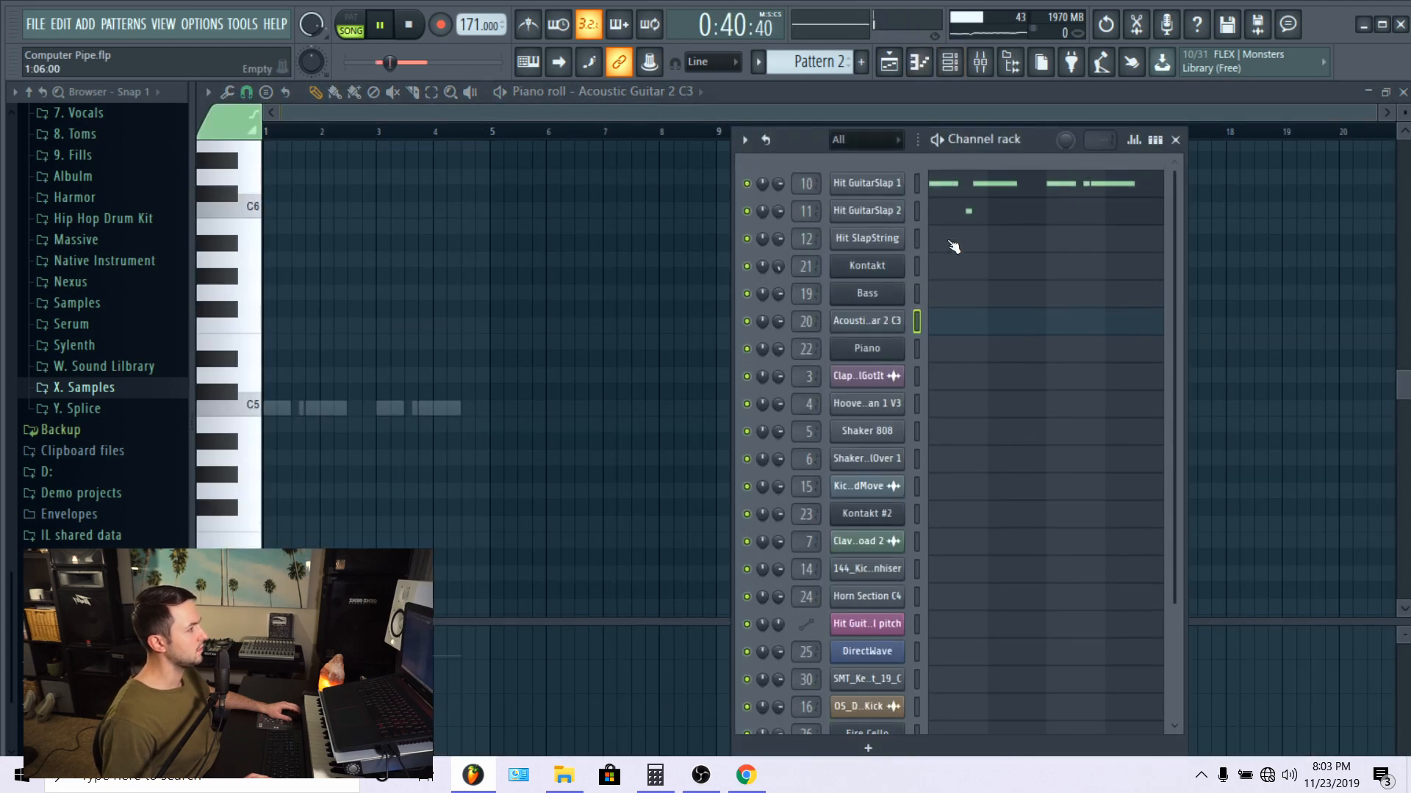
{"action": "left_click", "coordinate": [860, 321]}
{"action": "left_click", "coordinate": [860, 321]}
{"action": "left_click", "coordinate": [919, 63]}
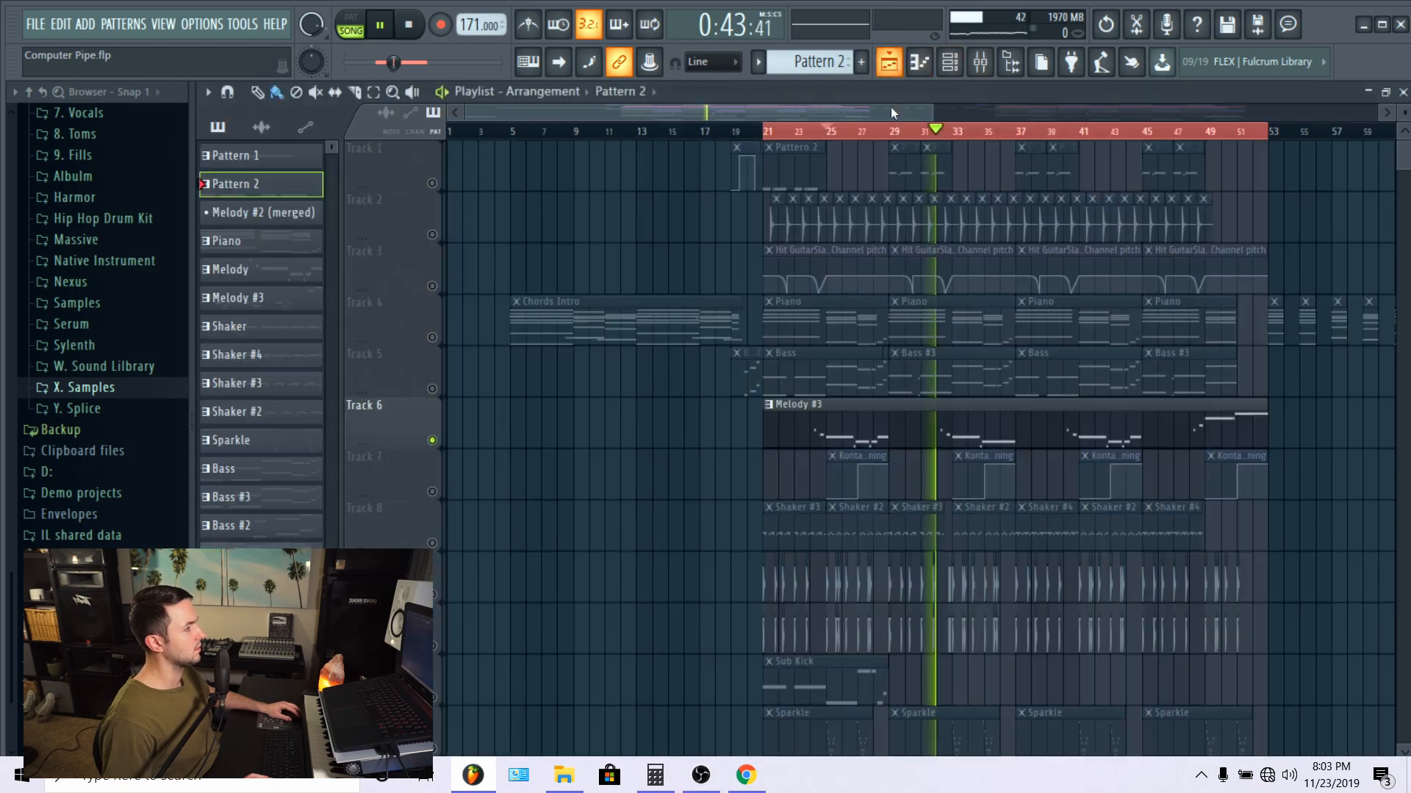
Step: Examine the Melody #3 notes in the piano roll and the Pink Playboy preset in its Kontakt instrument
{"action": "double_click", "coordinate": [869, 423]}
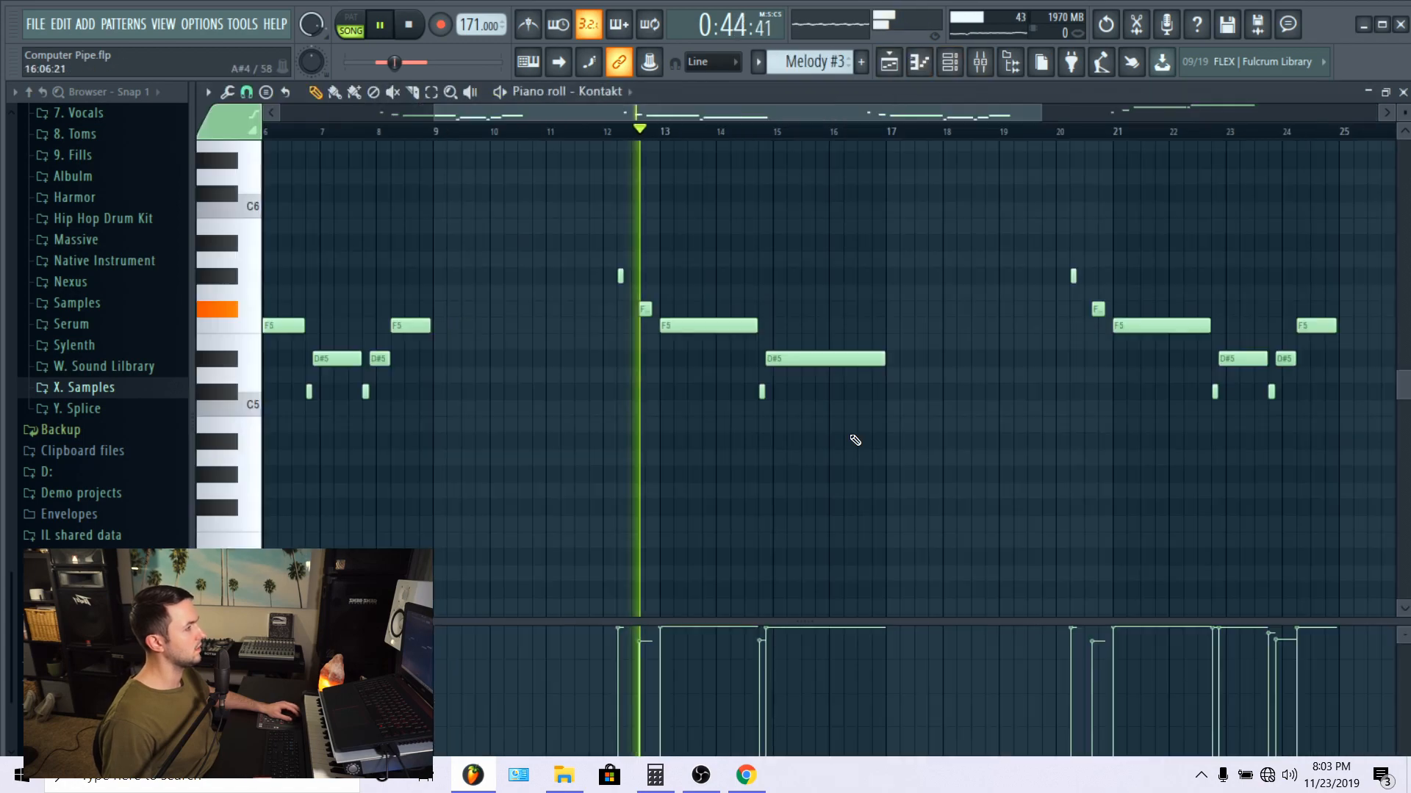
{"action": "left_click", "coordinate": [919, 63]}
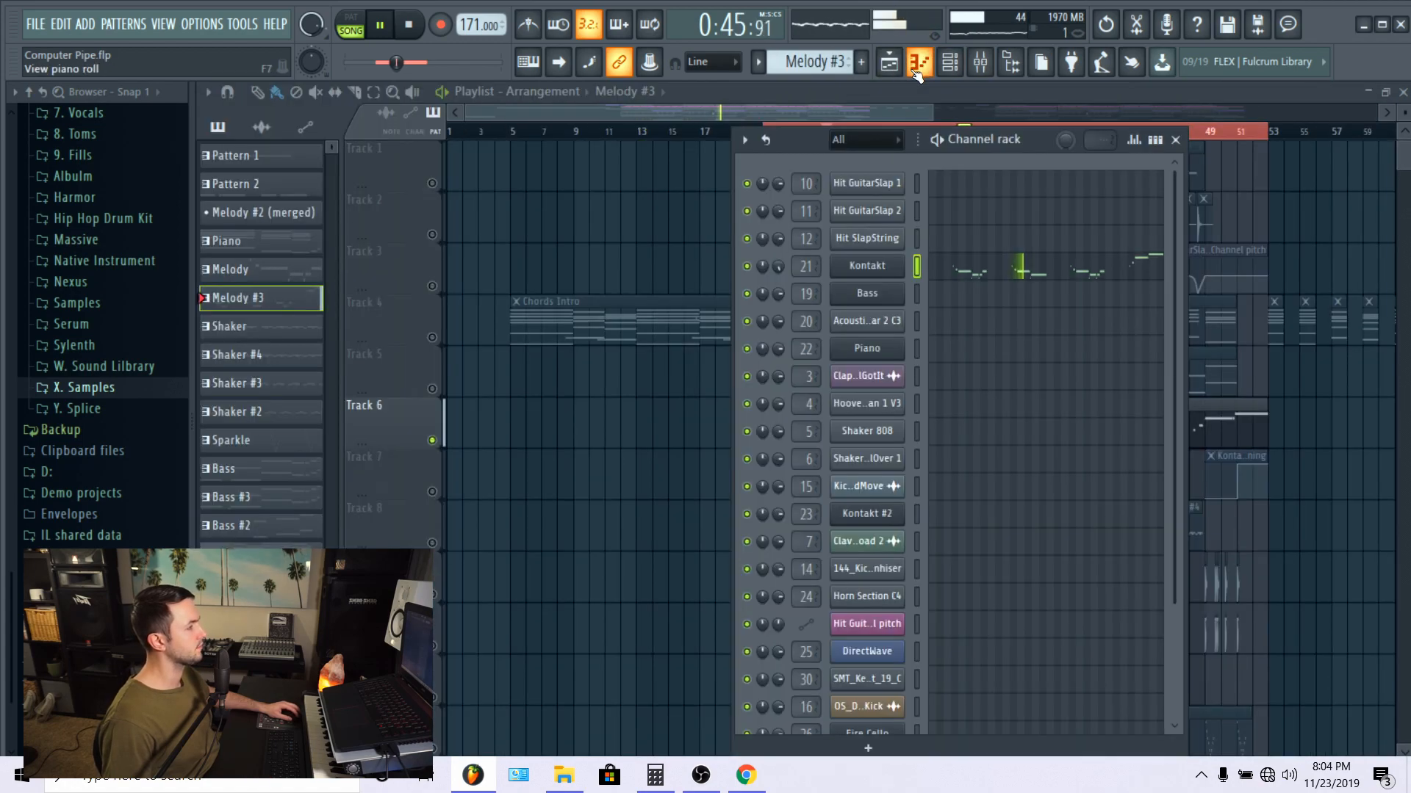
{"action": "left_click", "coordinate": [864, 268]}
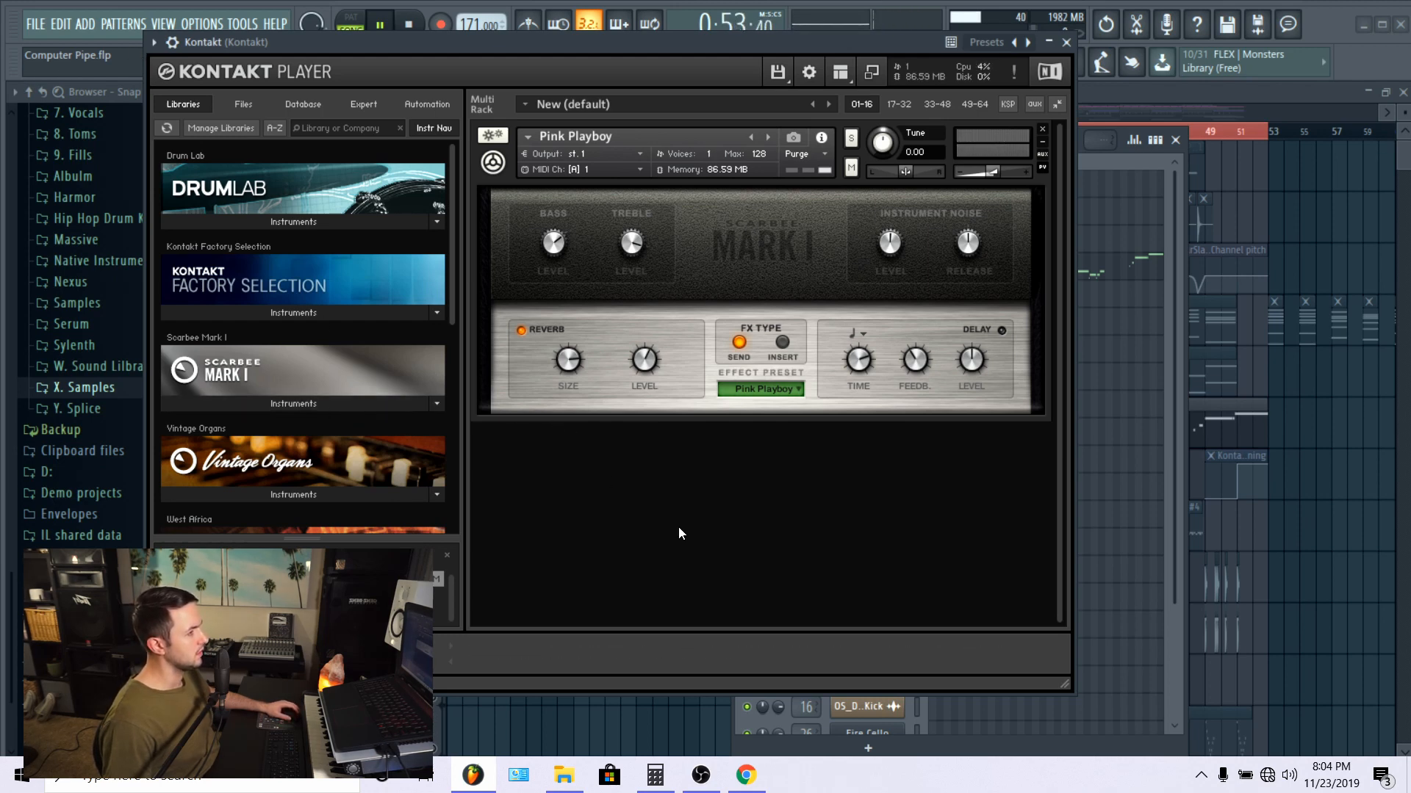
{"action": "left_click", "coordinate": [286, 404]}
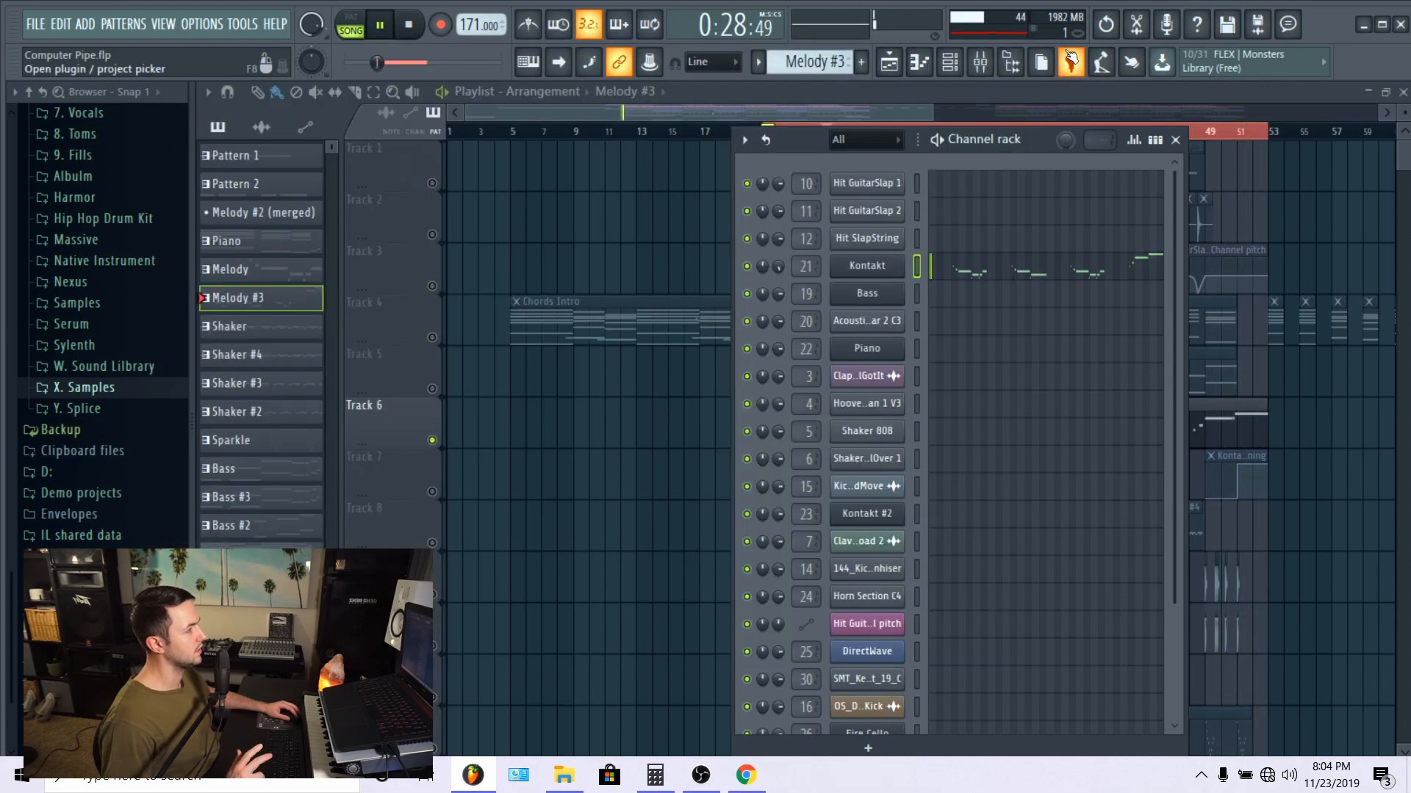
{"action": "left_click", "coordinate": [874, 271]}
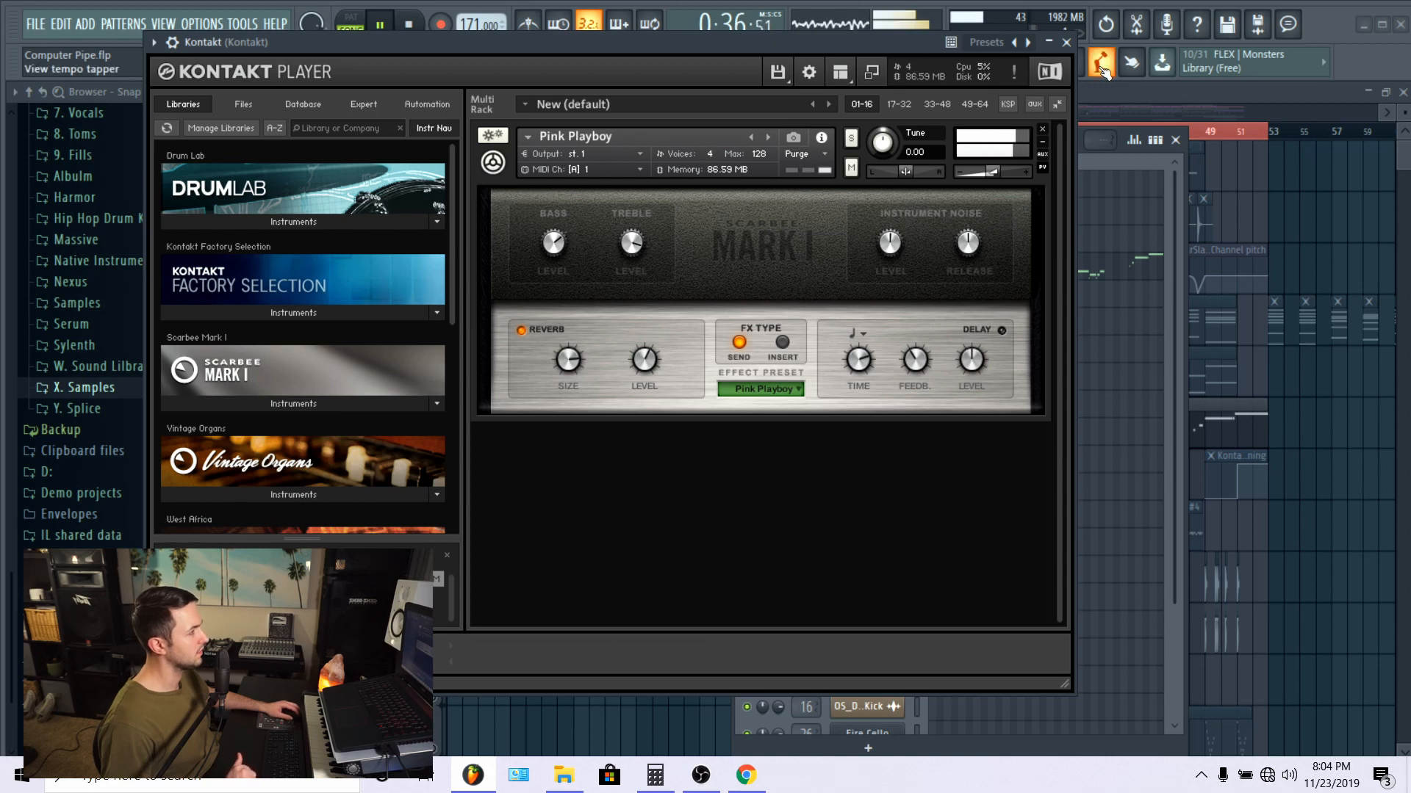
{"action": "left_click", "coordinate": [1066, 42]}
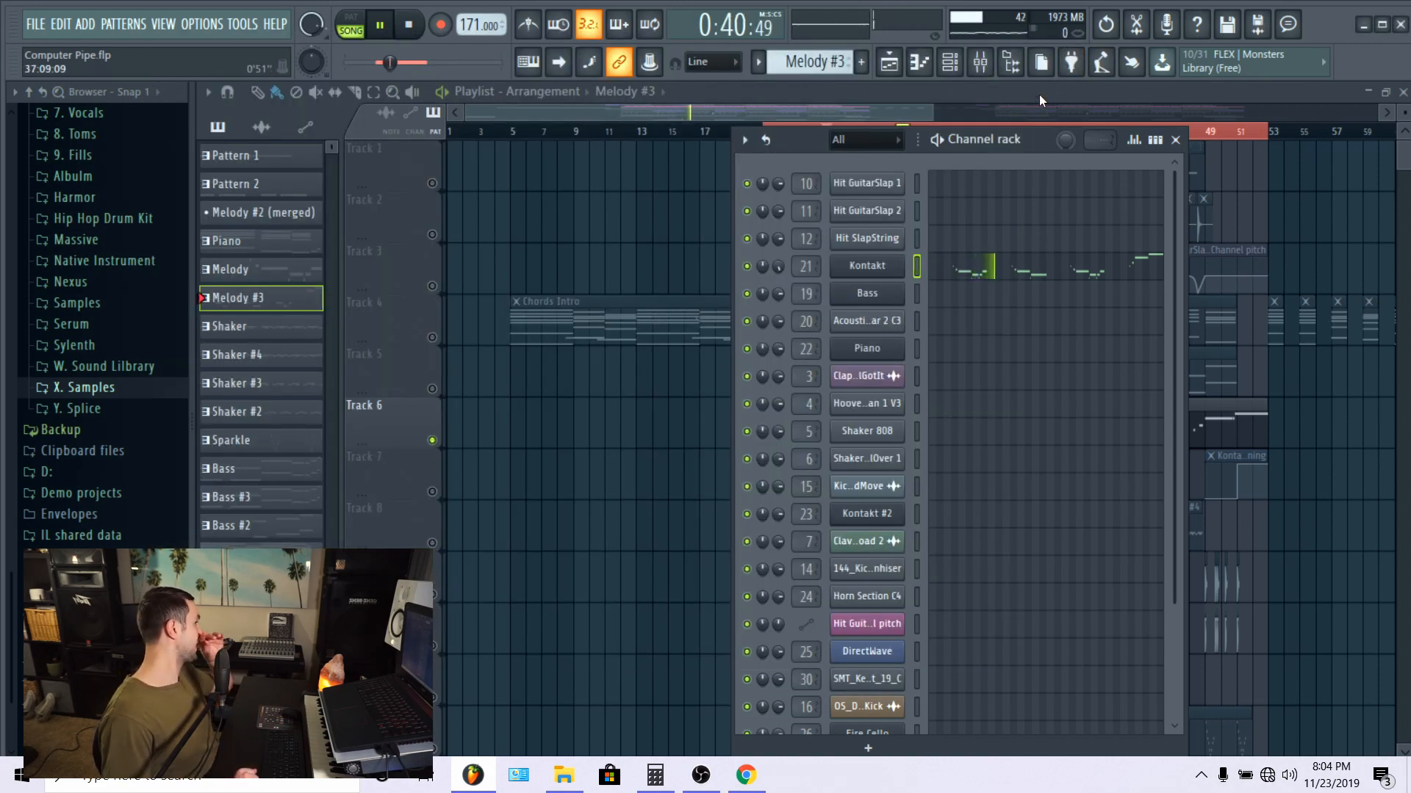
Step: Show the mixer and open the Kontakt track's Fruity parametric EQ 2 to examine its curve, then close it
{"action": "left_click", "coordinate": [980, 61]}
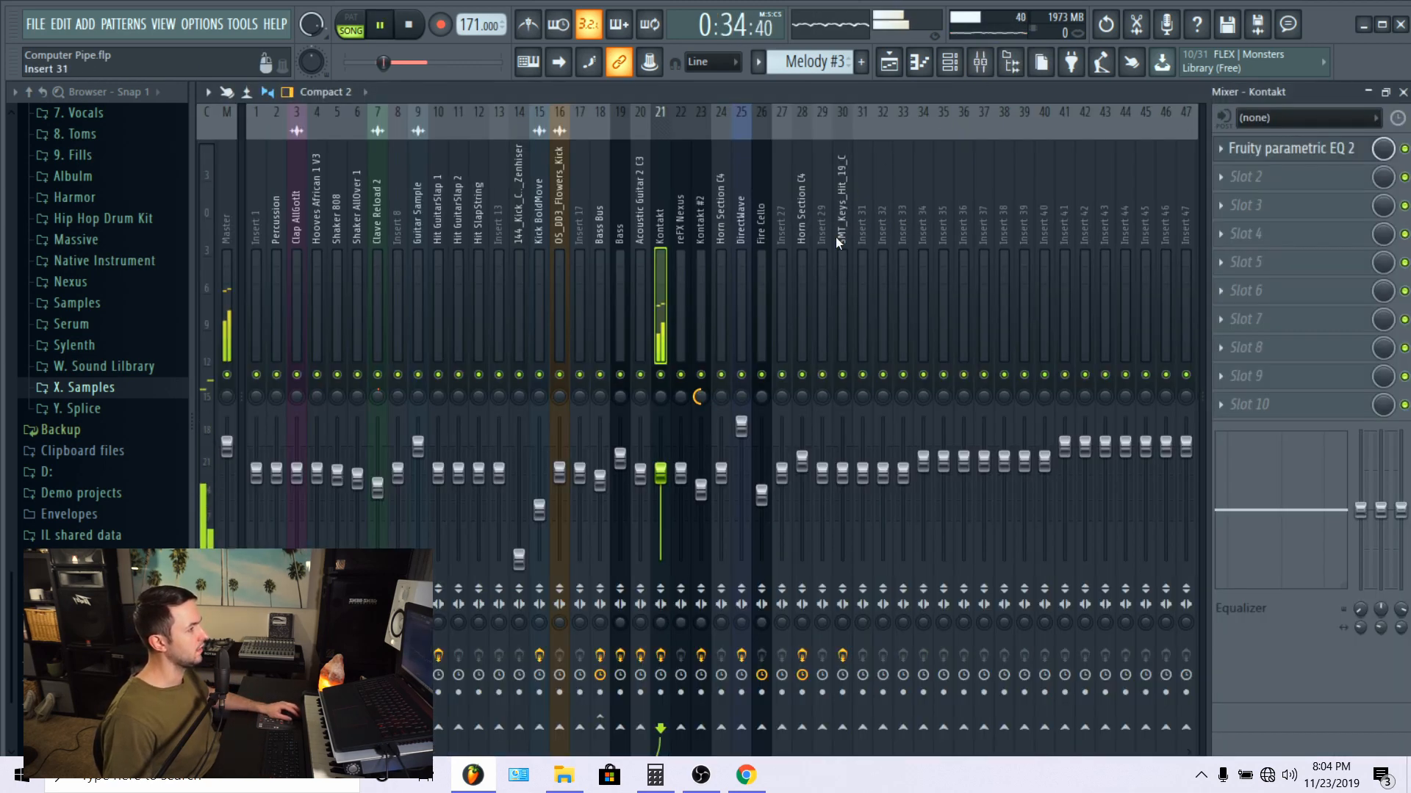
{"action": "left_click", "coordinate": [1334, 150]}
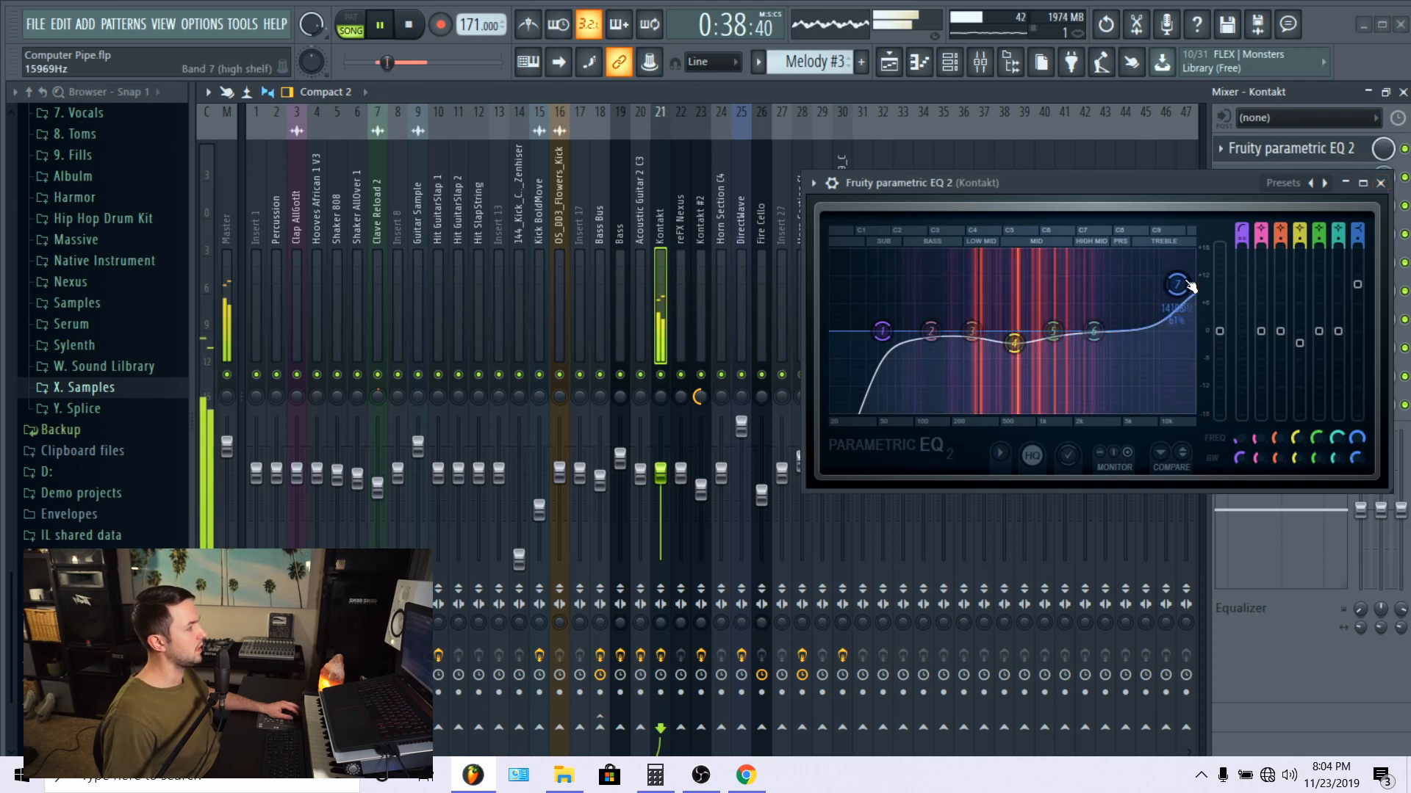
{"action": "left_click", "coordinate": [1381, 183]}
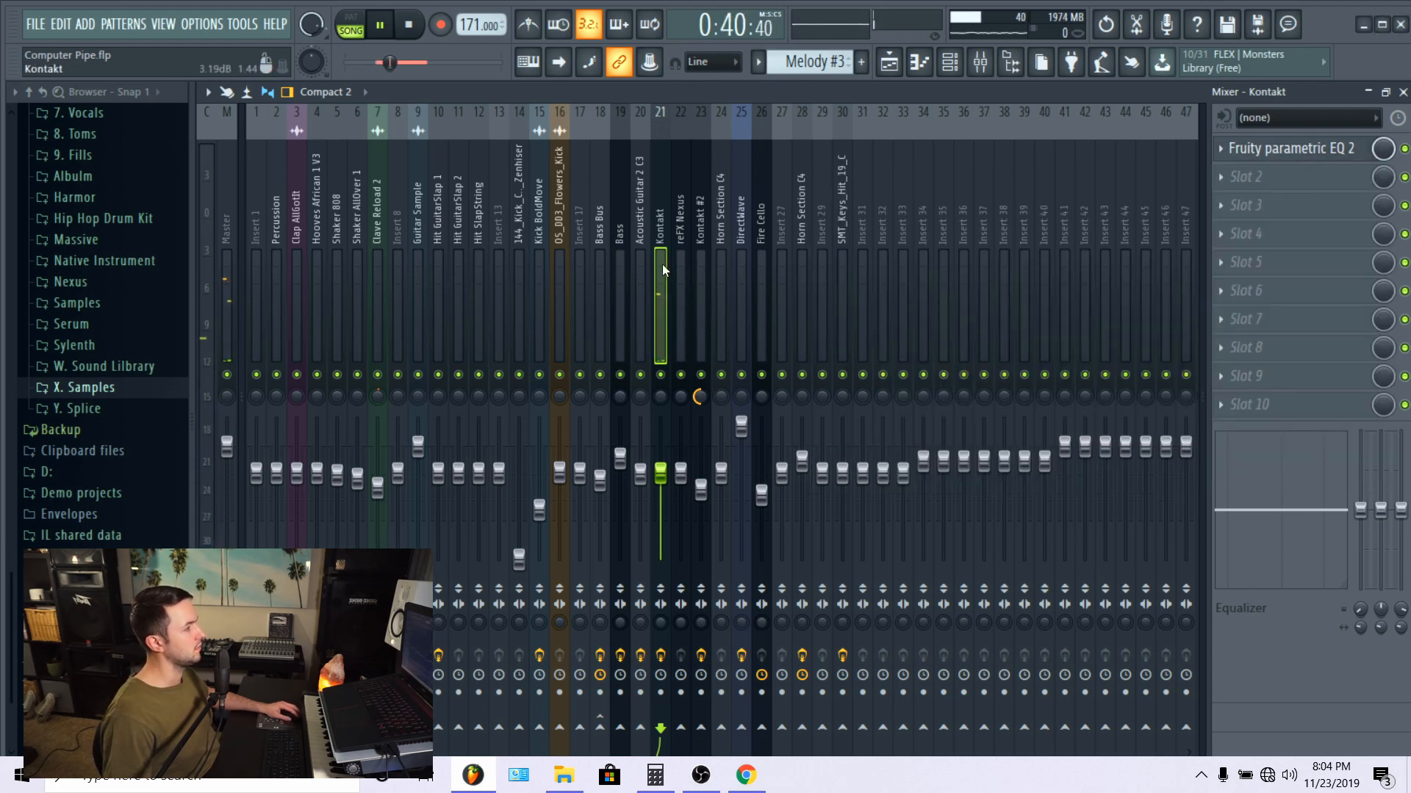
Step: Return to the playlist and unsolo Track 6 to hear all tracks together
{"action": "left_click", "coordinate": [888, 68]}
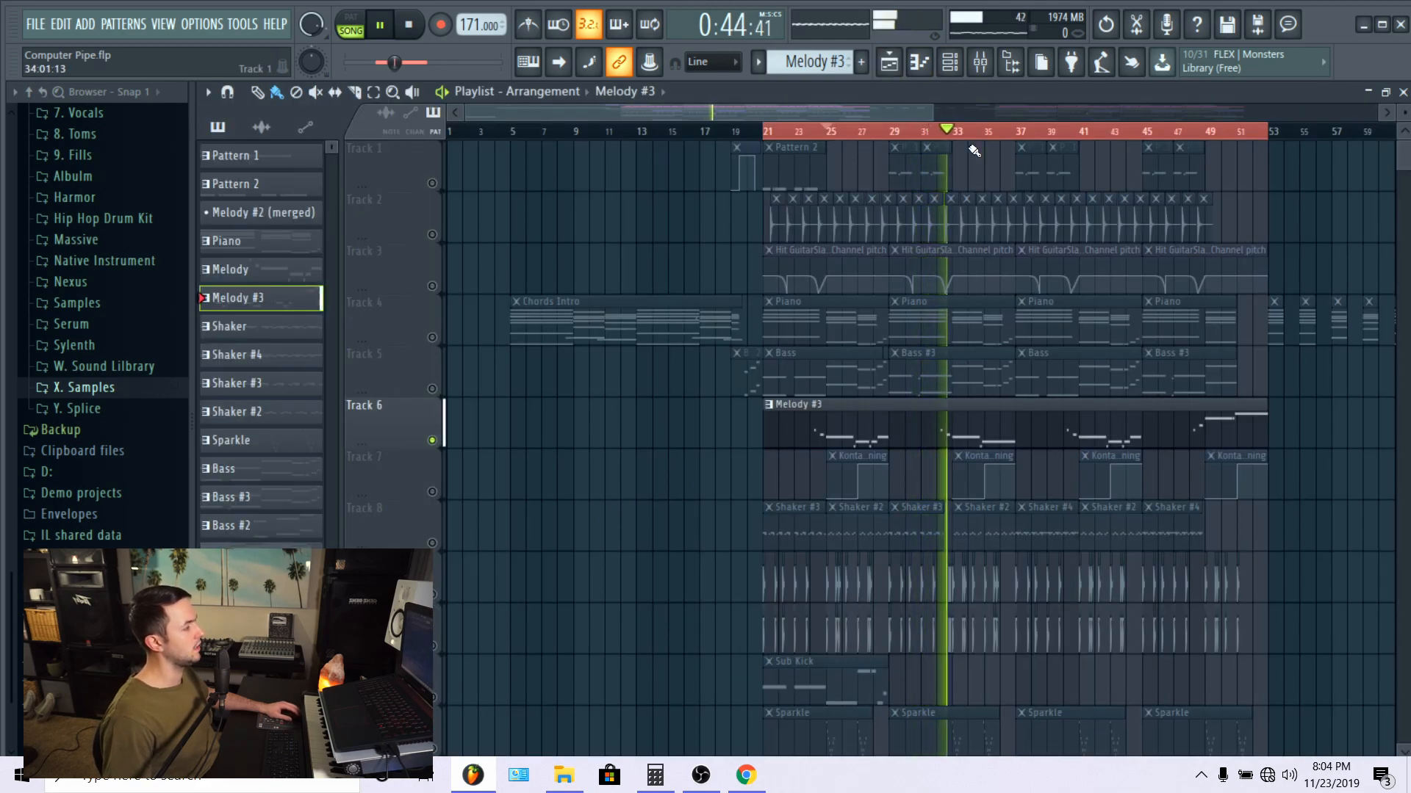
{"action": "scroll", "coordinate": [764, 440], "scroll_direction": "down", "scroll_amount": 3}
{"action": "scroll", "coordinate": [764, 441], "scroll_direction": "up", "scroll_amount": 3}
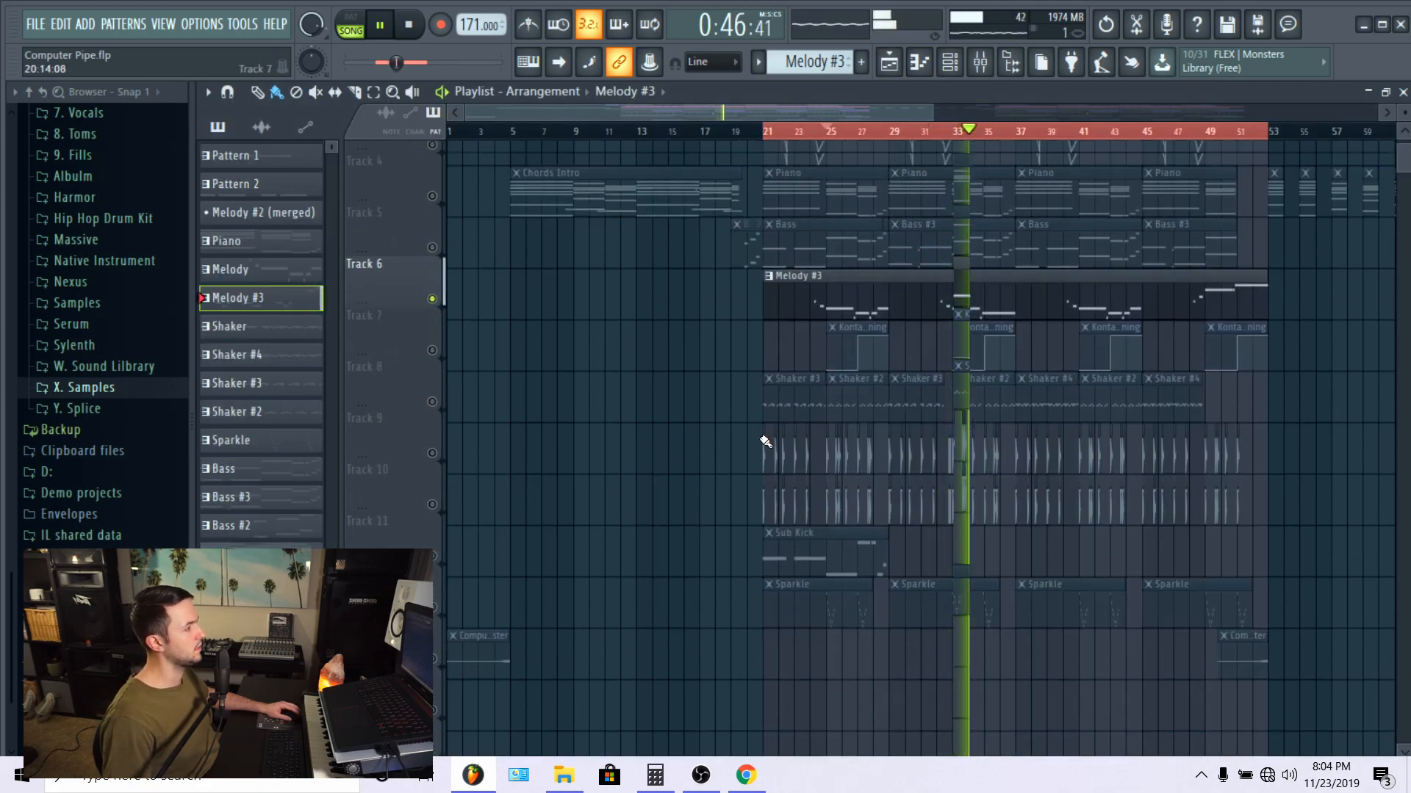
{"action": "right_click", "coordinate": [432, 441]}
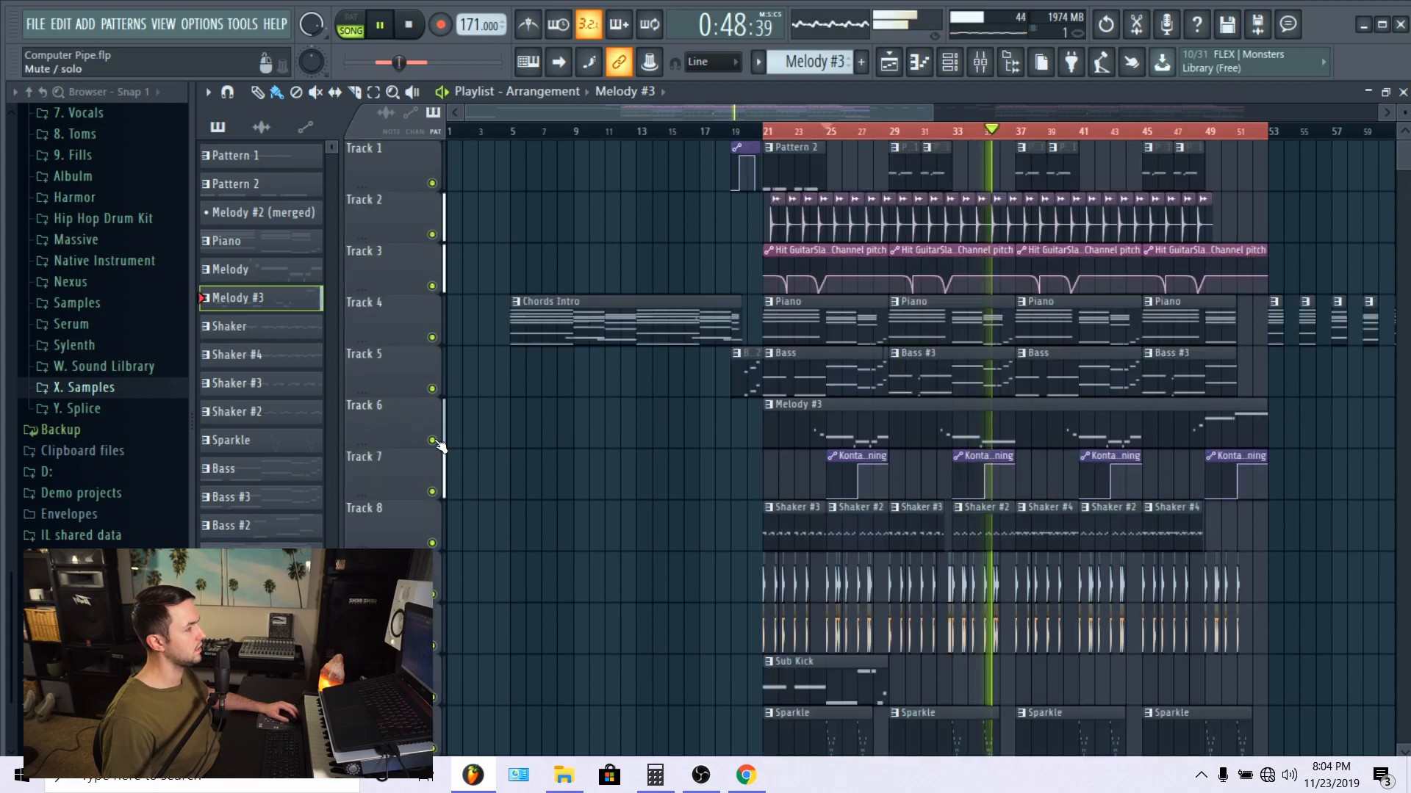
Step: Mute Tracks 8 through 12 to hear the melodic parts without the shakers, kicks and Sparkle
{"action": "scroll", "coordinate": [746, 467], "scroll_direction": "down", "scroll_amount": 2}
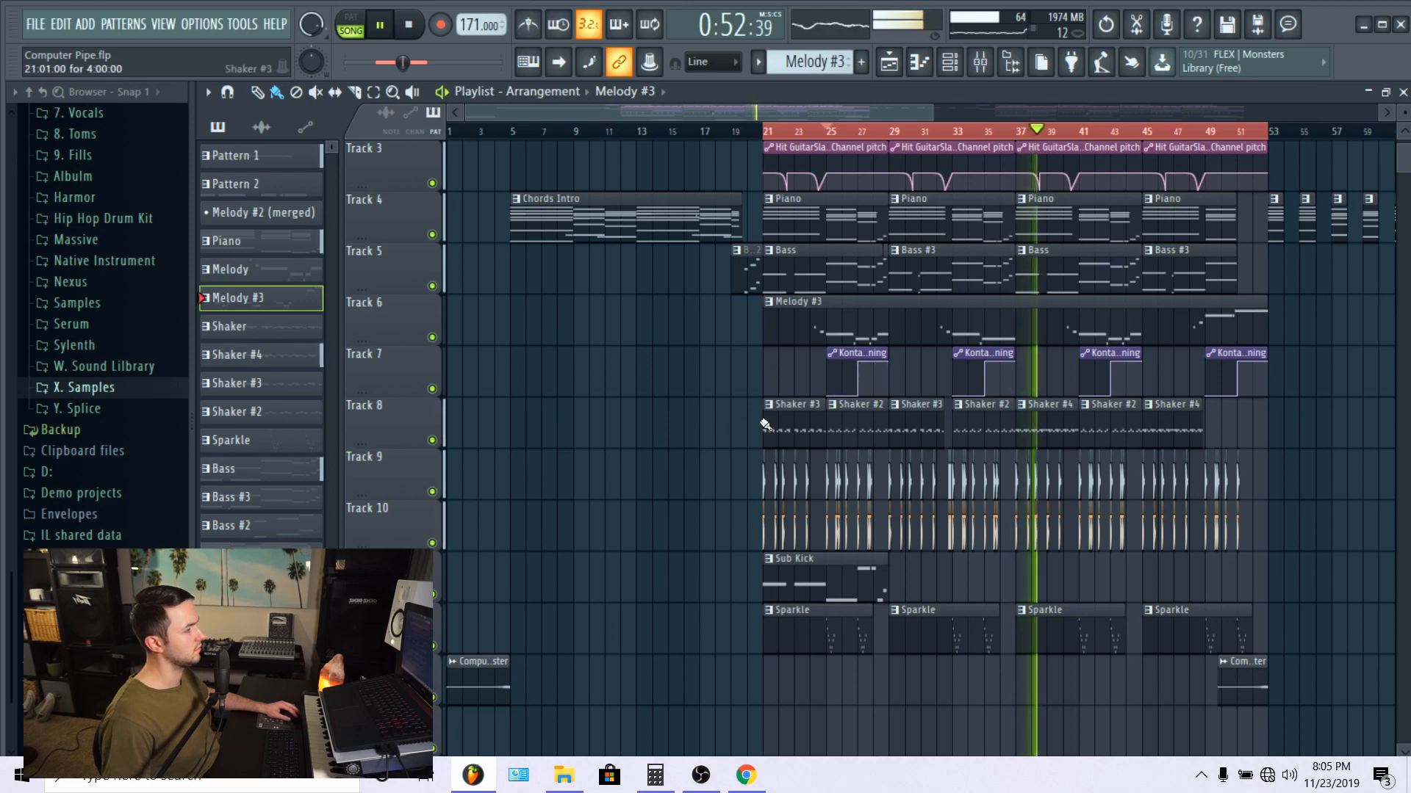
{"action": "left_click", "coordinate": [432, 440]}
{"action": "left_click_drag", "start_coordinate": [435, 498], "coordinate": [432, 647]}
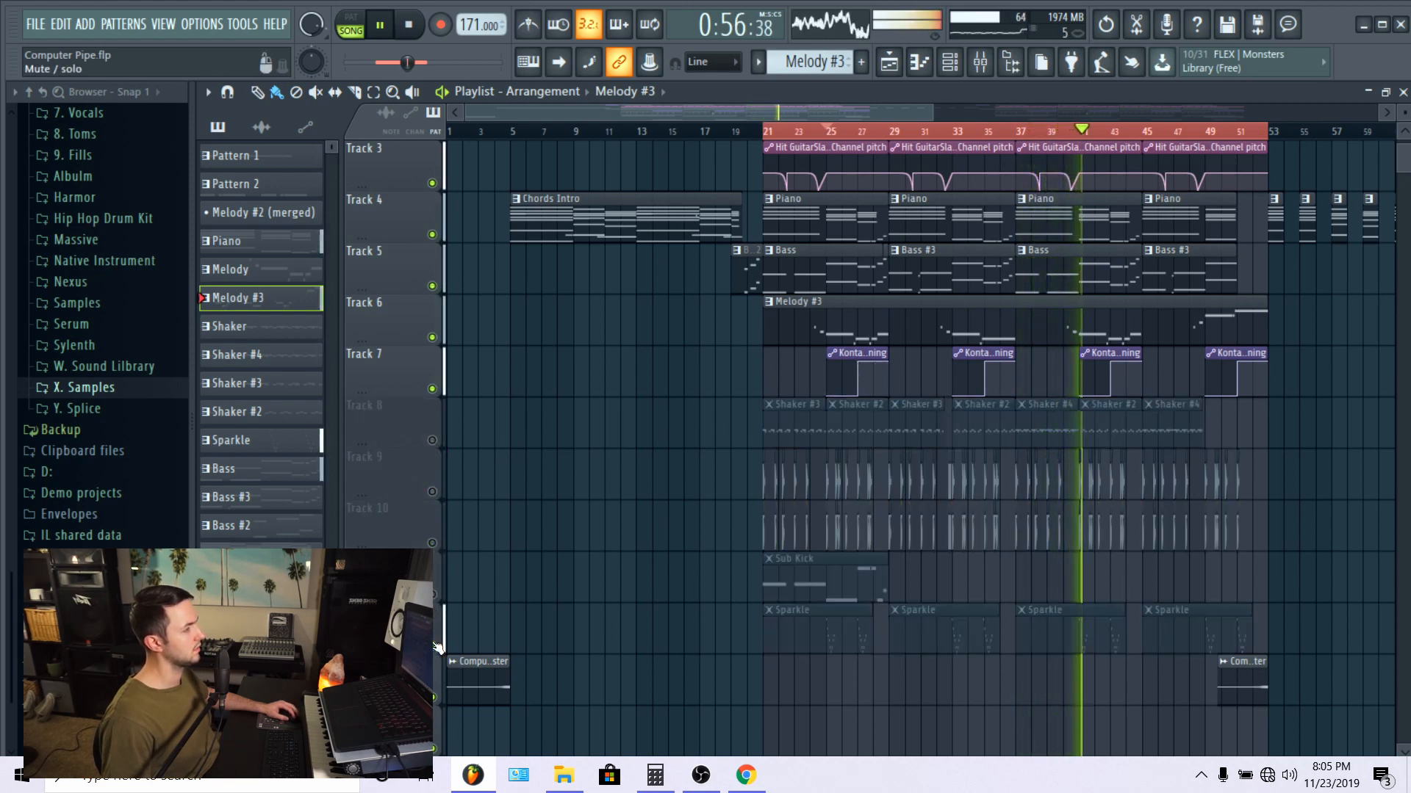
{"action": "scroll", "coordinate": [1154, 132], "scroll_direction": "up", "scroll_amount": 5}
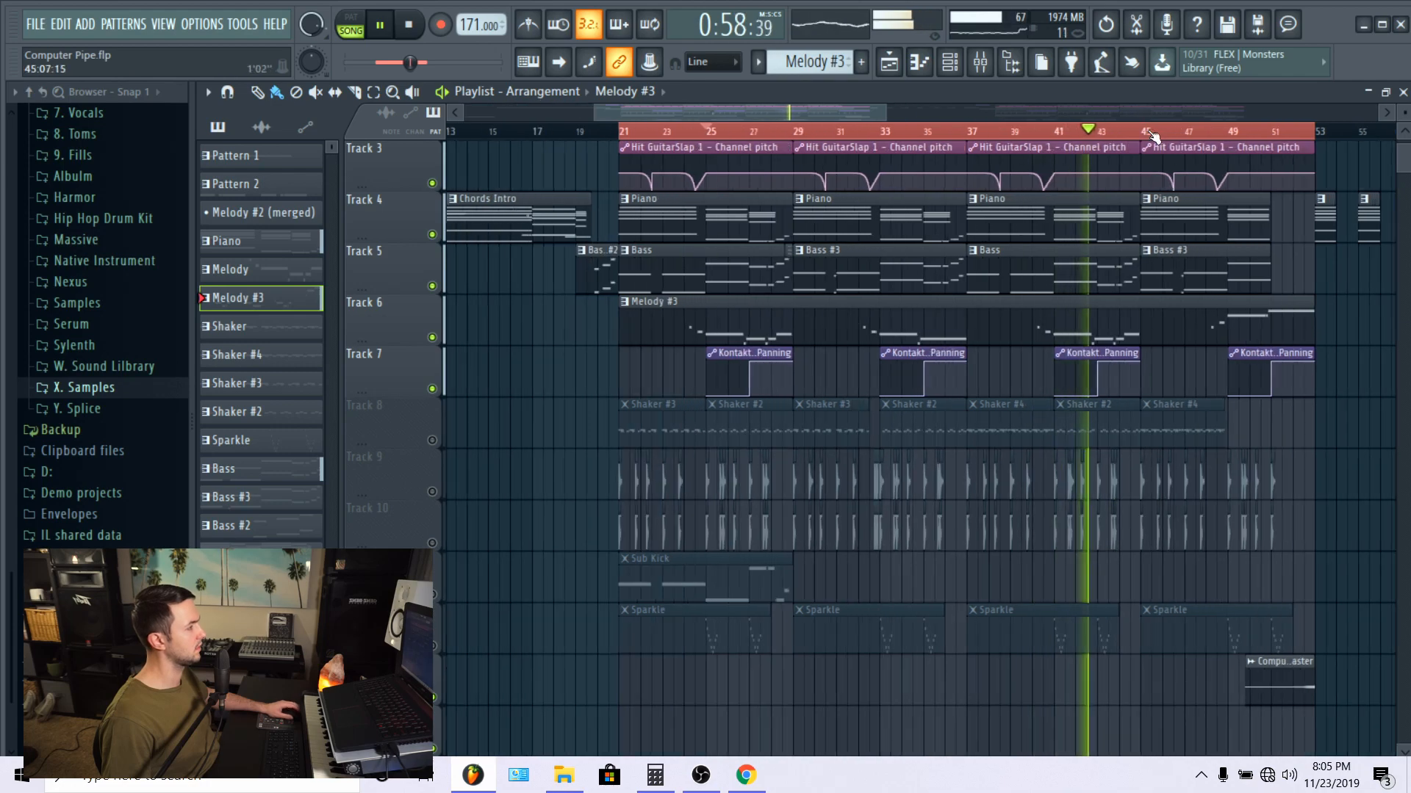
{"action": "scroll", "coordinate": [1156, 136], "scroll_direction": "down", "scroll_amount": 3}
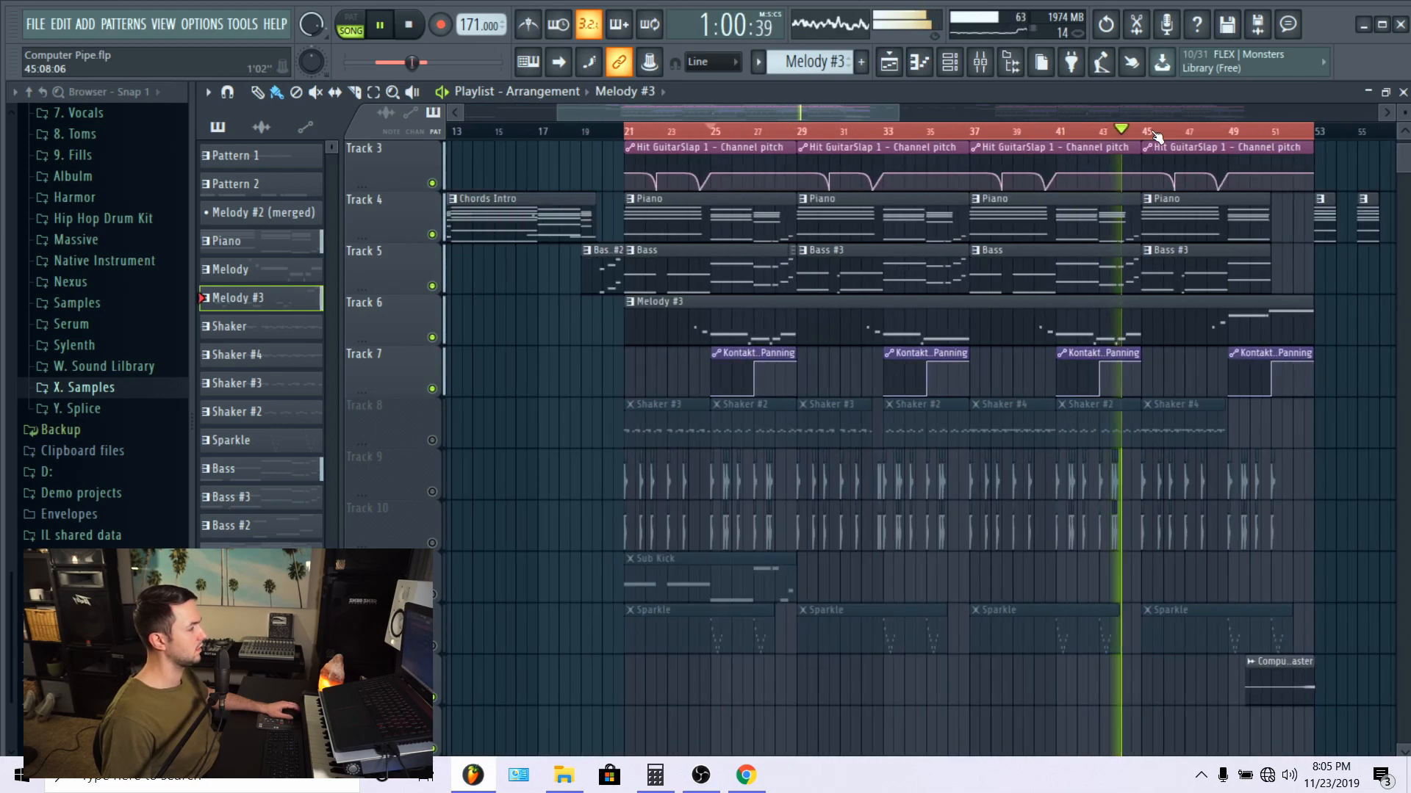
Step: Mute the Clav pattern's track (Track 16) and stop playback
{"action": "scroll", "coordinate": [1156, 136], "scroll_direction": "down", "scroll_amount": 2}
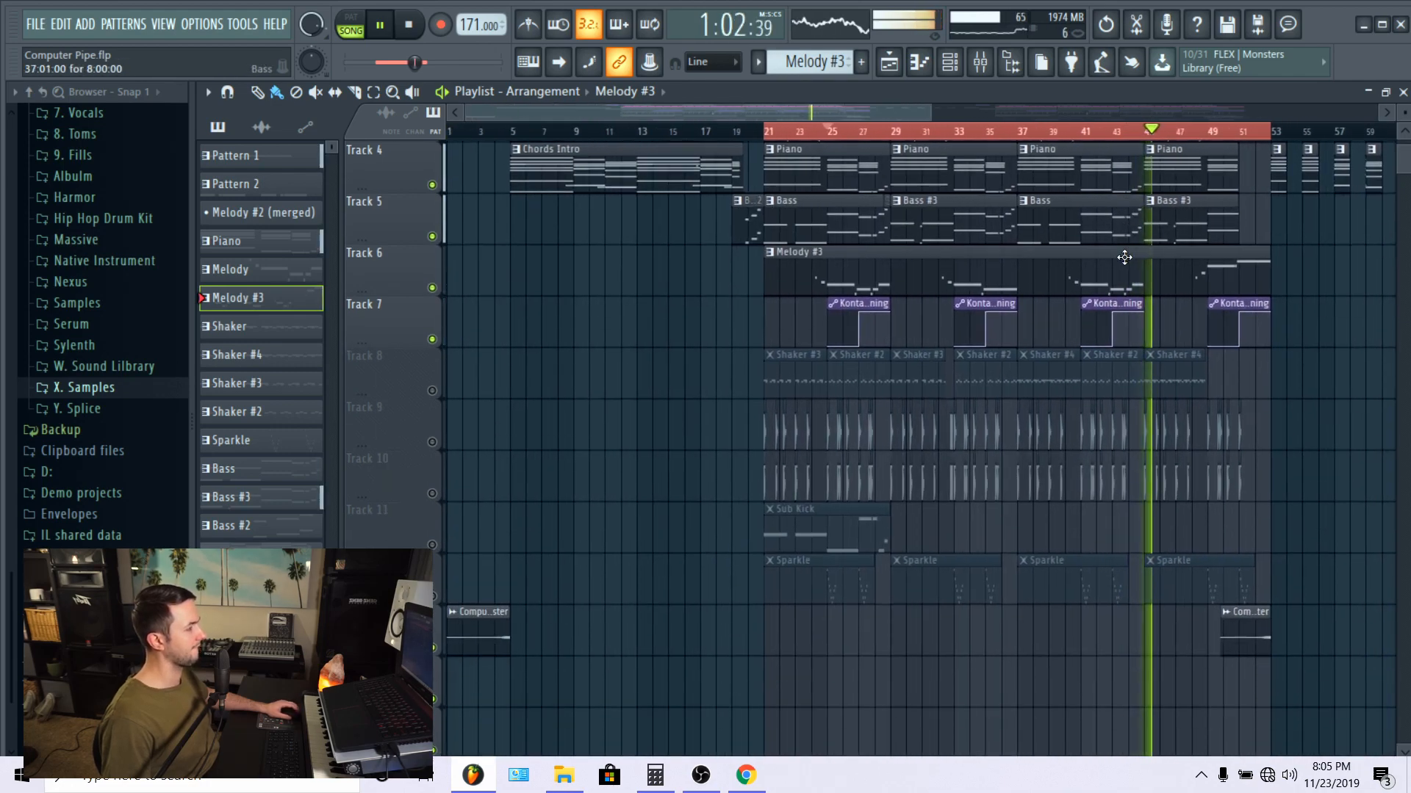
{"action": "scroll", "coordinate": [778, 542], "scroll_direction": "down", "scroll_amount": 5}
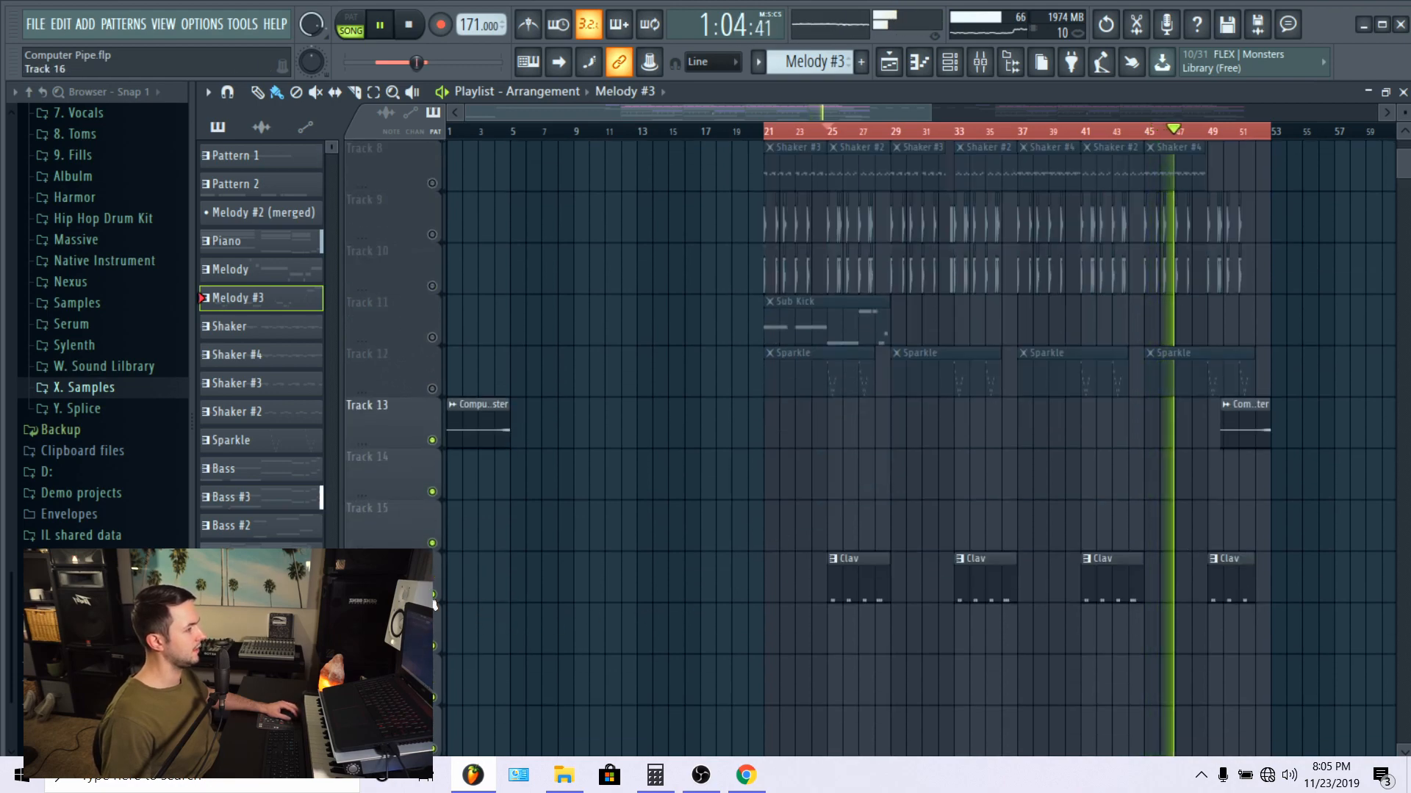
{"action": "scroll", "coordinate": [558, 588], "scroll_direction": "up", "scroll_amount": 3}
{"action": "key", "text": "space"}
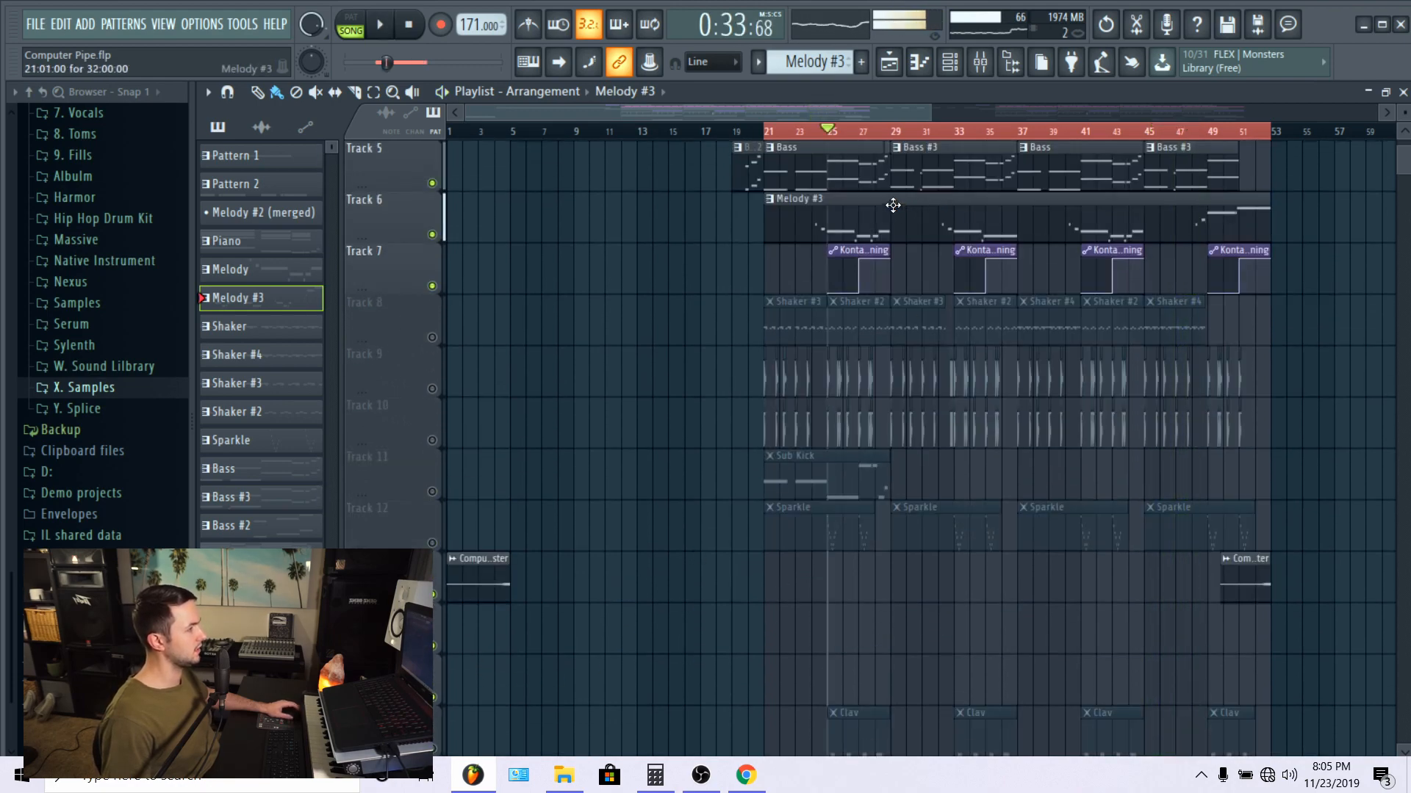
Step: Solo the Sparkle track (Track 12), listen to it from bar 25, then stop and unmute Track 7's panning automation
{"action": "scroll", "coordinate": [844, 131], "scroll_direction": "up", "scroll_amount": 4}
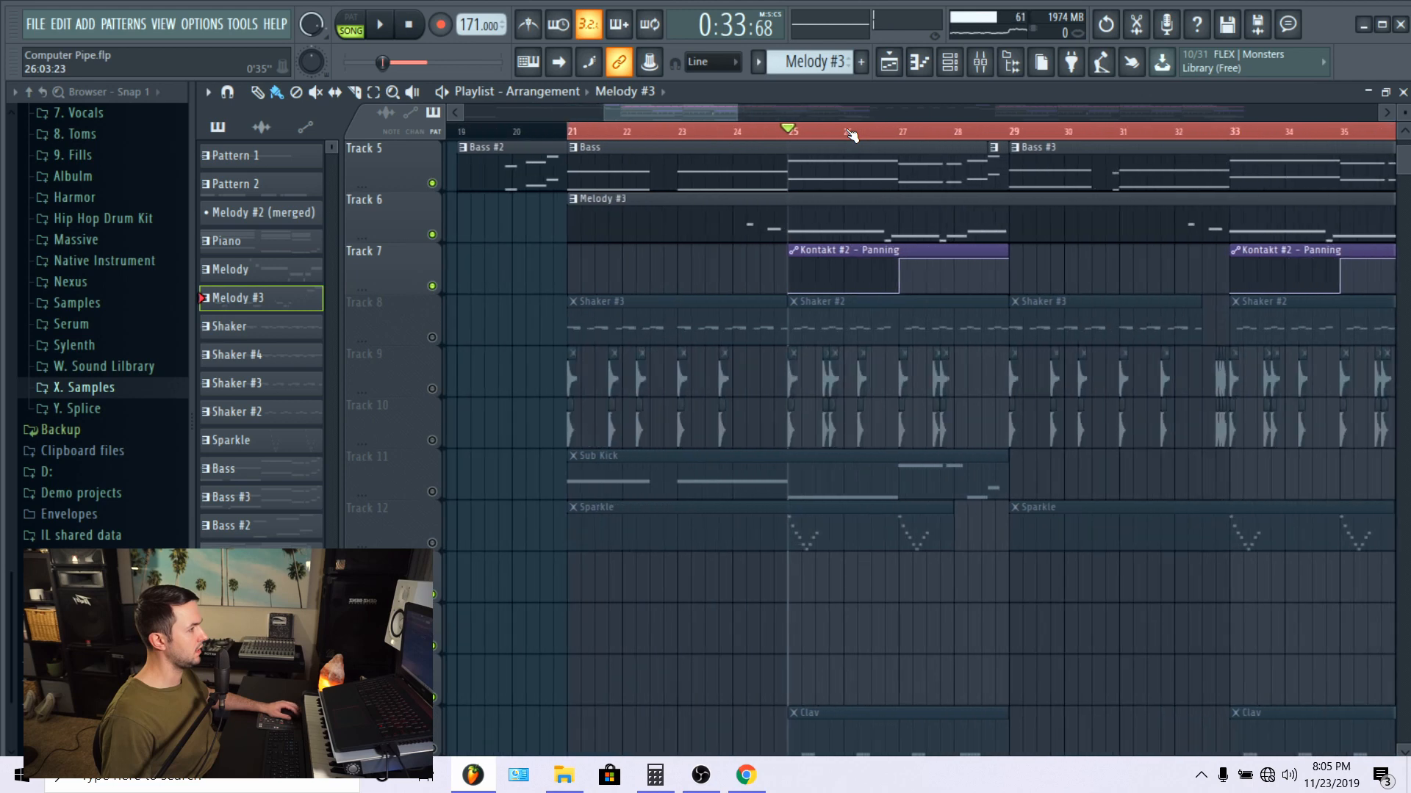
{"action": "right_click", "coordinate": [432, 544]}
{"action": "key", "text": "space"}
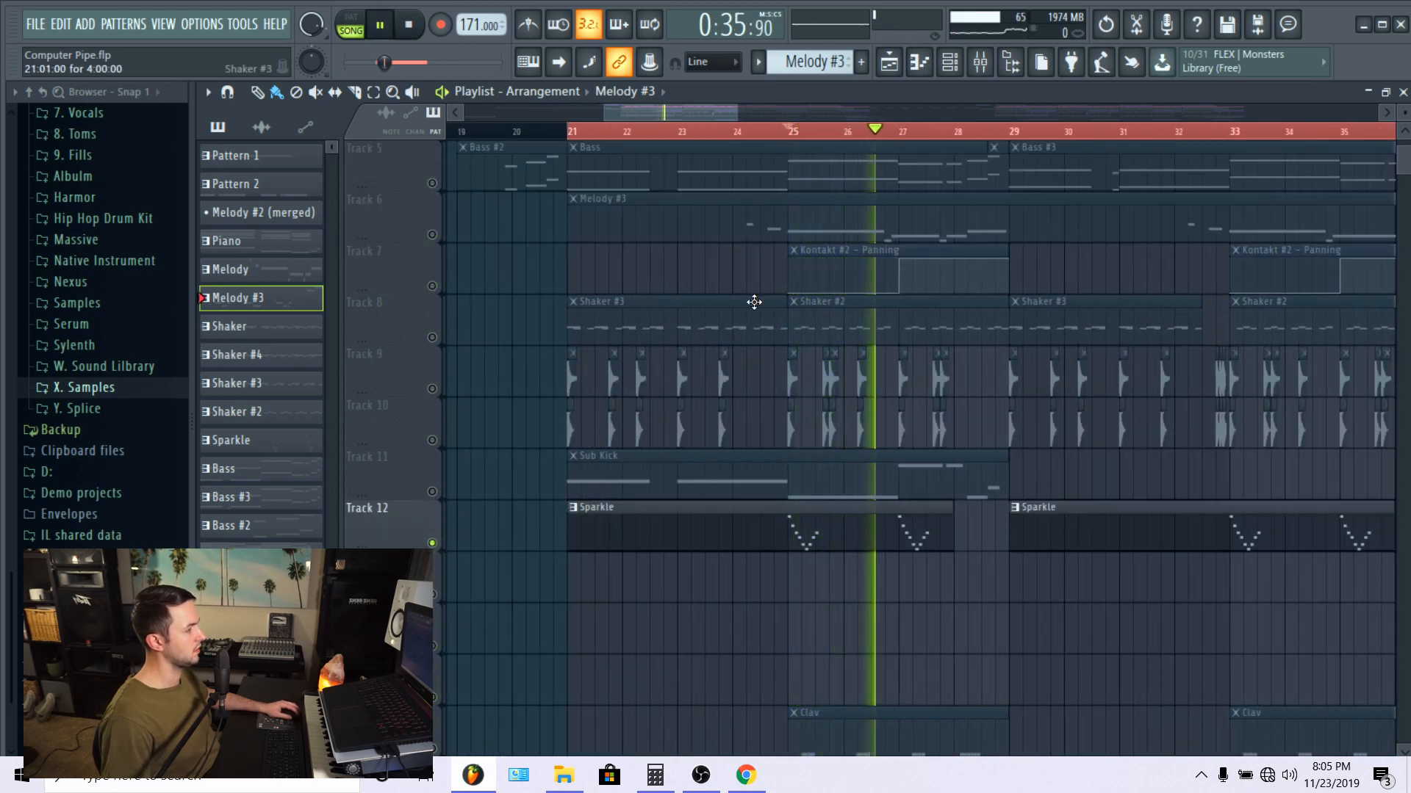
{"action": "key", "text": "space"}
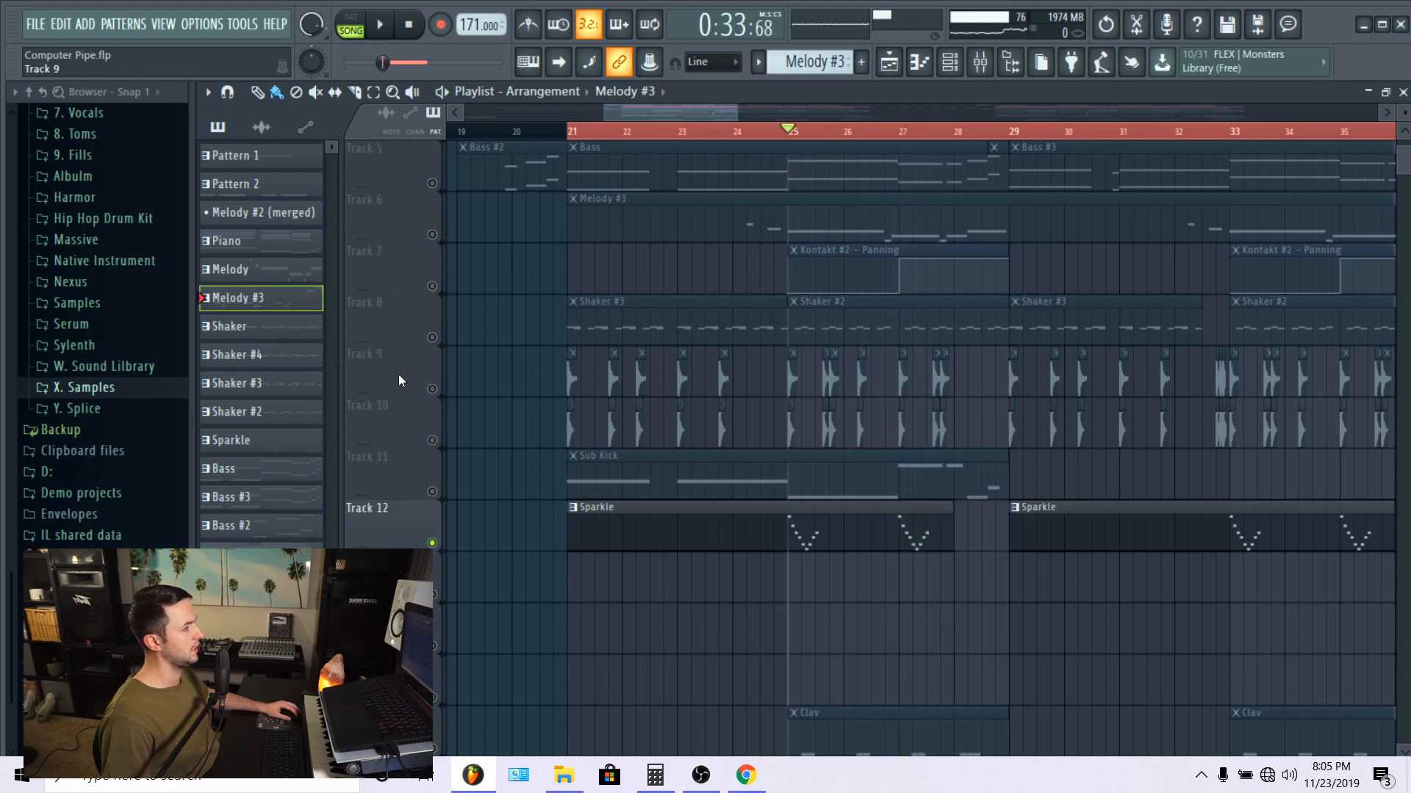
{"action": "left_click", "coordinate": [432, 286]}
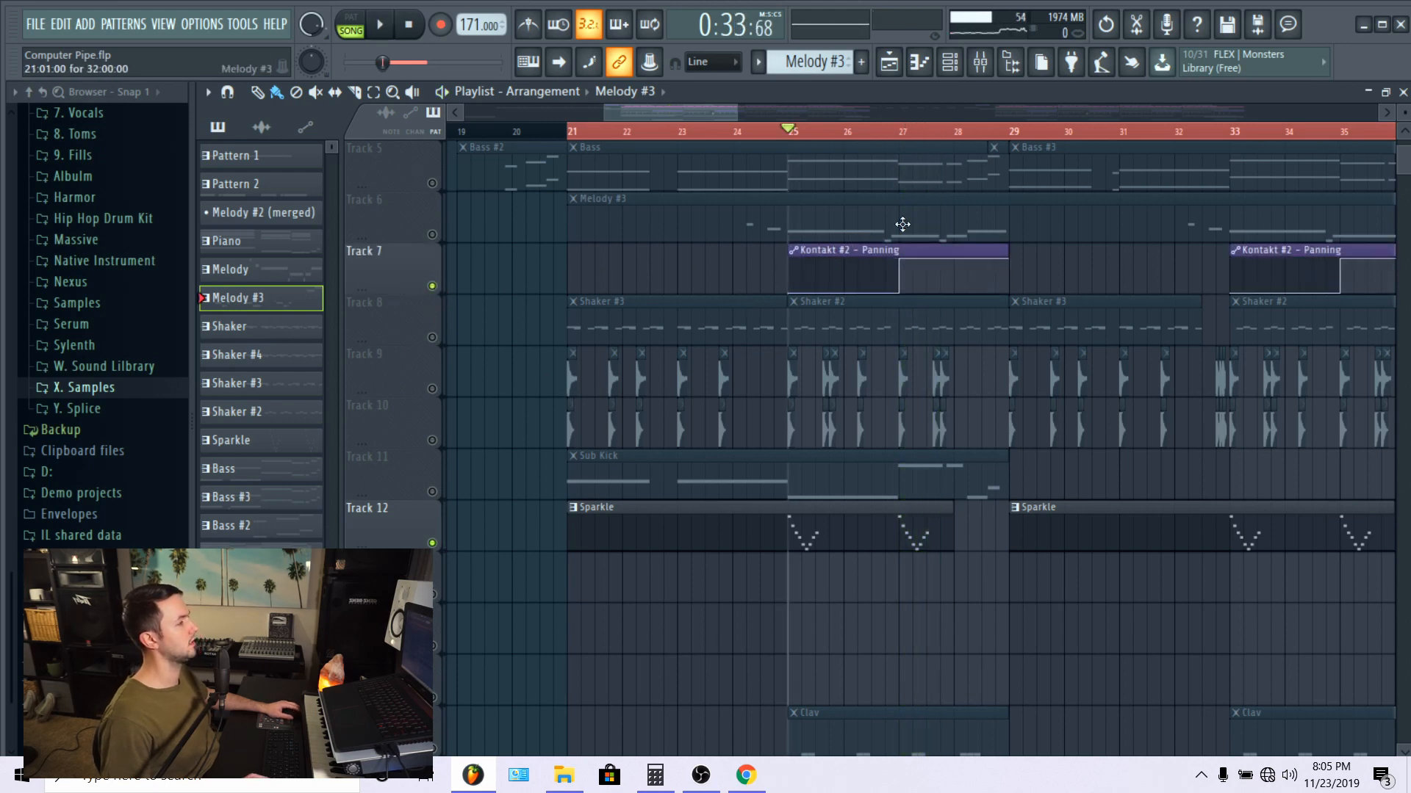
Step: Insert an empty track below Sparkle, move the Kontakt #2 panning clips from Track 7 onto it, and start playback
{"action": "scroll", "coordinate": [970, 132], "scroll_direction": "down", "scroll_amount": 3}
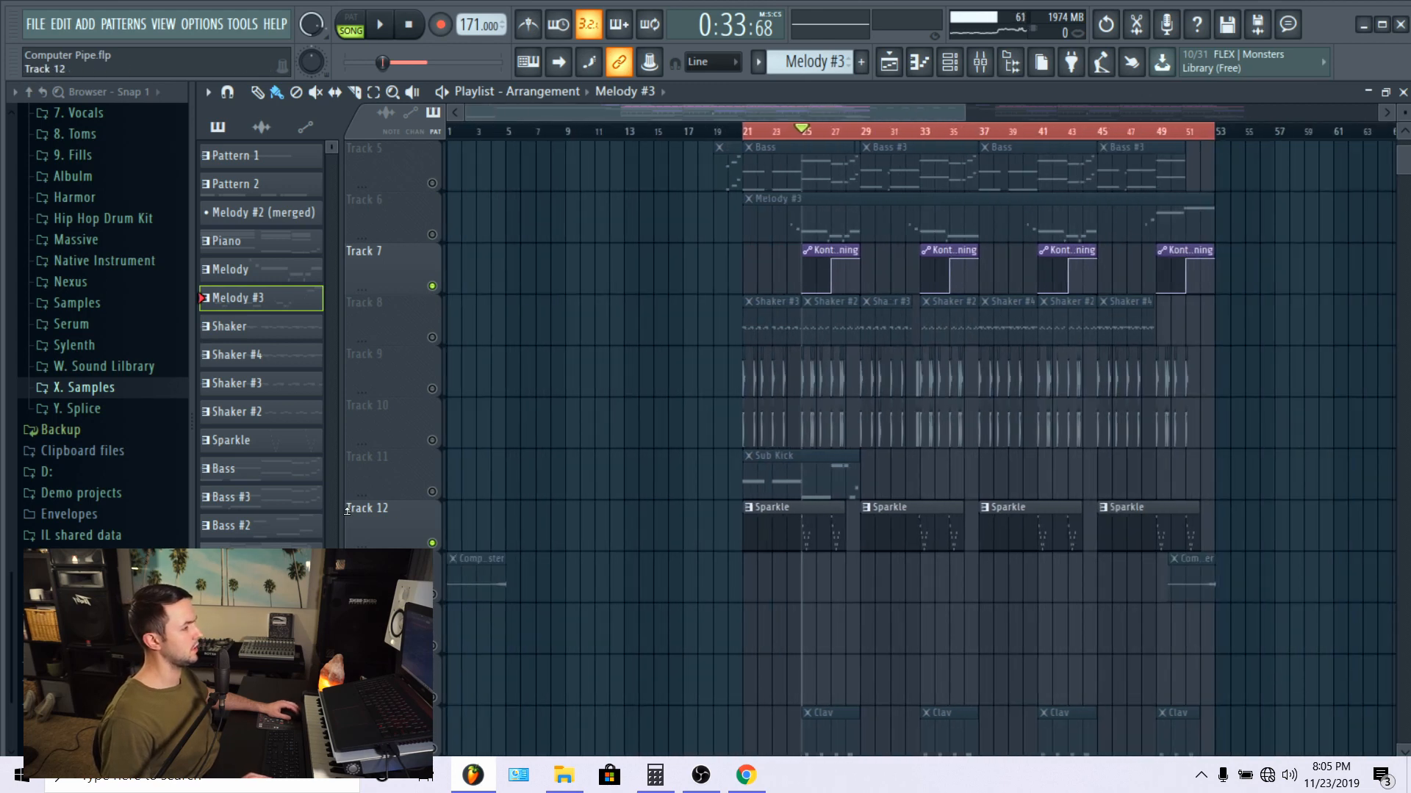
{"action": "right_click", "coordinate": [373, 562]}
{"action": "left_click", "coordinate": [435, 673]}
{"action": "left_click_drag", "start_coordinate": [1253, 267], "coordinate": [831, 582]}
{"action": "scroll", "coordinate": [841, 146], "scroll_direction": "up", "scroll_amount": 5}
{"action": "key", "text": "space"}
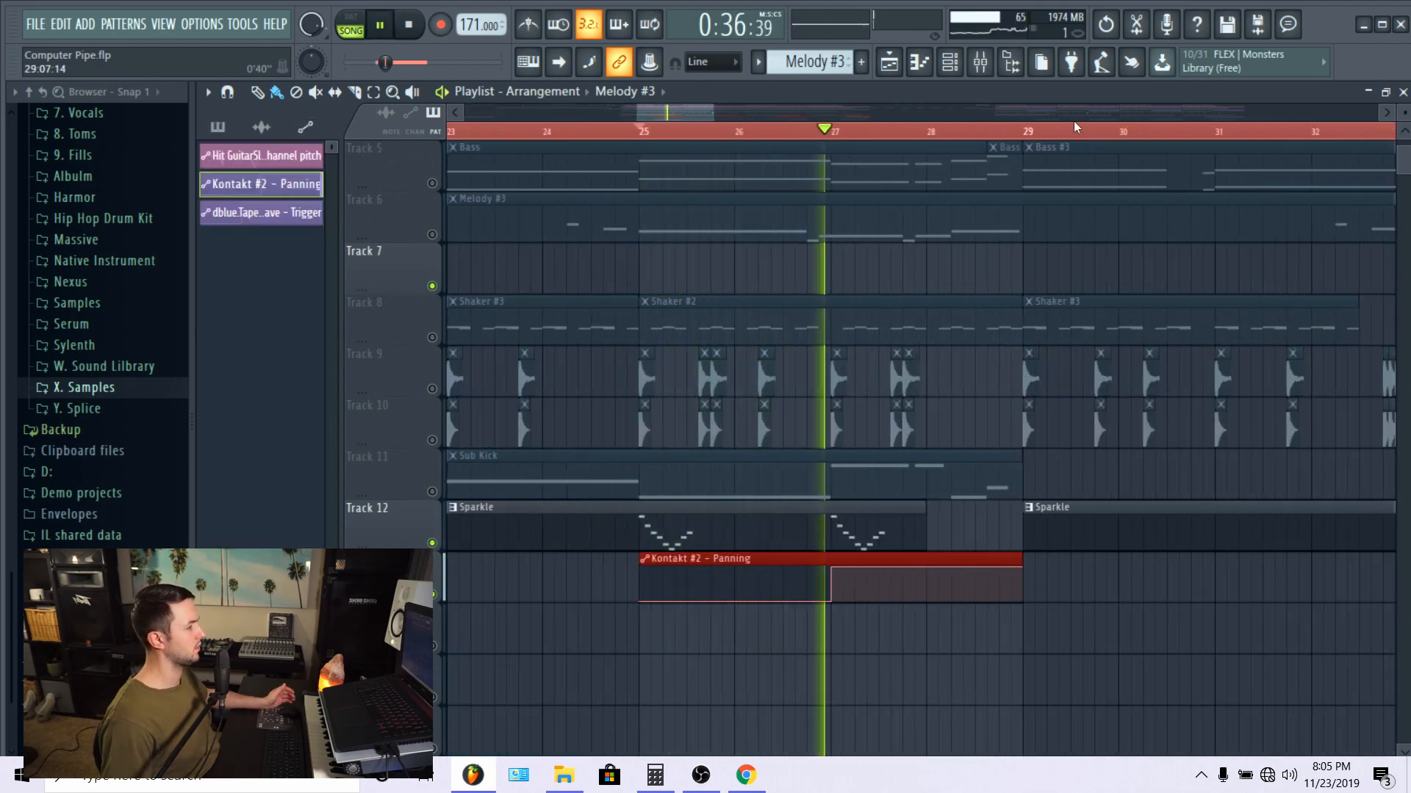
Step: Examine the Kontakt #2 mixer channel's panning movement and its Fruity parametric EQ 2 curve, then close the EQ and mixer
{"action": "left_click", "coordinate": [980, 72]}
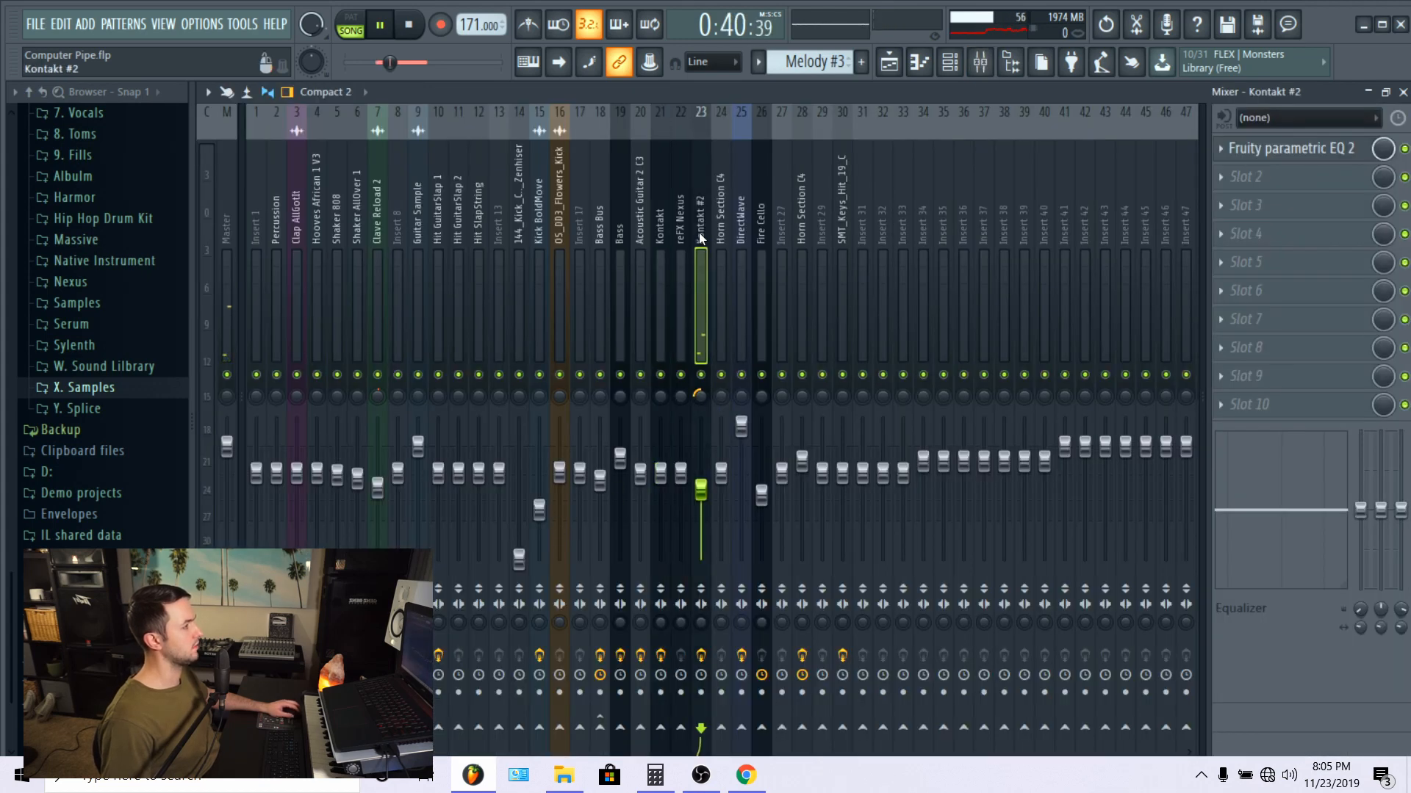
{"action": "left_click", "coordinate": [1318, 146]}
{"action": "left_click_drag", "start_coordinate": [808, 278], "coordinate": [902, 298]}
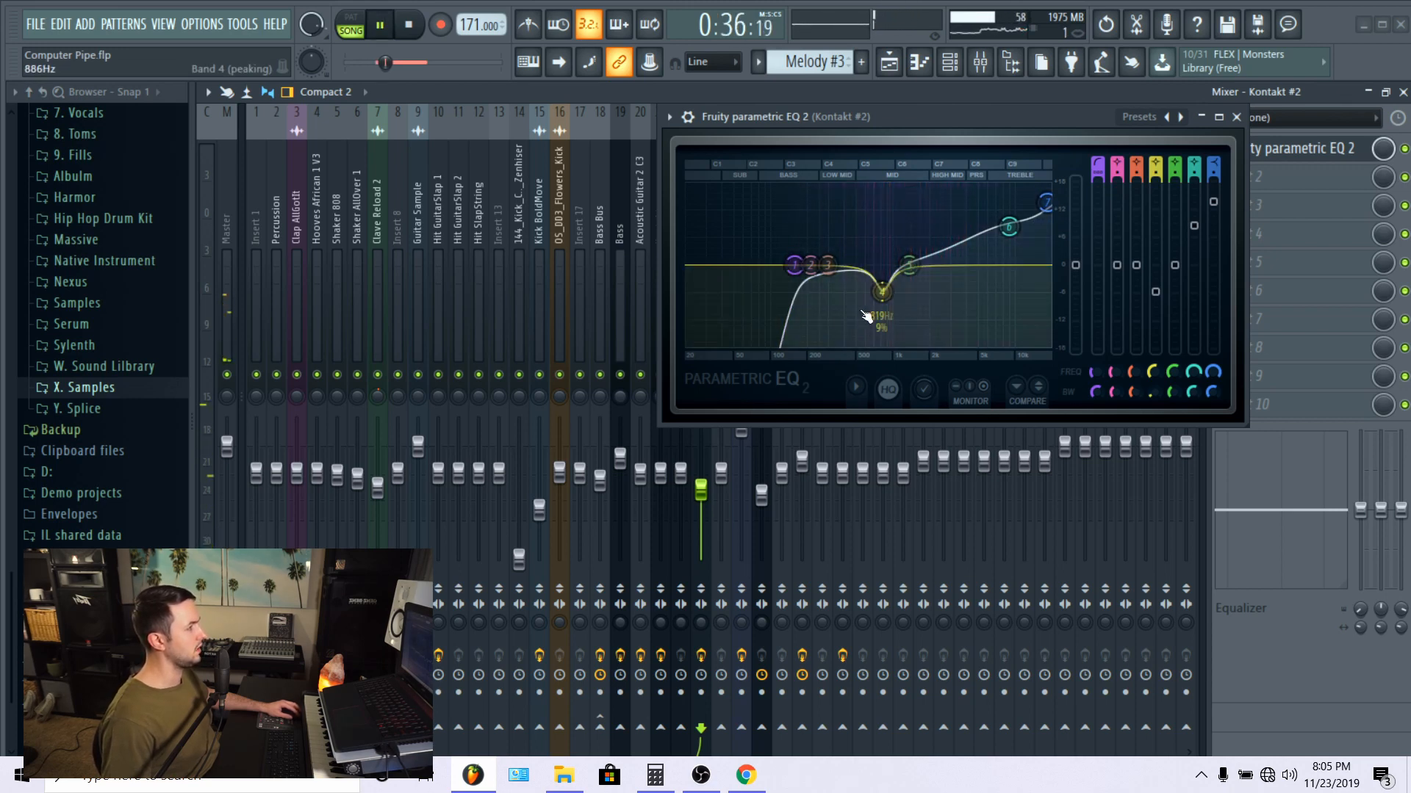
{"action": "left_click", "coordinate": [1237, 116]}
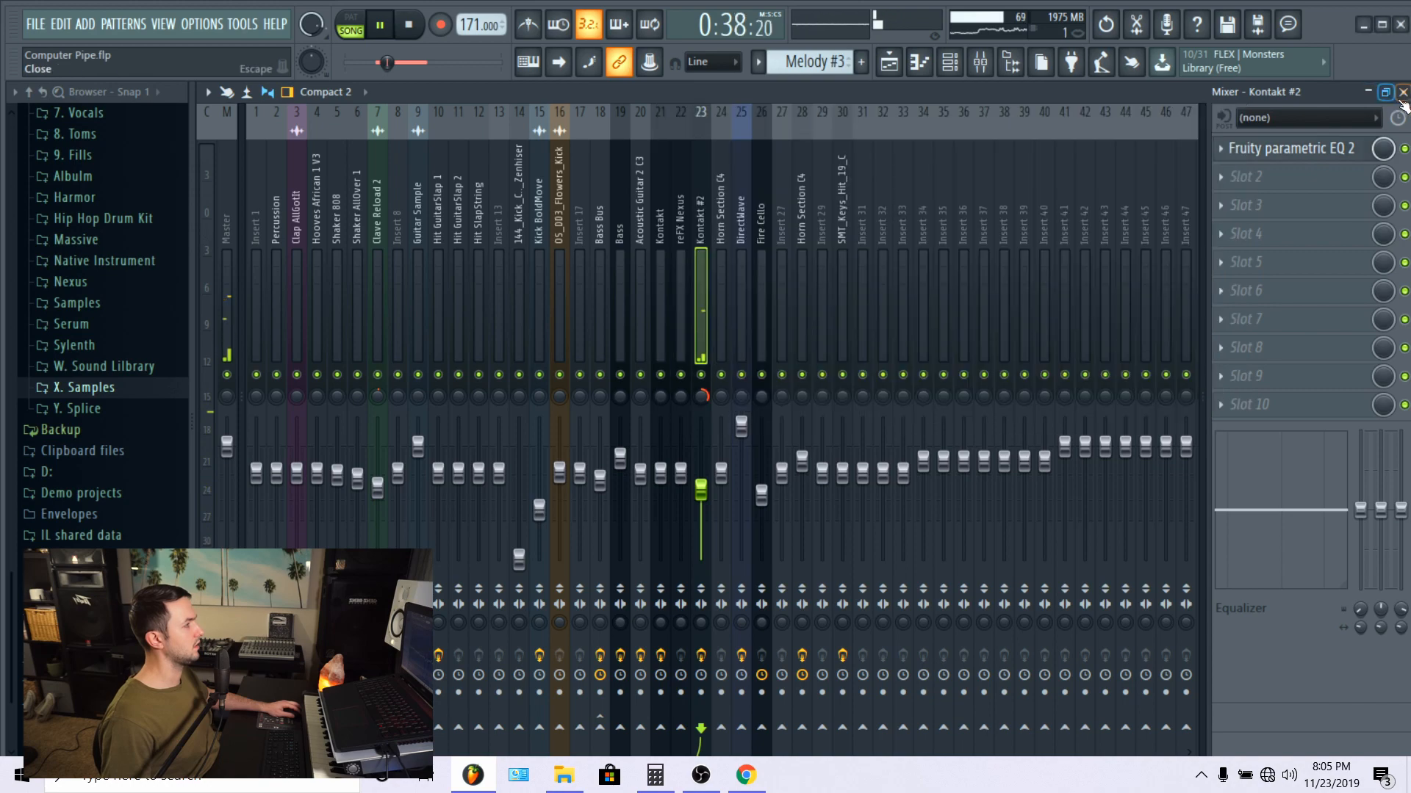
{"action": "left_click", "coordinate": [1401, 101]}
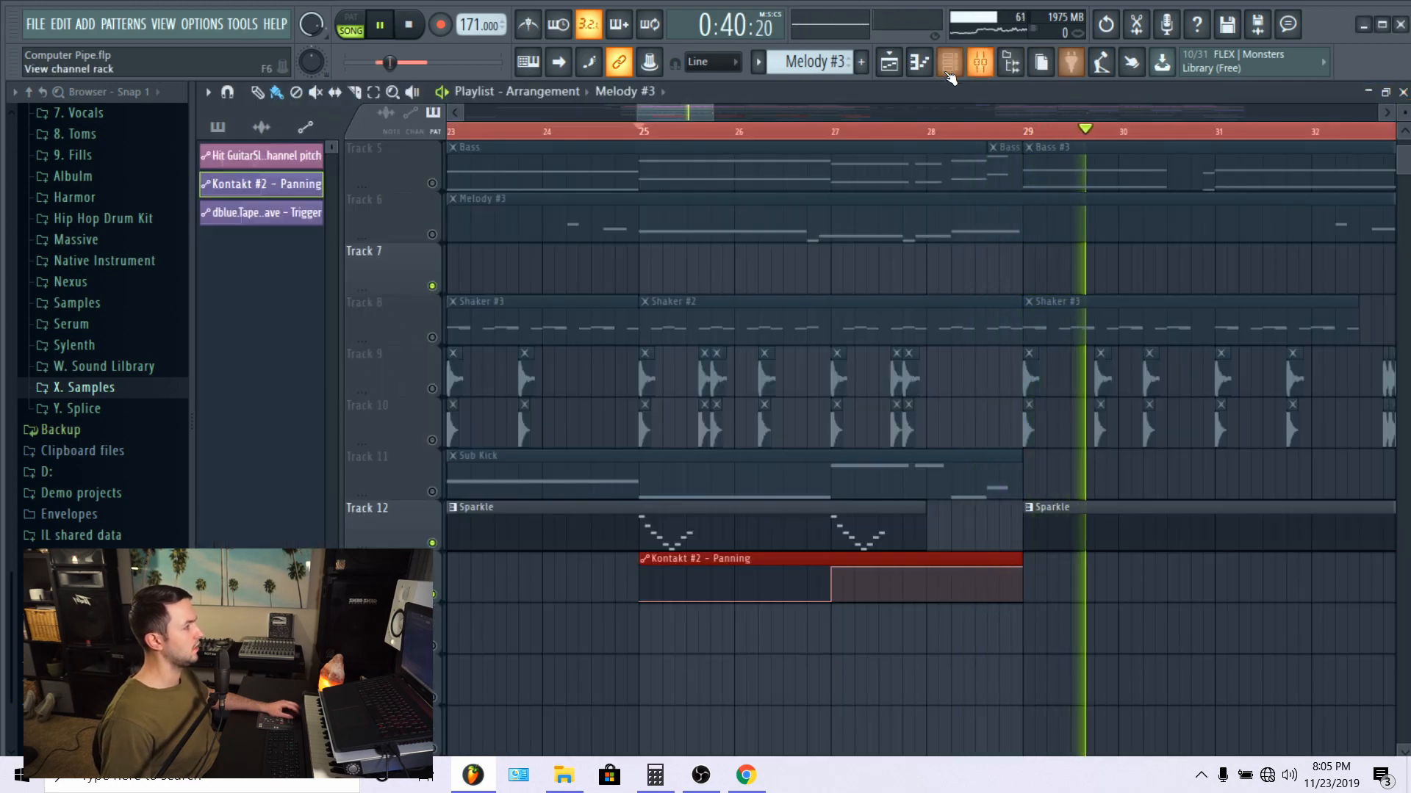
Step: Make Sparkle the current pattern from its clip on Track 12 and show its channels in the channel rack
{"action": "left_click", "coordinate": [951, 72]}
{"action": "left_click", "coordinate": [953, 67]}
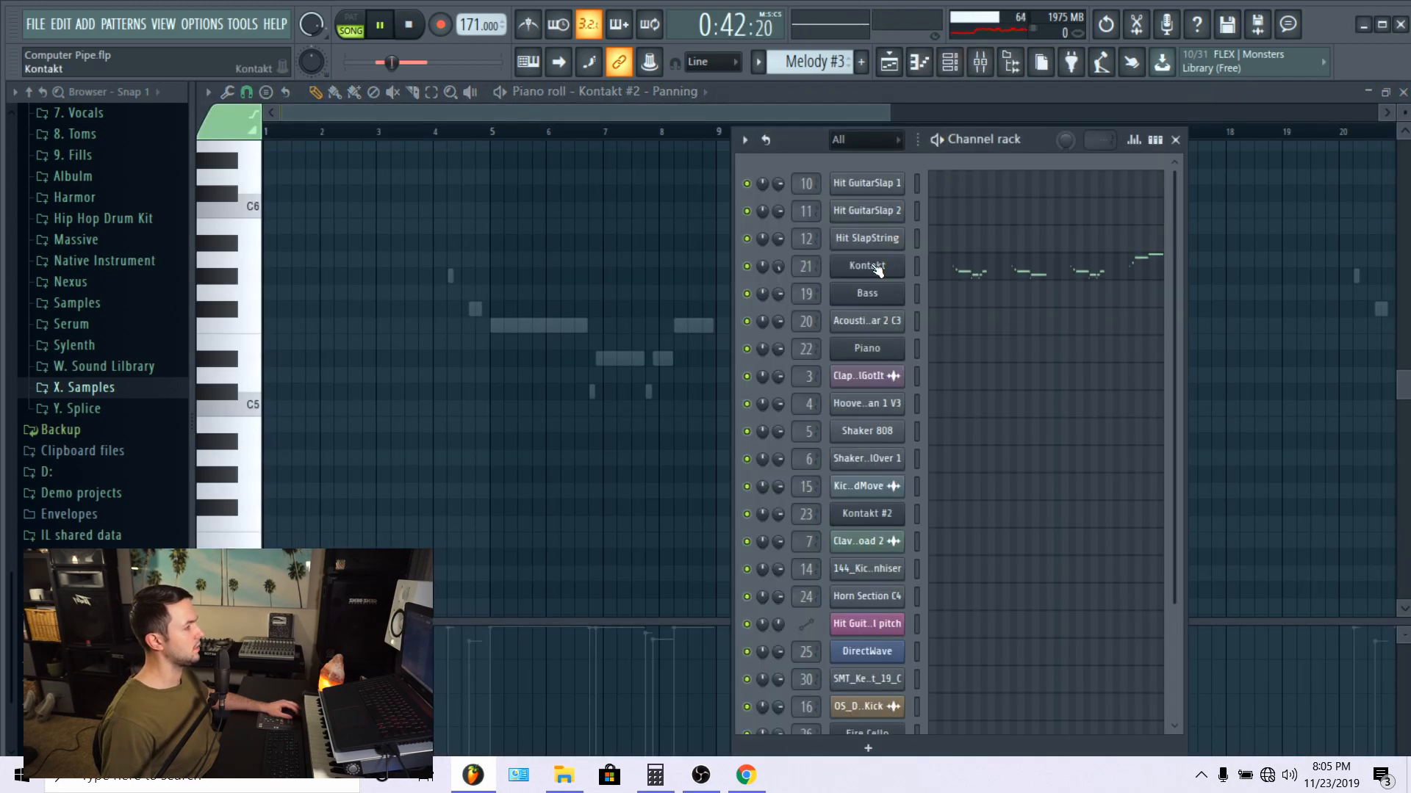
{"action": "left_click", "coordinate": [889, 62]}
{"action": "double_click", "coordinate": [759, 522]}
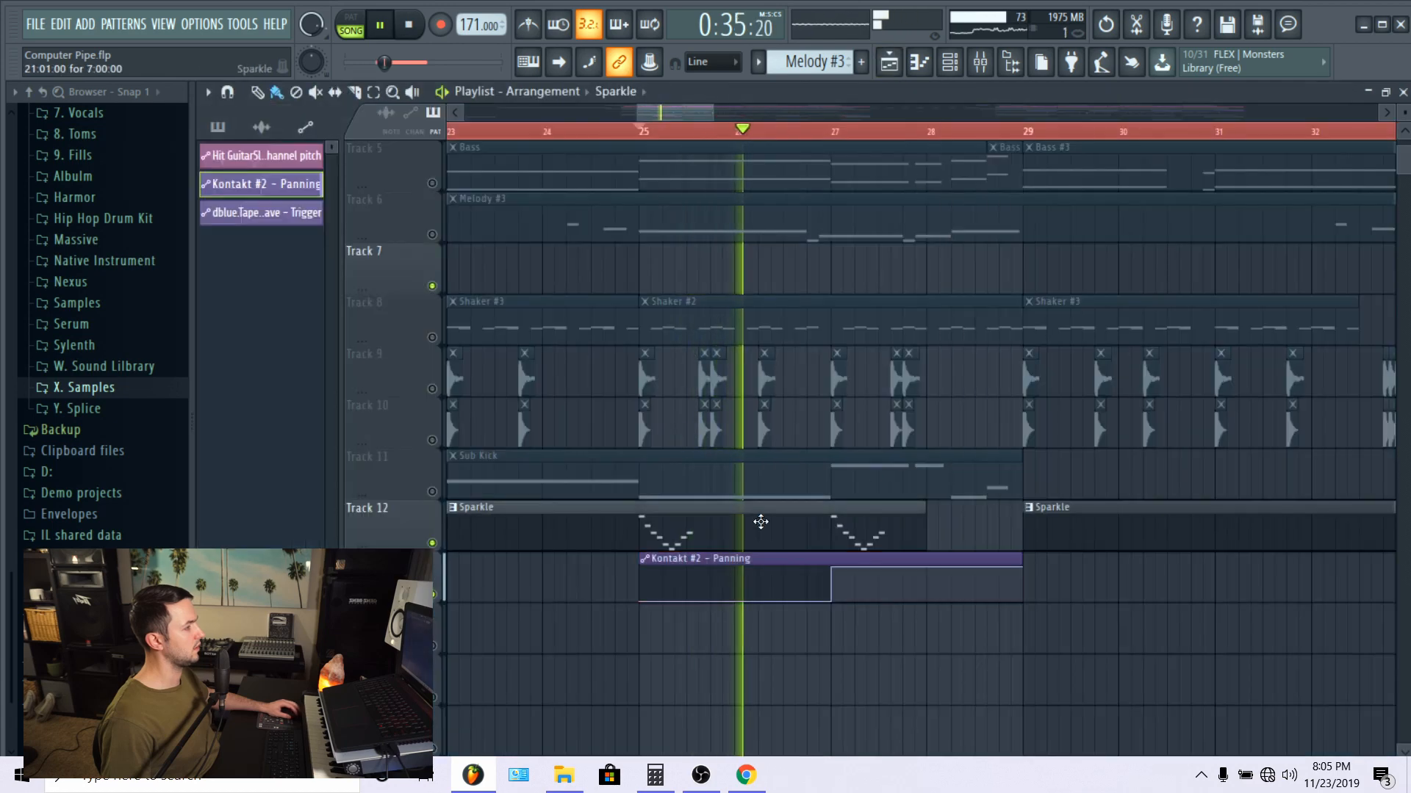
{"action": "left_click", "coordinate": [929, 64]}
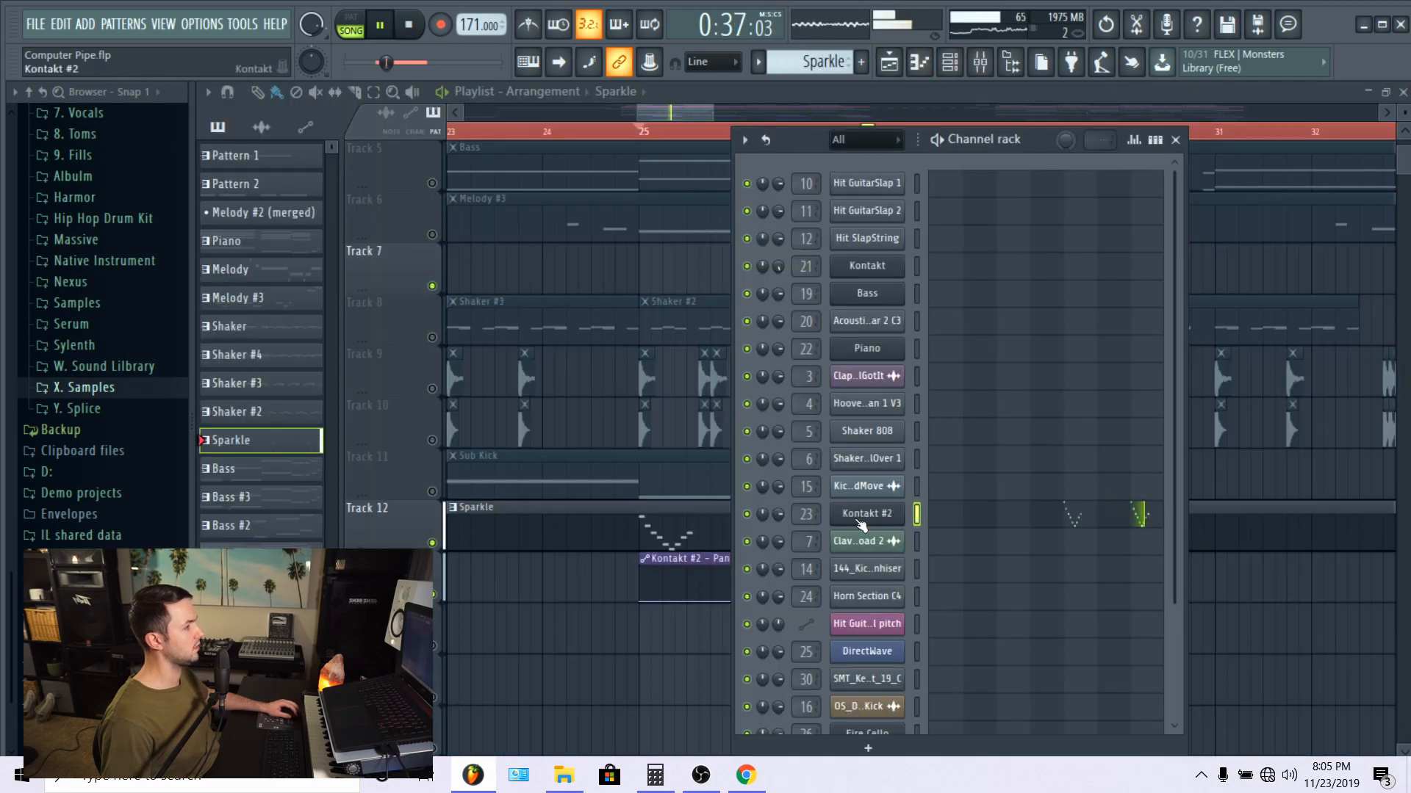
Step: Inspect the Kontakt #2 instrument and browse its libraries down to Ethereal Earth, then close the plugin and channel rack
{"action": "left_click", "coordinate": [861, 523]}
{"action": "scroll", "coordinate": [909, 346], "scroll_direction": "down", "scroll_amount": 1}
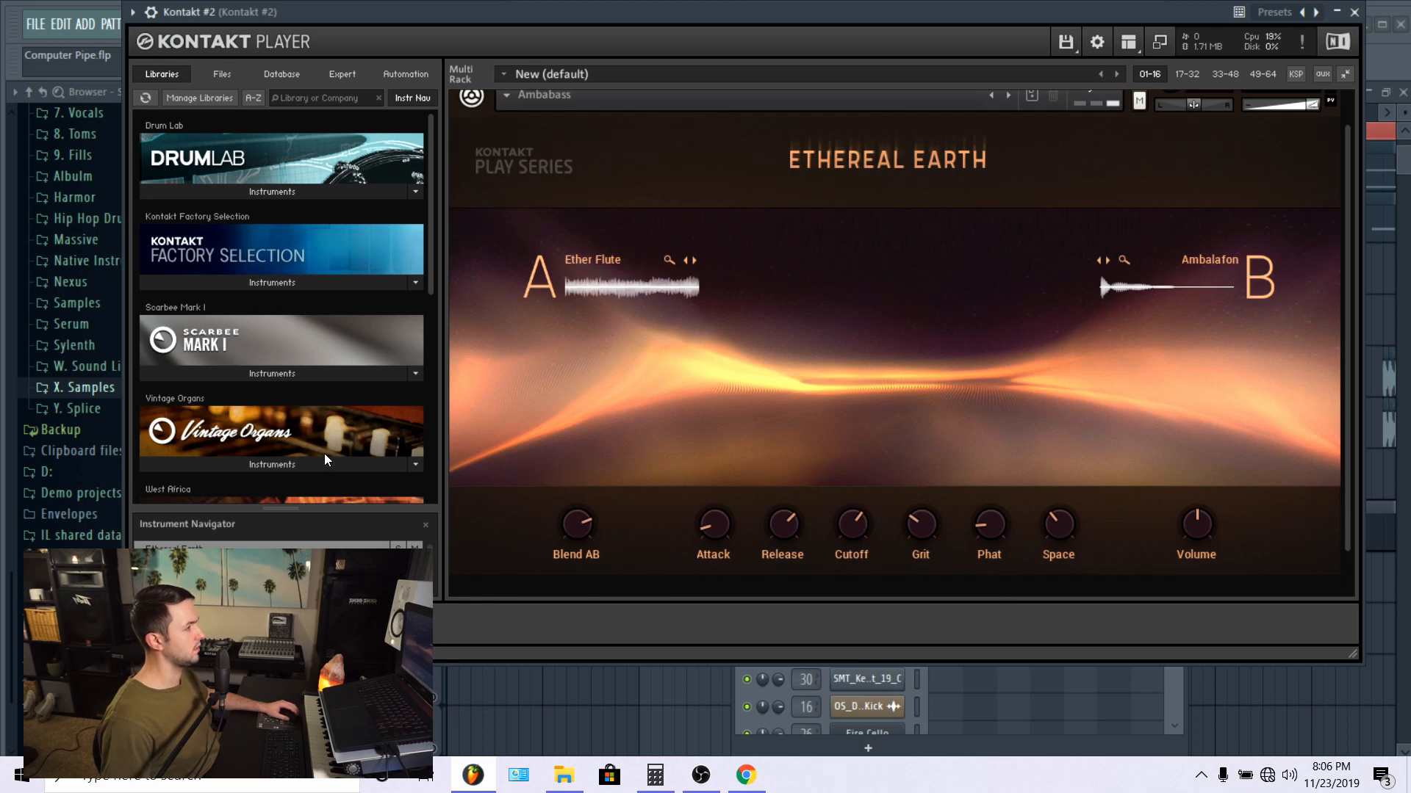
{"action": "scroll", "coordinate": [325, 455], "scroll_direction": "down", "scroll_amount": 1}
{"action": "scroll", "coordinate": [324, 453], "scroll_direction": "down", "scroll_amount": 10}
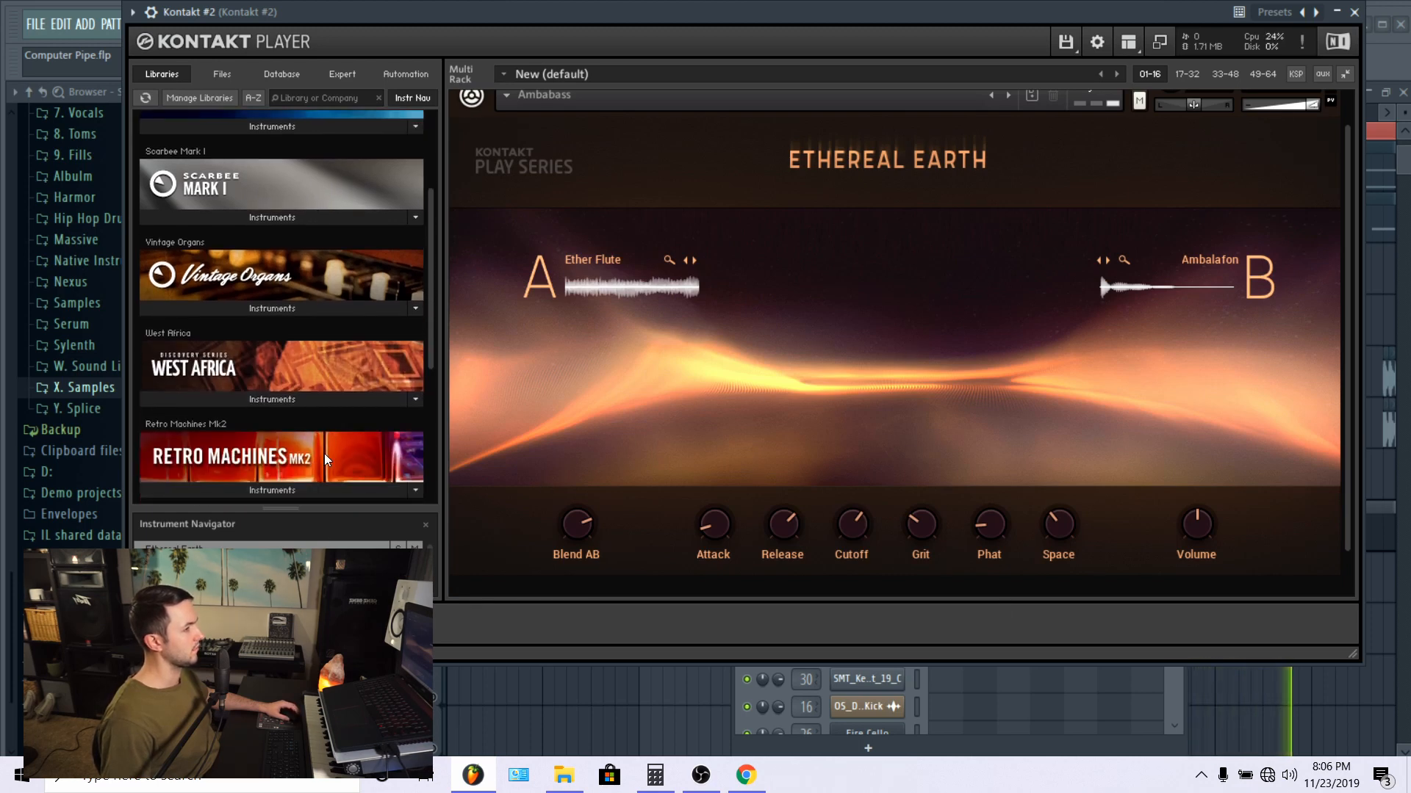
{"action": "scroll", "coordinate": [324, 452], "scroll_direction": "down", "scroll_amount": 5}
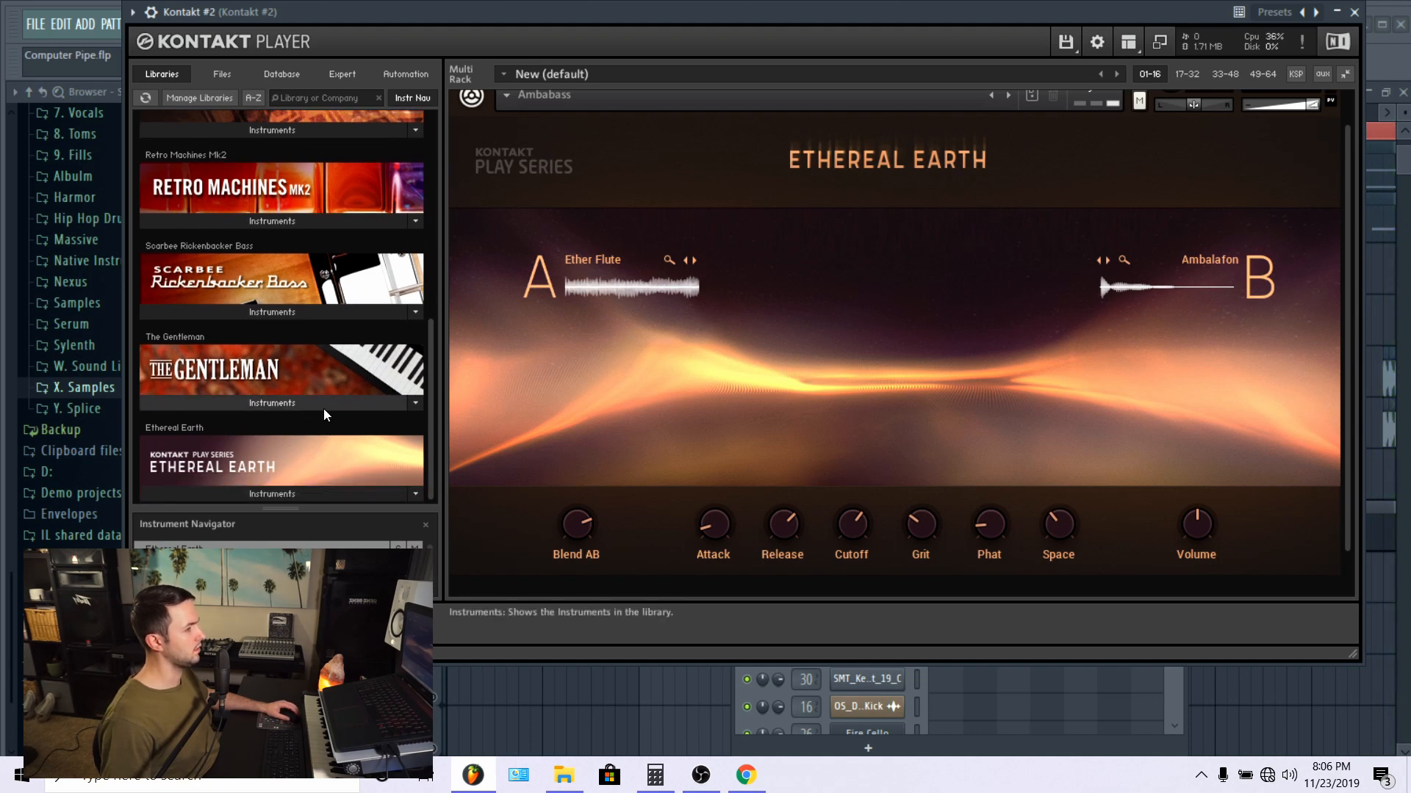
{"action": "scroll", "coordinate": [681, 242], "scroll_direction": "up", "scroll_amount": 1}
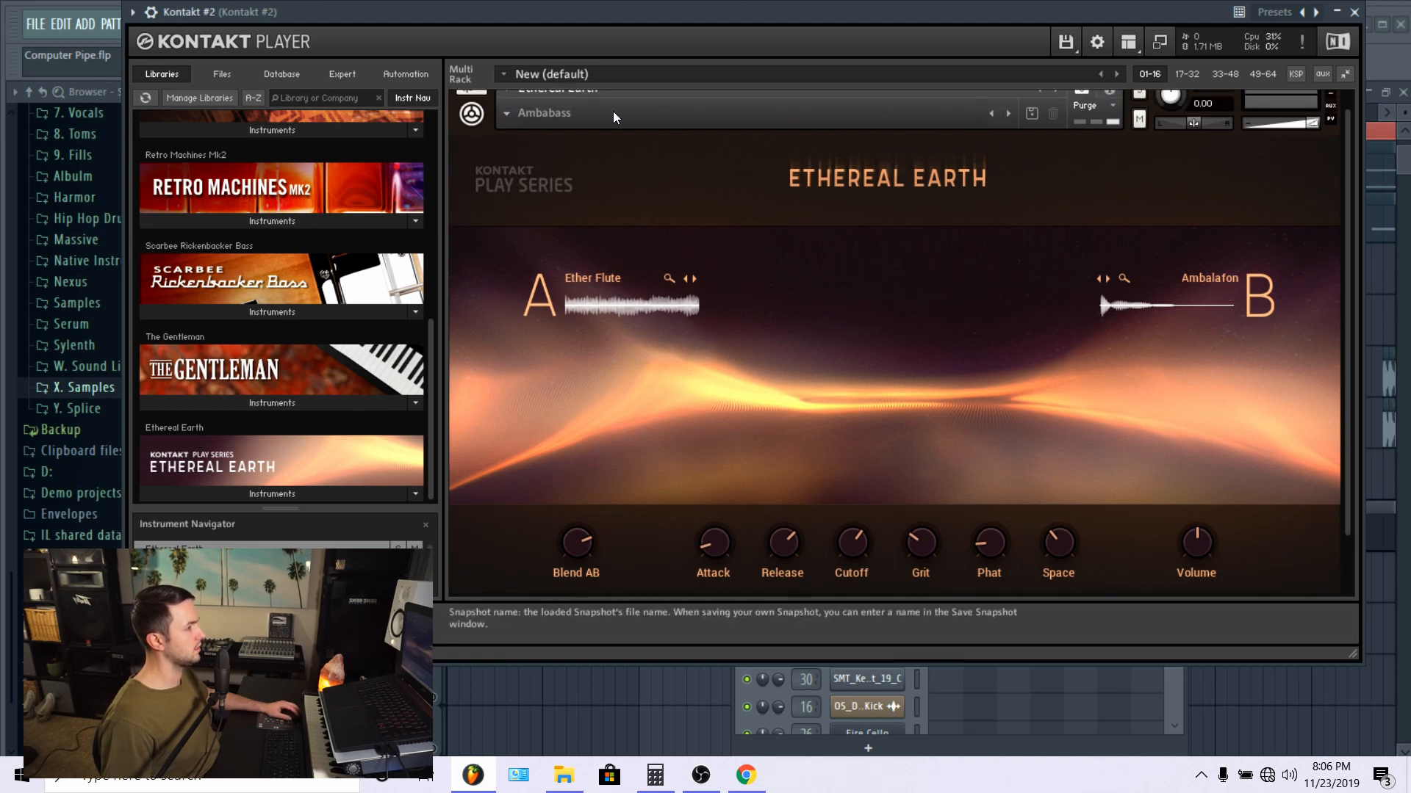
{"action": "left_click", "coordinate": [1354, 13]}
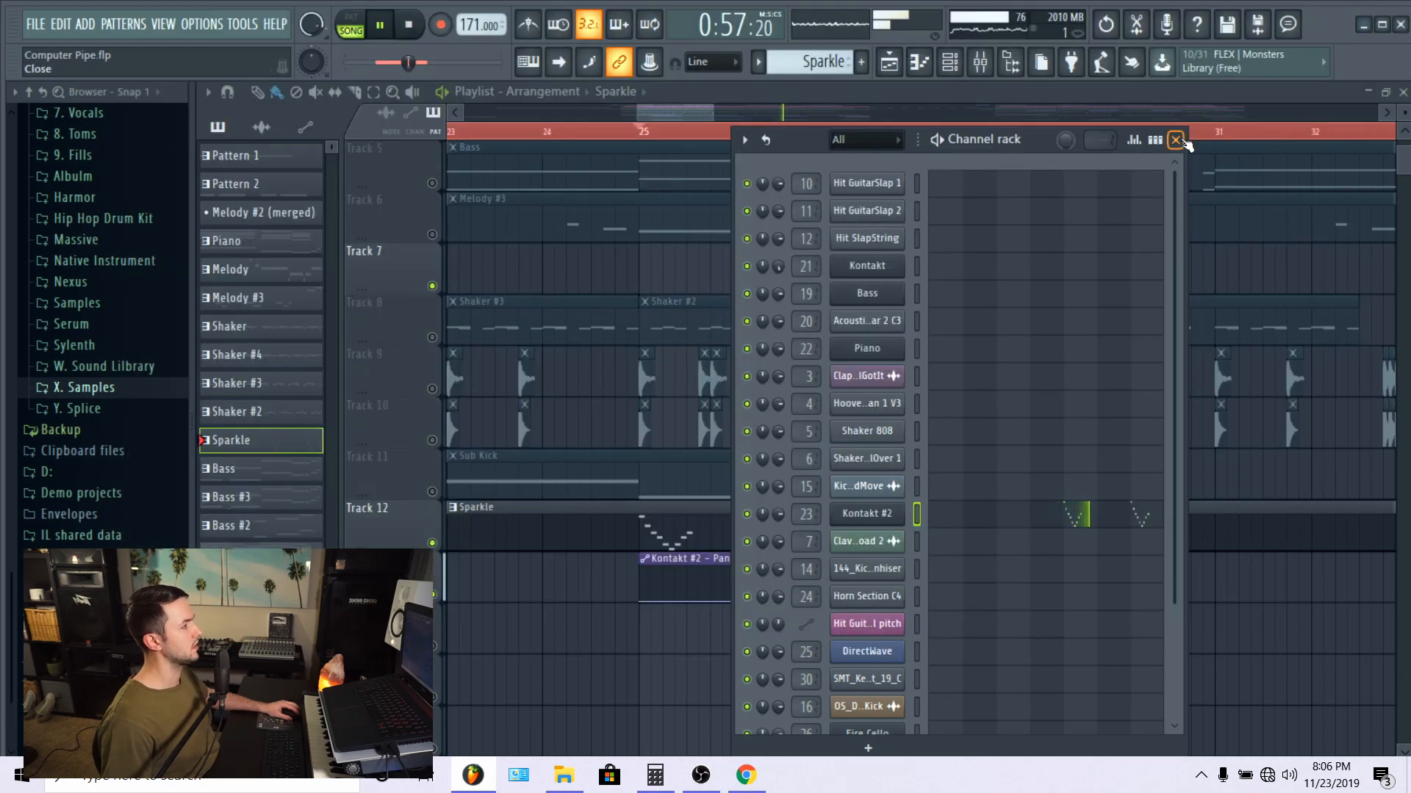
{"action": "left_click", "coordinate": [1175, 140]}
Step: Unmute Tracks 1 through 6 so the percussion, piano, bass and melody play along with Sparkle
{"action": "scroll", "coordinate": [799, 211], "scroll_direction": "up", "scroll_amount": 2}
{"action": "scroll", "coordinate": [796, 131], "scroll_direction": "down", "scroll_amount": 5}
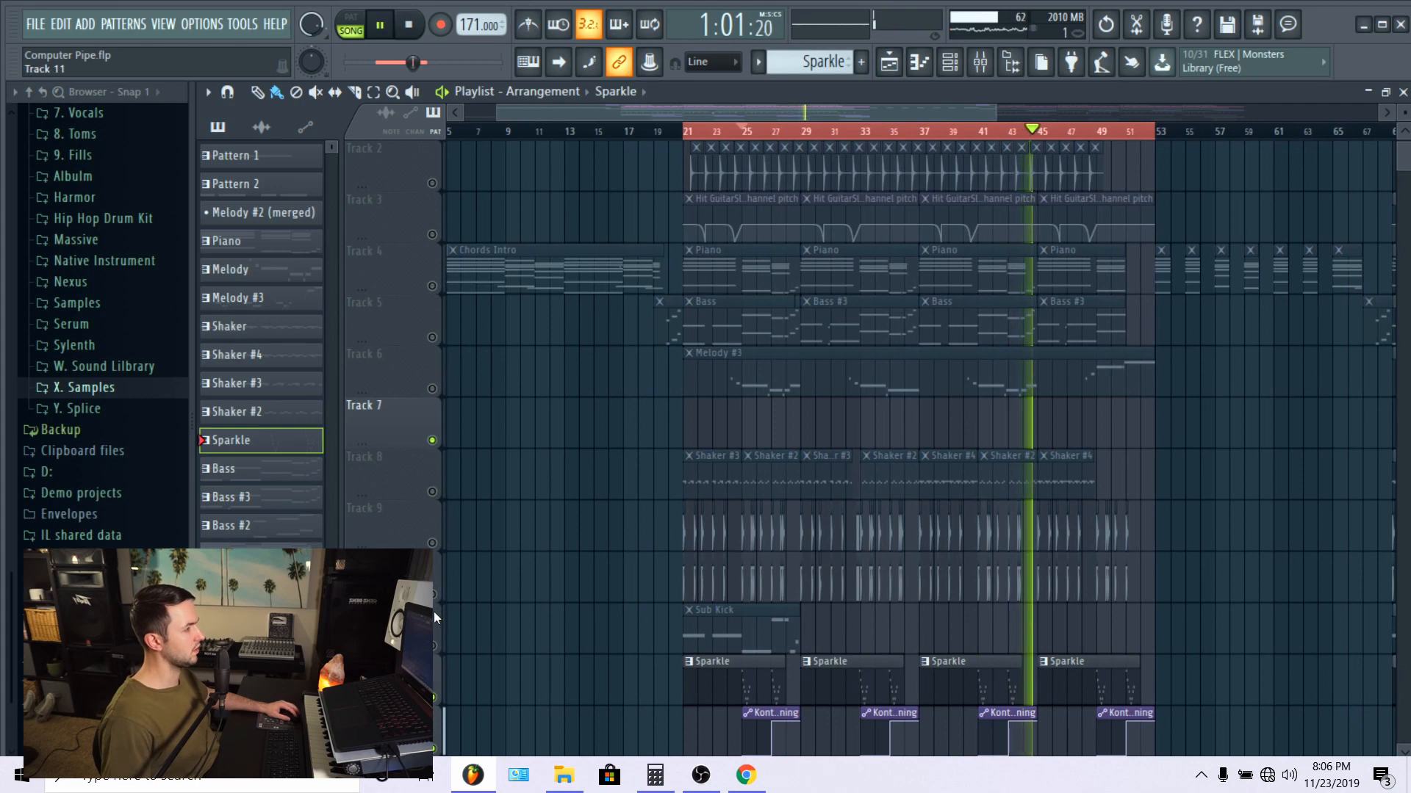
{"action": "left_click", "coordinate": [432, 389]}
{"action": "left_click", "coordinate": [432, 338]}
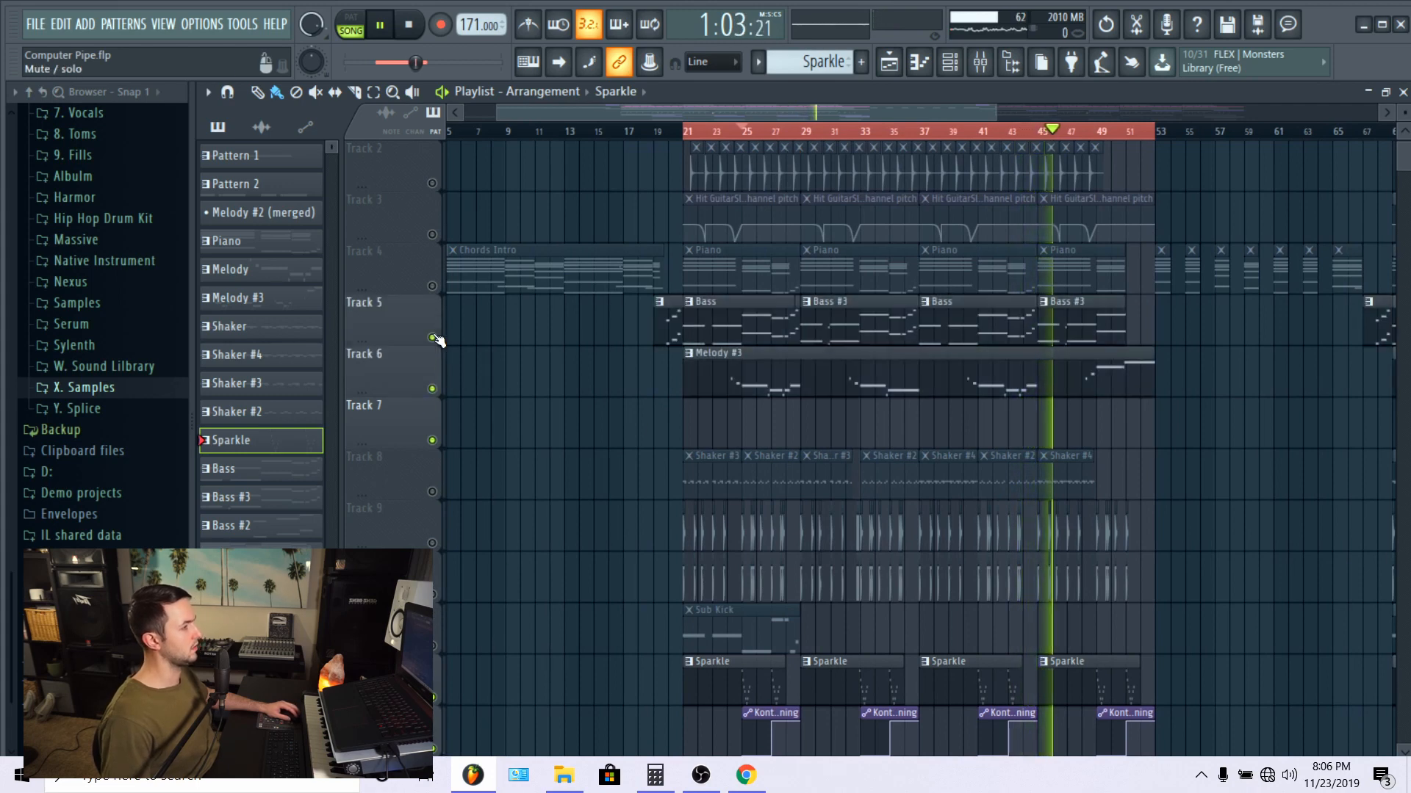
{"action": "scroll", "coordinate": [432, 323], "scroll_direction": "up", "scroll_amount": 1}
{"action": "left_click", "coordinate": [432, 338]}
{"action": "left_click", "coordinate": [432, 286]}
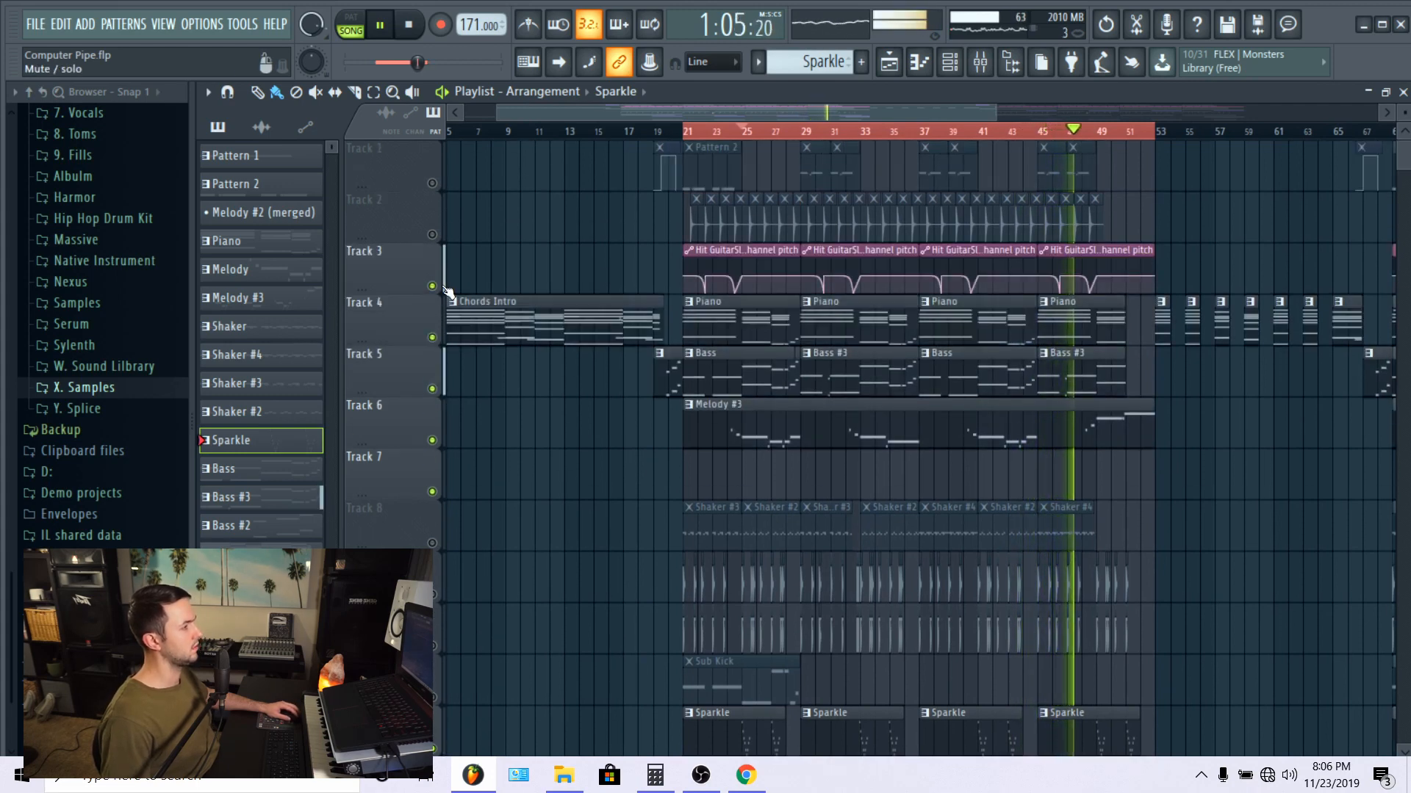
{"action": "left_click", "coordinate": [432, 234]}
{"action": "left_click", "coordinate": [432, 183]}
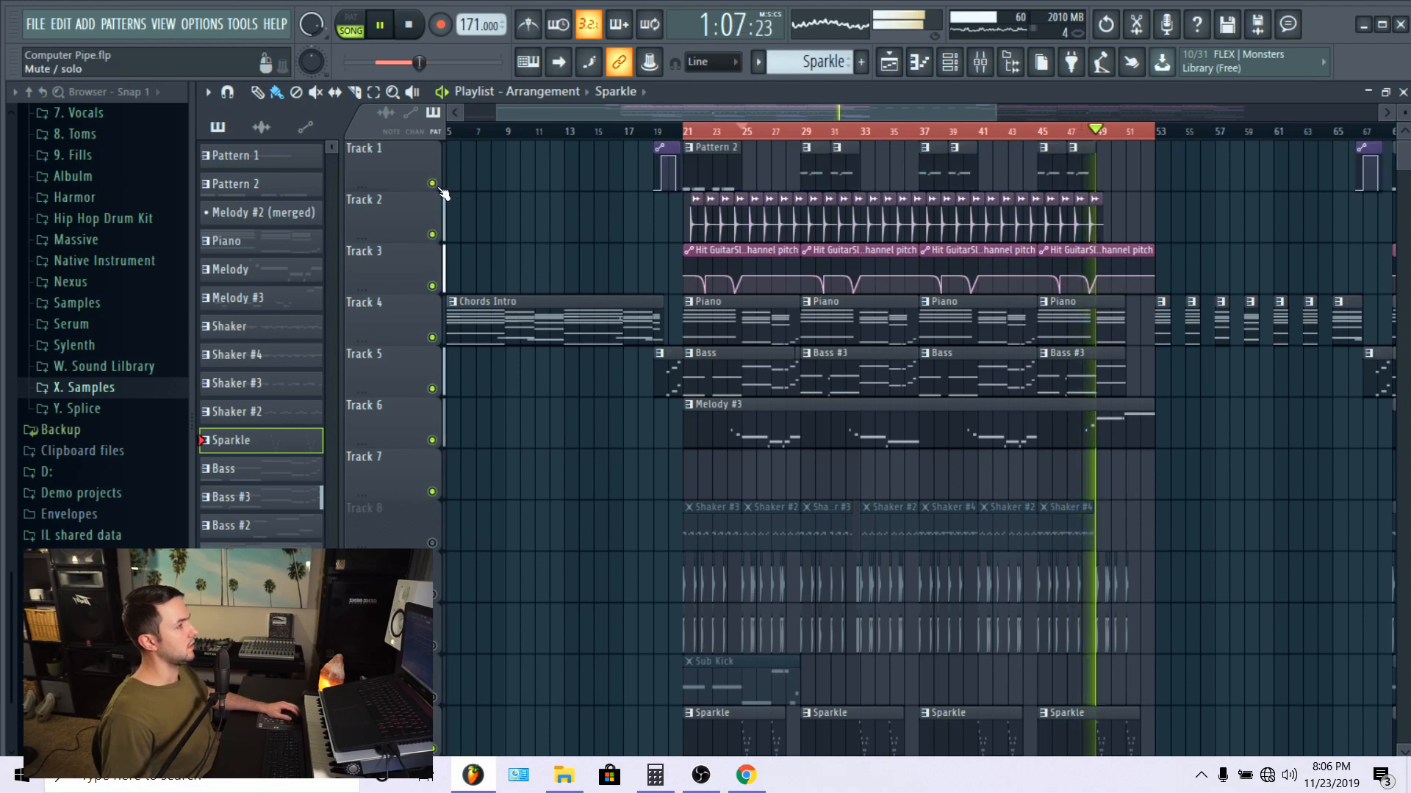
Step: Listen to the arrangement from bar 21, restart playback there, and unmute the shakers on Track 8
{"action": "left_click", "coordinate": [694, 131]}
{"action": "scroll", "coordinate": [683, 433], "scroll_direction": "down", "scroll_amount": 4}
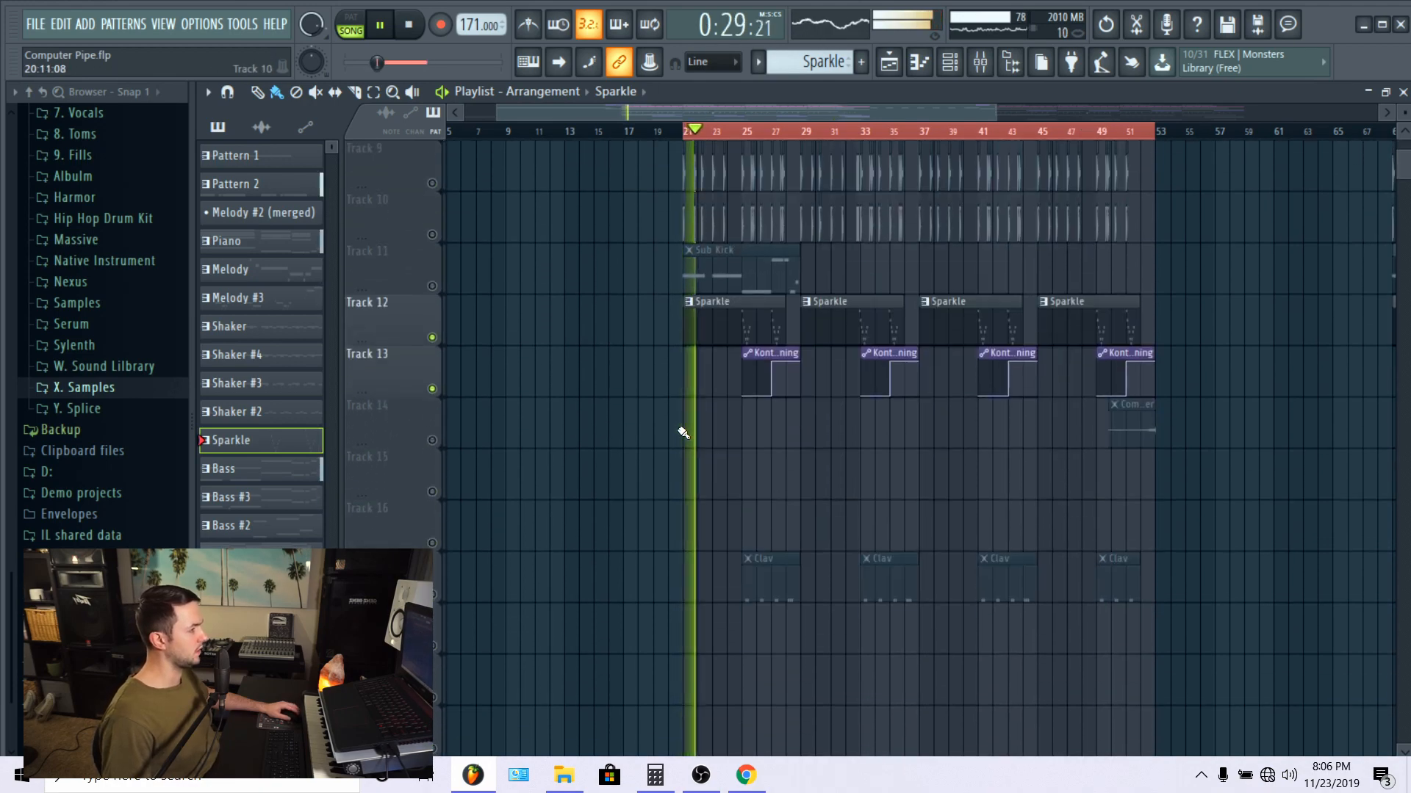
{"action": "scroll", "coordinate": [683, 433], "scroll_direction": "down", "scroll_amount": 3}
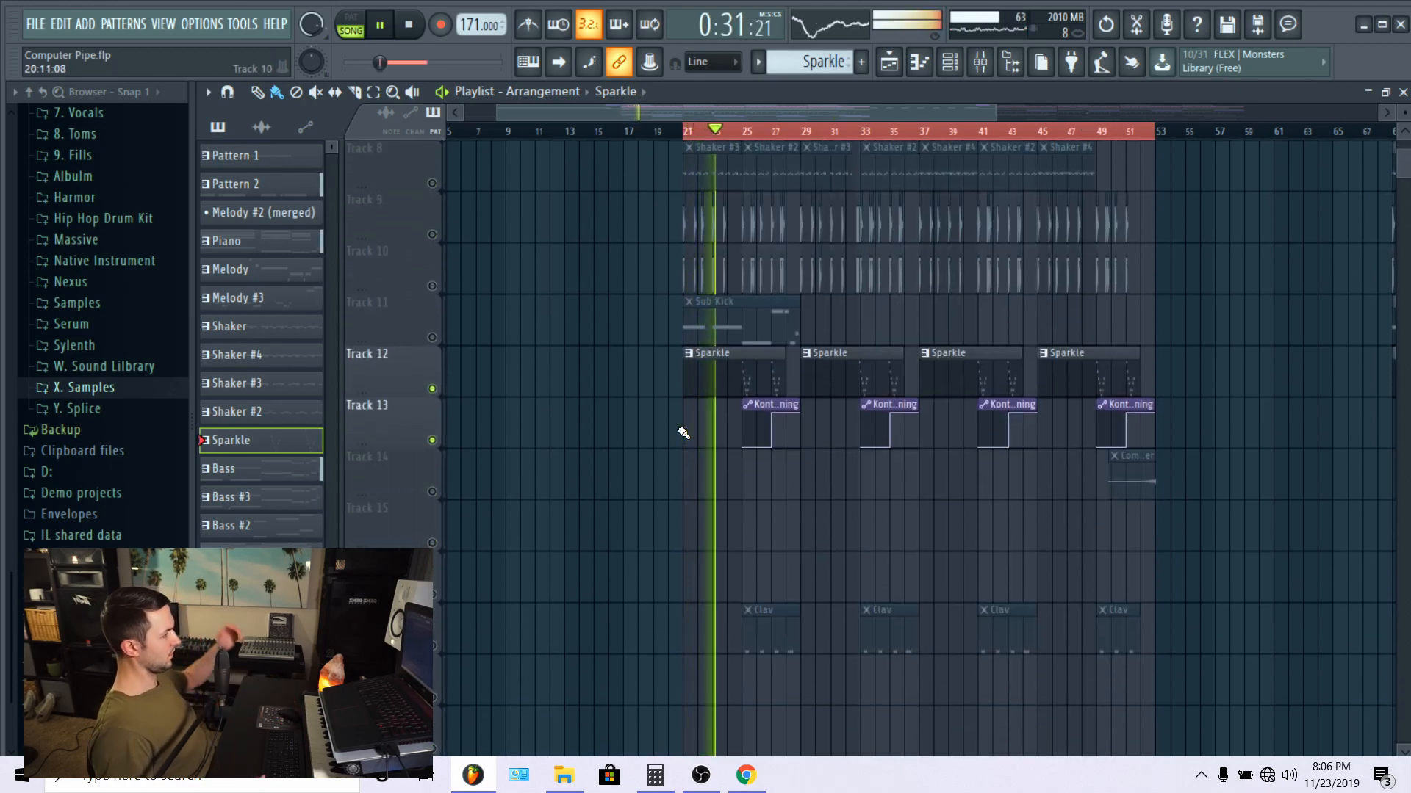
{"action": "scroll", "coordinate": [683, 433], "scroll_direction": "up", "scroll_amount": 3}
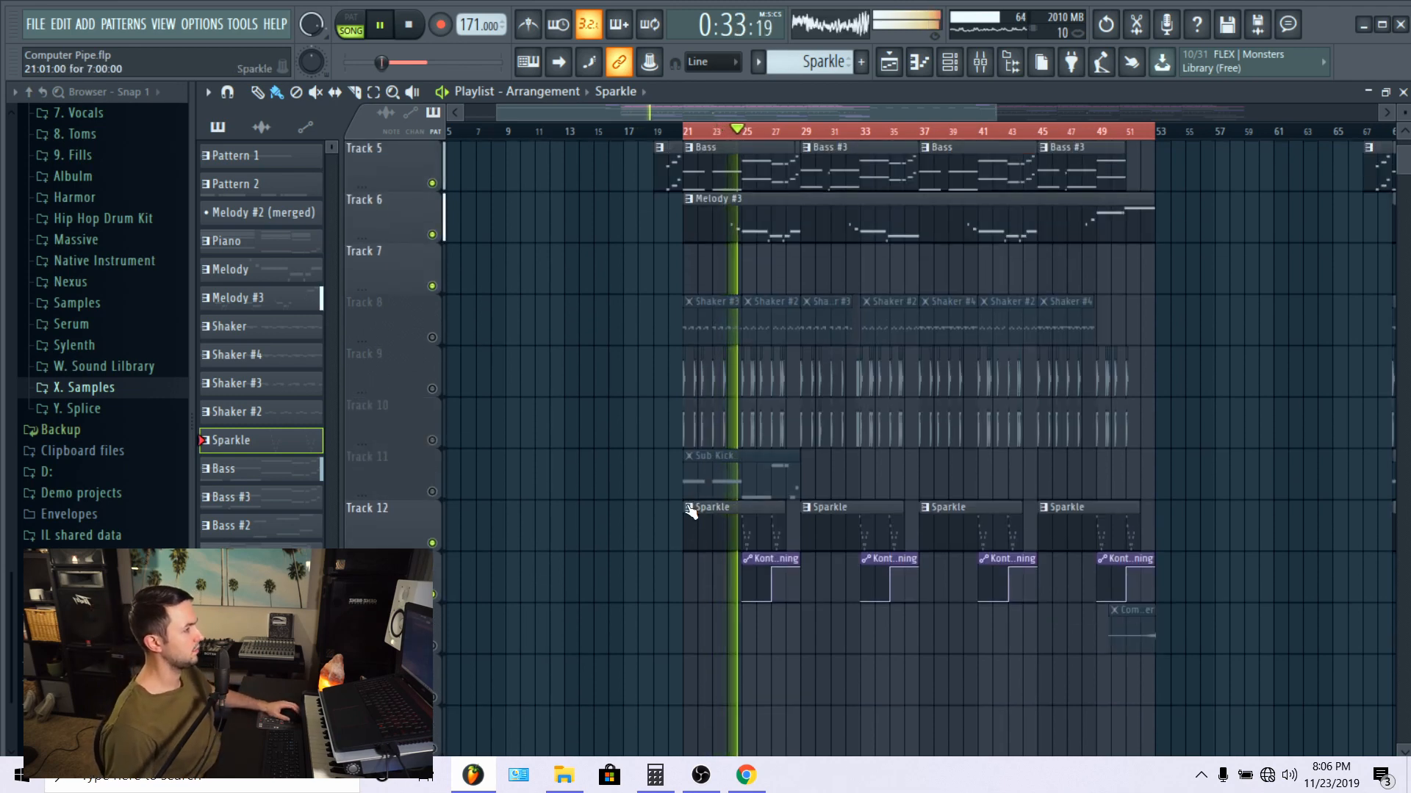
{"action": "scroll", "coordinate": [704, 134], "scroll_direction": "up", "scroll_amount": 2}
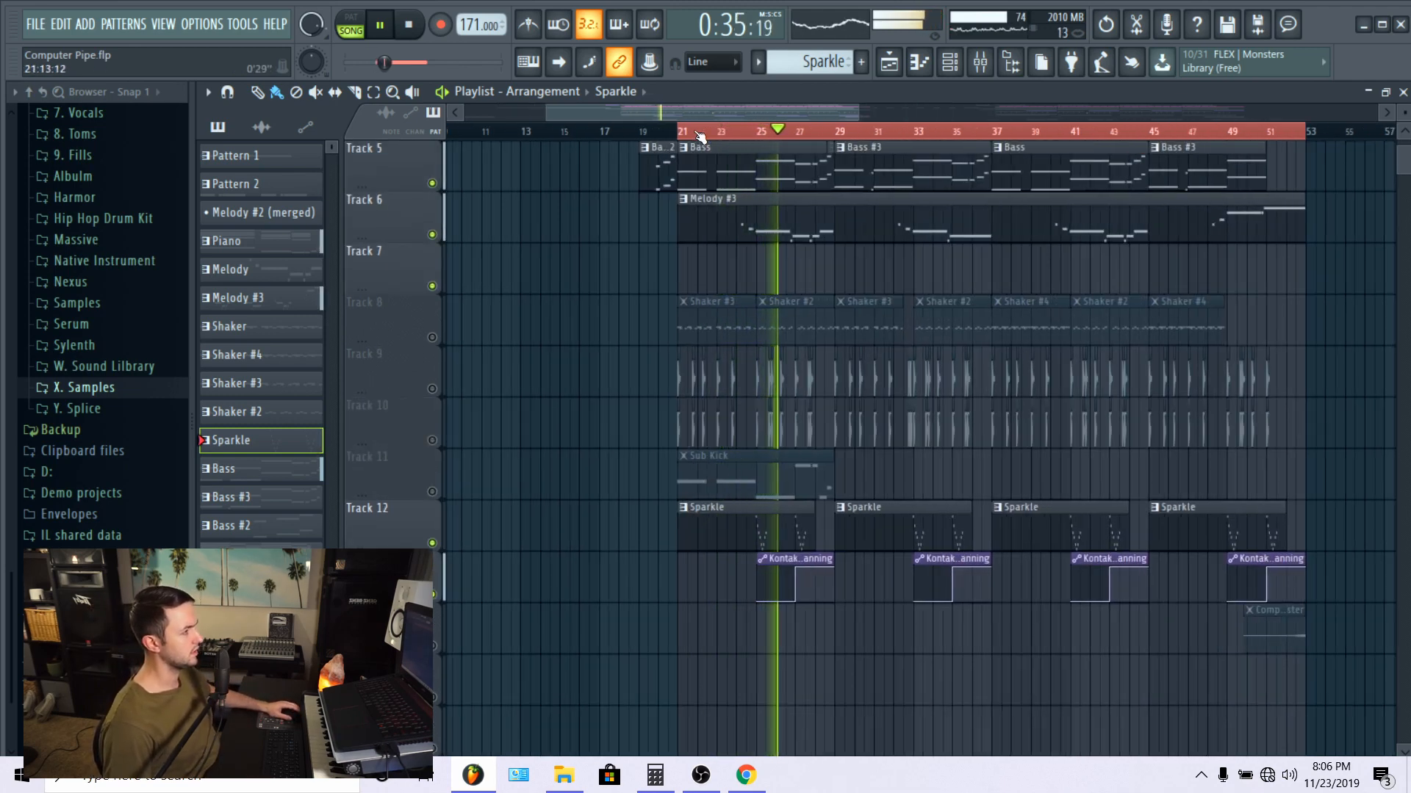
{"action": "left_click", "coordinate": [683, 133]}
{"action": "left_click", "coordinate": [433, 338]}
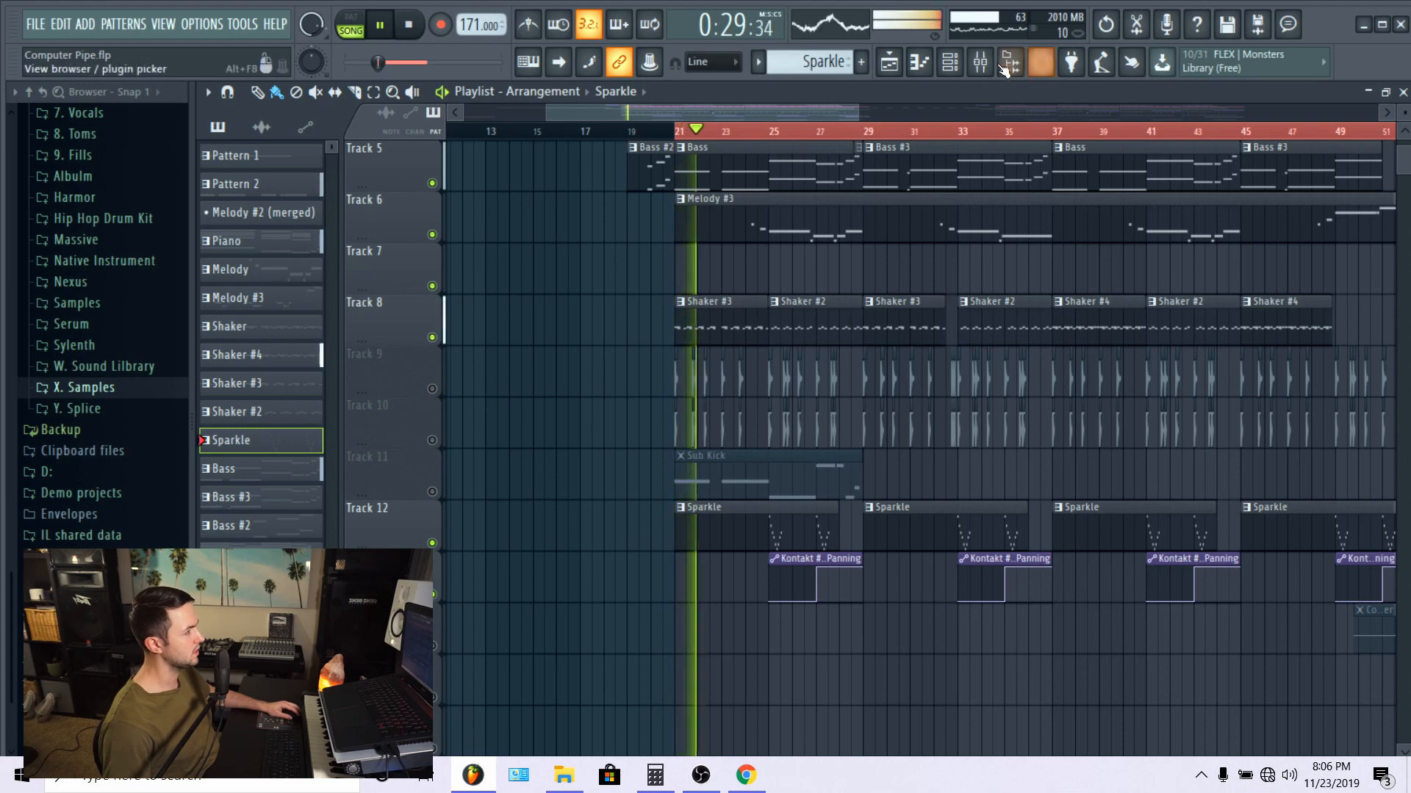
Step: Examine the Sparkle pattern's Kontakt #2 notes in the piano roll, then return to the playlist
{"action": "left_click", "coordinate": [919, 62]}
{"action": "scroll", "coordinate": [797, 283], "scroll_direction": "up", "scroll_amount": 3}
{"action": "scroll", "coordinate": [797, 283], "scroll_direction": "up", "scroll_amount": 3}
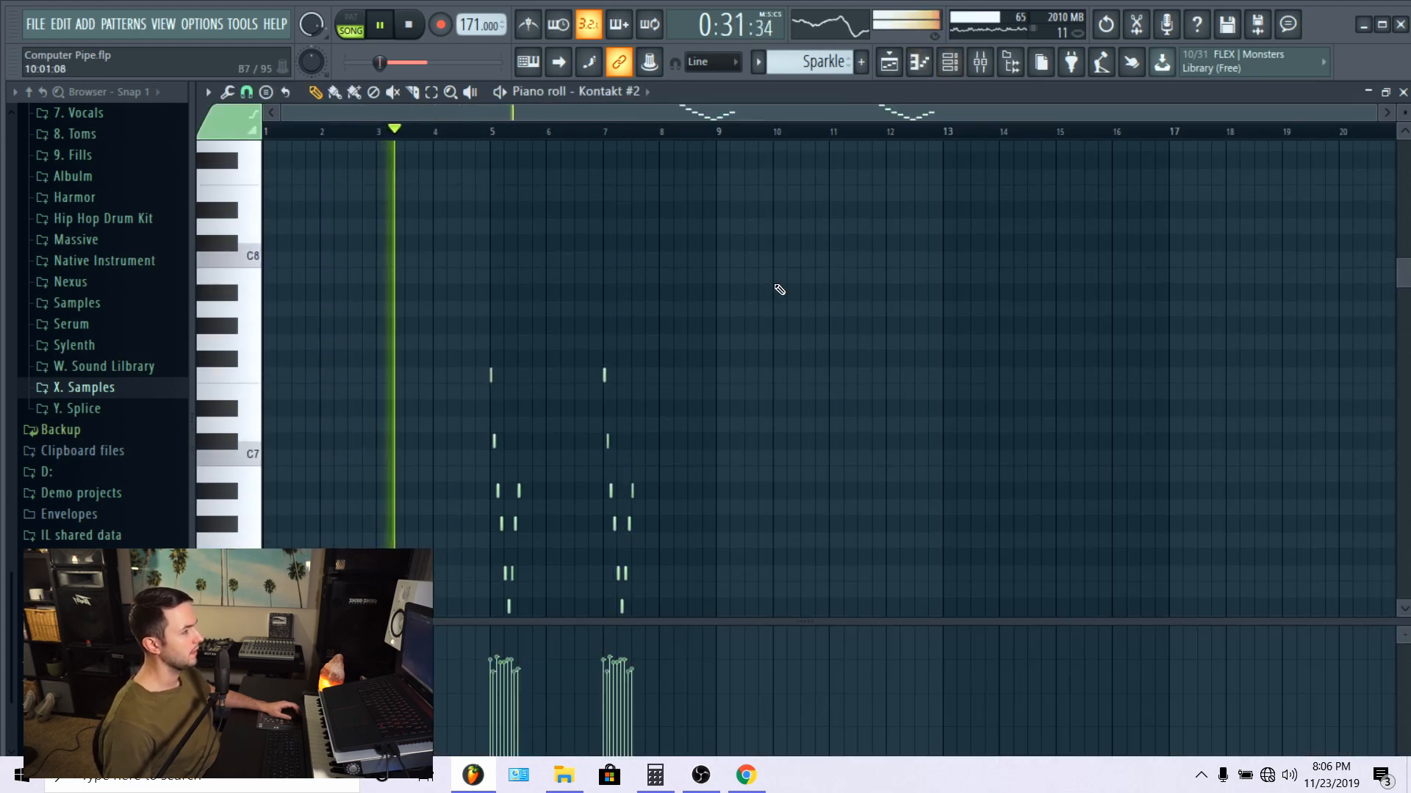
{"action": "left_click", "coordinate": [889, 62]}
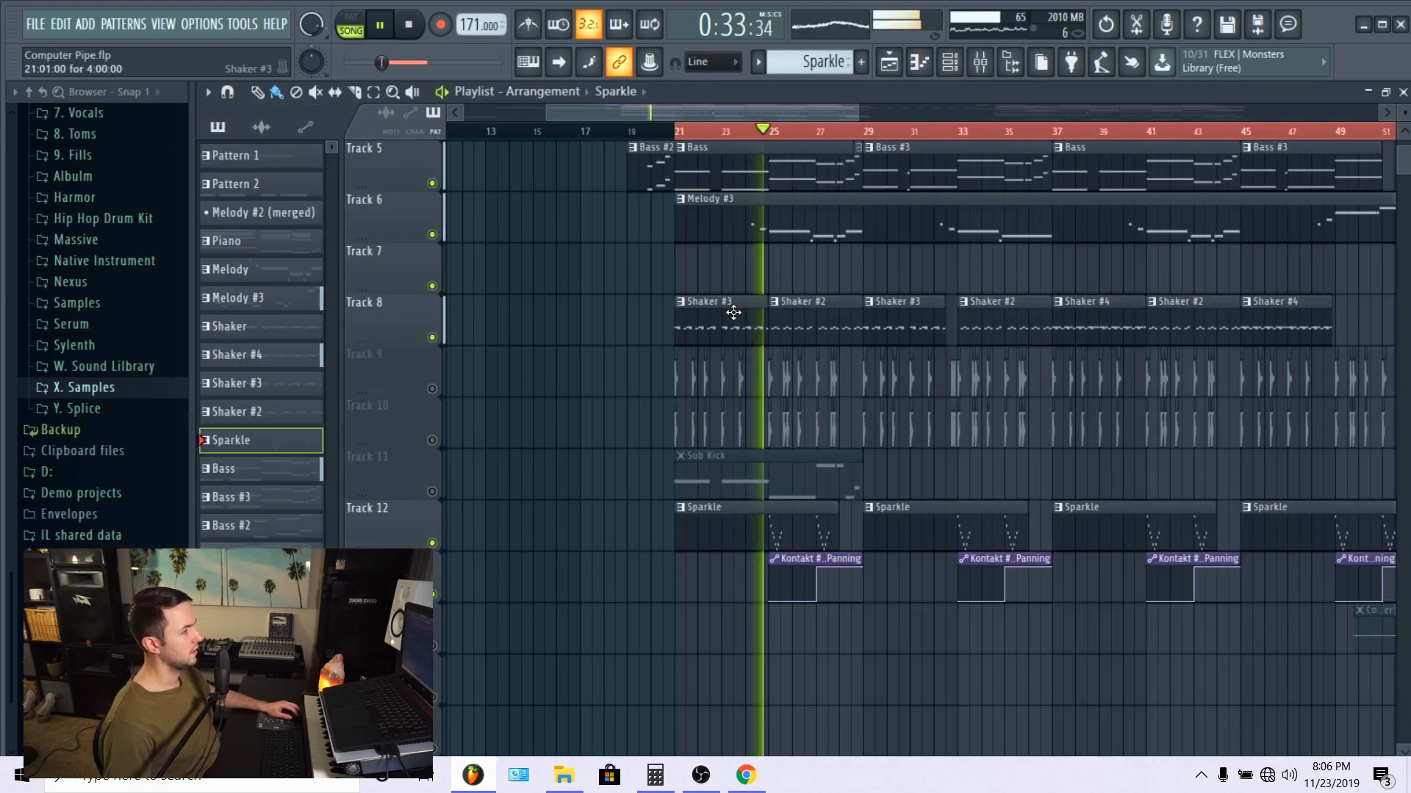
Step: Select the Shaker #2 pattern on Track 8 and loop playback over bars 21 to 25 of the playlist
{"action": "double_click", "coordinate": [829, 309]}
{"action": "left_click", "coordinate": [881, 68]}
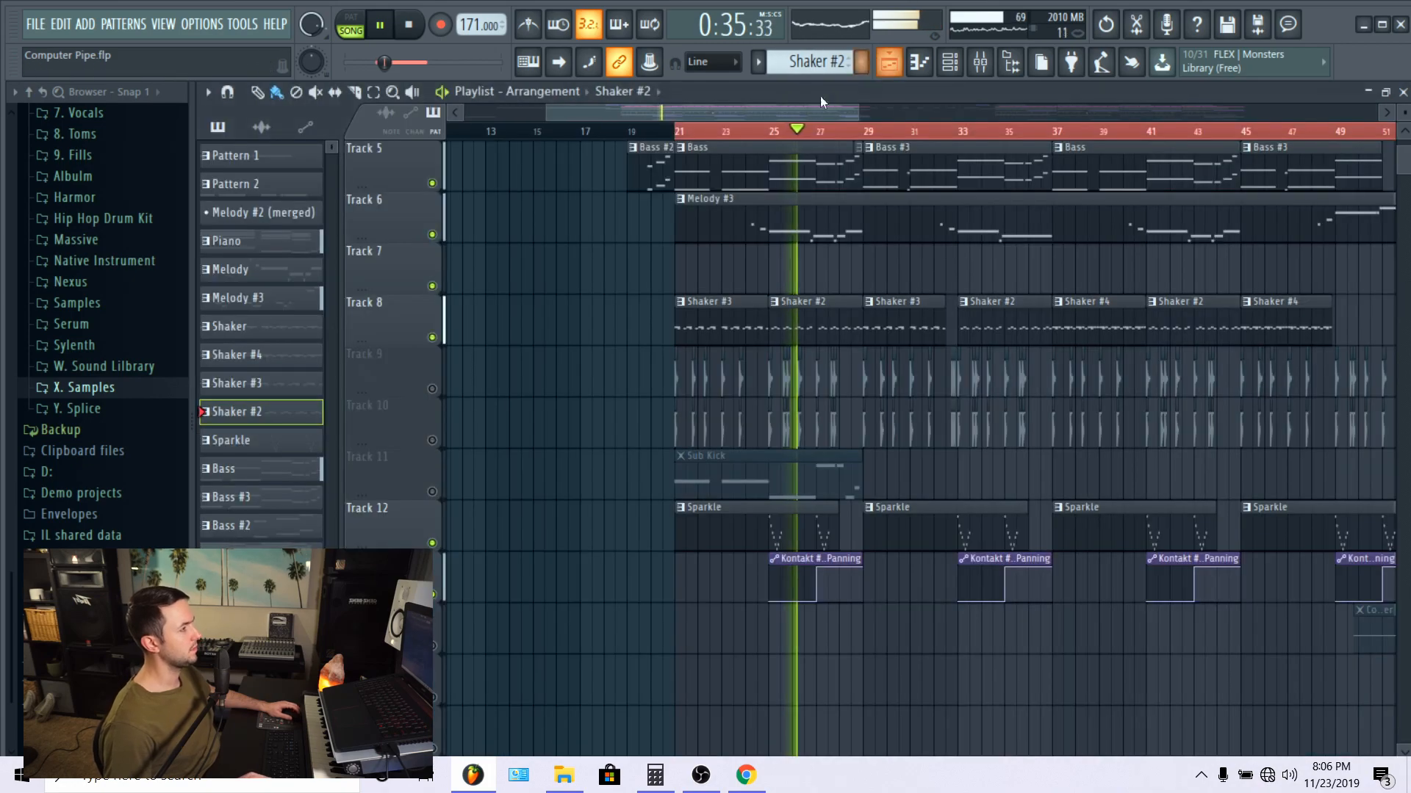
{"action": "scroll", "coordinate": [762, 136], "scroll_direction": "up", "scroll_amount": 2}
{"action": "left_click_drag", "start_coordinate": [781, 131], "coordinate": [699, 138]}
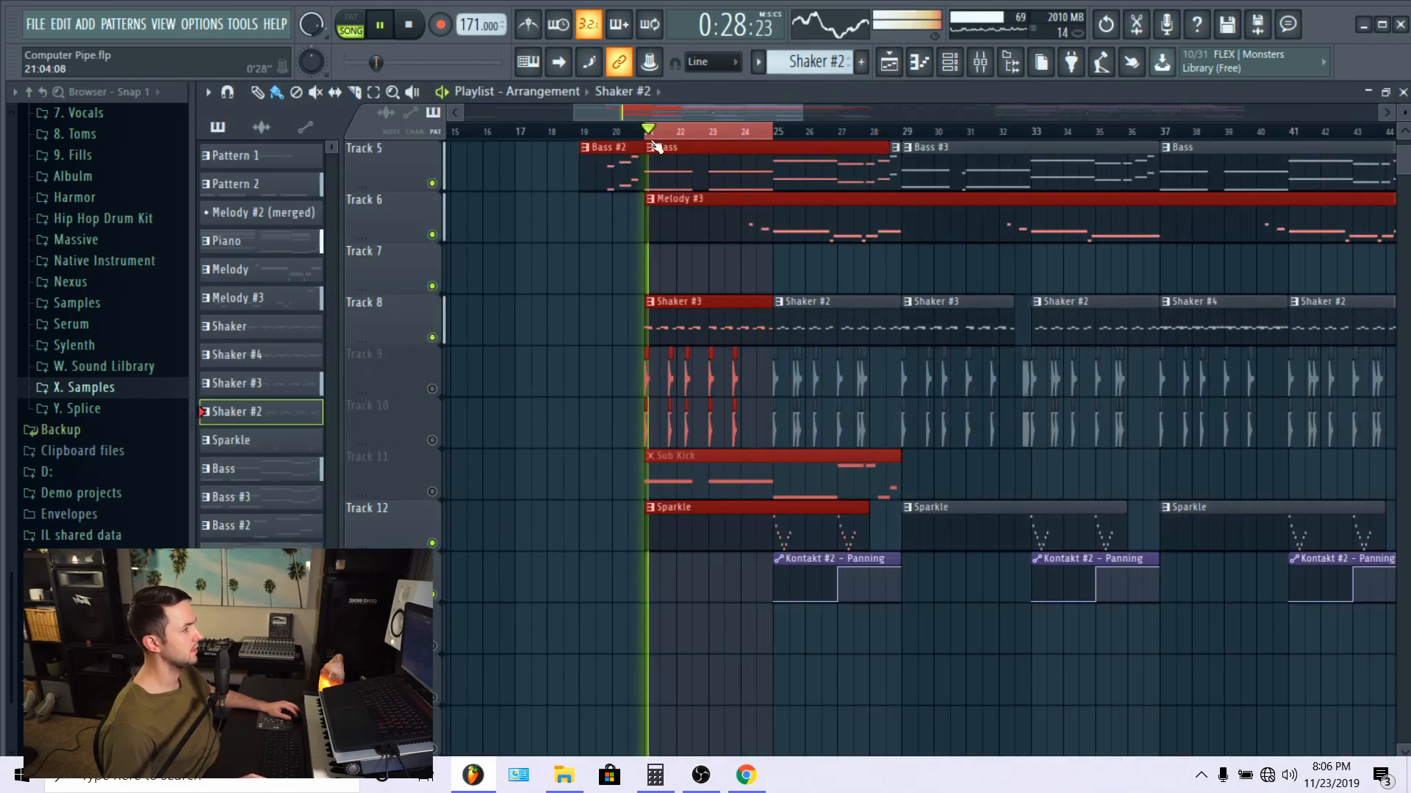
Step: Open the Shaker #3 pattern's Hooves African 1 V3 notes, examine their rhythm during the loop, and stop playback
{"action": "double_click", "coordinate": [718, 318]}
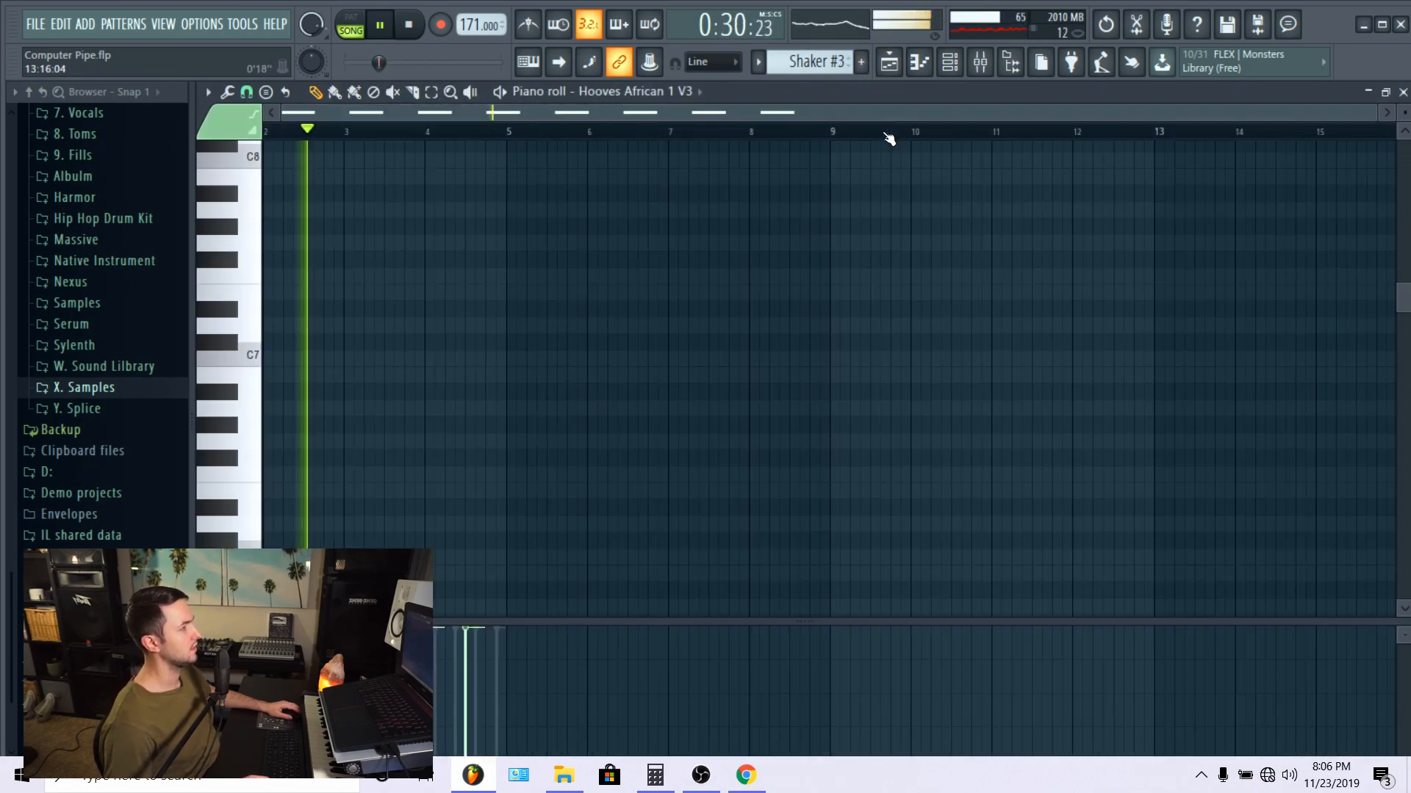
{"action": "scroll", "coordinate": [812, 317], "scroll_direction": "down", "scroll_amount": 6}
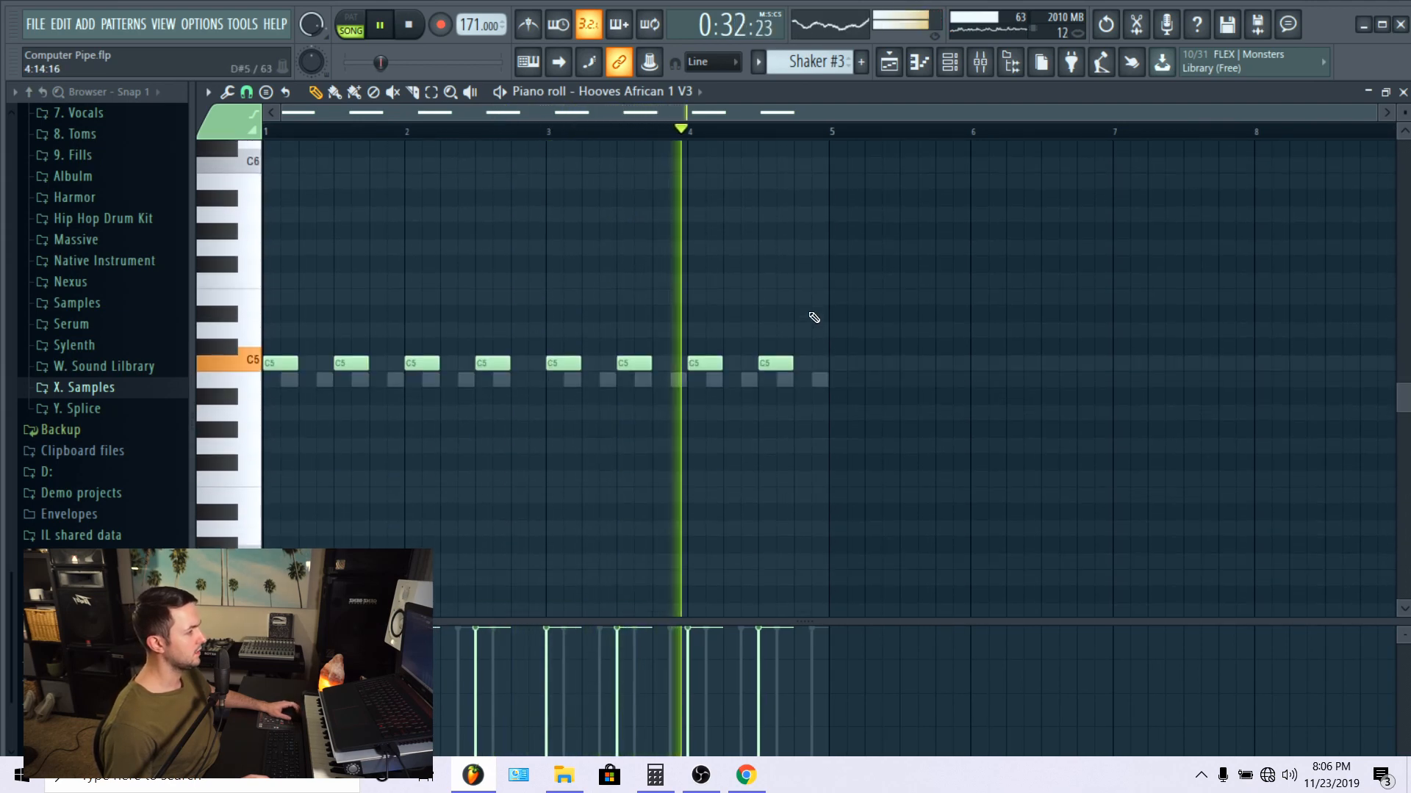
{"action": "scroll", "coordinate": [693, 403], "scroll_direction": "up", "scroll_amount": 3}
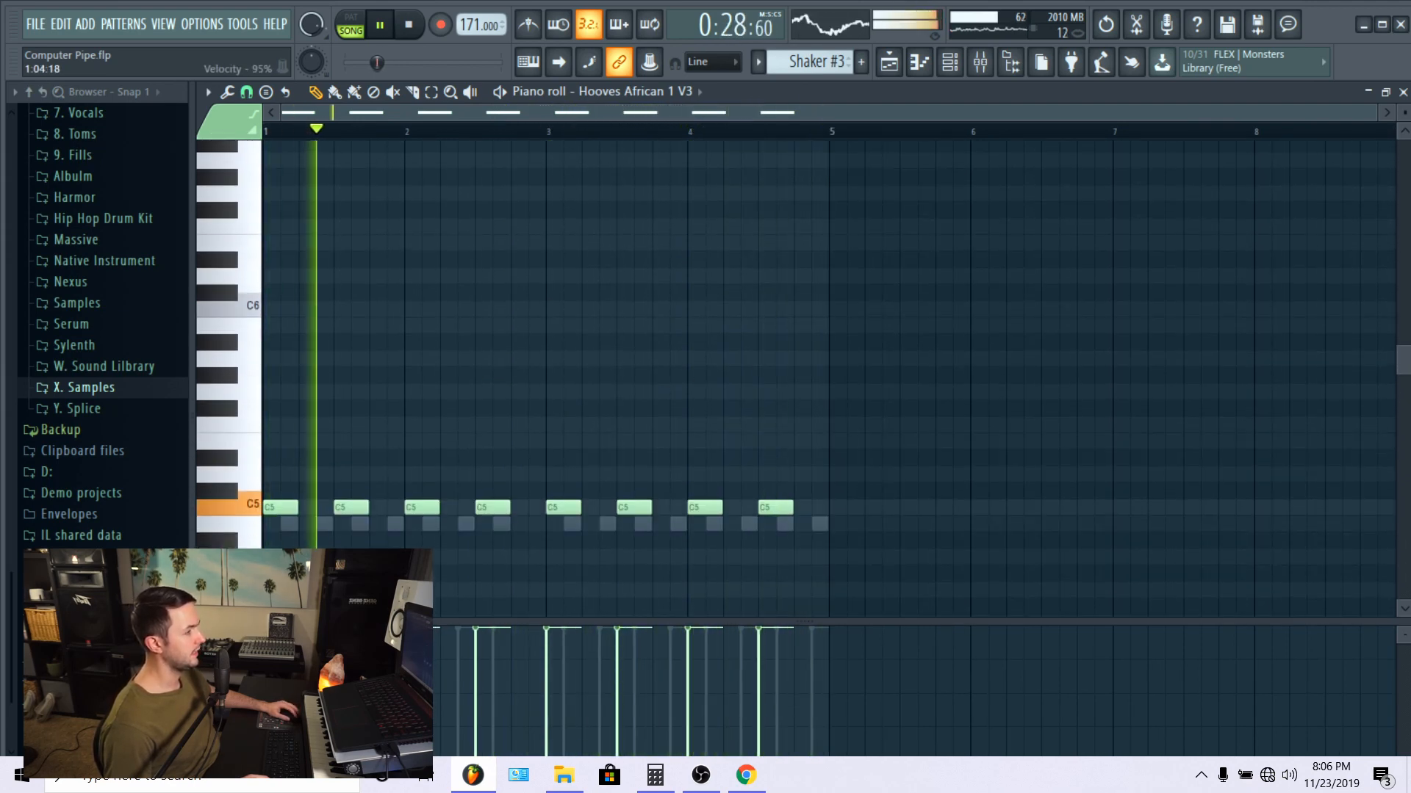
{"action": "key", "text": "space"}
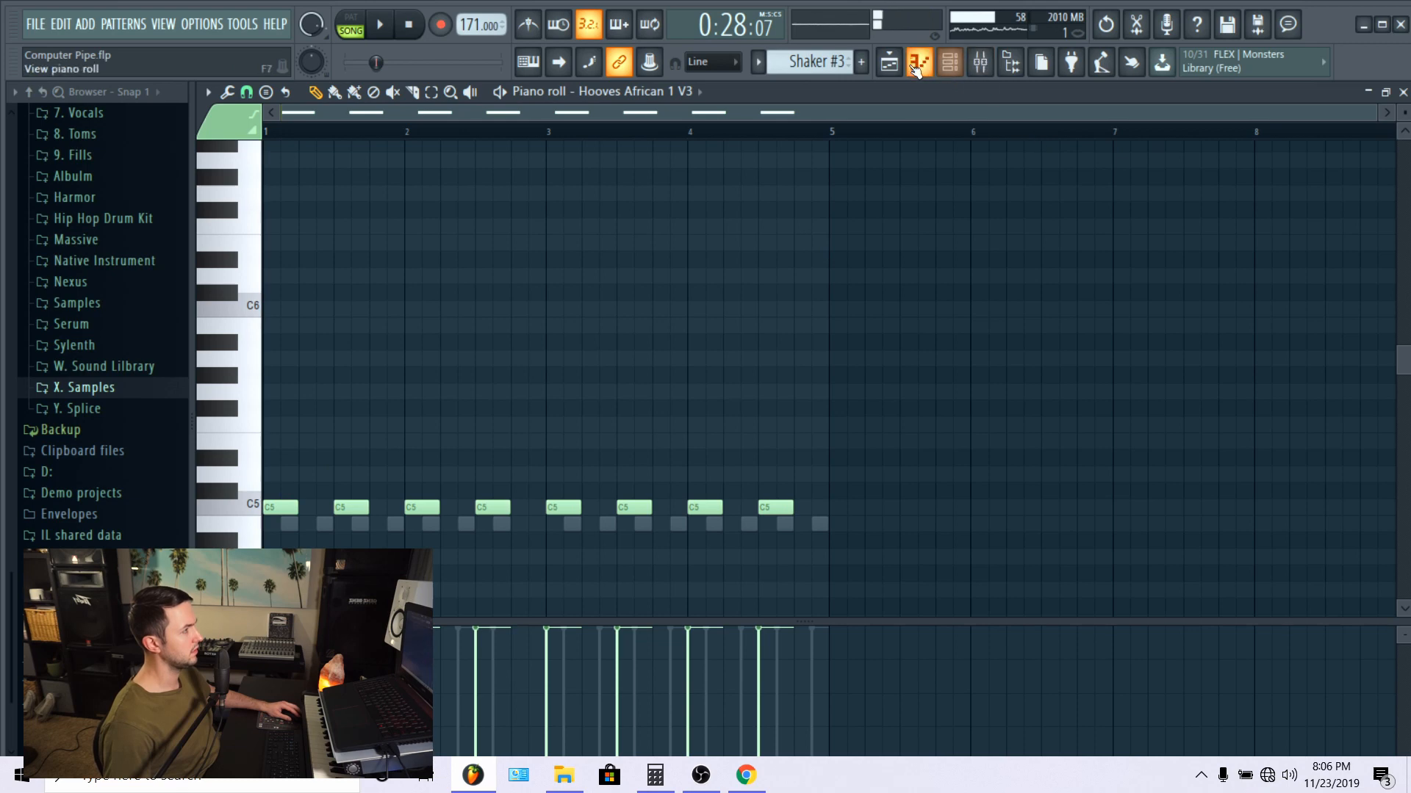
Step: Open the Shaker 808 notes of the Shaker #3 pattern and examine how they alternate with the other shaker
{"action": "left_click", "coordinate": [917, 65]}
{"action": "left_click", "coordinate": [950, 65]}
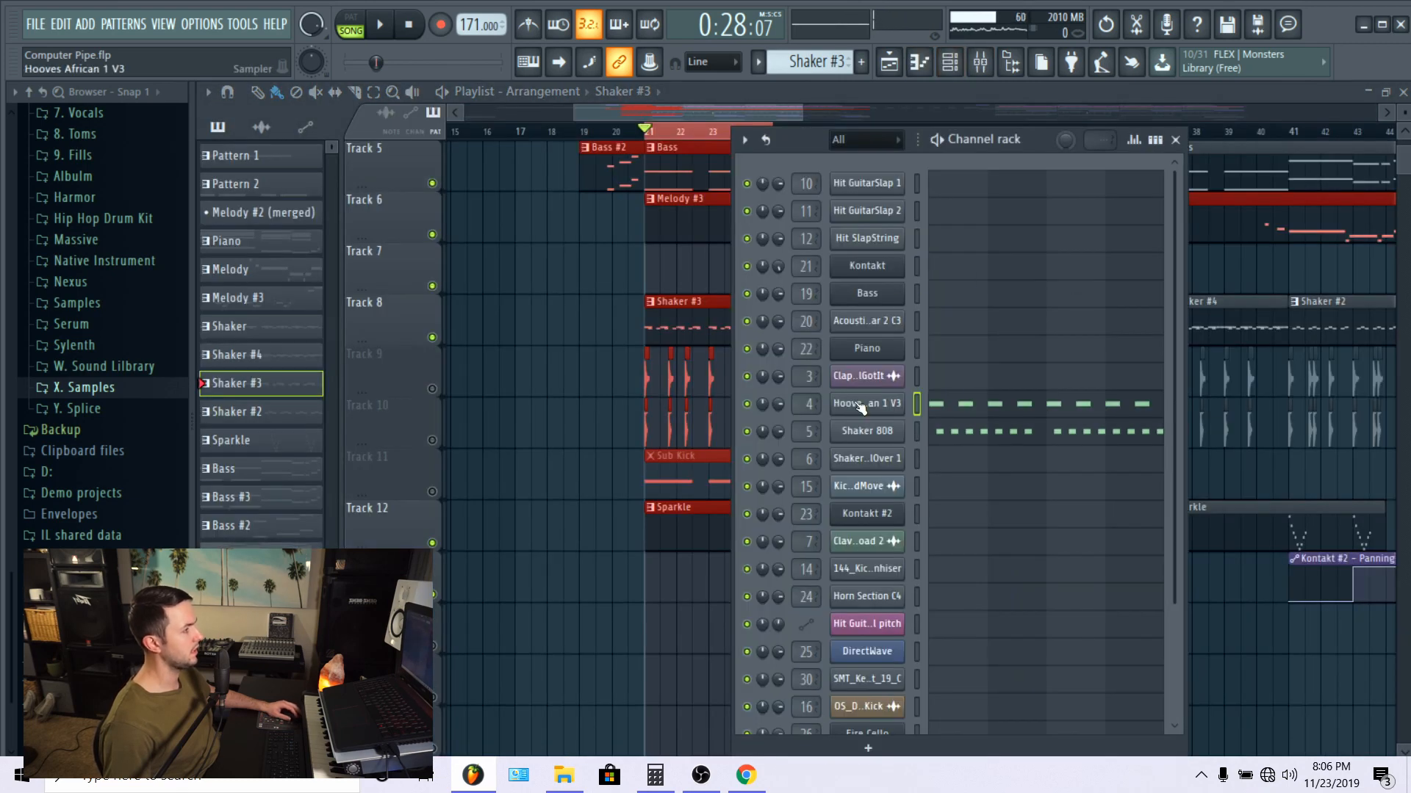
{"action": "left_click", "coordinate": [990, 440]}
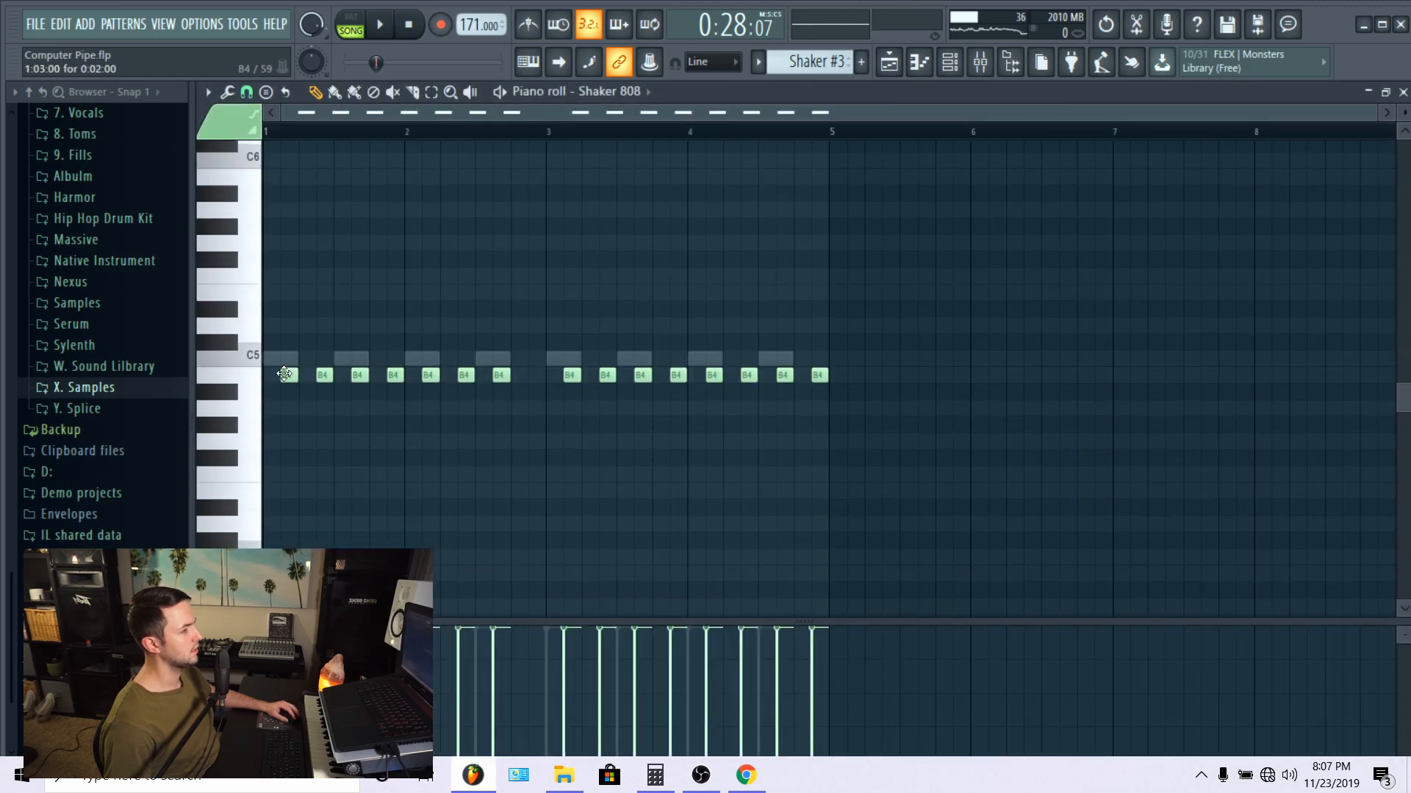
{"action": "double_click", "coordinate": [285, 375]}
{"action": "left_click", "coordinate": [822, 260]}
Step: Switch back to the Hooves African 1 V3 notes and place a short test note in bar 6
{"action": "double_click", "coordinate": [280, 360]}
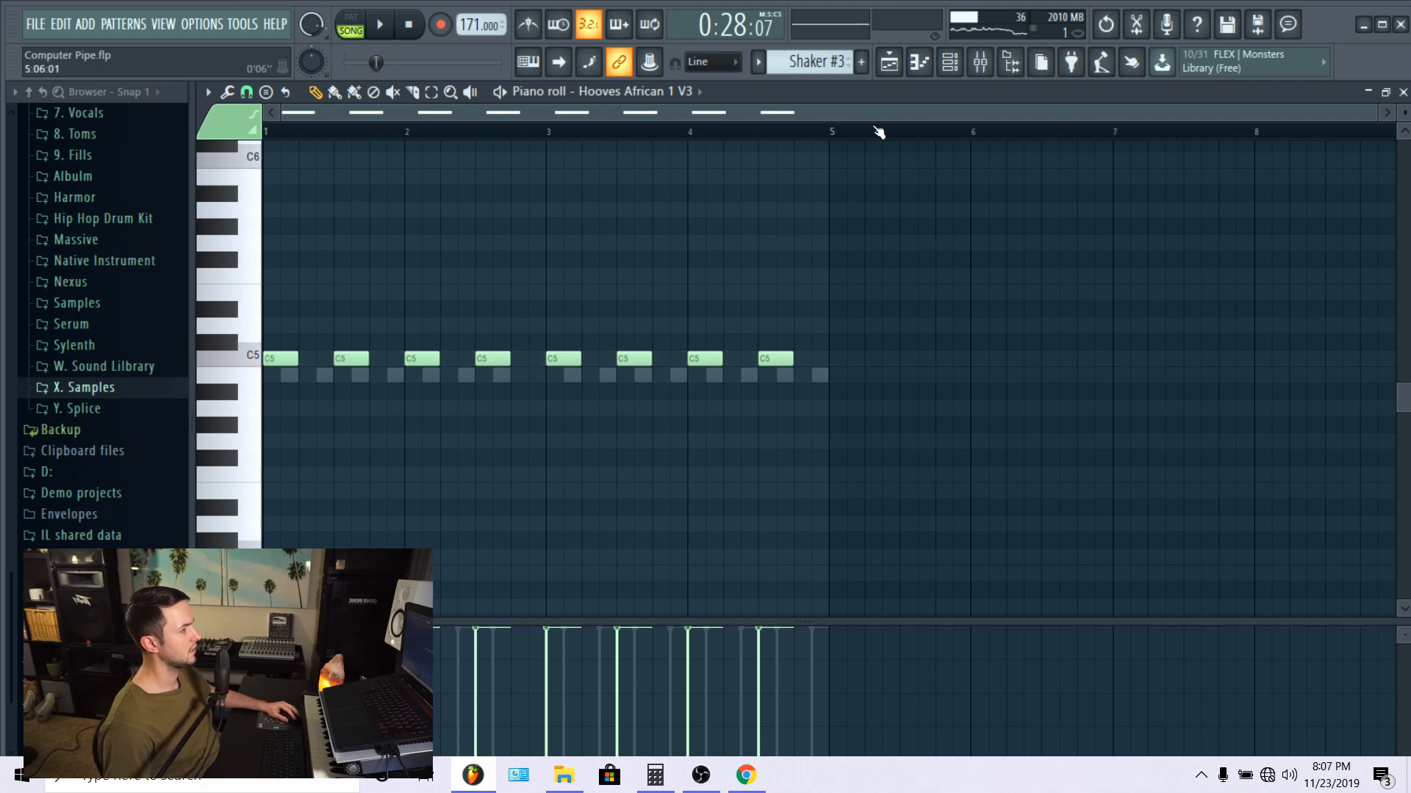
{"action": "left_click", "coordinate": [634, 98]}
{"action": "left_click", "coordinate": [1013, 325]}
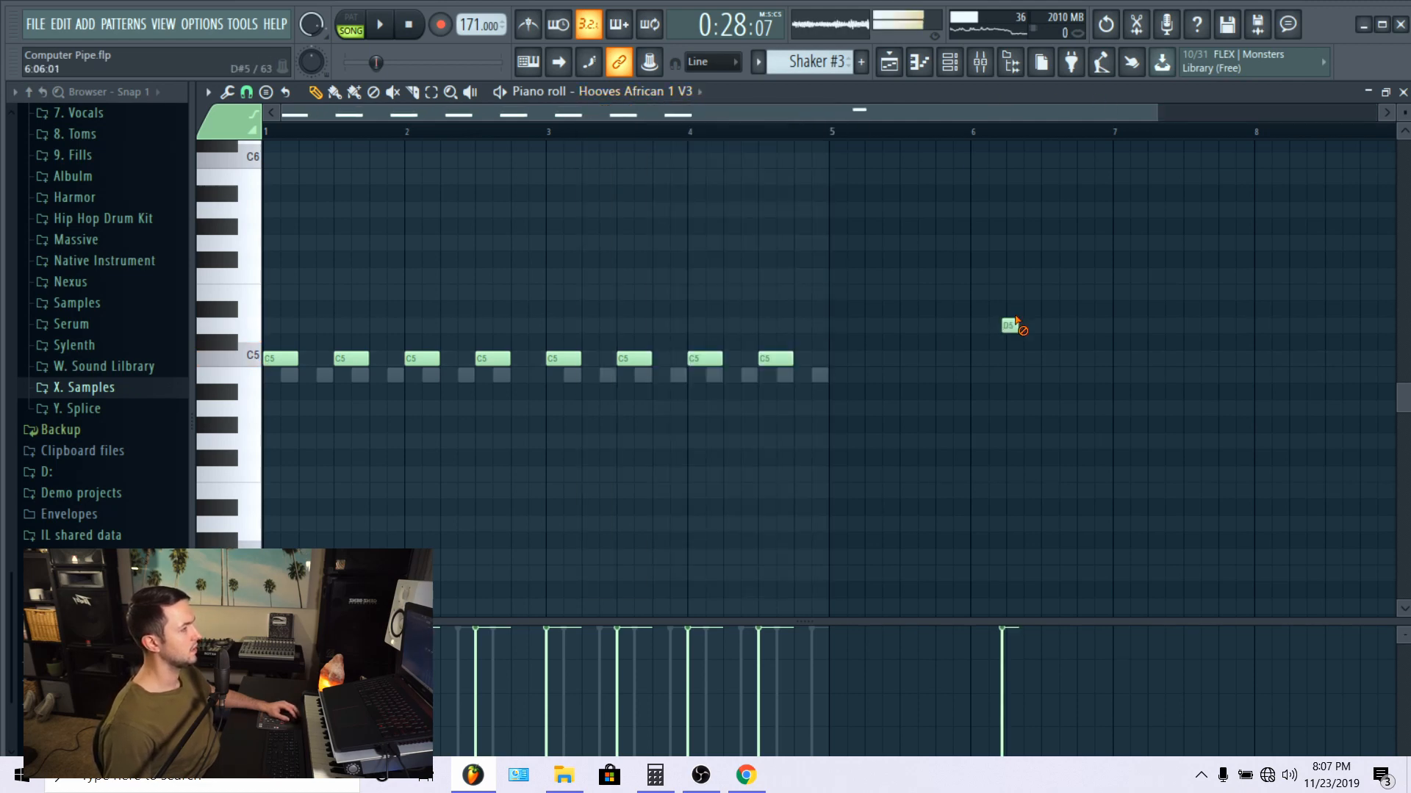
Step: Delete the test note from bar 6 and play the looped bars 21 to 25 in the playlist
{"action": "right_click", "coordinate": [1013, 326]}
{"action": "left_click", "coordinate": [890, 67]}
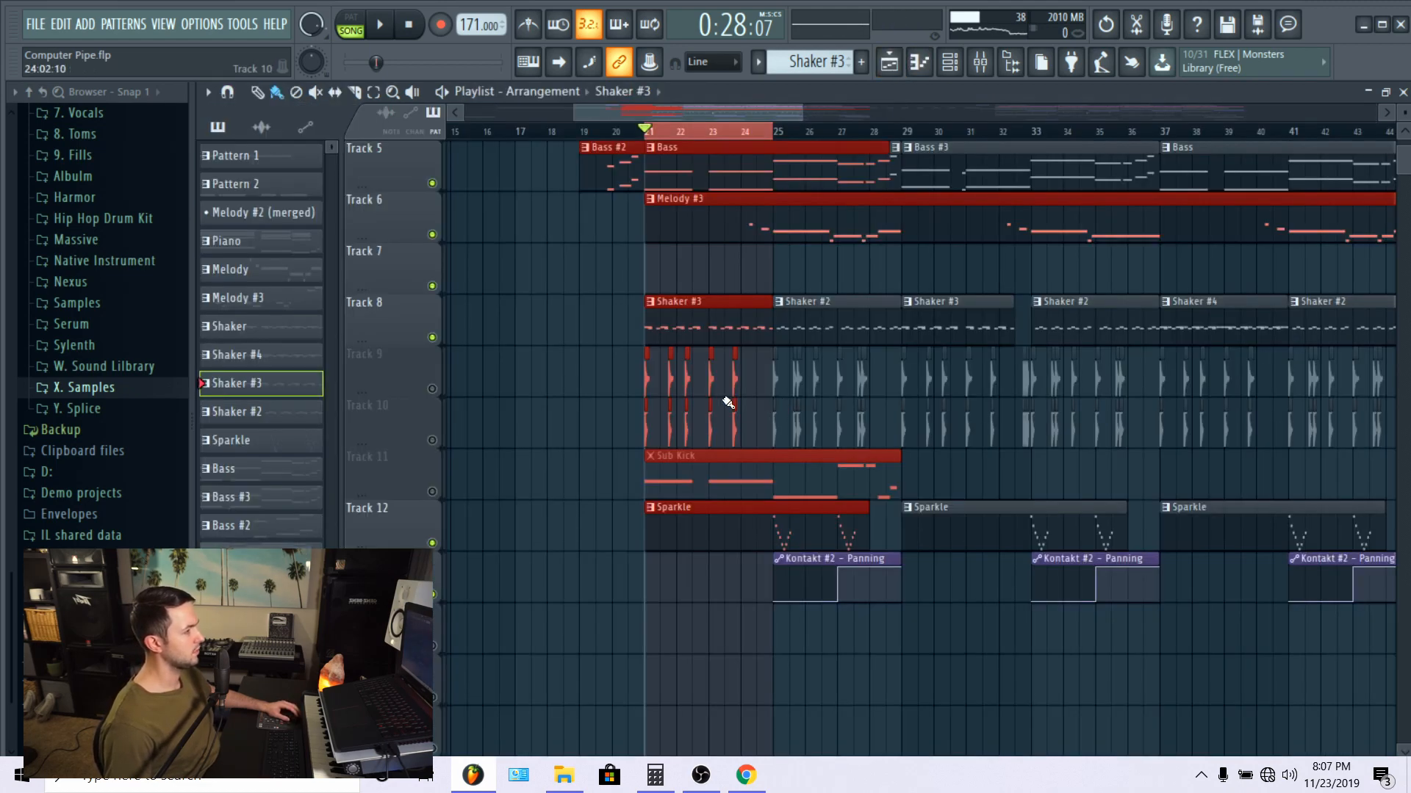
{"action": "key", "text": "space"}
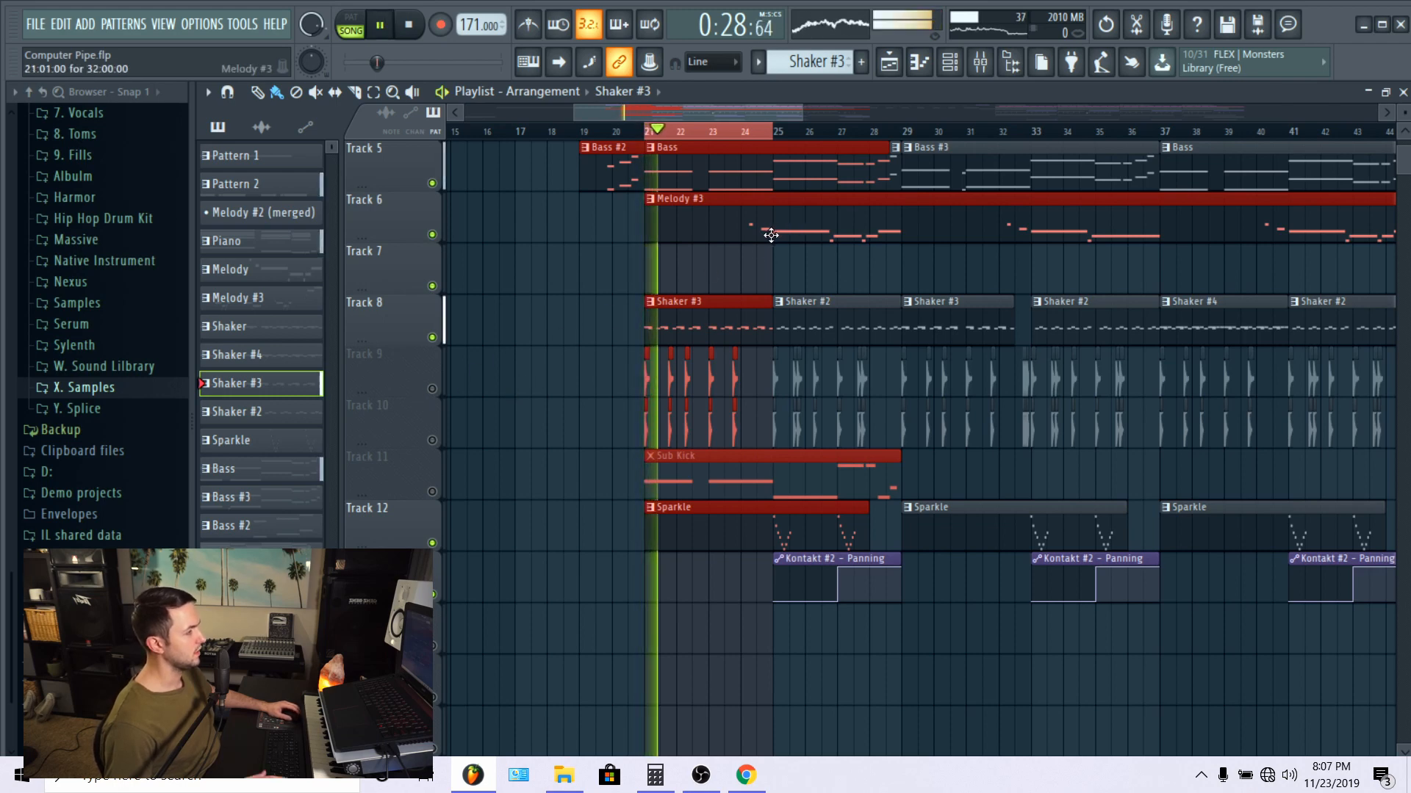
Step: Loop playback over bars 25 to 29, examine the Shaker 808 notes of the Shaker #2 pattern, and stop playback
{"action": "left_click", "coordinate": [756, 139], "text": "ctrl"}
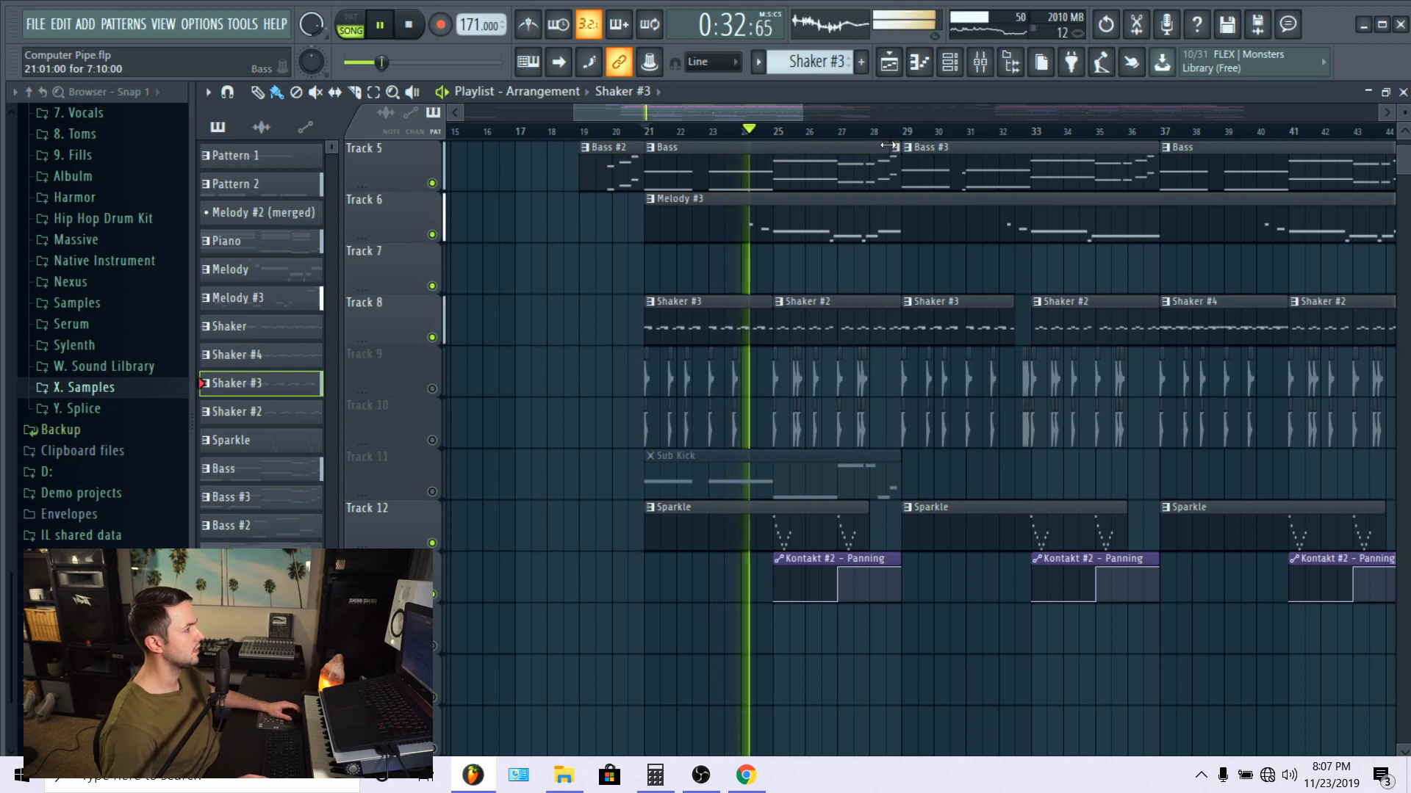
{"action": "left_click_drag", "start_coordinate": [901, 138], "coordinate": [798, 139]}
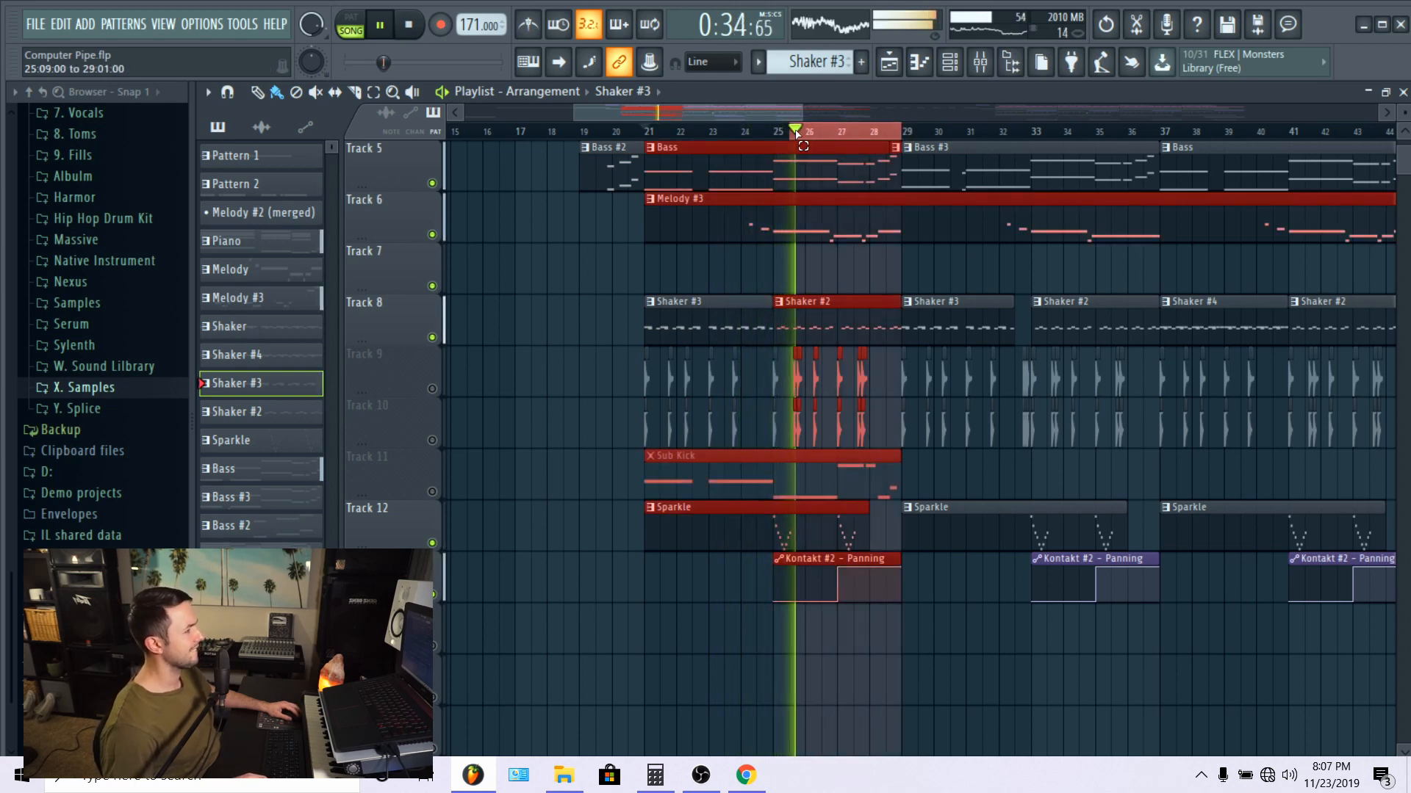
{"action": "double_click", "coordinate": [821, 346]}
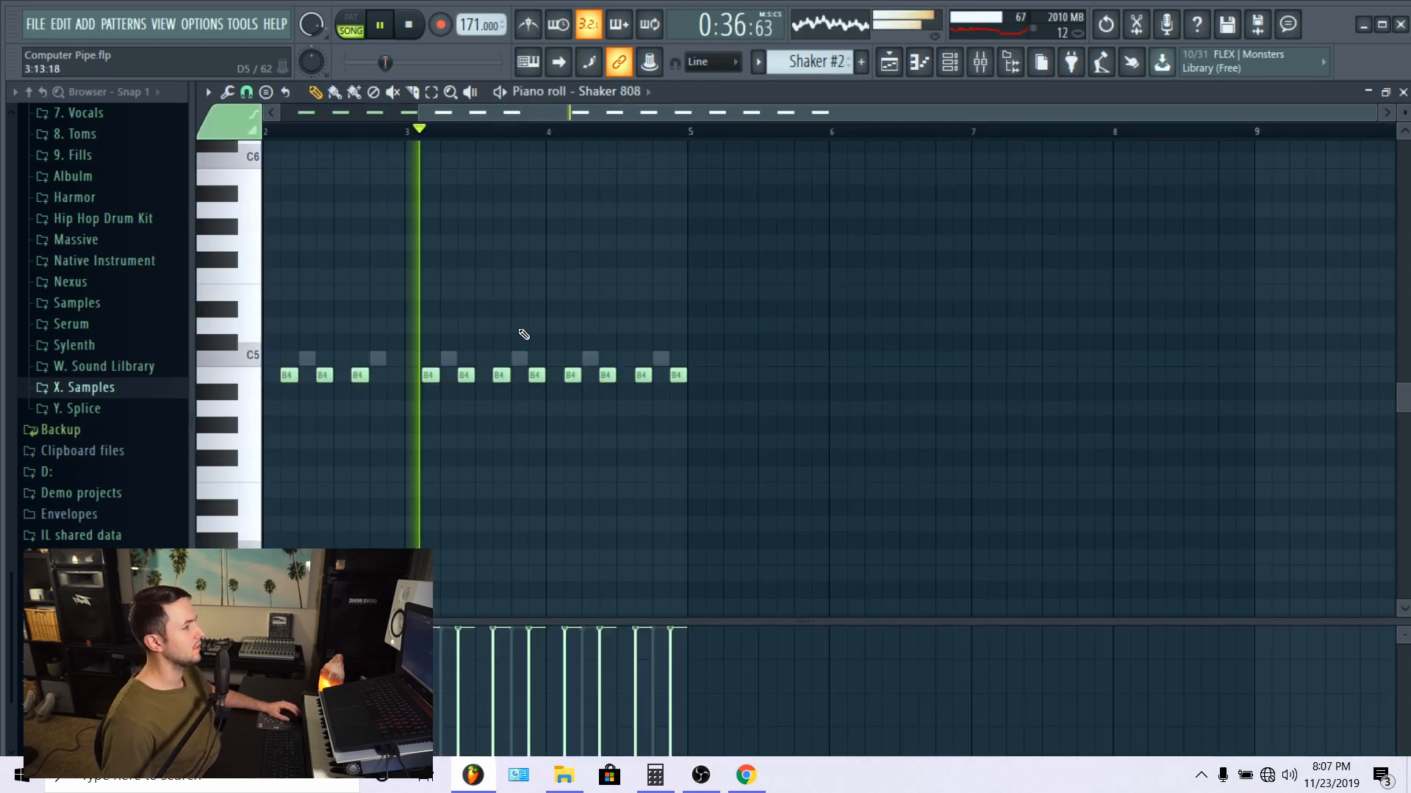
{"action": "key", "text": "space"}
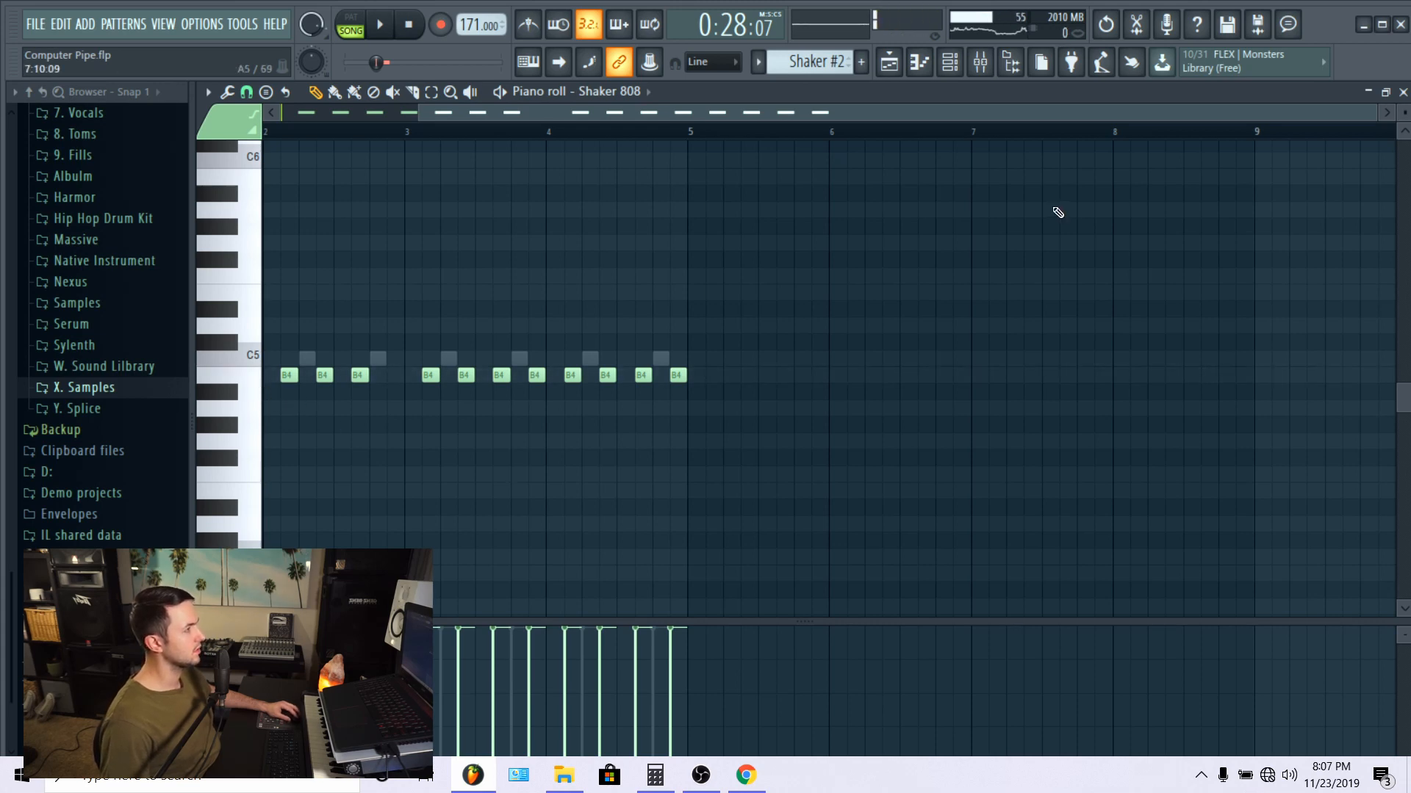
Step: Return to the playlist, clear the time selection and play the arrangement from bar 37, where Shaker #4 begins
{"action": "left_click", "coordinate": [898, 73]}
{"action": "scroll", "coordinate": [852, 141], "scroll_direction": "down", "scroll_amount": 3}
{"action": "left_click", "coordinate": [856, 137], "text": "ctrl"}
{"action": "scroll", "coordinate": [1071, 458], "scroll_direction": "up", "scroll_amount": 4}
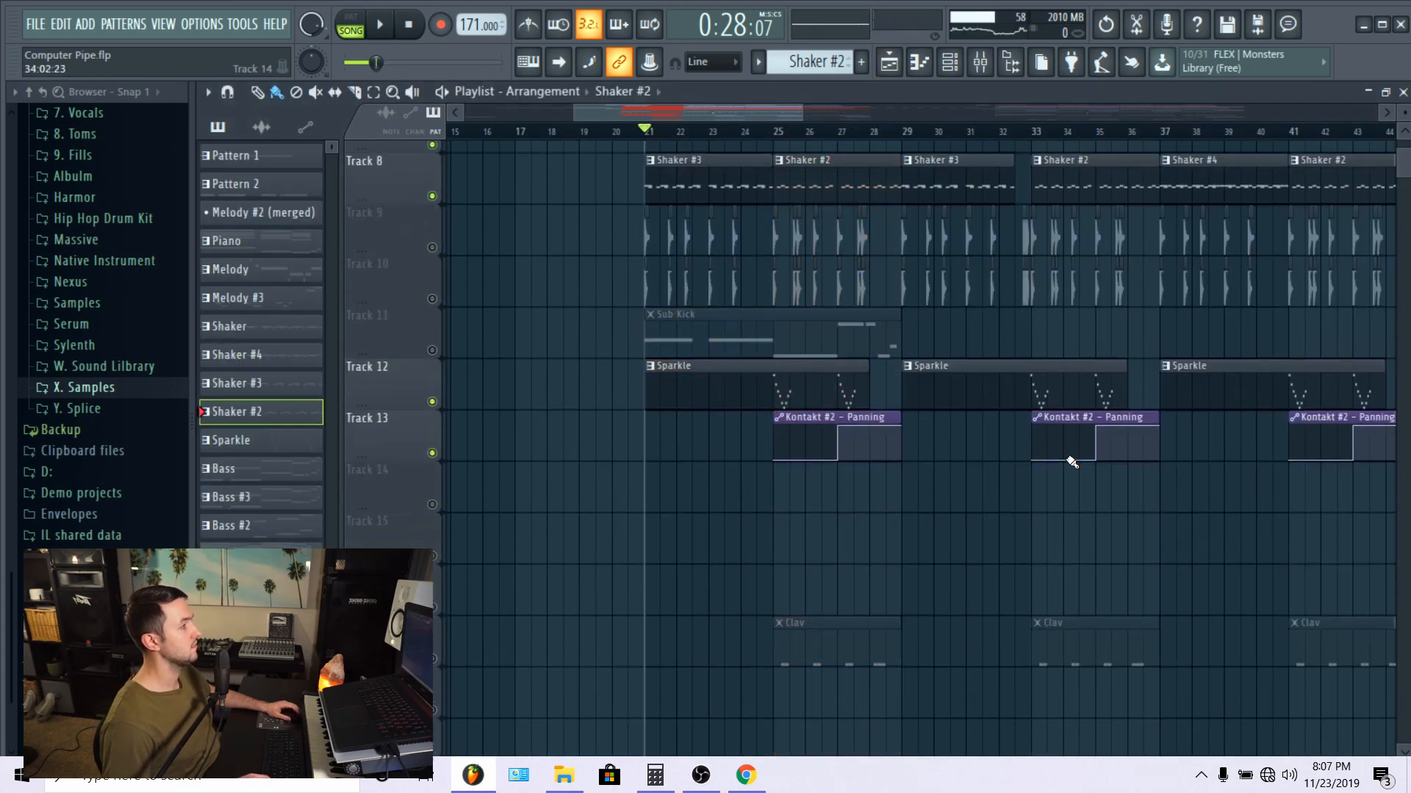
{"action": "left_click_drag", "start_coordinate": [1132, 424], "coordinate": [971, 421]}
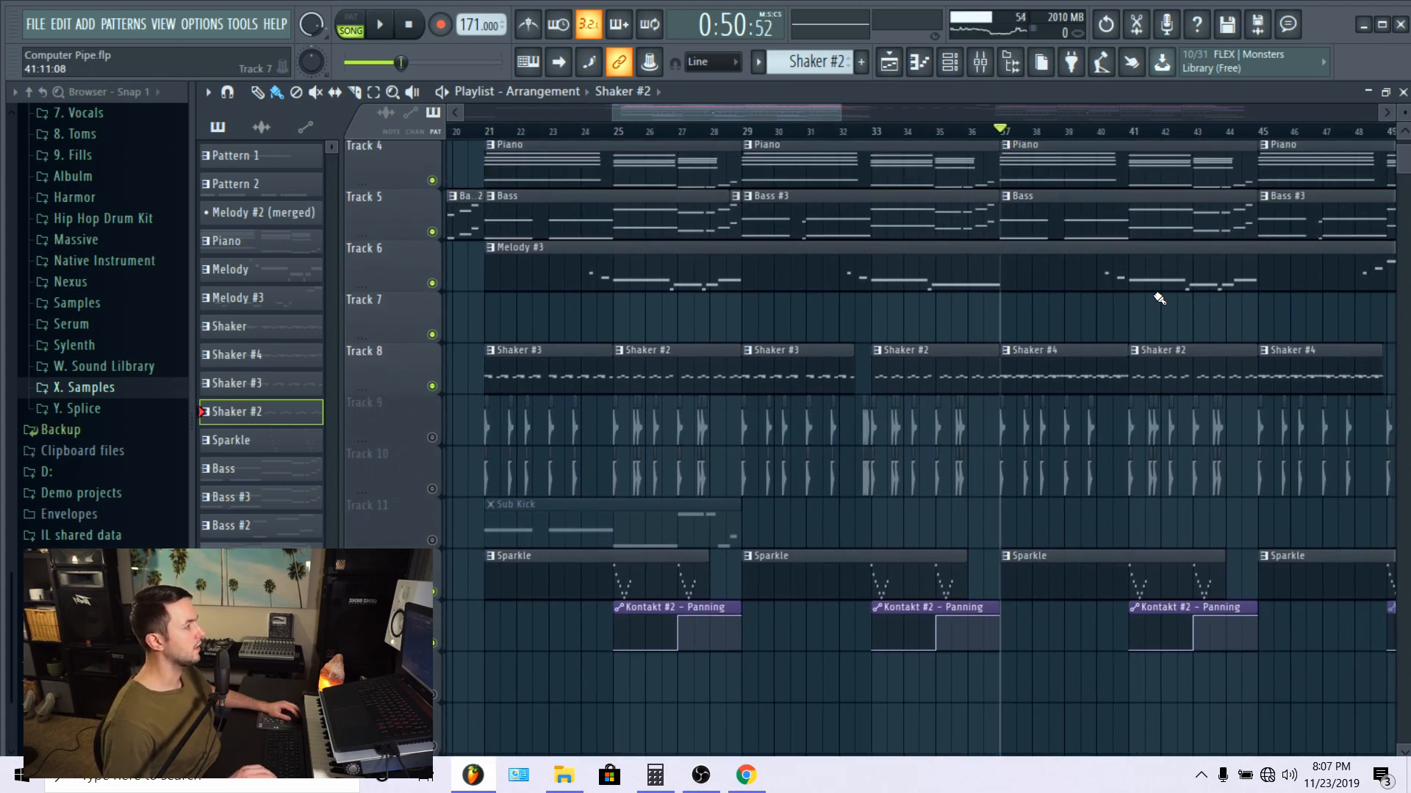
{"action": "key", "text": "space"}
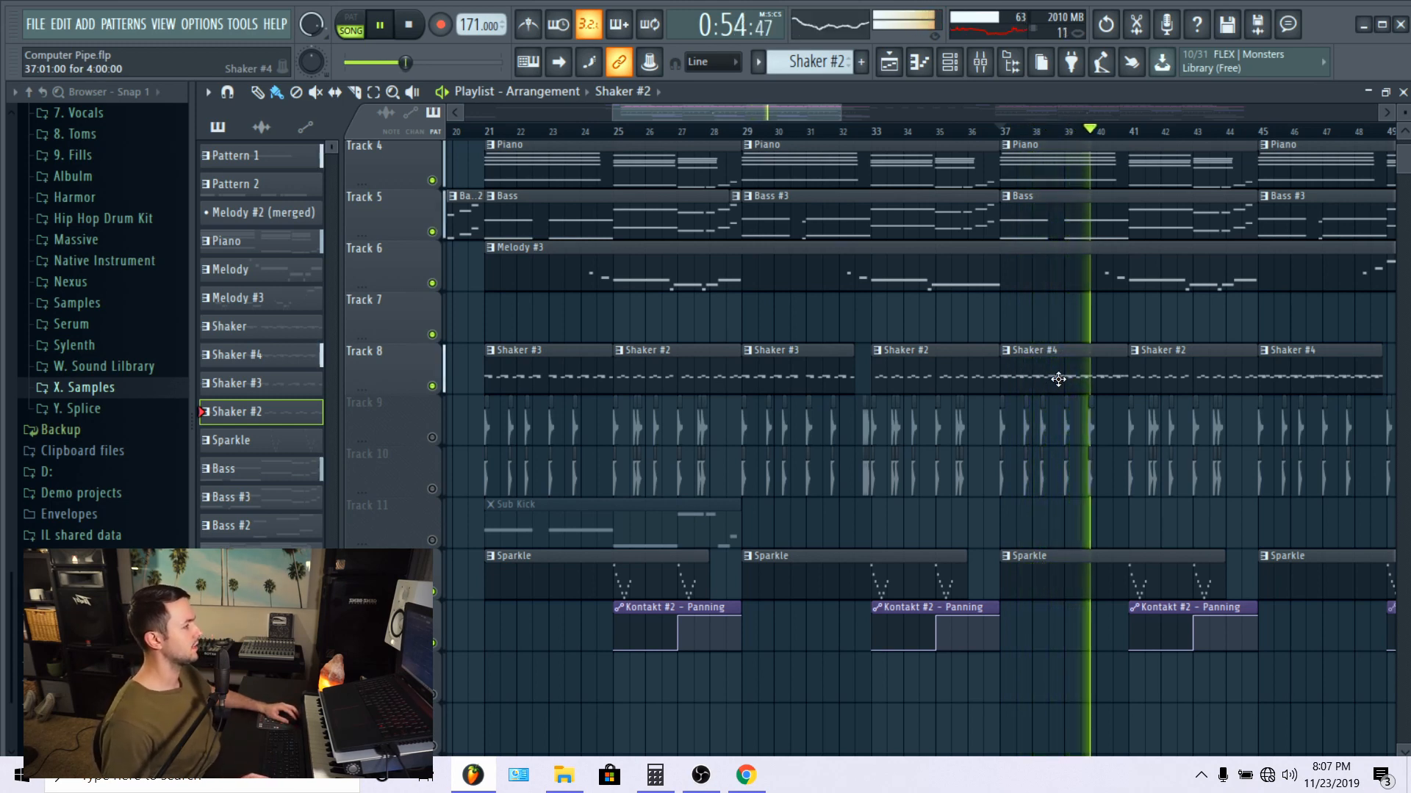
Step: Examine how the Shaker #4 and Shaker #2 patterns fit with the other tracks during playback, and stop it
{"action": "scroll", "coordinate": [1059, 376], "scroll_direction": "down", "scroll_amount": 2}
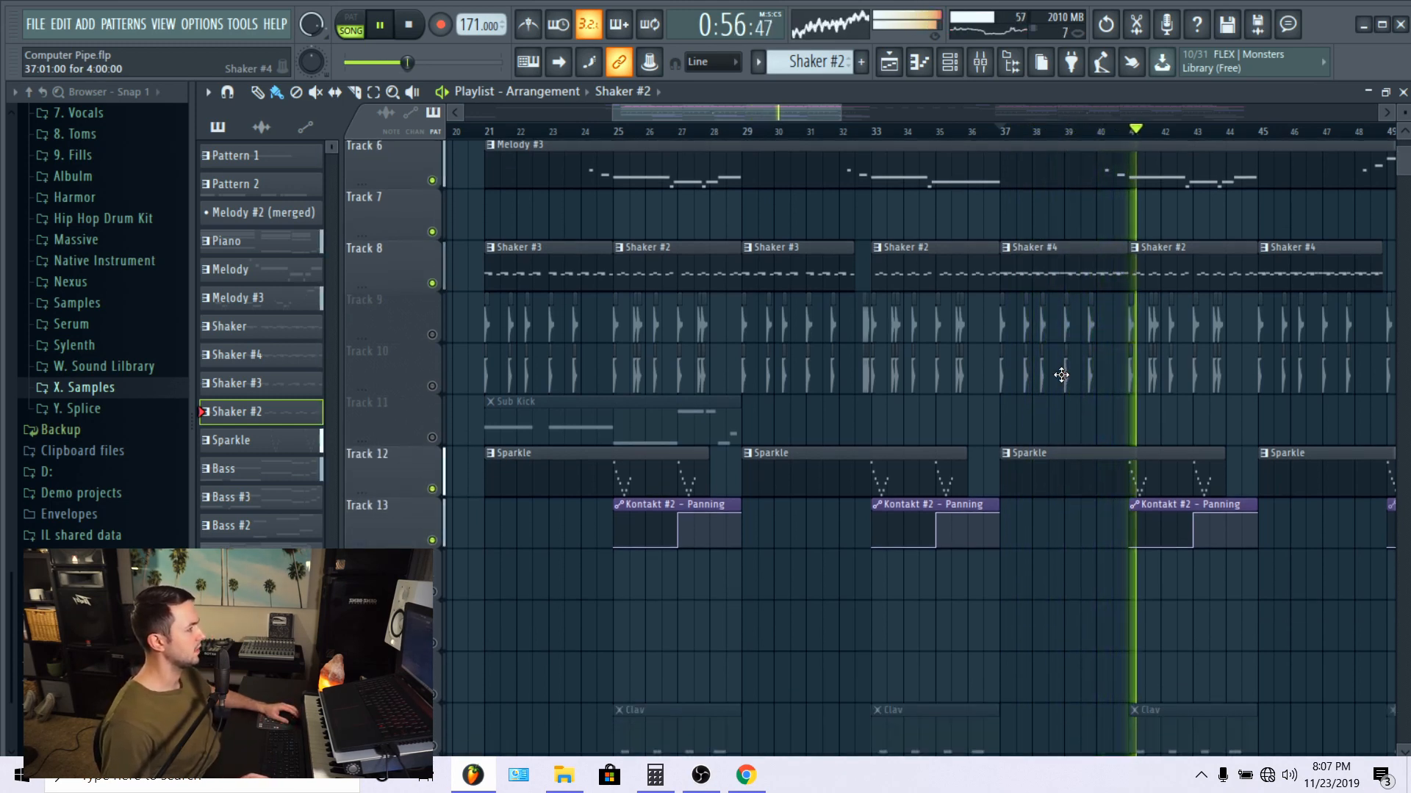
{"action": "scroll", "coordinate": [1061, 376], "scroll_direction": "down", "scroll_amount": 2}
{"action": "scroll", "coordinate": [1061, 375], "scroll_direction": "up", "scroll_amount": 3}
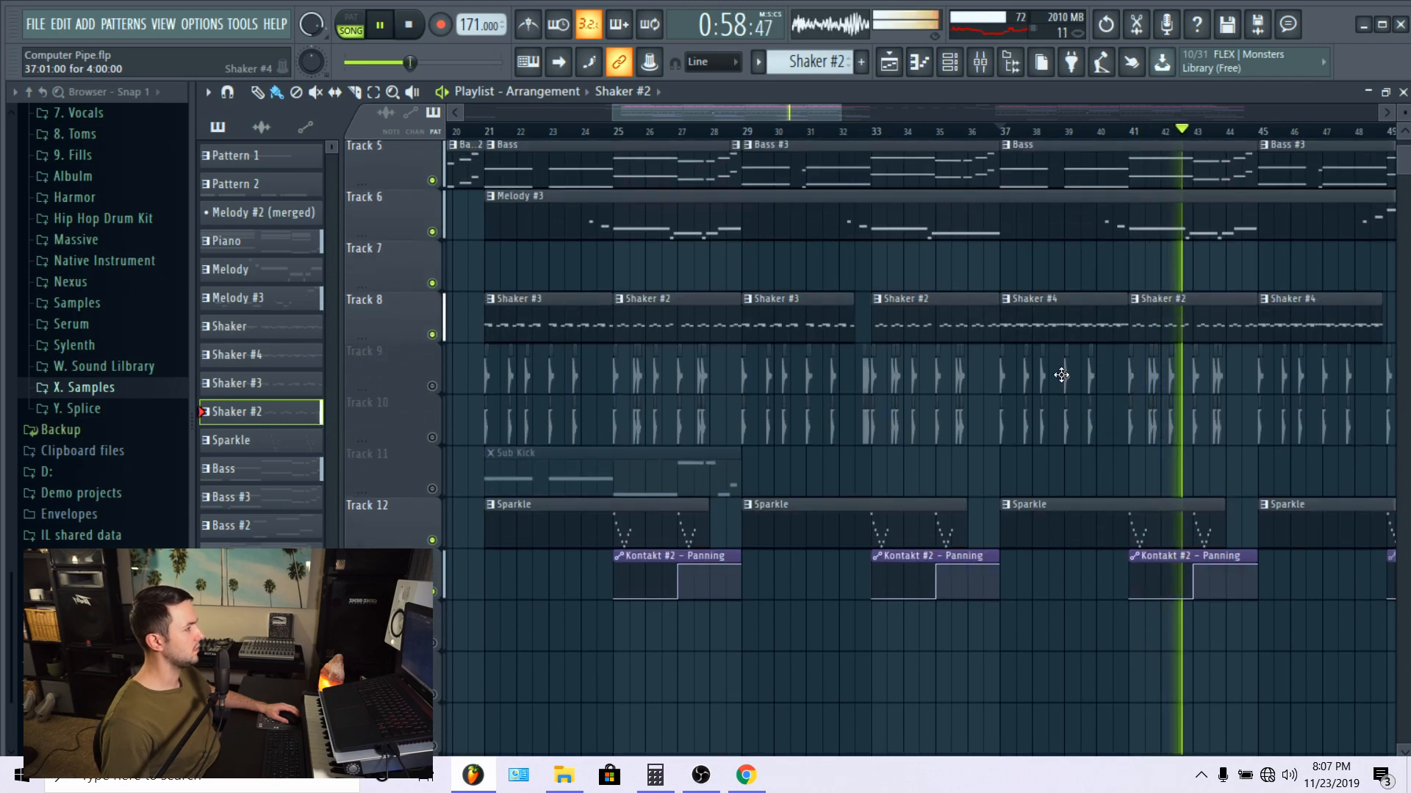
{"action": "scroll", "coordinate": [1060, 375], "scroll_direction": "down", "scroll_amount": 2}
{"action": "scroll", "coordinate": [1061, 376], "scroll_direction": "up", "scroll_amount": 3}
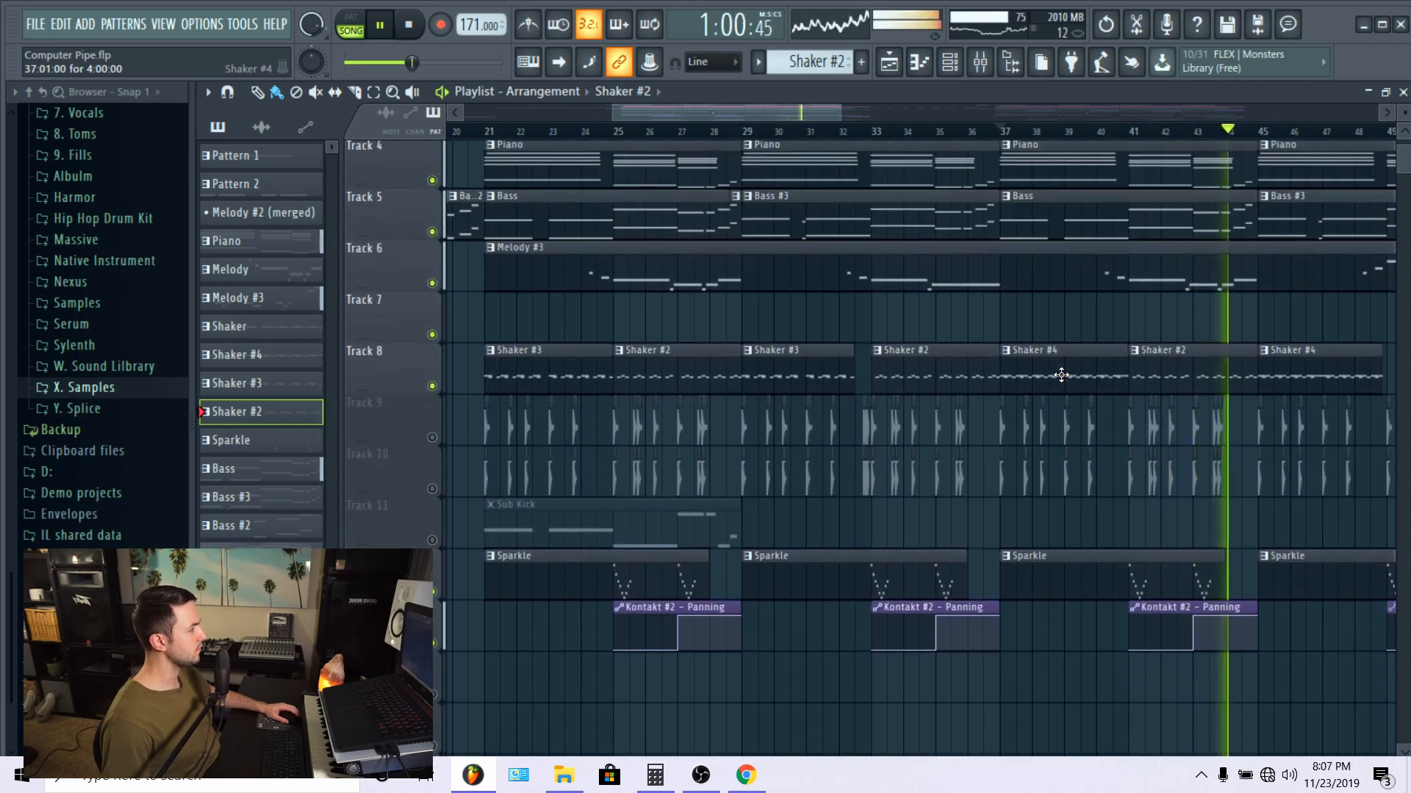
{"action": "scroll", "coordinate": [1061, 376], "scroll_direction": "down", "scroll_amount": 3}
{"action": "scroll", "coordinate": [1060, 372], "scroll_direction": "up", "scroll_amount": 4}
{"action": "scroll", "coordinate": [1065, 372], "scroll_direction": "down", "scroll_amount": 4}
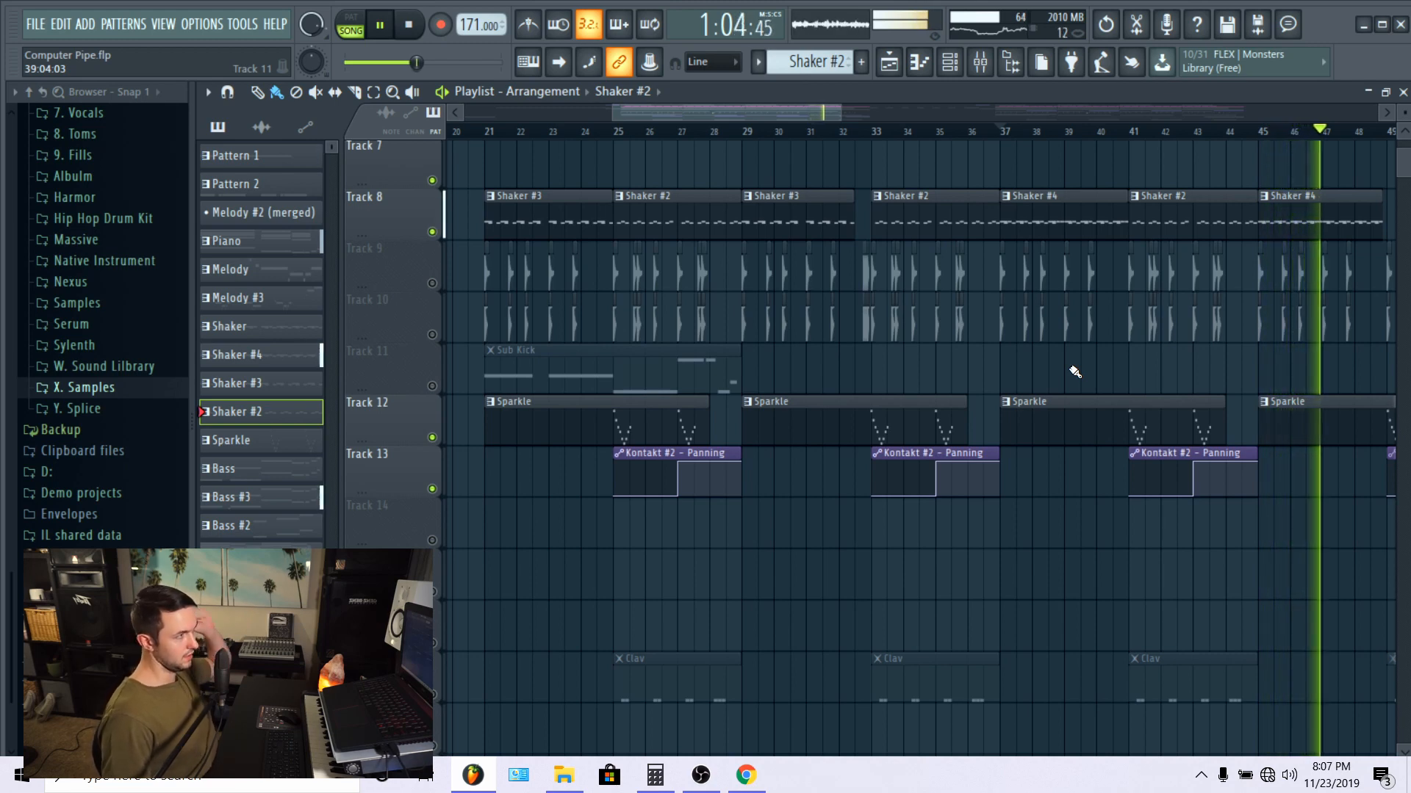
{"action": "key", "text": "space"}
Step: Unmute Track 9 and play the arrangement from bar 21
{"action": "scroll", "coordinate": [837, 457], "scroll_direction": "left", "scroll_amount": 4}
{"action": "scroll", "coordinate": [853, 470], "scroll_direction": "up", "scroll_amount": 1}
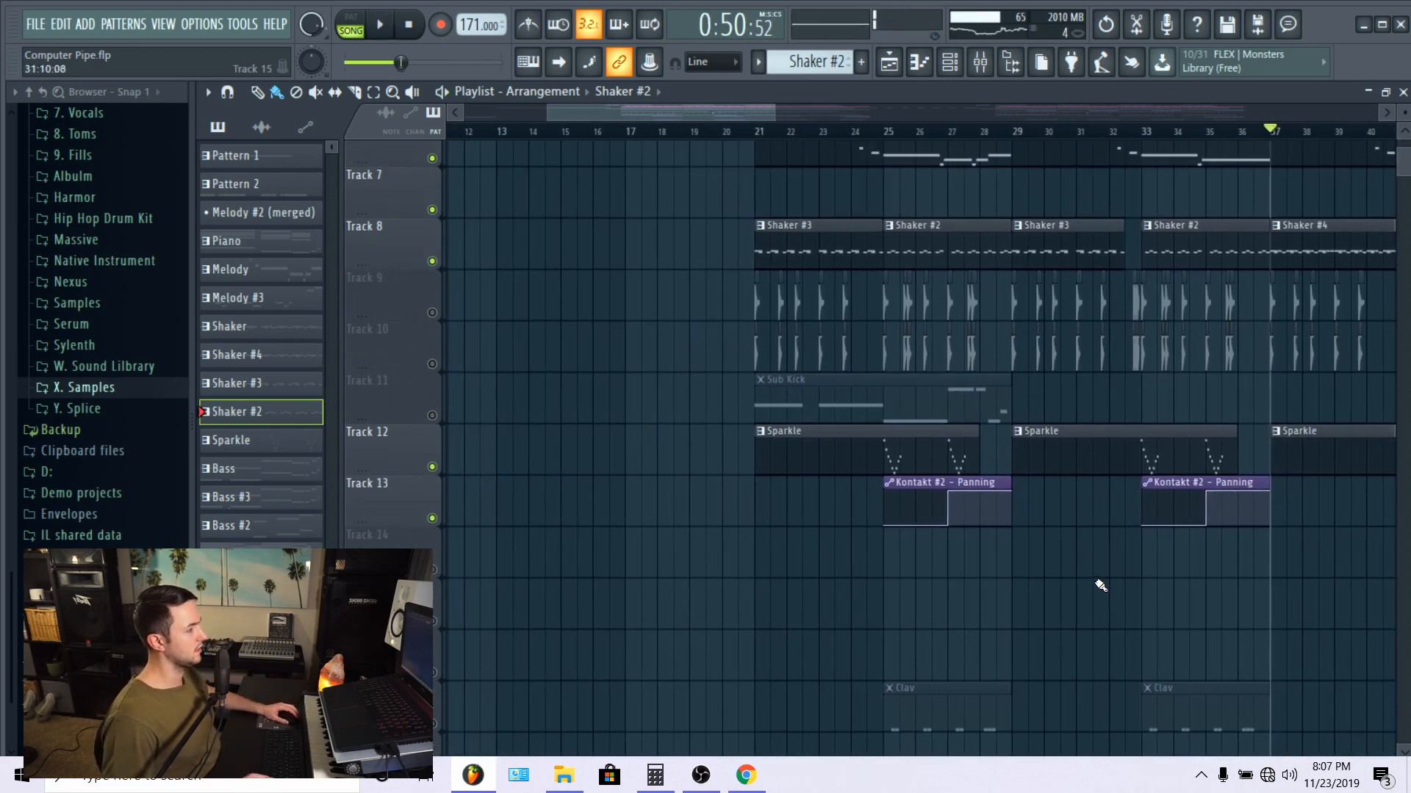
{"action": "left_click", "coordinate": [433, 312]}
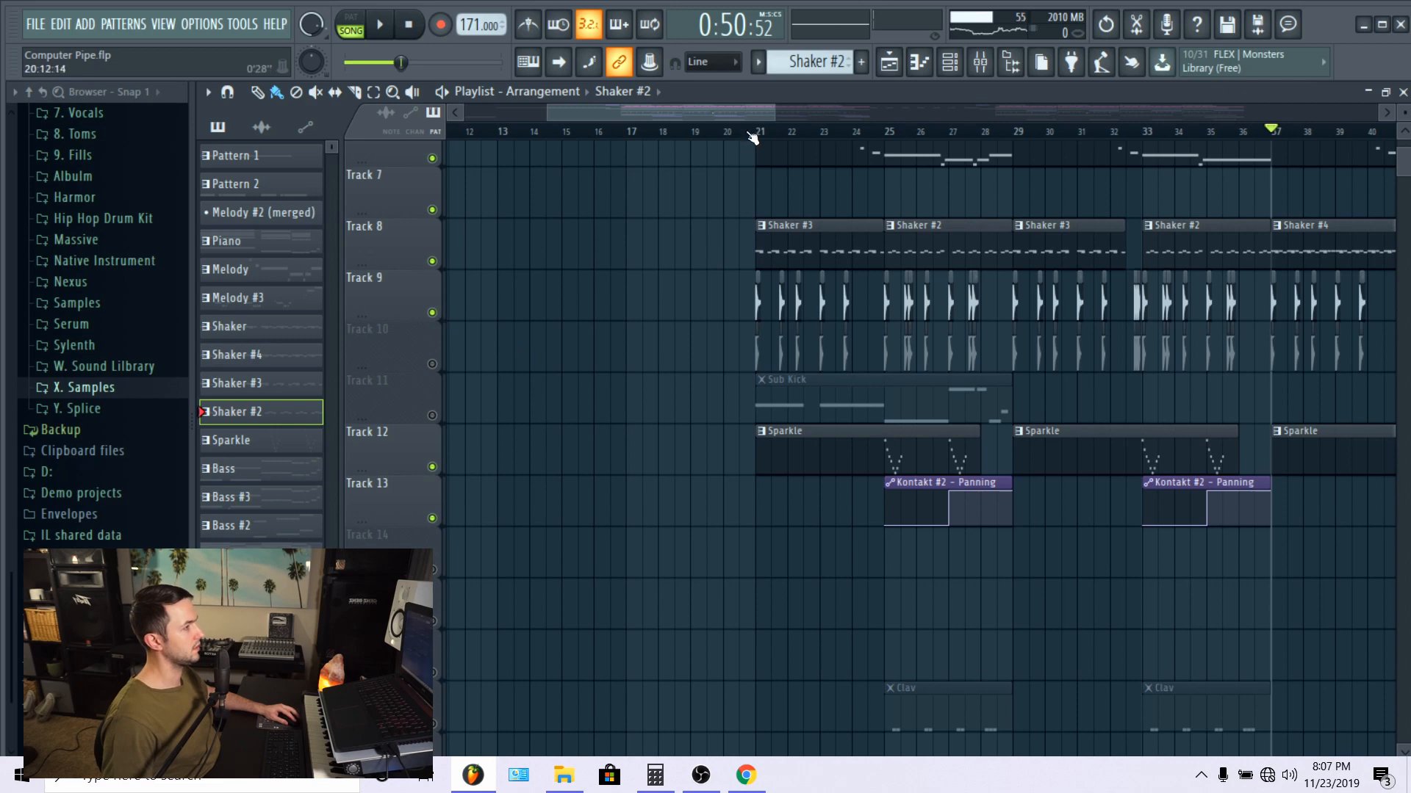
{"action": "key", "text": "space"}
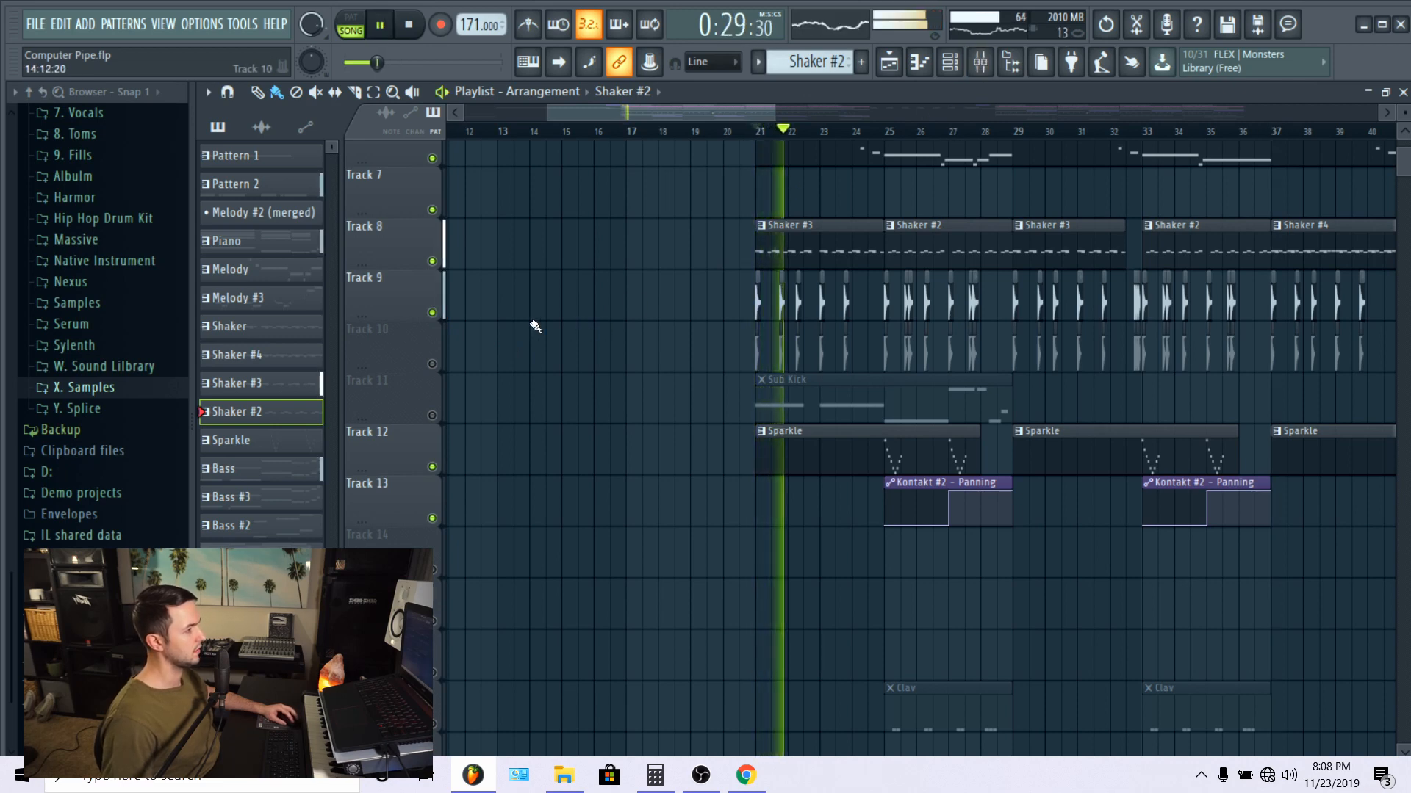
Step: Solo Track 9 and restart playback from bar 21 to hear its samples alone
{"action": "left_click", "coordinate": [432, 313], "text": "ctrl"}
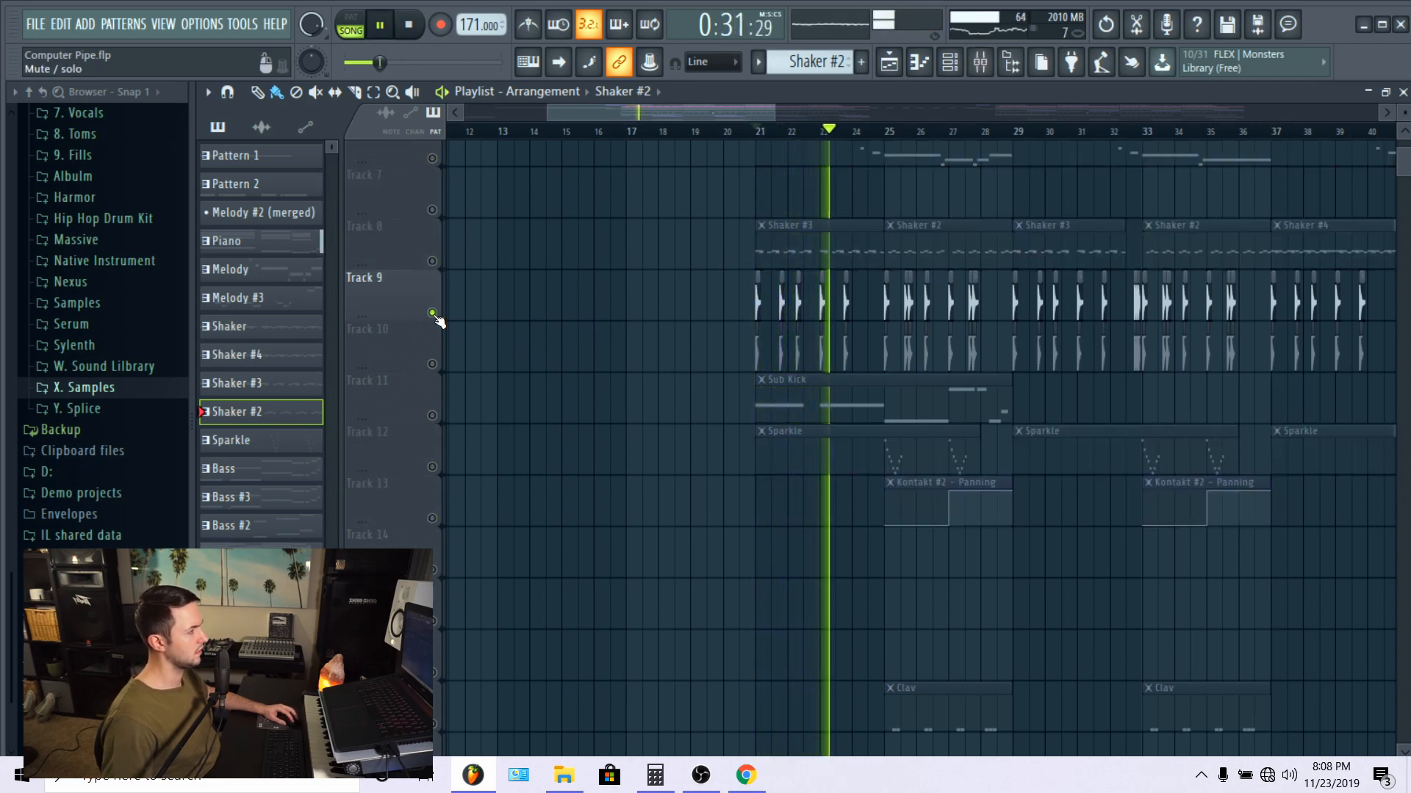
{"action": "key", "text": "space"}
{"action": "key", "text": "space"}
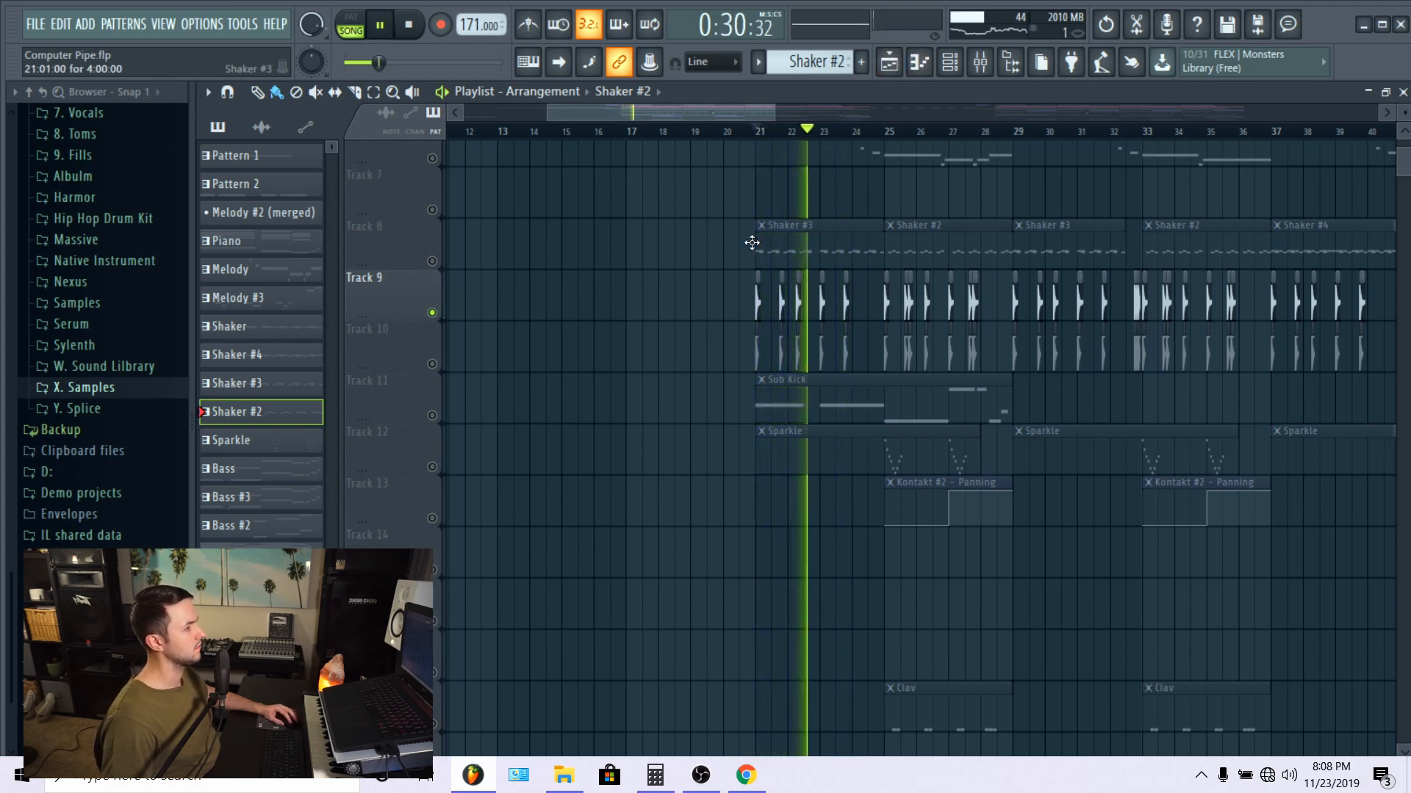
Step: Unmute Track 10 alongside Track 9, listen to both from bar 21, and stop playback
{"action": "key", "text": "space"}
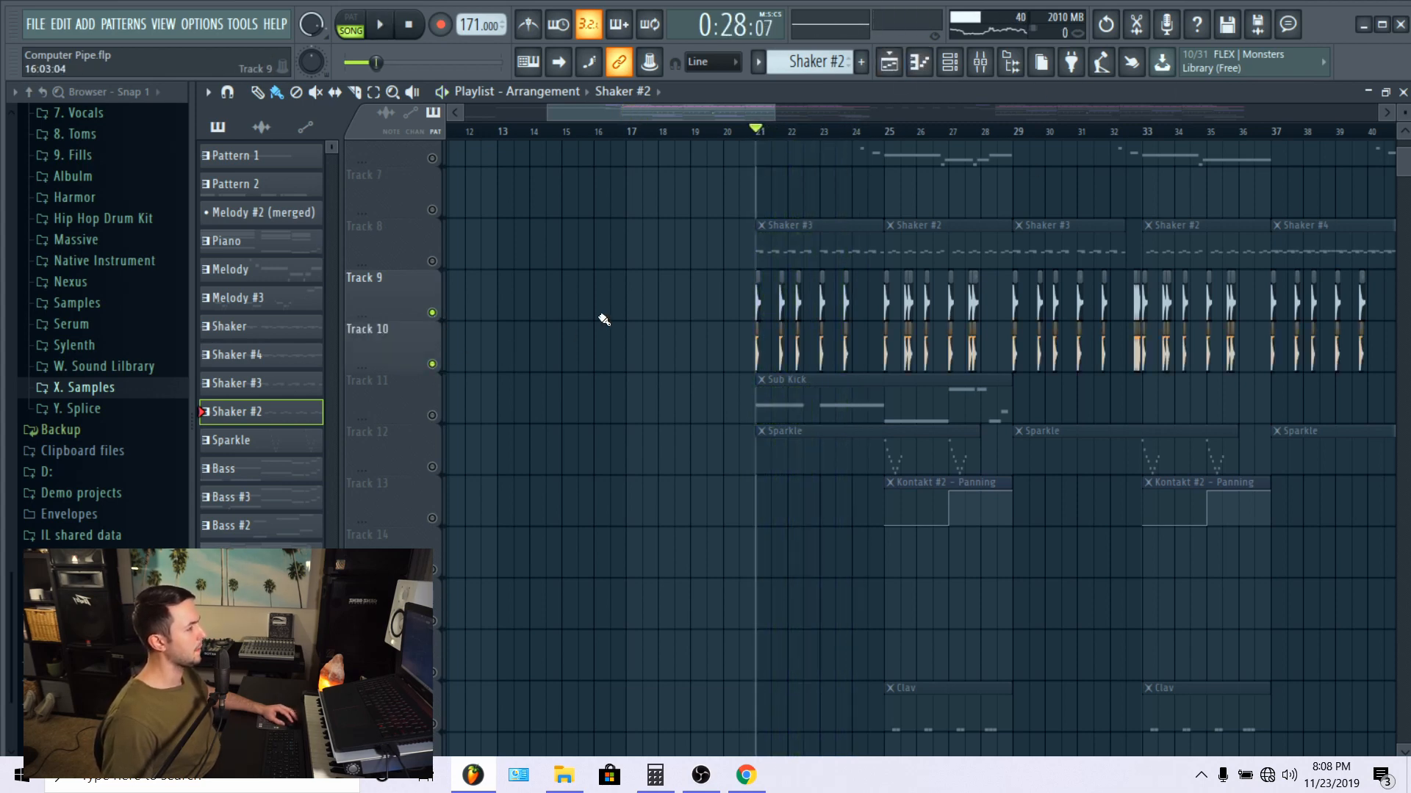
{"action": "key", "text": "space"}
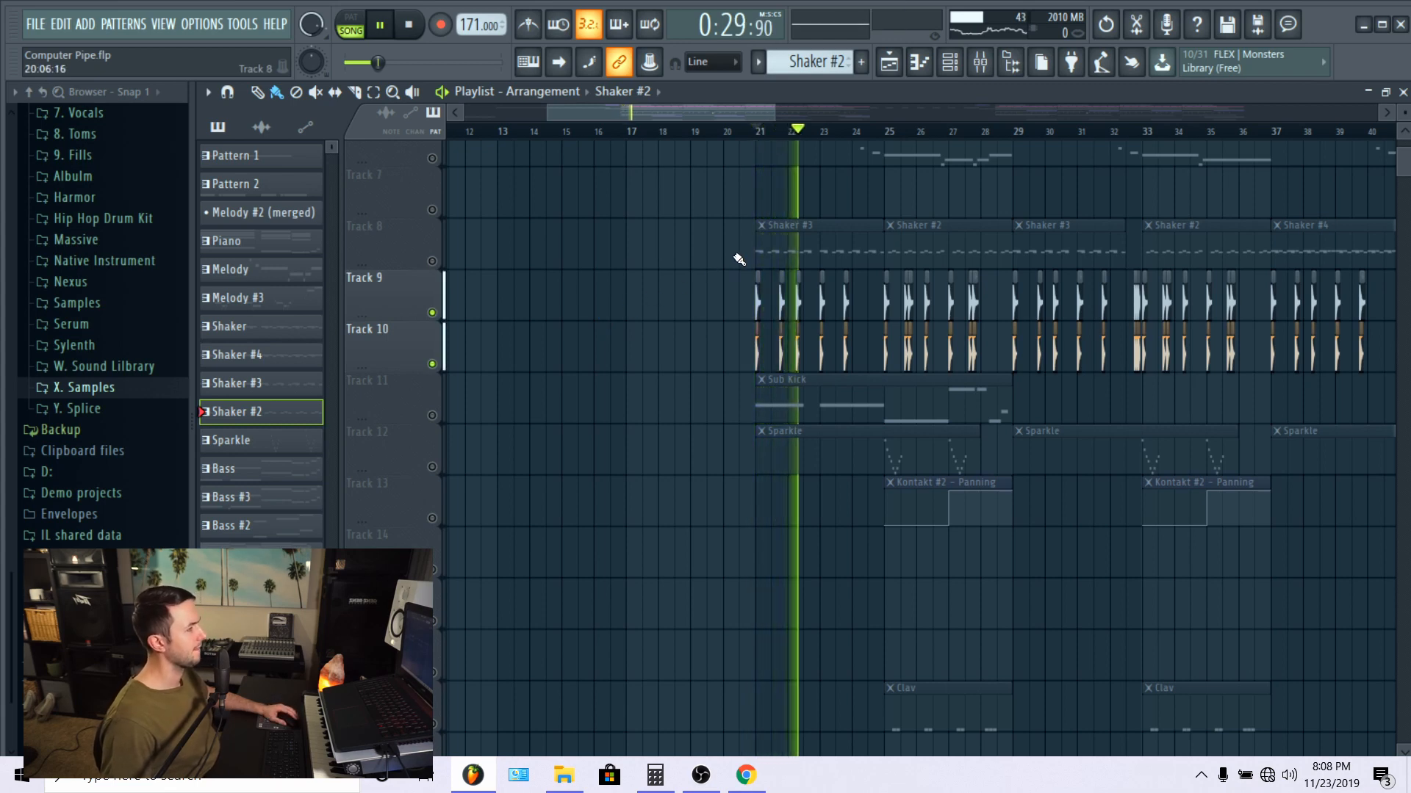
{"action": "scroll", "coordinate": [650, 419], "scroll_direction": "up", "scroll_amount": 5}
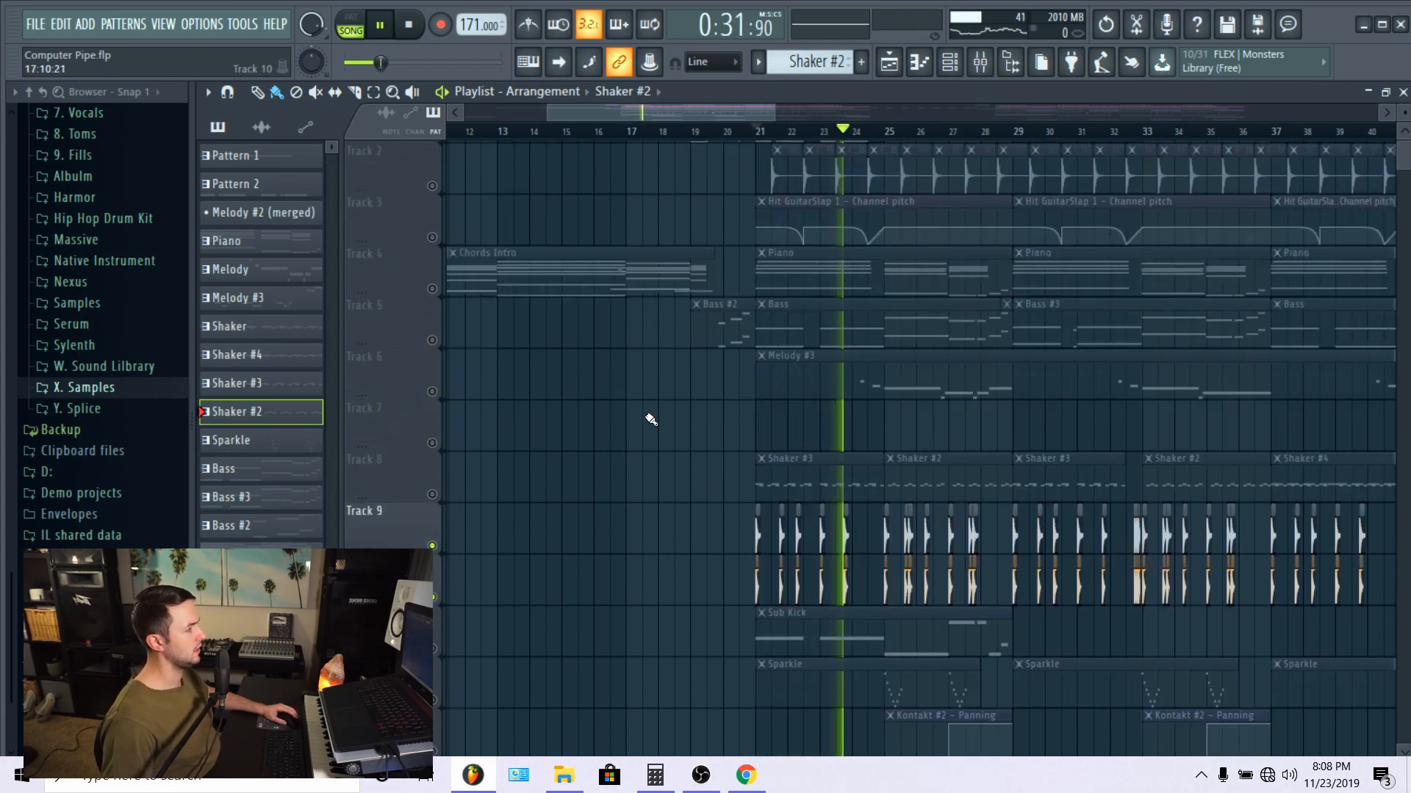
{"action": "scroll", "coordinate": [651, 418], "scroll_direction": "up", "scroll_amount": 1}
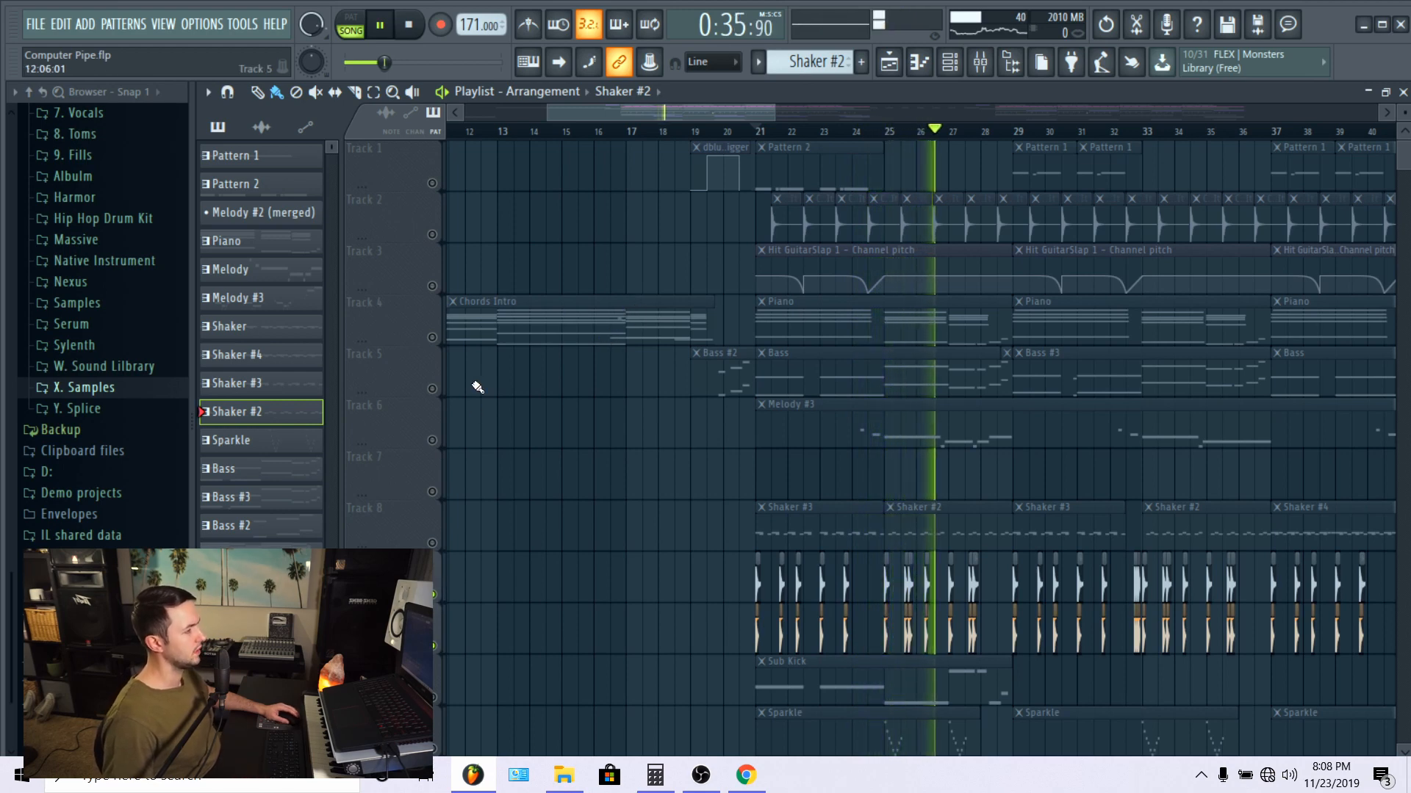
{"action": "scroll", "coordinate": [494, 590], "scroll_direction": "down", "scroll_amount": 6}
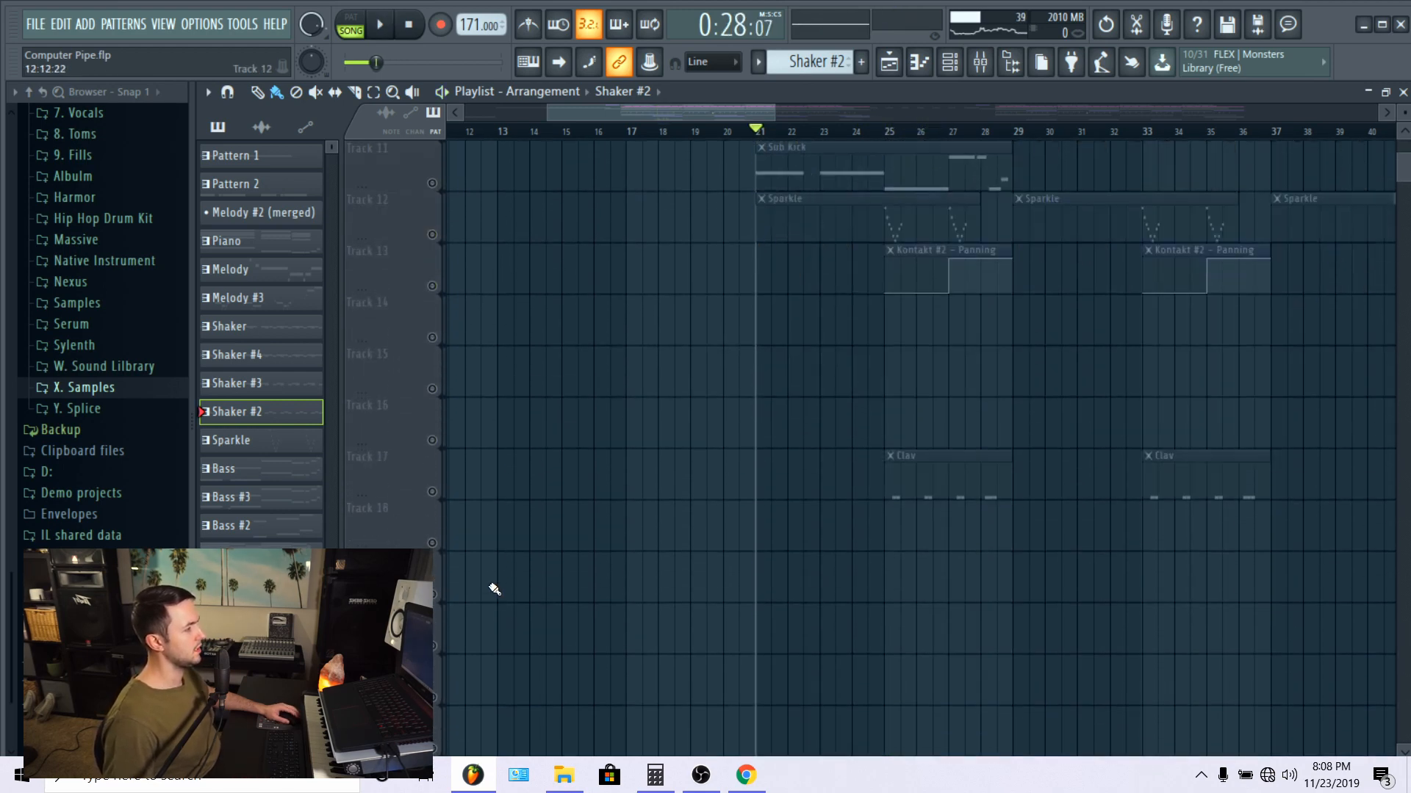
Step: Unmute all tracks together and play the full arrangement from bar 21
{"action": "right_click", "coordinate": [432, 339]}
{"action": "right_click", "coordinate": [432, 339]}
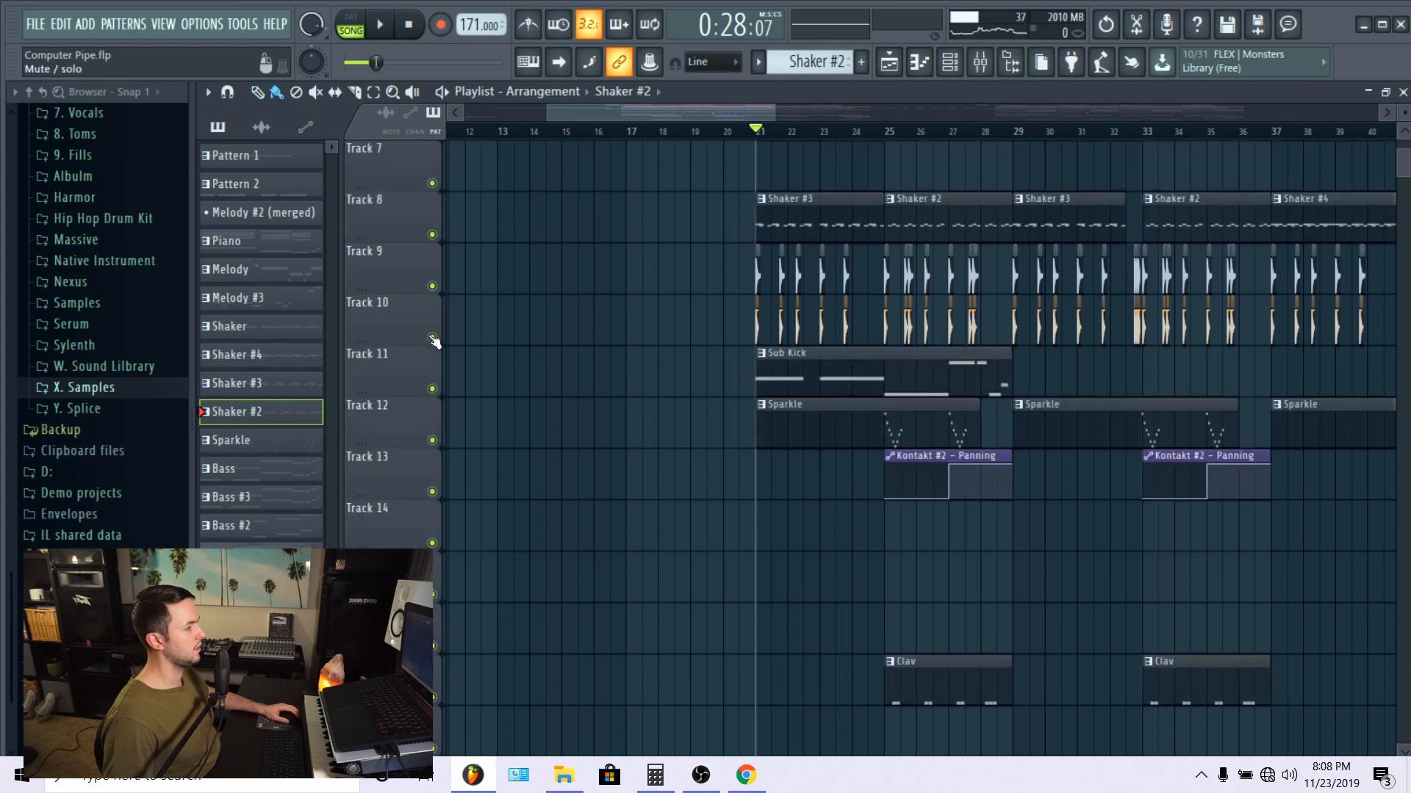
{"action": "scroll", "coordinate": [630, 492], "scroll_direction": "down", "scroll_amount": 4}
{"action": "key", "text": "space"}
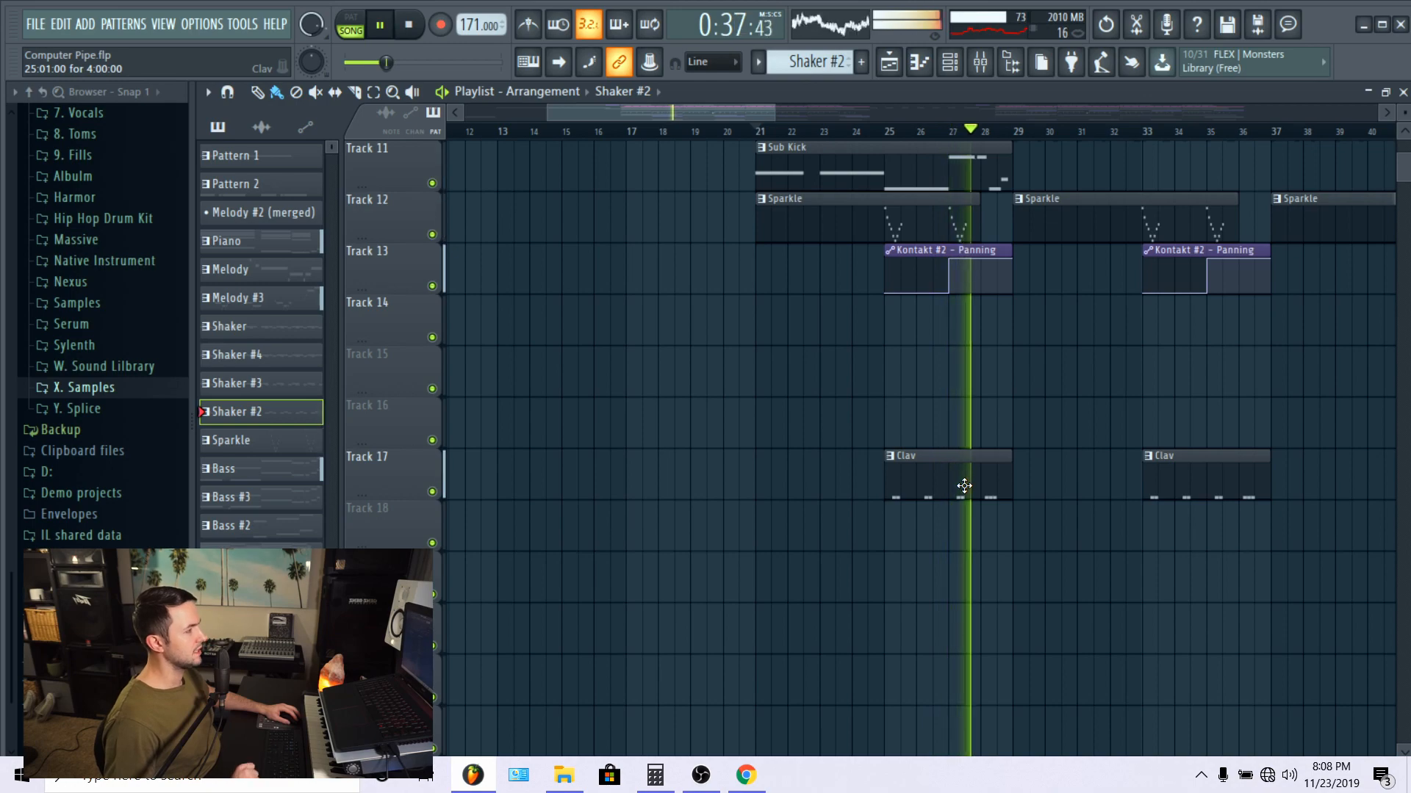
Step: Examine the arrangement of all tracks during playback, from the guitar hits and piano down to the Sparkle, panning and Clav clips
{"action": "scroll", "coordinate": [977, 478], "scroll_direction": "up", "scroll_amount": 6}
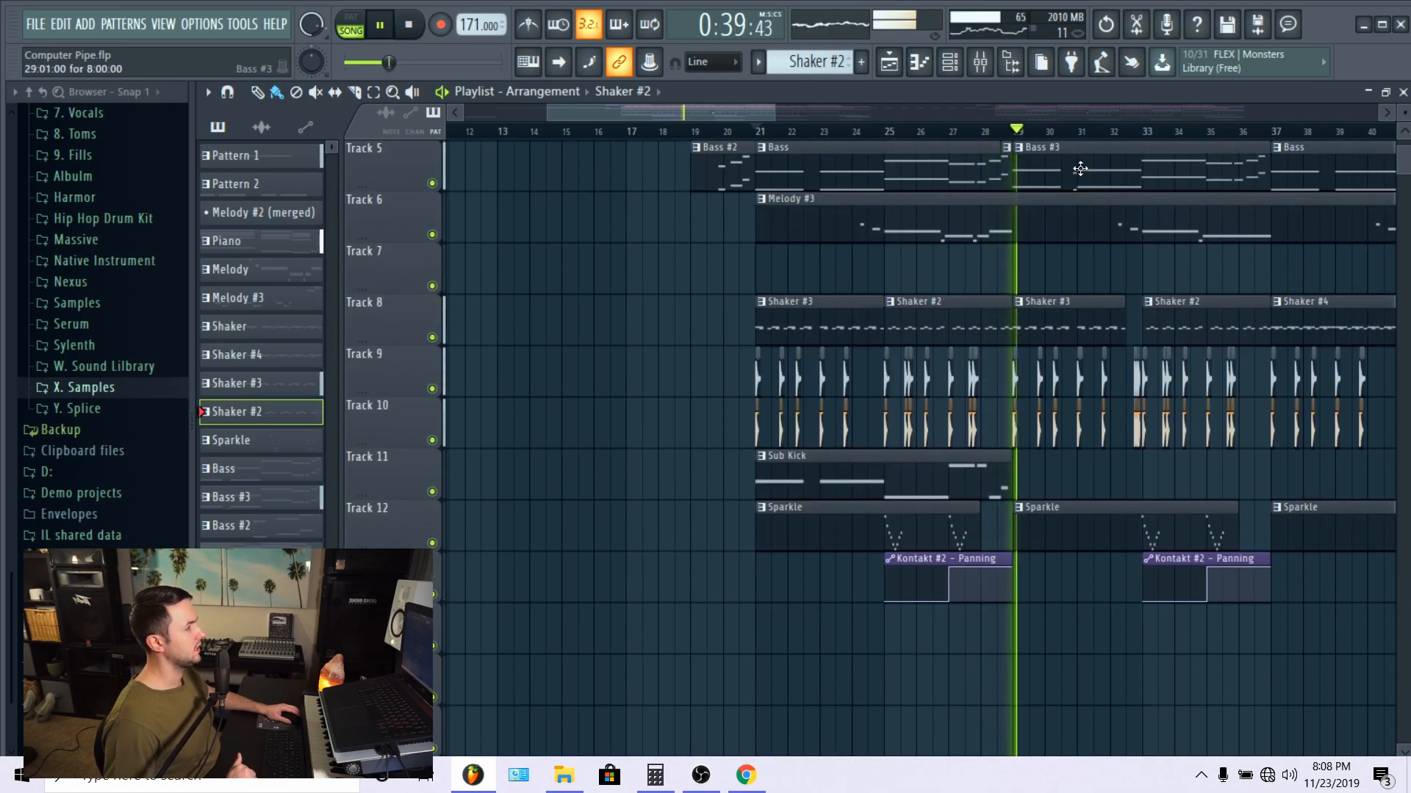
{"action": "scroll", "coordinate": [1085, 139], "scroll_direction": "down", "scroll_amount": 5}
{"action": "scroll", "coordinate": [1161, 421], "scroll_direction": "up", "scroll_amount": 3}
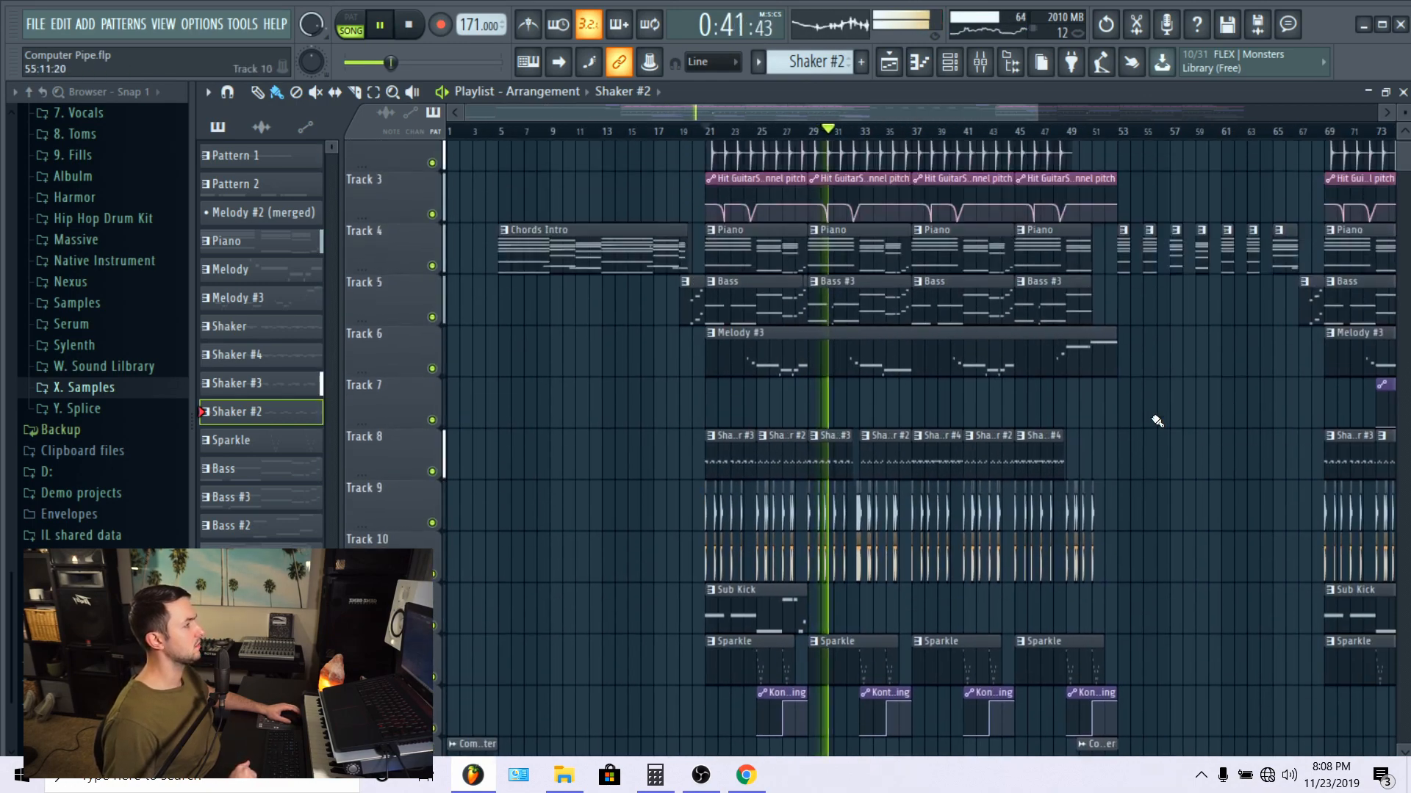
{"action": "scroll", "coordinate": [1161, 421], "scroll_direction": "up", "scroll_amount": 1}
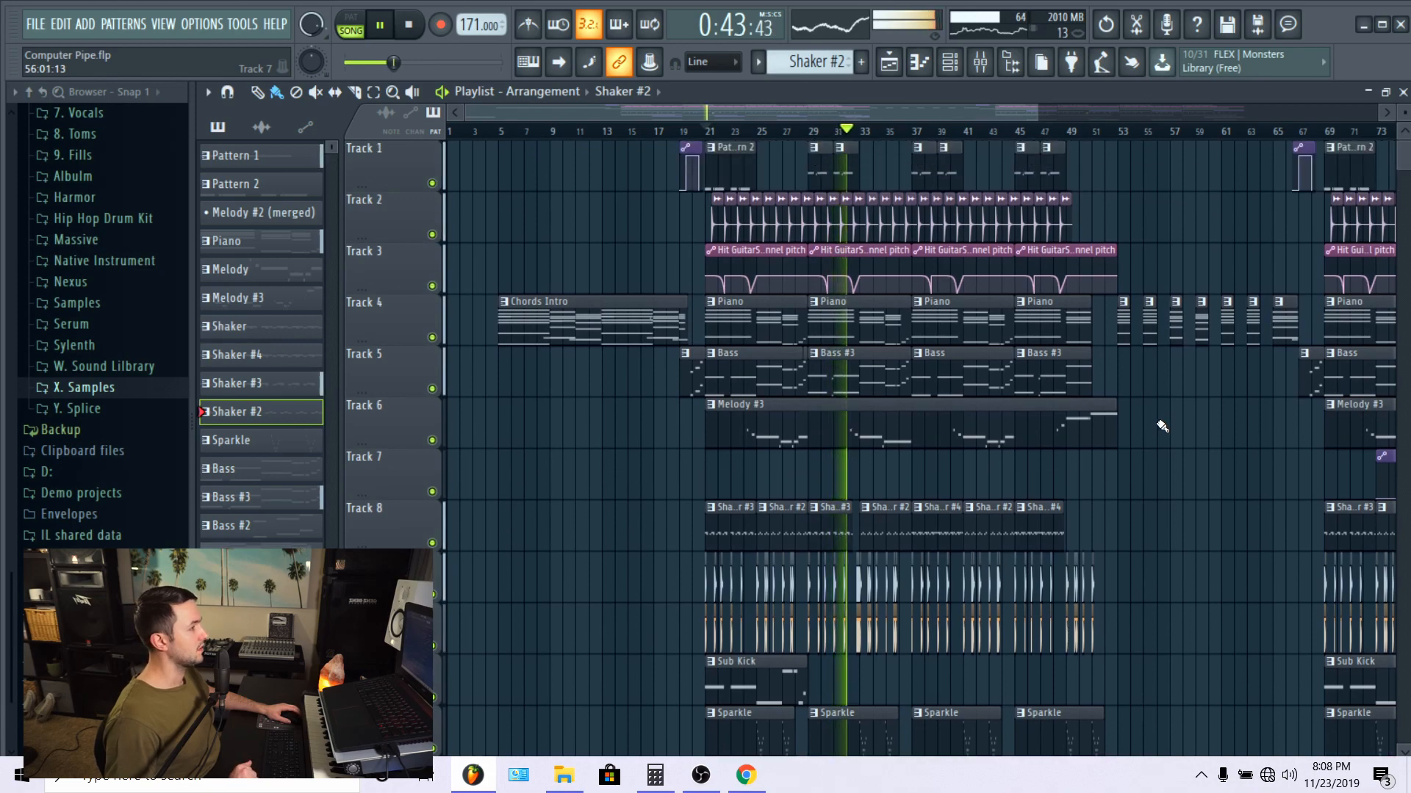
{"action": "scroll", "coordinate": [1161, 426], "scroll_direction": "down", "scroll_amount": 4}
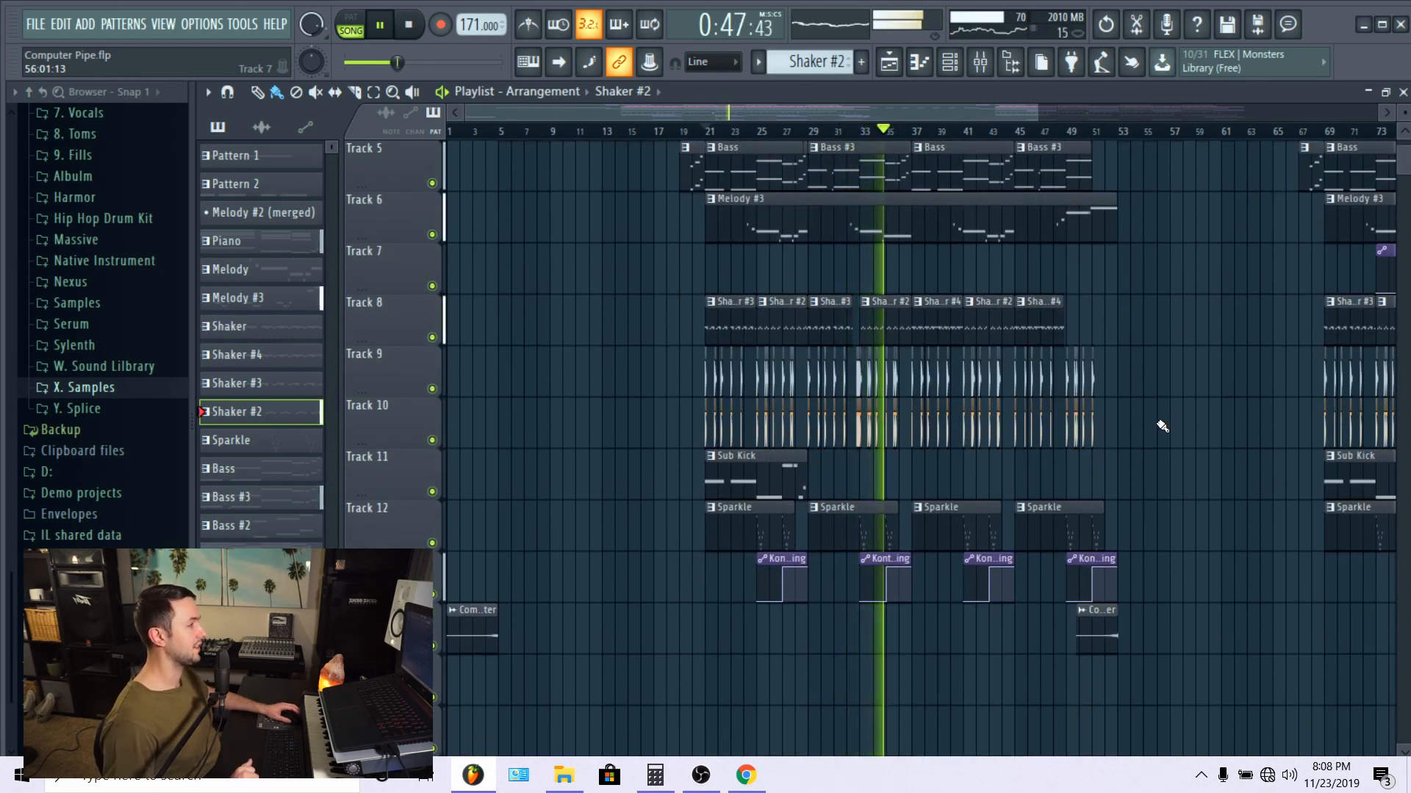
{"action": "scroll", "coordinate": [1163, 426], "scroll_direction": "down", "scroll_amount": 6}
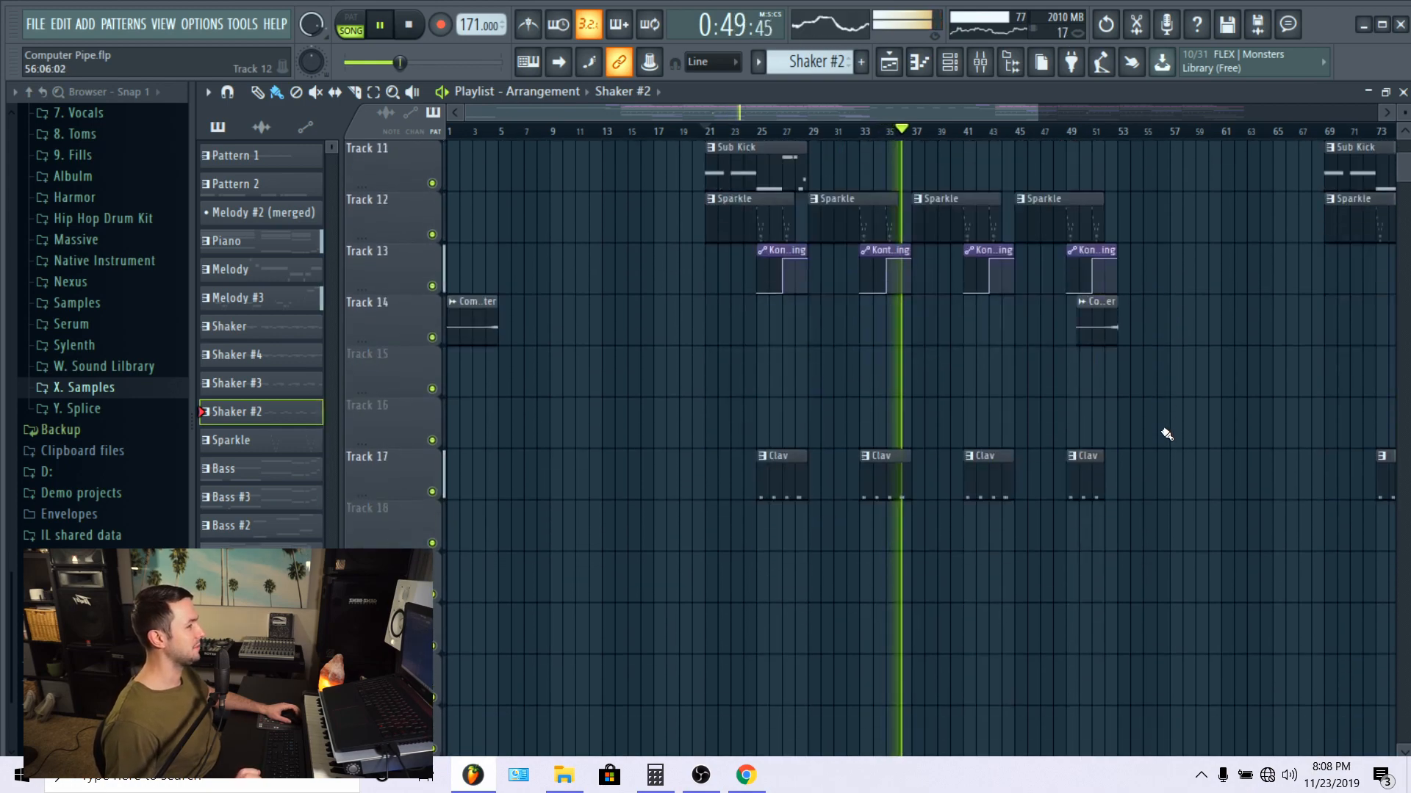
{"action": "scroll", "coordinate": [1167, 434], "scroll_direction": "up", "scroll_amount": 4}
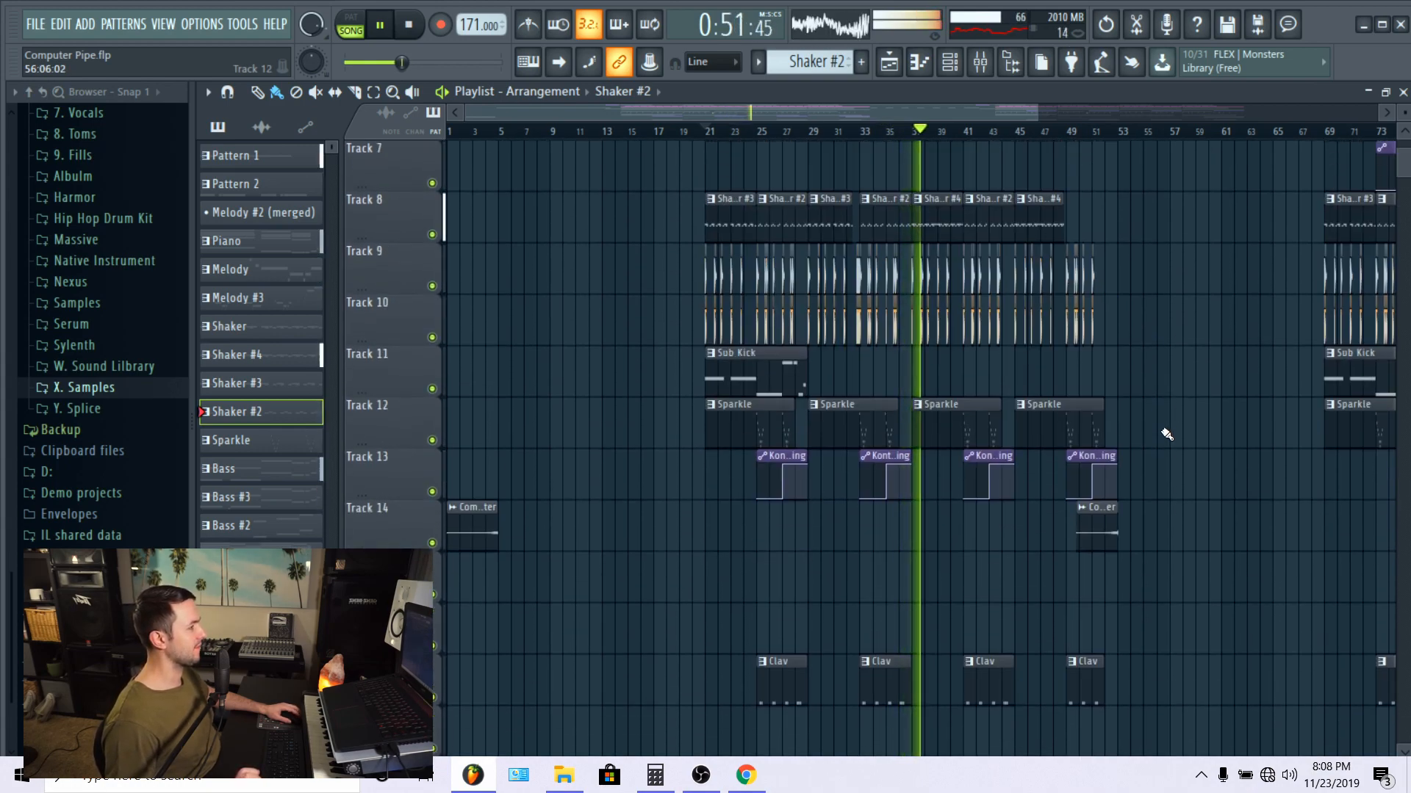
{"action": "scroll", "coordinate": [1166, 434], "scroll_direction": "up", "scroll_amount": 5}
{"action": "scroll", "coordinate": [1161, 426], "scroll_direction": "down", "scroll_amount": 2}
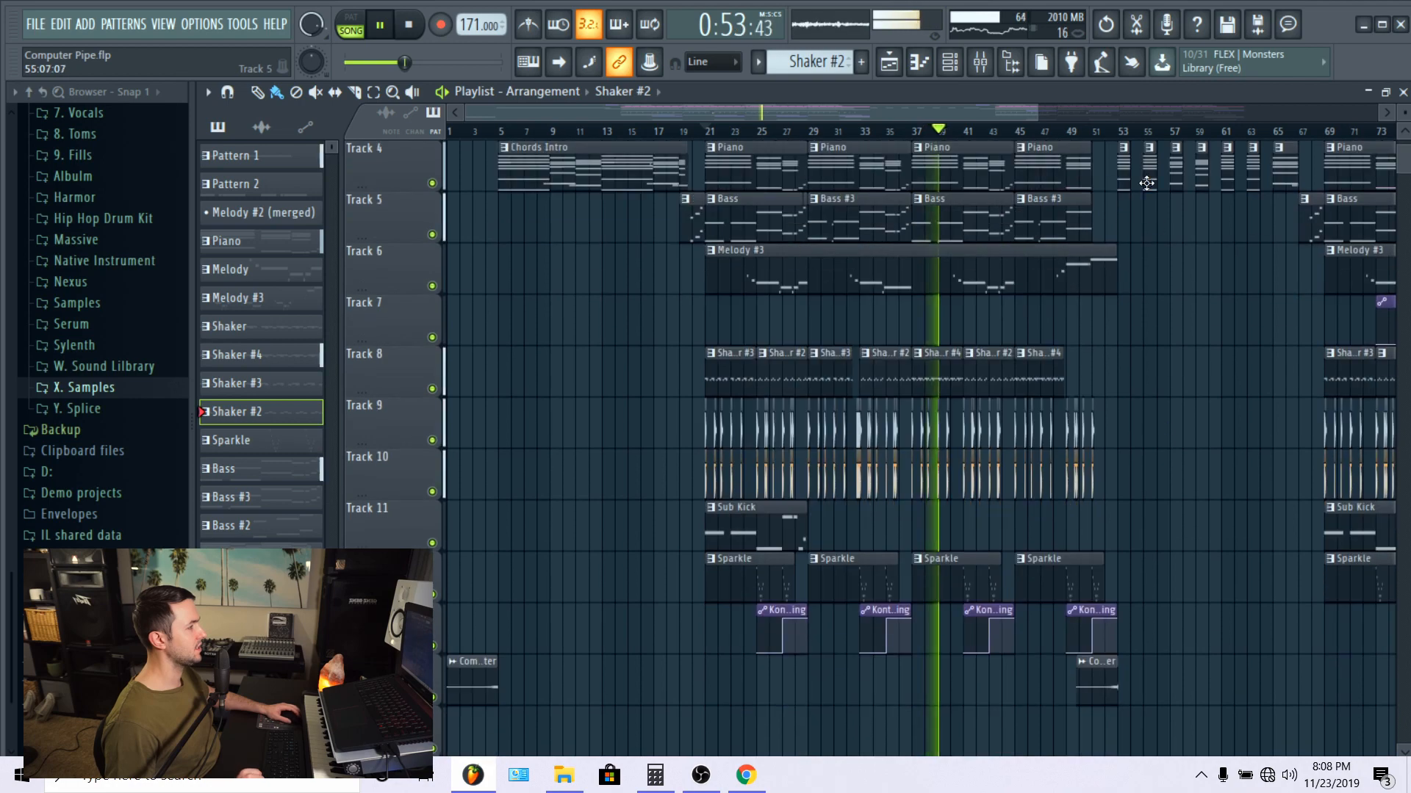
{"action": "scroll", "coordinate": [1121, 316], "scroll_direction": "up", "scroll_amount": 3}
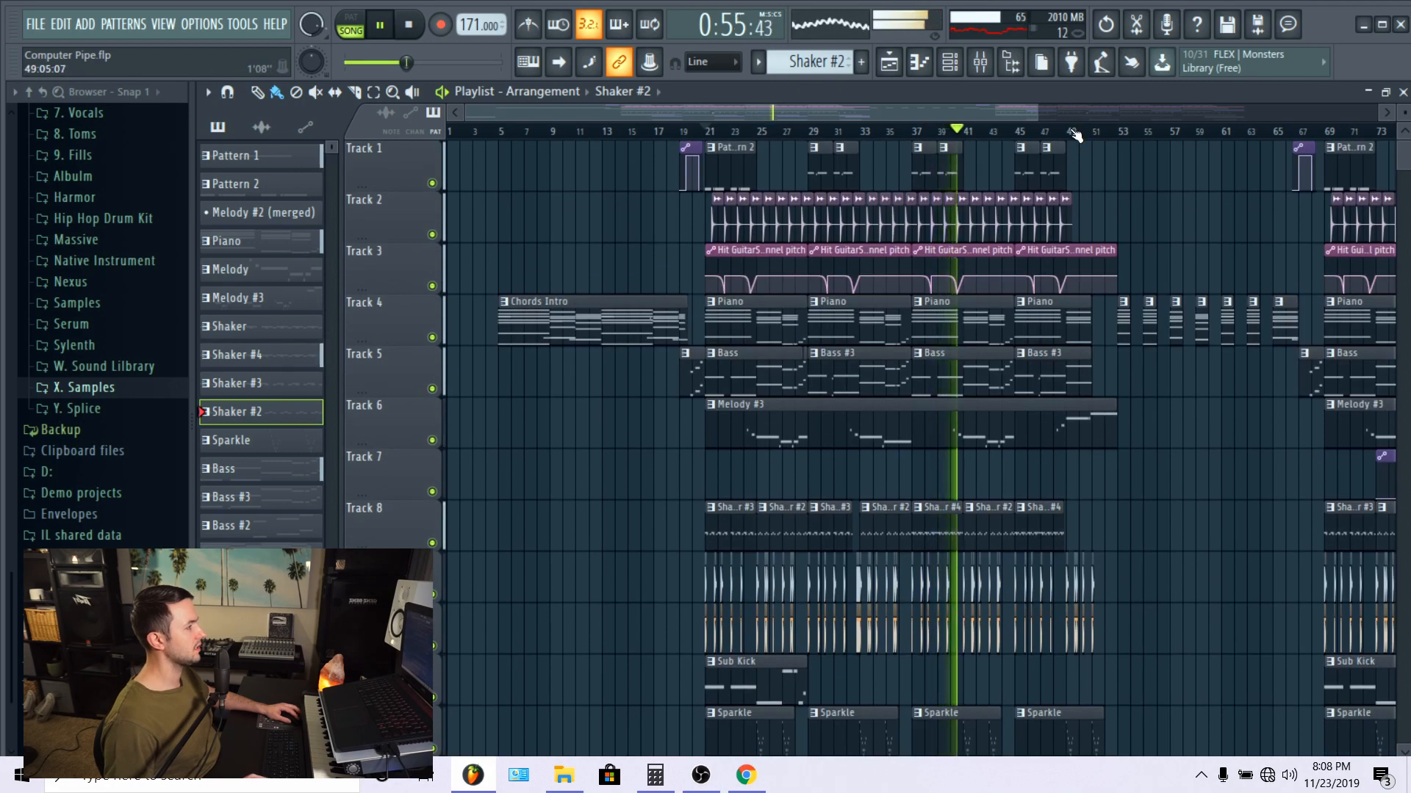
Step: Move playback to bar 47 and examine the panning automation and Track 14 audio clip leading up to bar 53
{"action": "left_click", "coordinate": [1059, 133]}
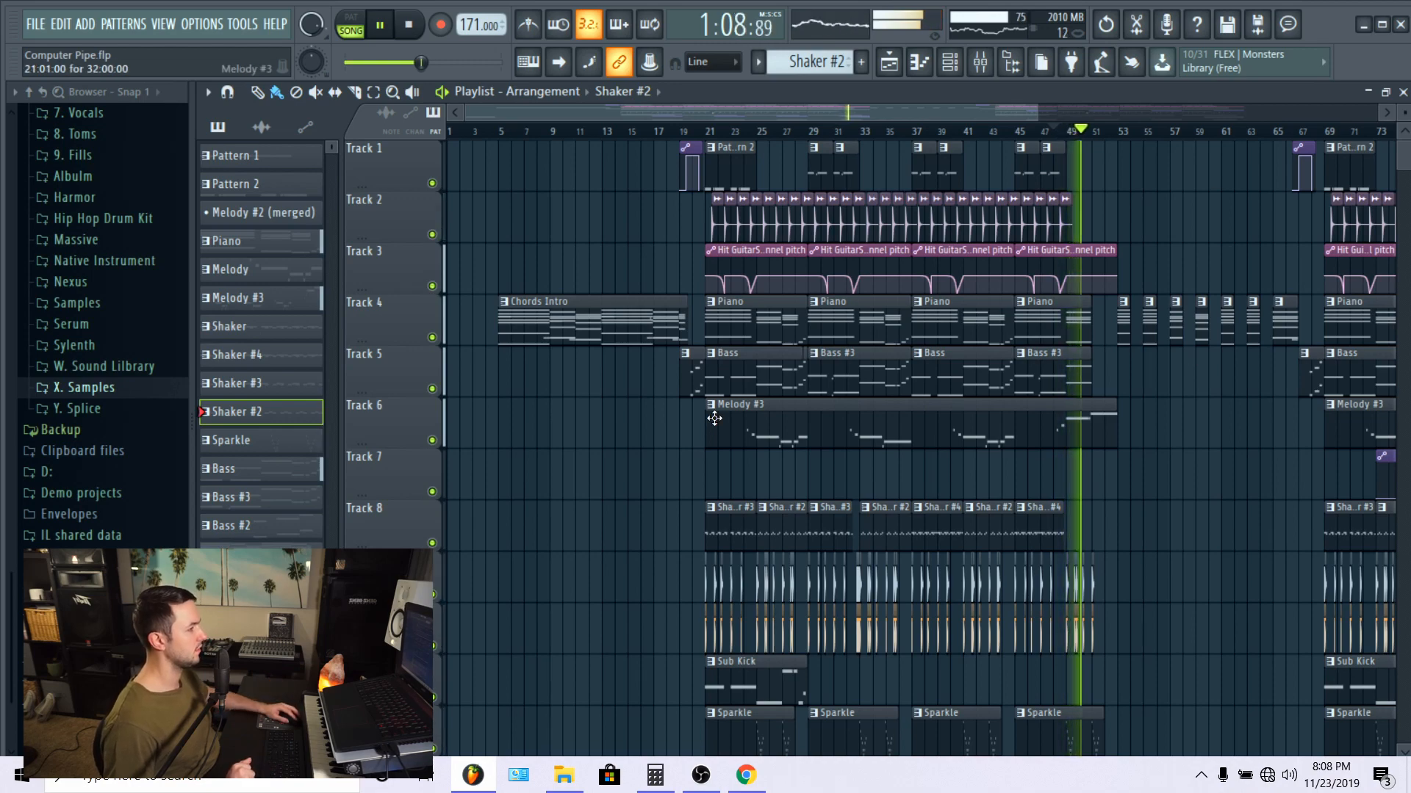
{"action": "scroll", "coordinate": [1093, 554], "scroll_direction": "down", "scroll_amount": 4}
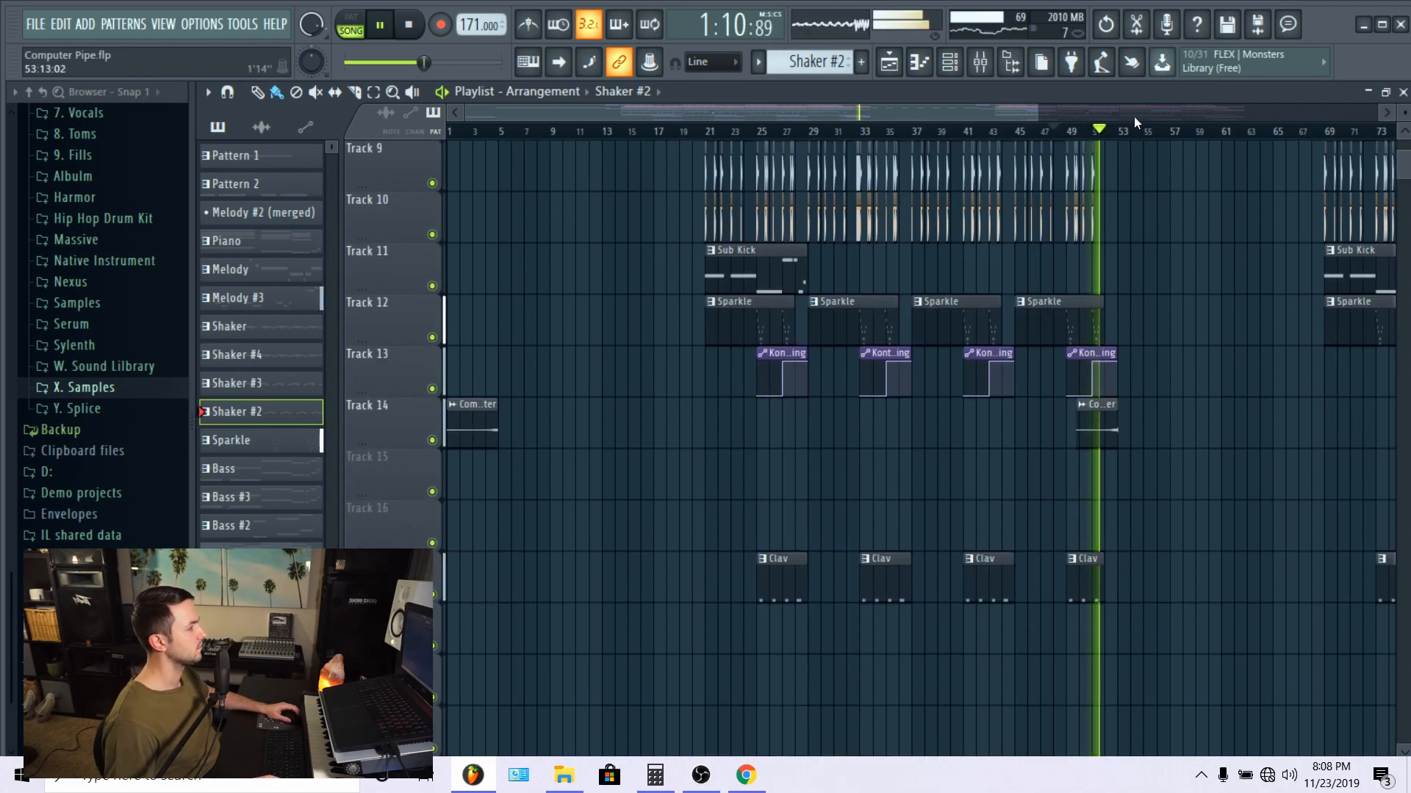
{"action": "scroll", "coordinate": [1093, 553], "scroll_direction": "up", "scroll_amount": 4}
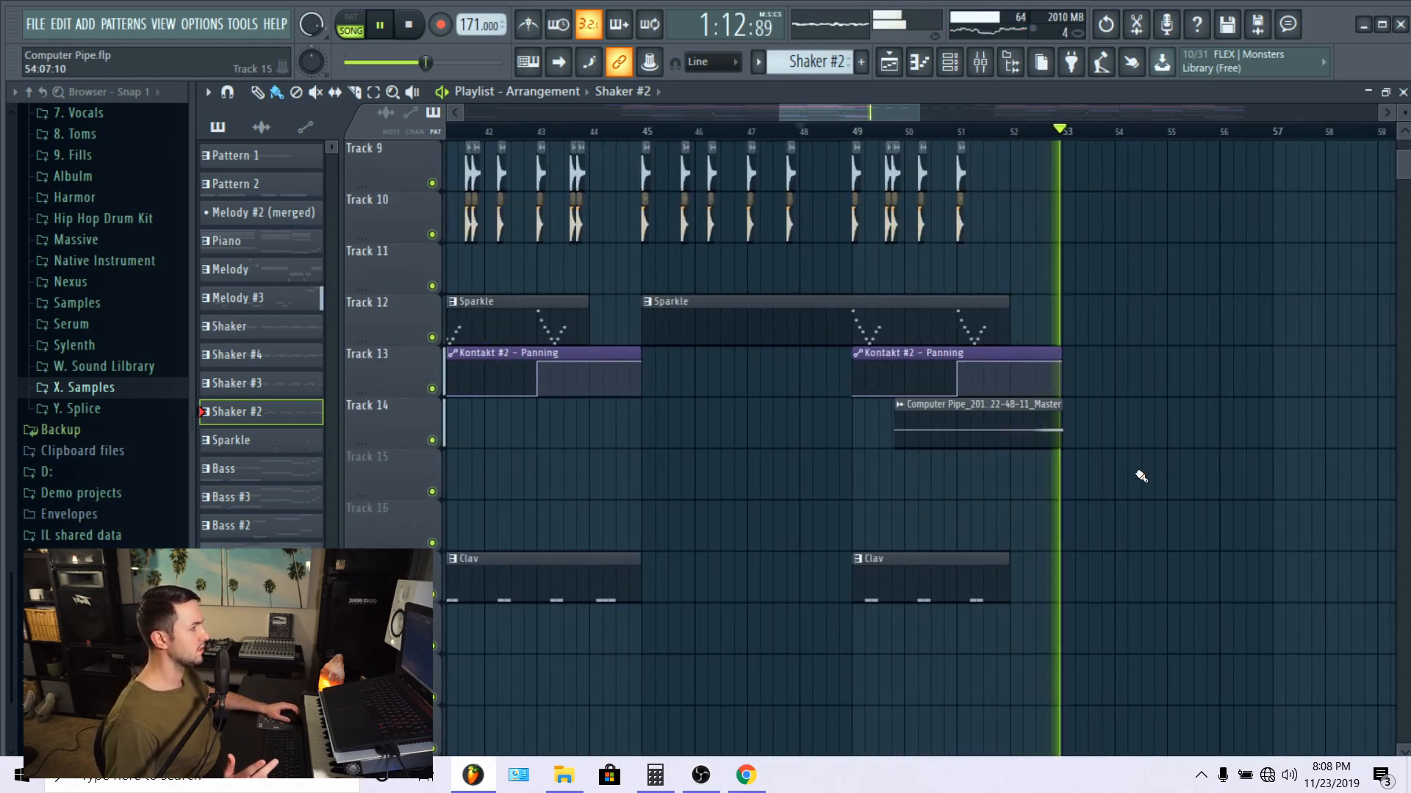
{"action": "scroll", "coordinate": [1141, 476], "scroll_direction": "up", "scroll_amount": 4}
{"action": "scroll", "coordinate": [1134, 172], "scroll_direction": "down", "scroll_amount": 5}
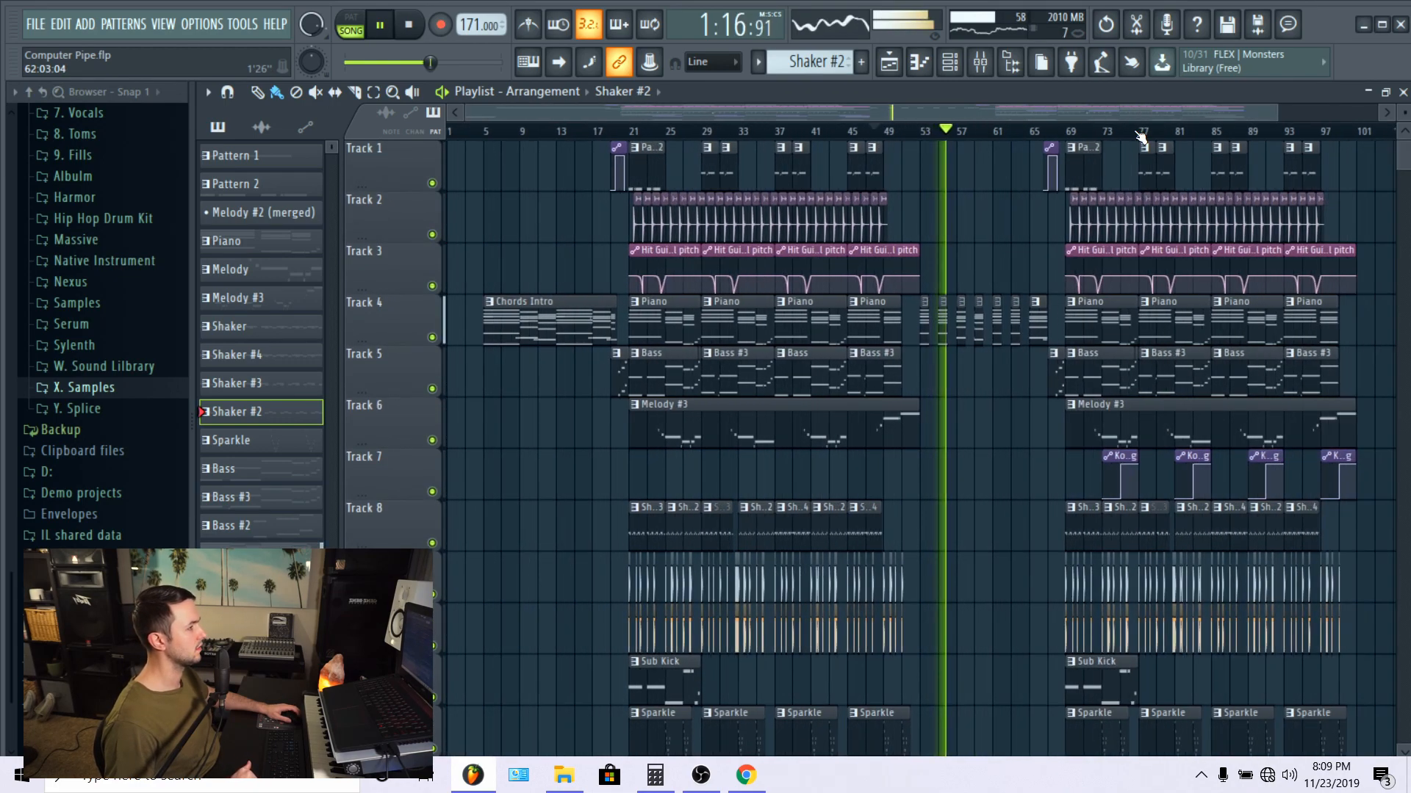
Step: Examine the piano-only break and the repeated section from bar 69 across the tracks, and stop playback
{"action": "scroll", "coordinate": [1141, 136], "scroll_direction": "down", "scroll_amount": 1}
{"action": "scroll", "coordinate": [1039, 425], "scroll_direction": "down", "scroll_amount": 4}
{"action": "scroll", "coordinate": [976, 465], "scroll_direction": "up", "scroll_amount": 4}
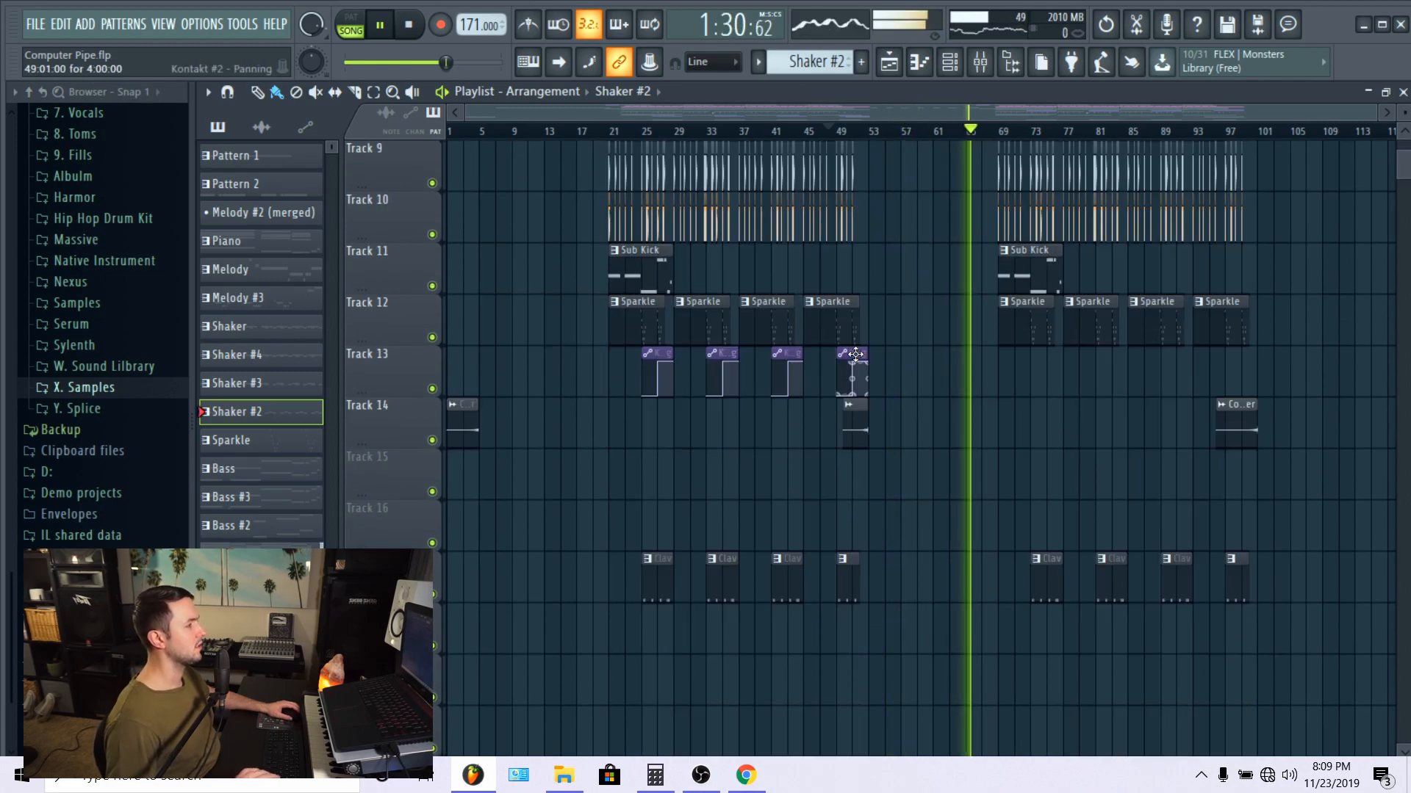
{"action": "scroll", "coordinate": [860, 352], "scroll_direction": "up", "scroll_amount": 3}
{"action": "scroll", "coordinate": [859, 352], "scroll_direction": "up", "scroll_amount": 6}
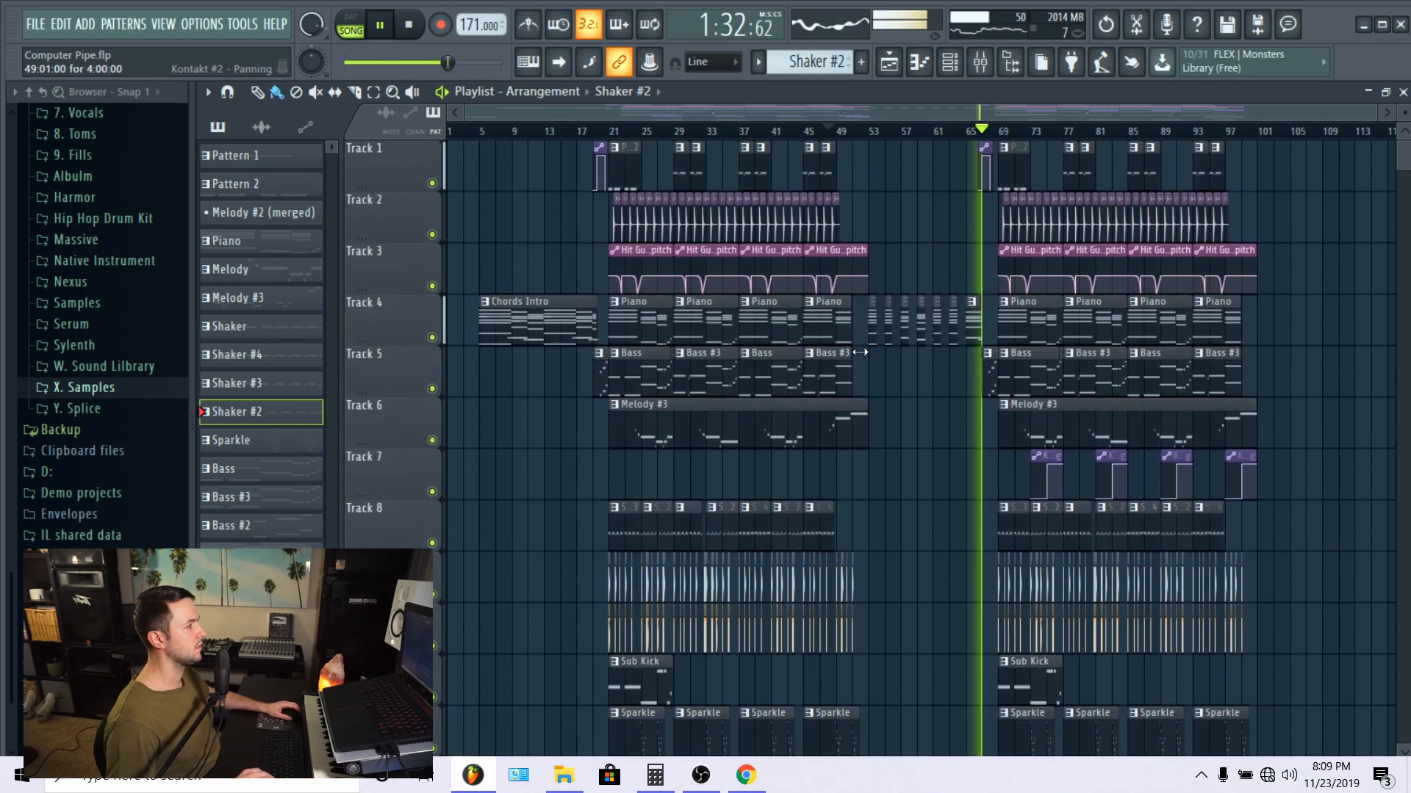
{"action": "key", "text": "space"}
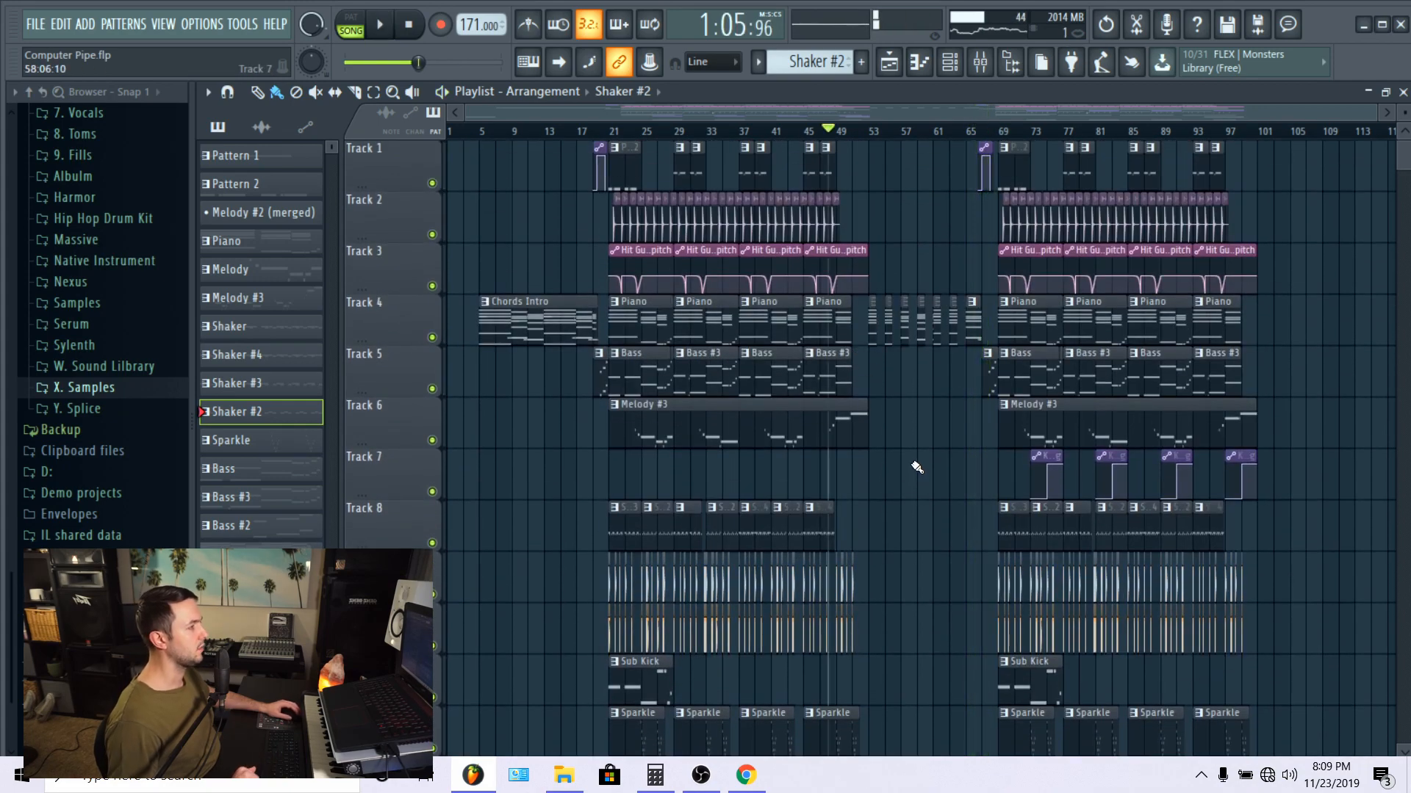